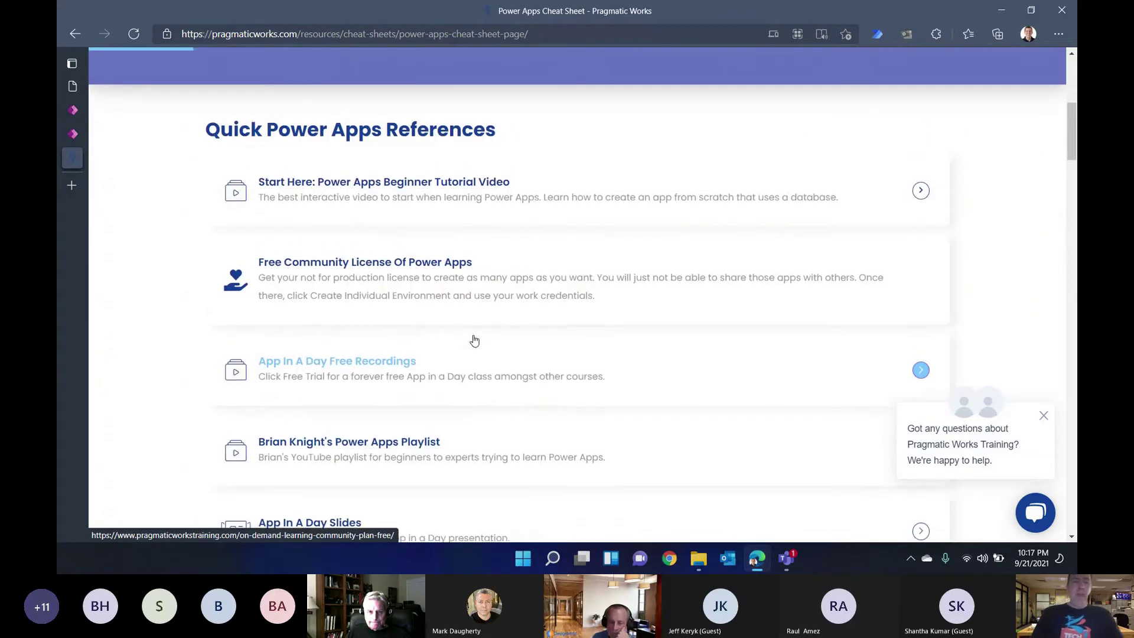
scroll(461, 352, "up", 3)
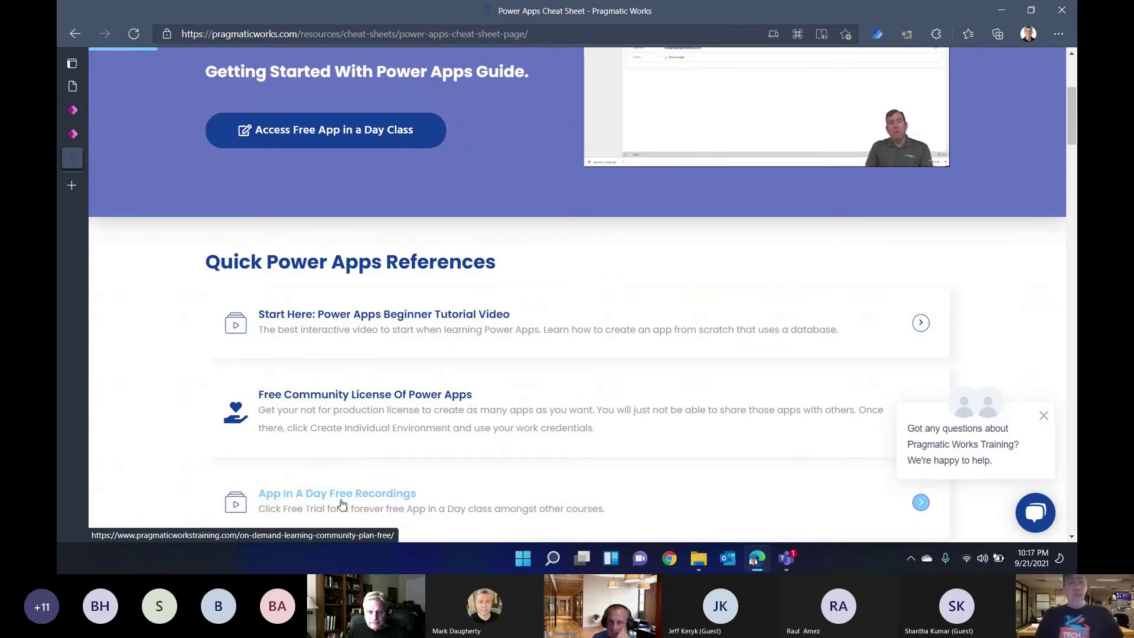
Step: Add a developer environment through the free Community plan, signing in with the work account and accepting
scroll(341, 503, "up", 1)
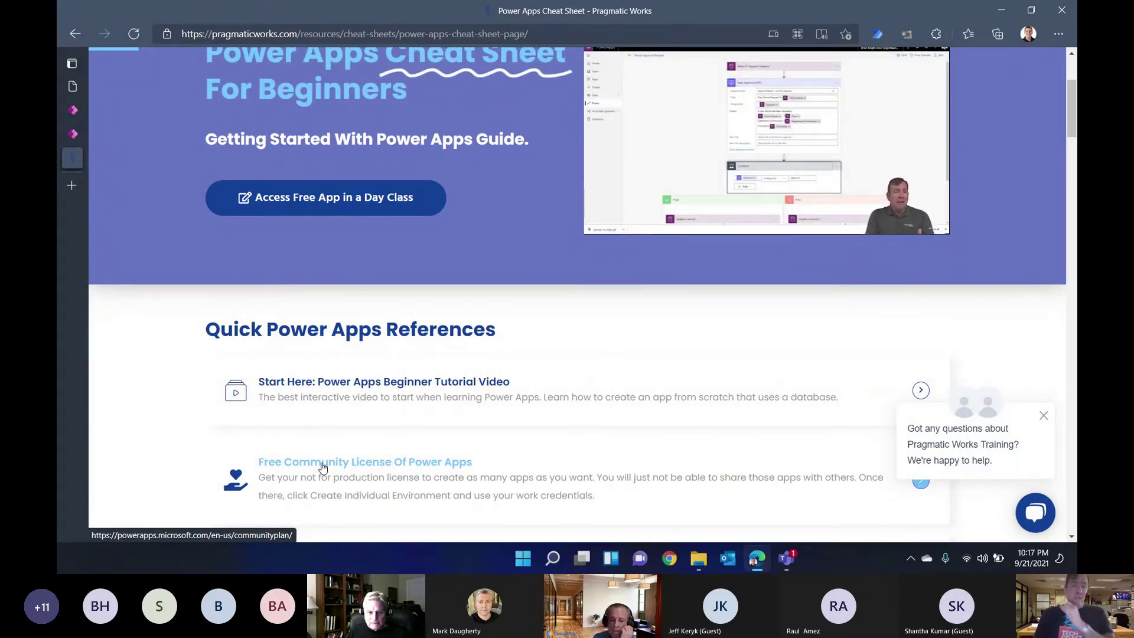
left_click(322, 467)
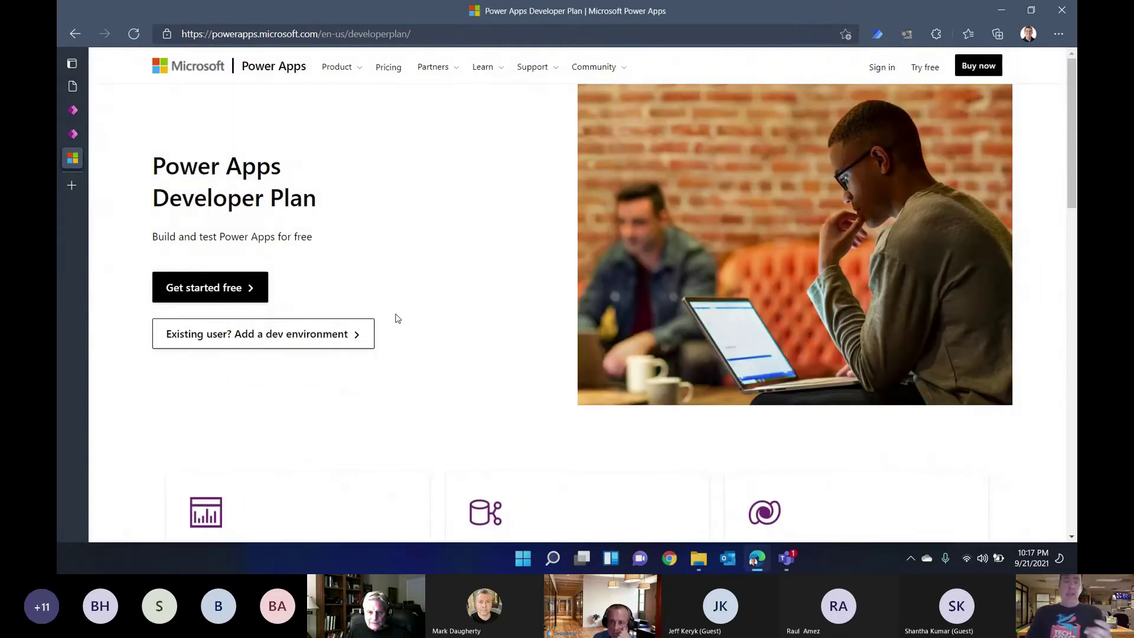
left_click(279, 334)
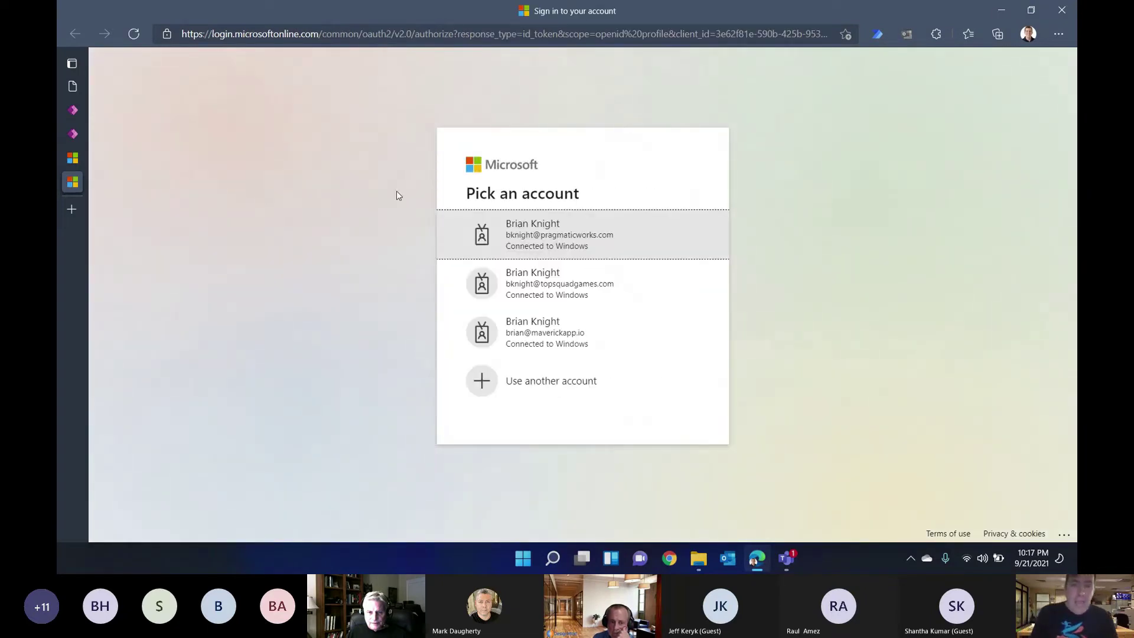
left_click(594, 245)
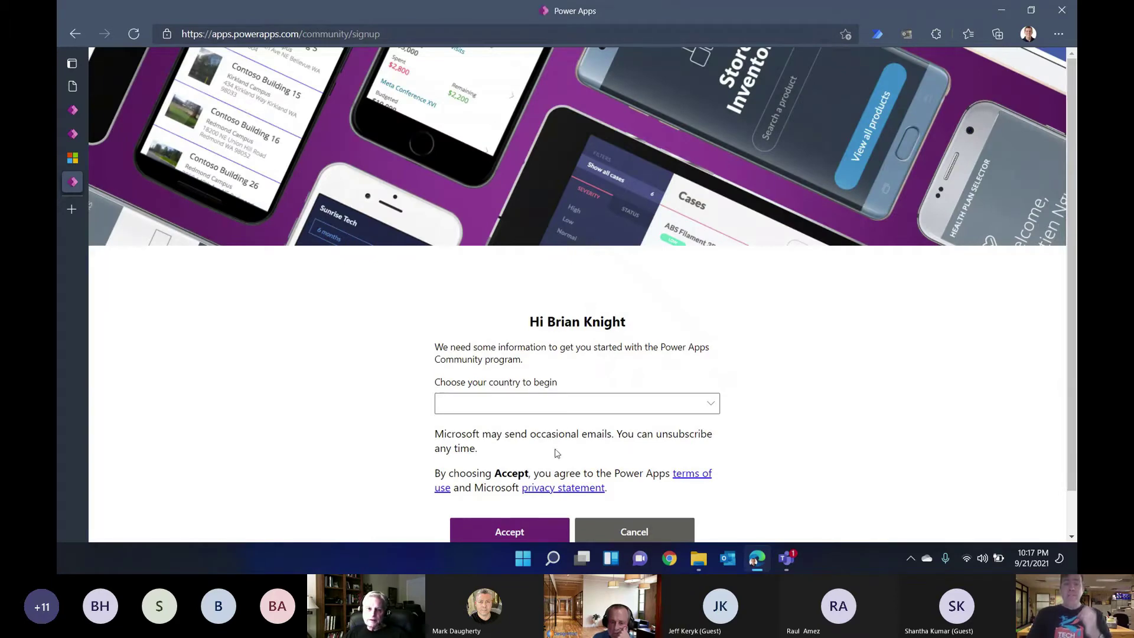
left_click(509, 533)
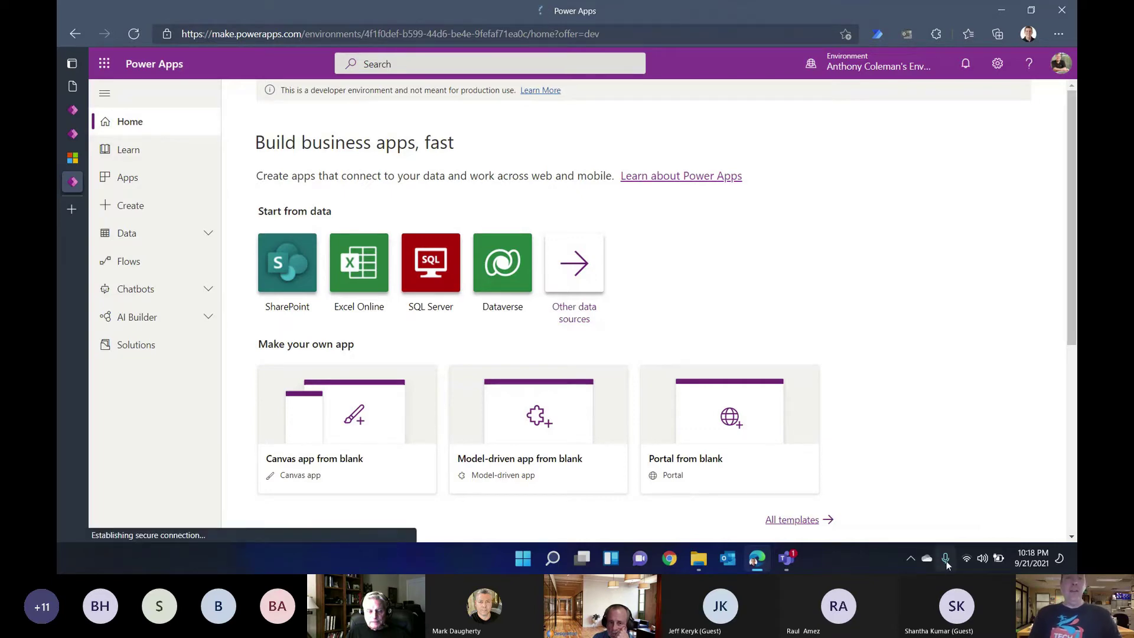
Step: Close the sign-up tabs, go to the Bay Area Solution home page, then switch to another window
key("ctrl+w")
key("ctrl+w")
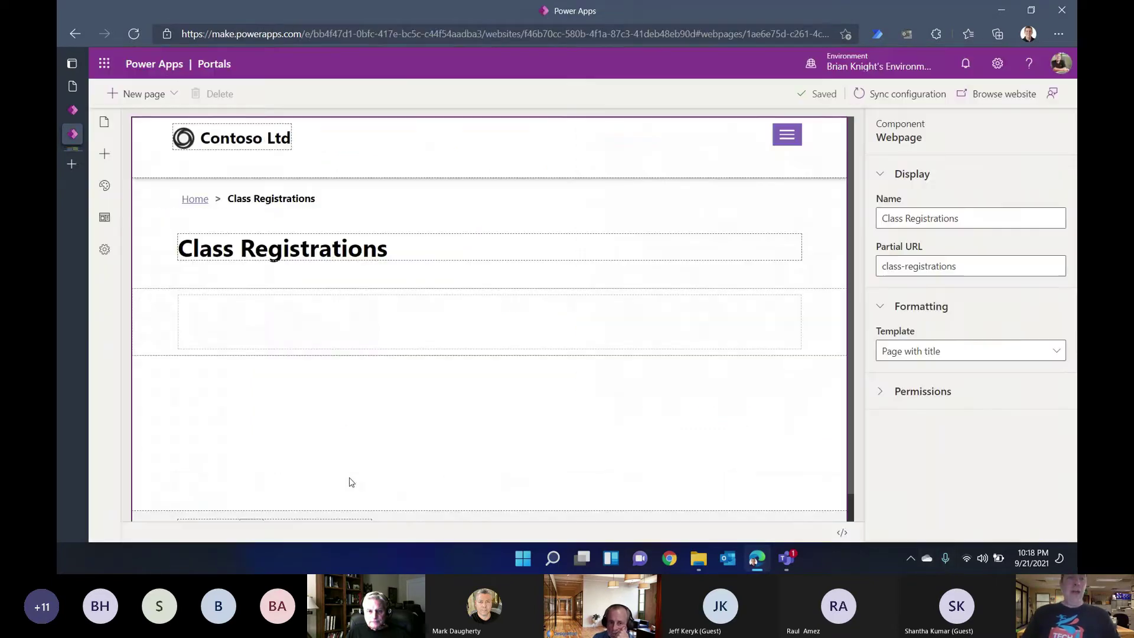
left_click(75, 111)
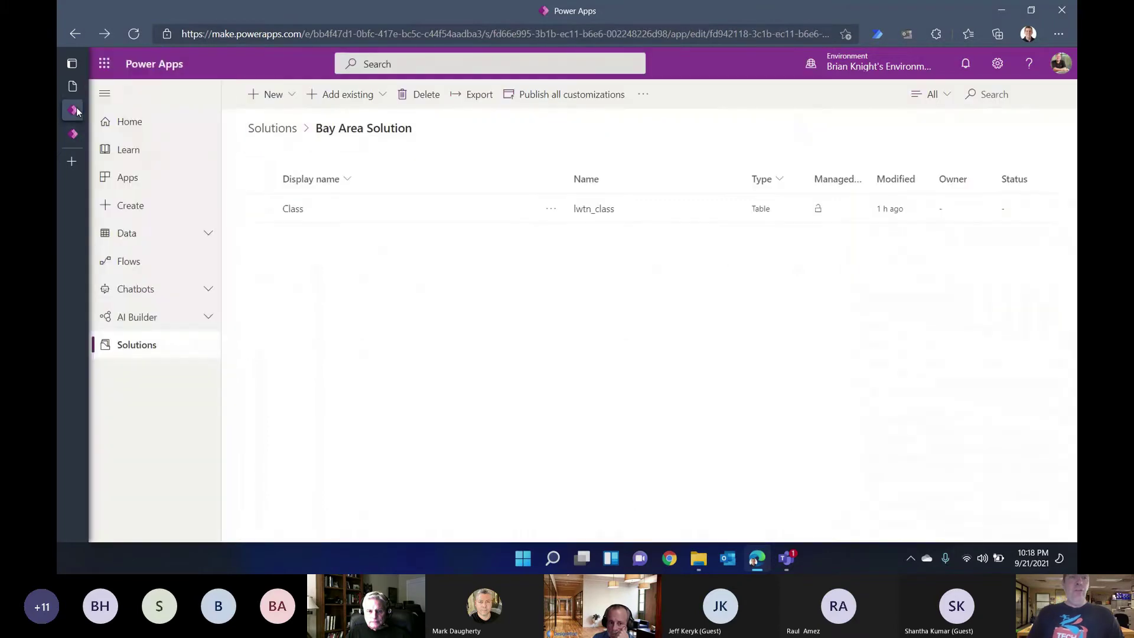
left_click(156, 125)
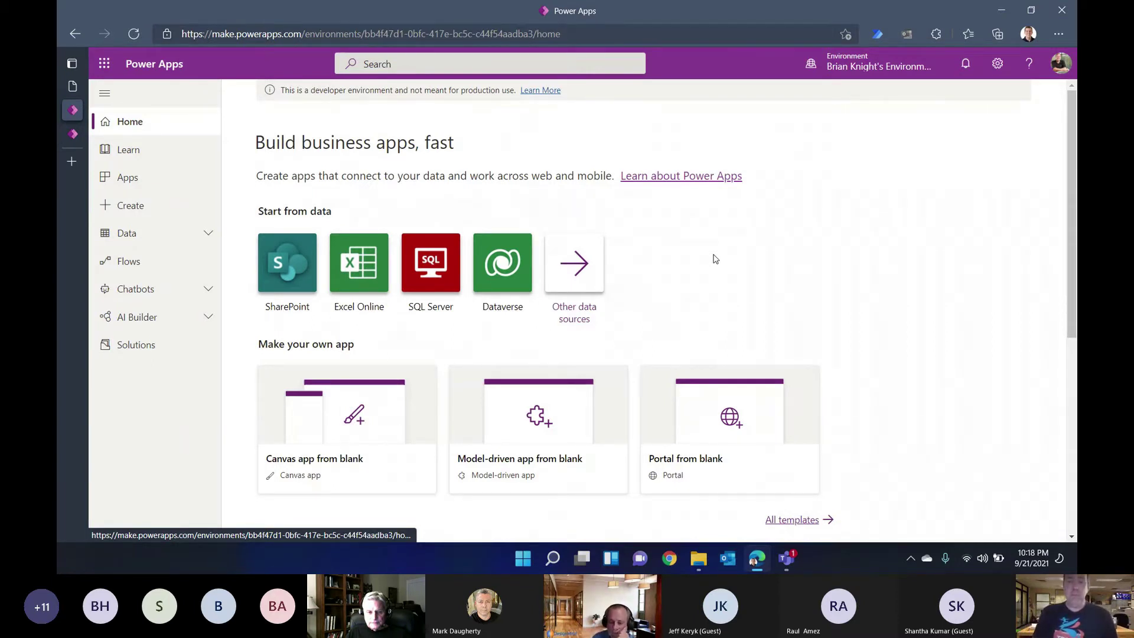
key("alt+Tab")
key("Tab")
key("Tab")
key("Tab")
key("Tab")
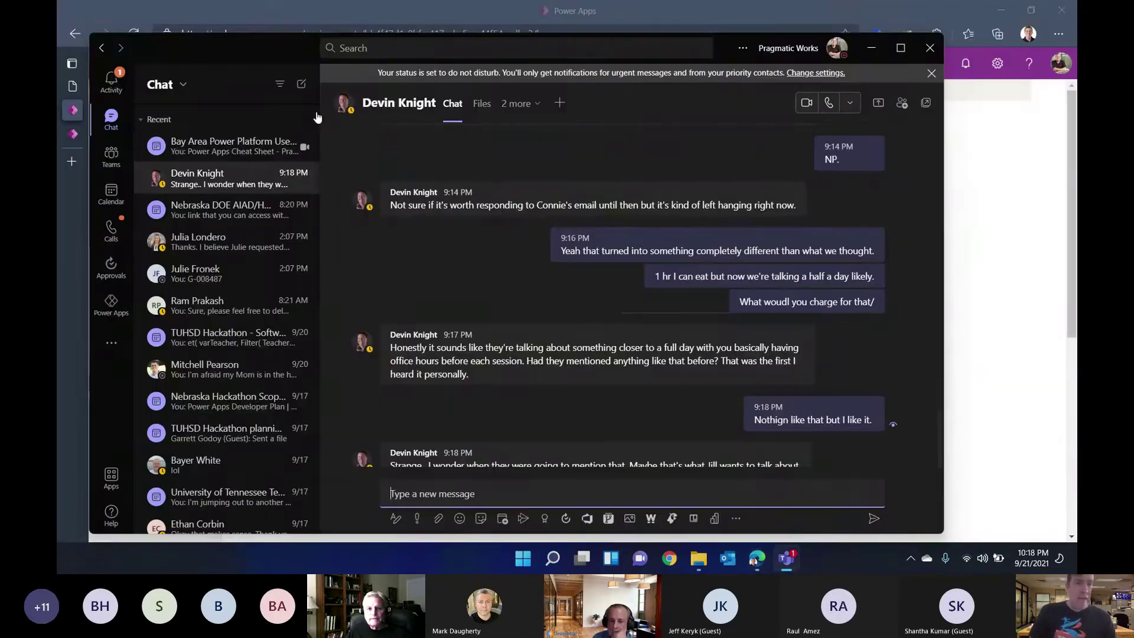
Step: In Teams, open the Gamified Classroom app from the channel's extra tabs
left_click(236, 146)
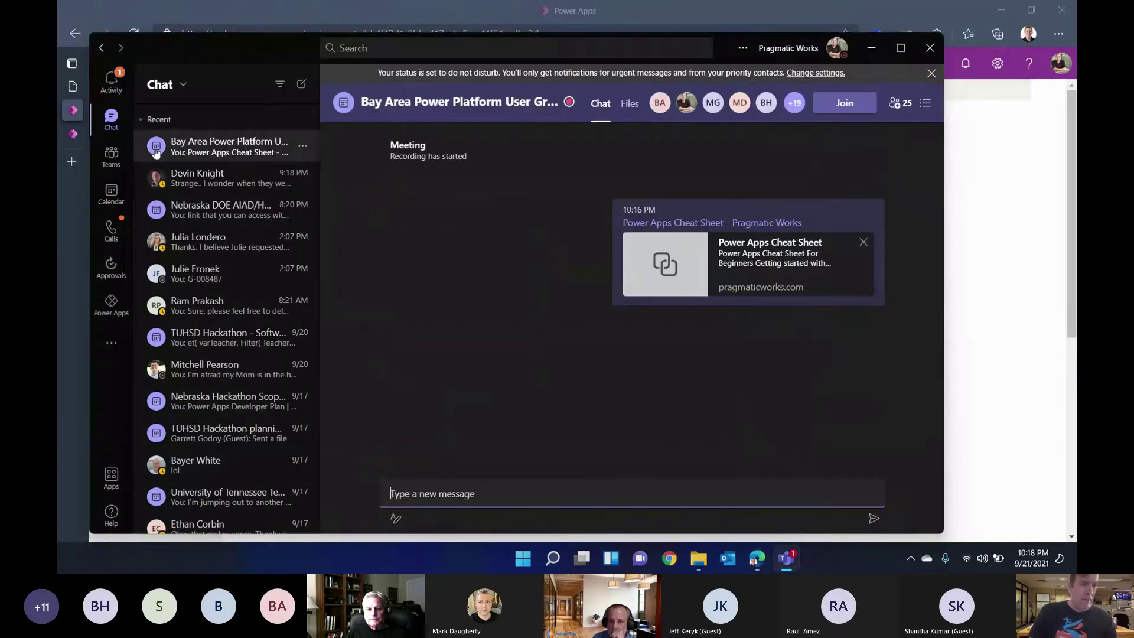
left_click(112, 156)
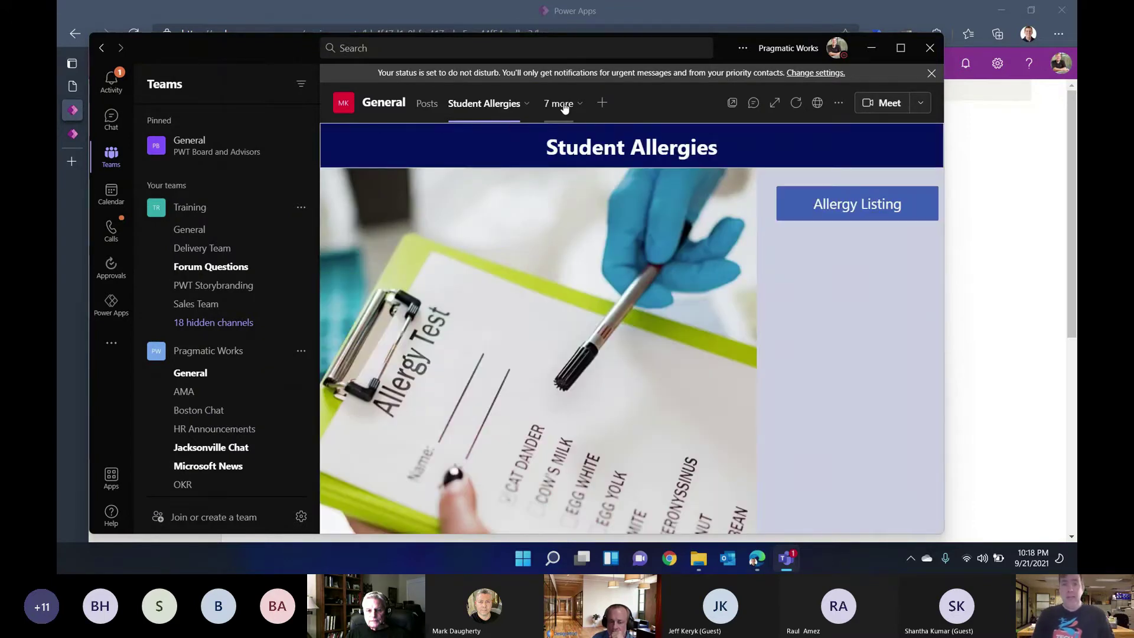
left_click(564, 106)
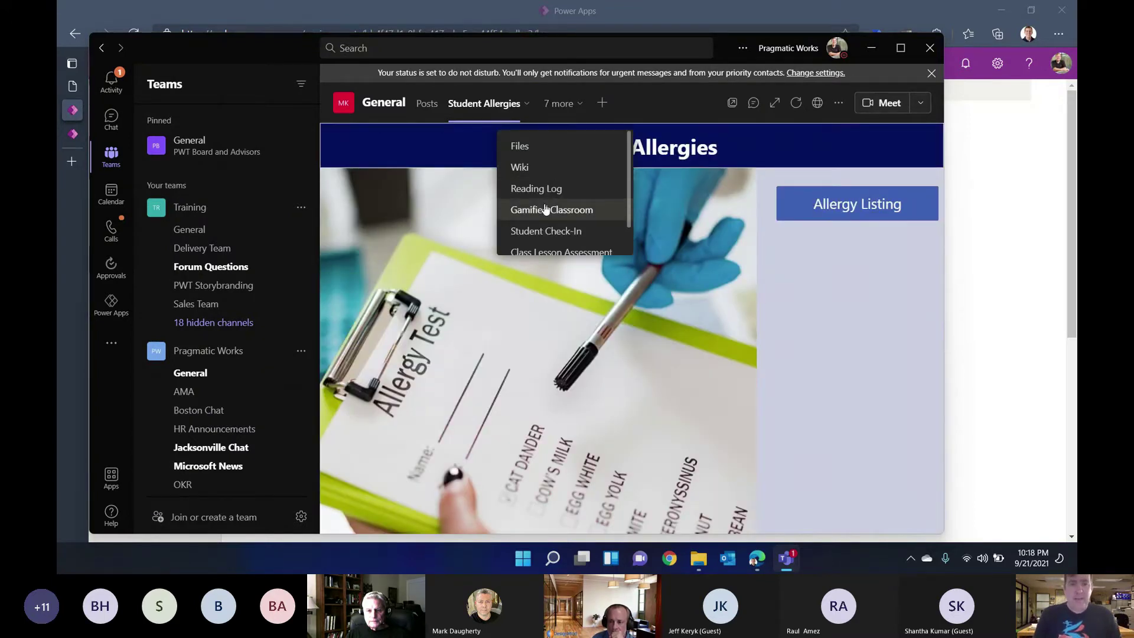
left_click(546, 210)
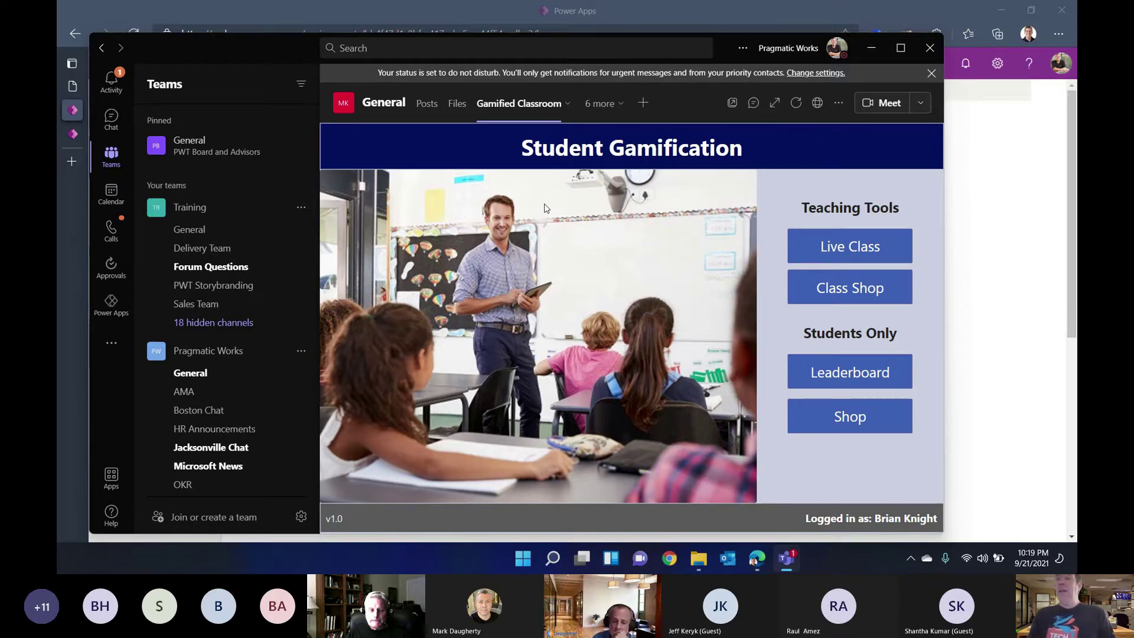
left_click(999, 221)
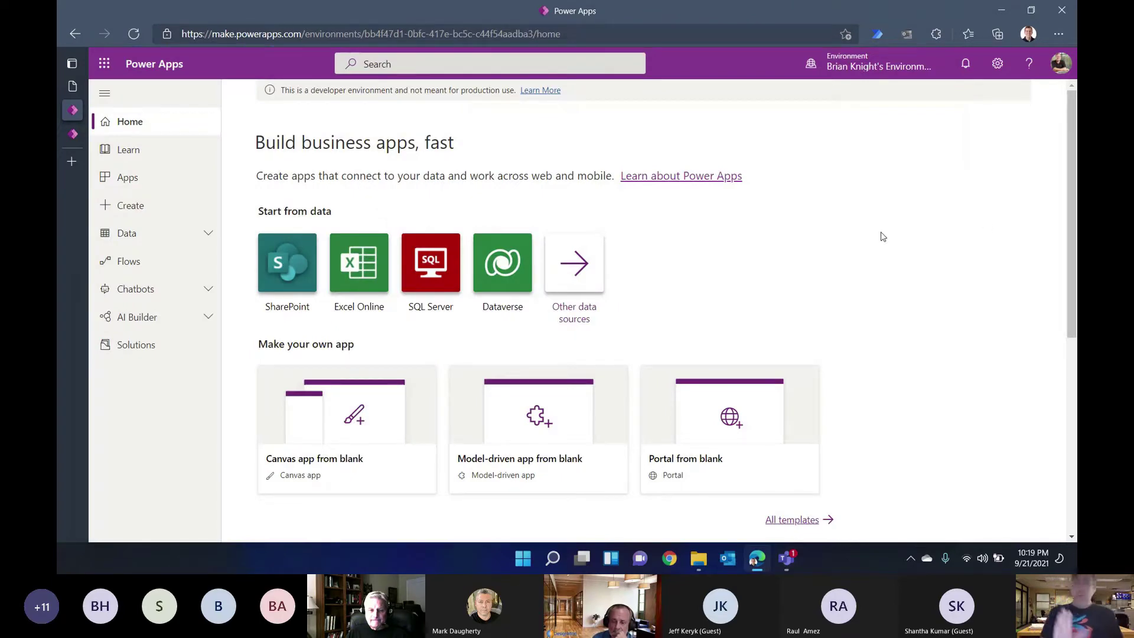
key("alt+Tab")
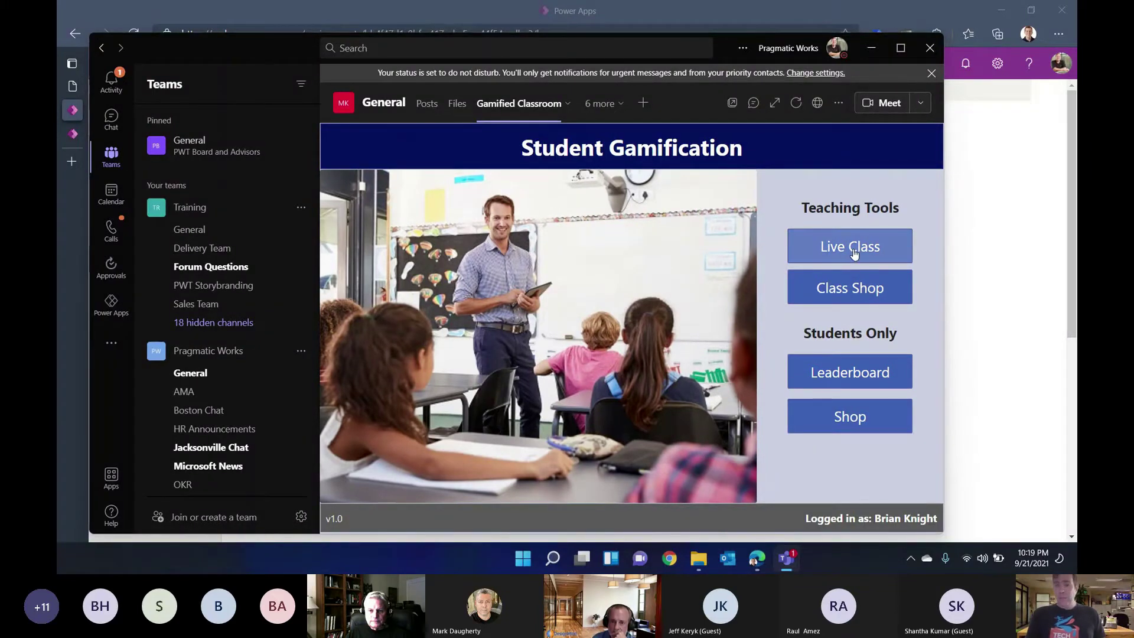
Step: Log 'Disruptive in Class -50 pts' for the first student in Live Class, then return to Power Apps
left_click(853, 250)
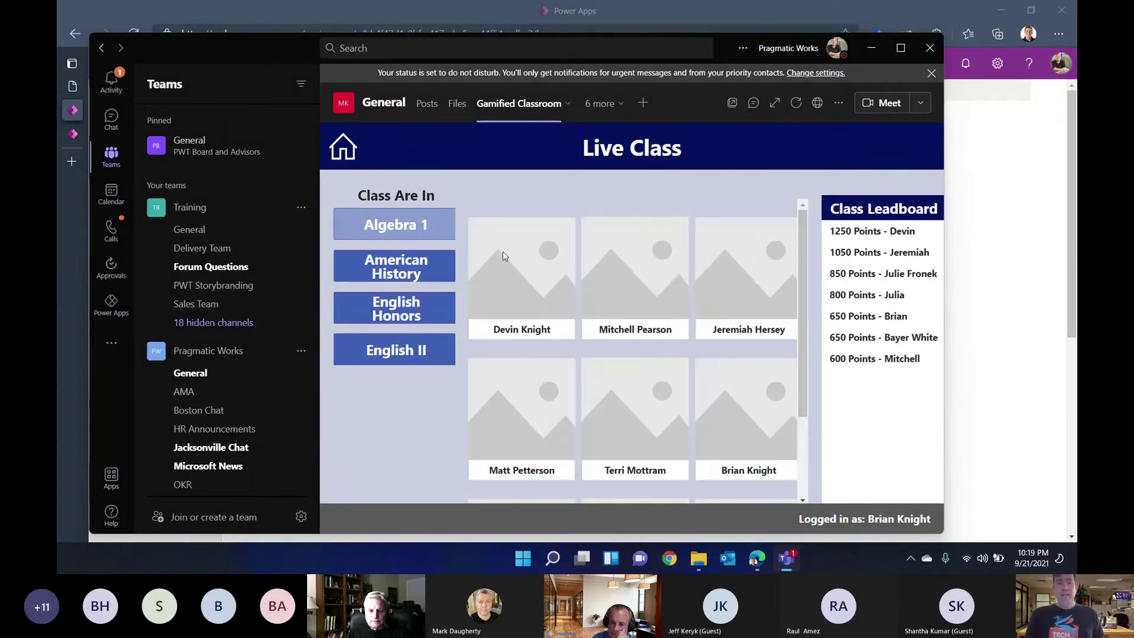
left_click(508, 255)
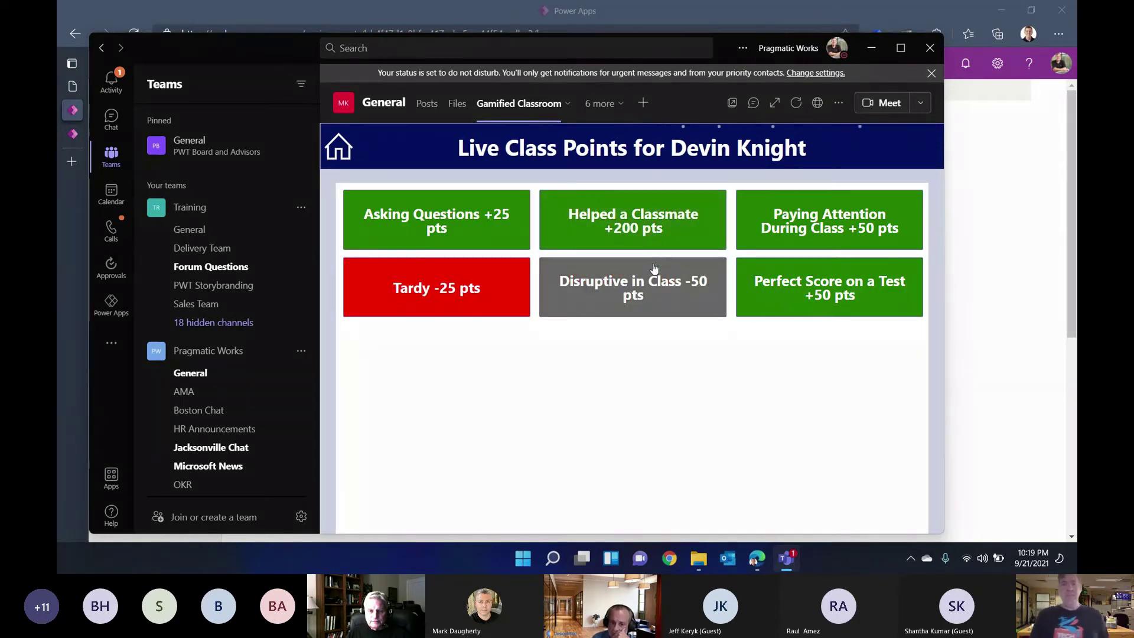
left_click(654, 281)
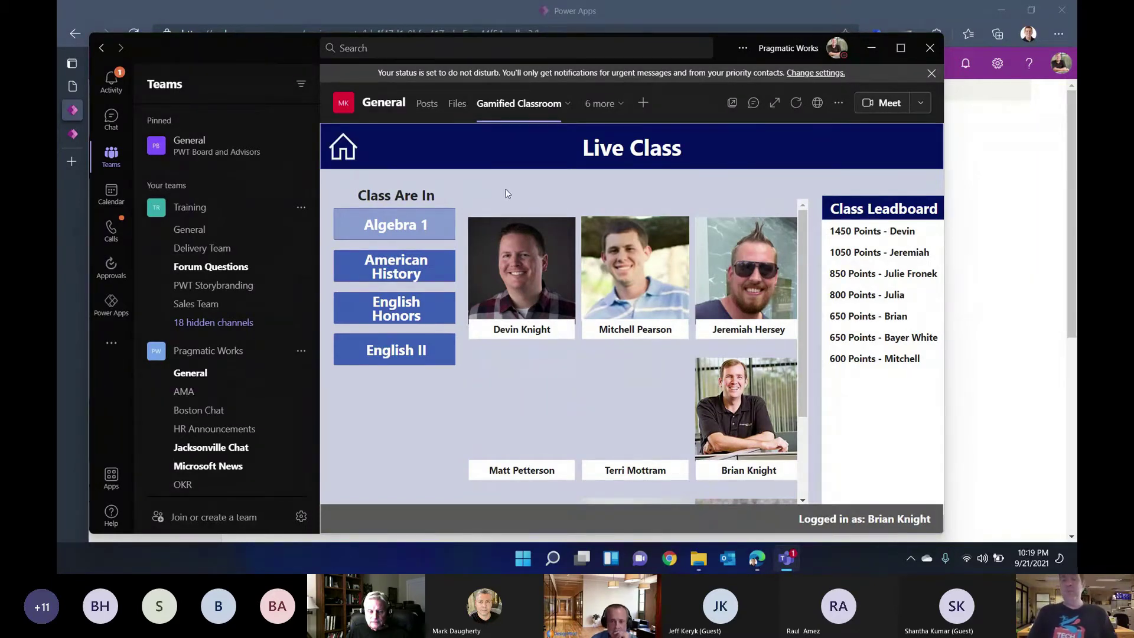
left_click(1006, 258)
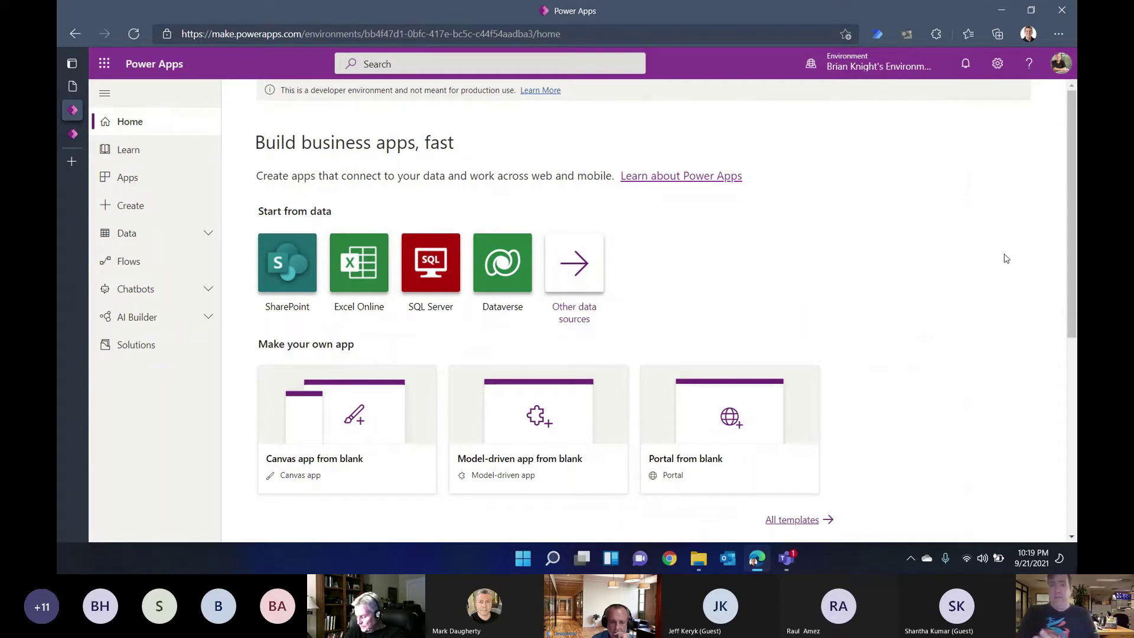
left_click(997, 64)
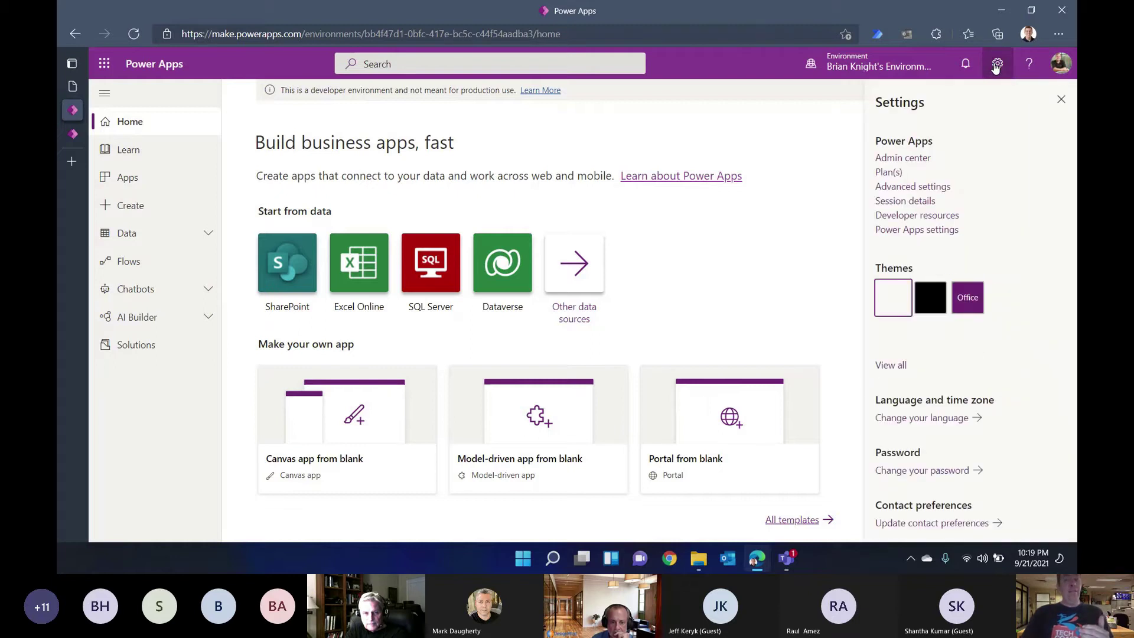
left_click(998, 64)
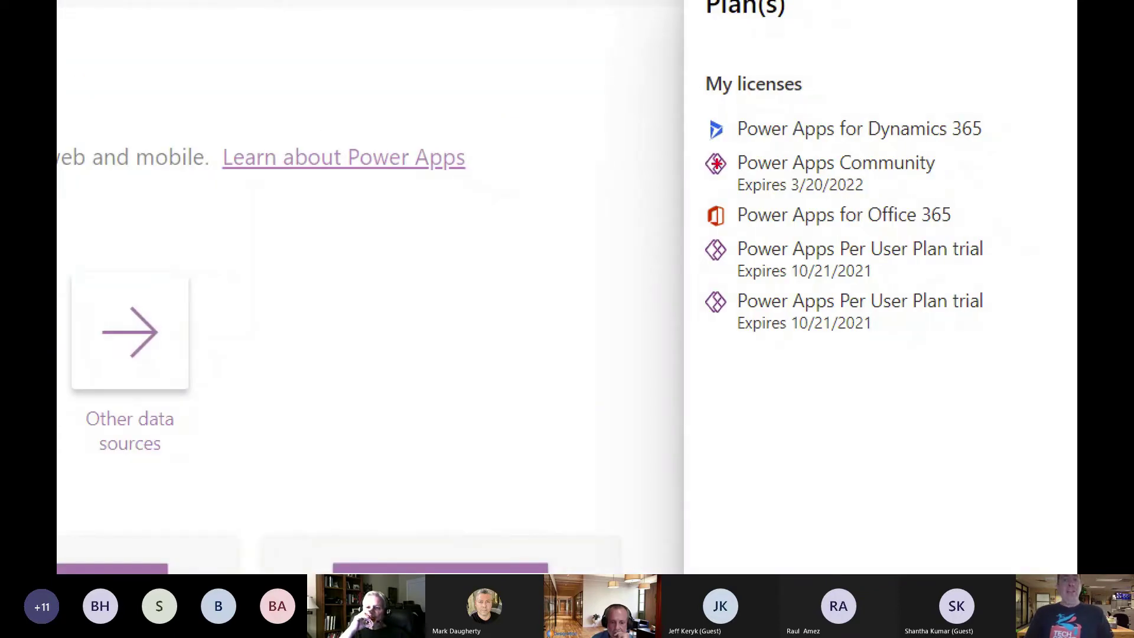
mouse_move(696, 146)
left_mouse_down()
mouse_move(886, 173)
mouse_move(962, 204)
left_mouse_up()
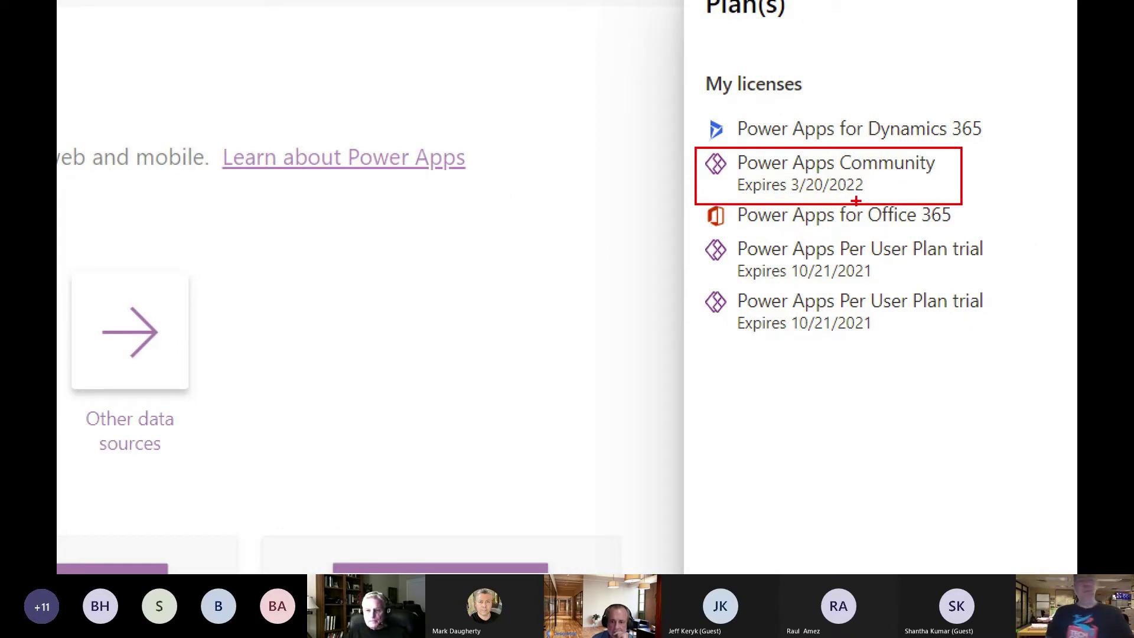
key("Escape")
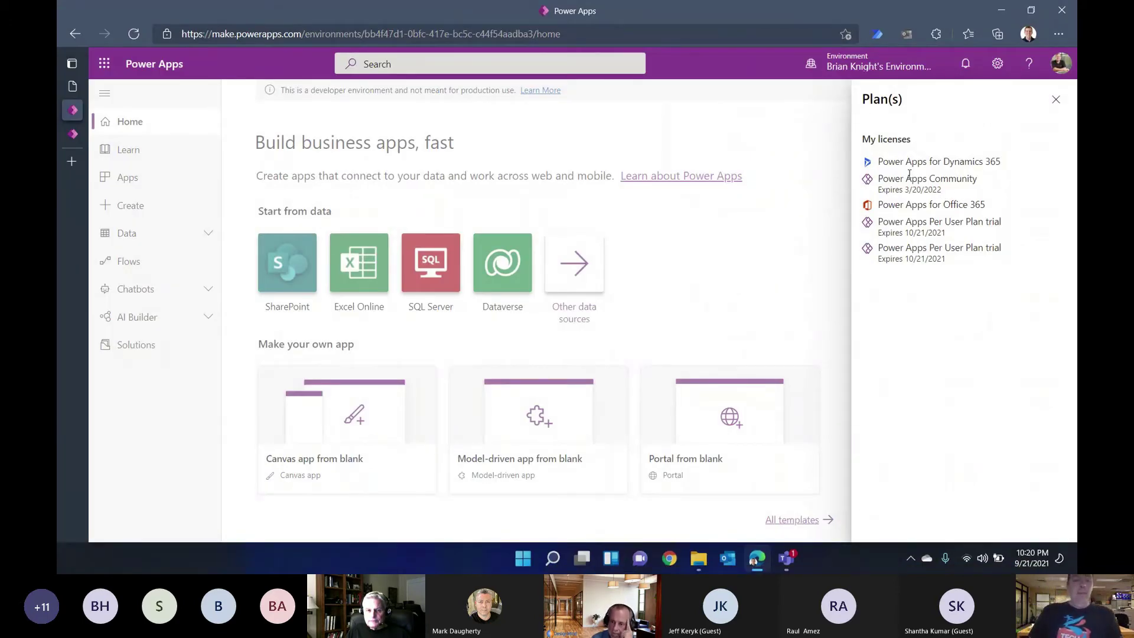
key("ctrl+1")
left_click(950, 208)
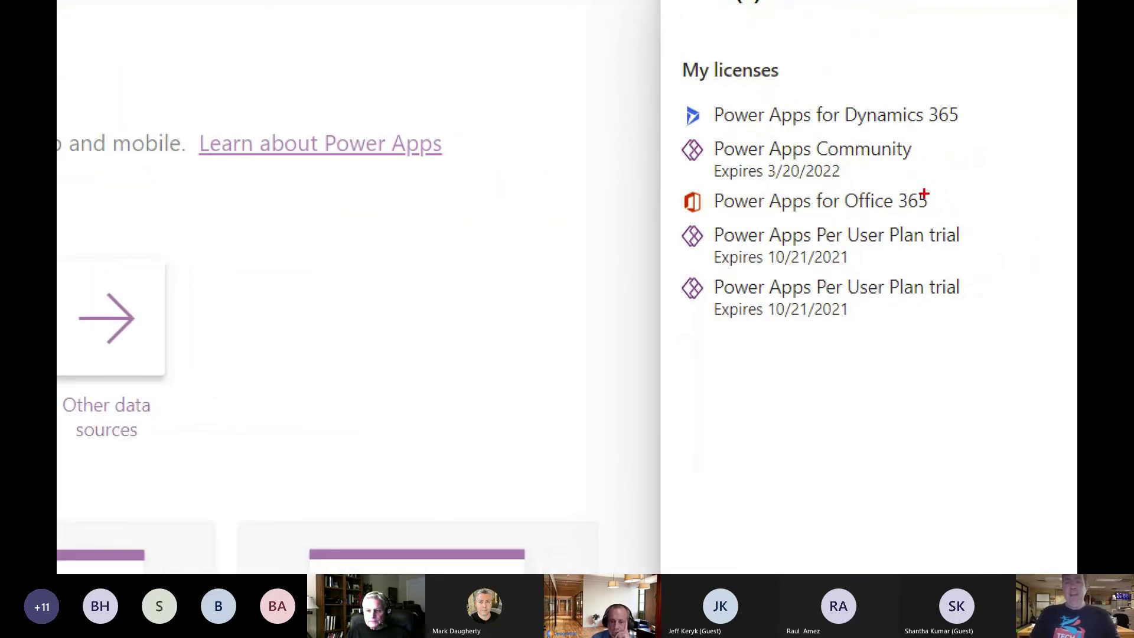
left_click_drag(931, 201, 1009, 195)
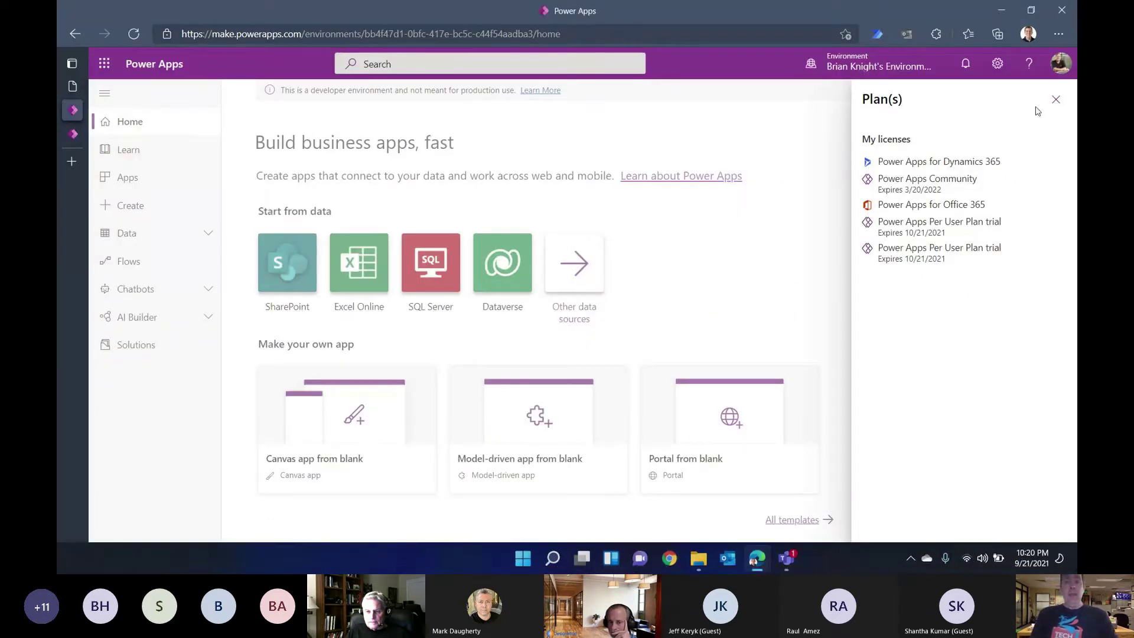
left_click(1056, 98)
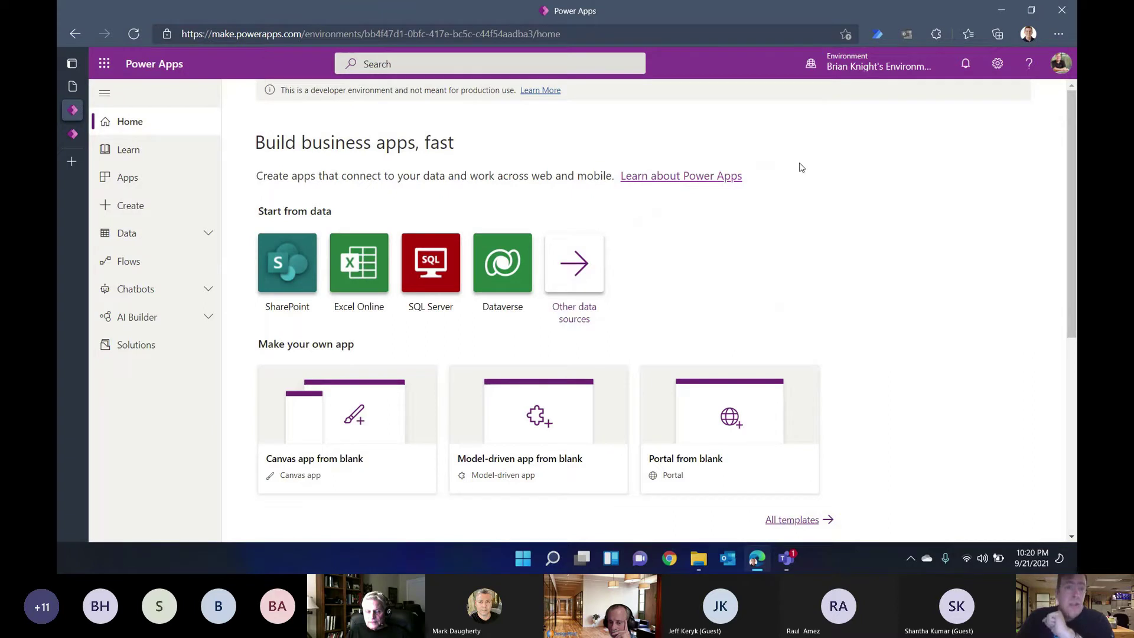
left_click(140, 238)
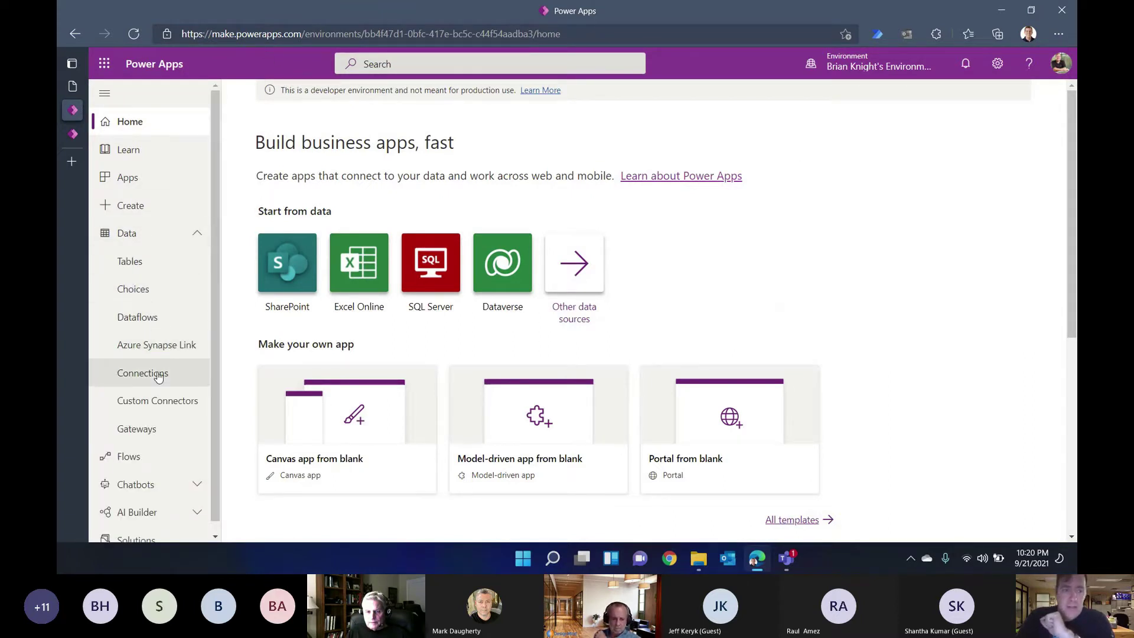
Step: Start a new connection and point out the Salesforce, SQL Server and SharePoint connectors
left_click(158, 376)
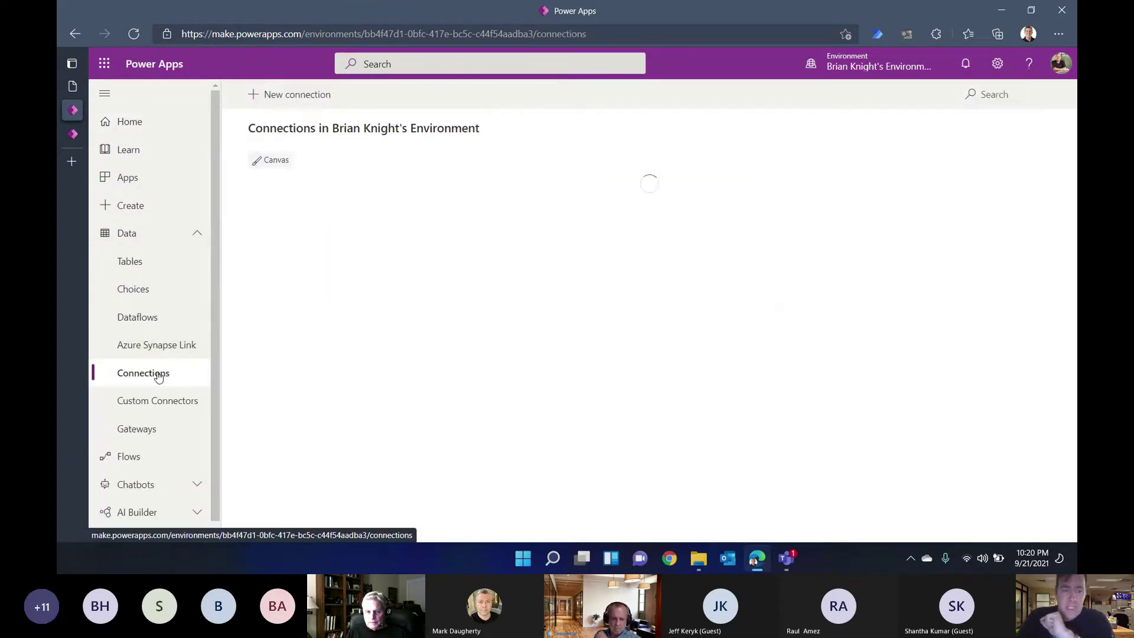
left_click(311, 101)
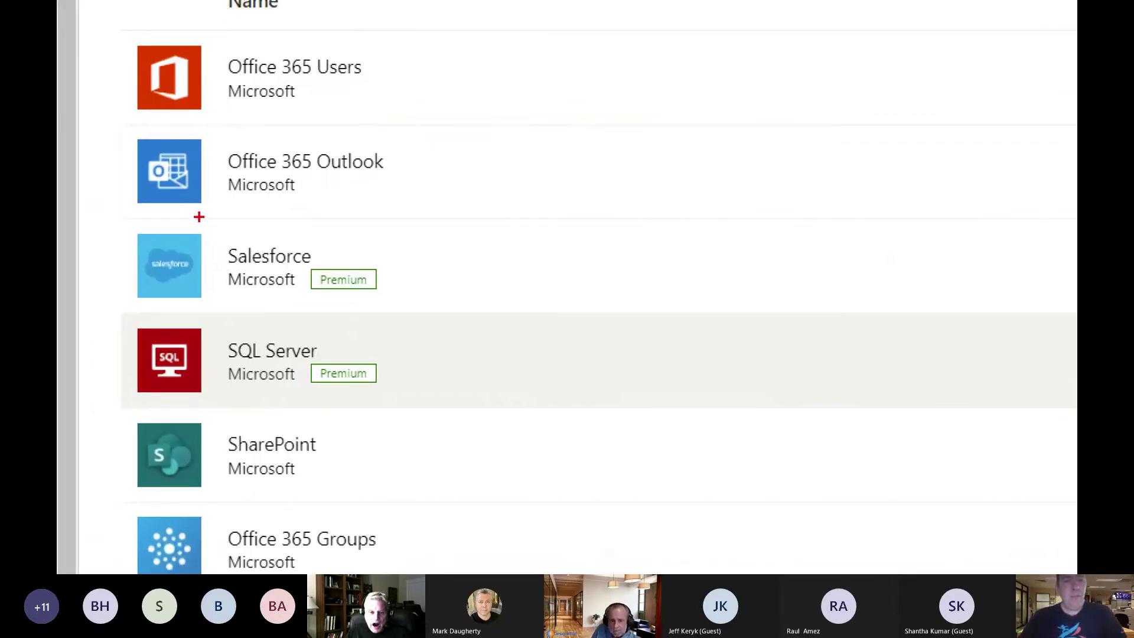
left_click_drag(108, 221, 525, 406)
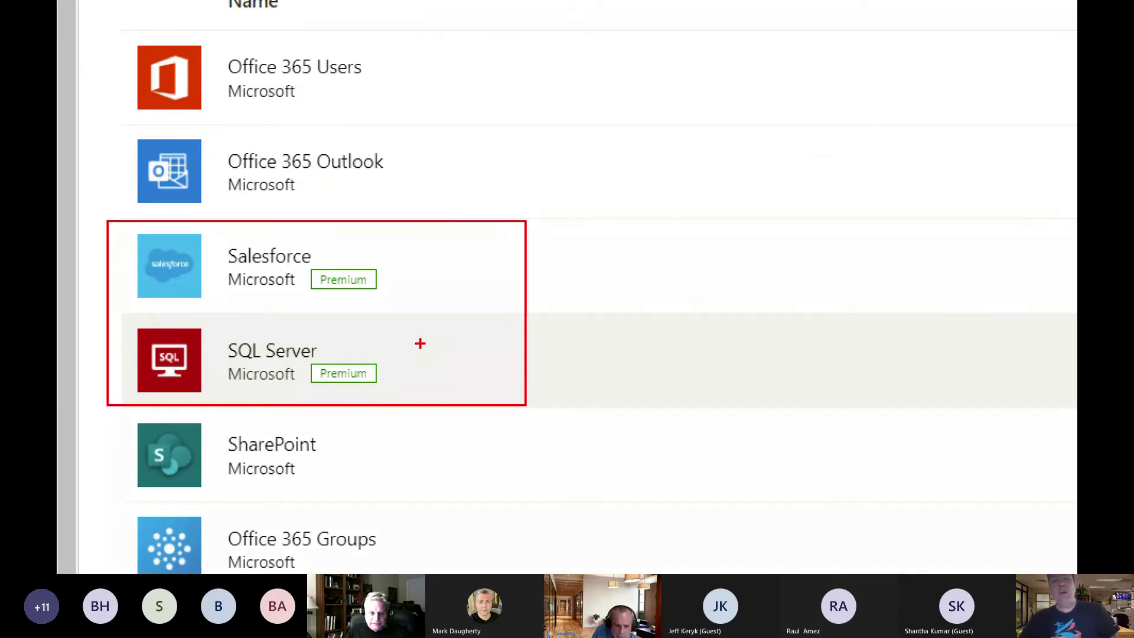
mouse_move(420, 345)
left_mouse_down()
mouse_move(595, 332)
mouse_move(596, 343)
left_mouse_up()
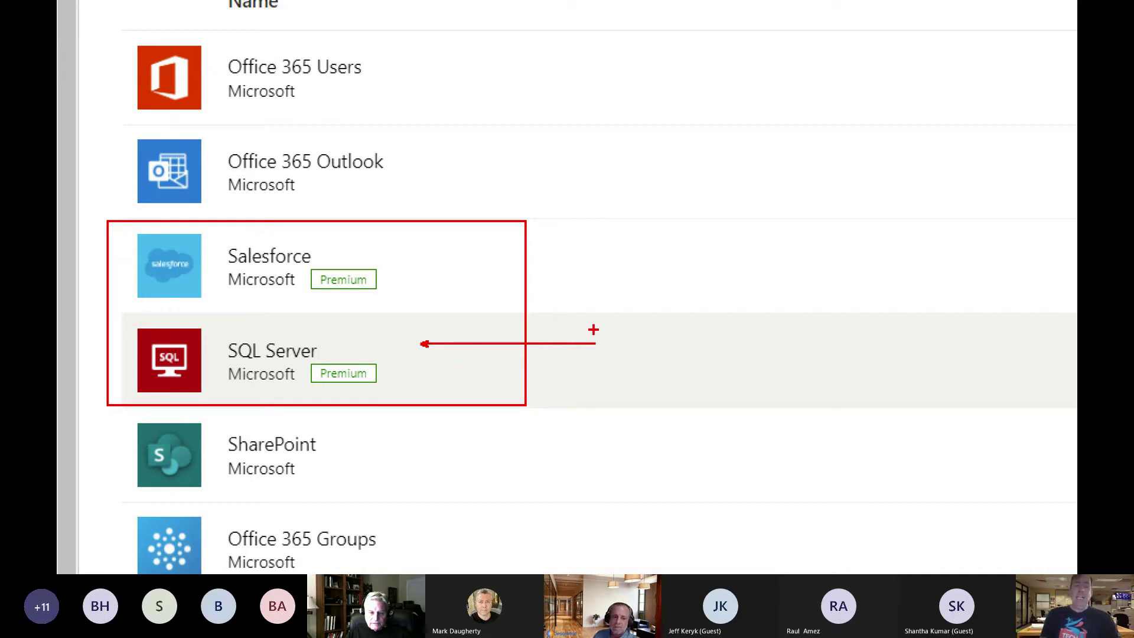
left_click_drag(335, 445, 467, 445)
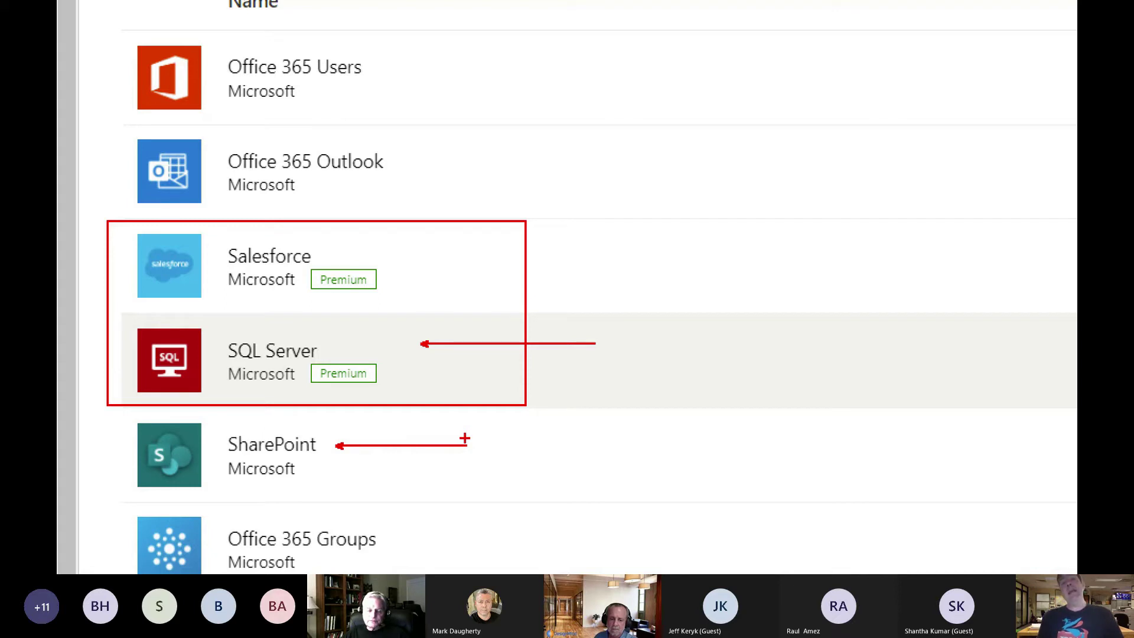
Step: Leave the new connection page for the home page and show the environments list
key("Escape")
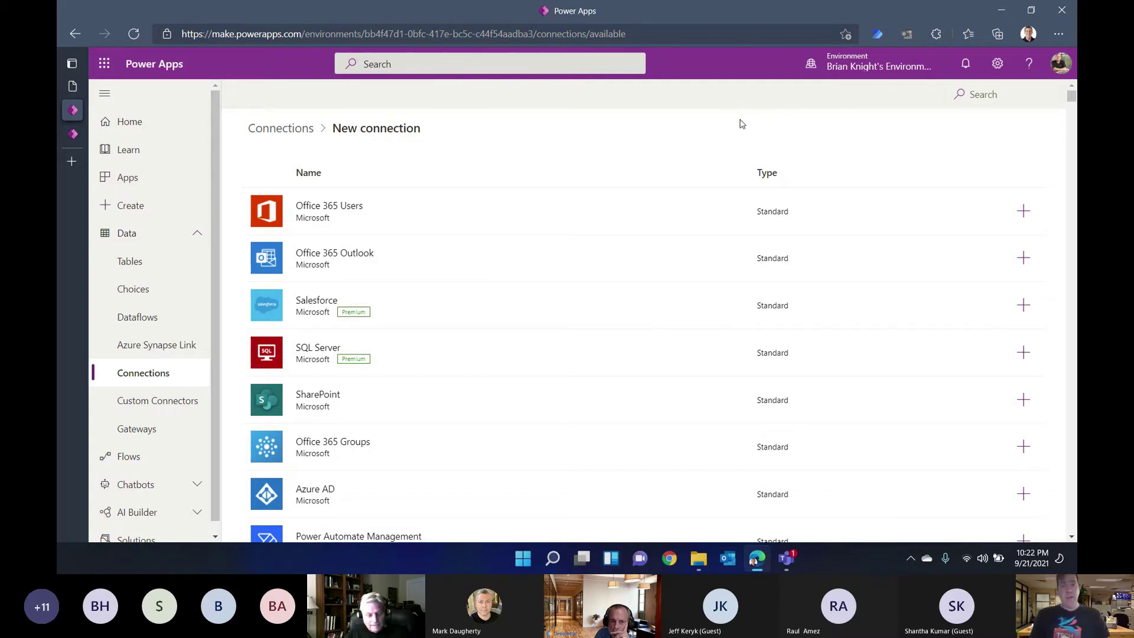
left_click(151, 130)
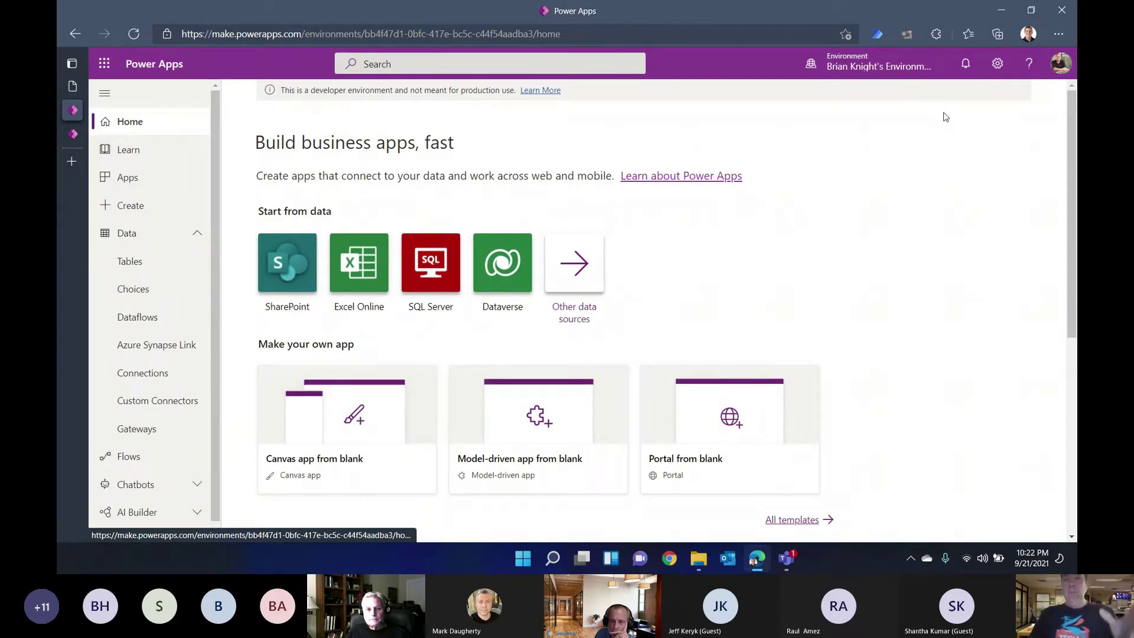
left_click(887, 61)
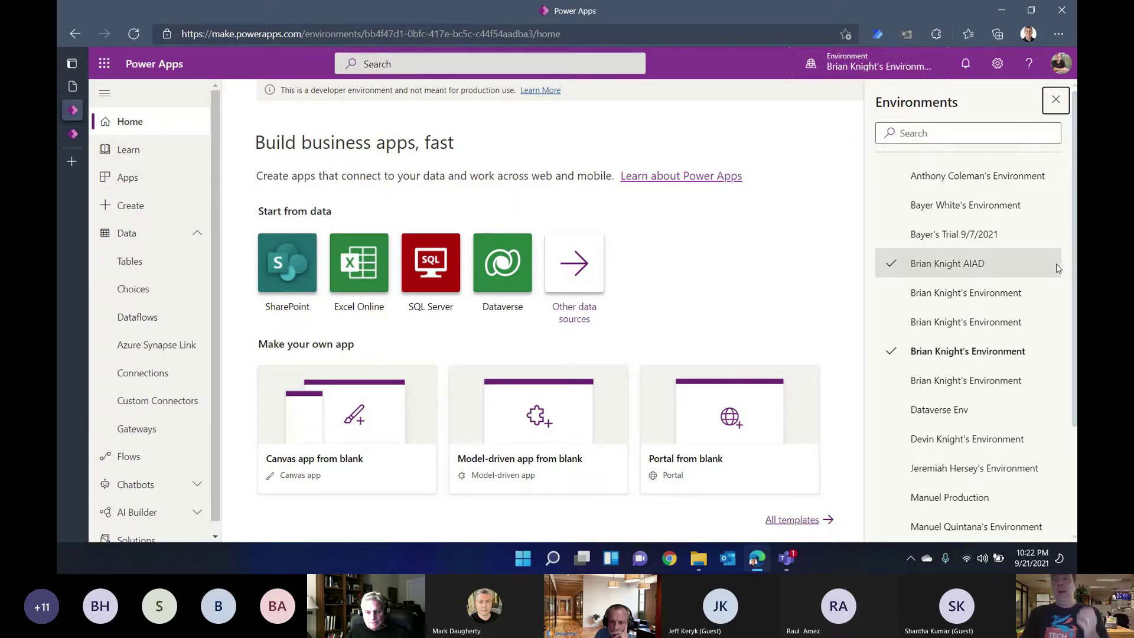
Step: Browse and close the Environments pane repeatedly, staying in the developer environment
left_click(1056, 100)
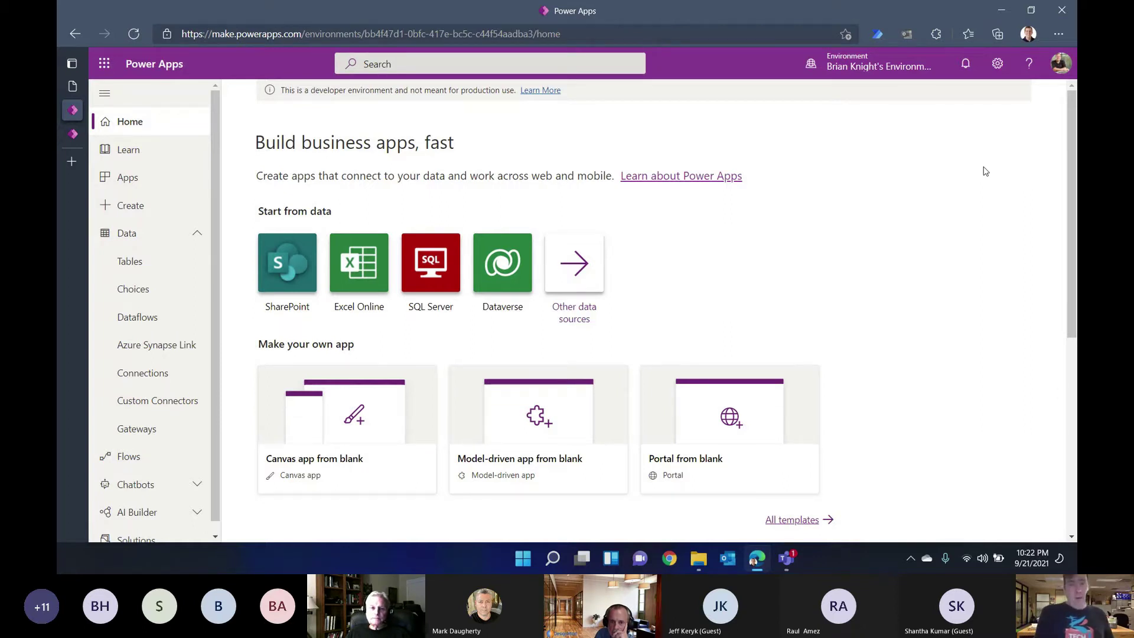
left_click(874, 64)
scroll(952, 413, "down", 2)
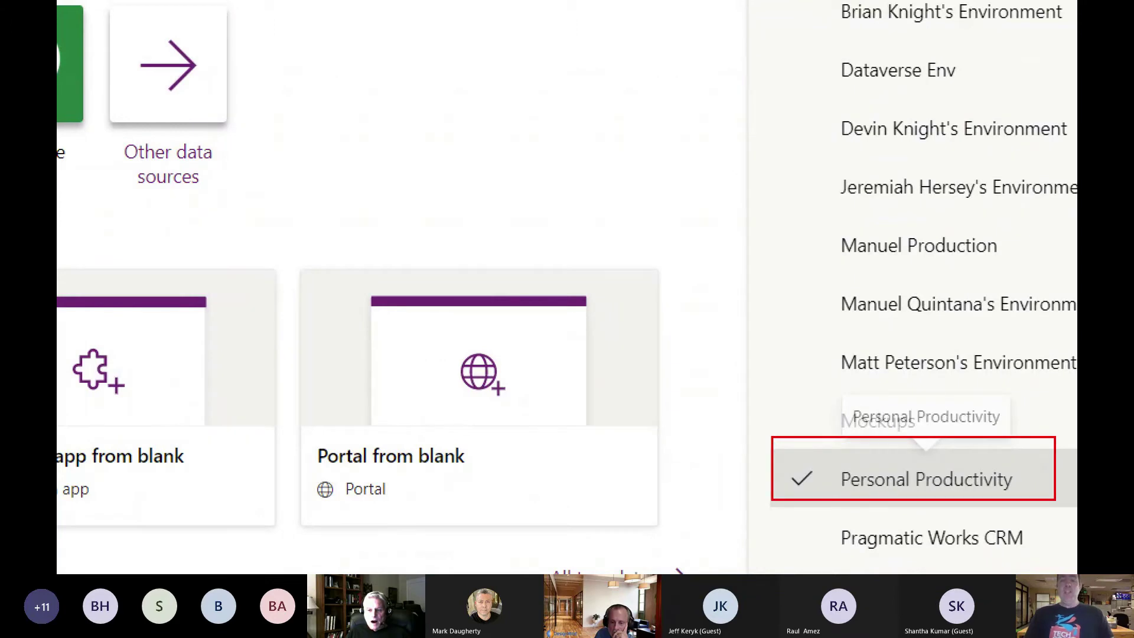
scroll(1021, 486, "up", 3)
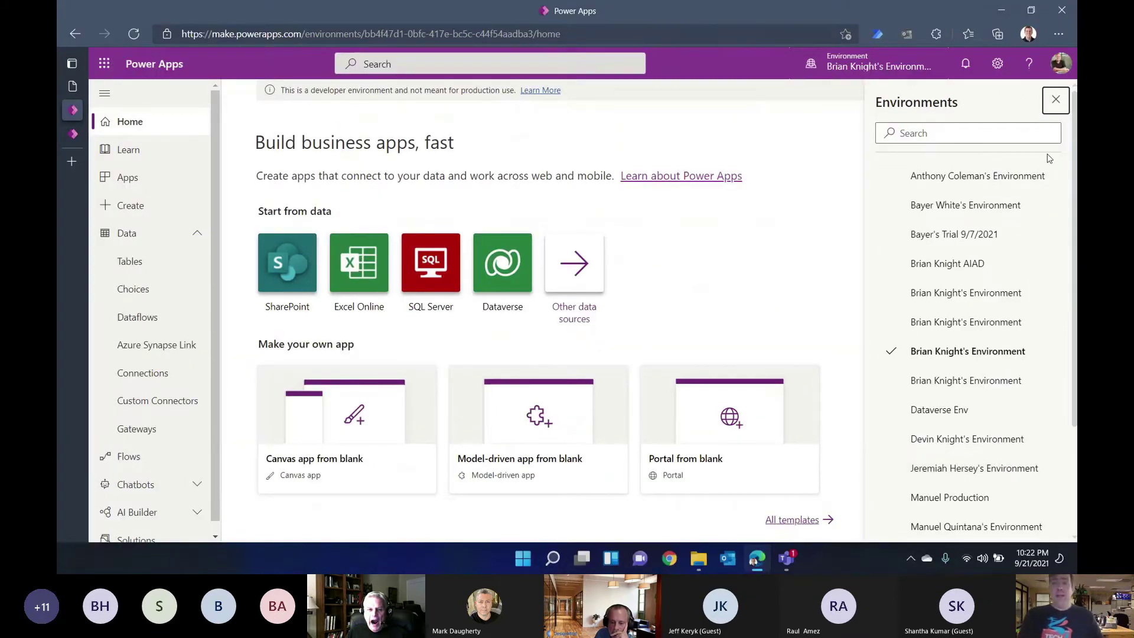
left_click(1055, 101)
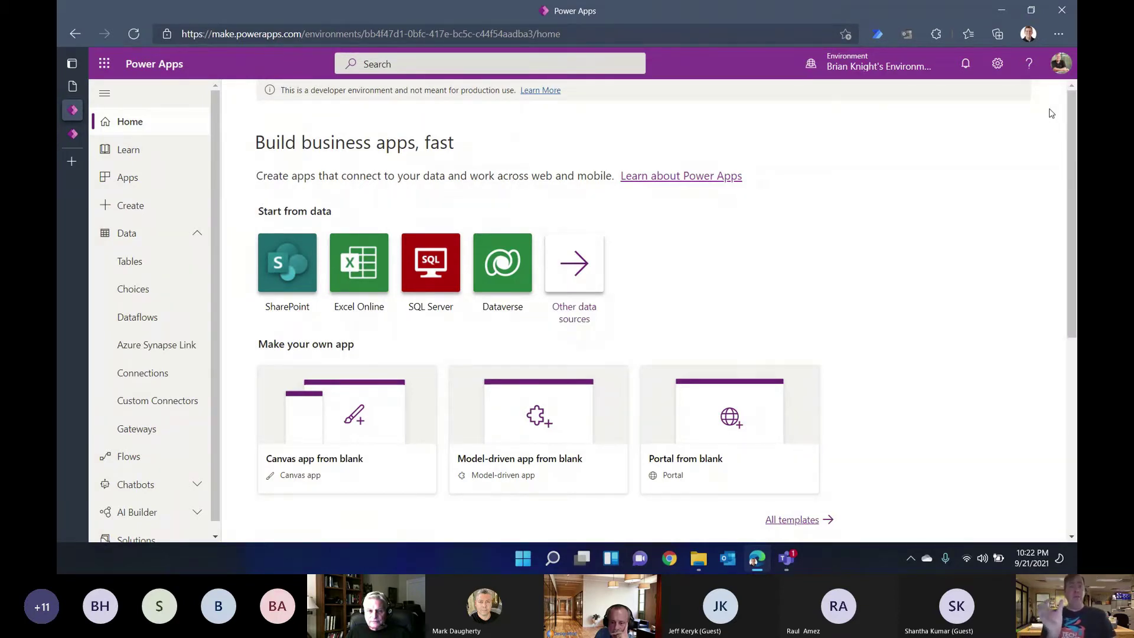
left_click(875, 64)
scroll(934, 470, "down", 2)
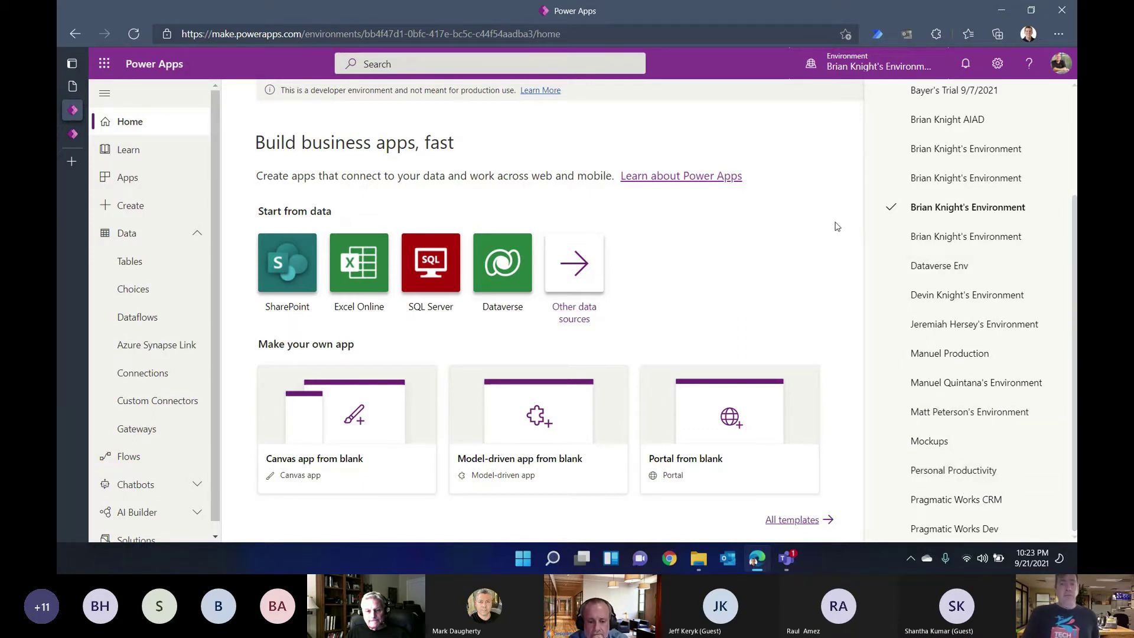
left_click(850, 63)
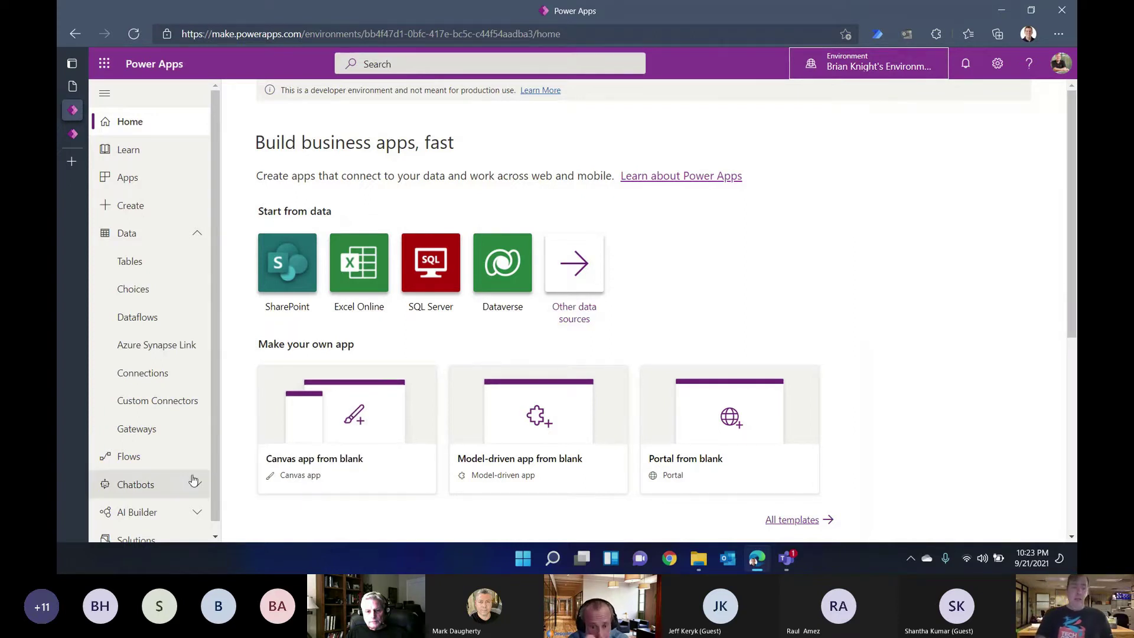
Step: Go to Solutions in the left navigation and point out the Import button
scroll(159, 472, "down", 1)
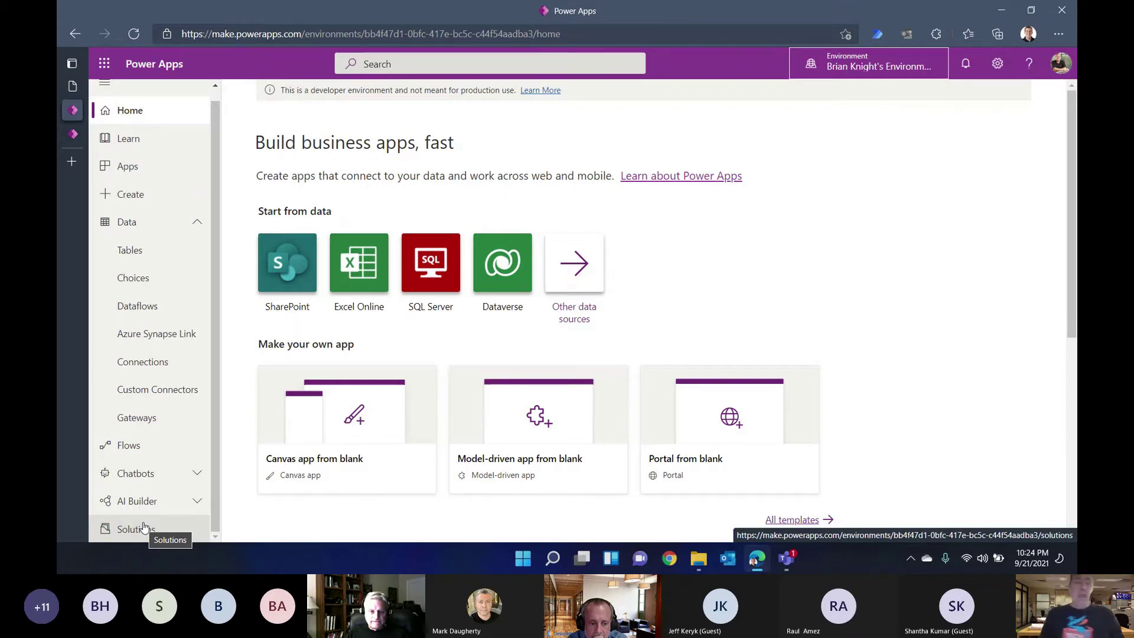
left_click(141, 531)
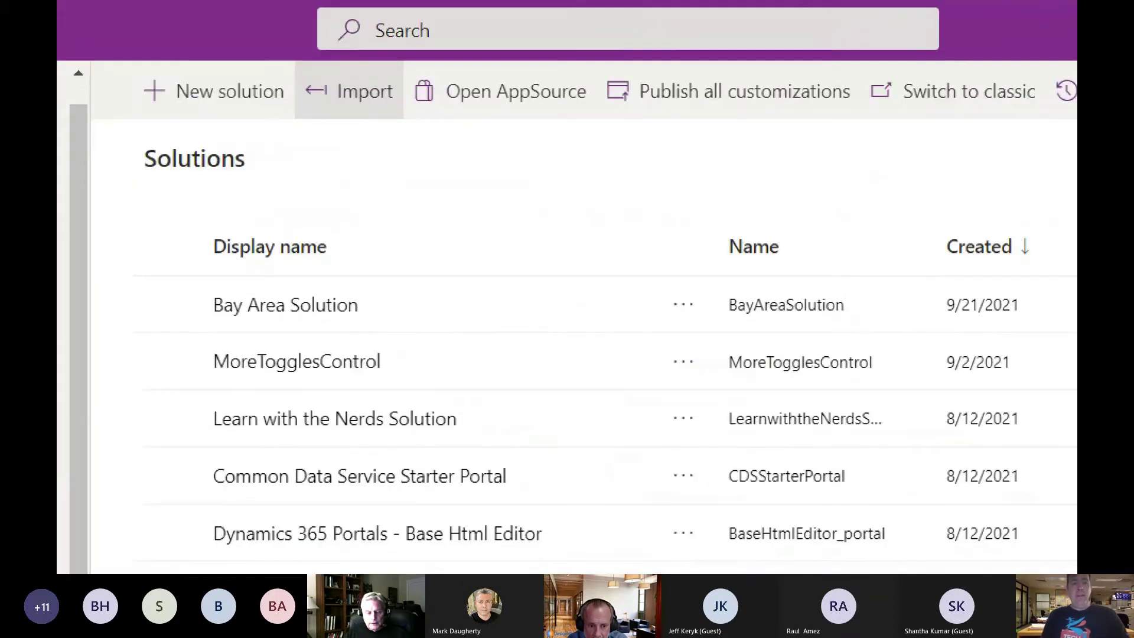
left_click_drag(359, 112, 364, 164)
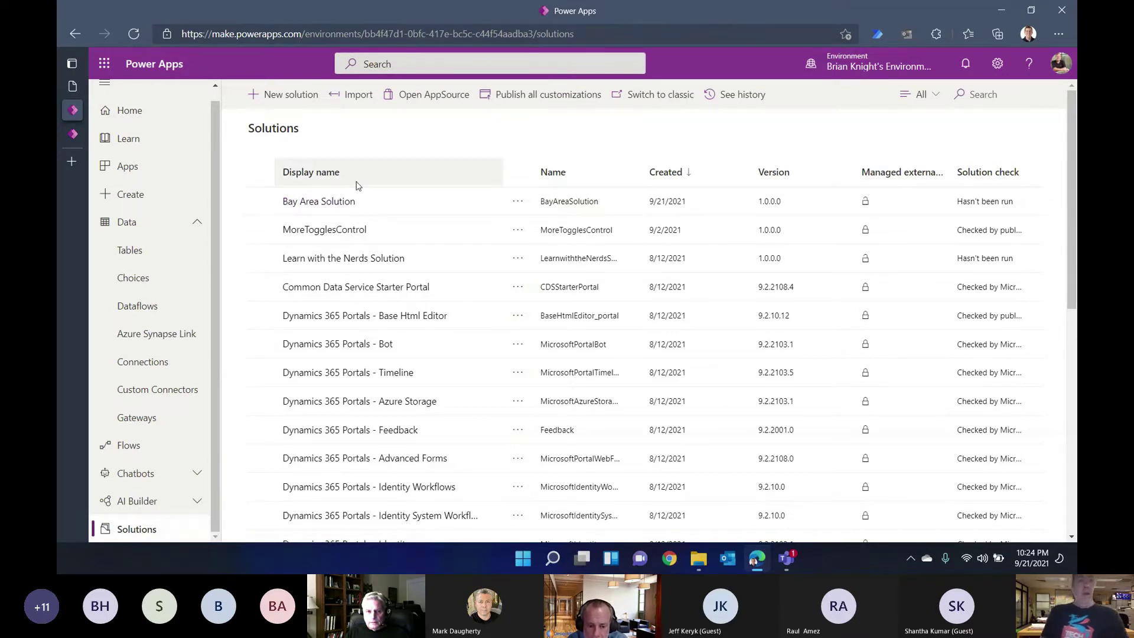
Step: Open Bay Area Solution with its Class table and expand the + New menu
left_click(334, 203)
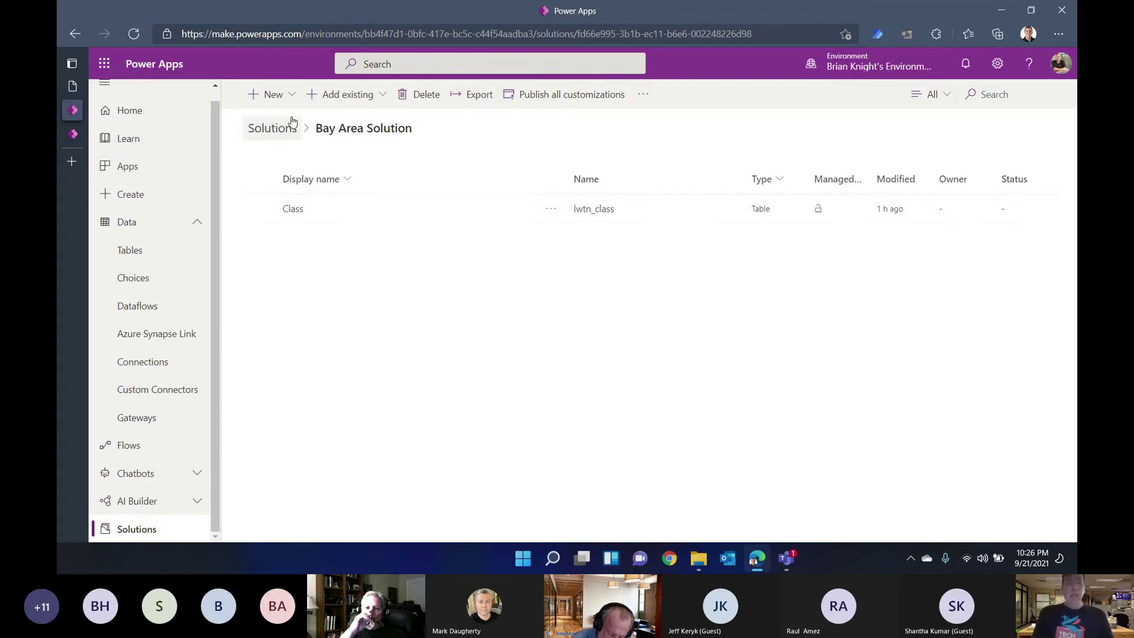
left_click(273, 96)
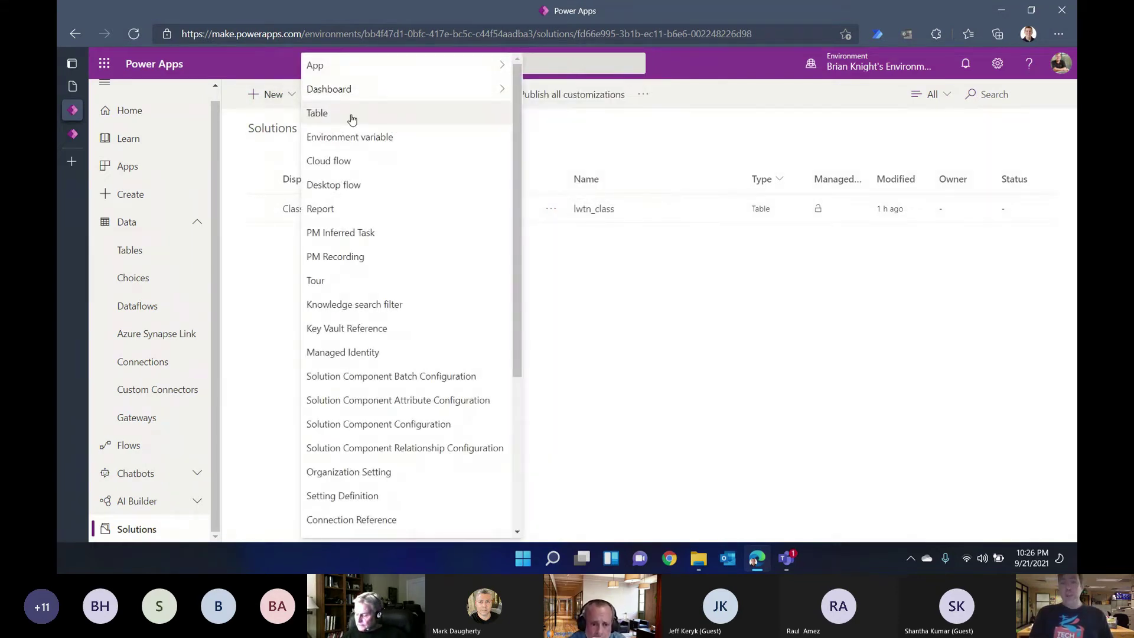
Step: Create a new table with display name Class Registration, plural Class Registrations, name lwtn_ClassRegistration
left_click(393, 122)
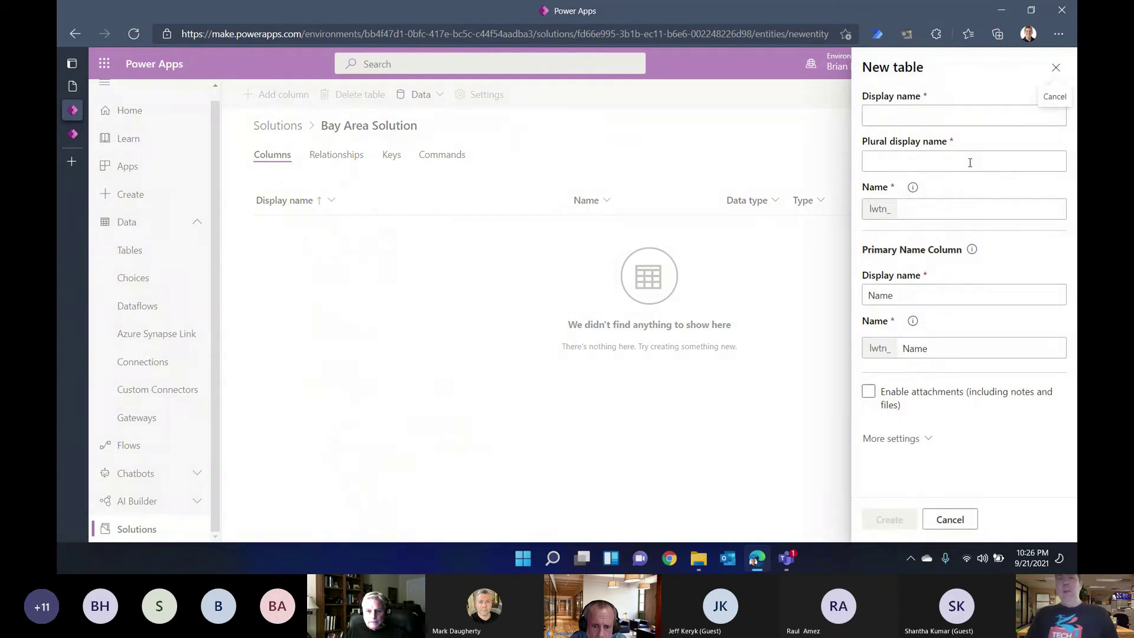
left_click(939, 115)
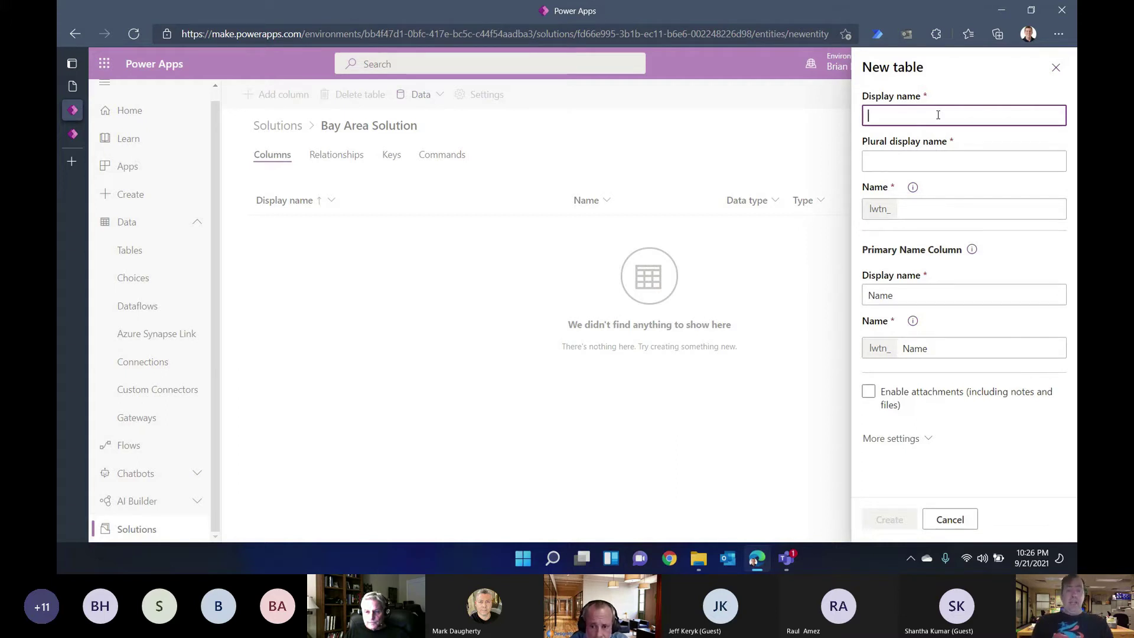
type("Class Registrations")
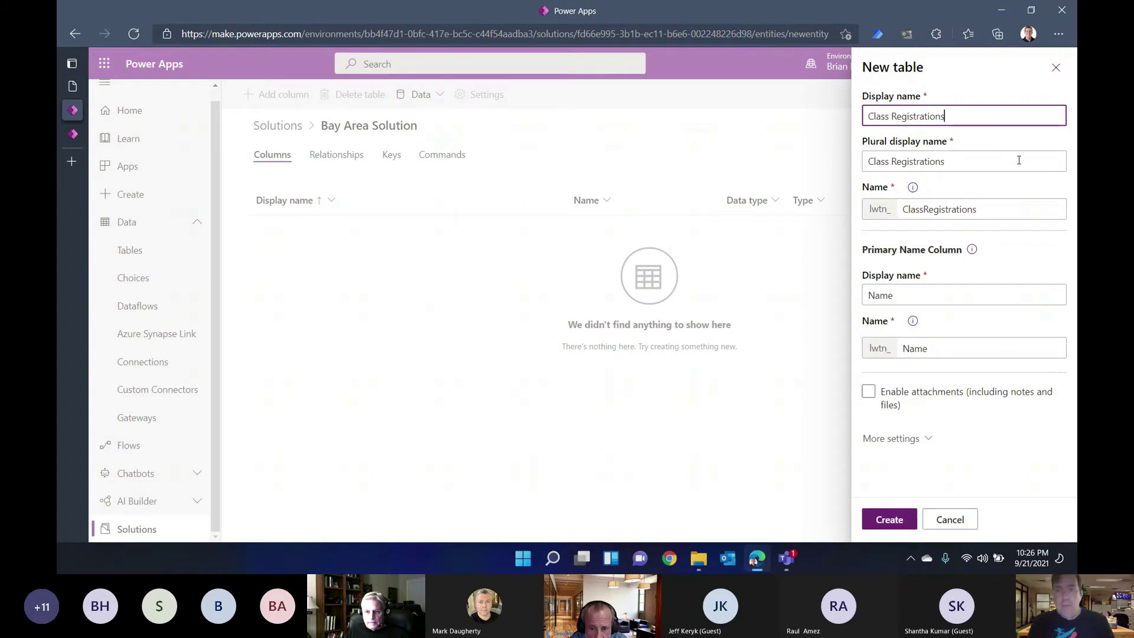
key("BackSpace")
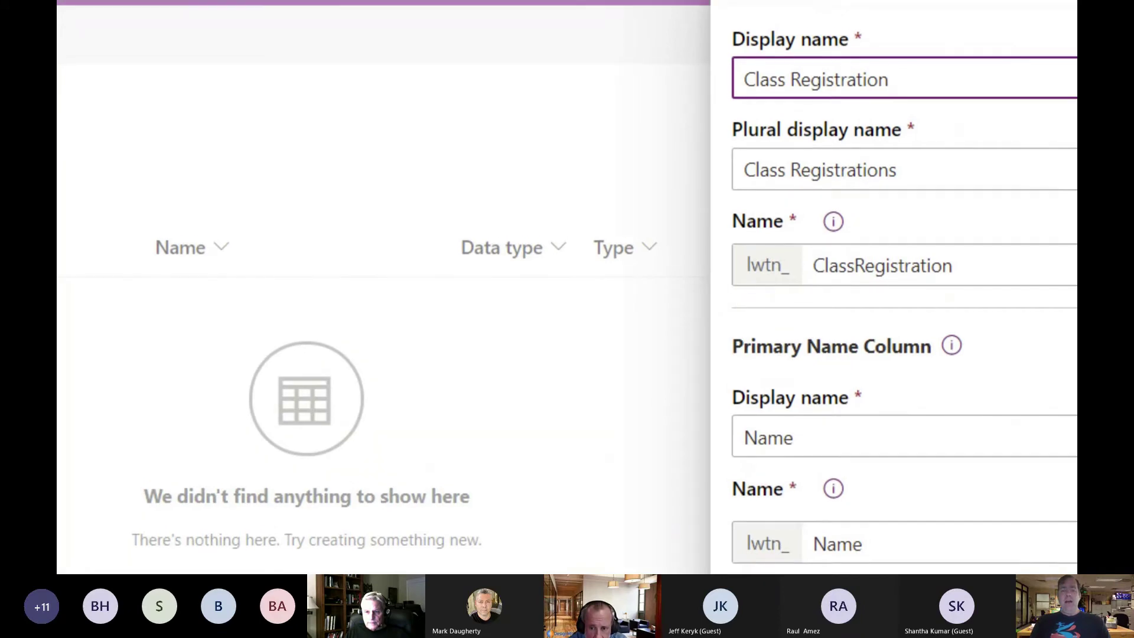
key("Tab")
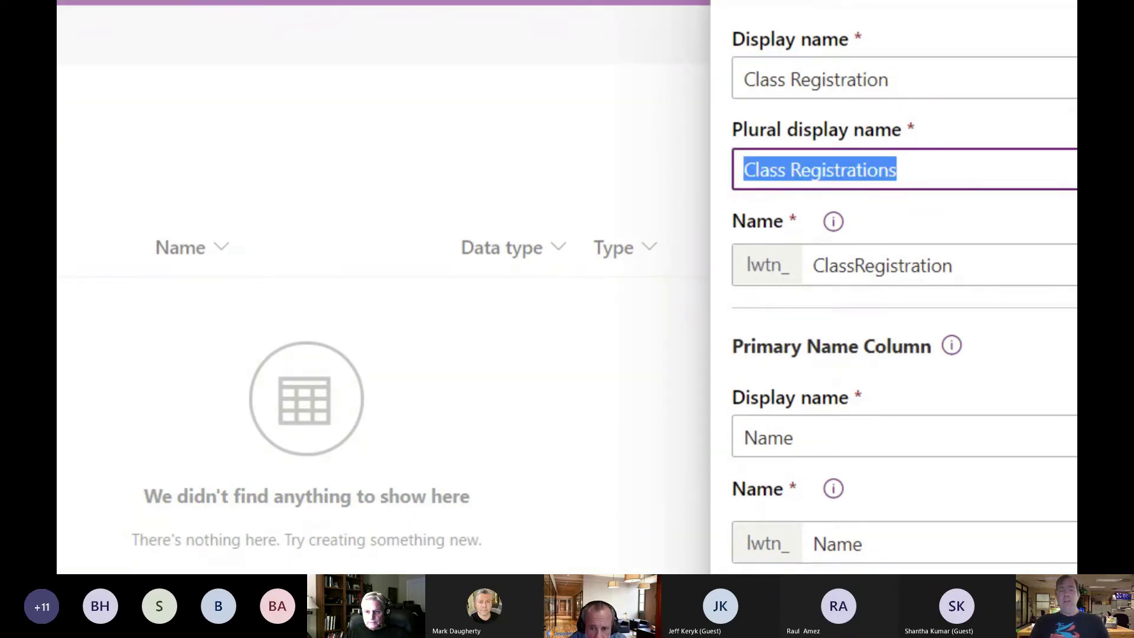
key("Tab")
key("Tab")
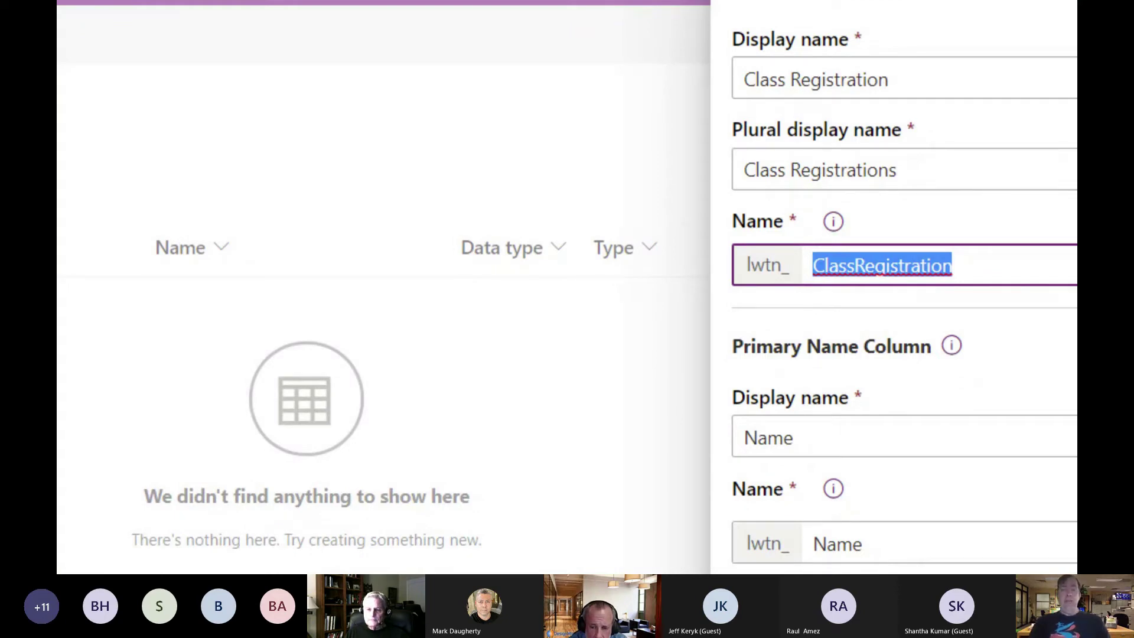
key("Right")
key("Left")
key("Left")
key("Left")
key("Left")
key("Left")
key("Left")
key("Left")
key("Left")
key("Left")
key("Left")
key("Left")
key("Left")
key("Left")
key("Left")
key("Left")
key("Left")
key("Left")
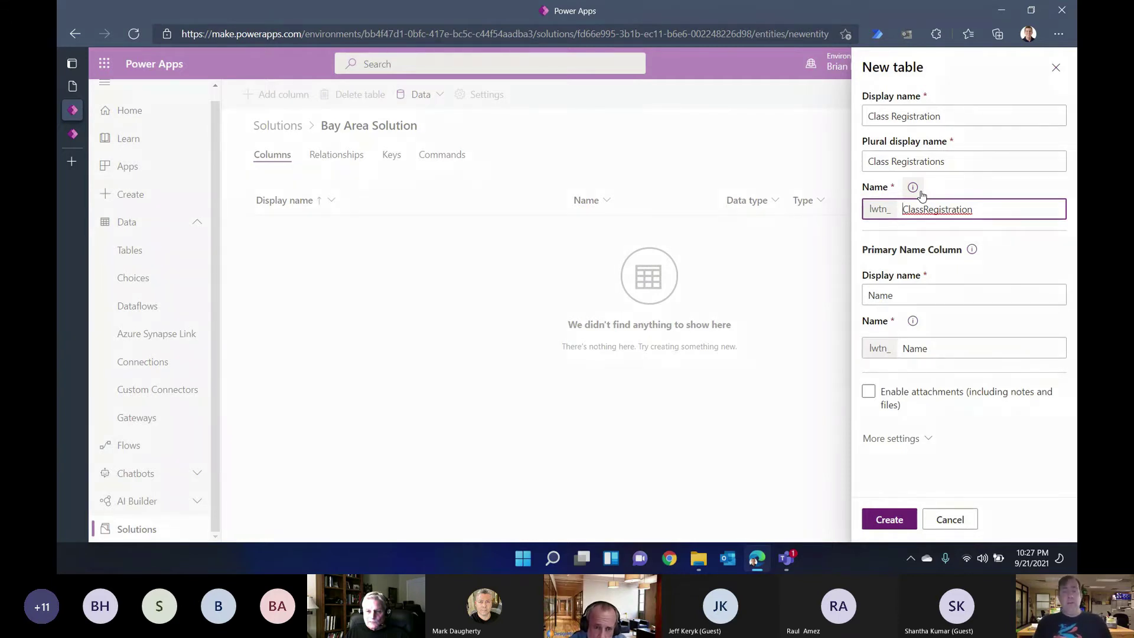
Step: Replace the primary column display name 'Name' with 'Registration Number'
left_click(912, 288)
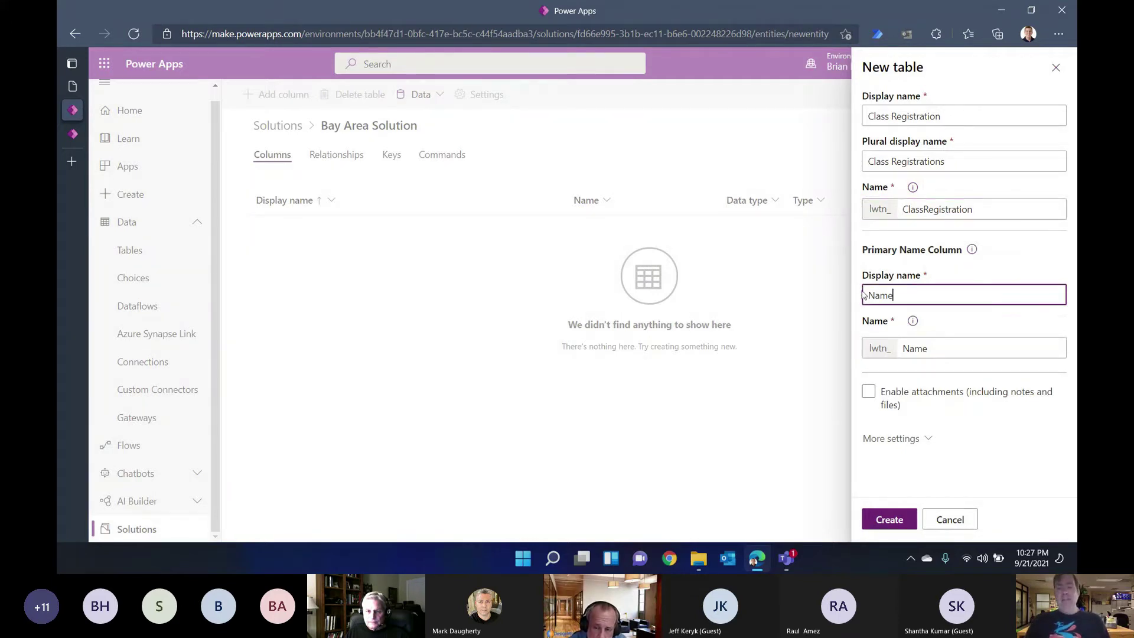
right_click(838, 293)
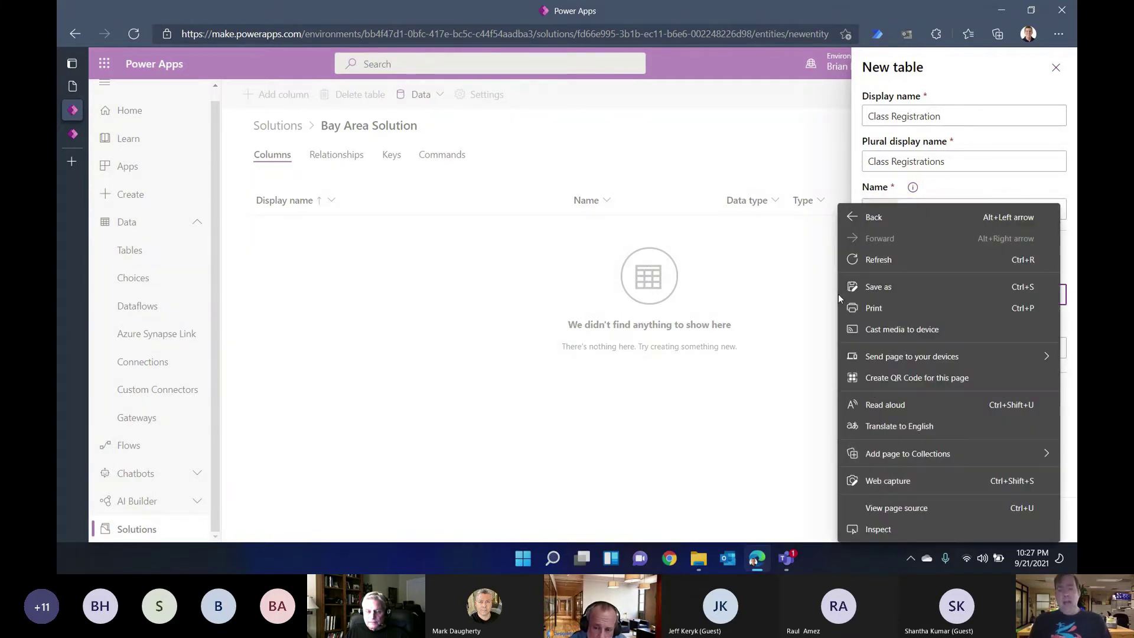
left_click(992, 112)
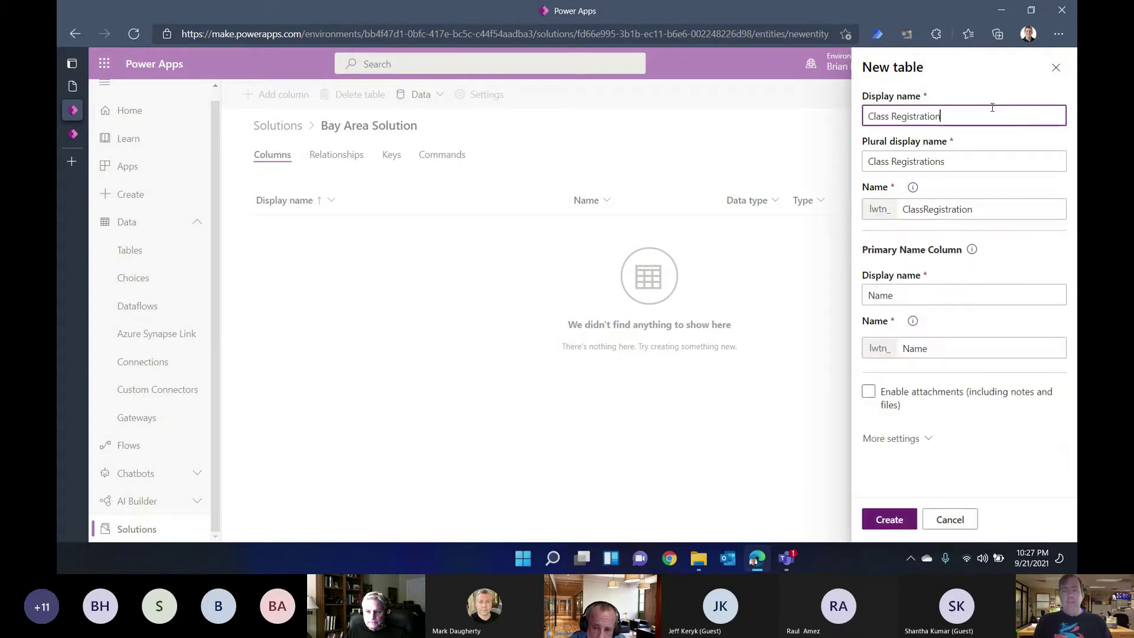
double_click(934, 294)
type("Registration")
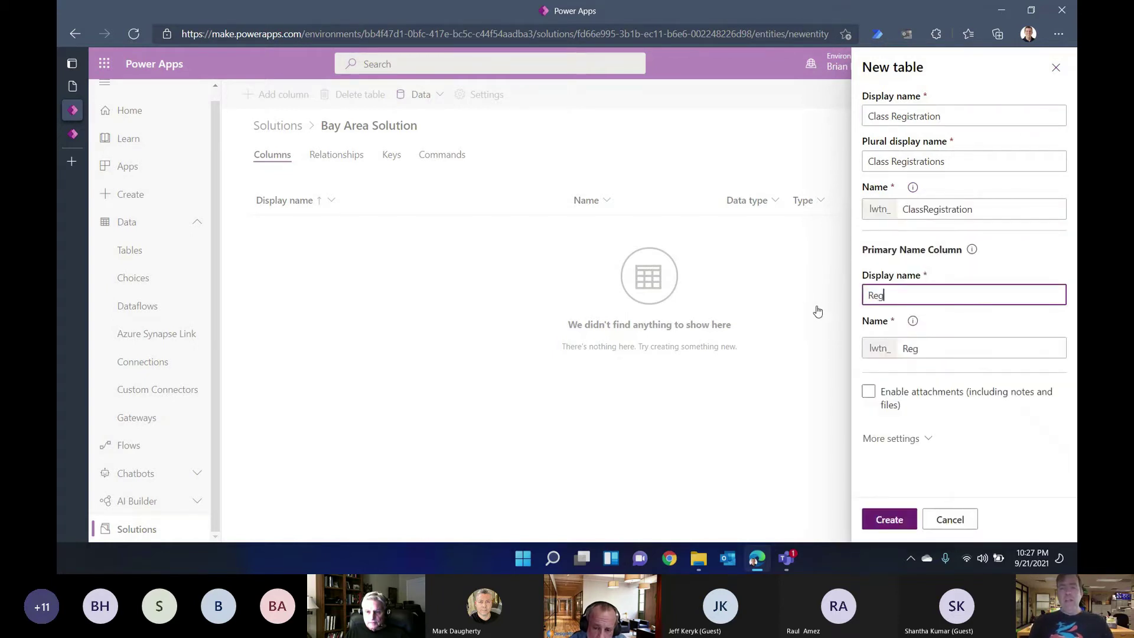
type(" Number")
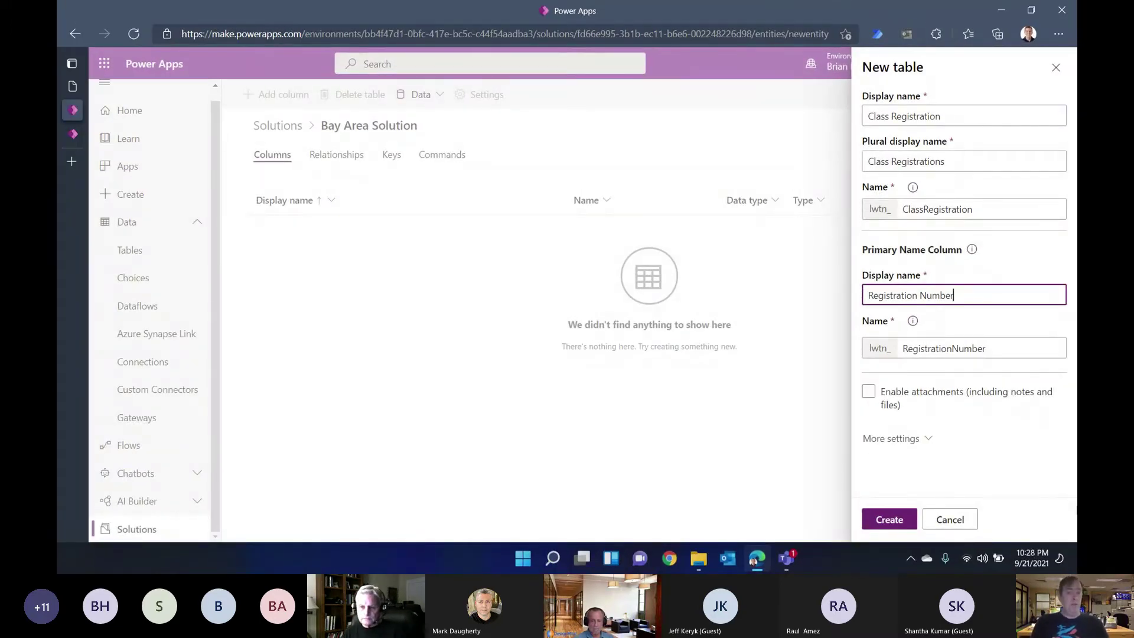
Step: Enable attachments, then tick Enable for activities under Collaboration in More settings
left_click(885, 392)
left_click(873, 394)
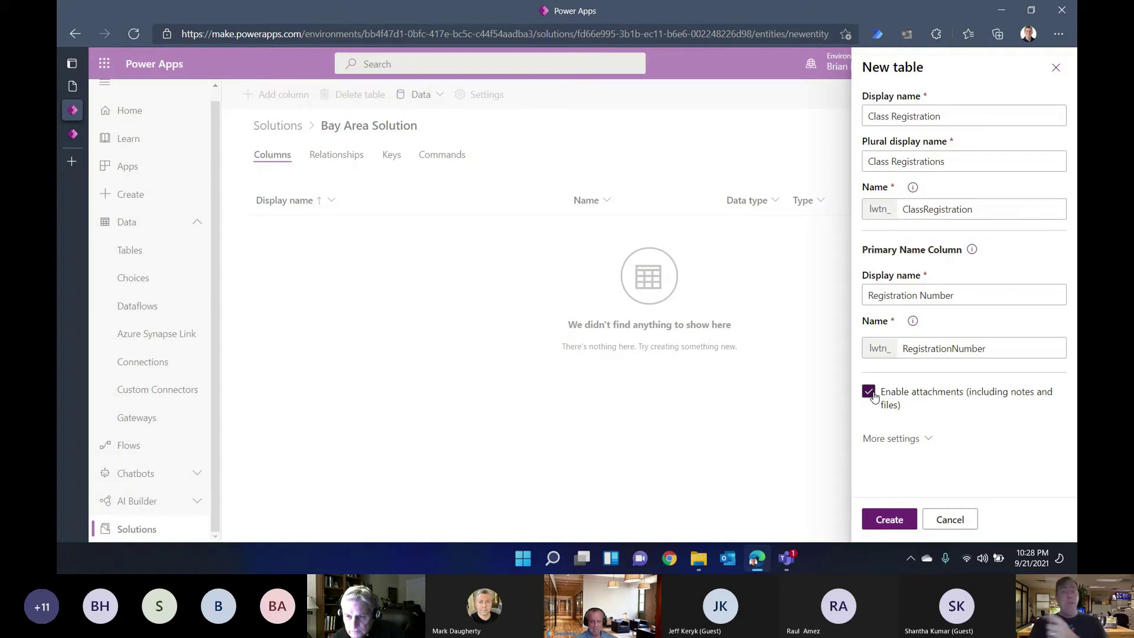
left_click(886, 440)
scroll(886, 443, "down", 3)
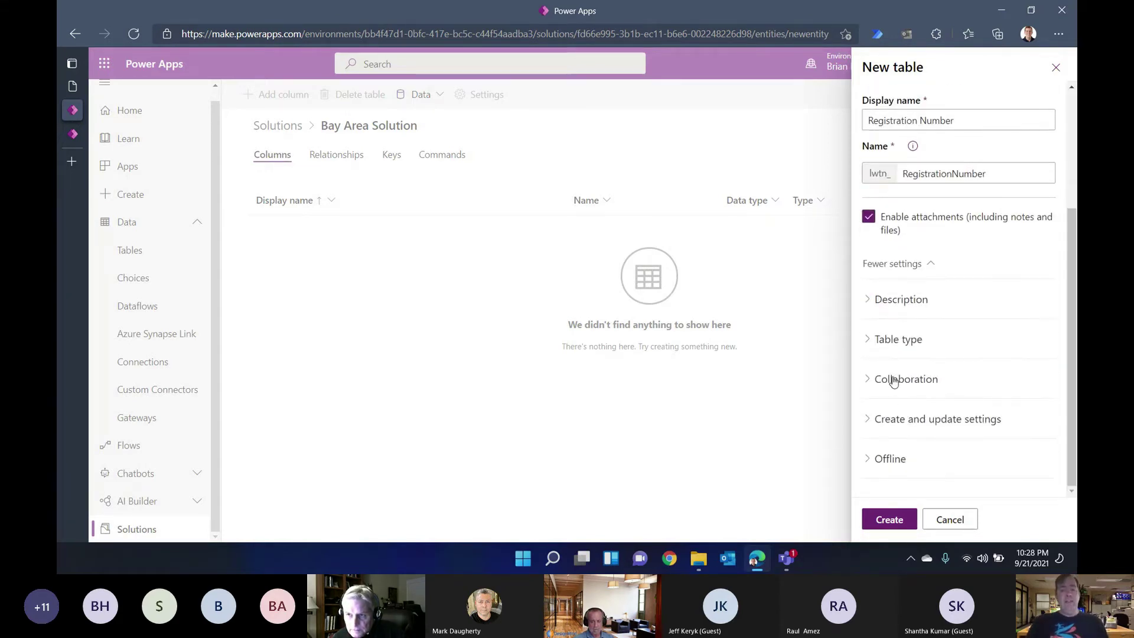
left_click(897, 378)
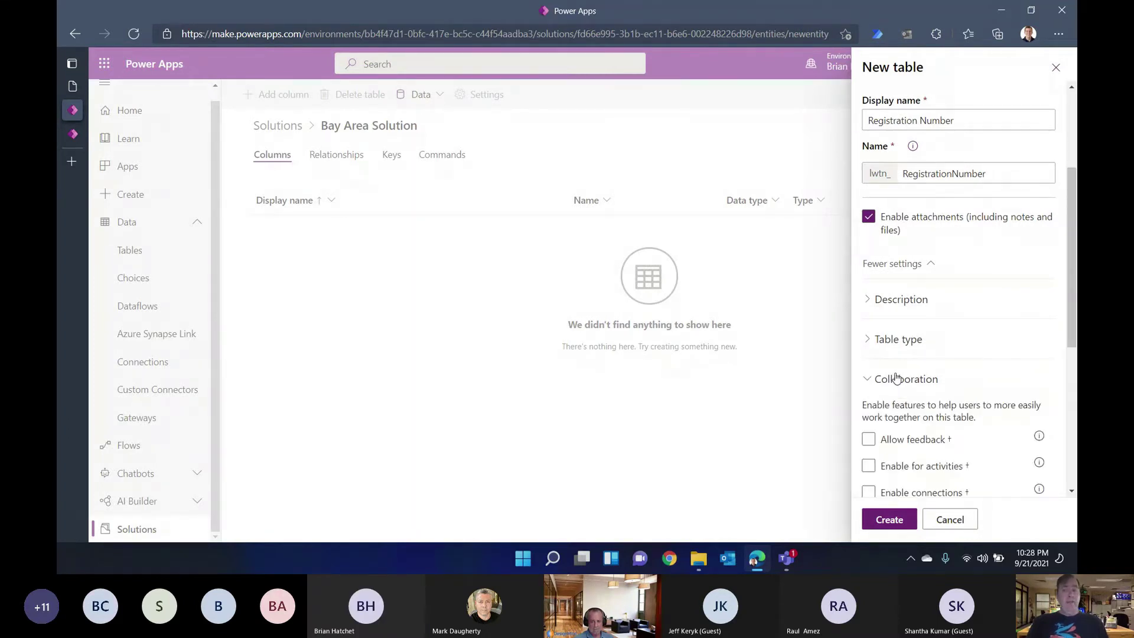
scroll(904, 360, "down", 2)
left_click(912, 335)
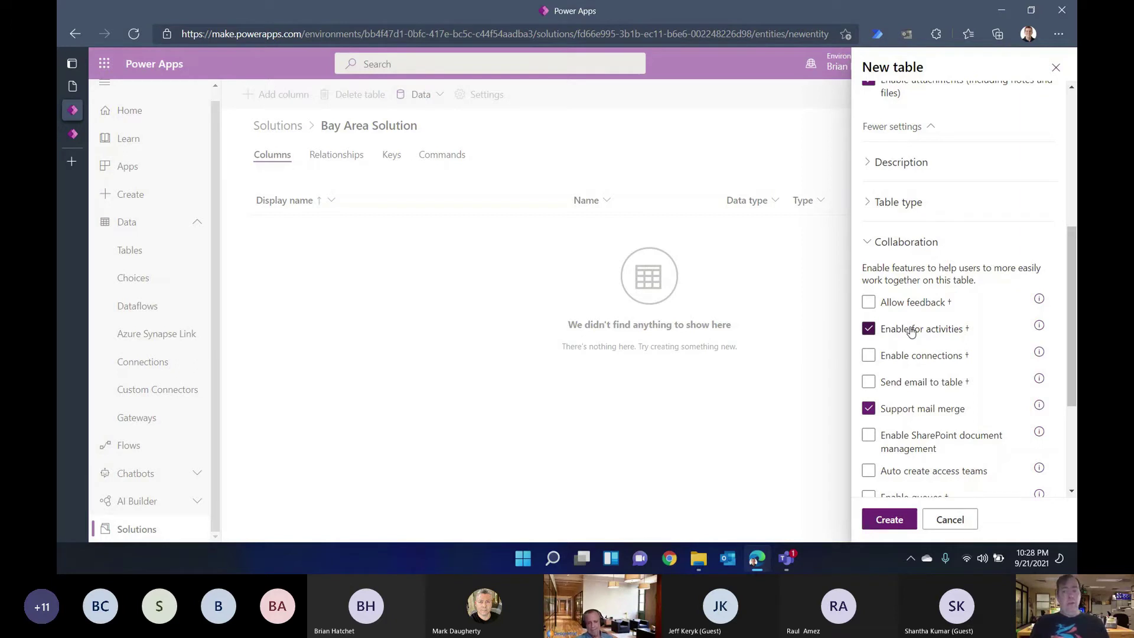
scroll(911, 332, "down", 3)
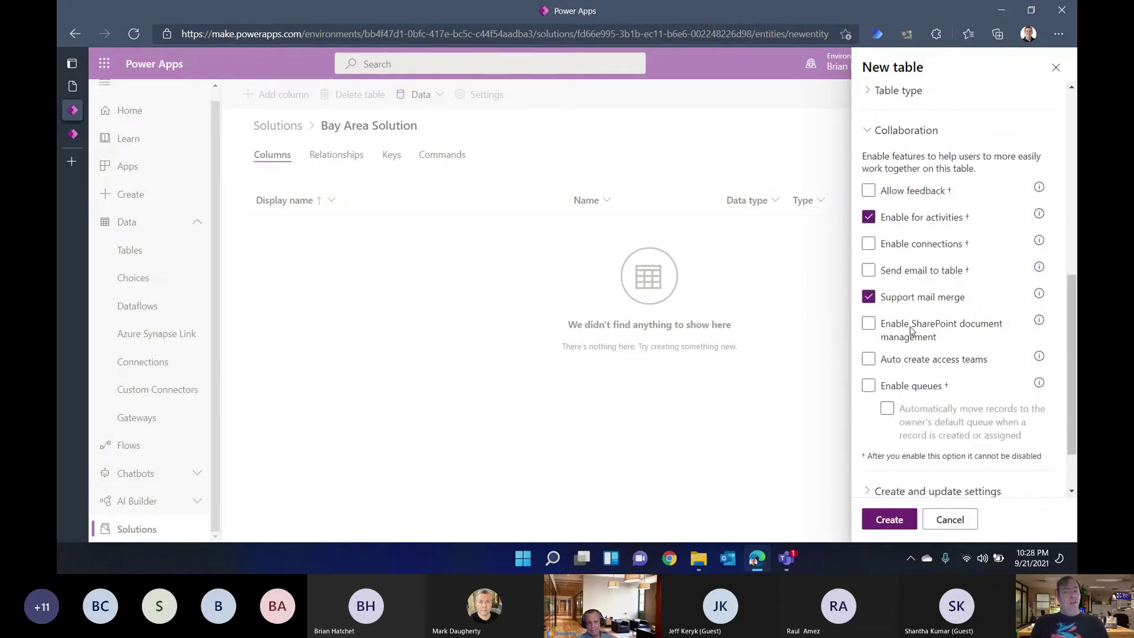
scroll(911, 332, "down", 2)
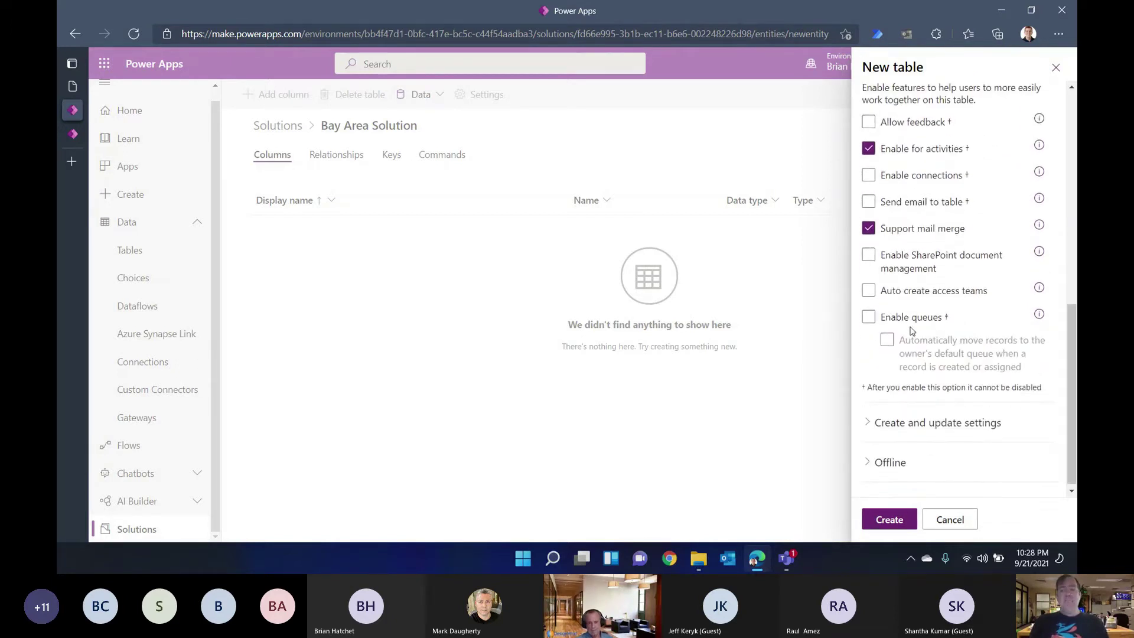
Step: Expand Create and update settings and submit the Class Registration table with Create
left_click(887, 430)
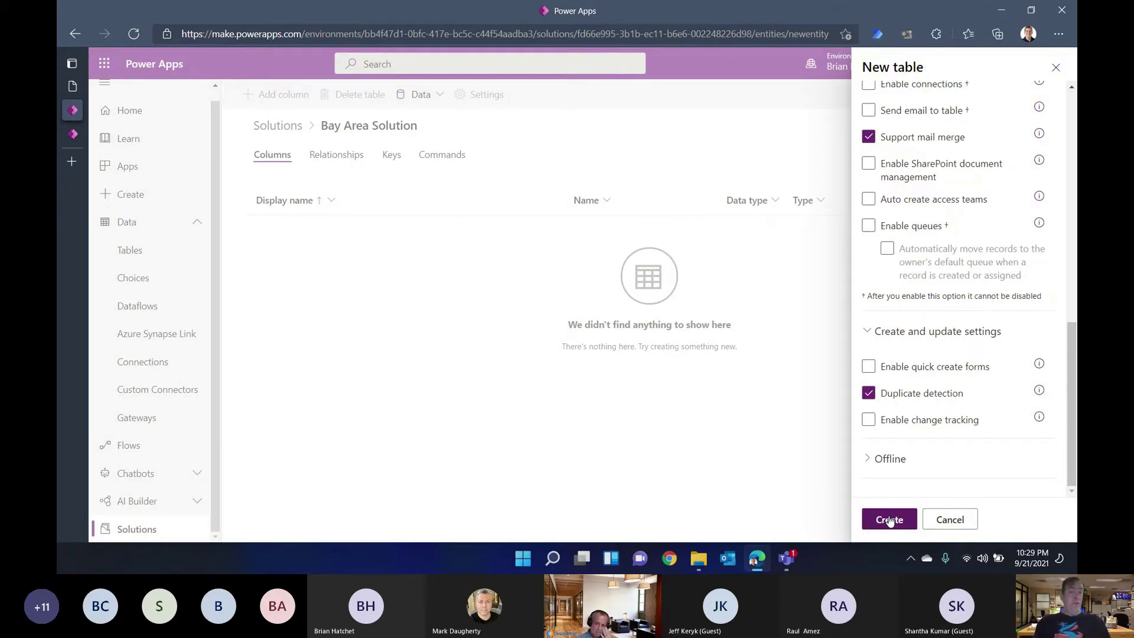
left_click(890, 521)
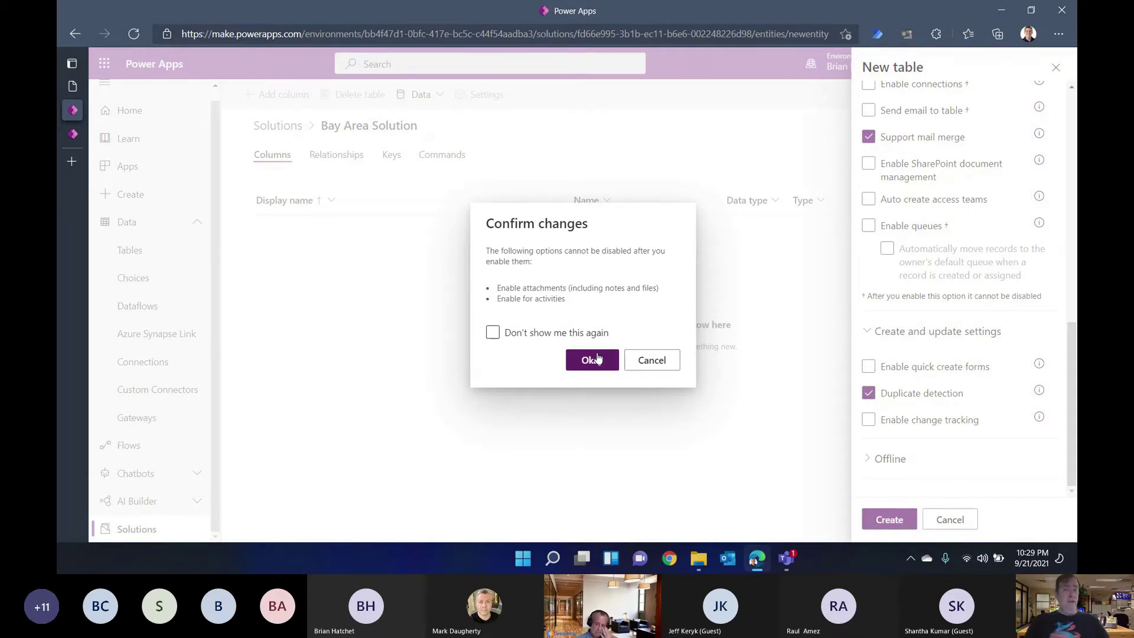
Step: Accept the permanent attachments and activities settings with Okay so the table is provisioned
left_click(598, 359)
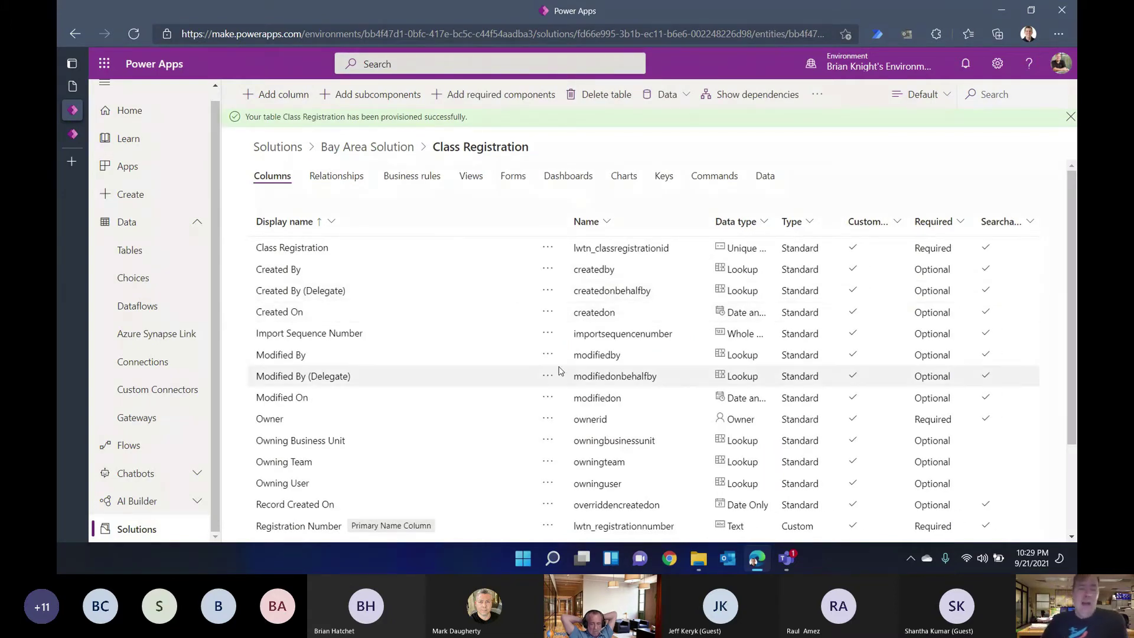
scroll(560, 371, "down", 1)
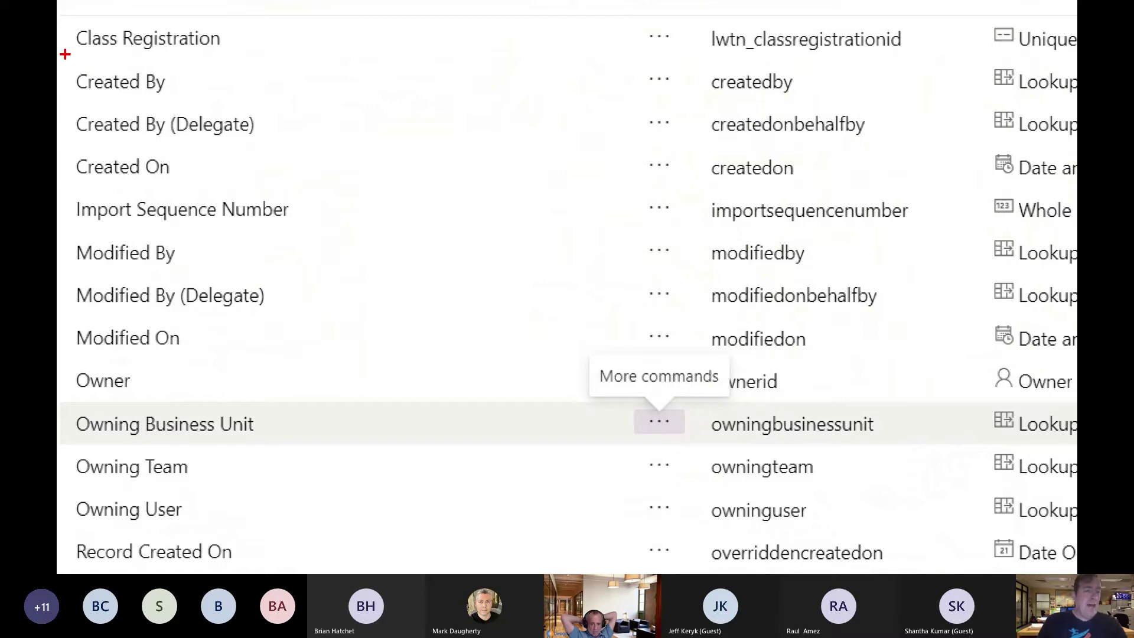
mouse_move(65, 54)
left_mouse_down()
mouse_move(193, 145)
mouse_move(501, 506)
mouse_move(494, 572)
left_mouse_up()
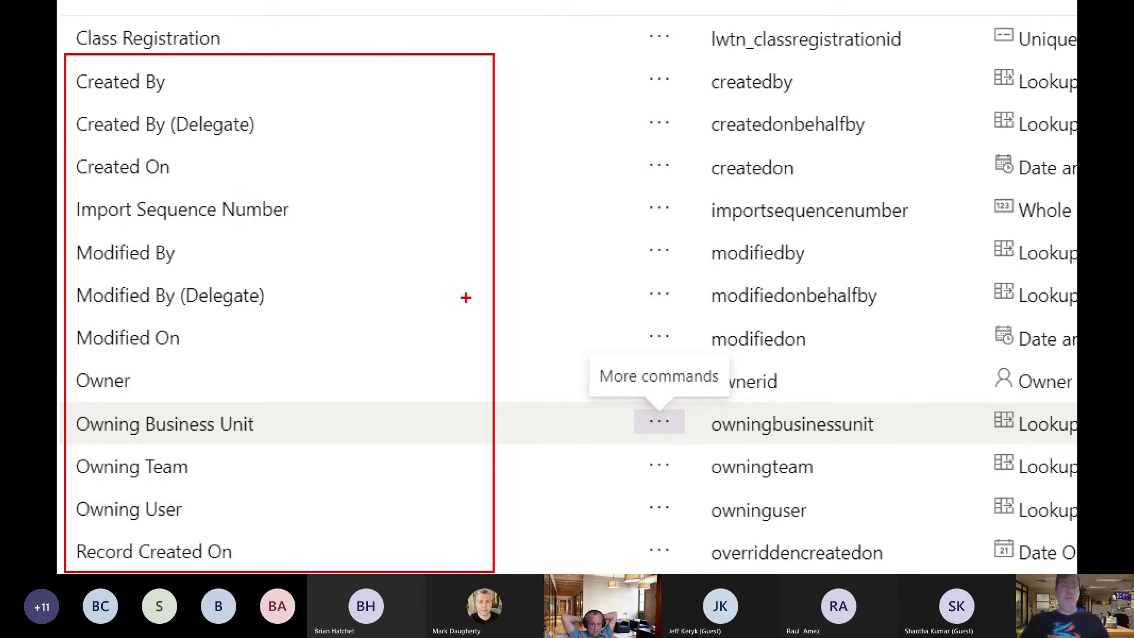
mouse_move(230, 37)
left_mouse_down()
mouse_move(660, 27)
mouse_move(658, 37)
left_mouse_up()
key("Escape")
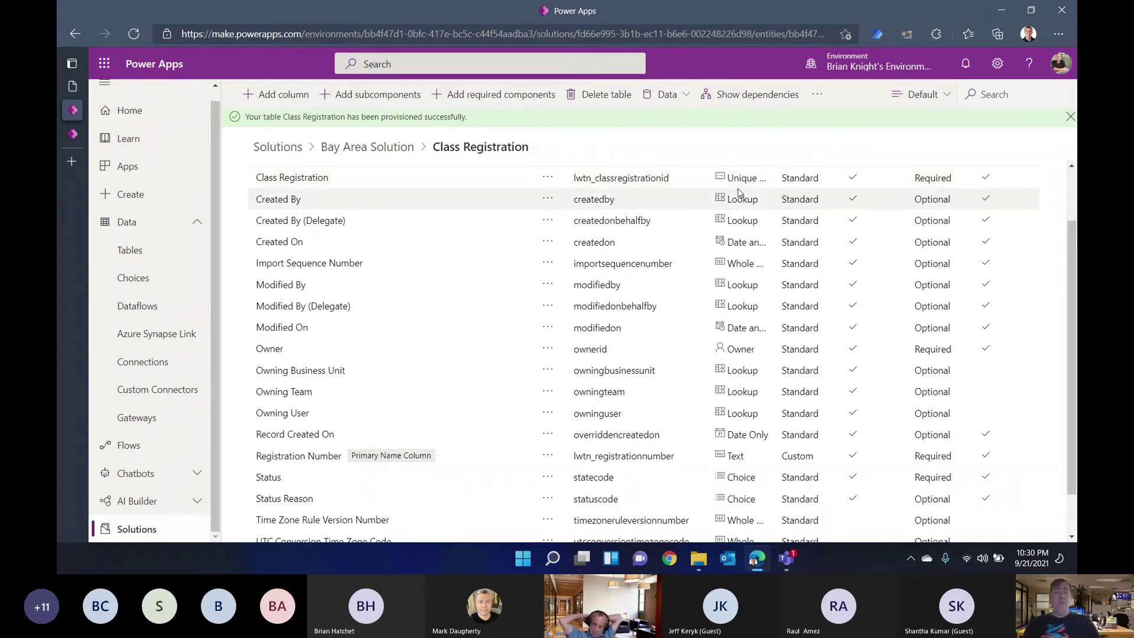
scroll(690, 310, "down", 1)
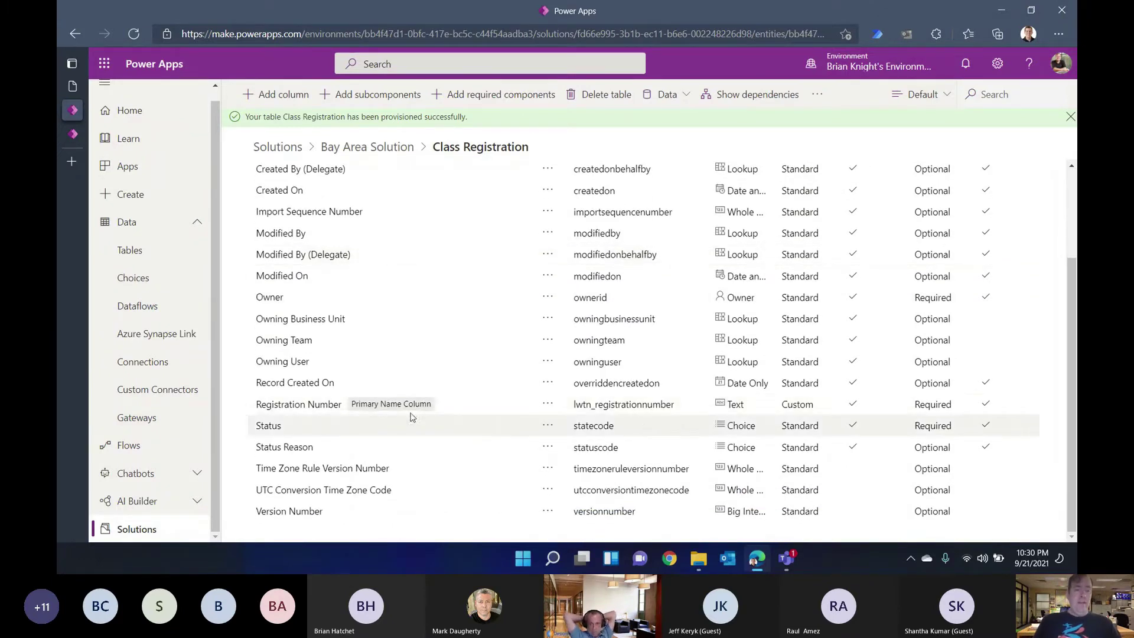
Step: Change Registration Number to an Autonumber column with prefix R, numbering from R-1000
left_click(302, 405)
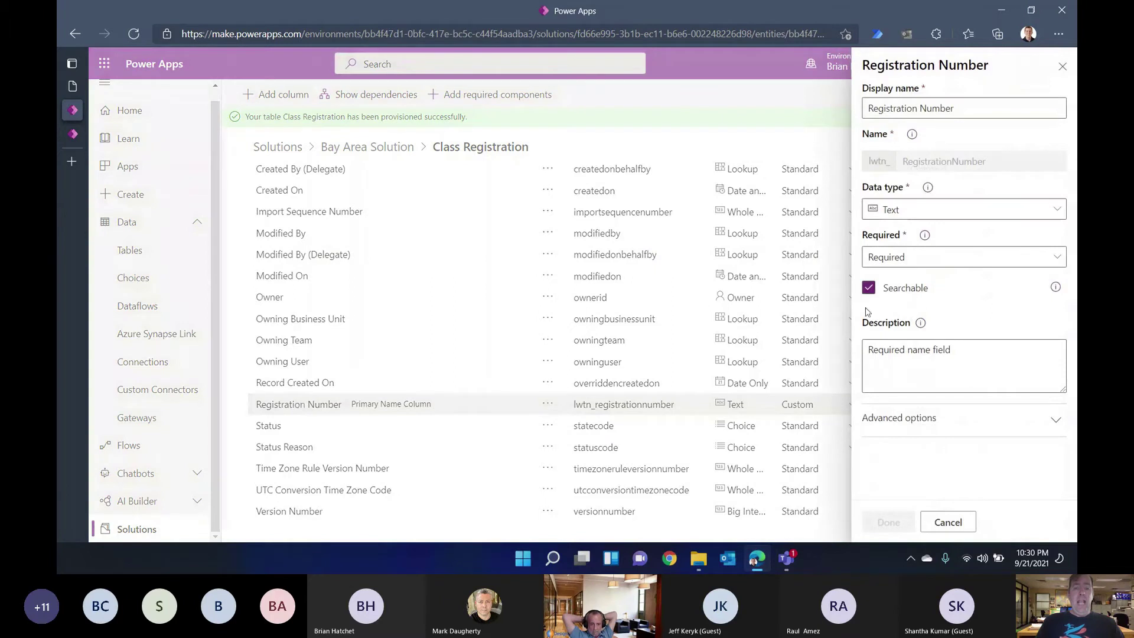
left_click(915, 211)
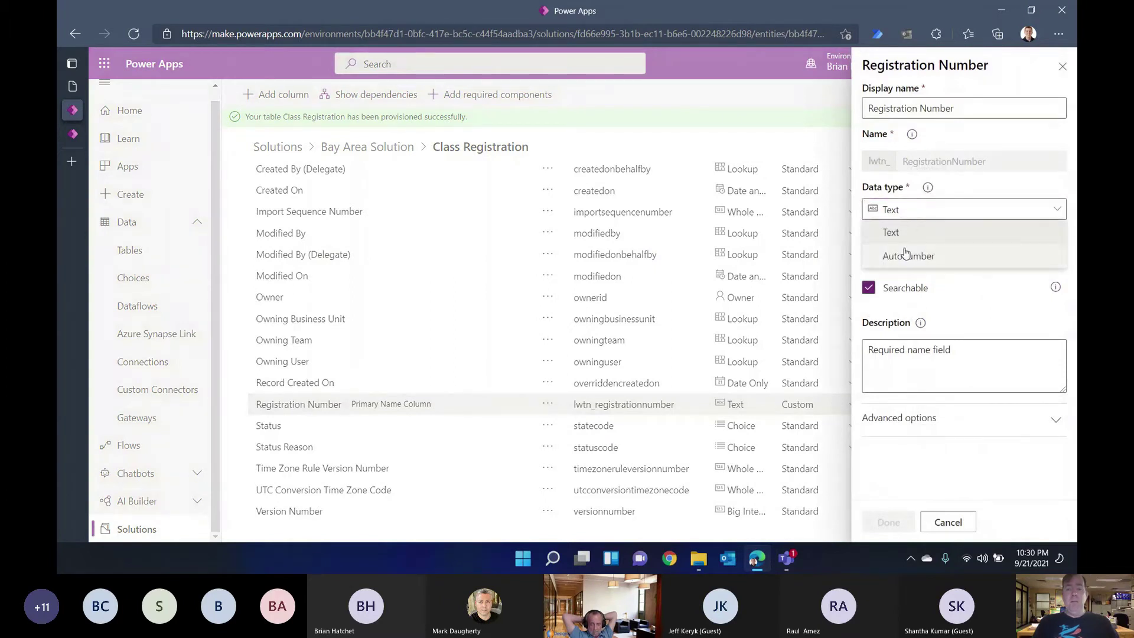
left_click(907, 255)
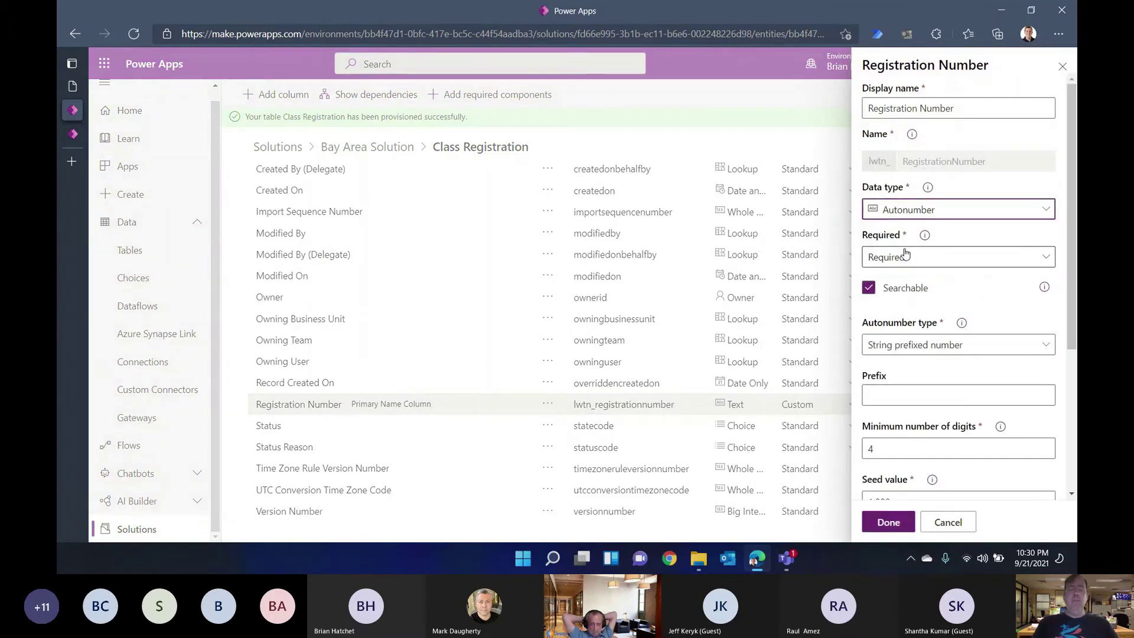
scroll(899, 296, "down", 2)
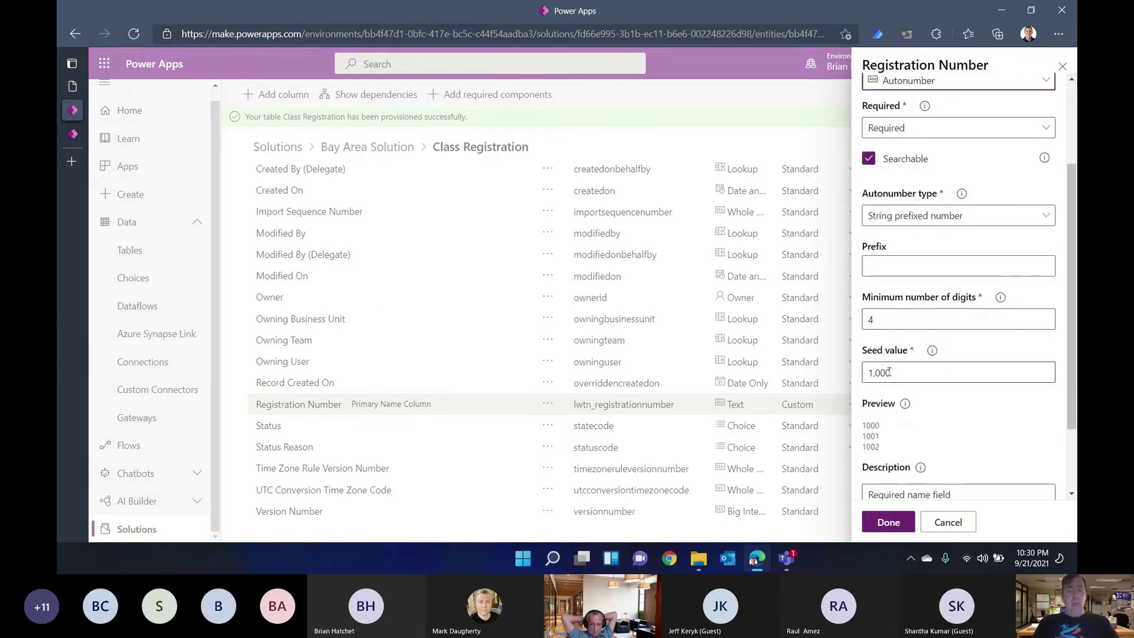
left_click(890, 268)
type("R")
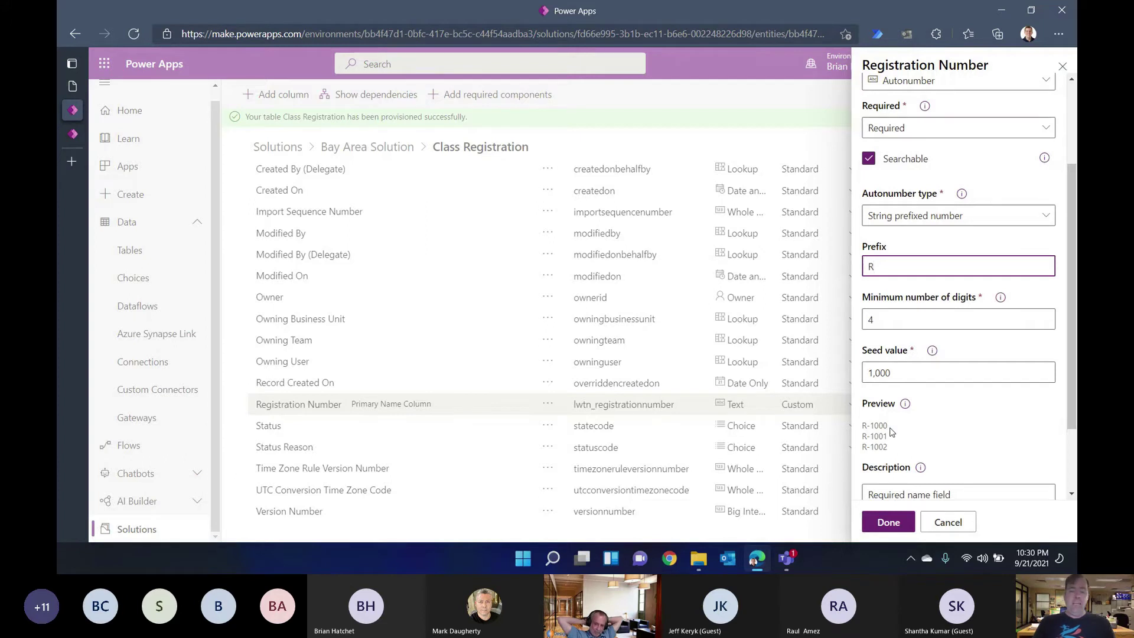
left_click(888, 528)
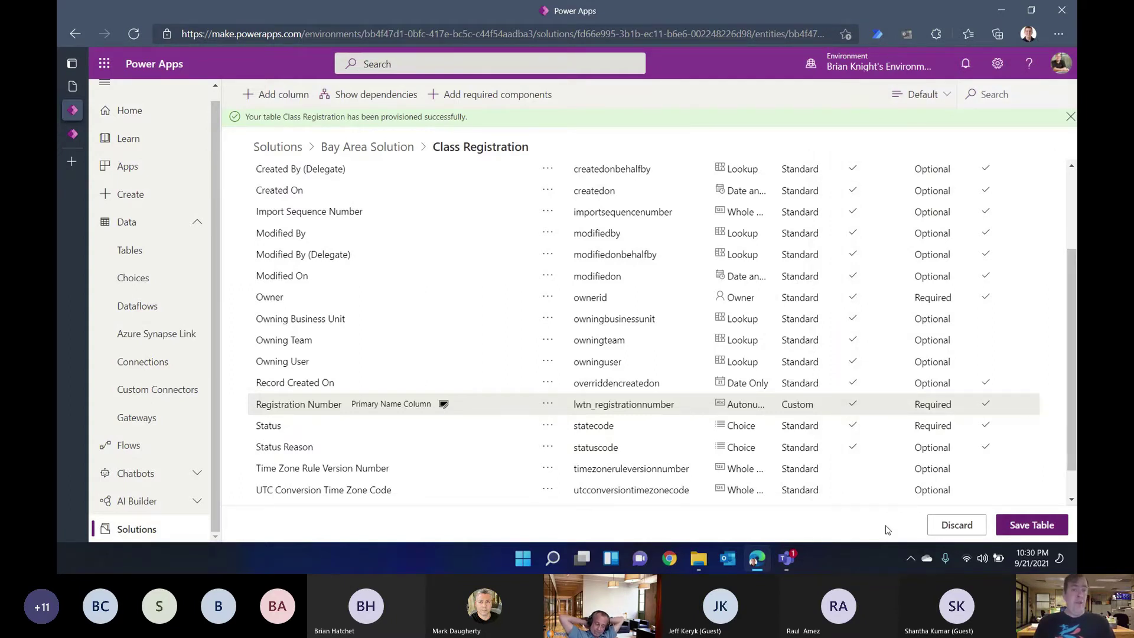
Step: Add a new column named Cost with the Currency data type
left_click(284, 97)
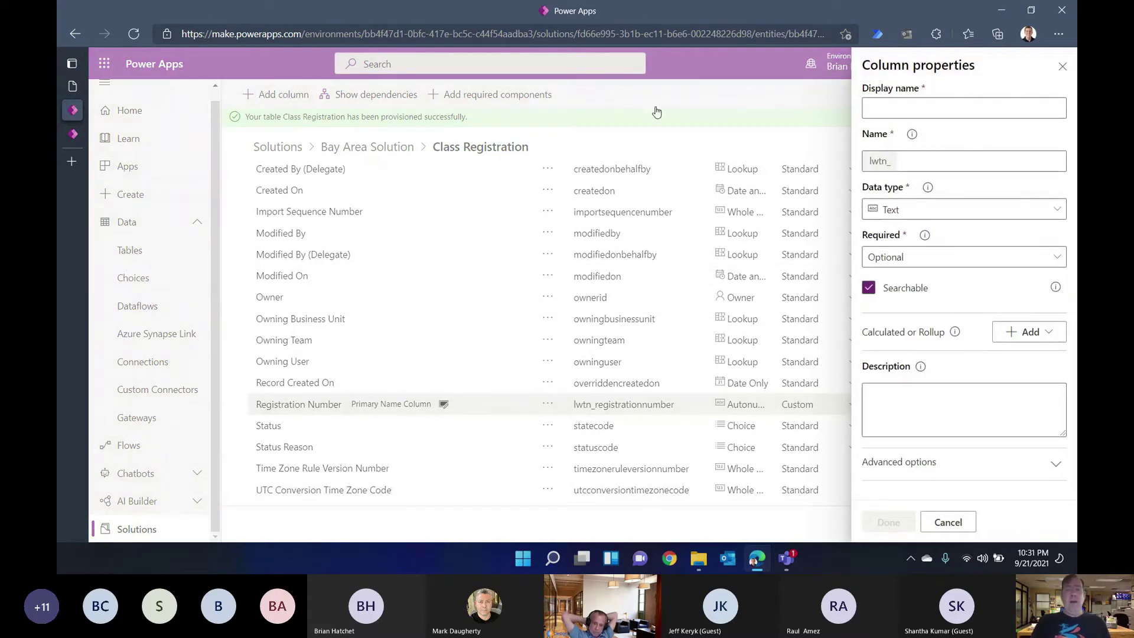
left_click(888, 101)
type("Cost")
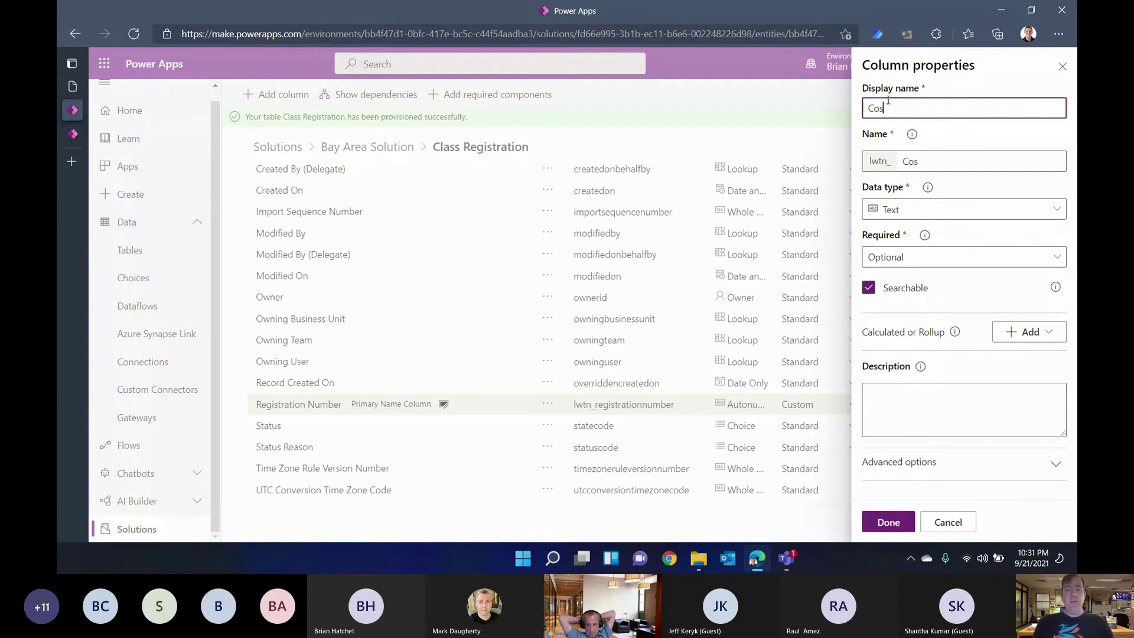
left_click(897, 210)
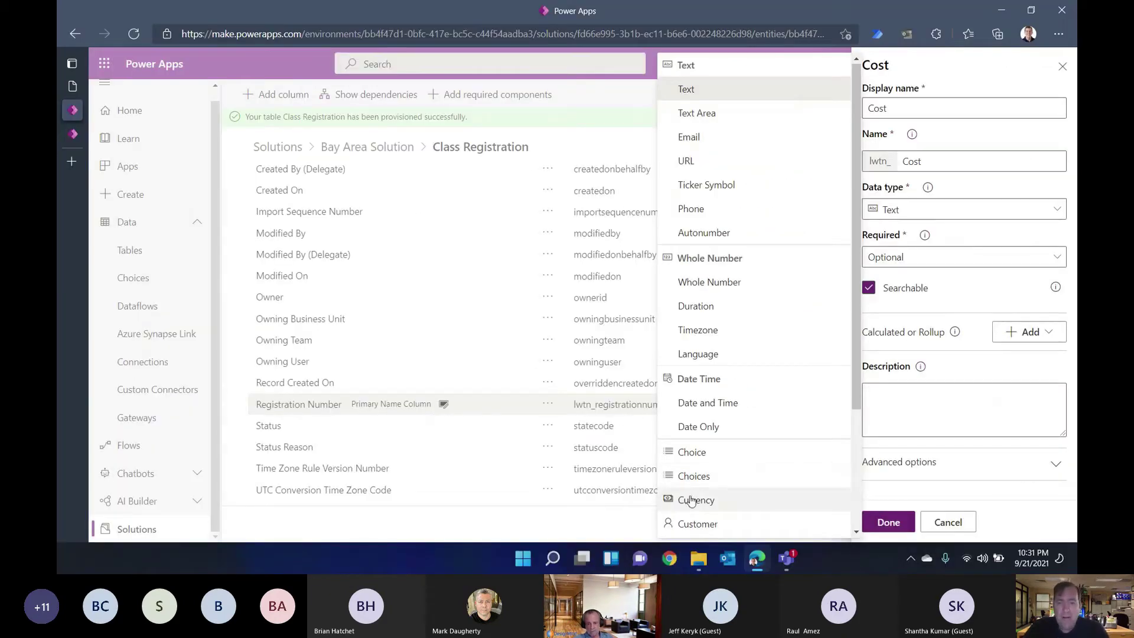
left_click(689, 497)
left_click(877, 524)
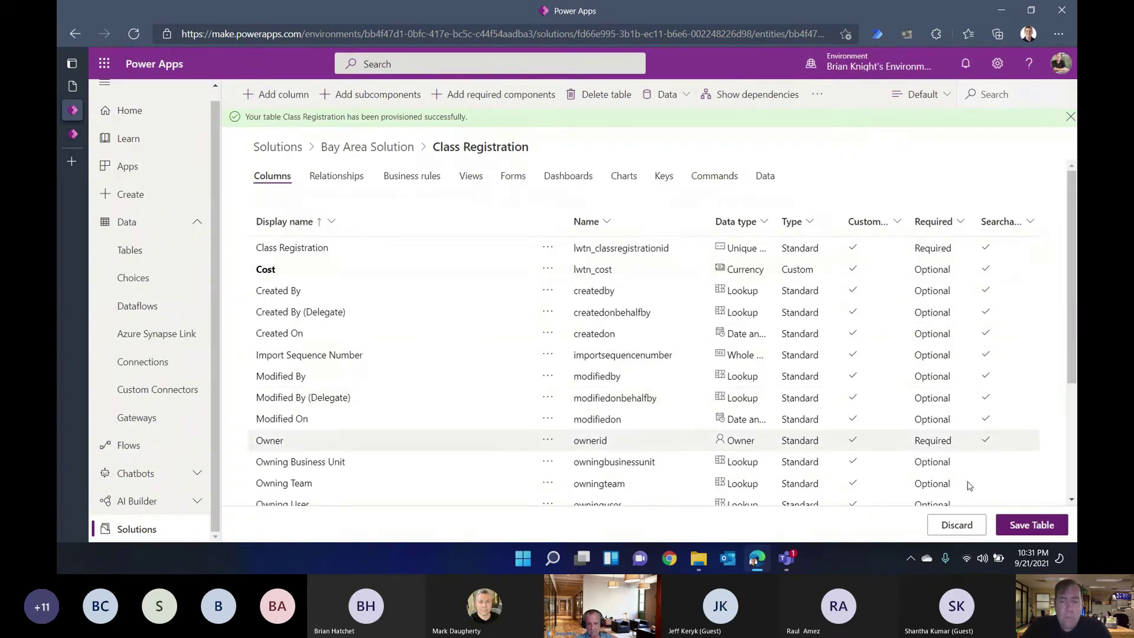
Step: Save the table and review the generated Cost (Base), Currency and Exchange Rate columns
left_click(1023, 530)
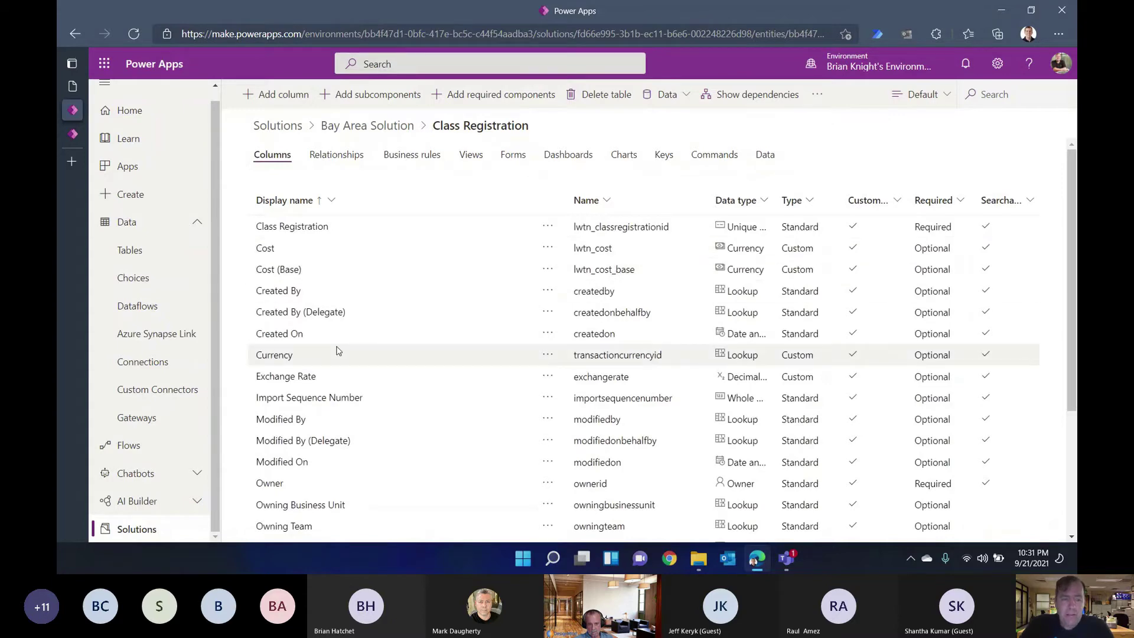
scroll(338, 351, "down", 3)
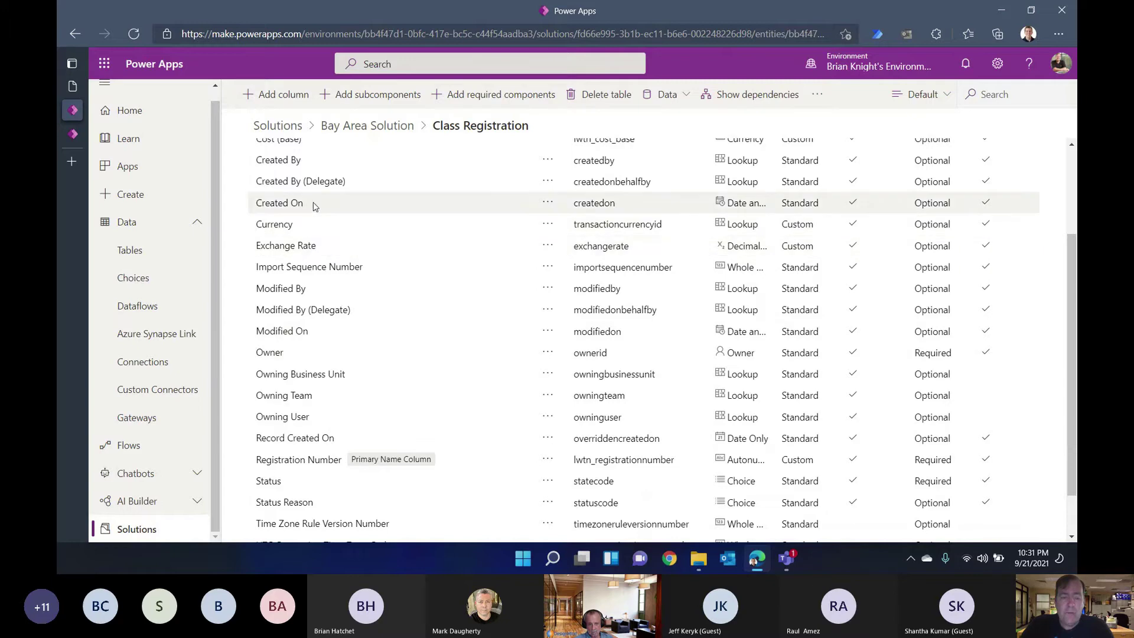
scroll(316, 221, "up", 3)
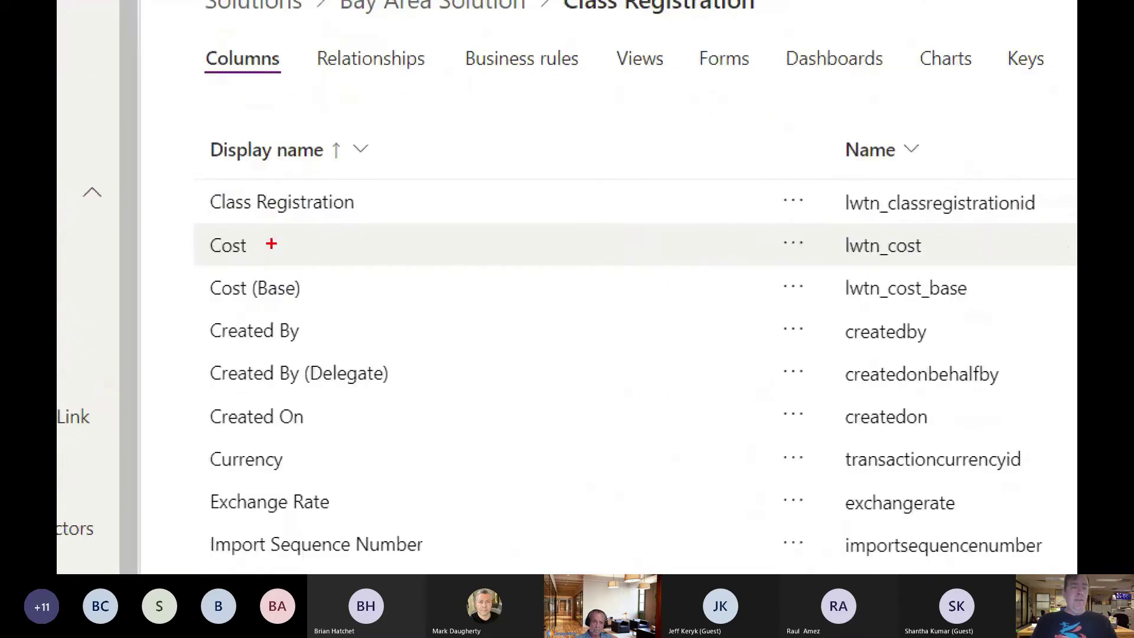
left_click_drag(287, 247, 341, 247)
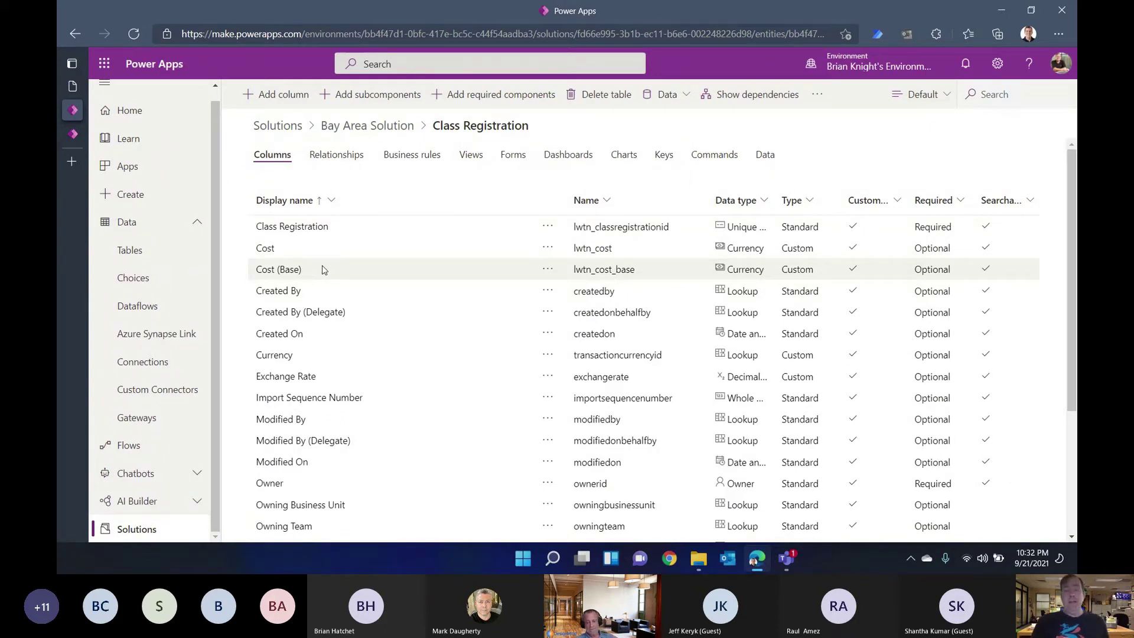
left_click(285, 96)
Step: Name the new column Student, replacing the first-typed name Customer
left_click(897, 108)
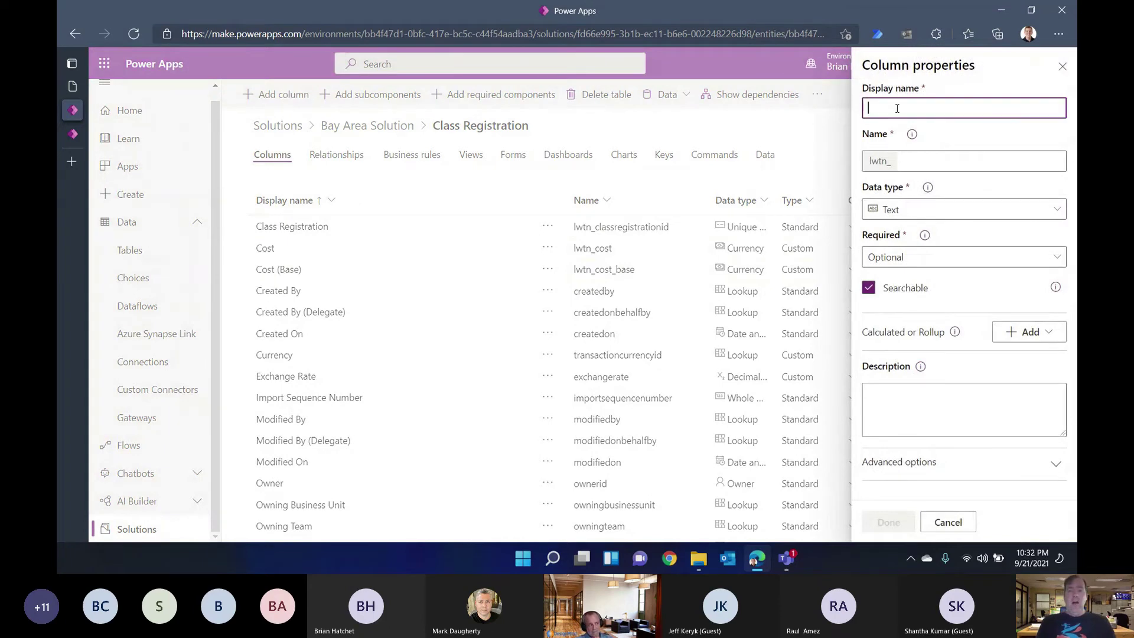
type("Customer")
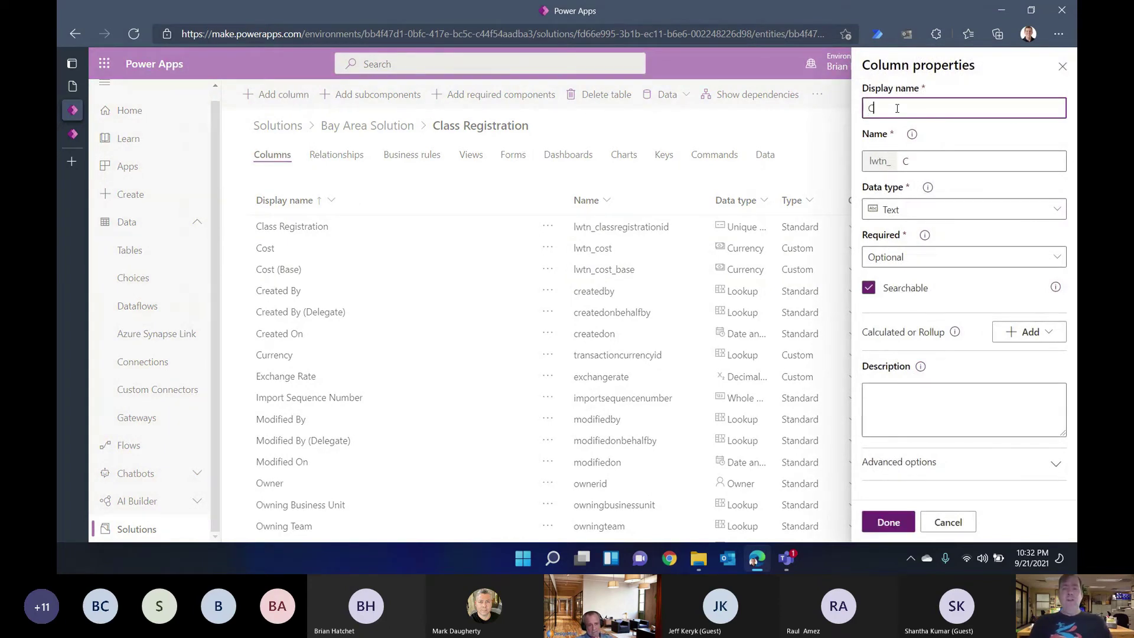
left_click(923, 209)
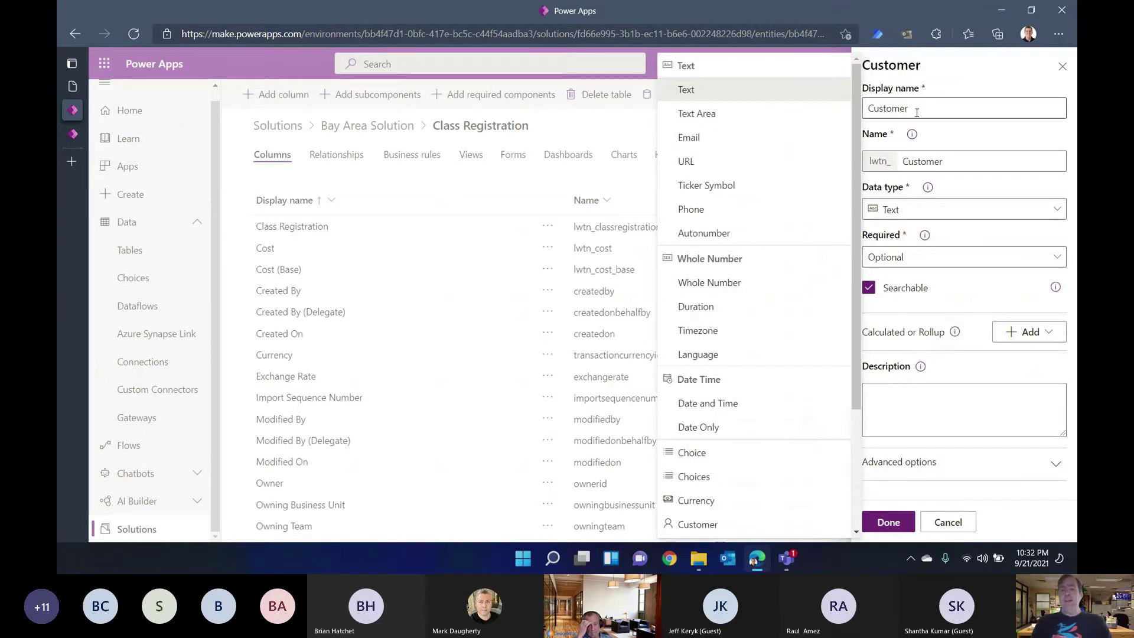
double_click(917, 109)
type("Student")
Step: Make Student a Lookup column related to the Contact table and finish it
left_click(926, 211)
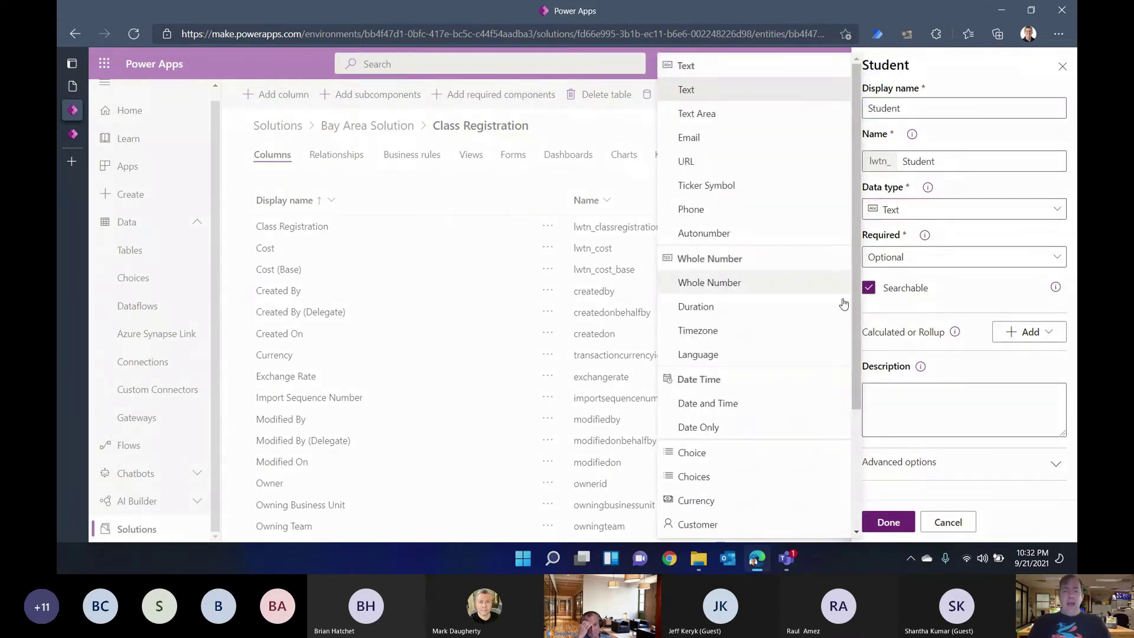
scroll(789, 447, "down", 3)
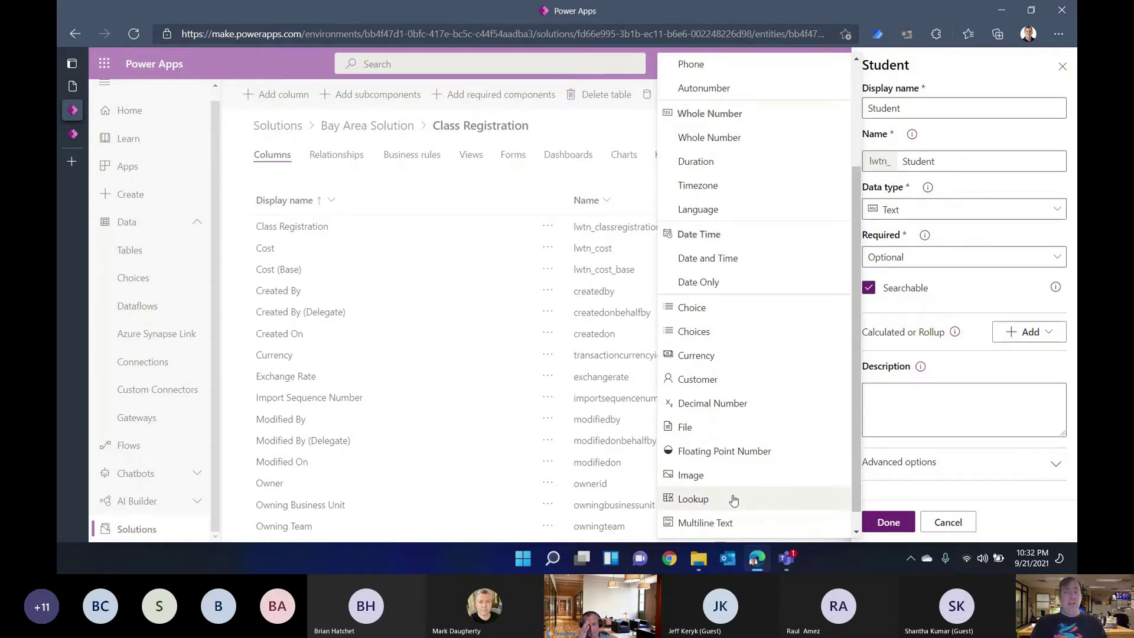
left_click(733, 500)
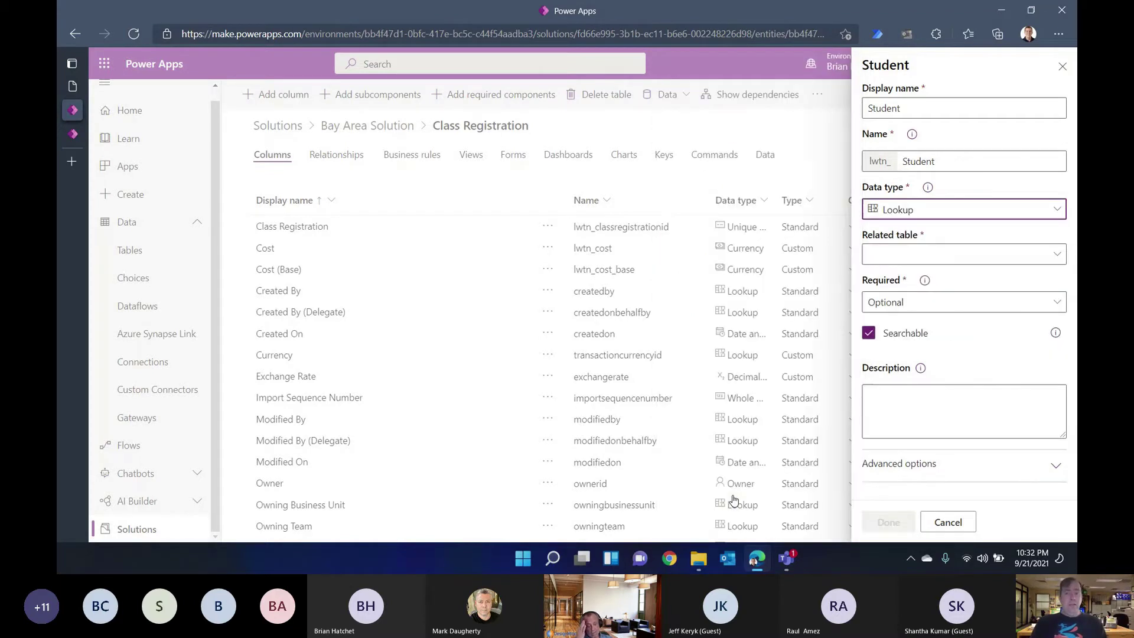
left_click(902, 254)
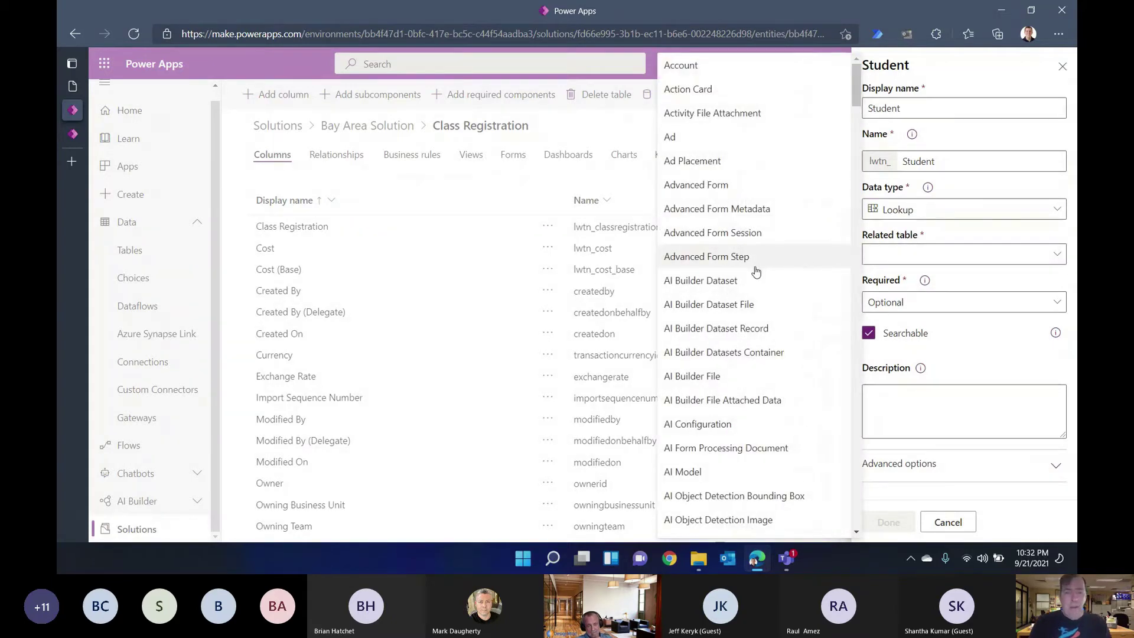
scroll(755, 270, "down", 10)
scroll(757, 271, "down", 3)
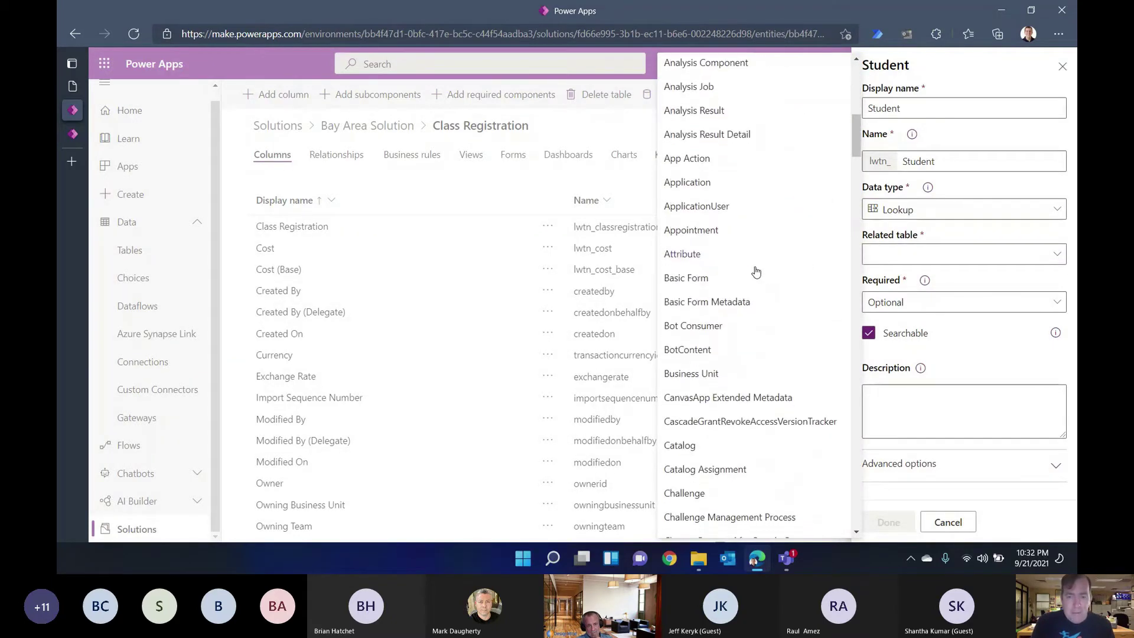
scroll(756, 272, "up", 7)
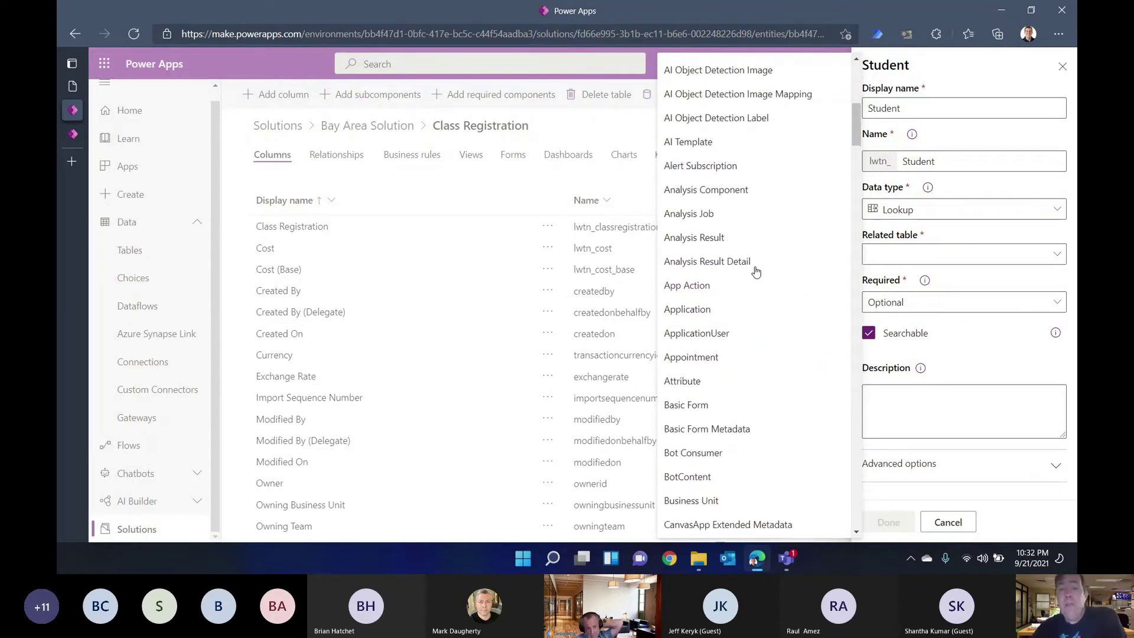
scroll(756, 272, "down", 3)
scroll(756, 272, "down", 5)
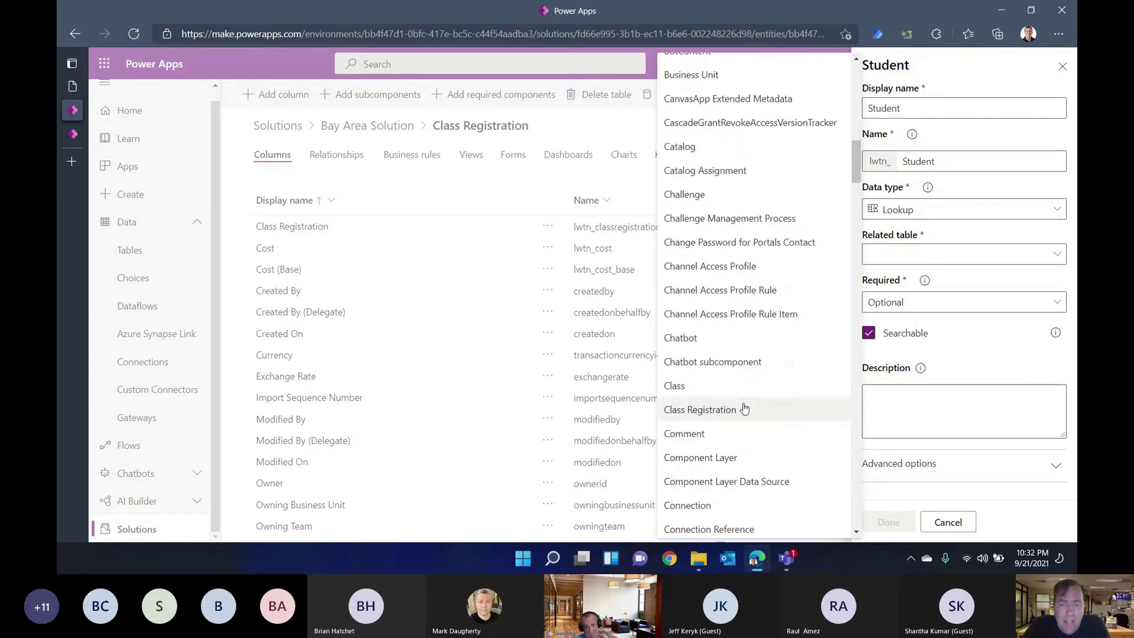
scroll(715, 438, "down", 3)
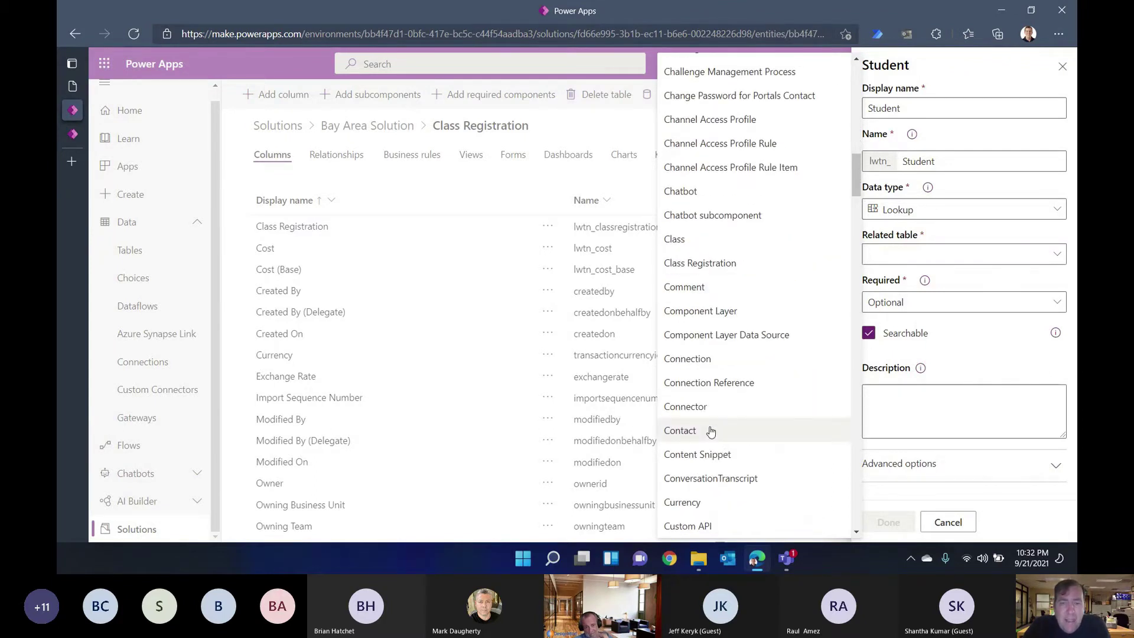
left_click(680, 430)
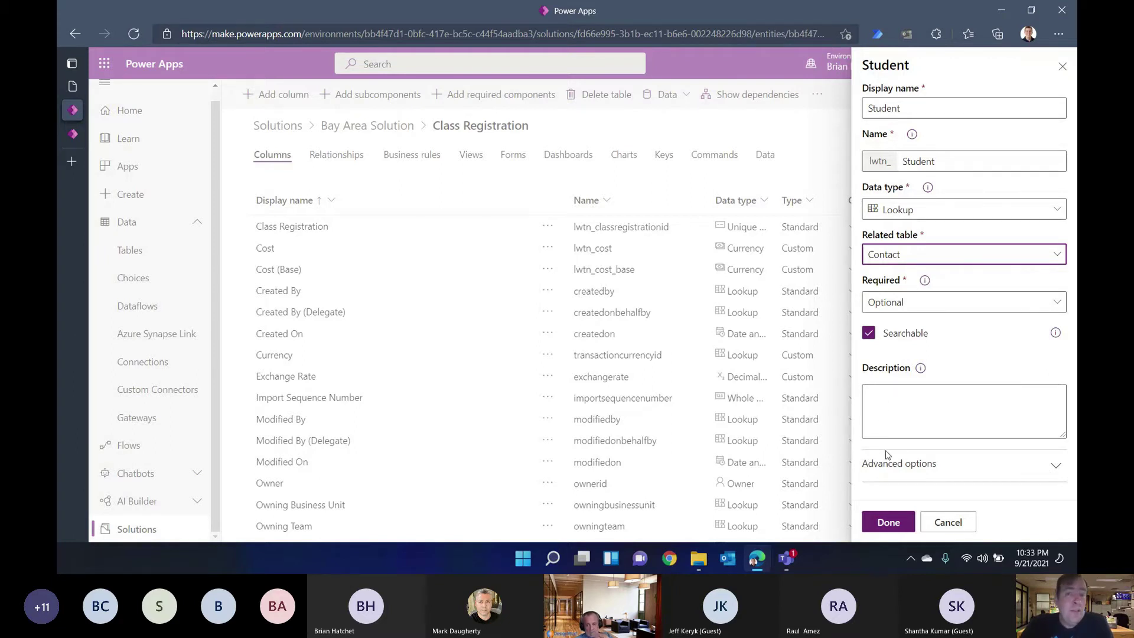
left_click(883, 523)
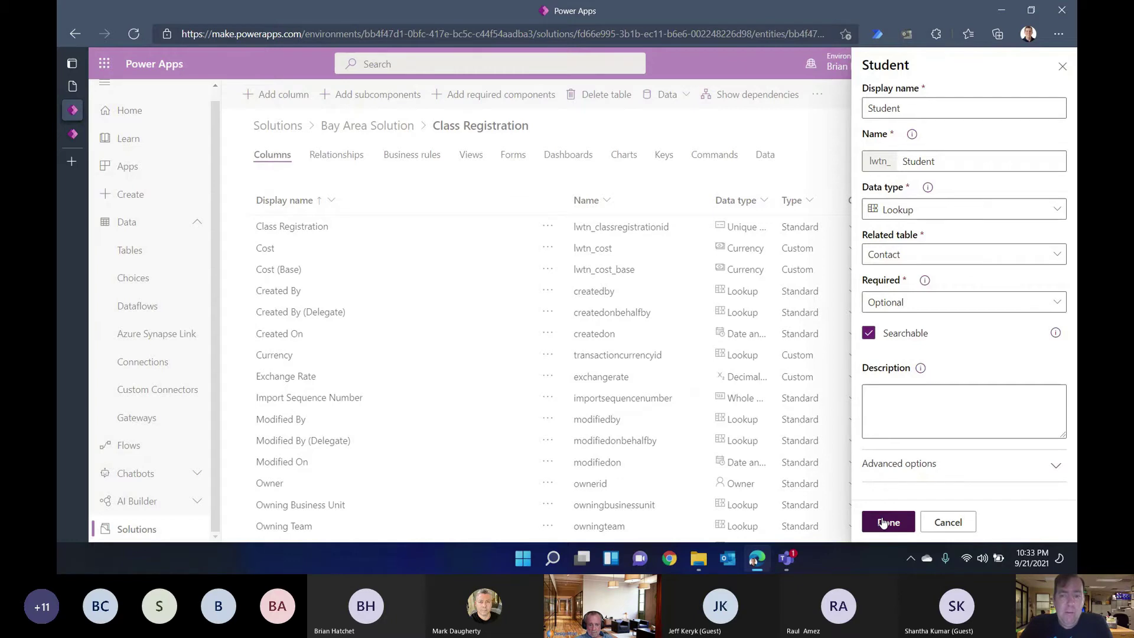
left_click(888, 522)
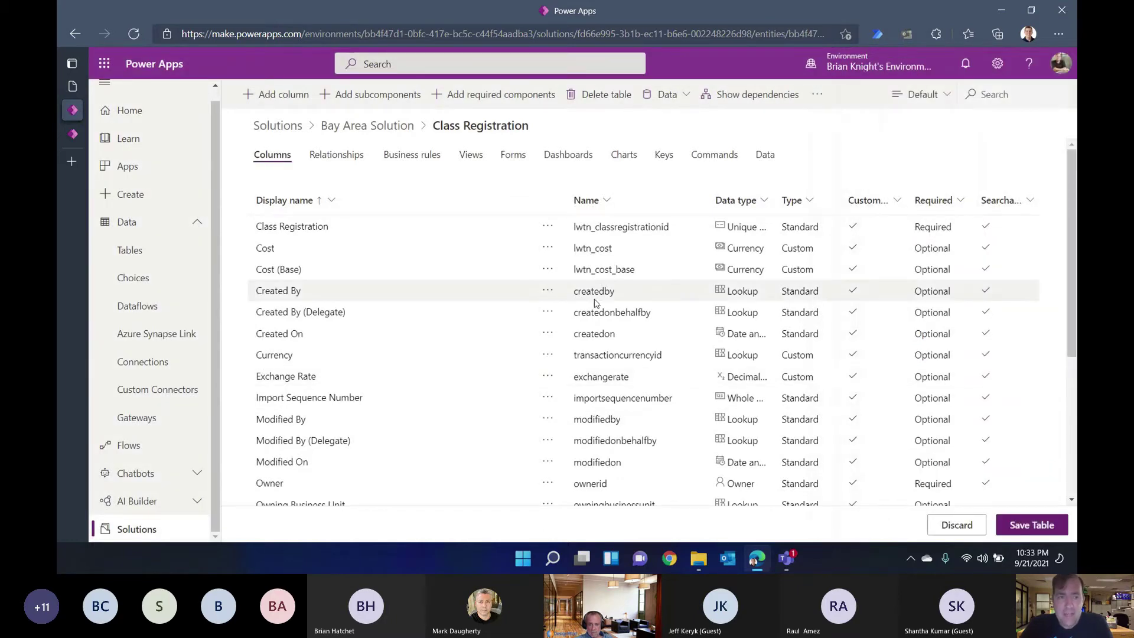
Step: Create a Class column as a Lookup to the Class table, then begin another column
left_click(274, 98)
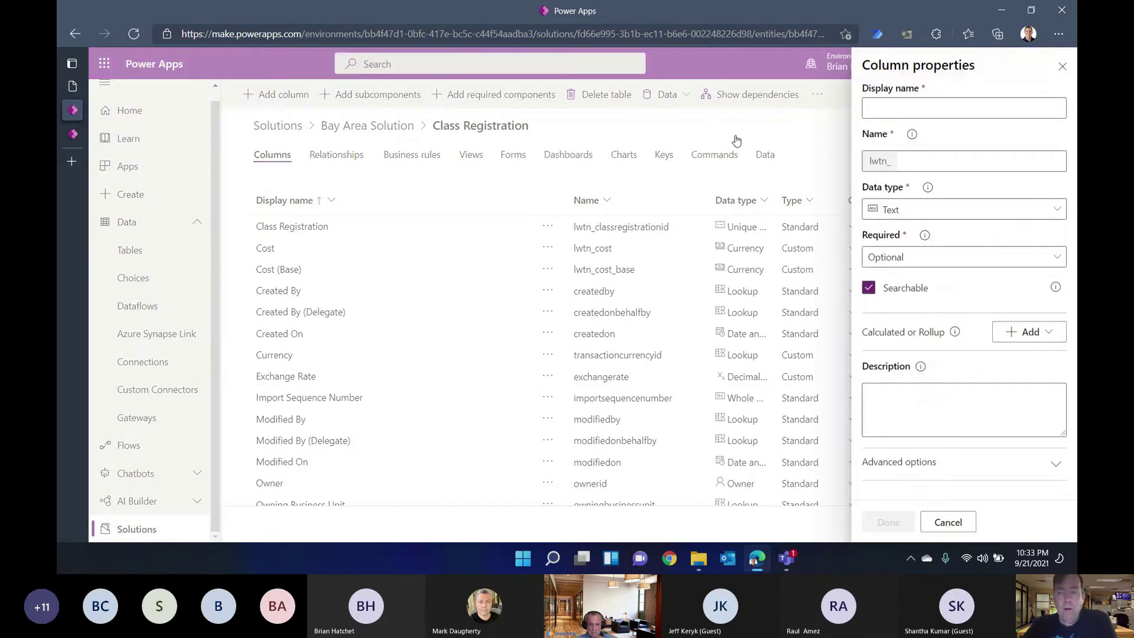
left_click(889, 109)
type("C")
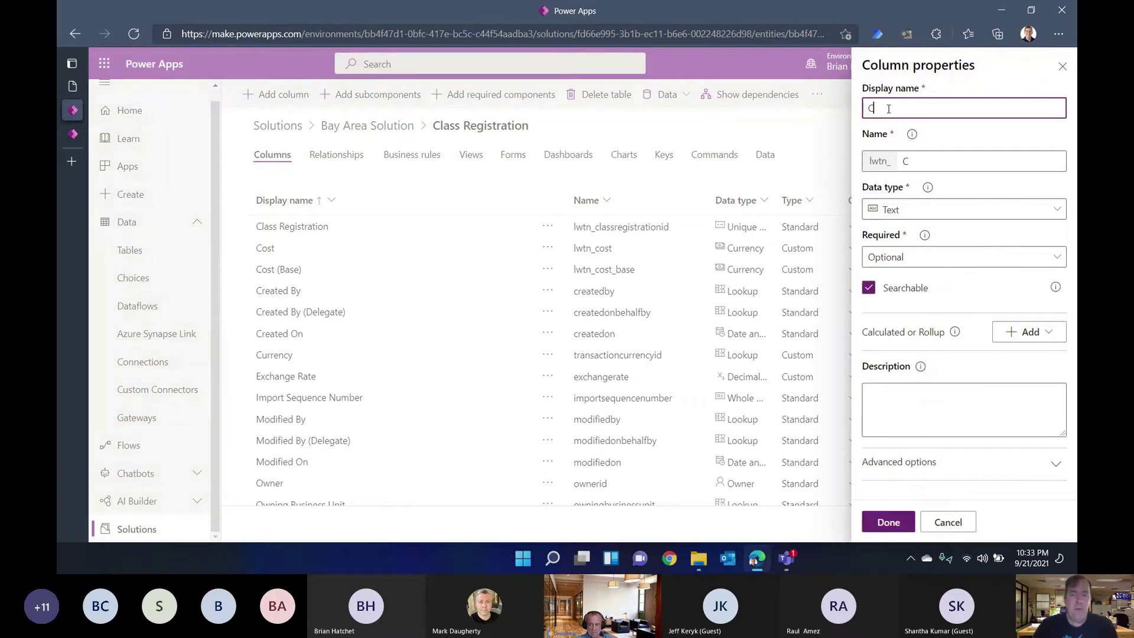
type("lass")
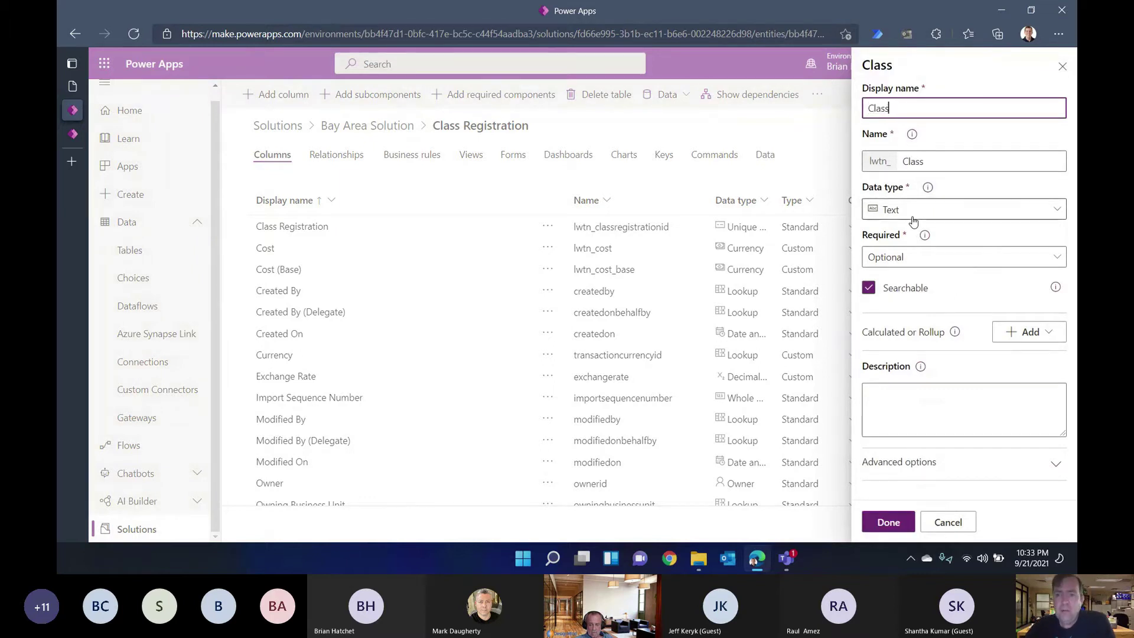
left_click(905, 212)
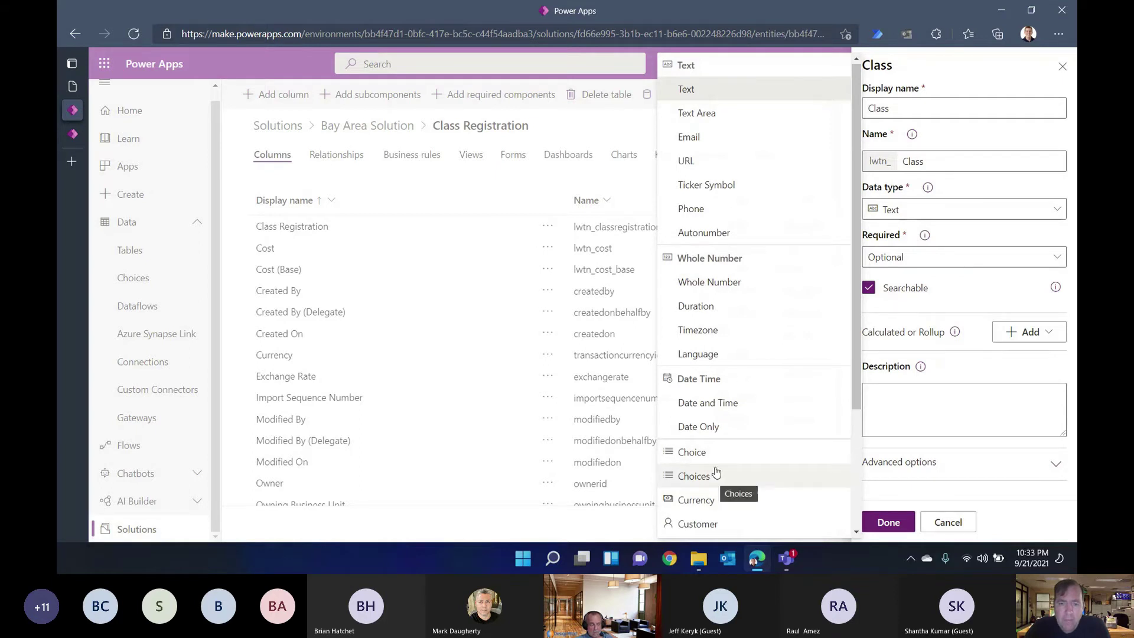
scroll(735, 463, "down", 2)
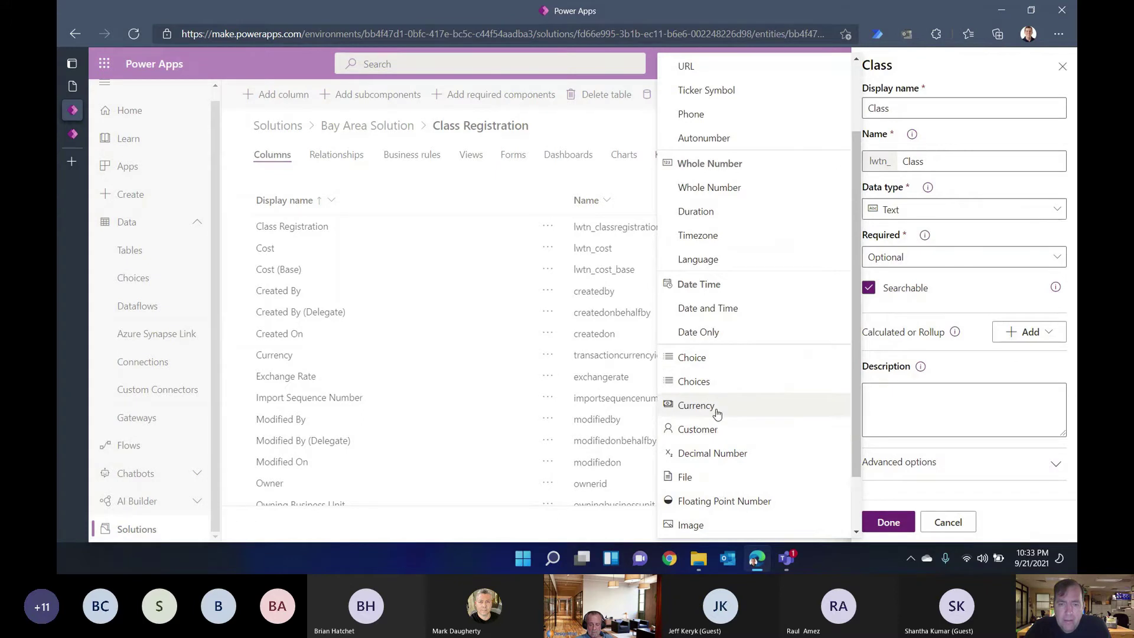
scroll(722, 453, "down", 2)
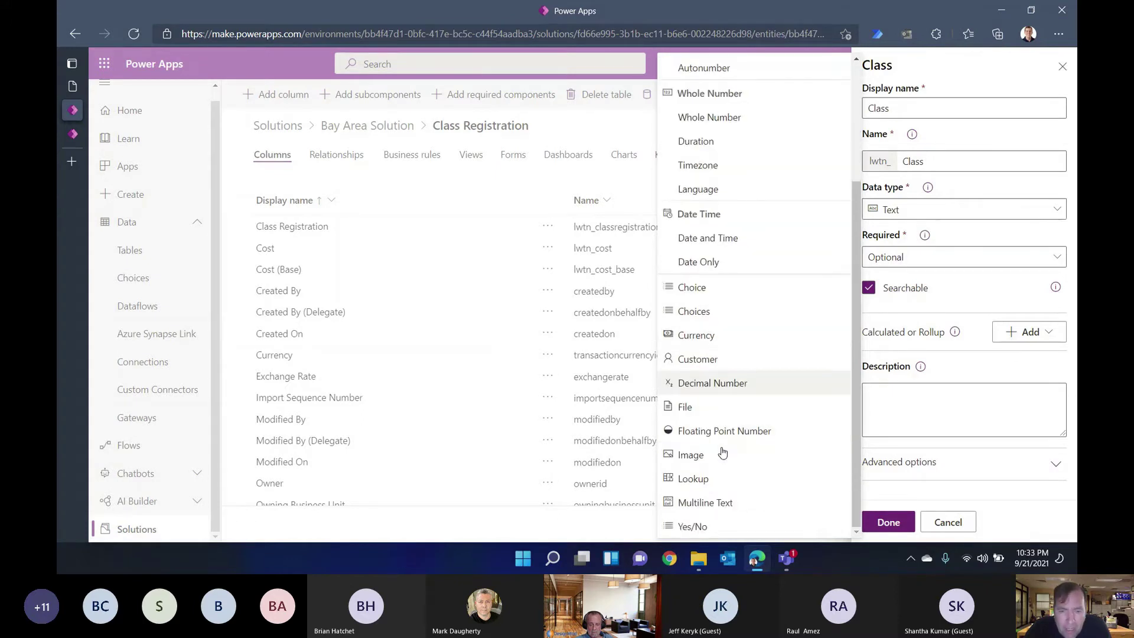
left_click(702, 477)
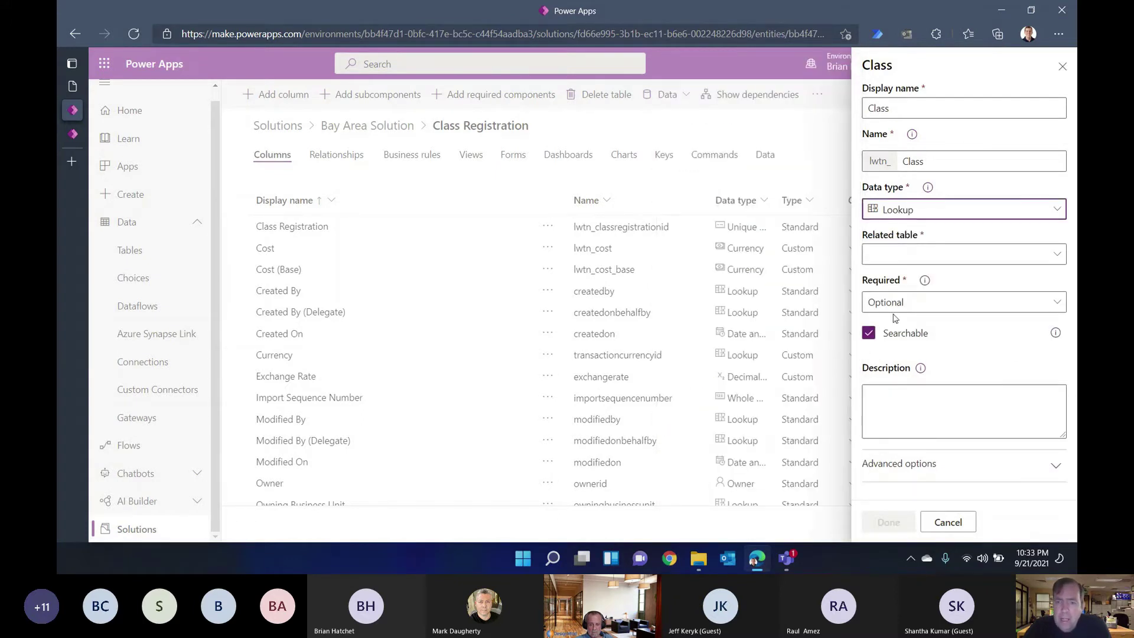
left_click(897, 258)
scroll(719, 210, "down", 10)
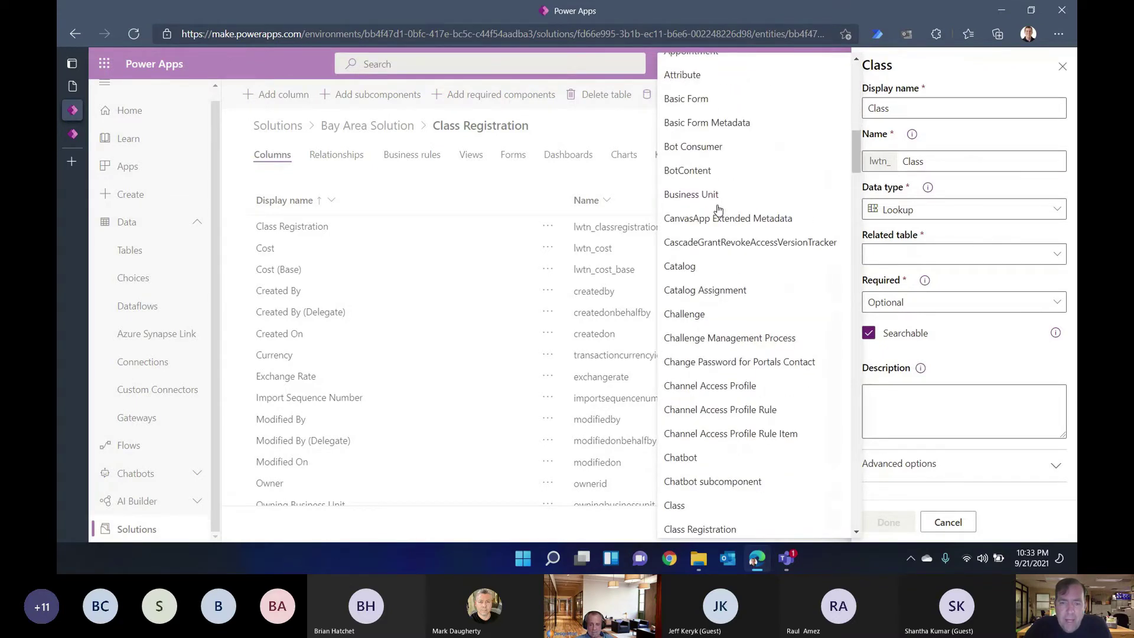
left_click(688, 506)
left_click(888, 522)
left_click(283, 96)
left_click(916, 105)
Step: Name the new column Registration Status, make it a Choice column, and browse existing choice sets
type("C")
key("BackSpace")
type("Registrat")
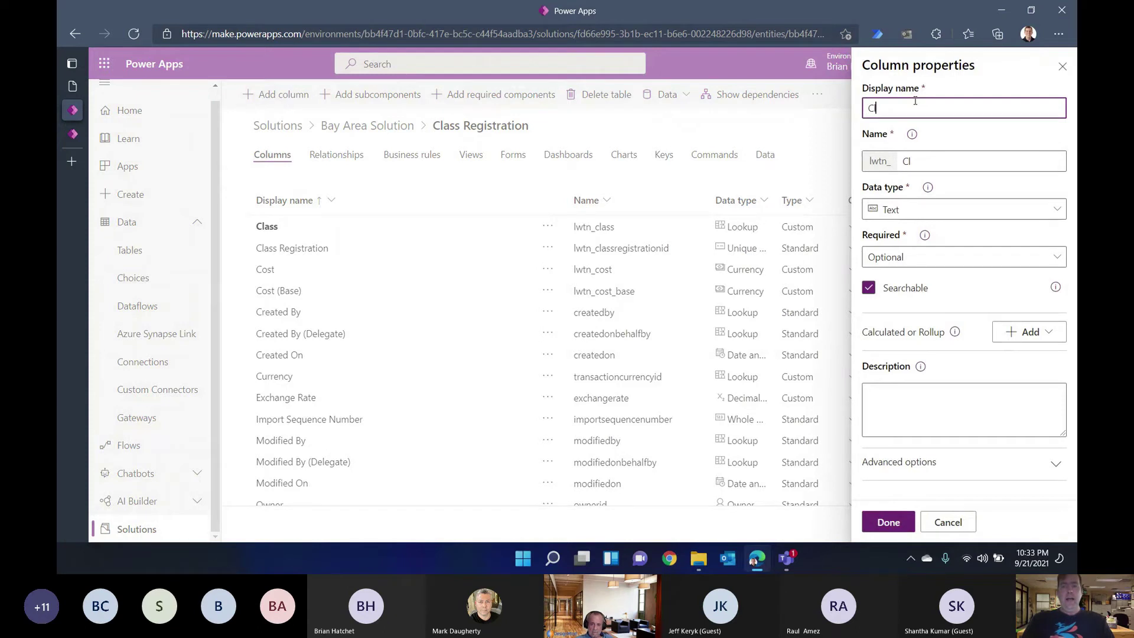
type("ion Status")
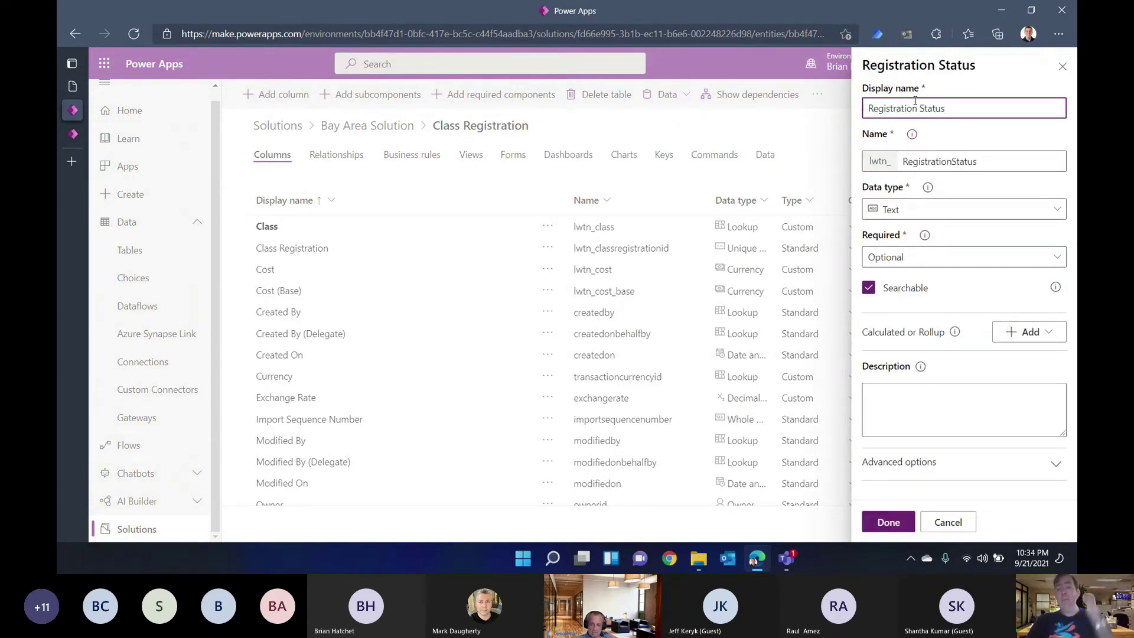
left_click(906, 214)
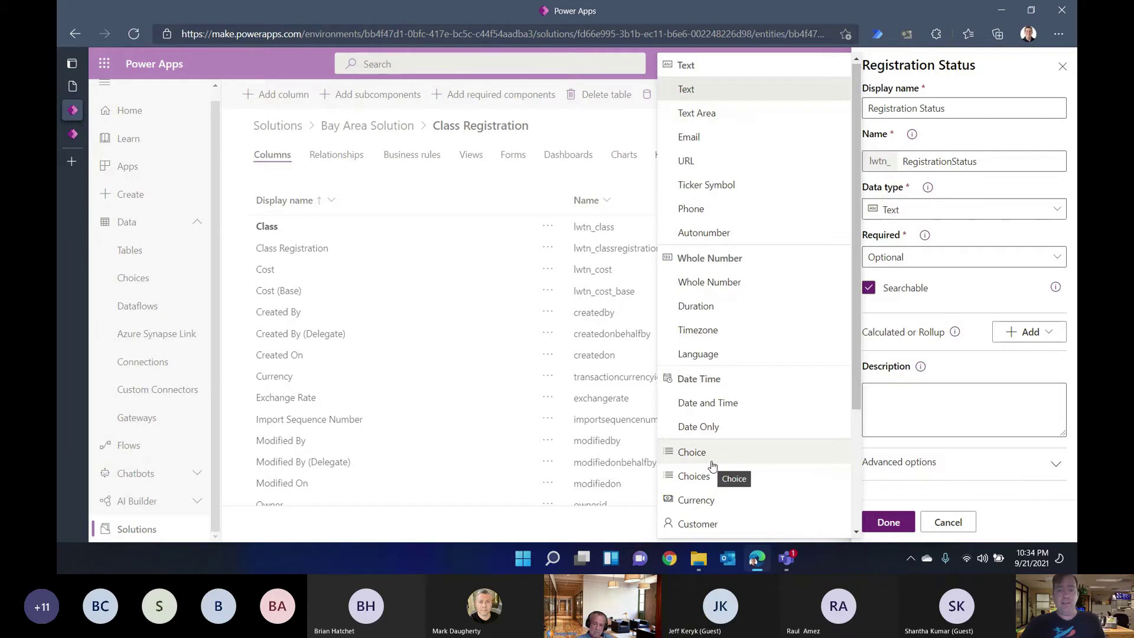
left_click(712, 466)
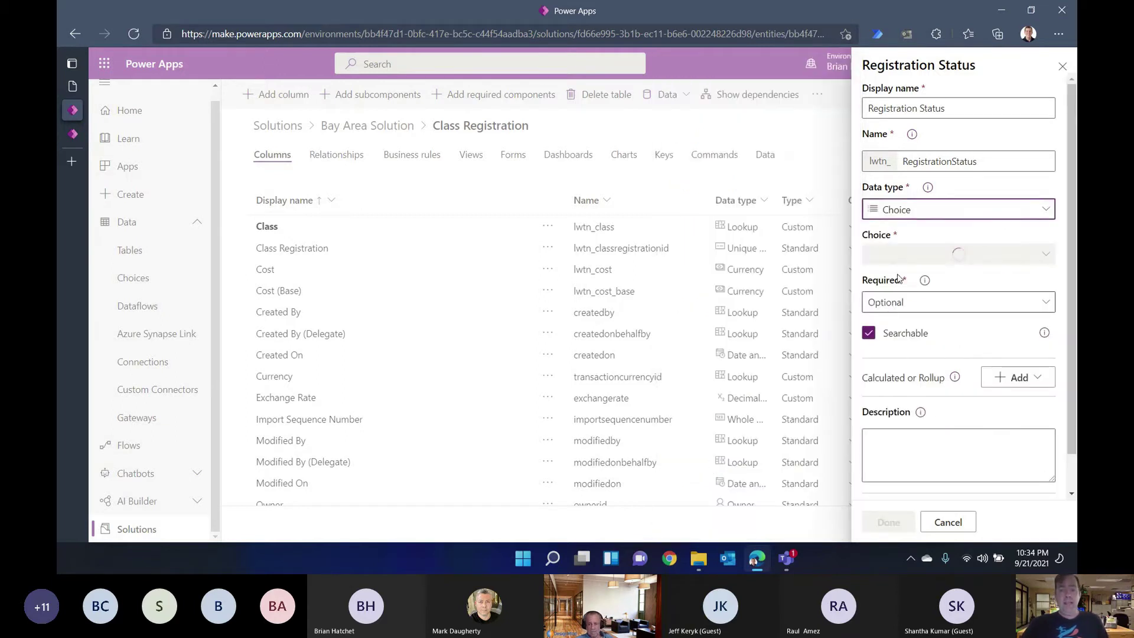
left_click(928, 260)
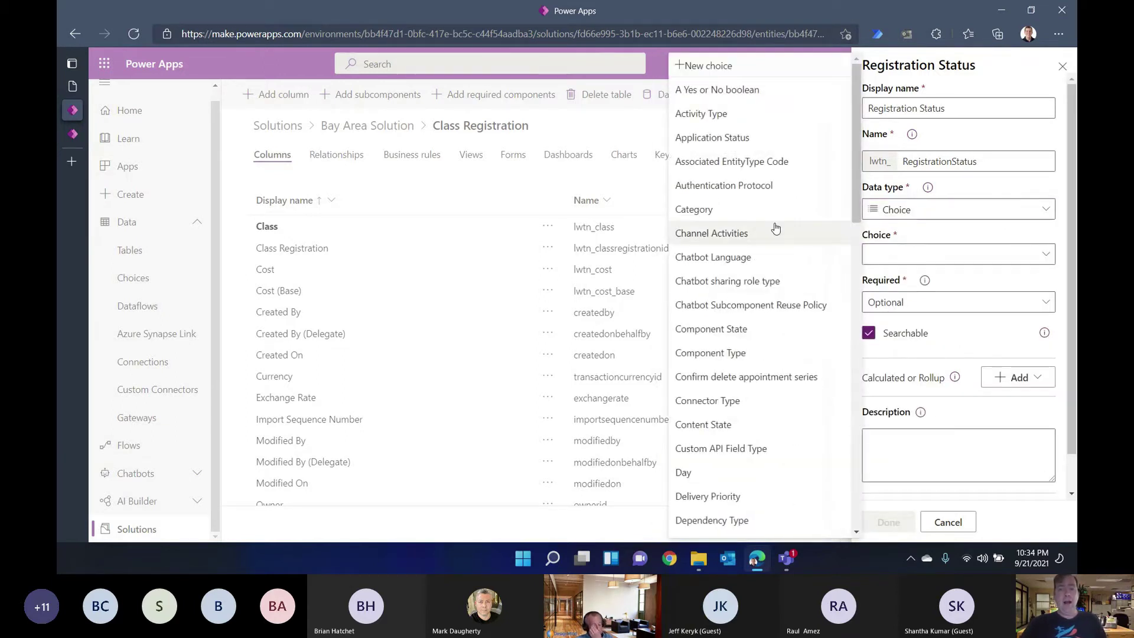
scroll(774, 495, "down", 8)
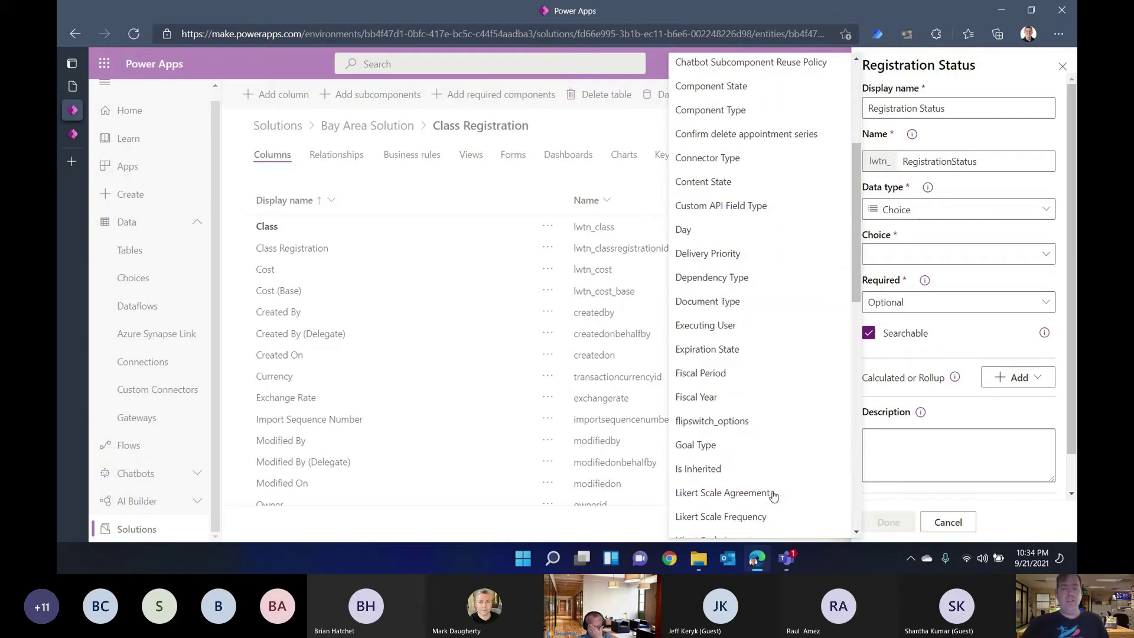
scroll(774, 496, "down", 3)
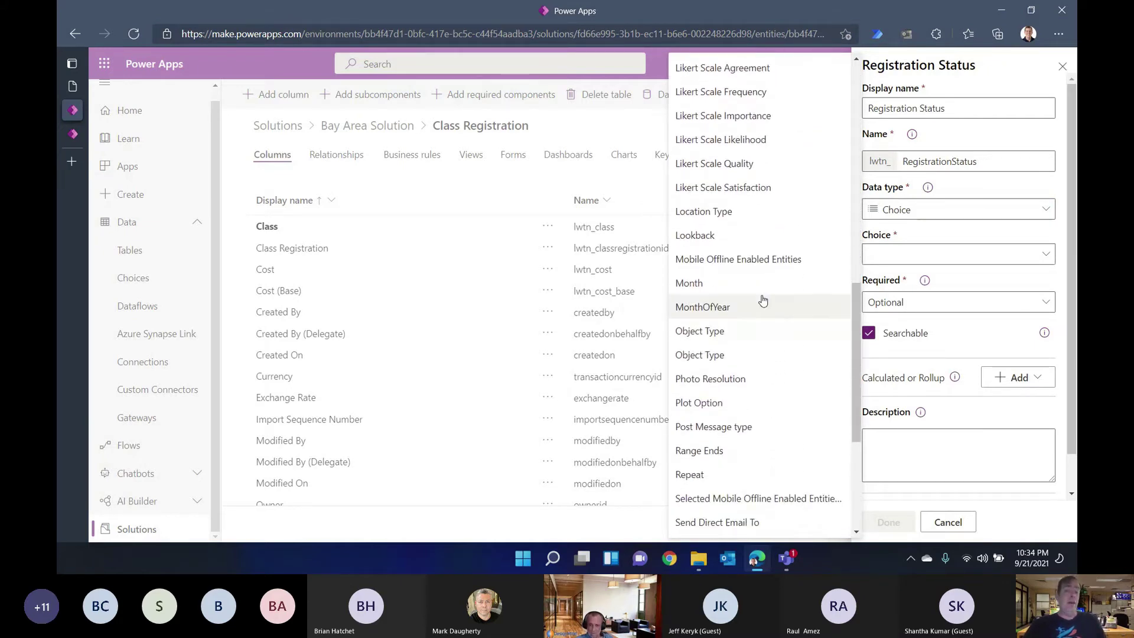
scroll(763, 302, "up", 5)
scroll(762, 301, "up", 7)
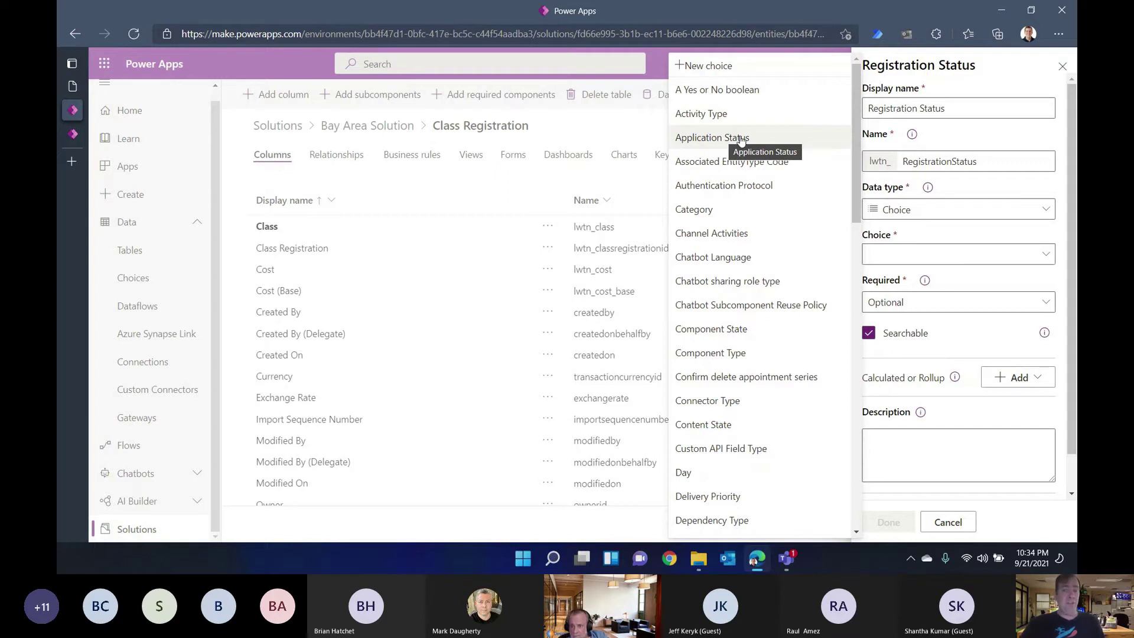
Step: Use the existing Application Status choice set for Registration Status, reviewing its items unchanged
left_click(741, 138)
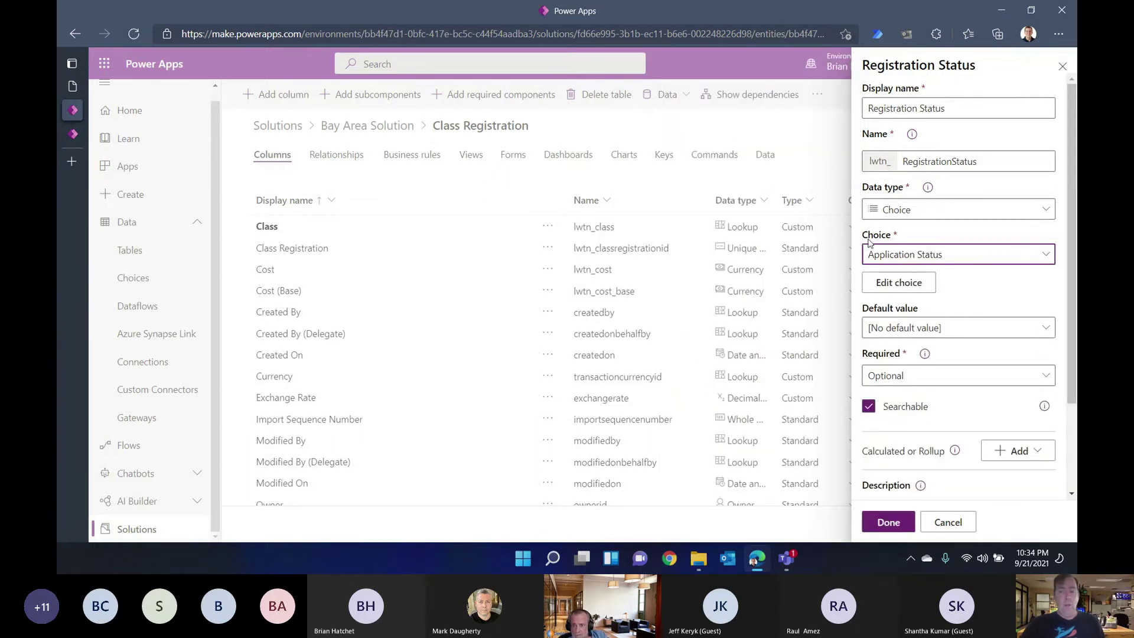
left_click(883, 294)
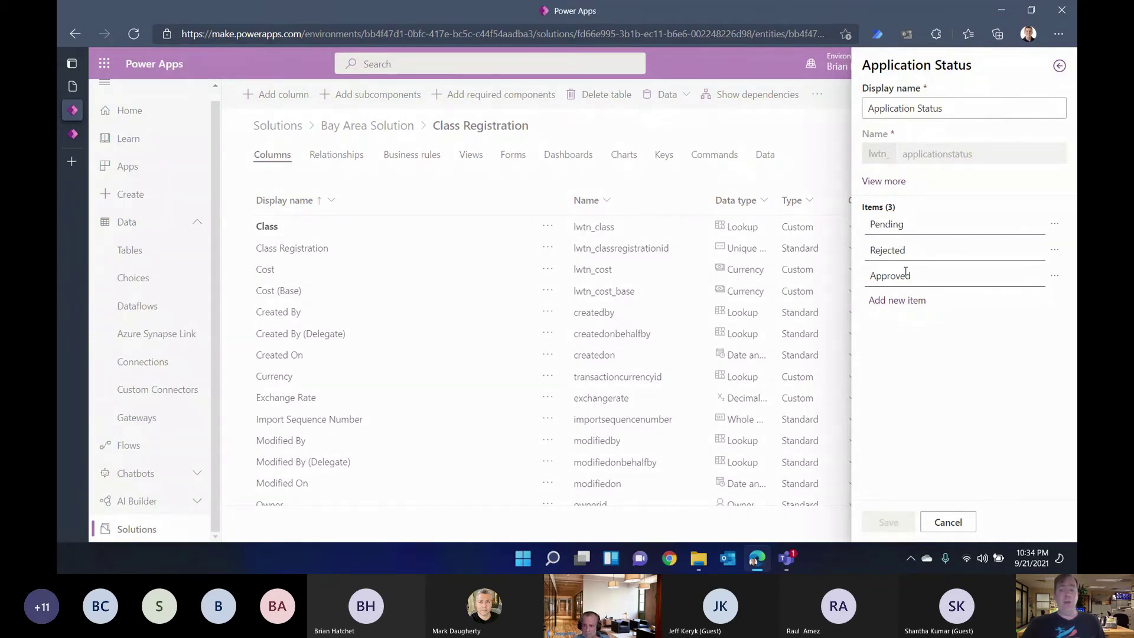
left_click(948, 523)
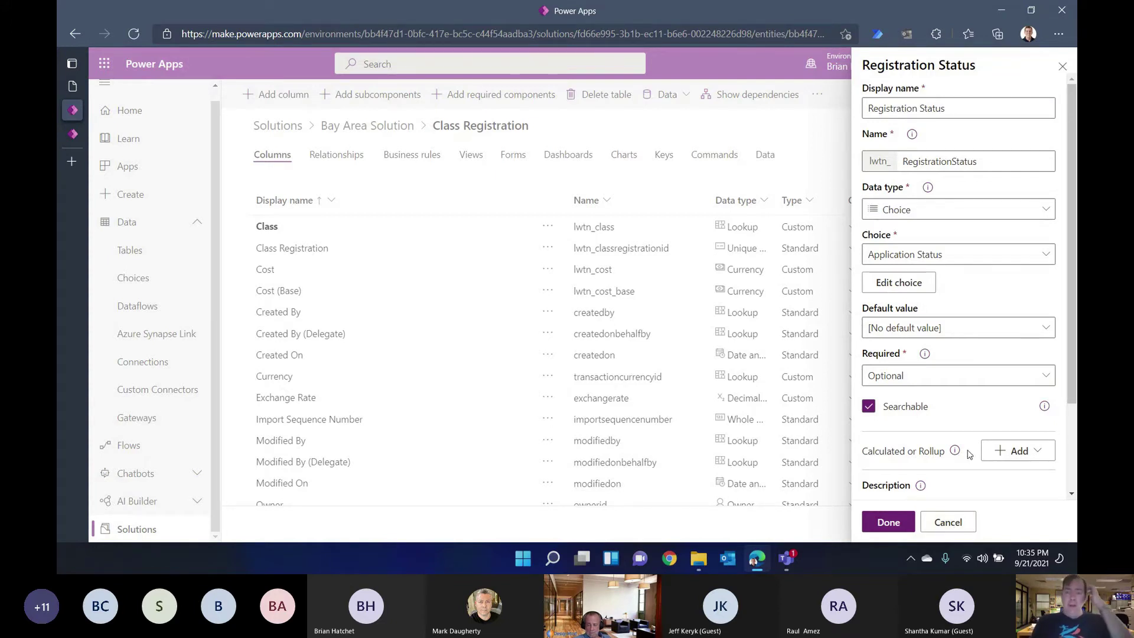
Step: Set the Registration Status default value to Pending, finish the column and save the table
left_click(960, 332)
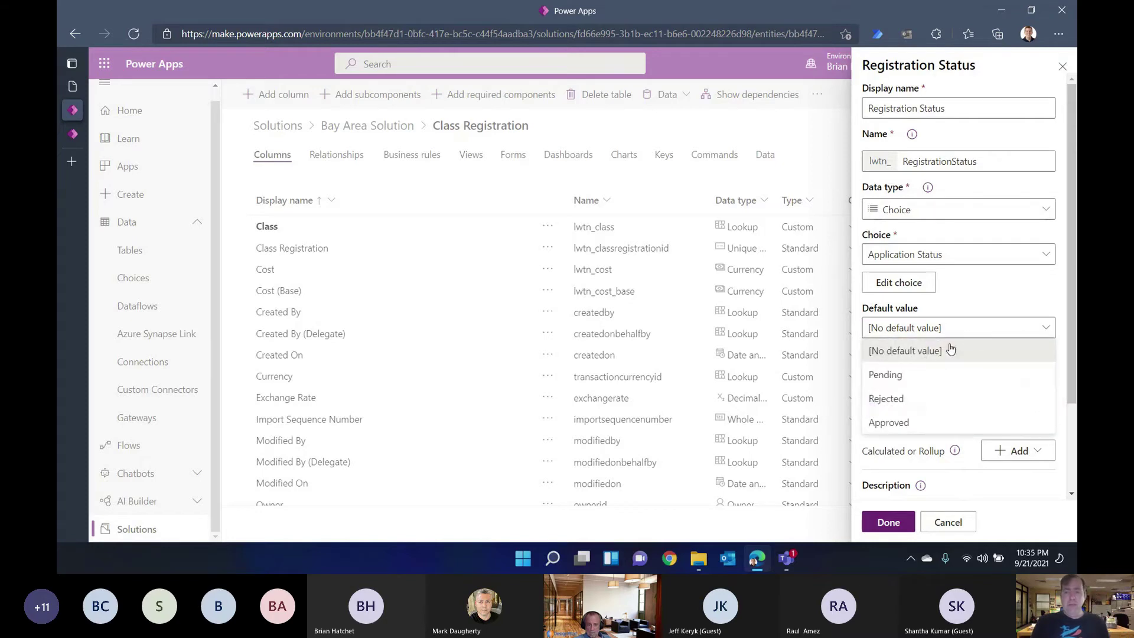
left_click(891, 375)
left_click(889, 522)
scroll(884, 399, "down", 5)
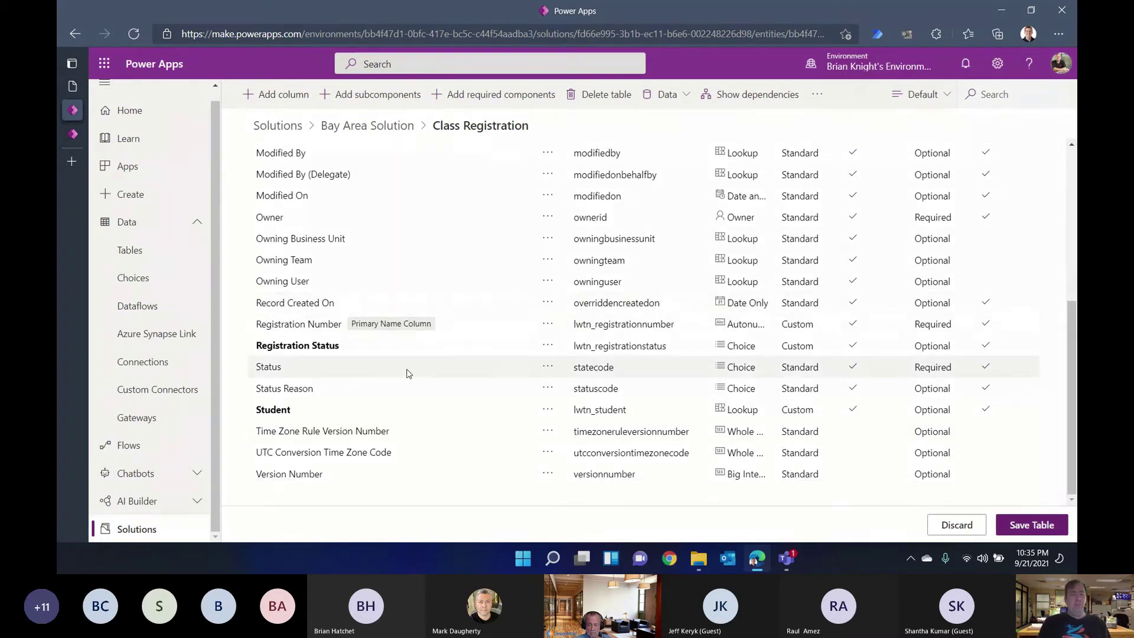
left_click(1024, 526)
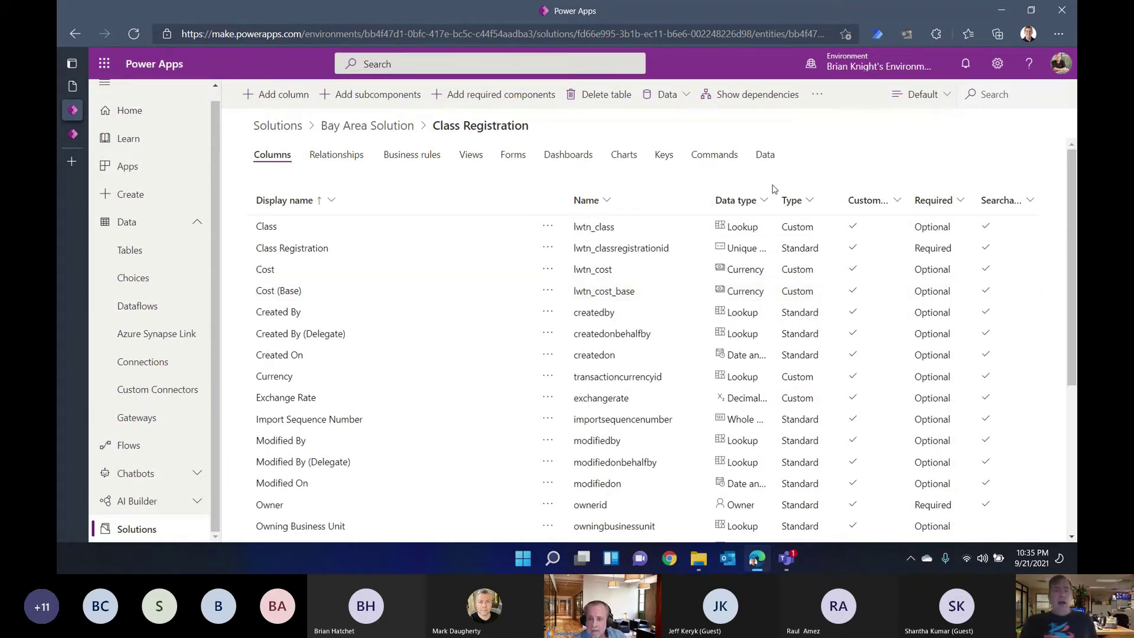
Step: Show the Class Registration views, including Active and Inactive Class Registrations
left_click(470, 155)
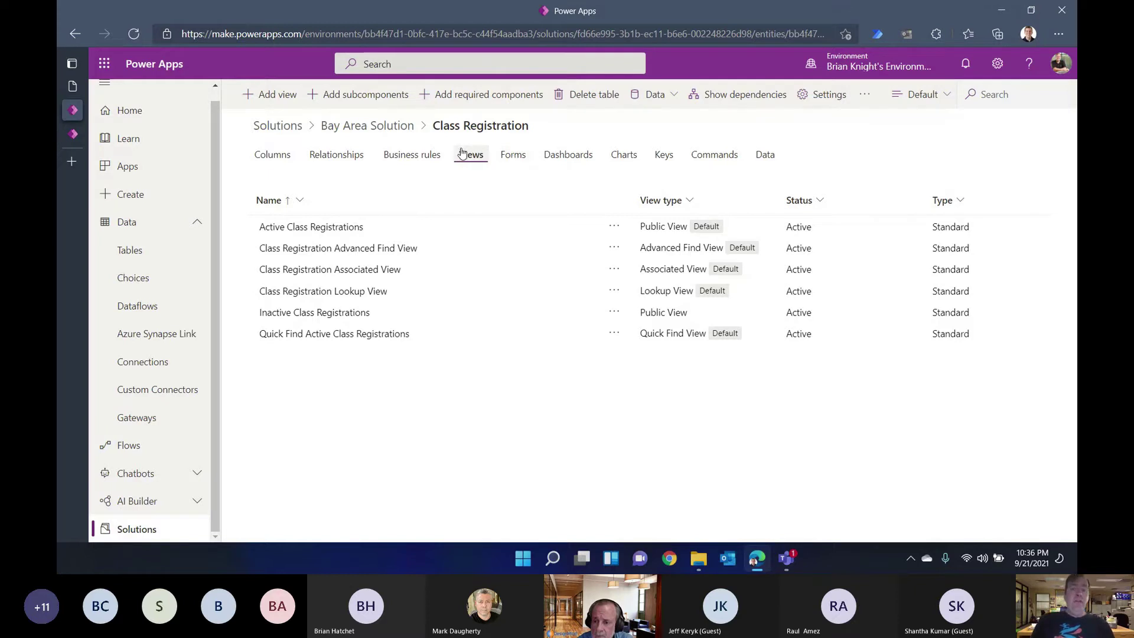
Step: In Active Class Registrations, add the custom columns Class, Cost, Registration Status and Student
left_click(330, 227)
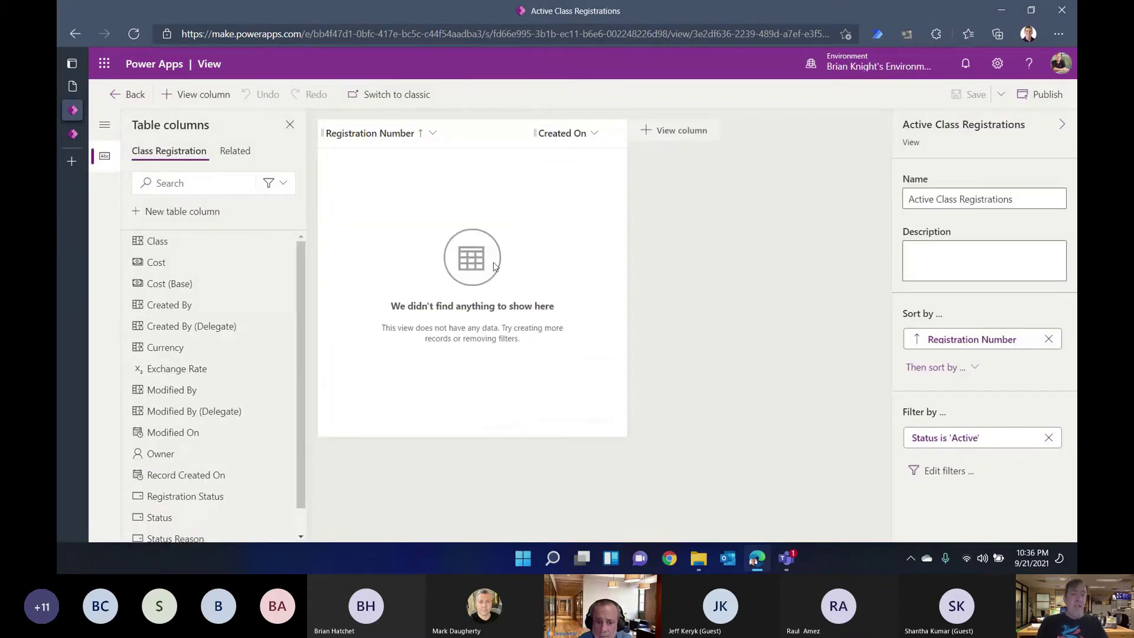
left_click(280, 191)
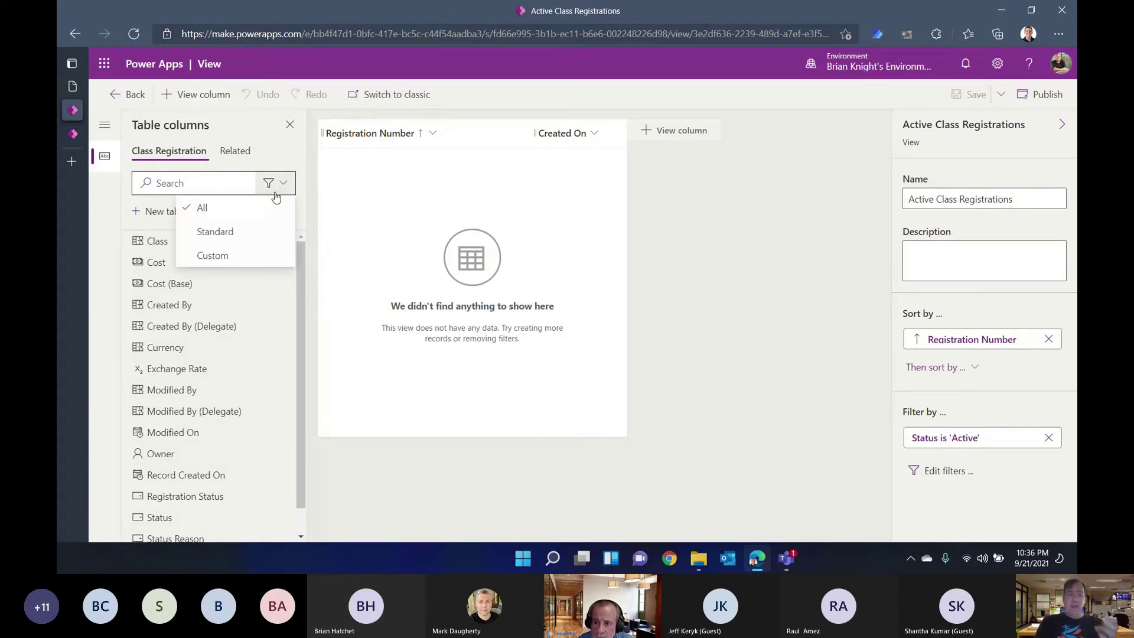
left_click(218, 254)
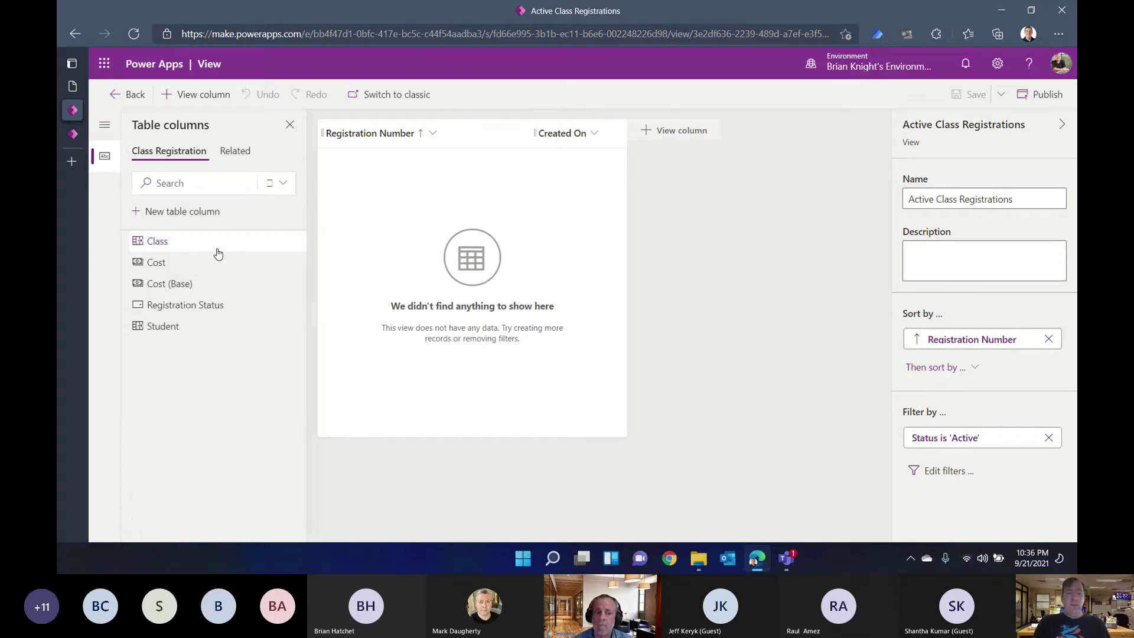
left_click(157, 247)
left_click(162, 249)
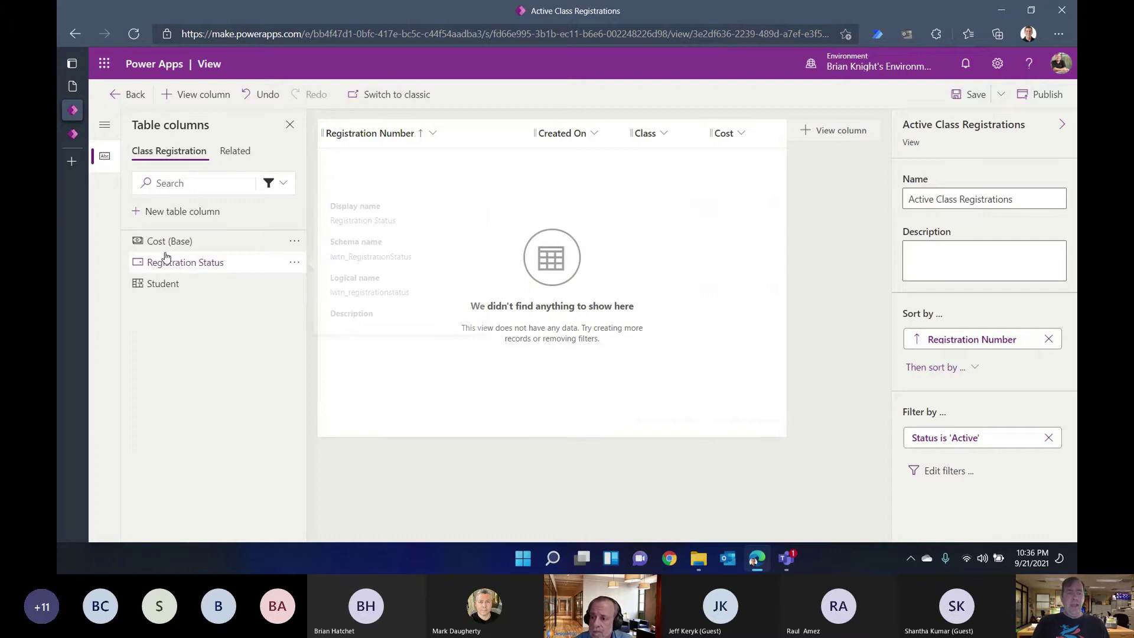
left_click(162, 260)
left_click(164, 259)
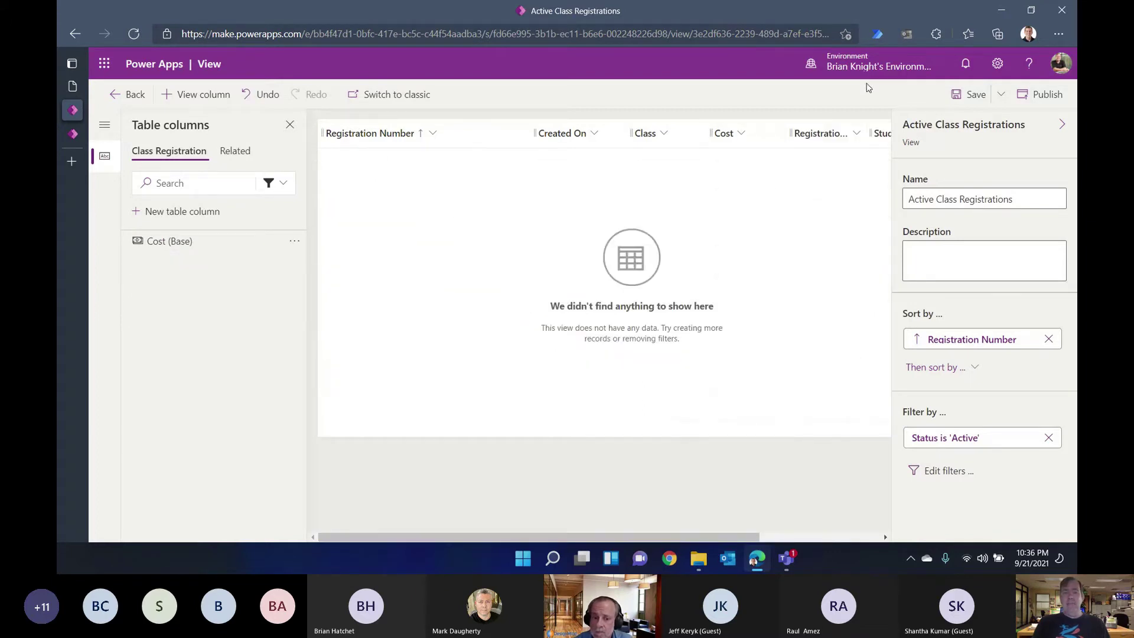
Step: Narrow Registration Number, widen Registration Status, then save and publish the view
left_click_drag(534, 134, 453, 144)
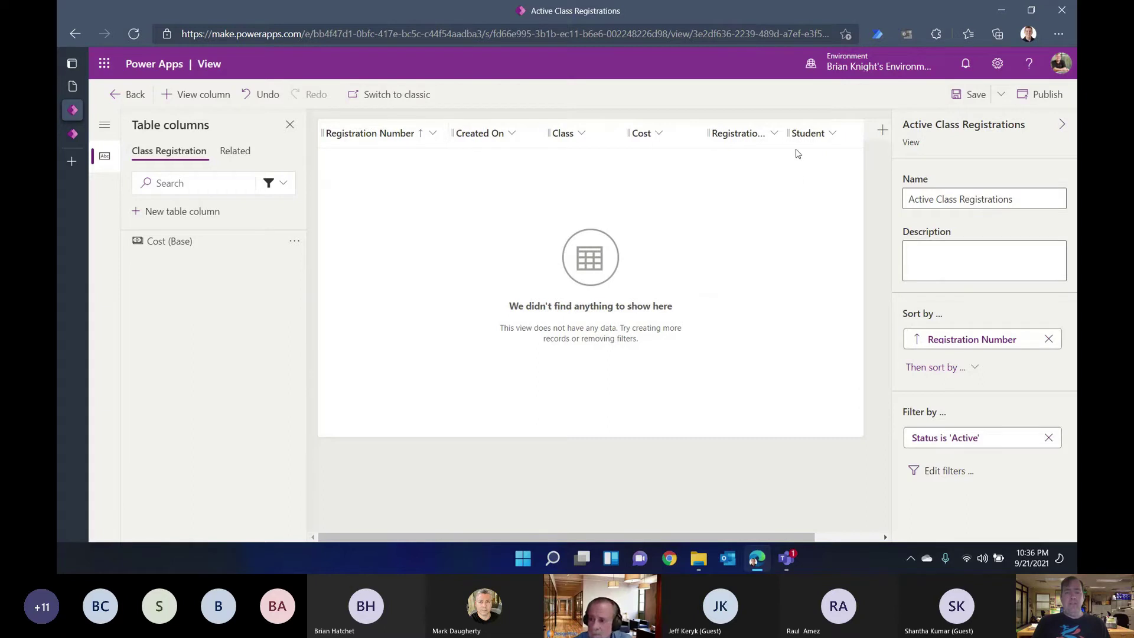
left_click_drag(780, 143, 573, 141)
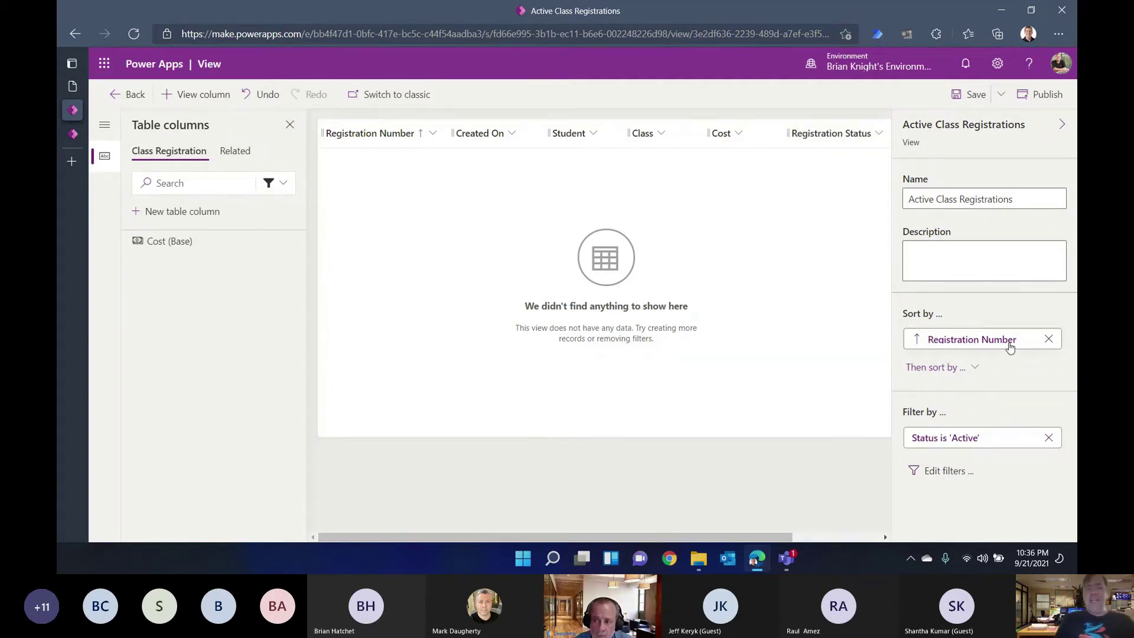
left_click(972, 95)
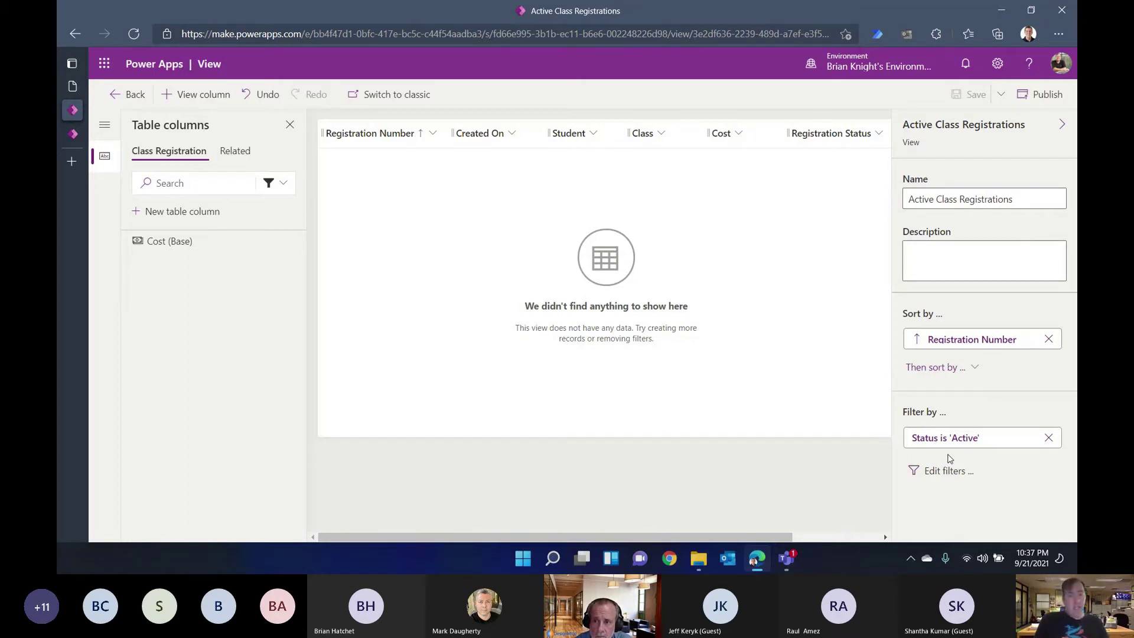
left_click(1044, 95)
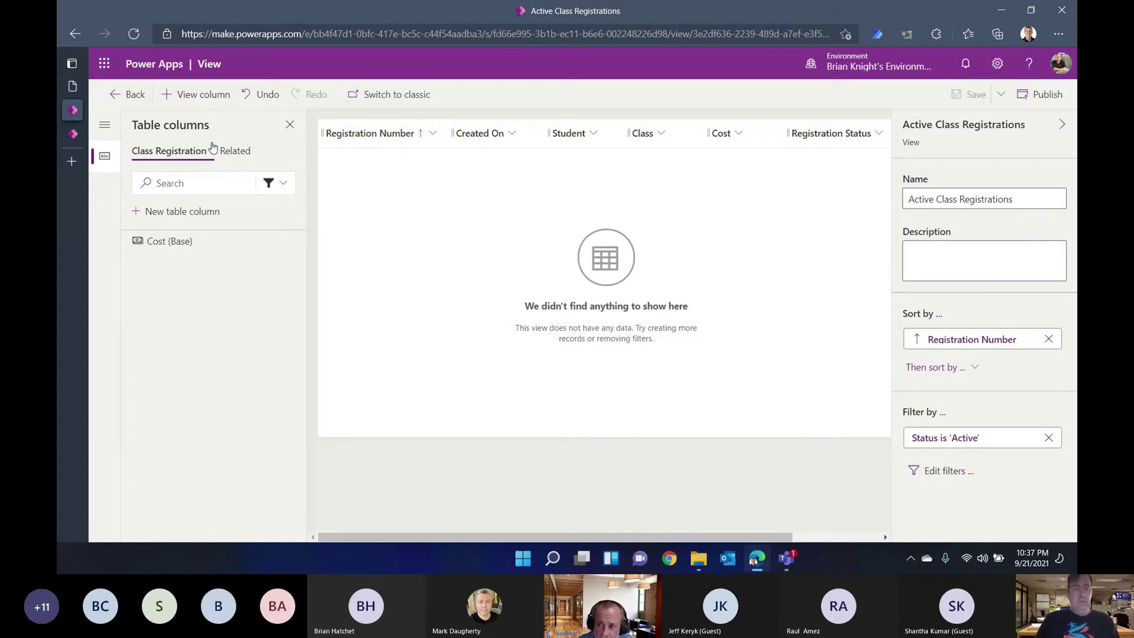
left_click(128, 102)
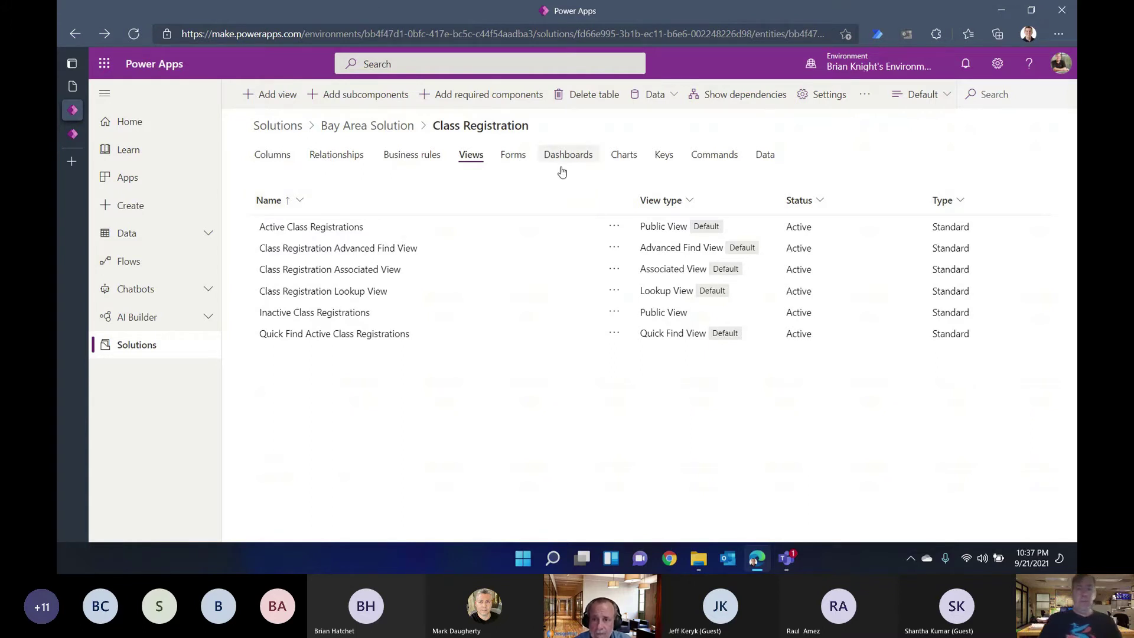
Step: Show the Class Registration forms list and open the Main Information form
left_click(512, 160)
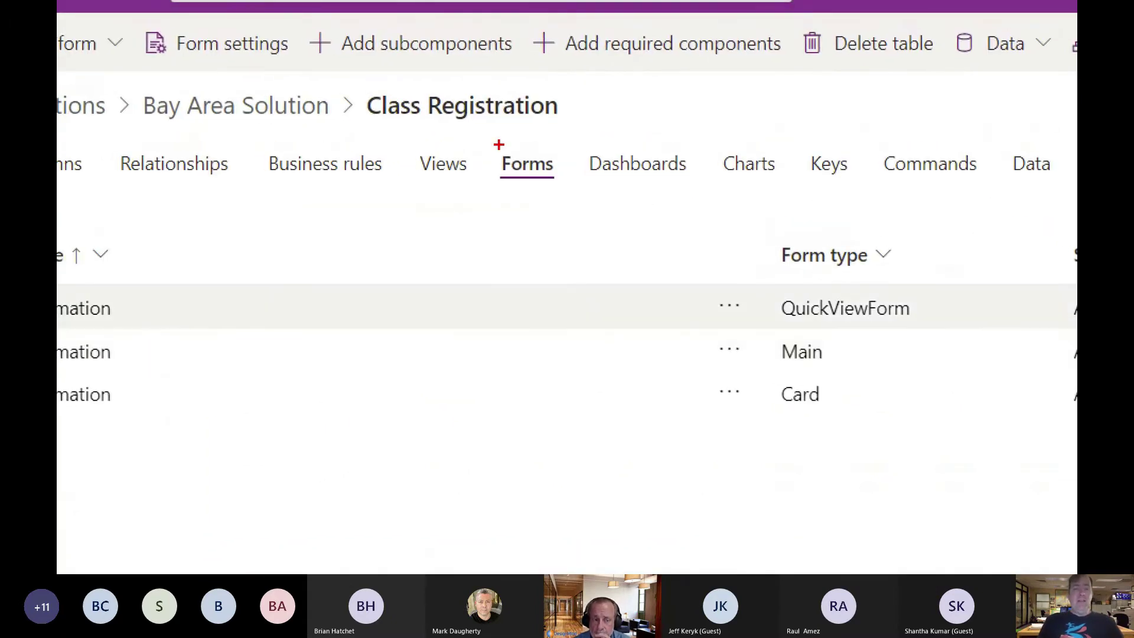
left_click_drag(297, 182, 255, 254)
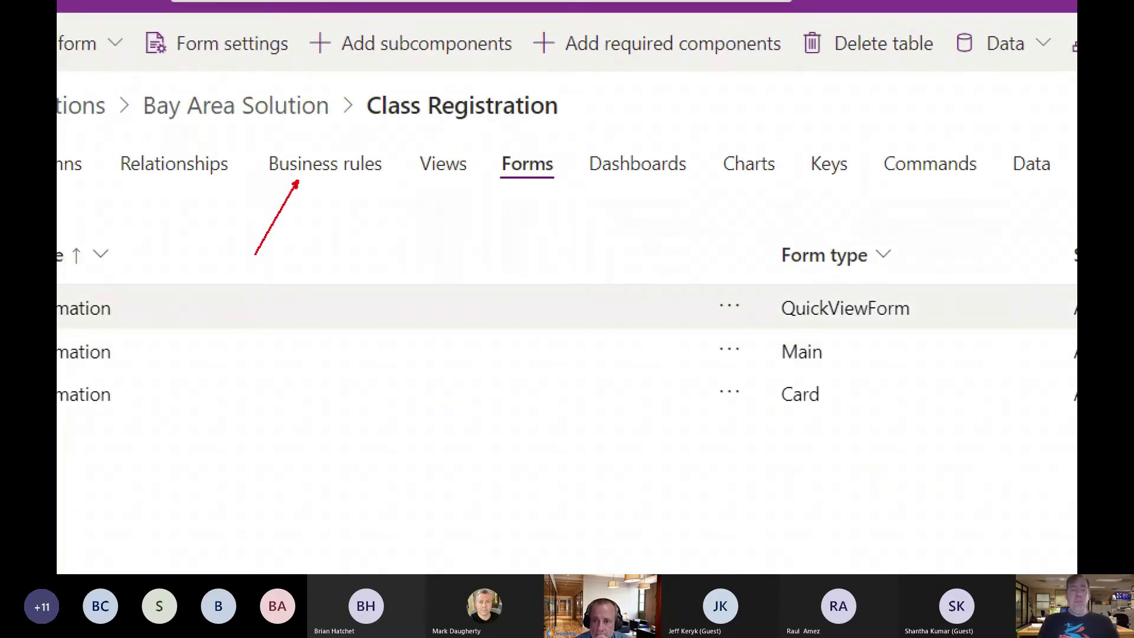
left_click_drag(166, 180, 259, 249)
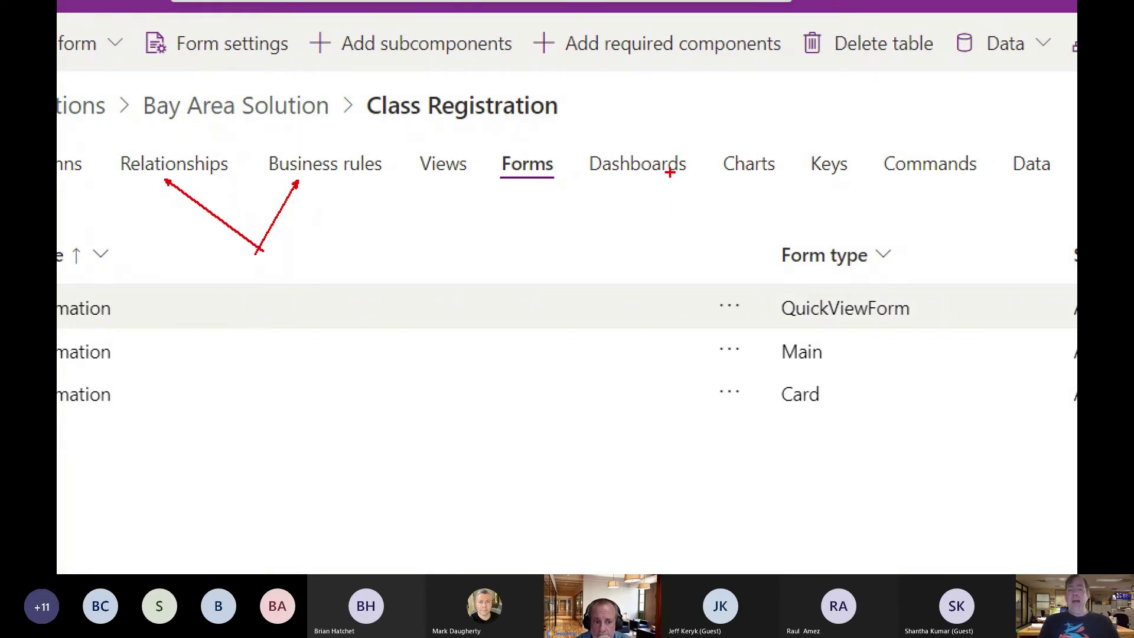
left_click_drag(566, 126, 846, 198)
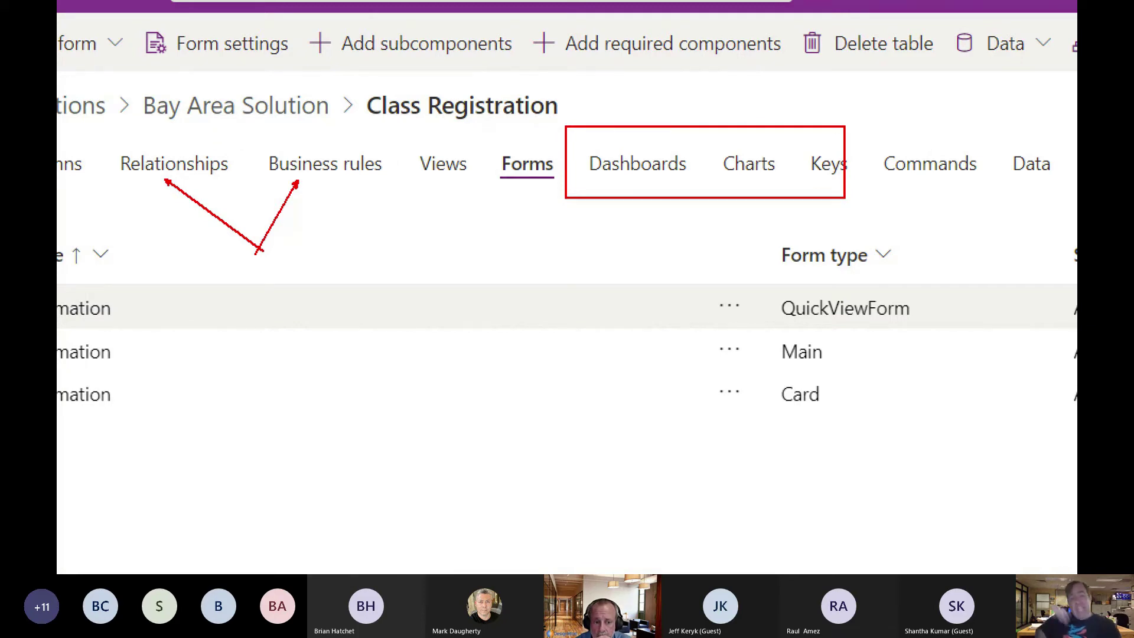
key("Escape")
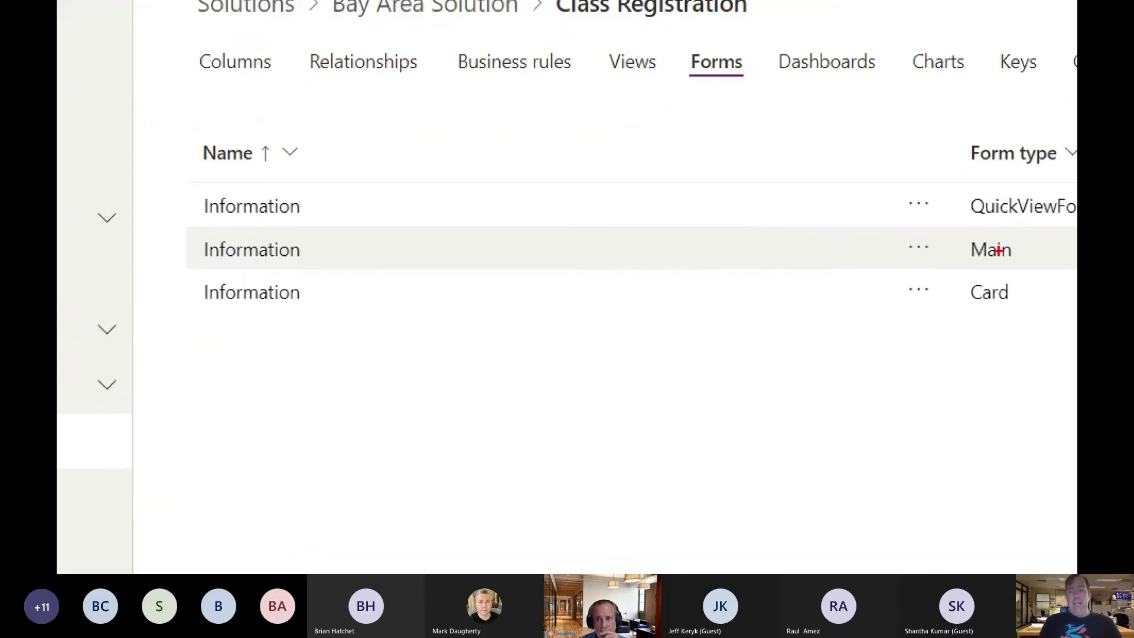
left_click_drag(976, 253, 920, 334)
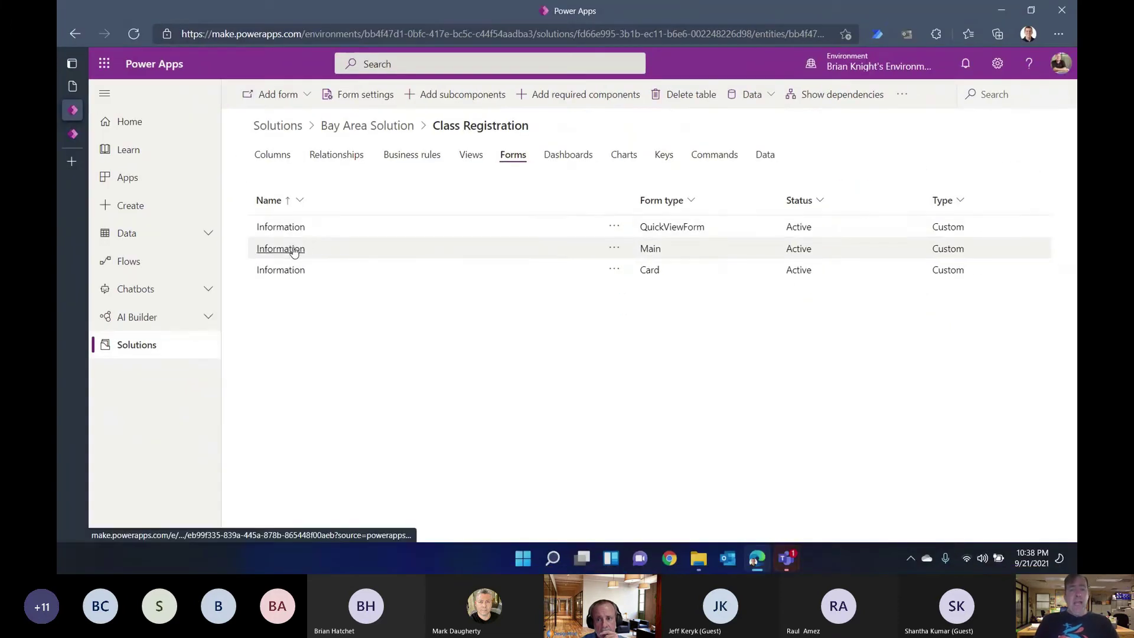
left_click(293, 251)
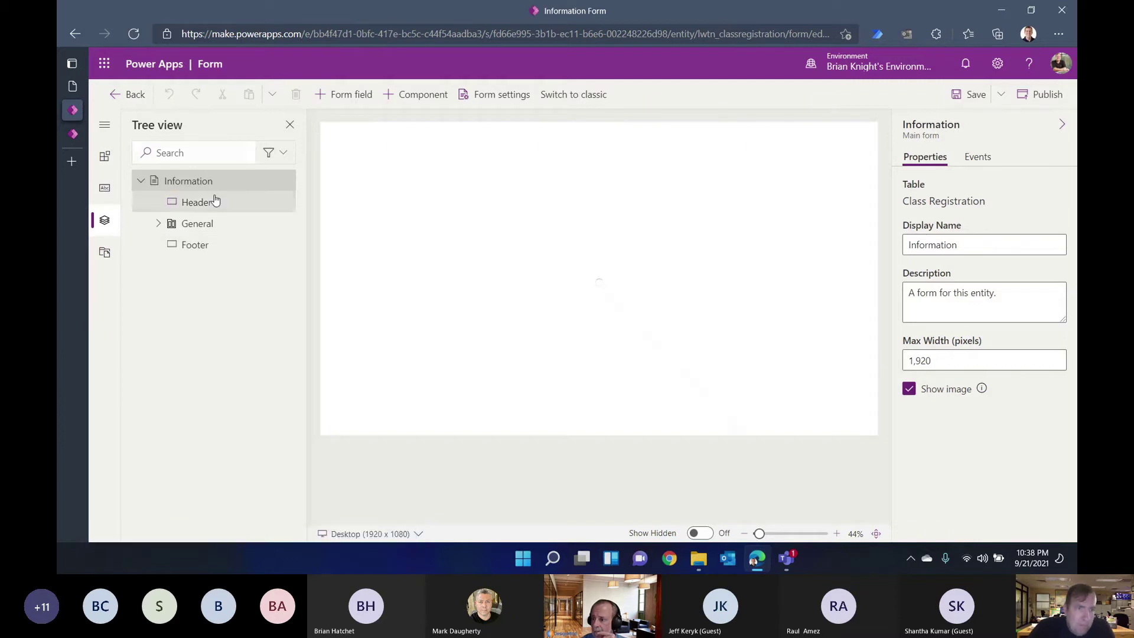
Step: Add the custom fields Class, Cost, Registration Status and Student to the Information form
left_click(102, 190)
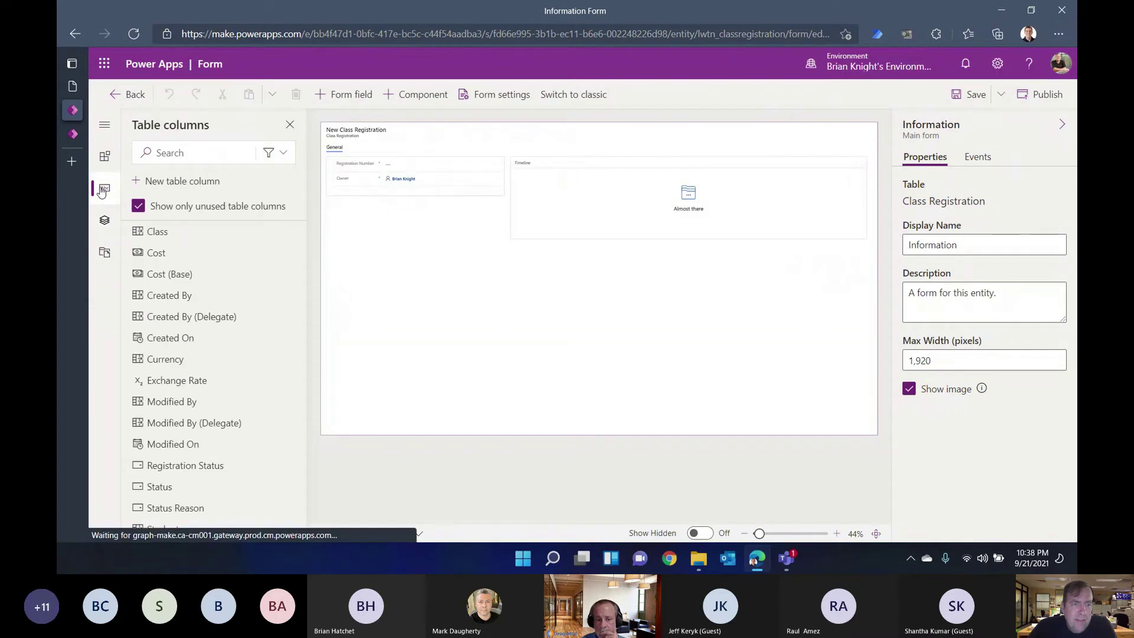
left_click(275, 154)
left_click(240, 222)
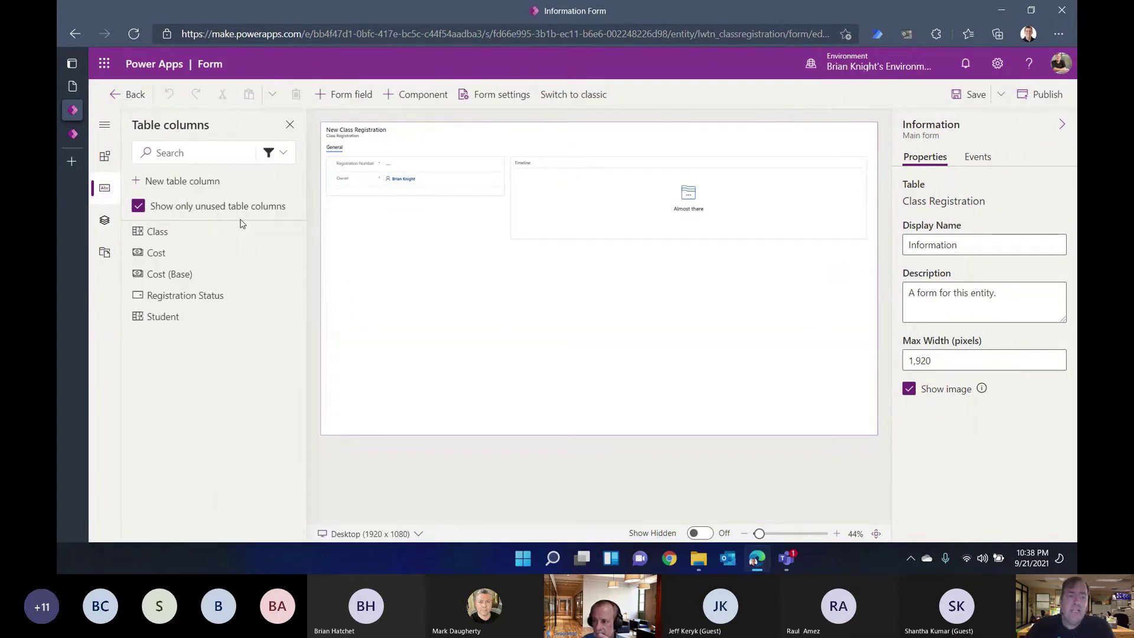
left_click(168, 232)
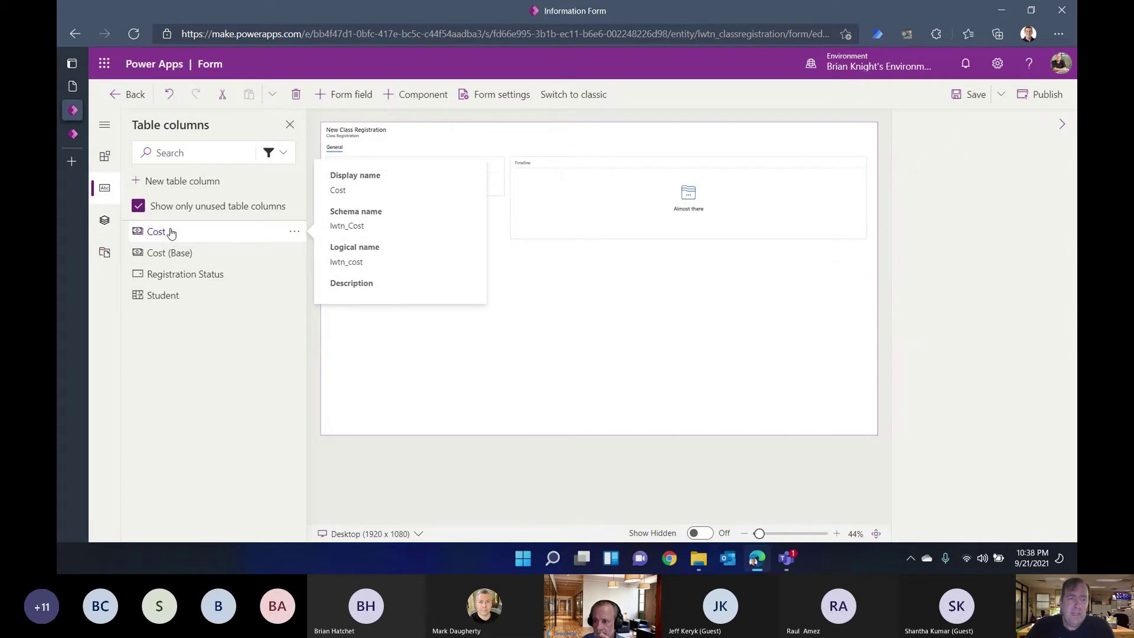
left_click(170, 232)
left_click(177, 253)
left_click(171, 253)
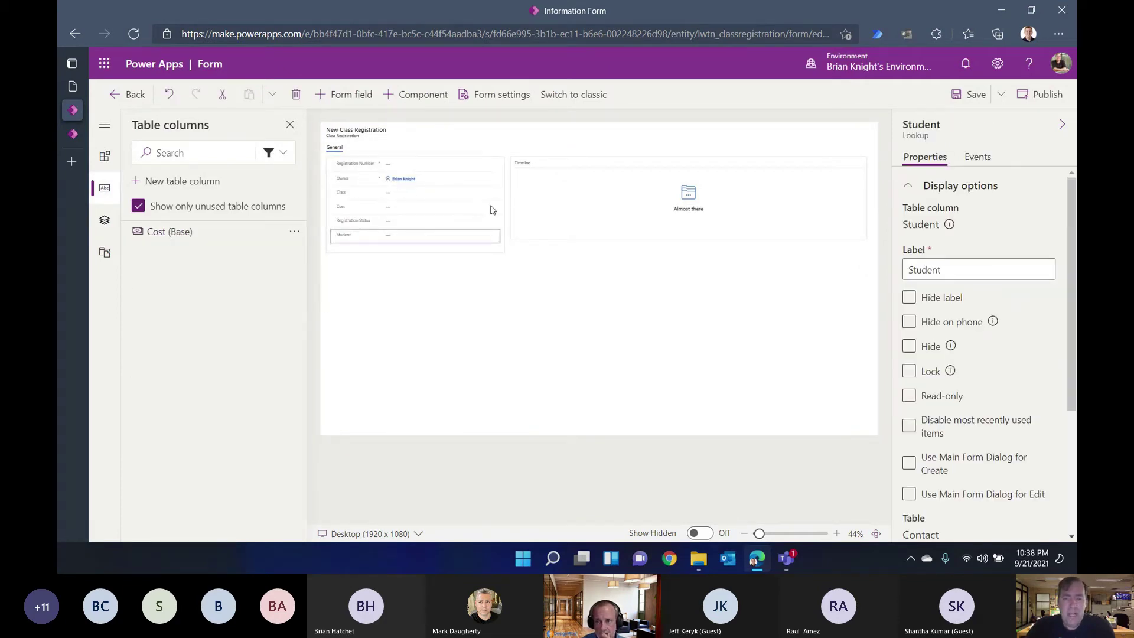
Step: Make the Registration Number field read-only
left_click(773, 534)
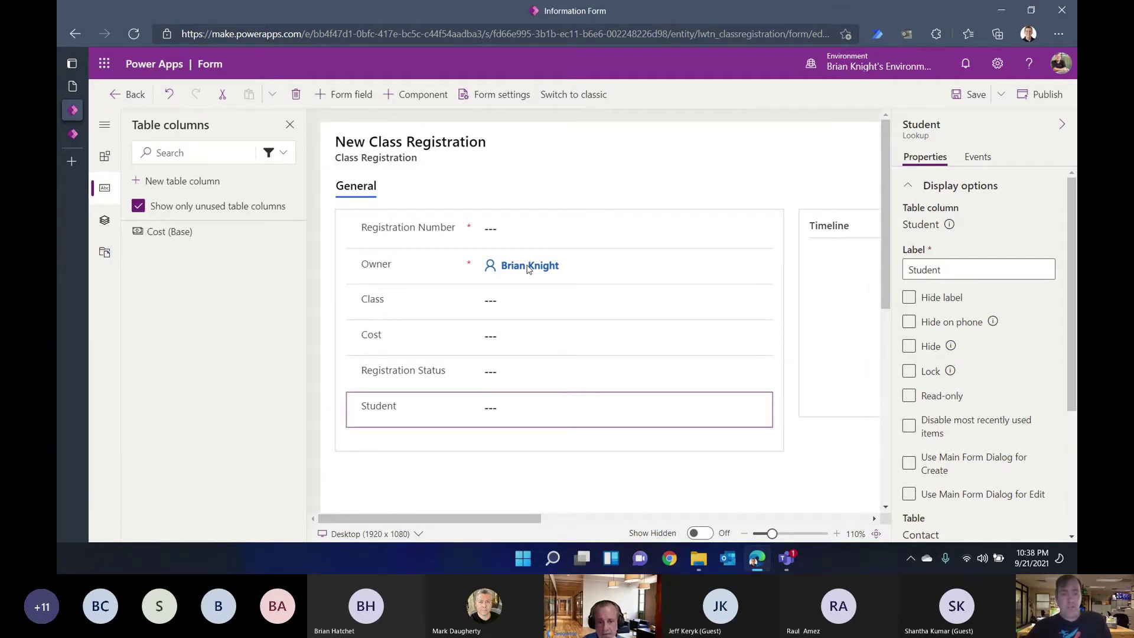
left_click(513, 231)
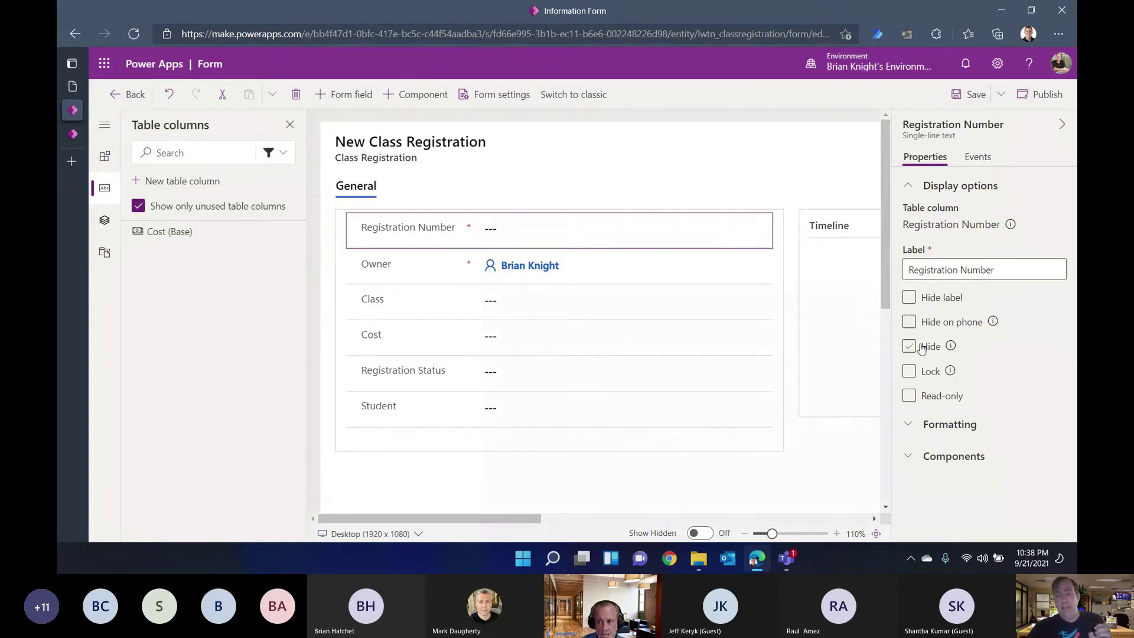
left_click(930, 397)
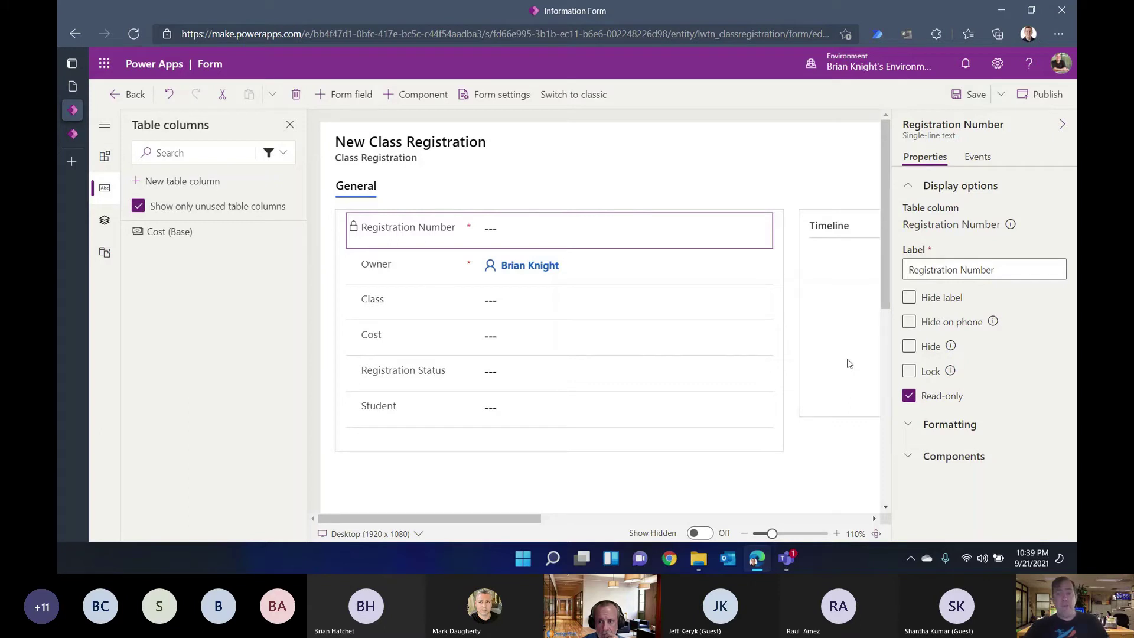
left_click_drag(506, 517, 531, 524)
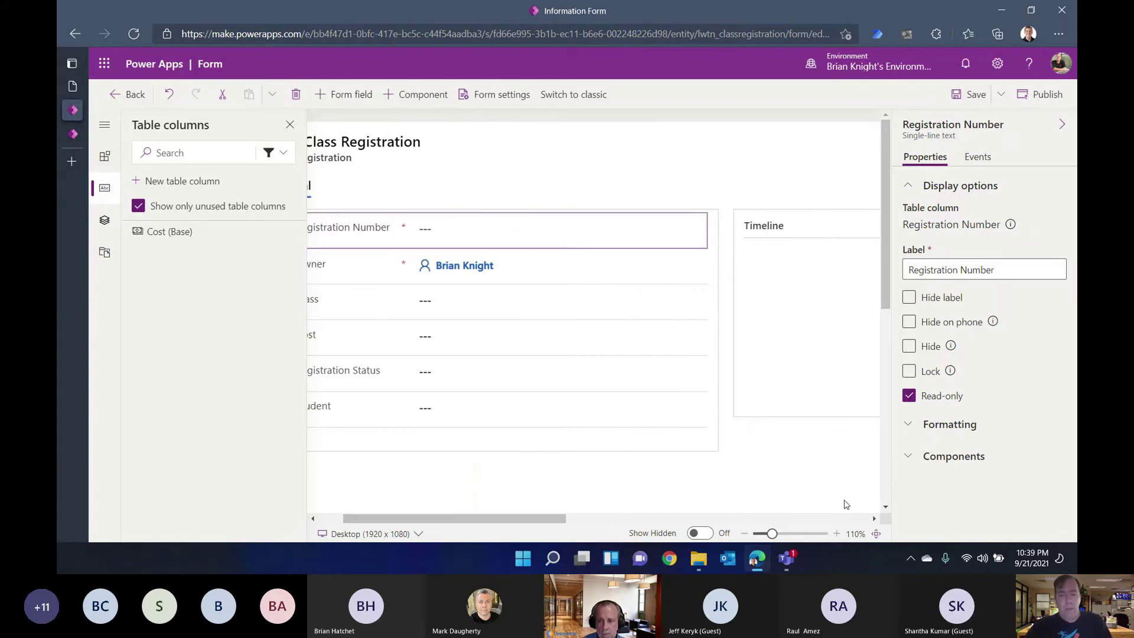
left_click_drag(774, 535, 762, 536)
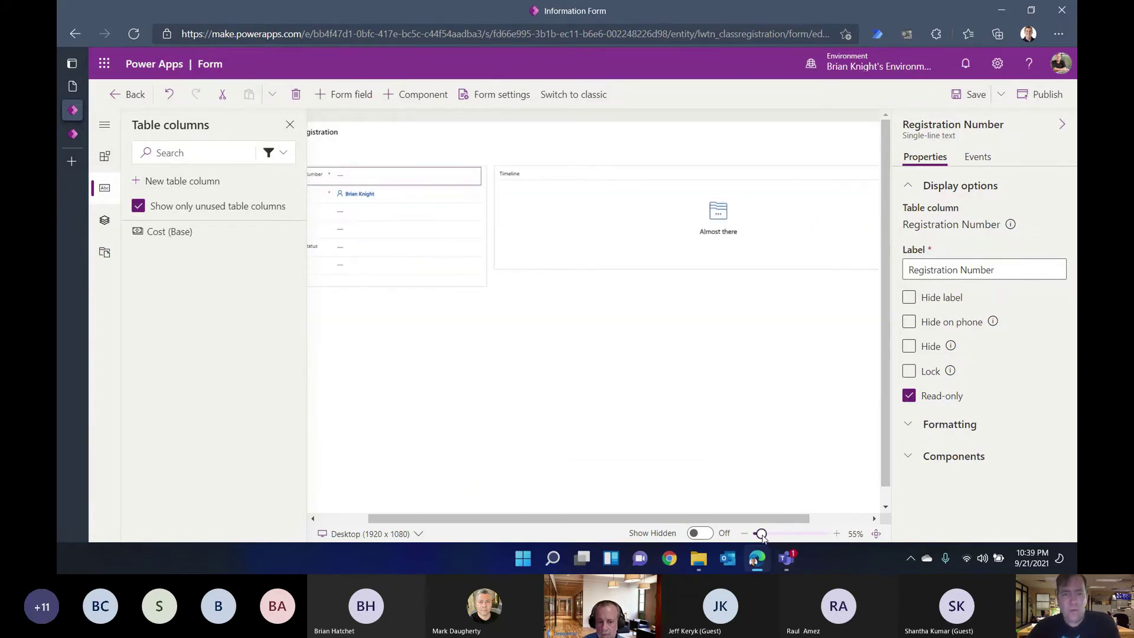
left_click_drag(662, 519, 613, 519)
Step: Set the General tab's Column 1 Width to 60 and Column 2 Width to 40
left_click(705, 326)
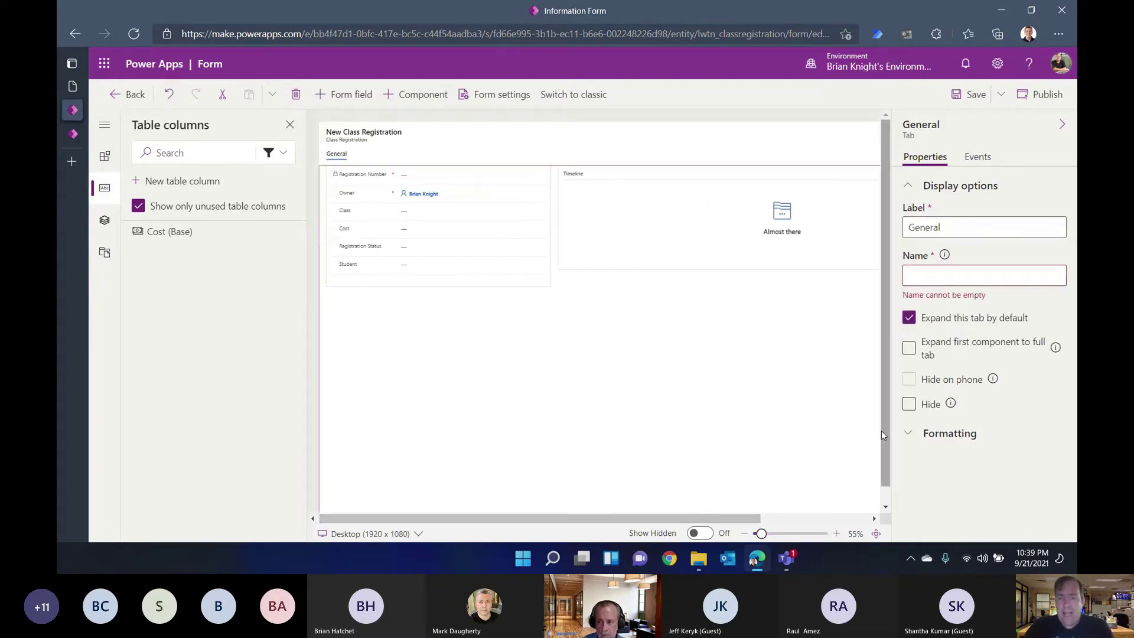
left_click(908, 433)
scroll(941, 508, "down", 1)
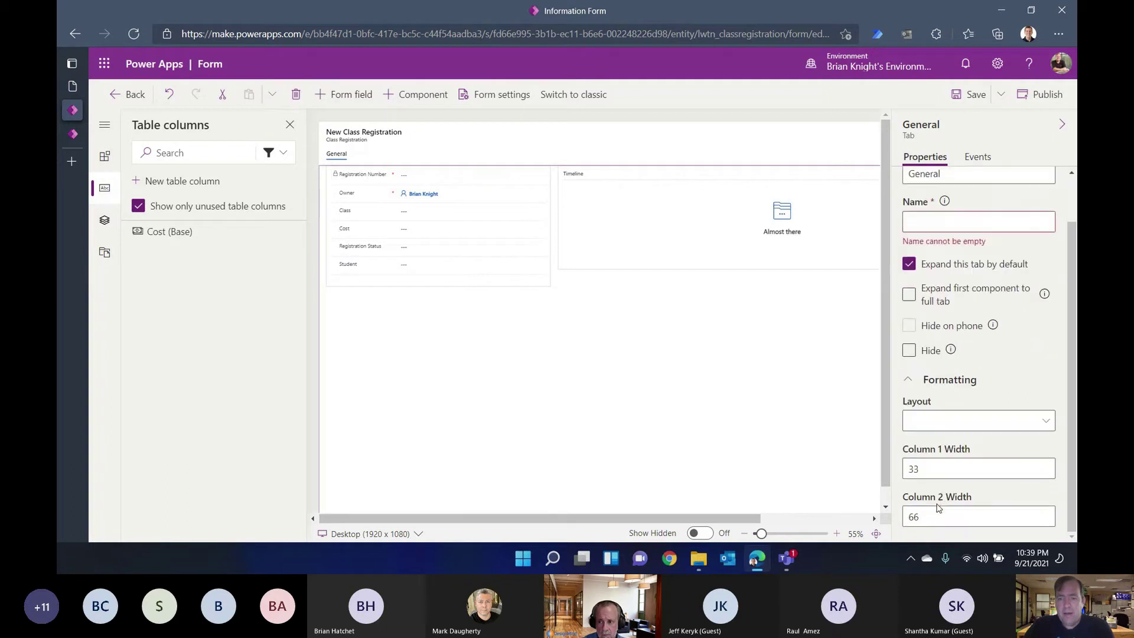
double_click(927, 470)
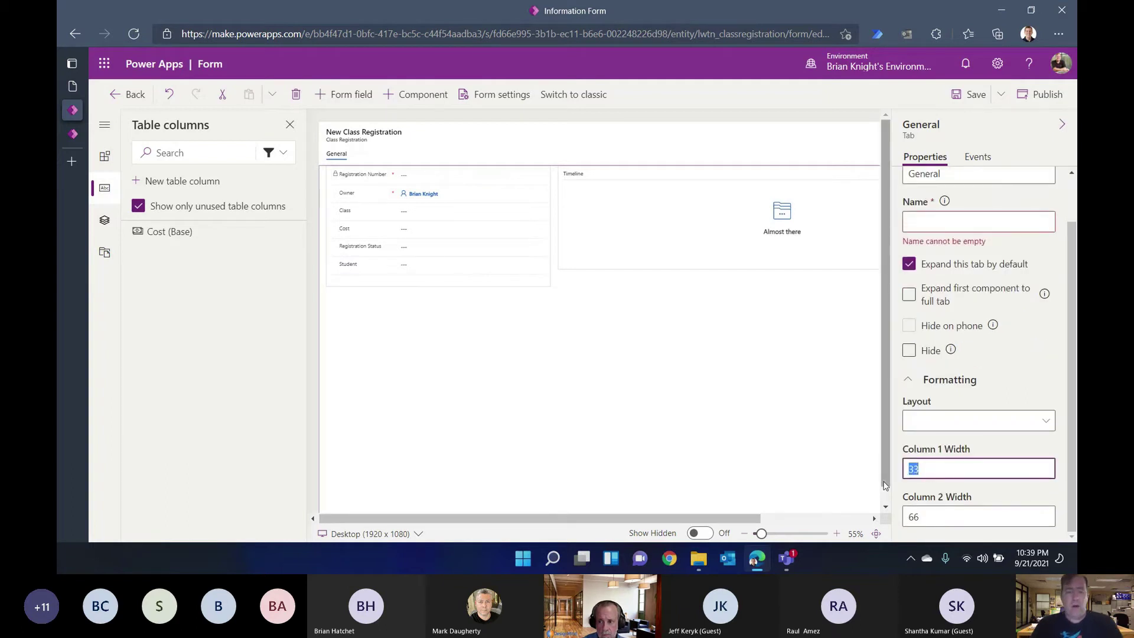
type("60")
key("Tab")
type("50")
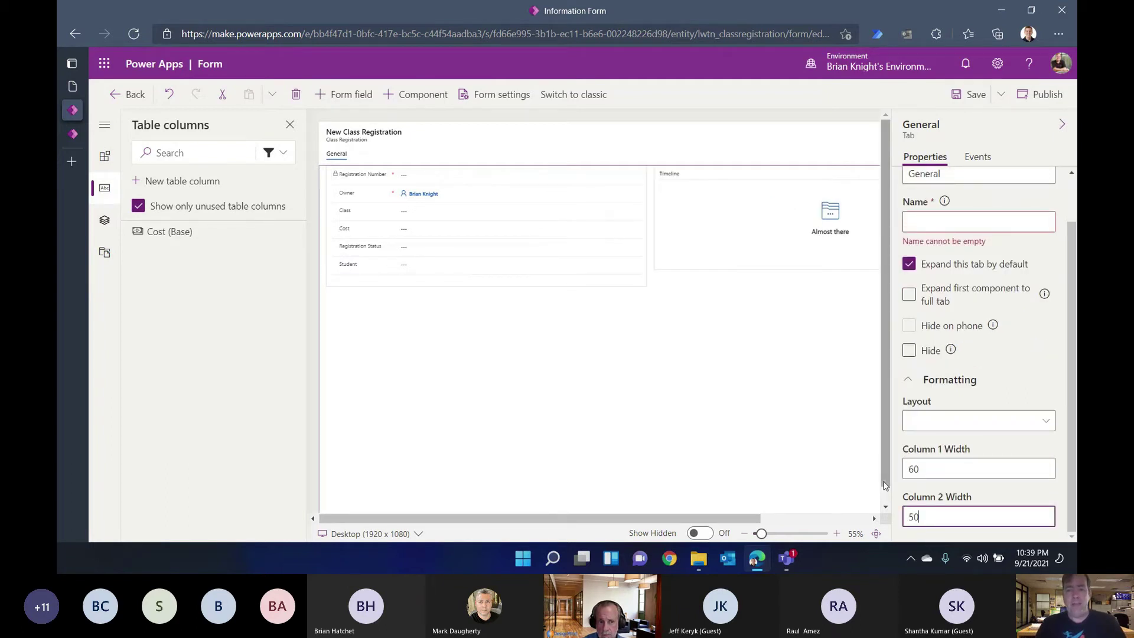
type("40")
key("Tab")
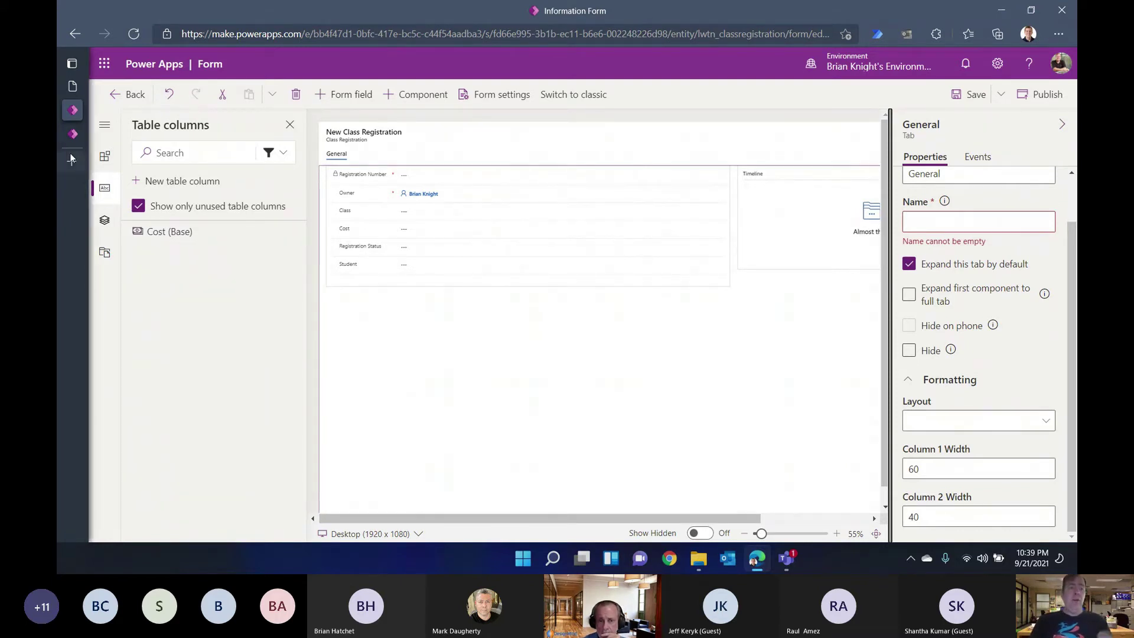
Step: Save and publish the Class Registration Information form
left_click(103, 157)
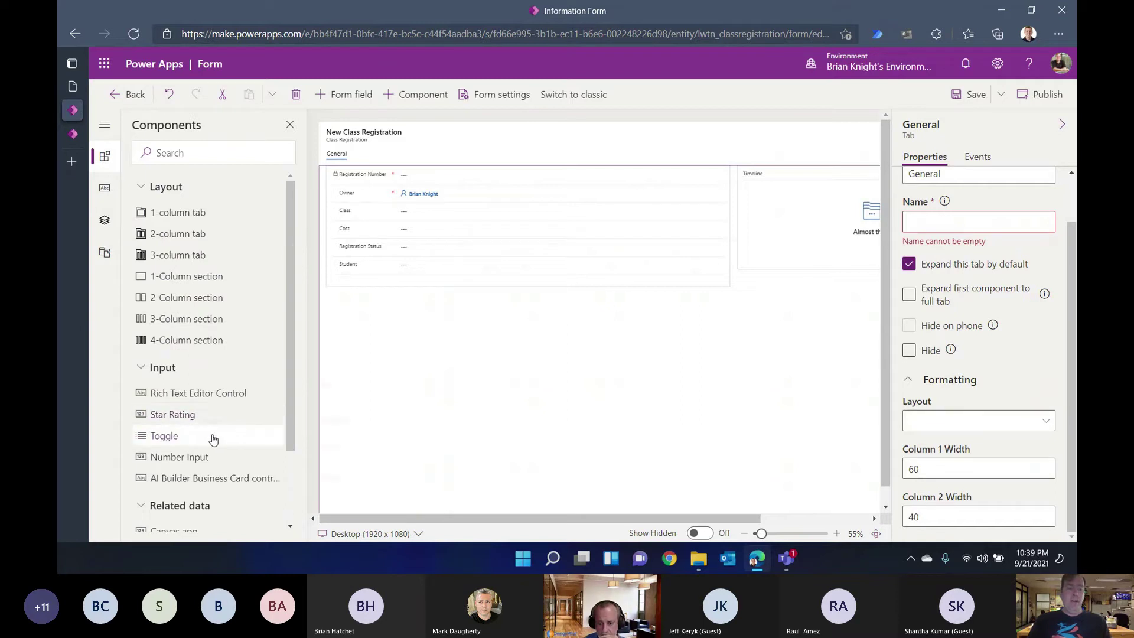
scroll(213, 439, "down", 2)
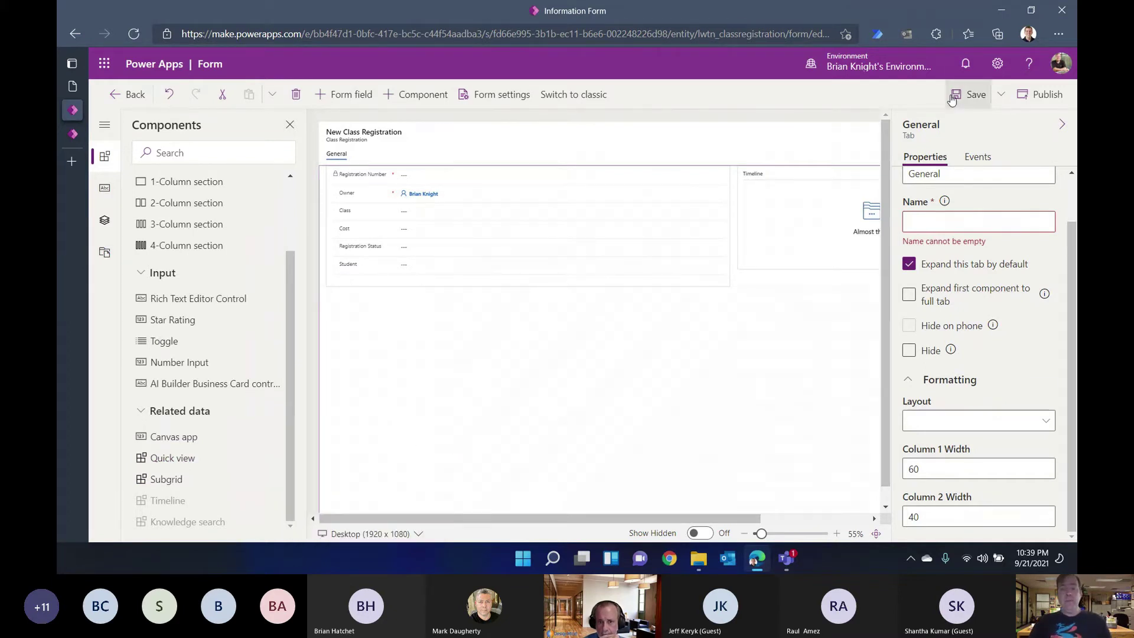
left_click(968, 88)
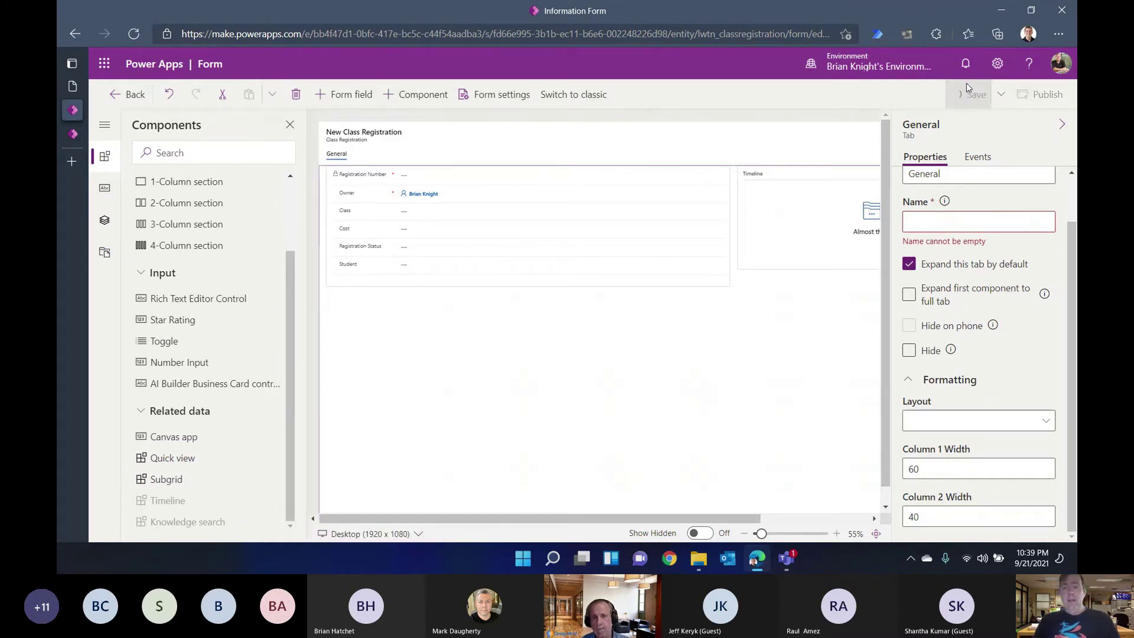
left_click(1035, 96)
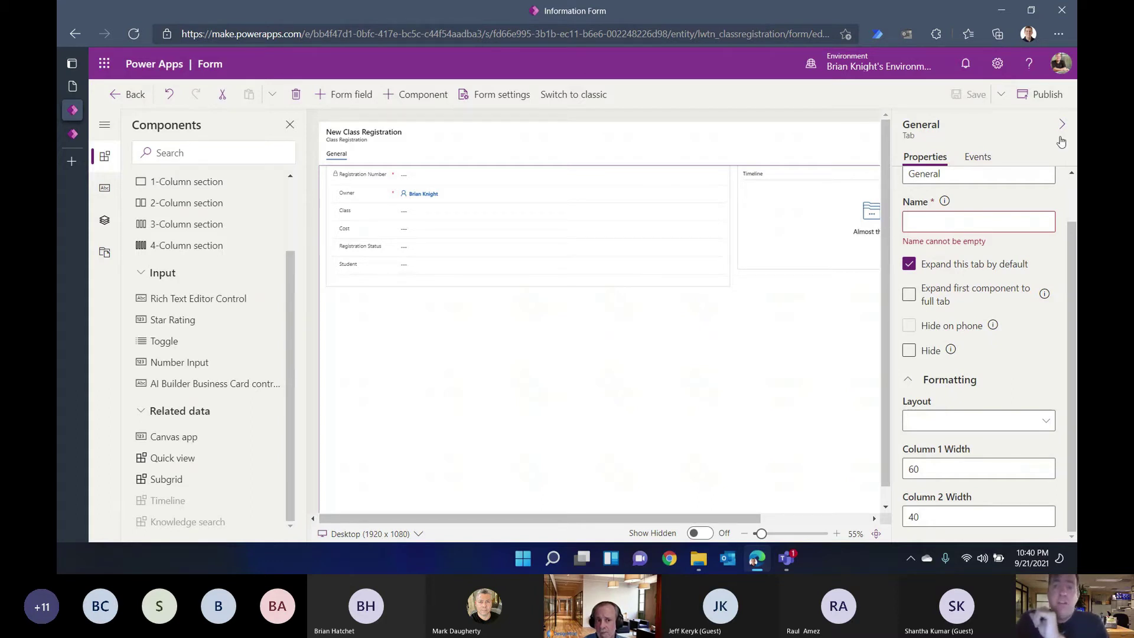
left_click(1041, 102)
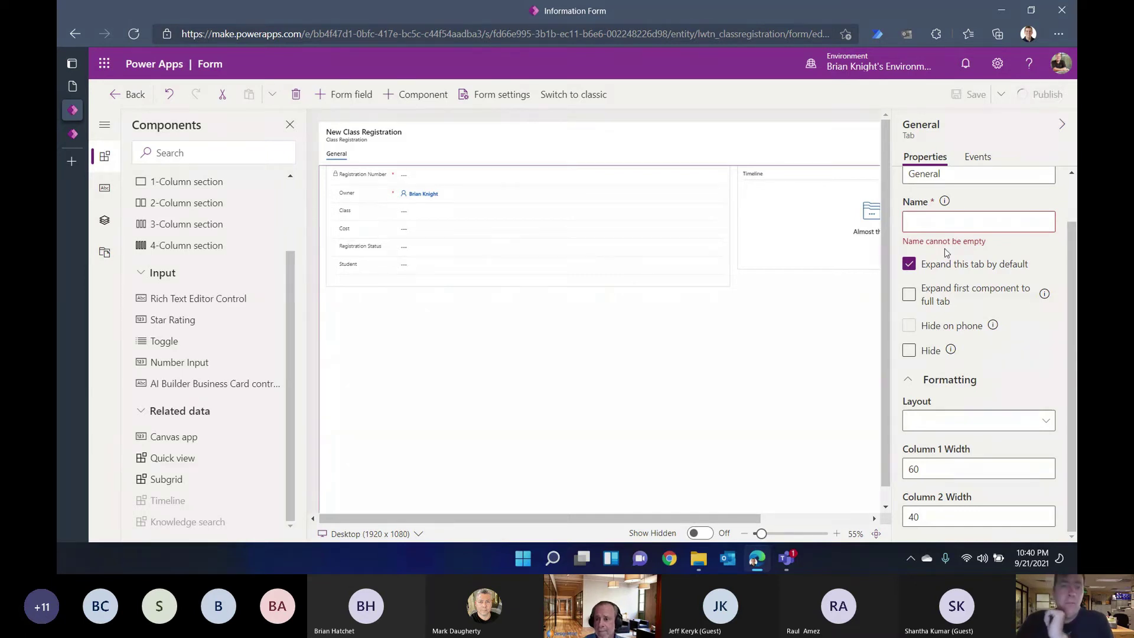
Step: Save the form as a copy with display name 'Portal Data Entry Information'
left_click(1003, 98)
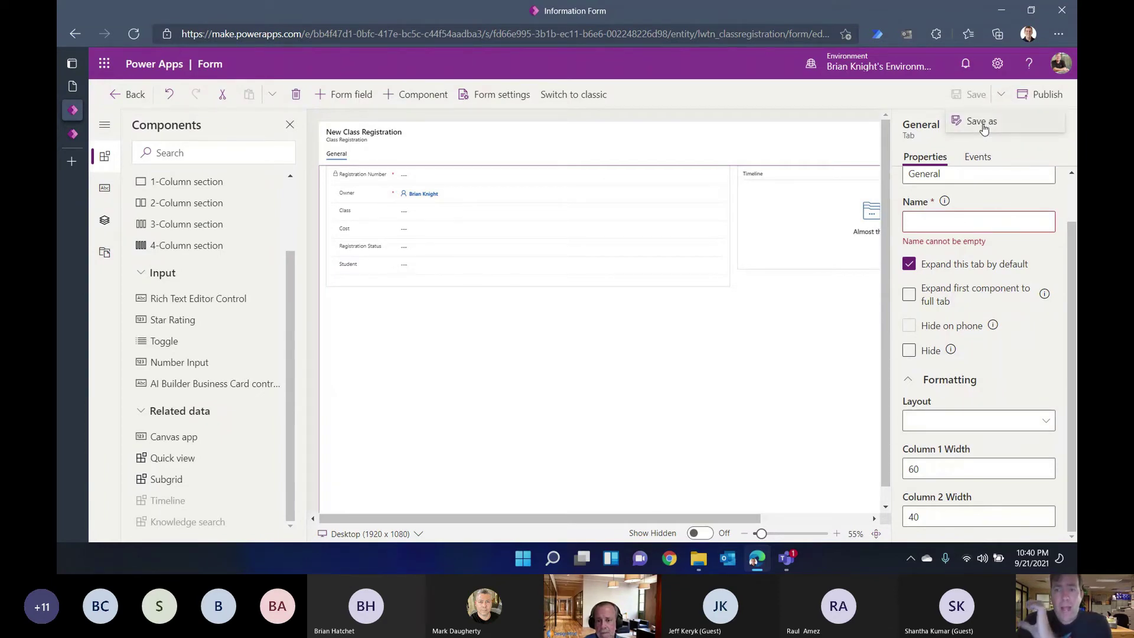
left_click(980, 122)
left_click(612, 262)
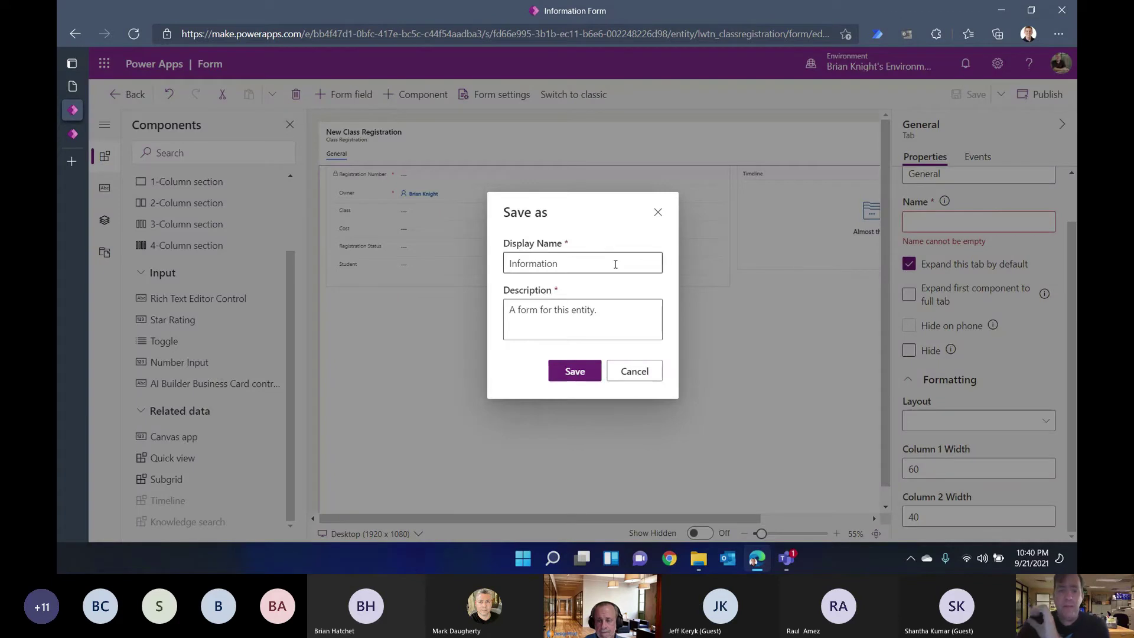
type("Portal")
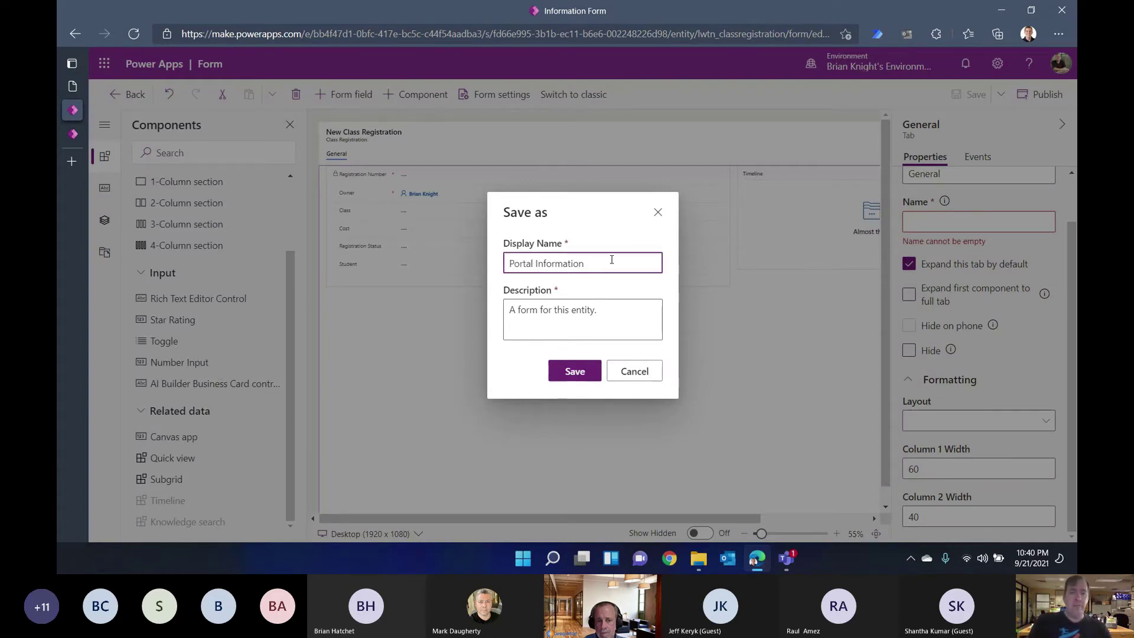
type("Entry")
left_click(567, 371)
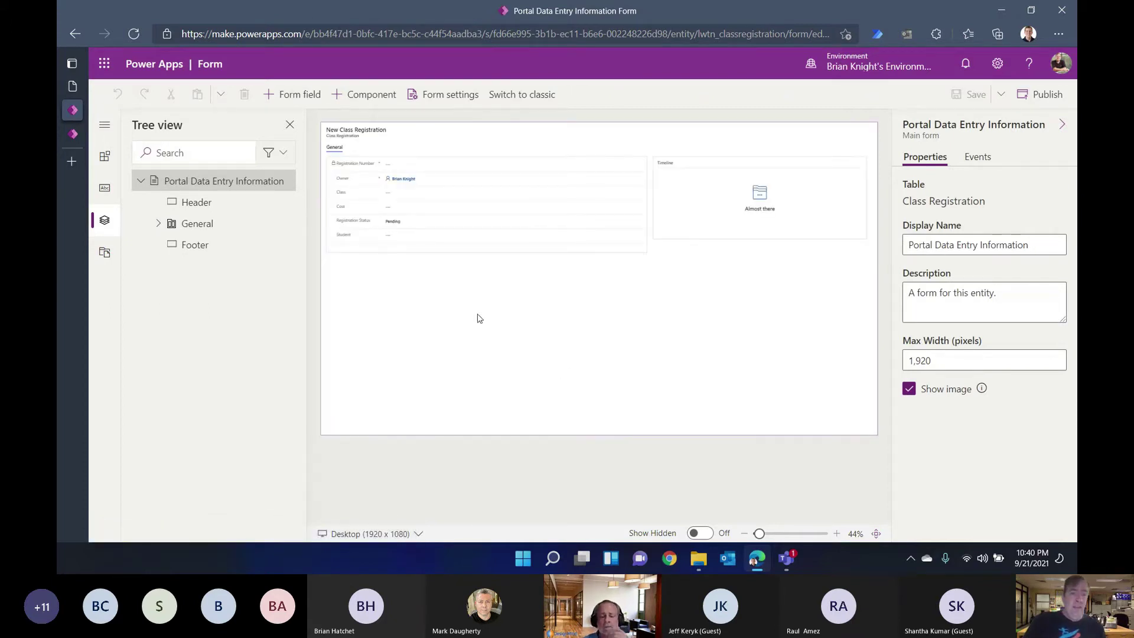
Step: Delete the Registration Status field, save and publish, and go back to the forms list
left_click(377, 226)
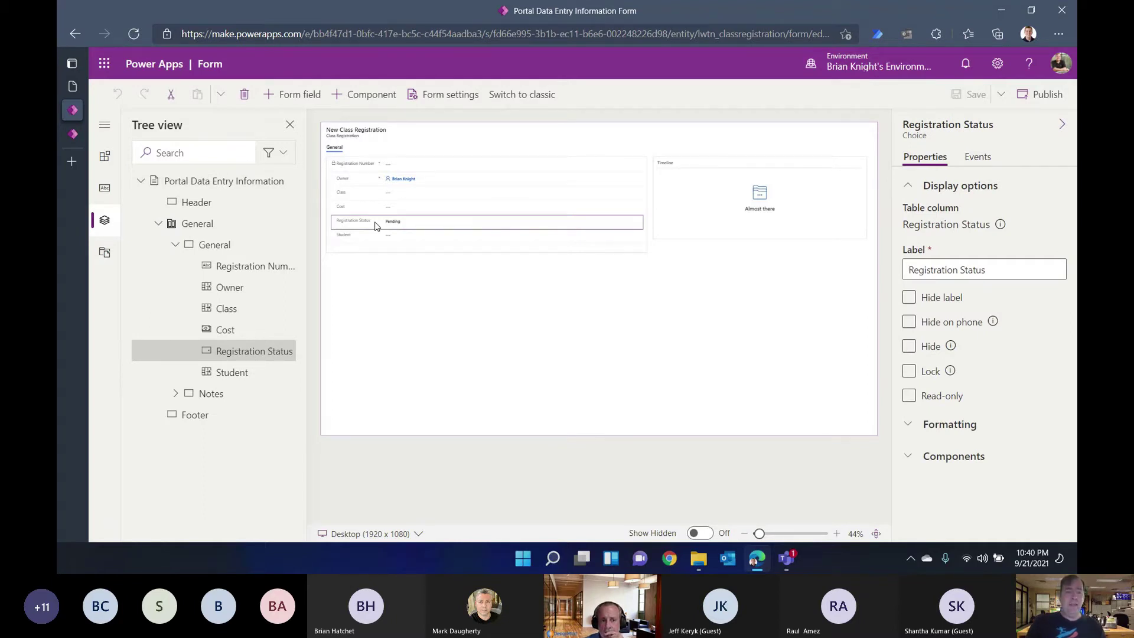
key("Delete")
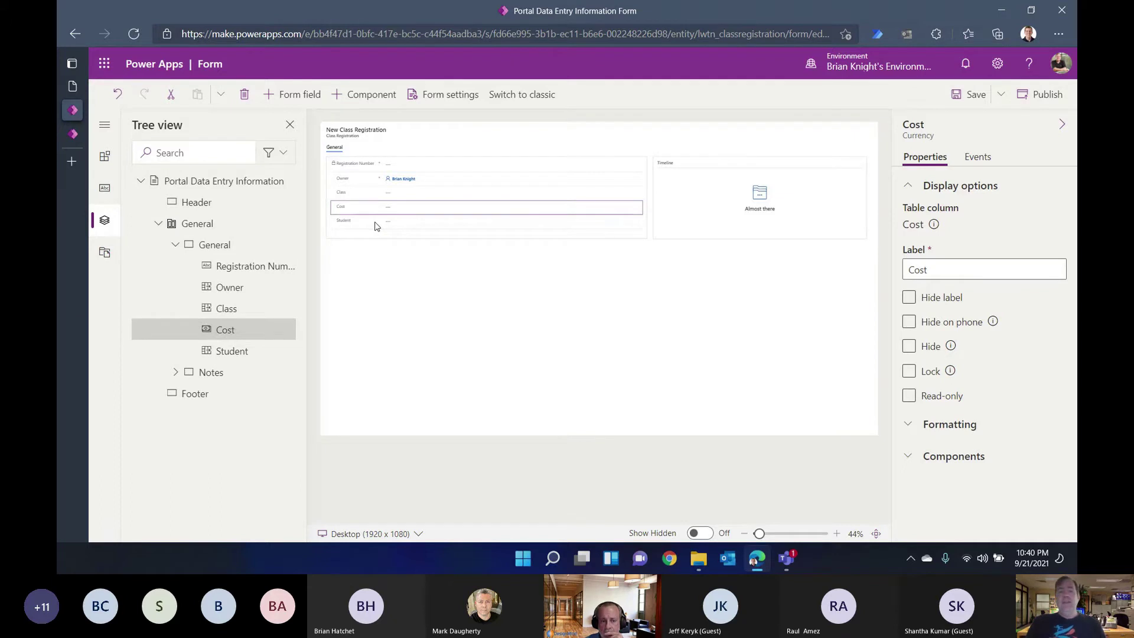
left_click(968, 96)
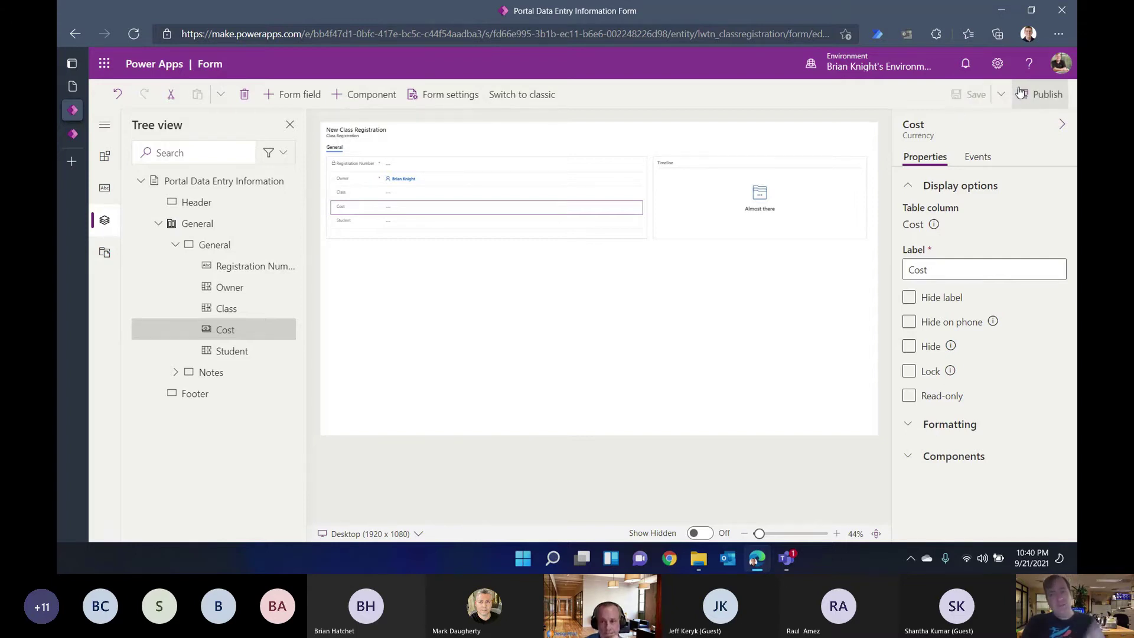
left_click(1025, 94)
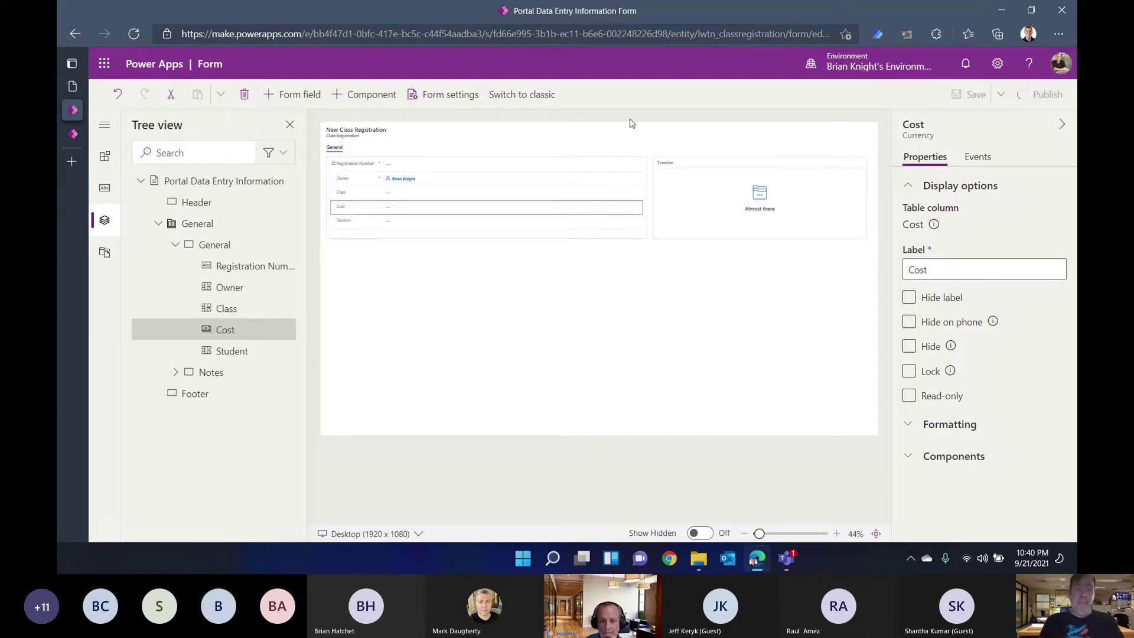
left_click(80, 36)
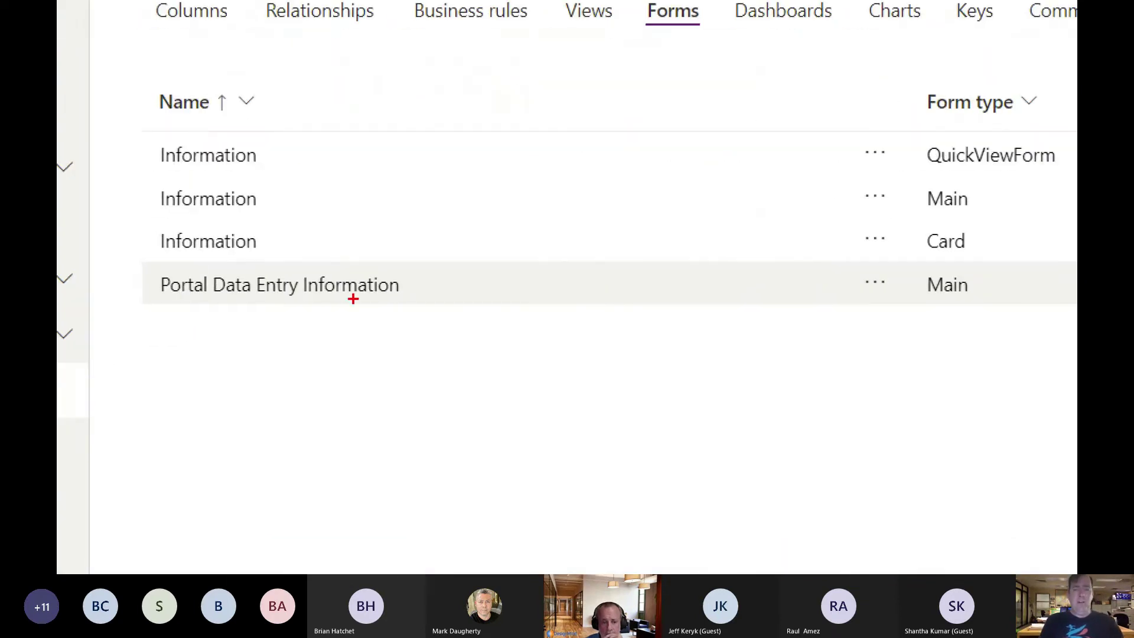
left_click_drag(928, 198, 798, 222)
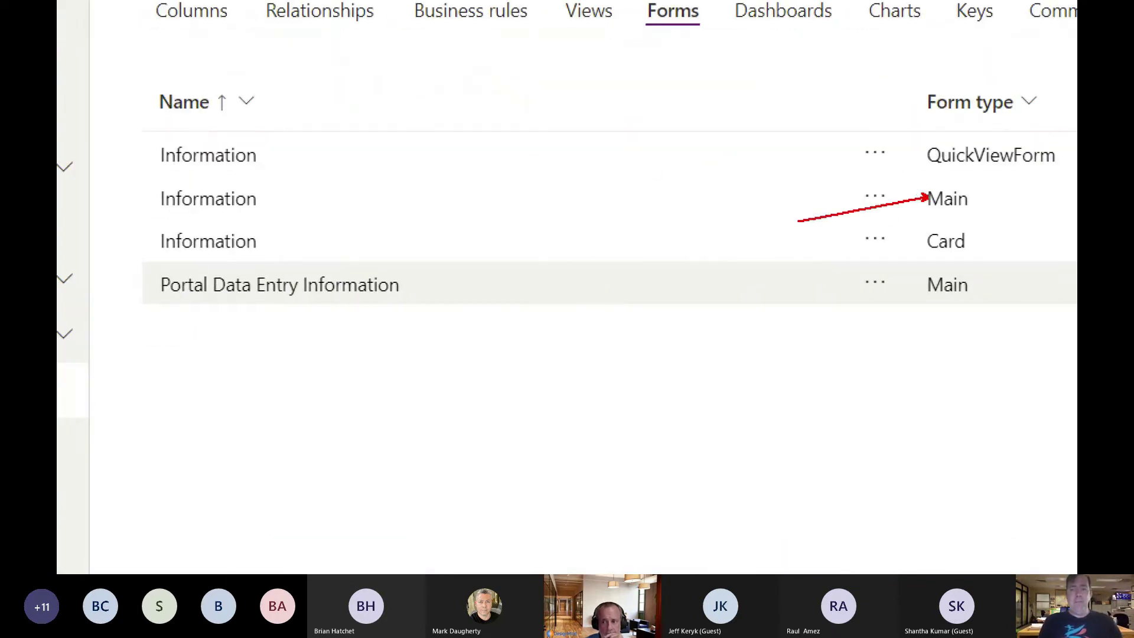
left_click_drag(928, 293, 845, 336)
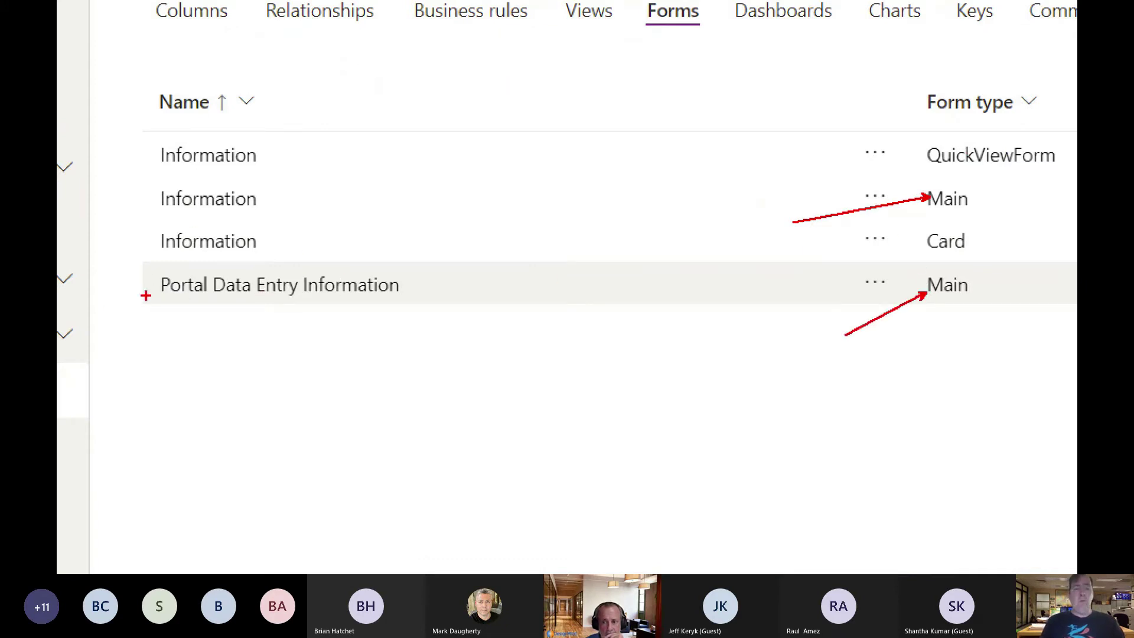
left_click_drag(141, 270, 433, 312)
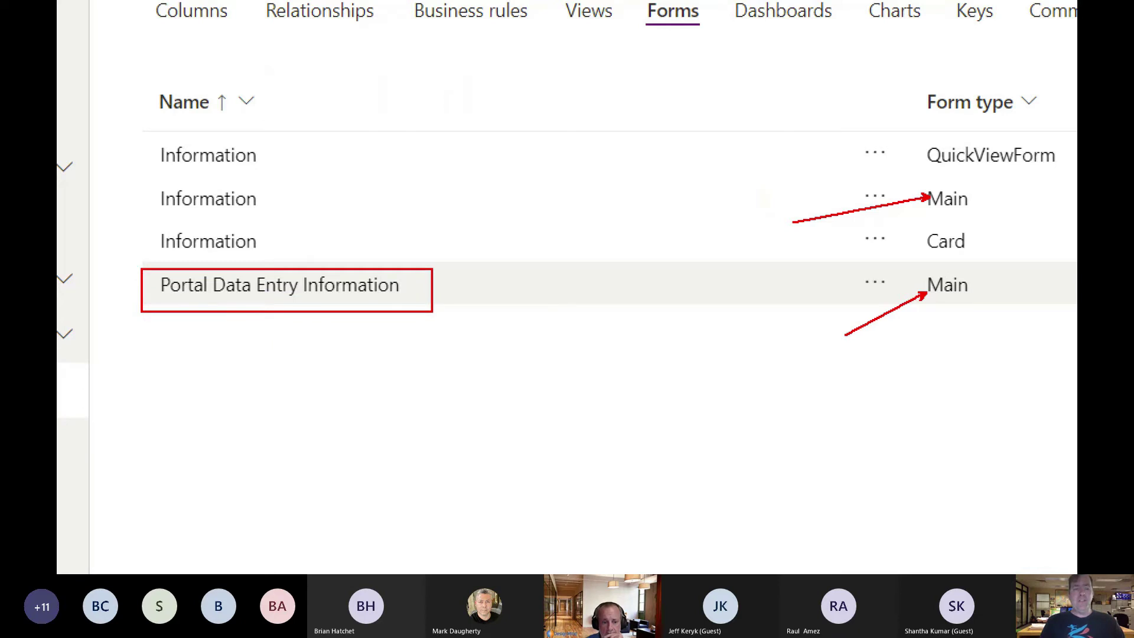
left_click_drag(140, 172, 310, 224)
key("Escape")
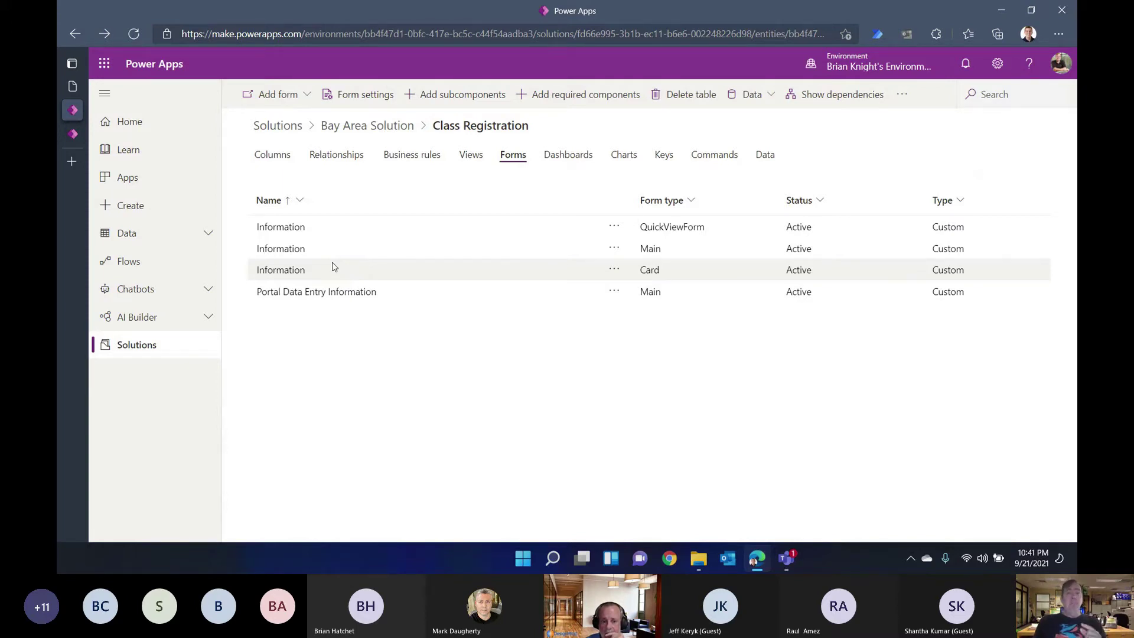
Step: Return to the Bay Area Solution and bring up the New > App options
left_click(400, 130)
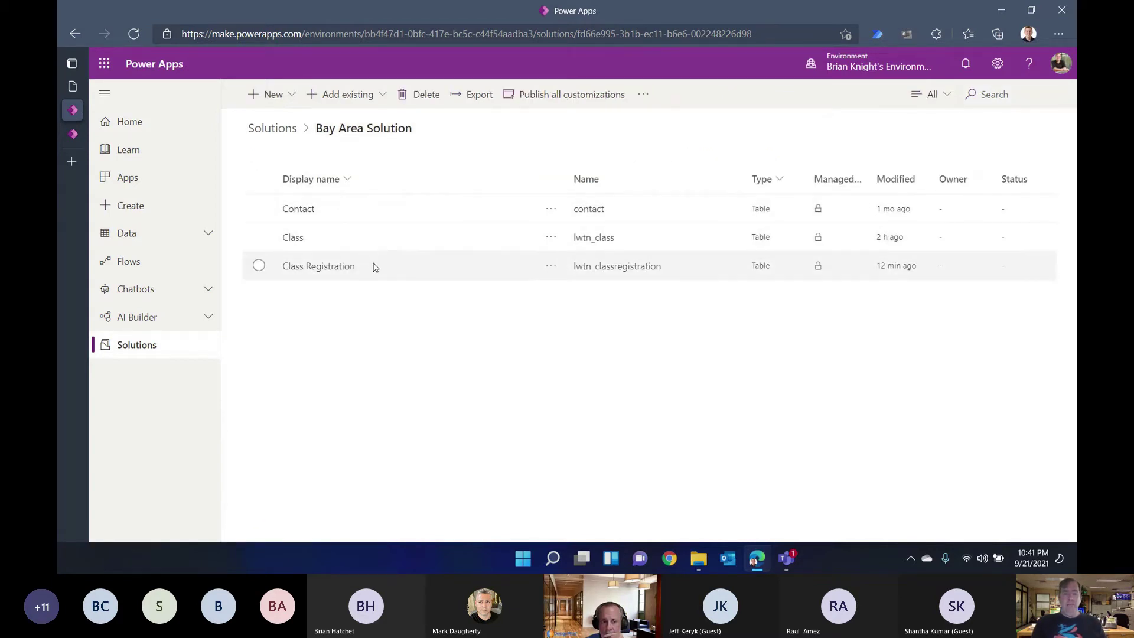
left_click(292, 94)
mouse_move(336, 75)
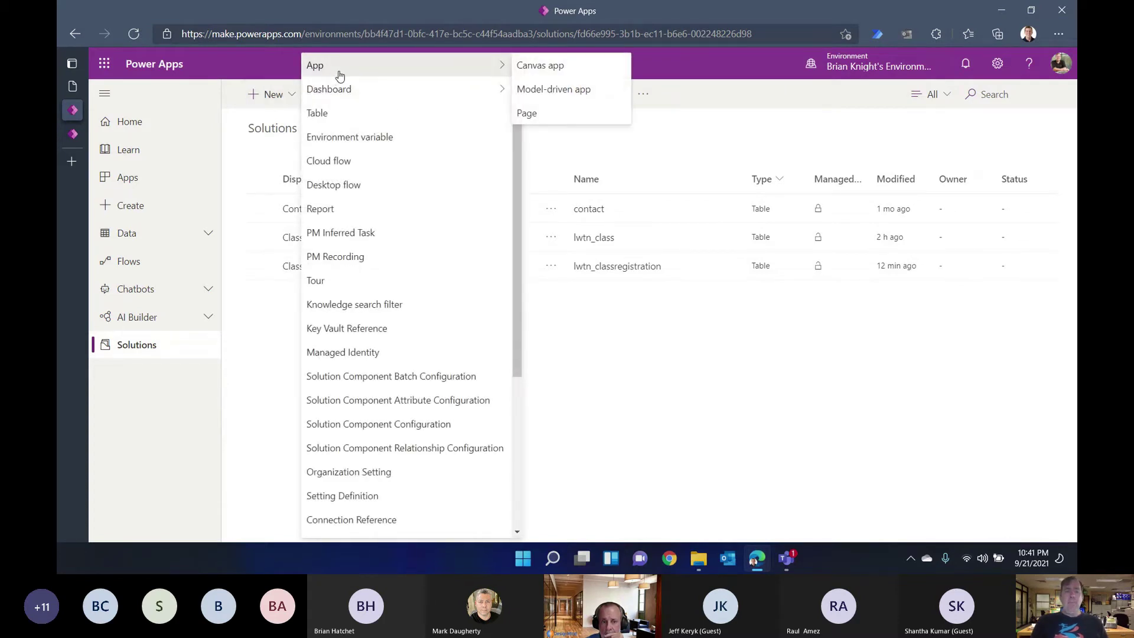
Step: Create a model-driven app 'Class Registration Backoffice' using the Modern app designer (preview)
left_click(528, 89)
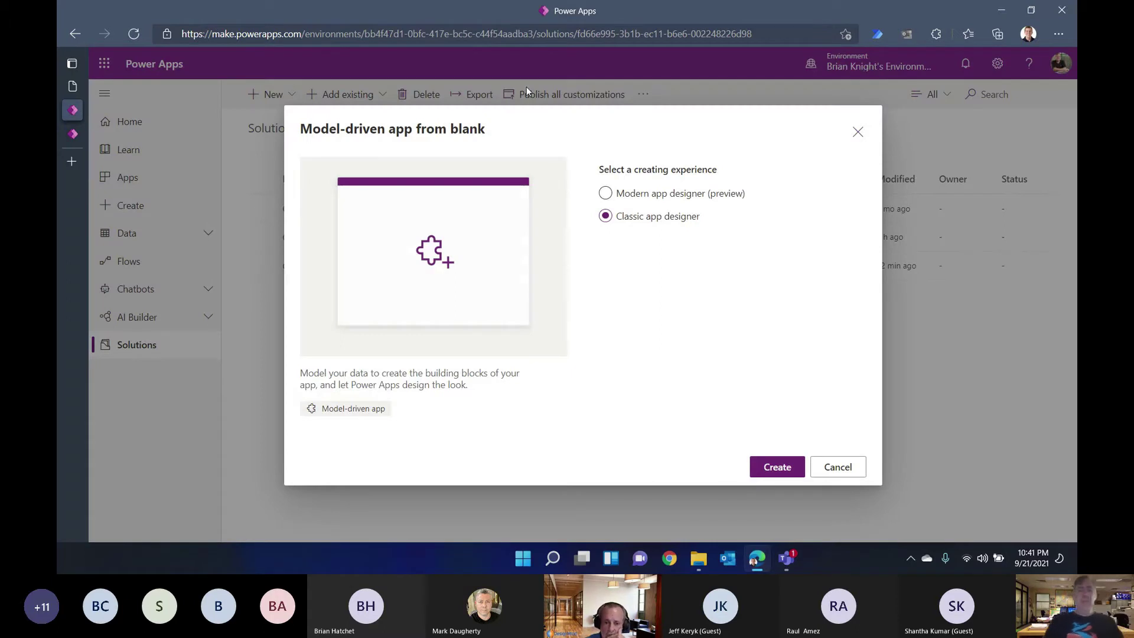
left_click(616, 194)
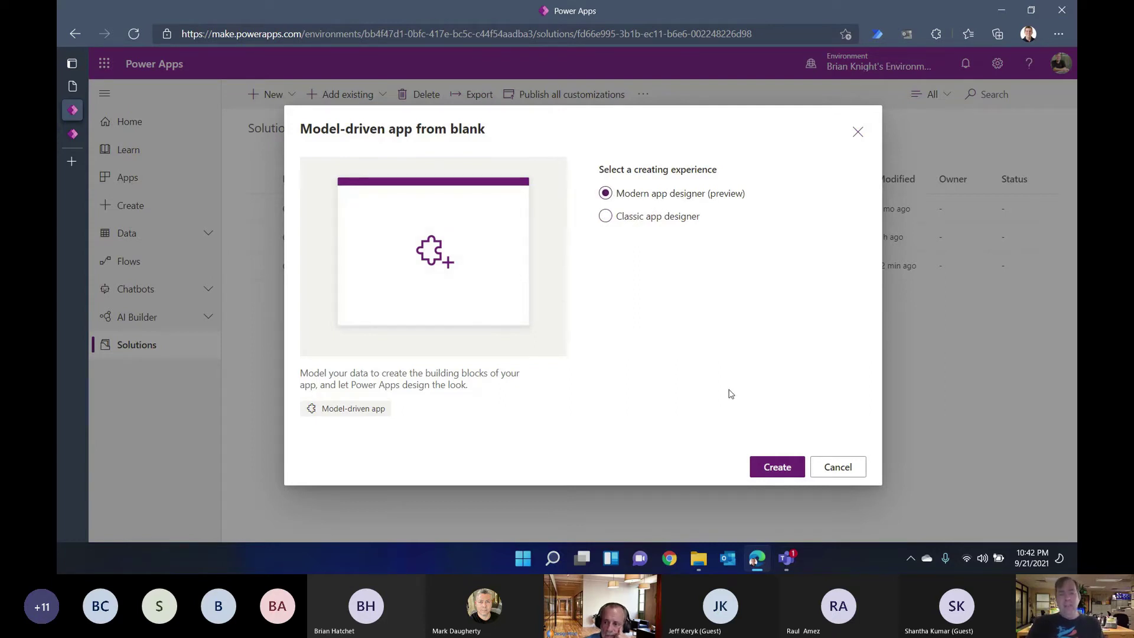
left_click(759, 464)
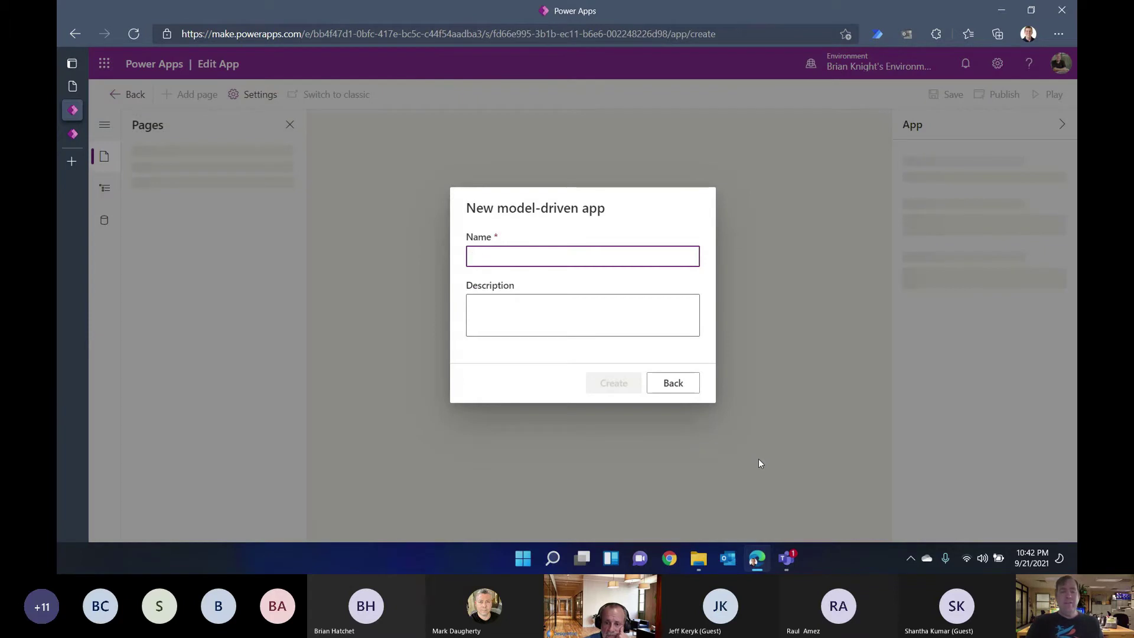
type("Class Registration Backoffice")
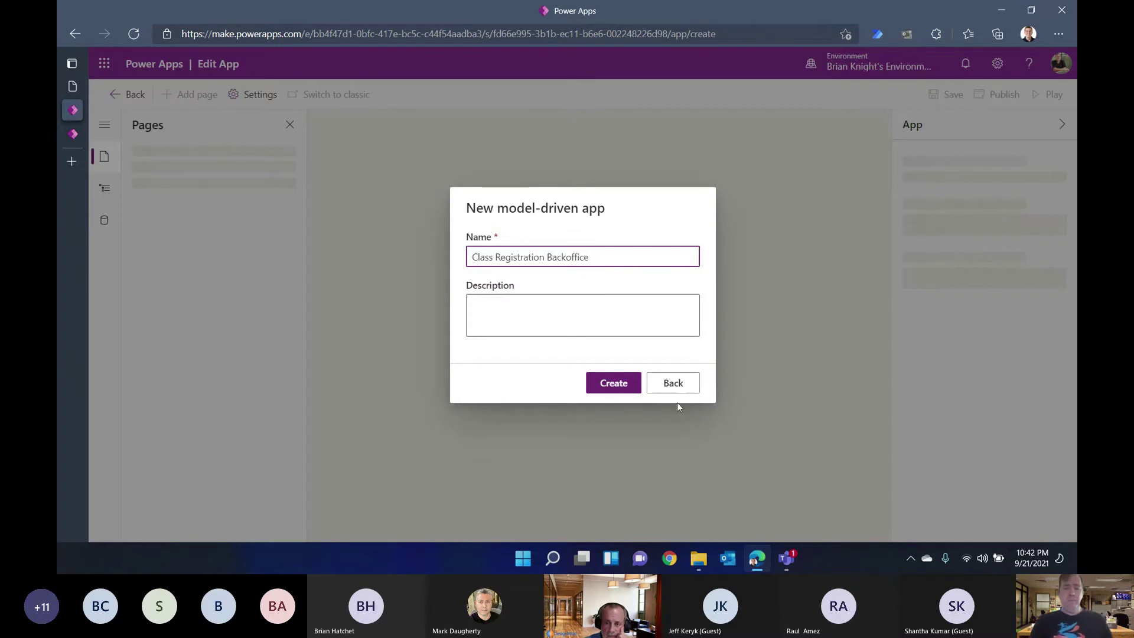
left_click(617, 386)
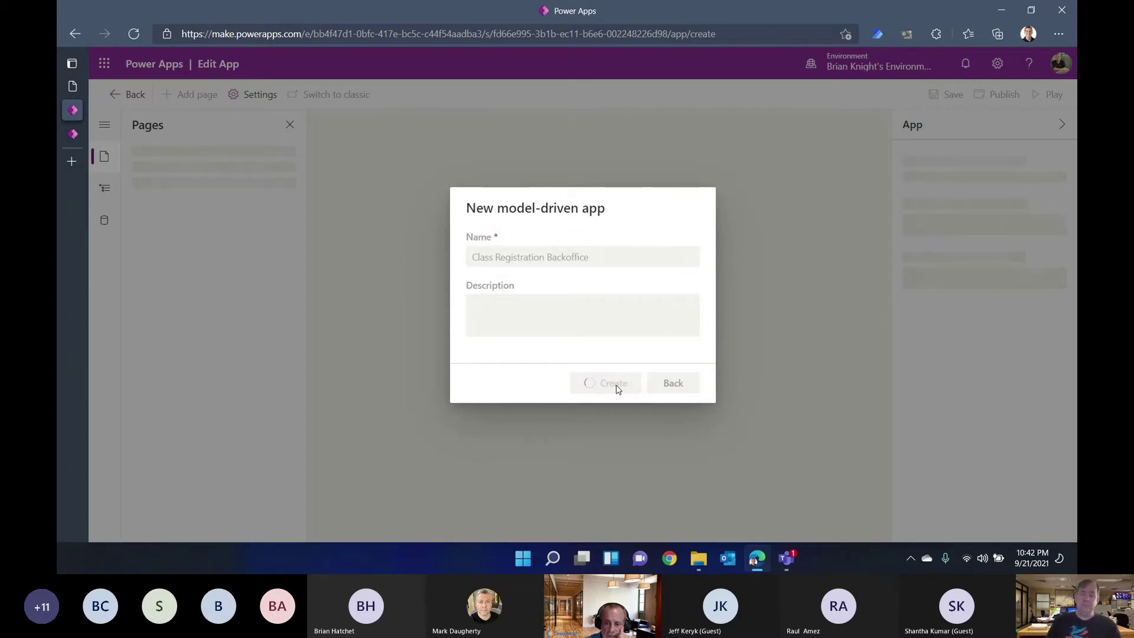
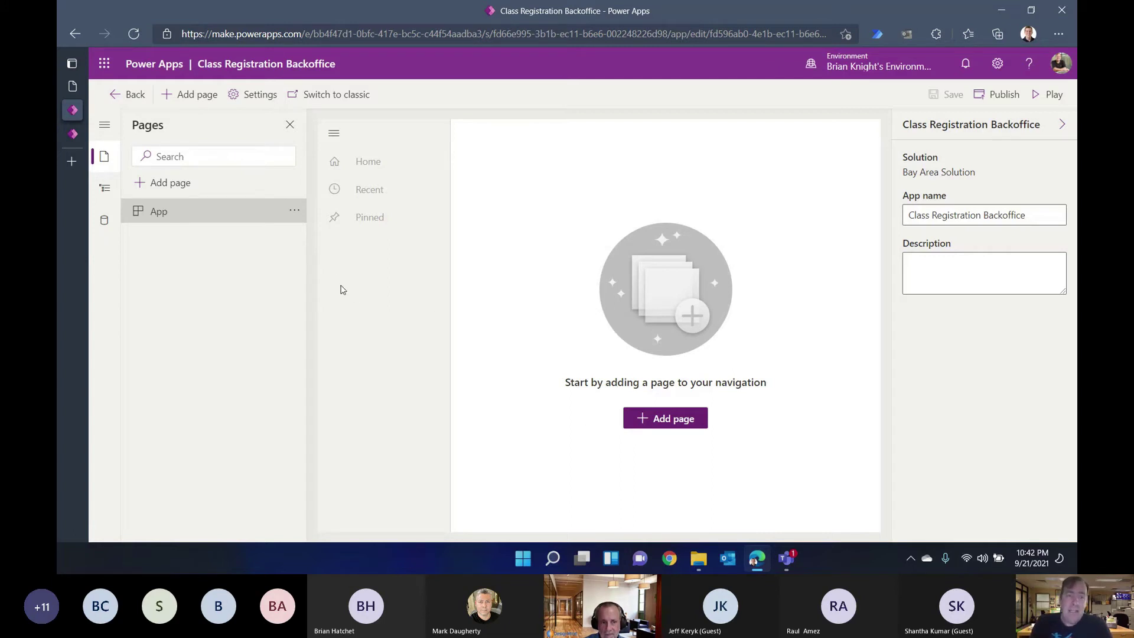
Step: Add Table based view and form pages for the Contact, Class and Class Registration tables
left_click(648, 423)
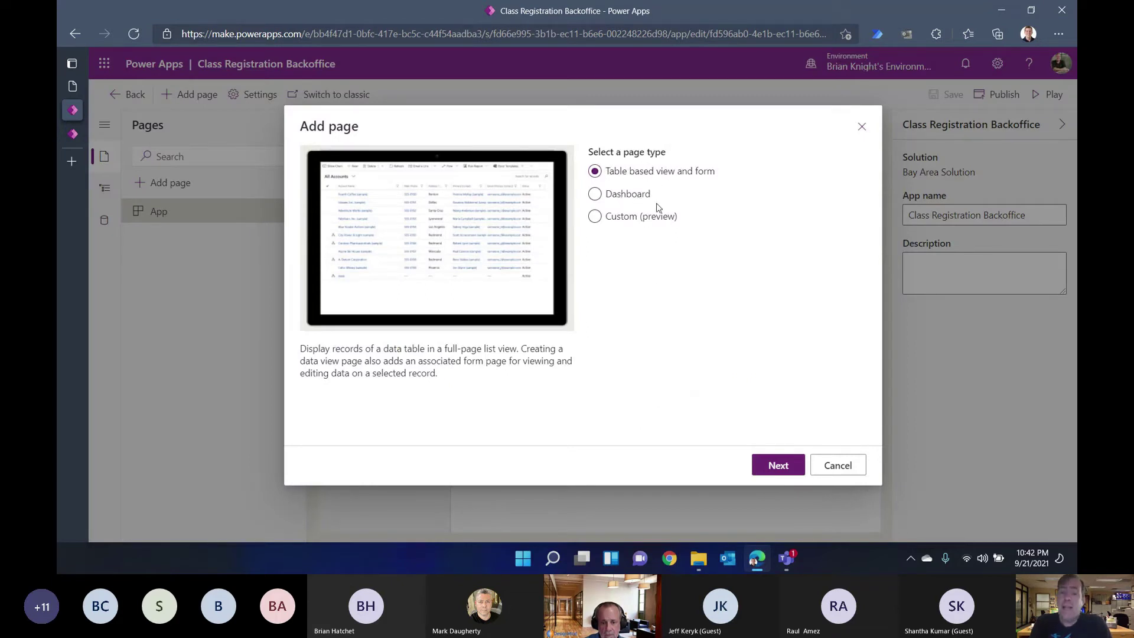
left_click(768, 468)
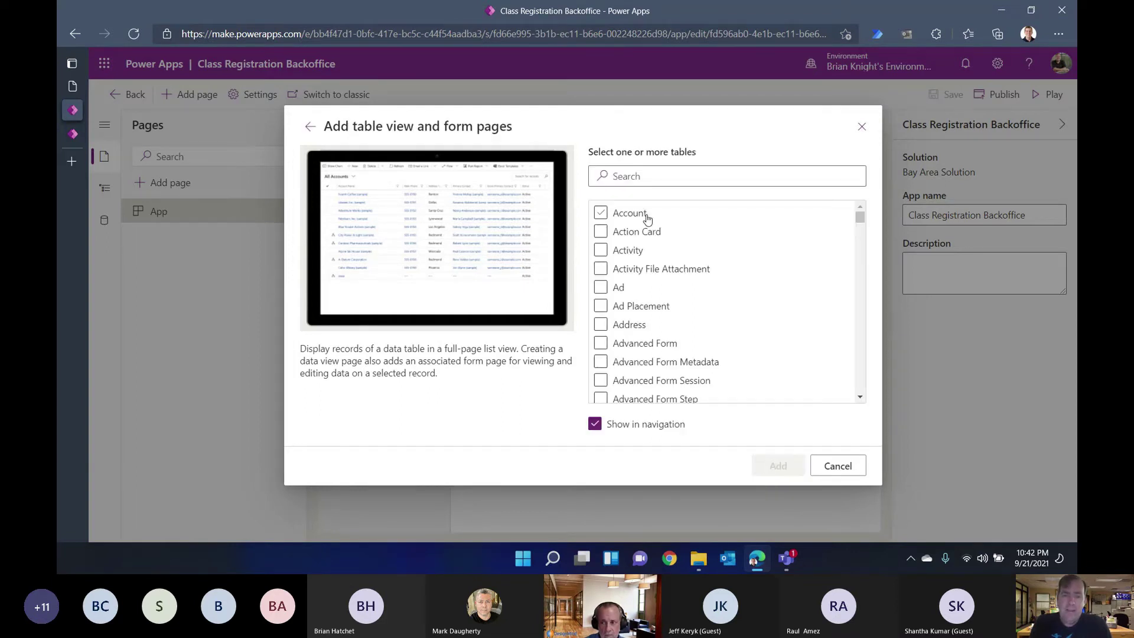
left_click(649, 182)
type("contact")
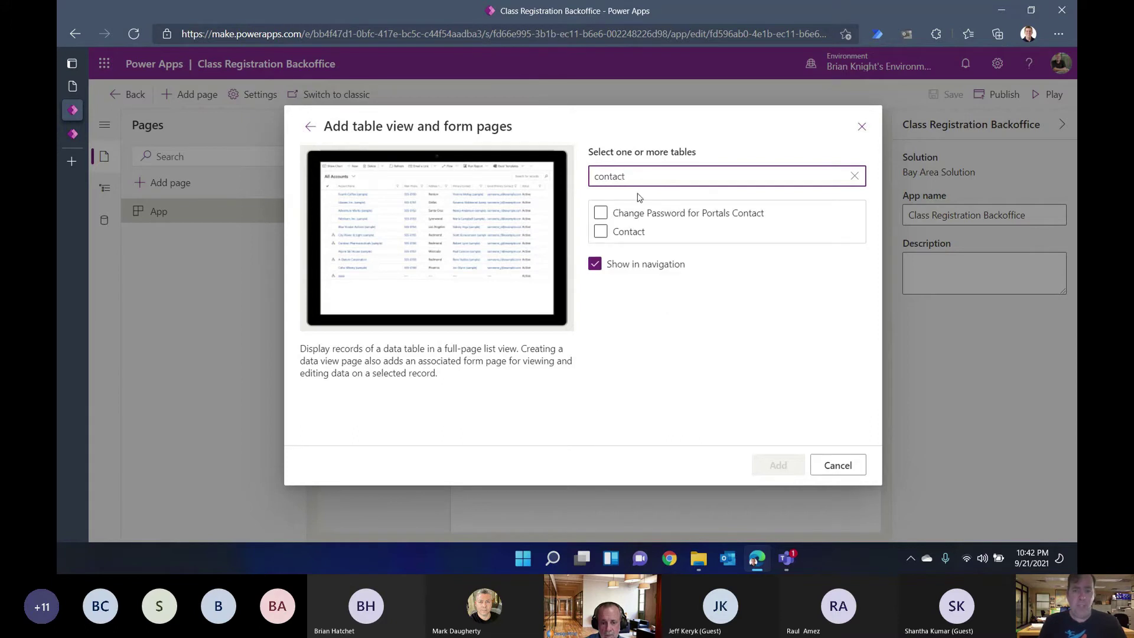
left_click(620, 230)
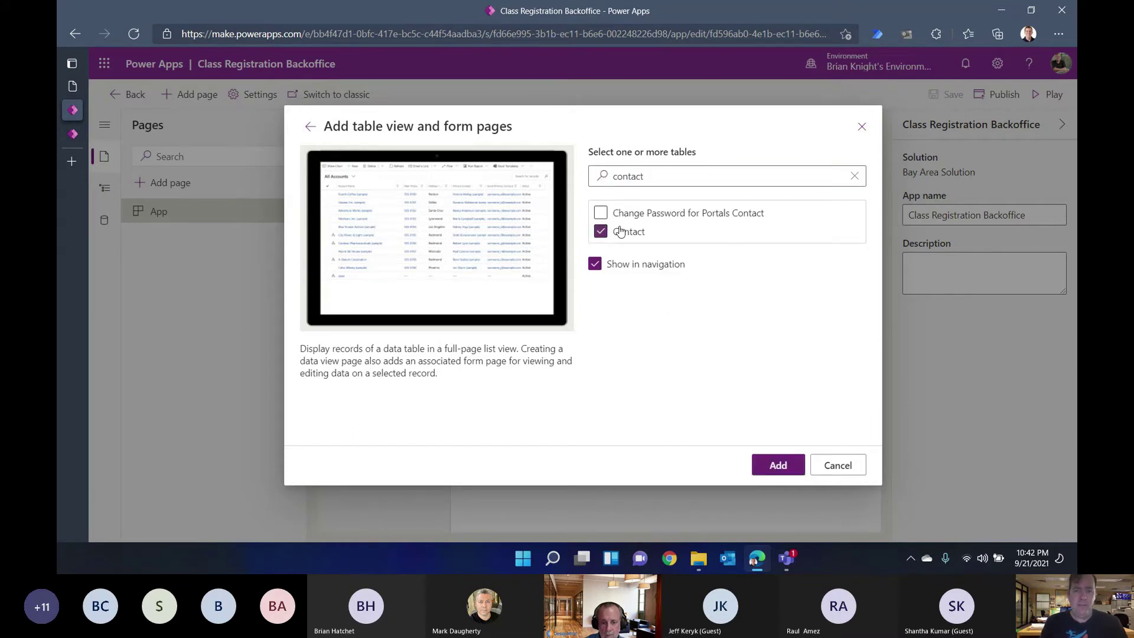
double_click(648, 178)
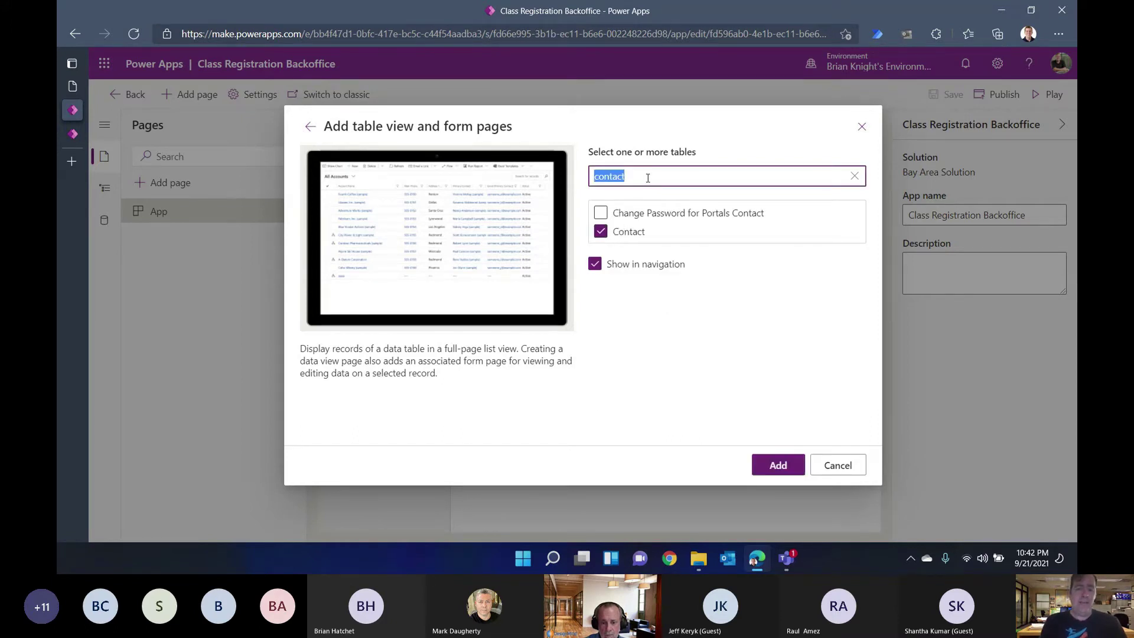
type("class")
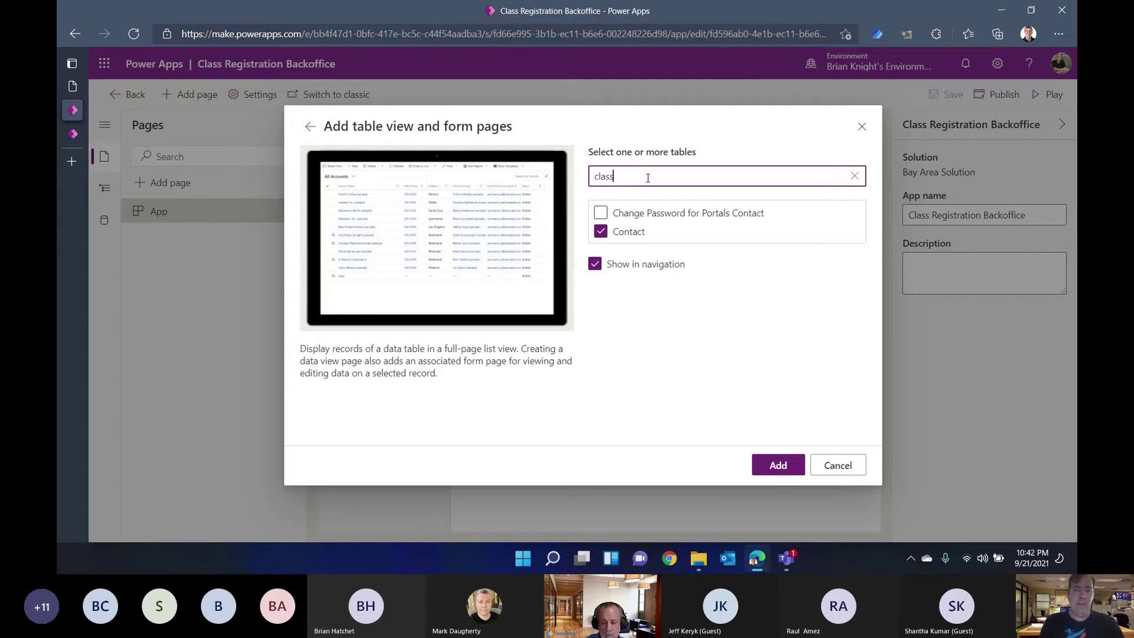
left_click(620, 212)
left_click(621, 232)
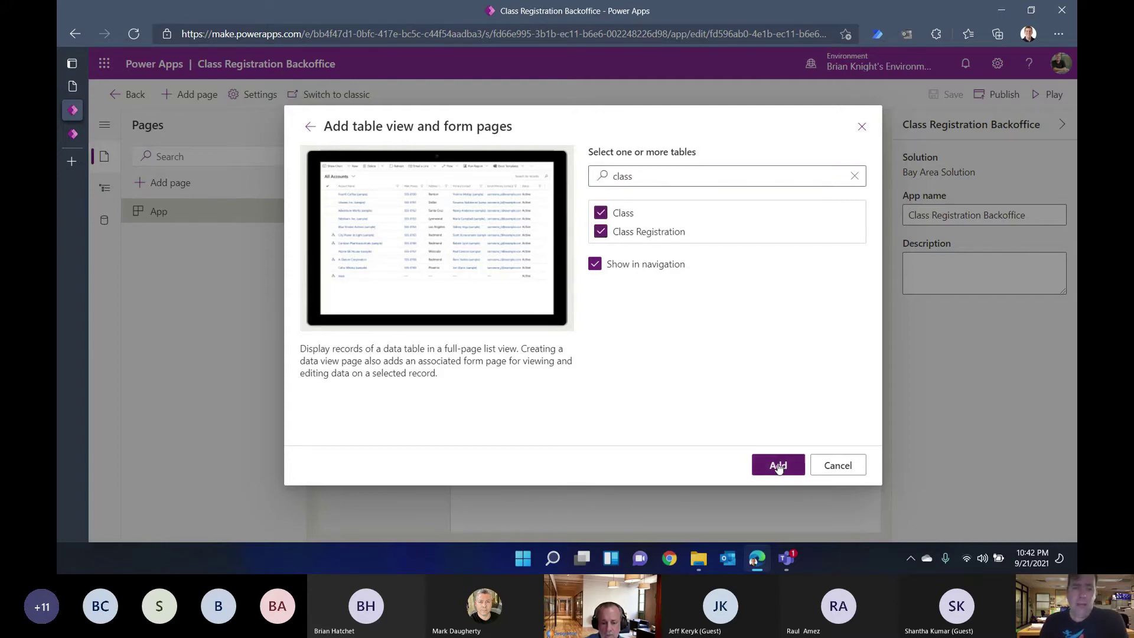
left_click(778, 465)
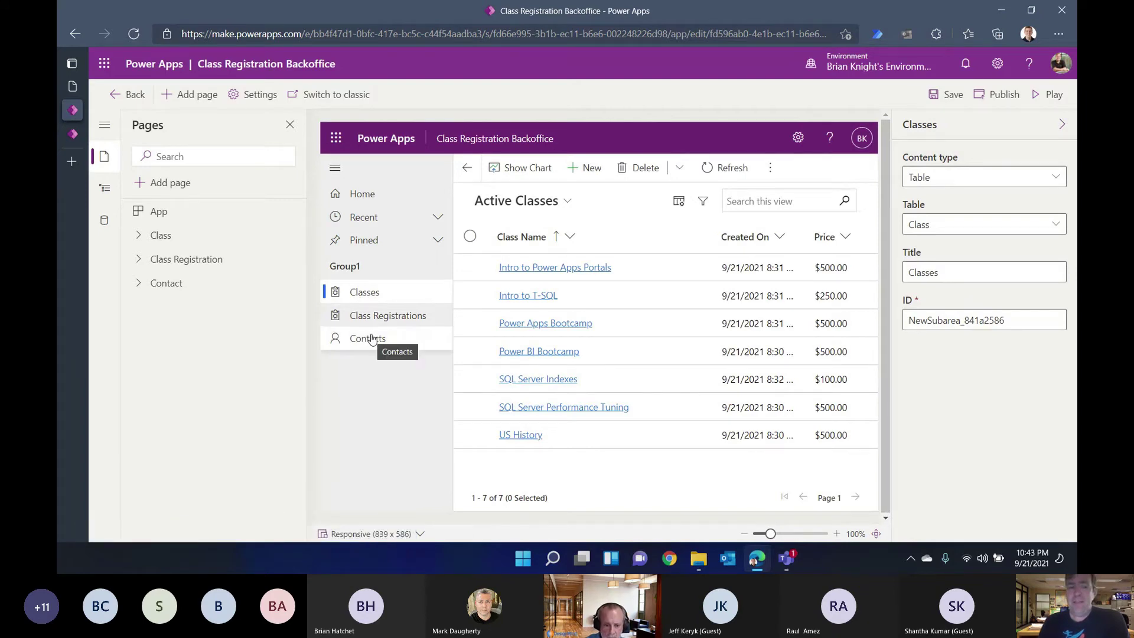
Step: Retitle the Contacts page to 'Students', then save and publish the app
left_click(371, 339)
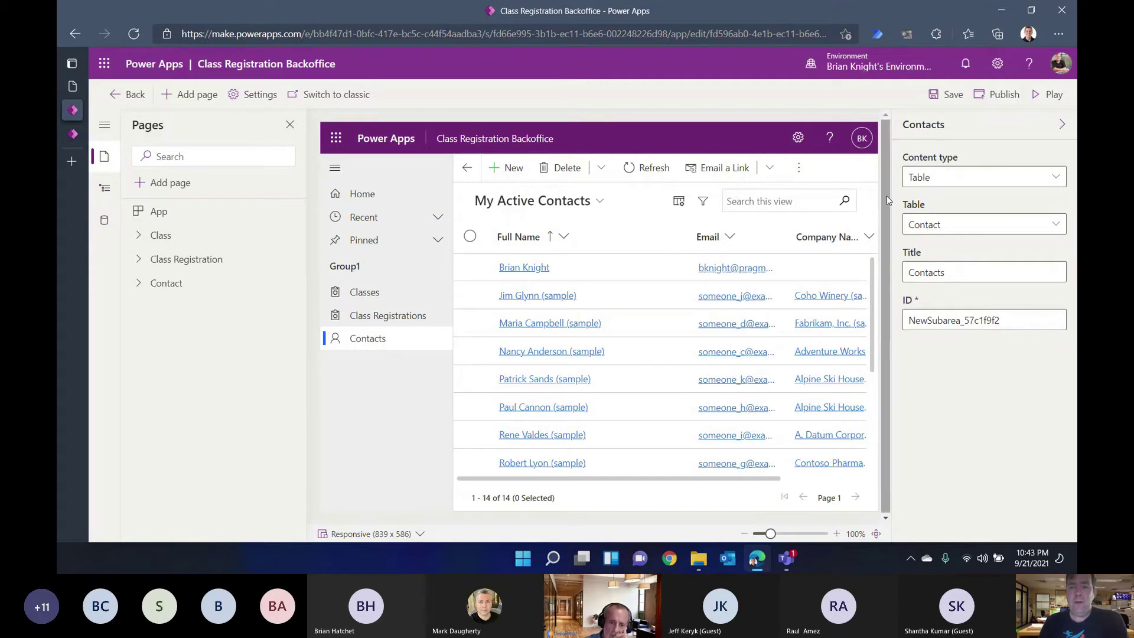
double_click(946, 267)
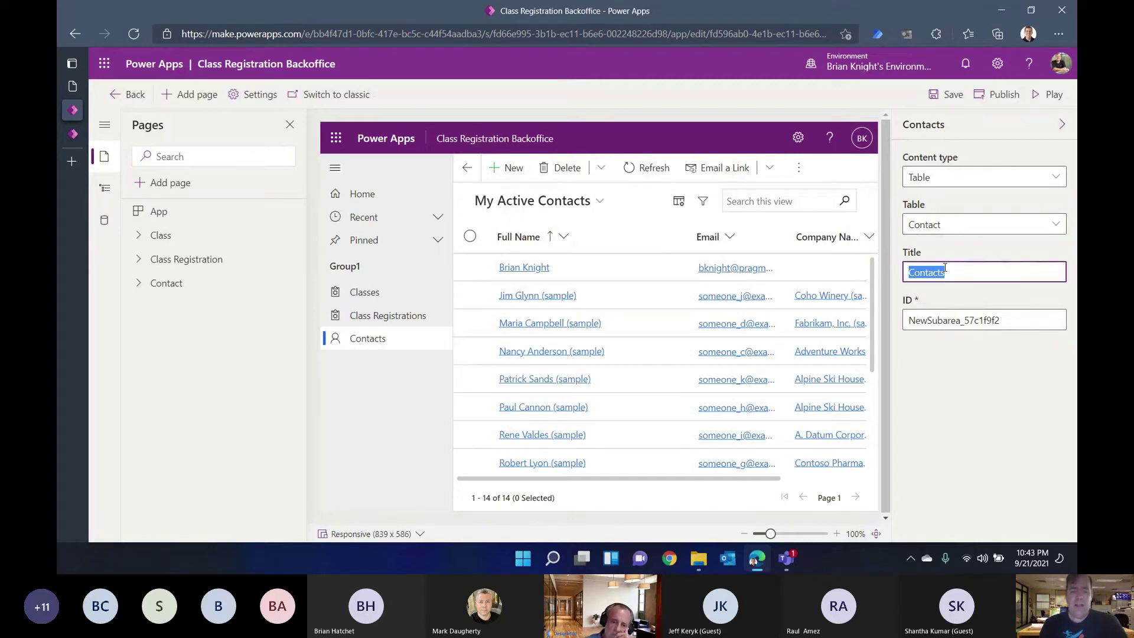
type("Students")
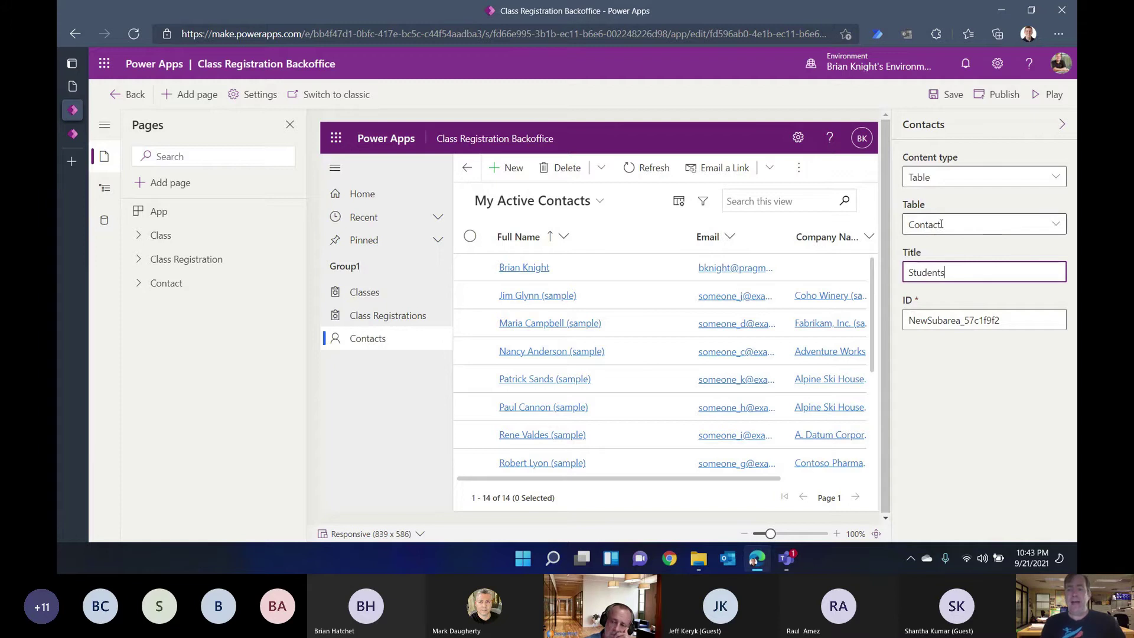
left_click_drag(953, 277, 897, 282)
left_click(940, 404)
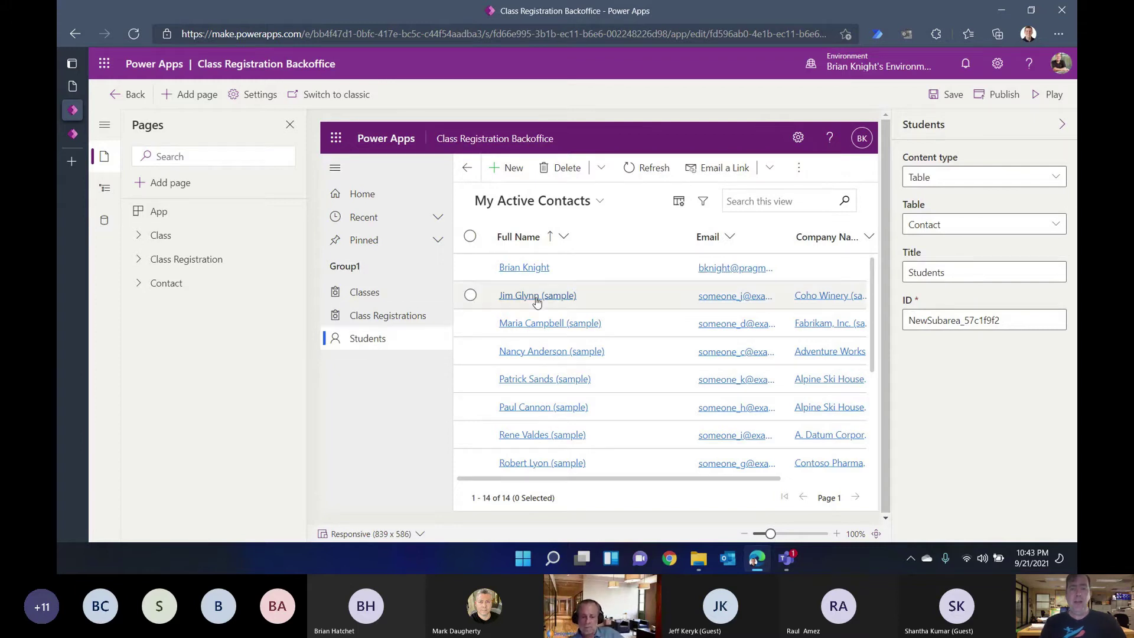
left_click(942, 99)
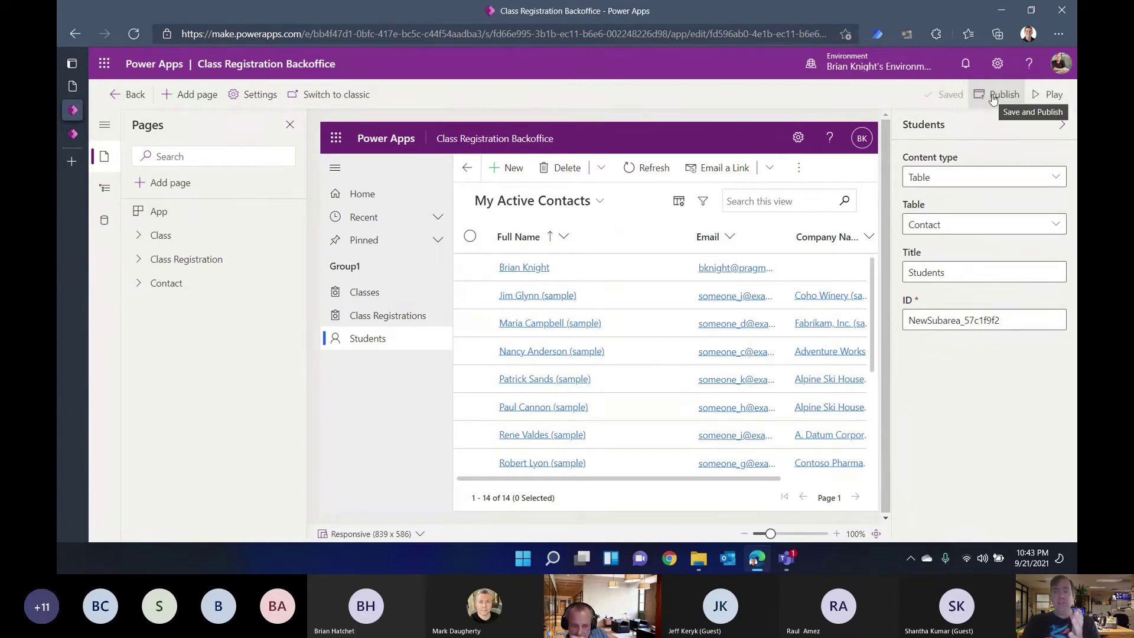
left_click(1001, 97)
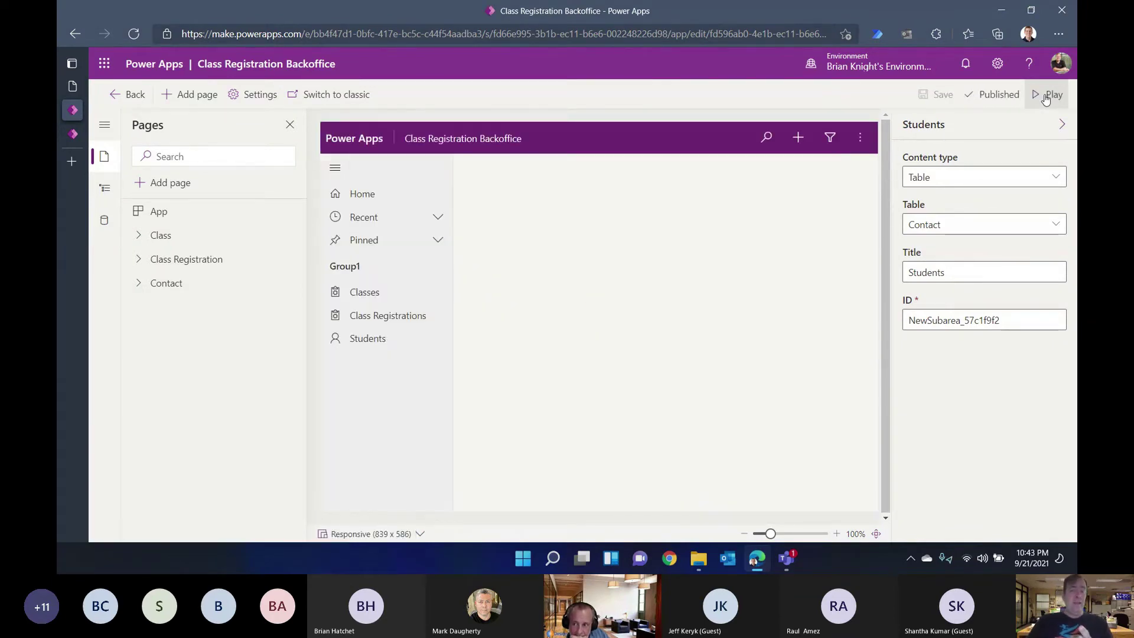
Step: Play the app, view several class records, then open the empty Class Registrations list
left_click(1047, 96)
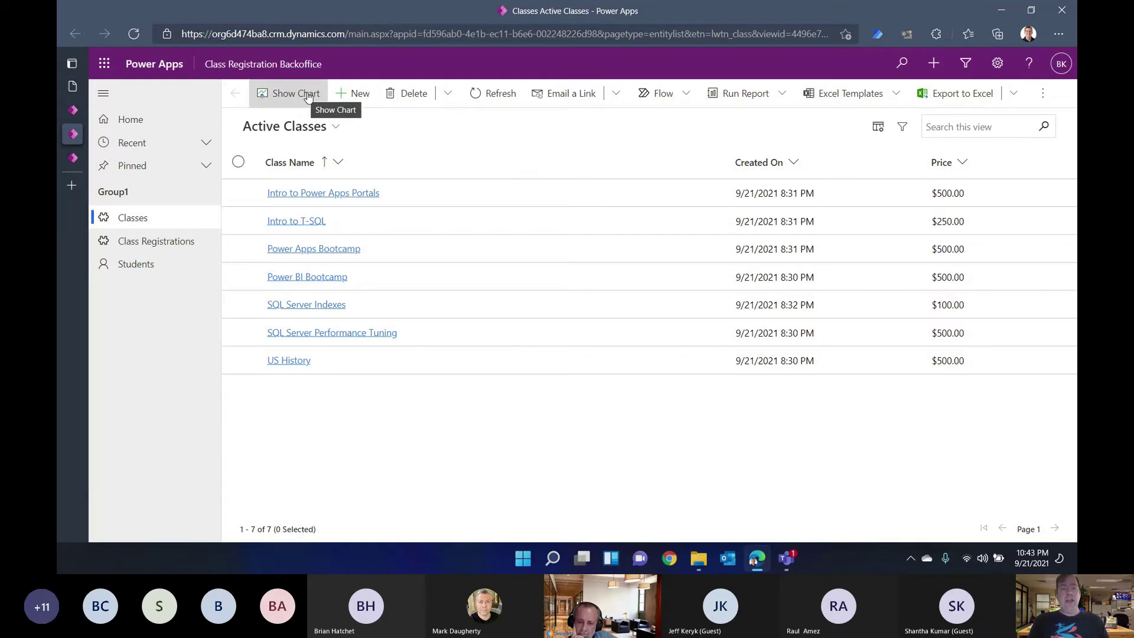
left_click(325, 200)
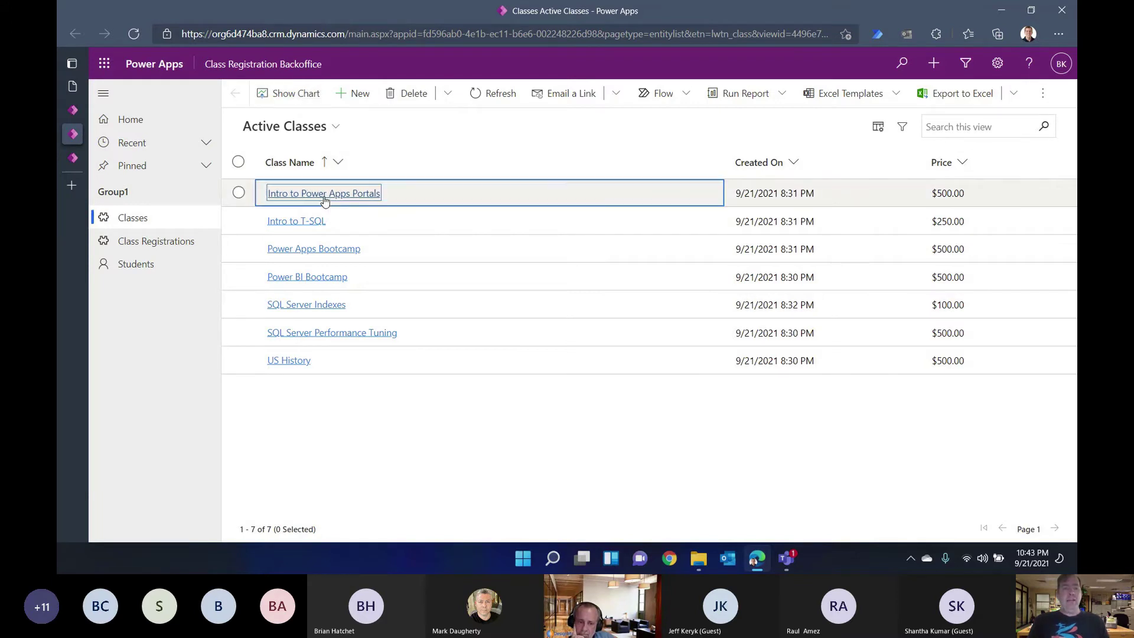
left_click(260, 95)
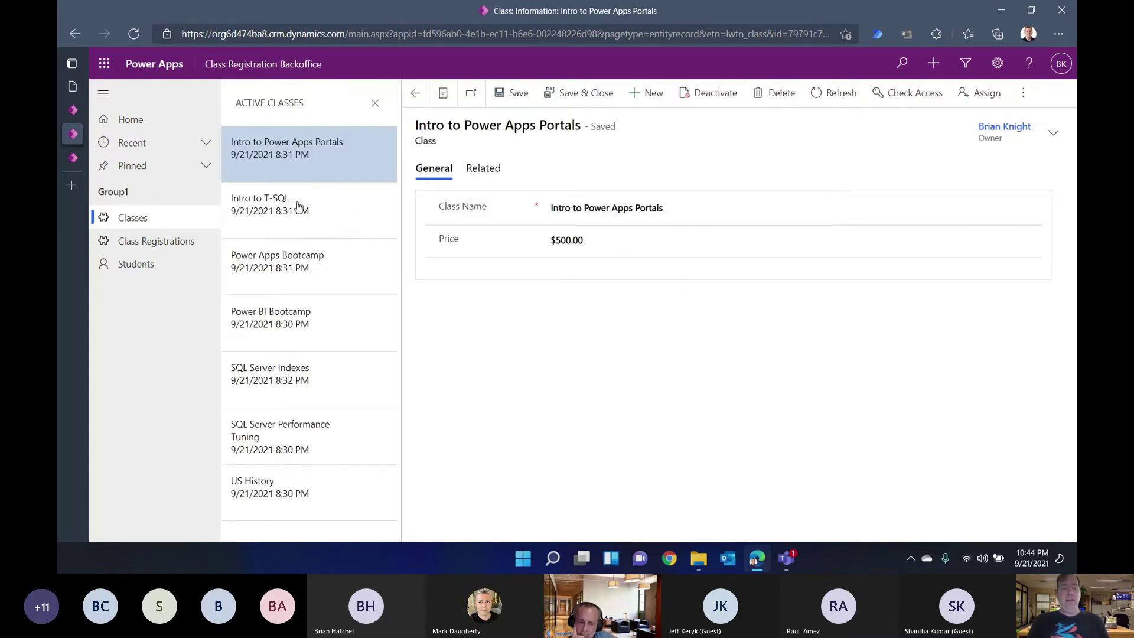
left_click(294, 231)
left_click(291, 288)
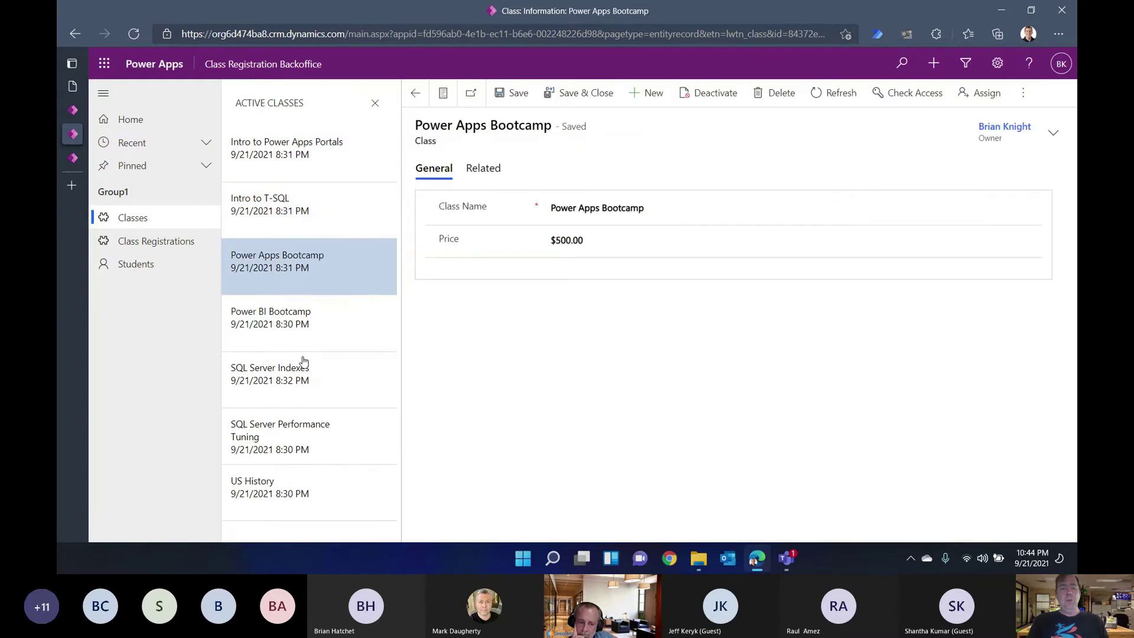
left_click(304, 360)
left_click(140, 224)
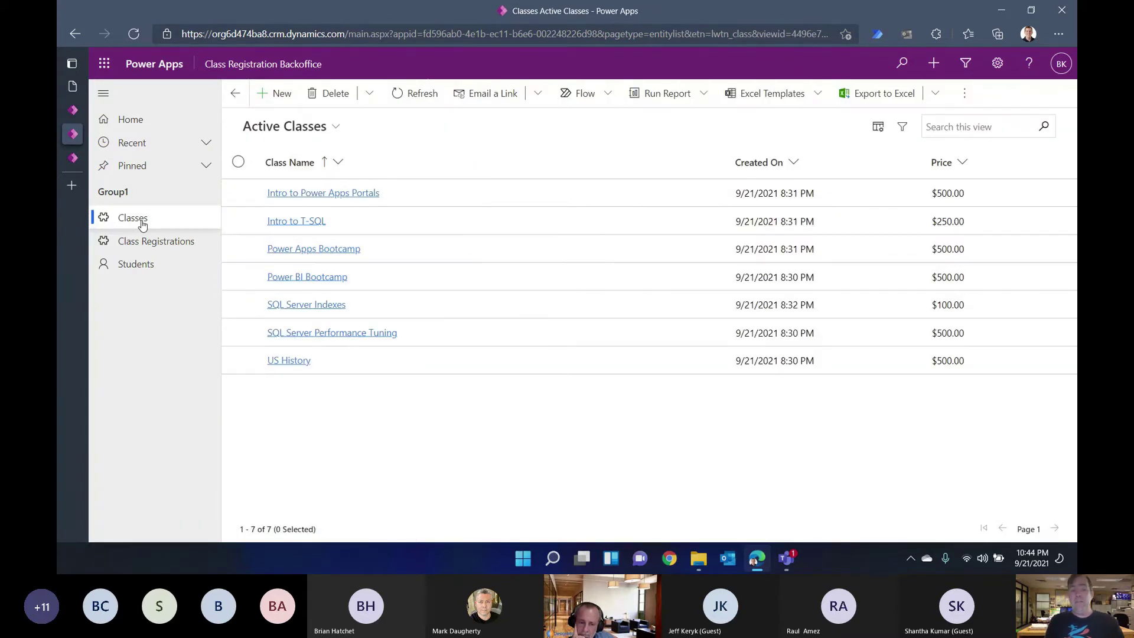
left_click(171, 245)
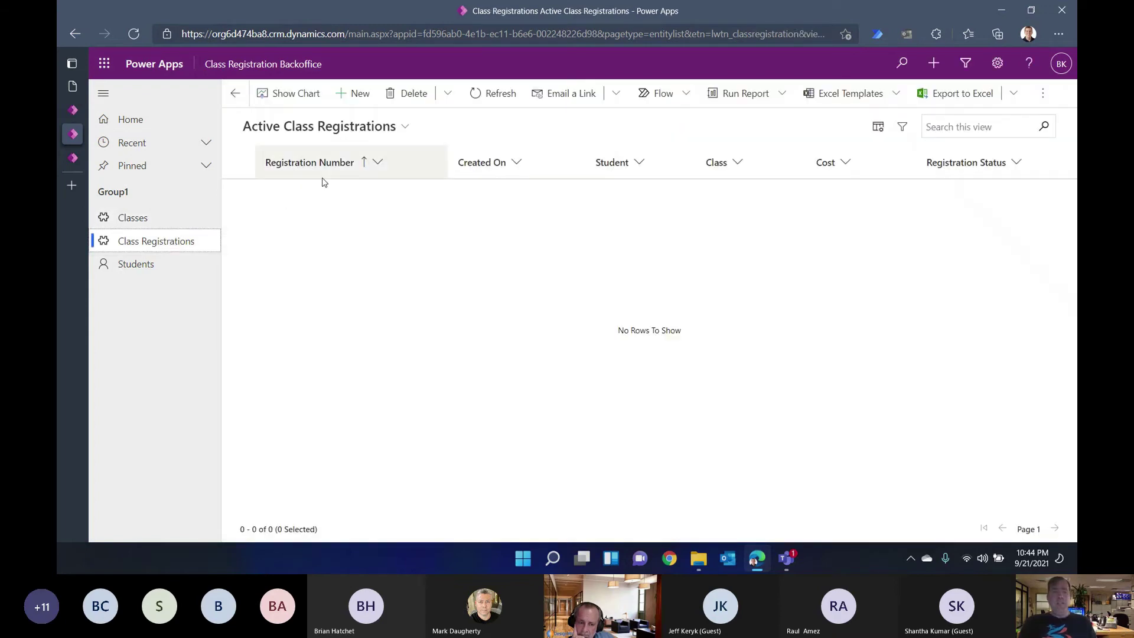
Step: Start a new class registration for SQL Server Indexes with a cost of 4
left_click(355, 93)
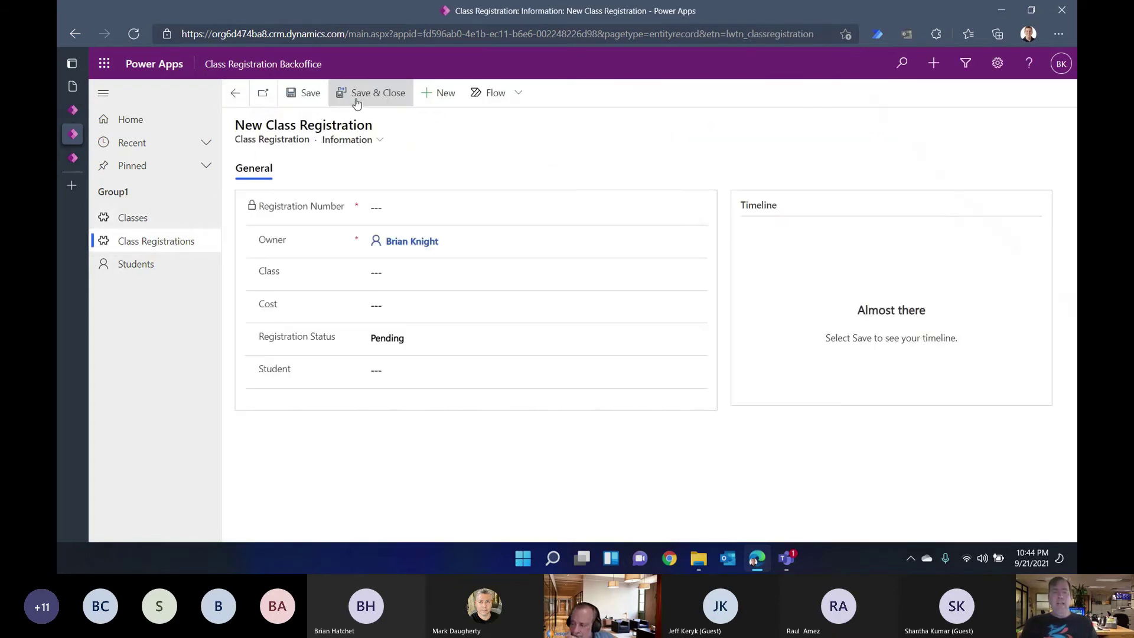
left_click(409, 273)
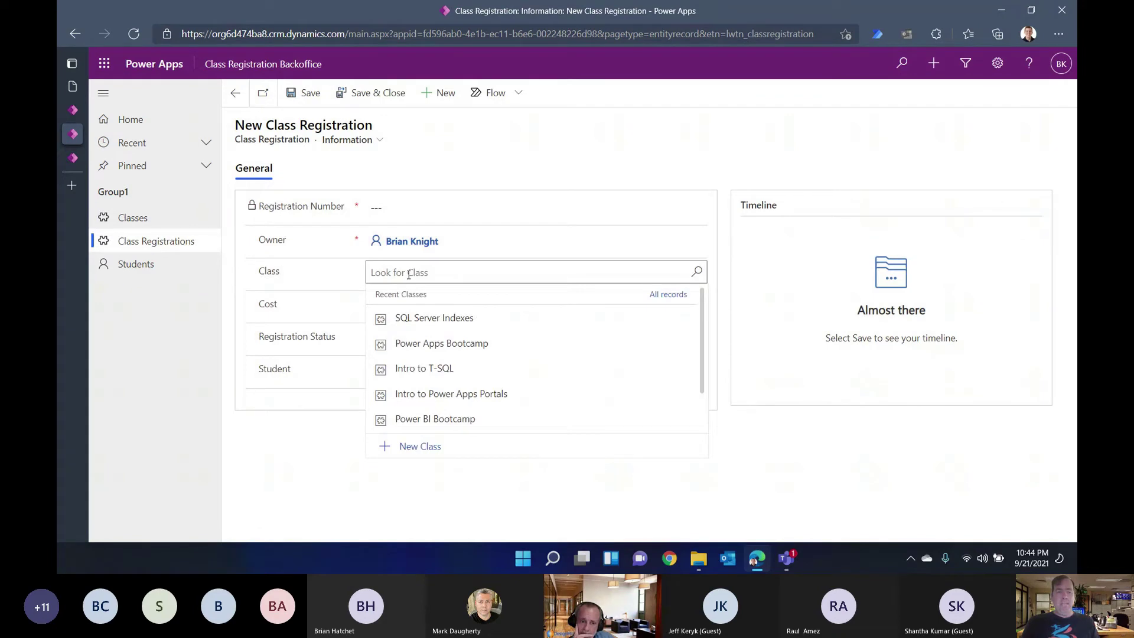
left_click(451, 318)
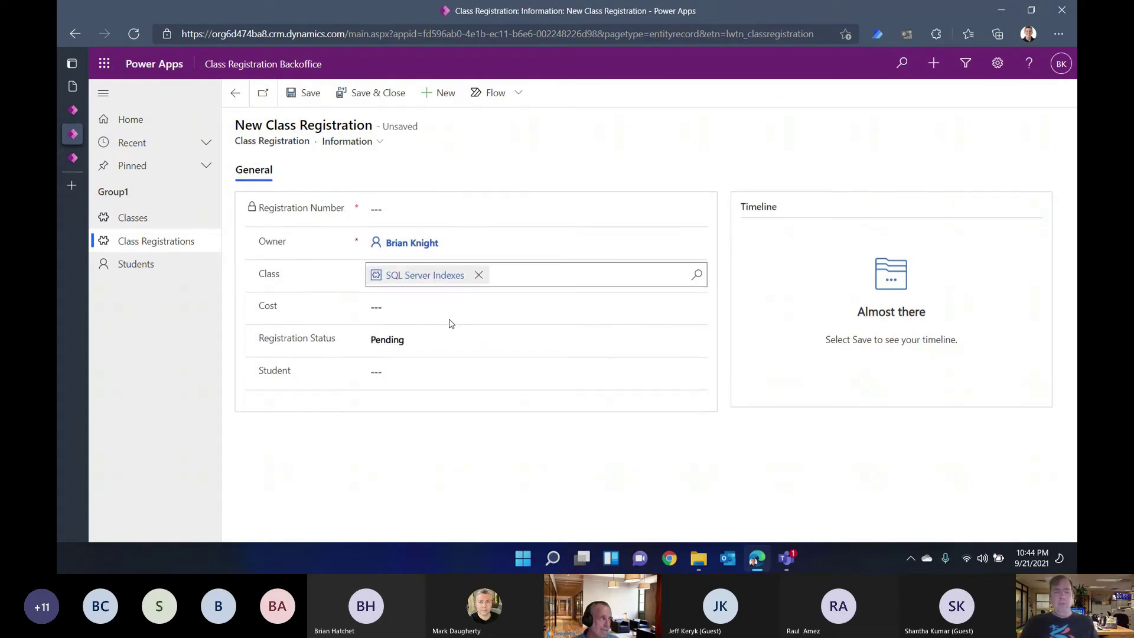
left_click(421, 306)
type("4")
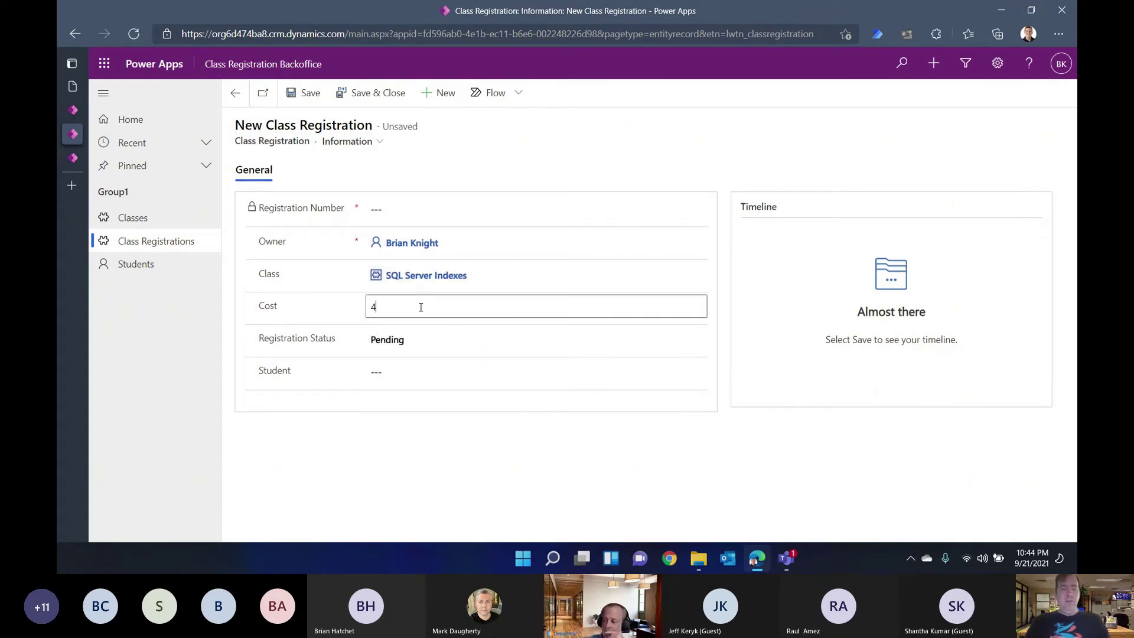
Step: Create a new contact with first and last name as the student, then save the registration
left_click(406, 371)
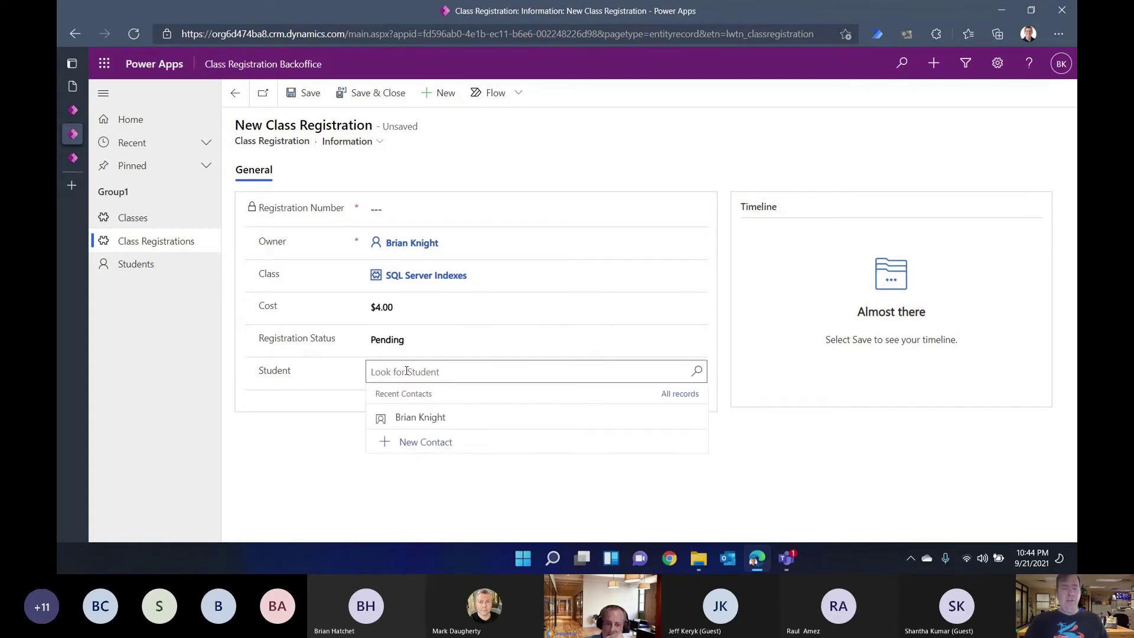
left_click(412, 418)
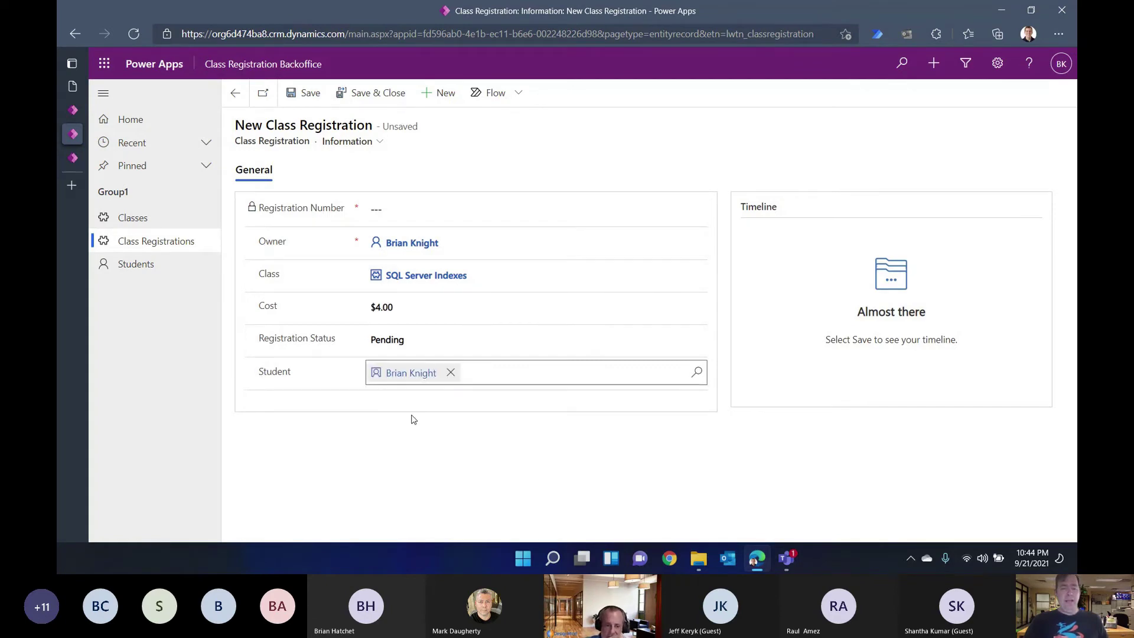
left_click(451, 372)
left_click(432, 374)
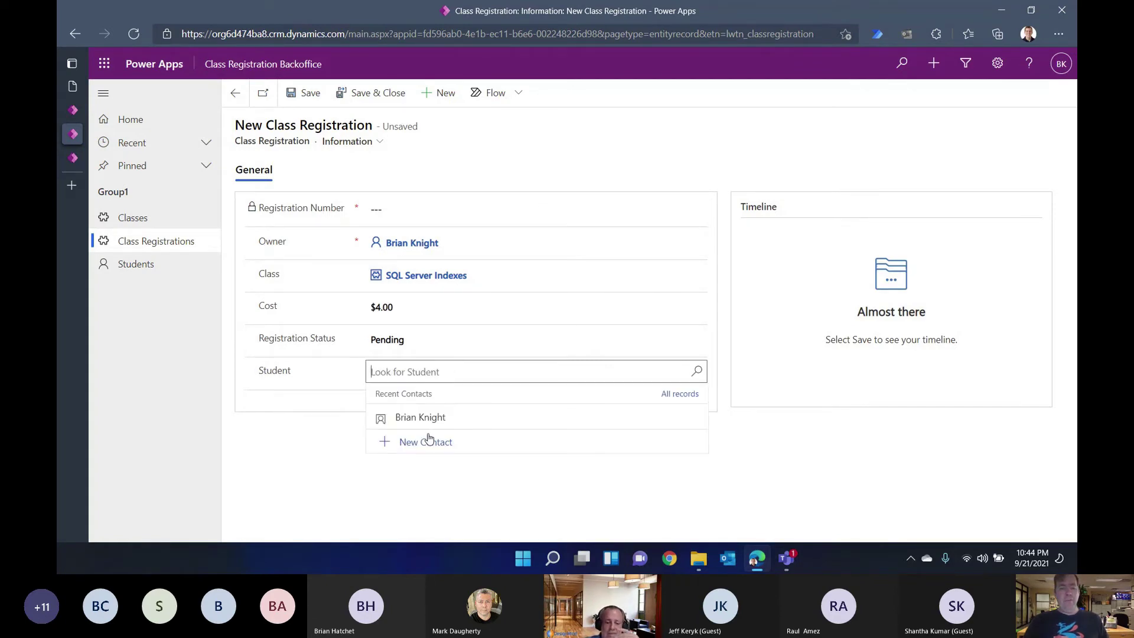
left_click(425, 442)
left_click(899, 136)
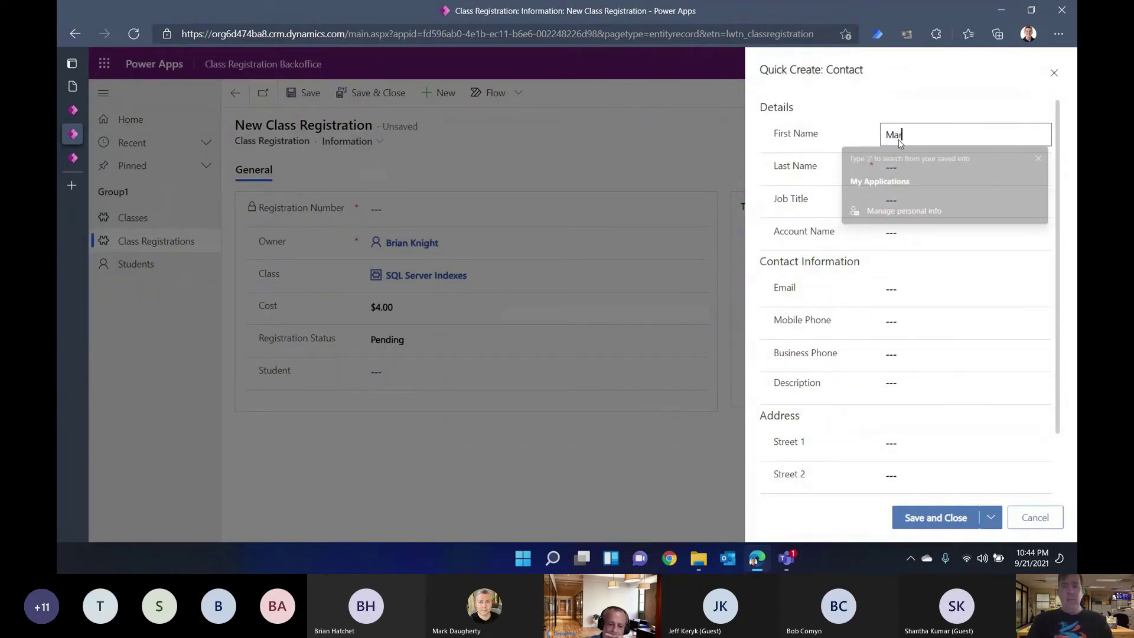
key("Tab")
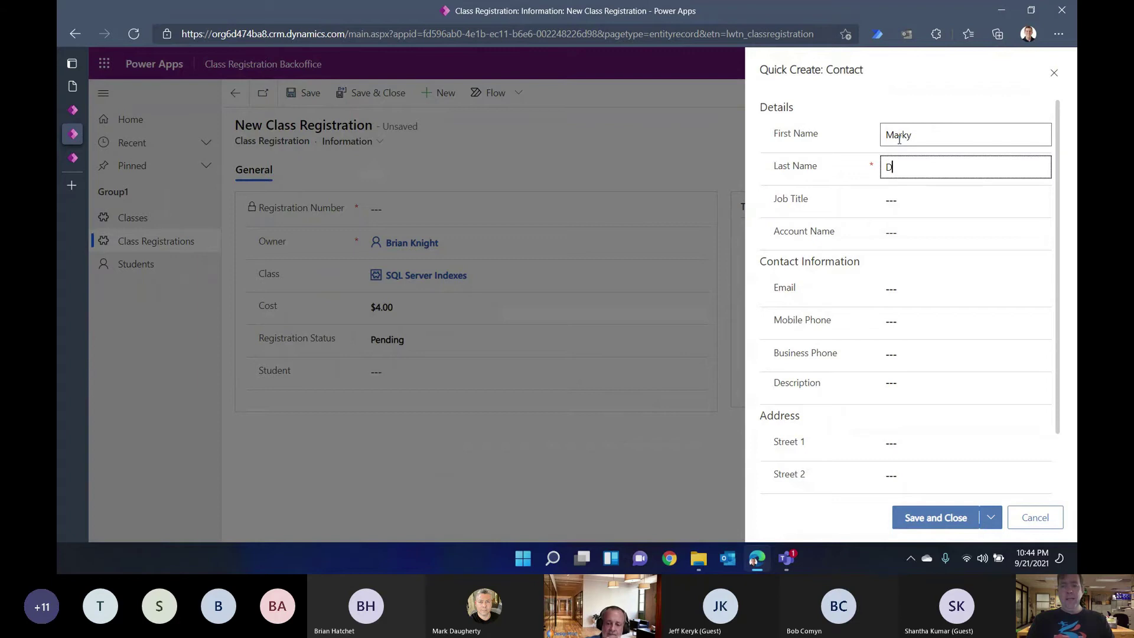
left_click(956, 520)
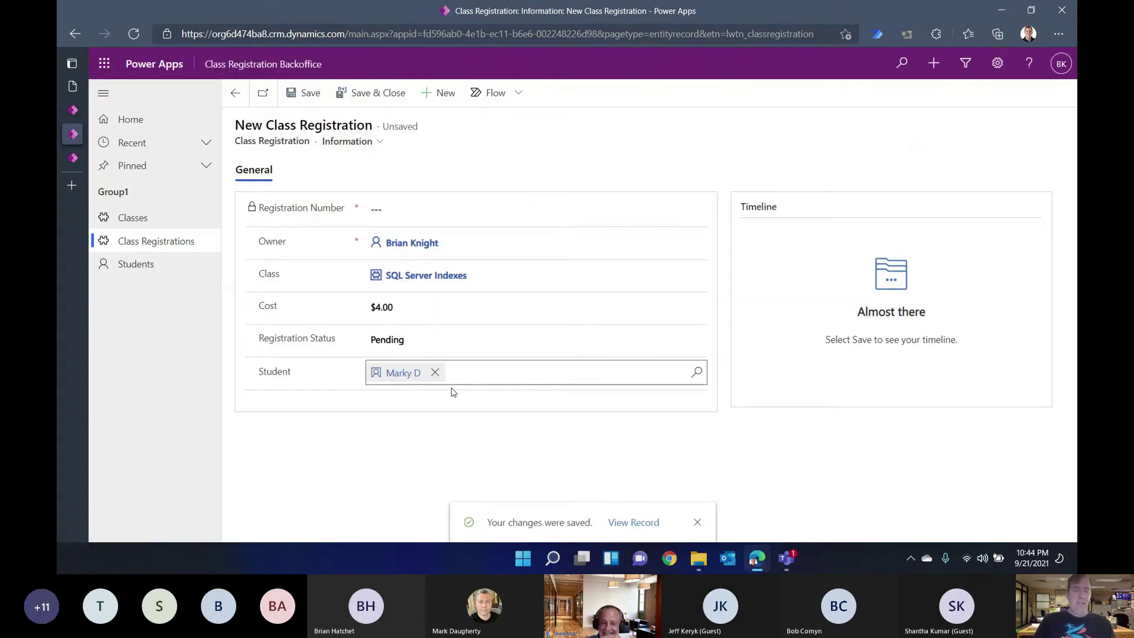
left_click(299, 94)
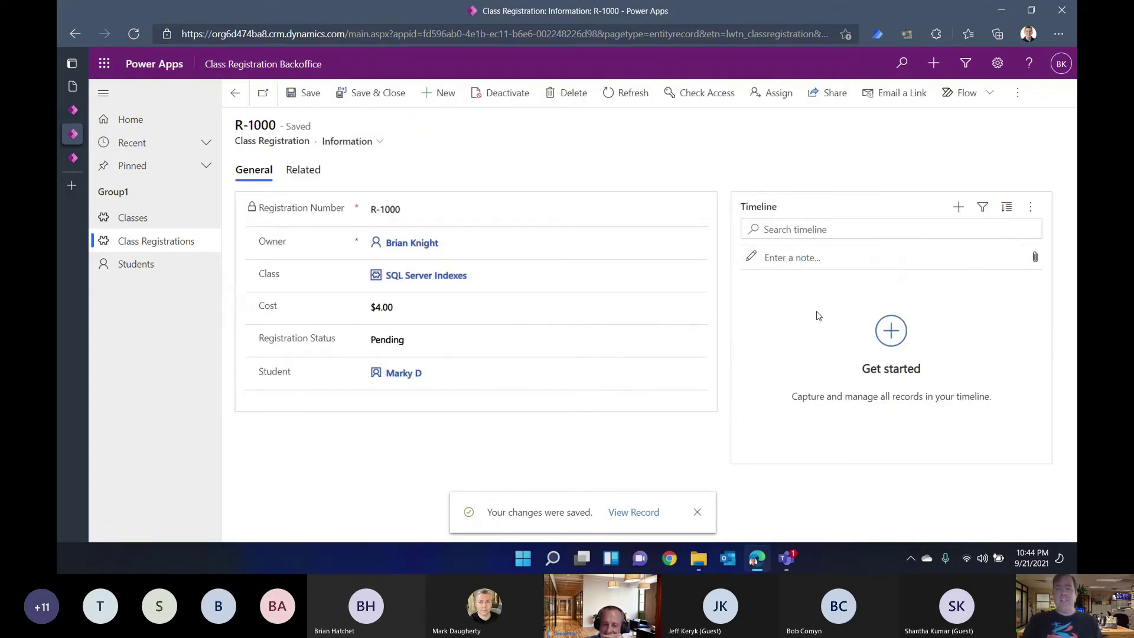
Step: Check the timeline activity options, then view the Class Registrations list and its Export to Excel and extra commands
left_click(959, 207)
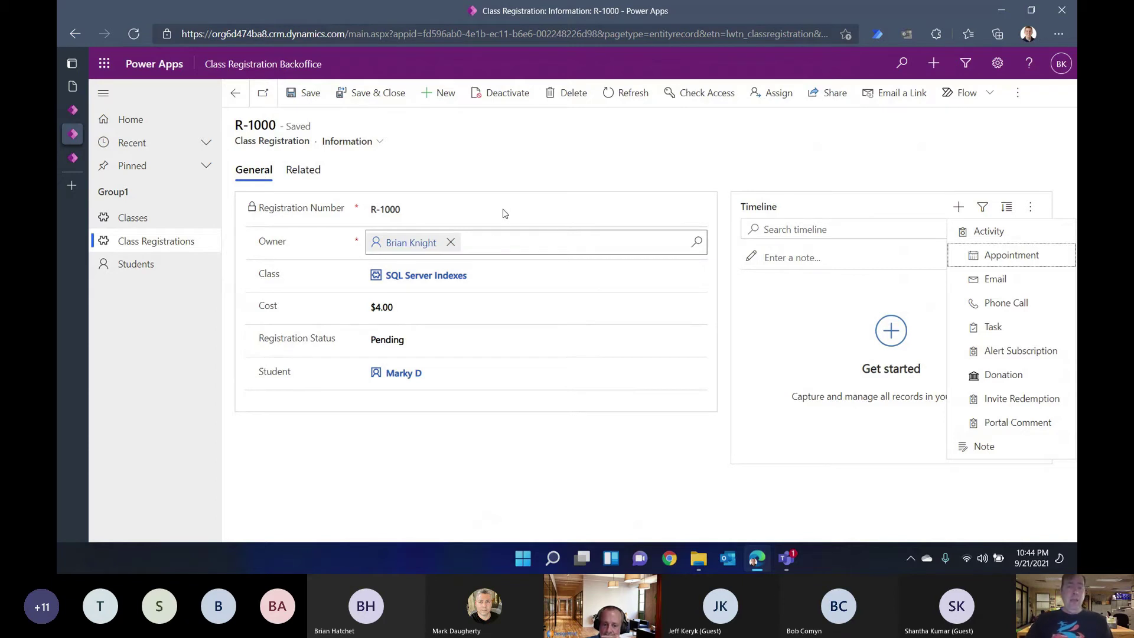
left_click(570, 157)
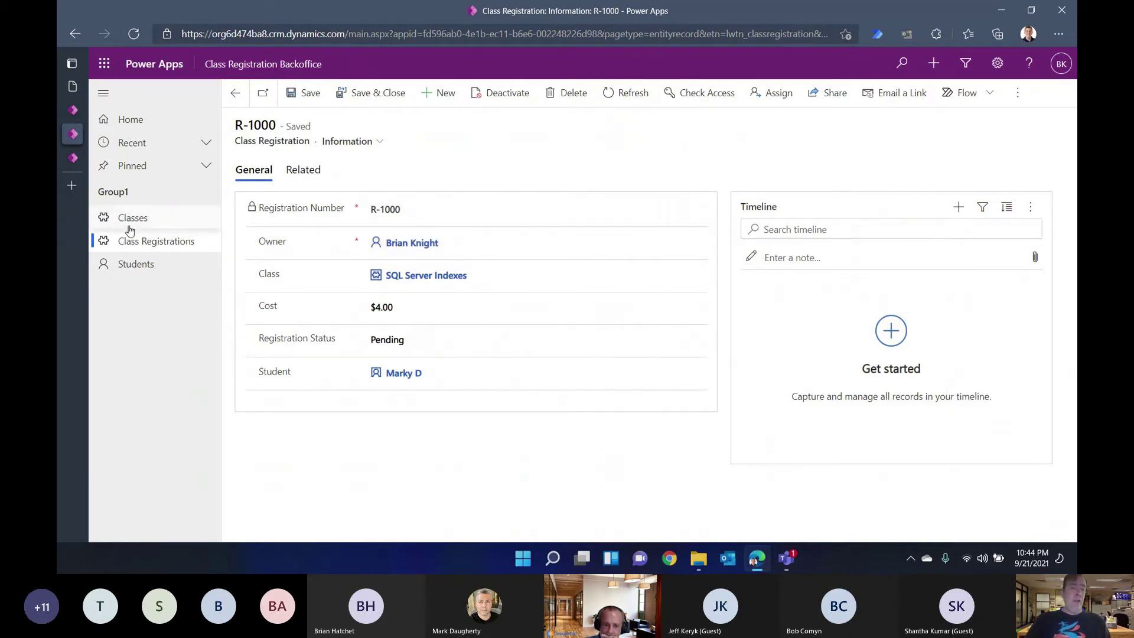
left_click(139, 243)
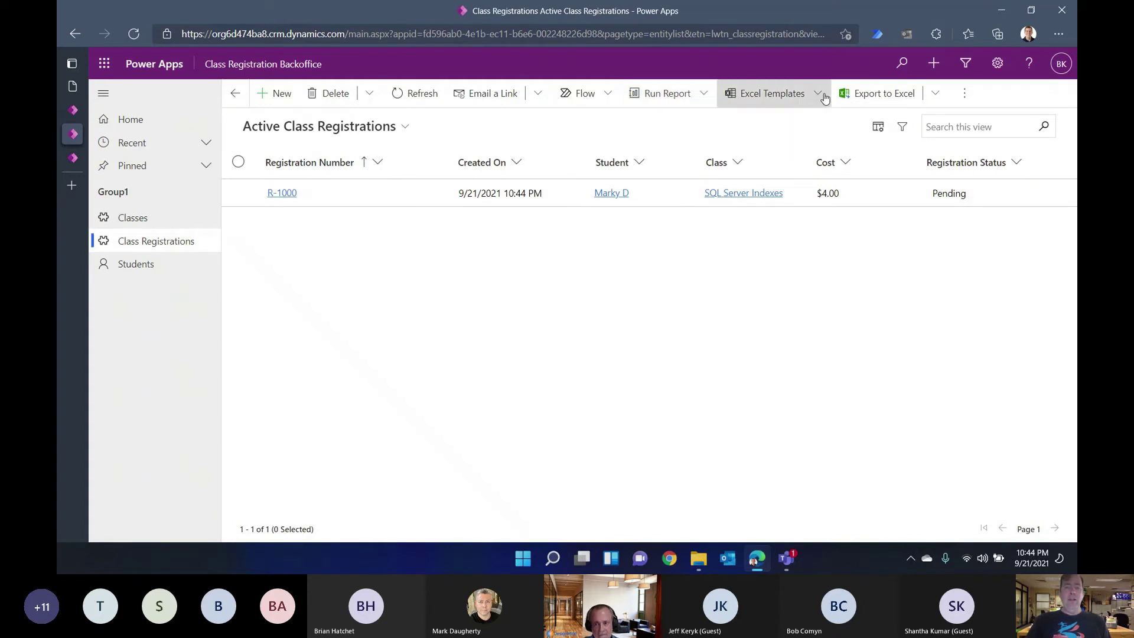
left_click(934, 96)
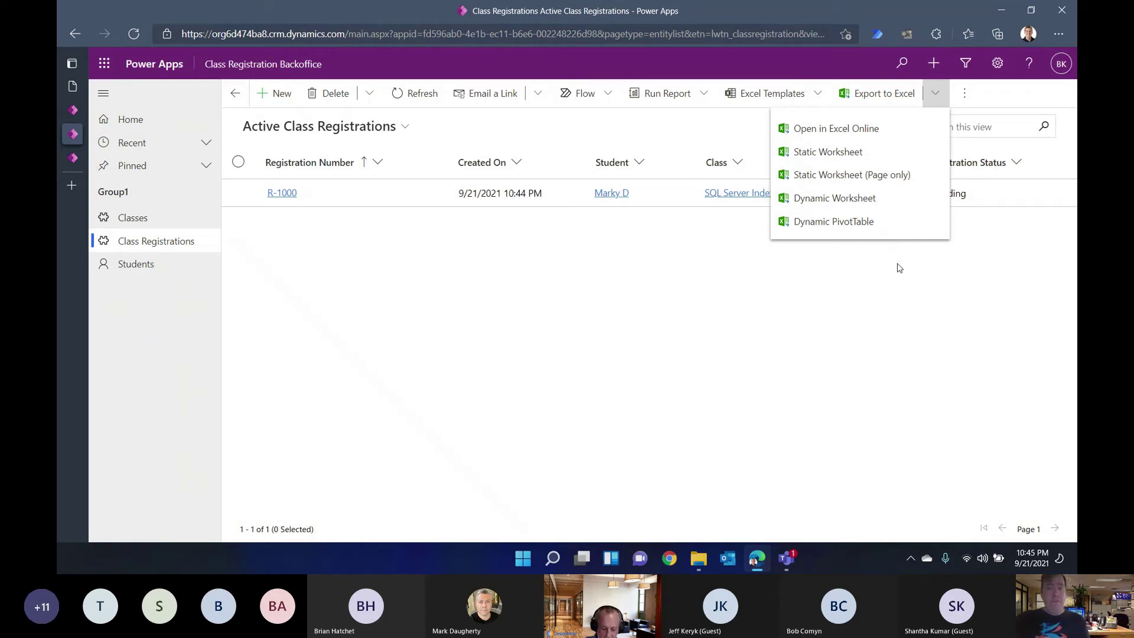
left_click(963, 94)
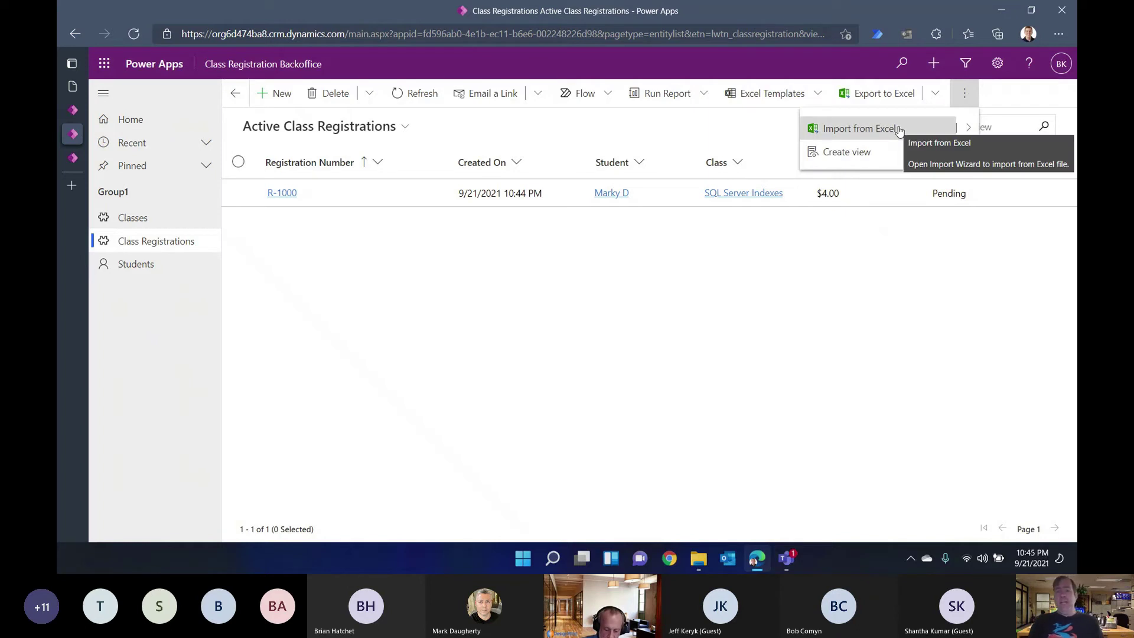
left_click(860, 262)
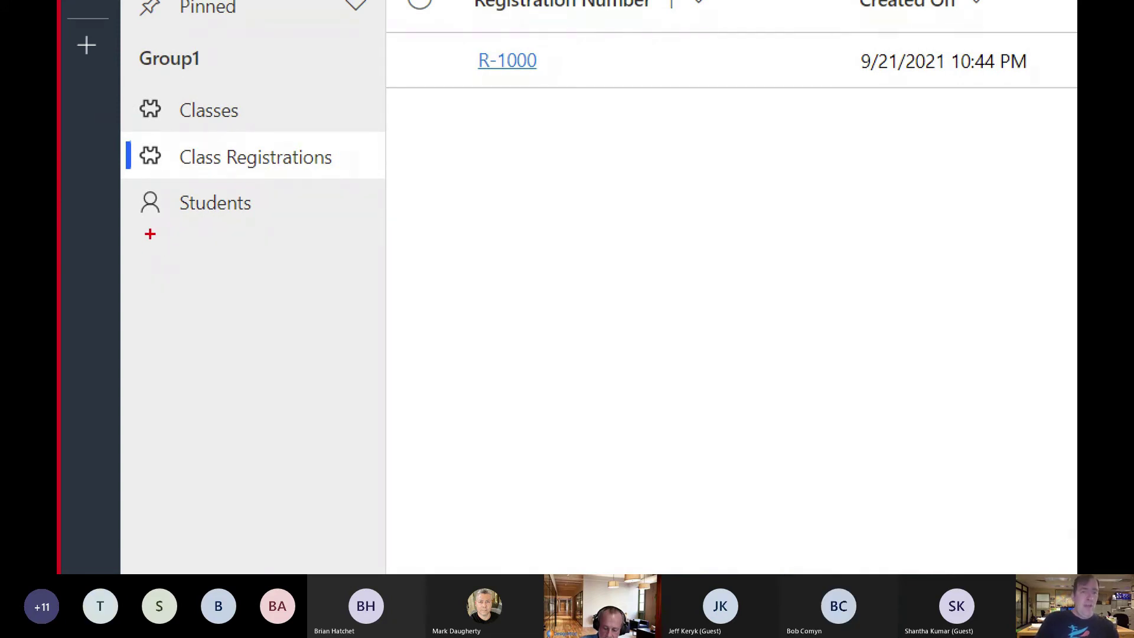
Step: Open registration R-1000 and view its Registration Status choices
type("SQL Server T")
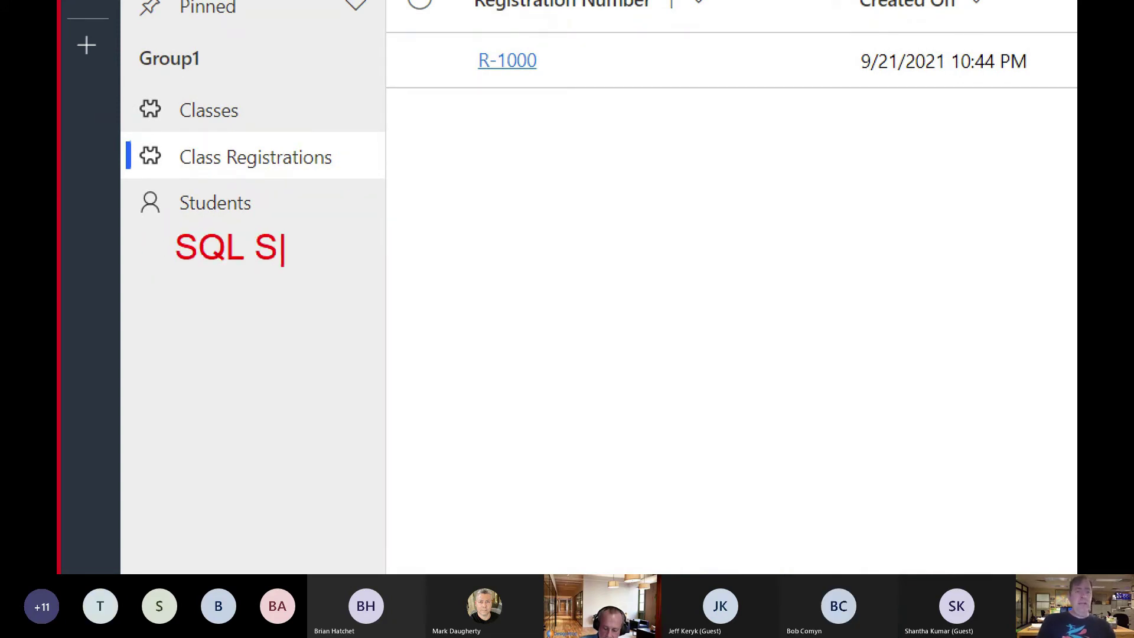
type("able")
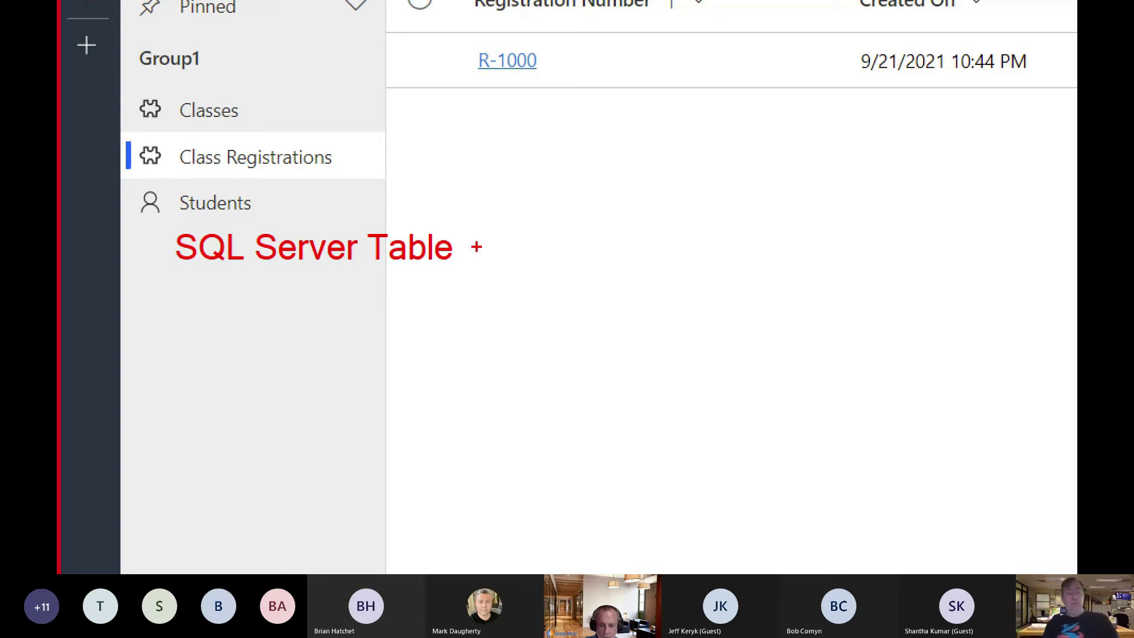
key("Escape")
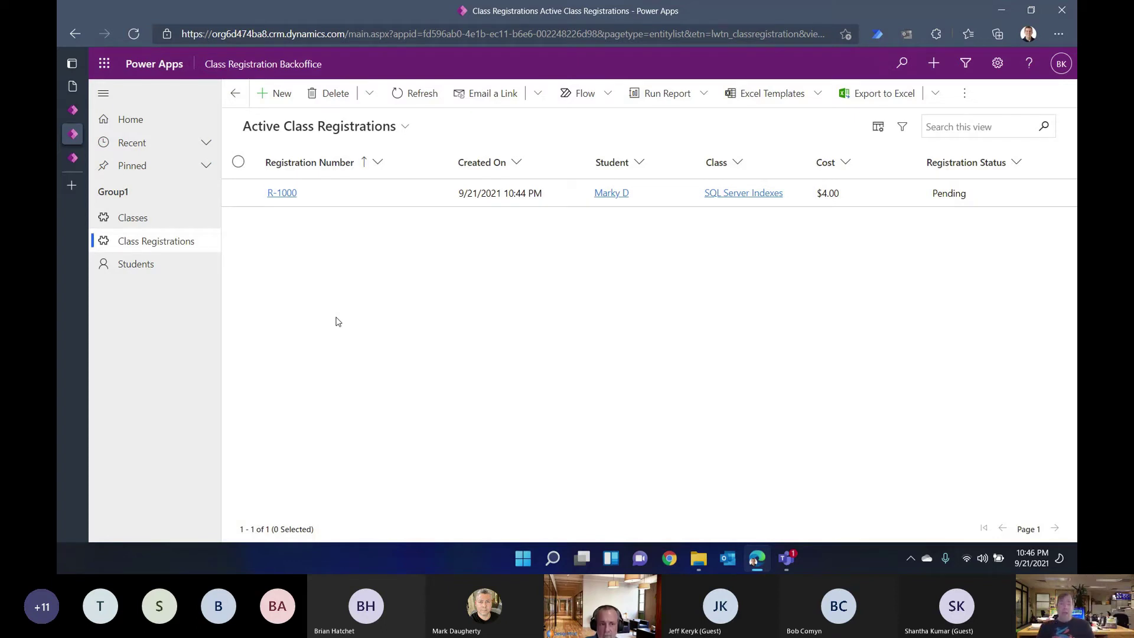
left_click(282, 194)
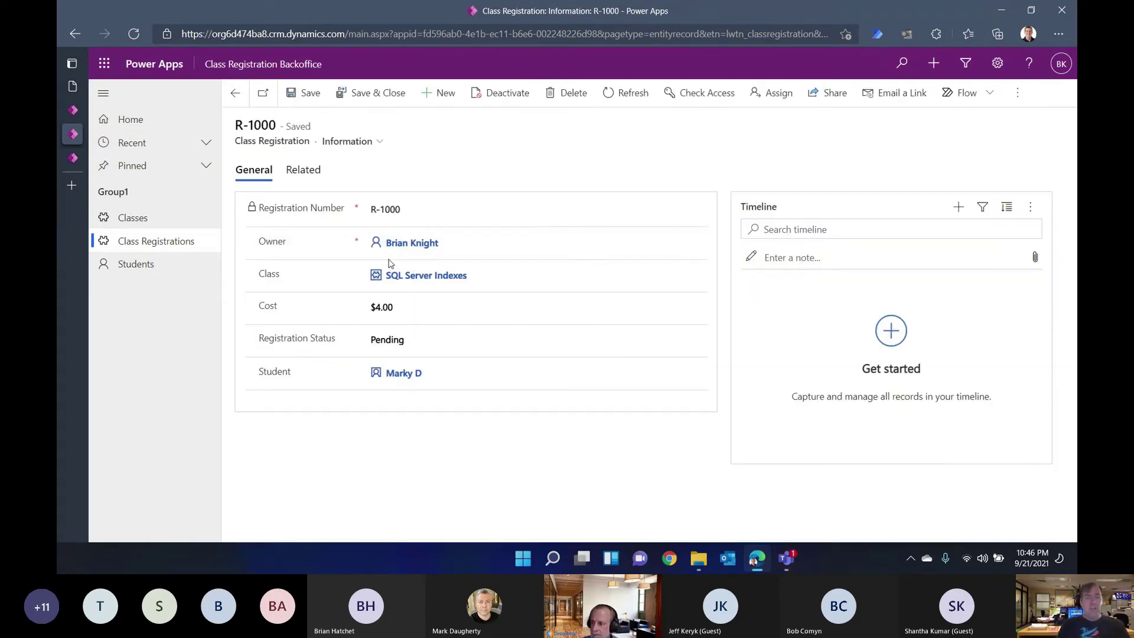
left_click(446, 345)
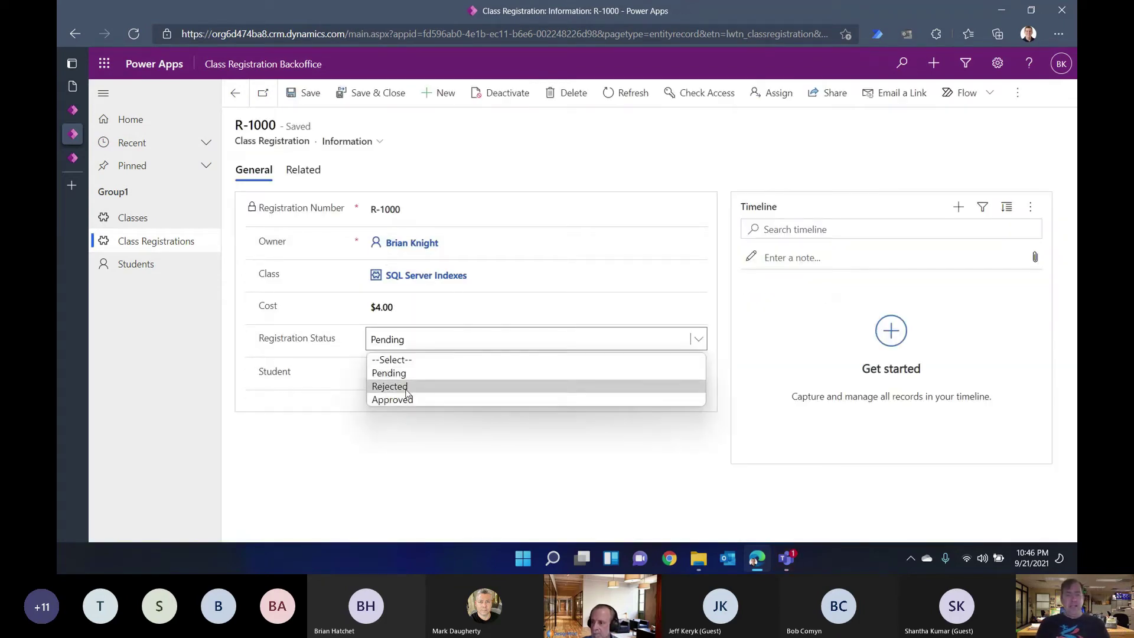
left_click(455, 491)
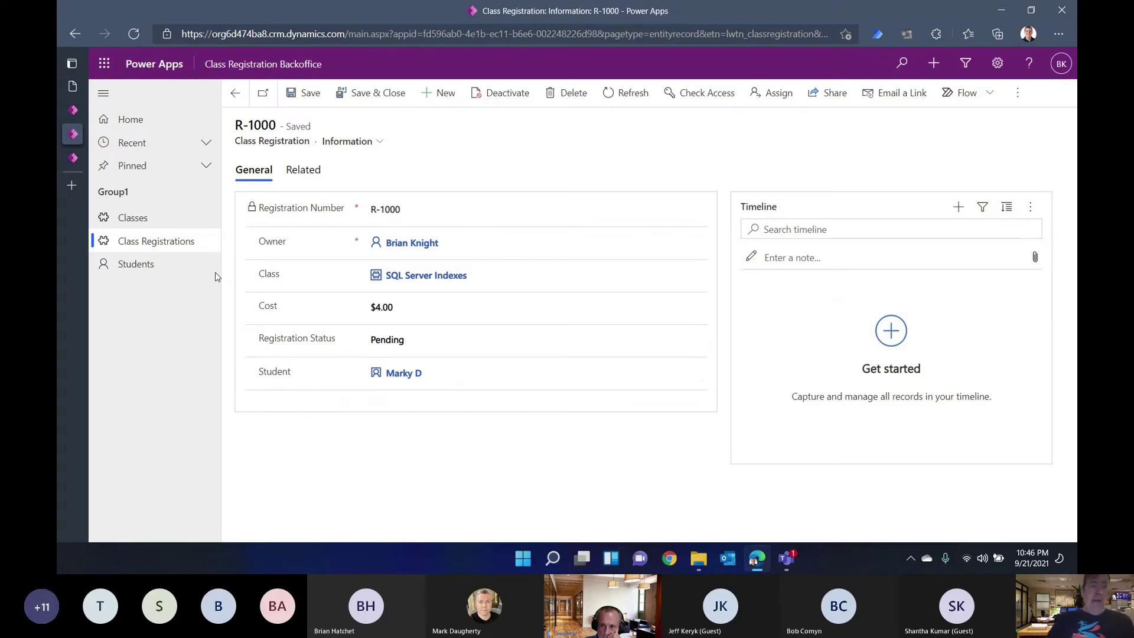
left_click(72, 87)
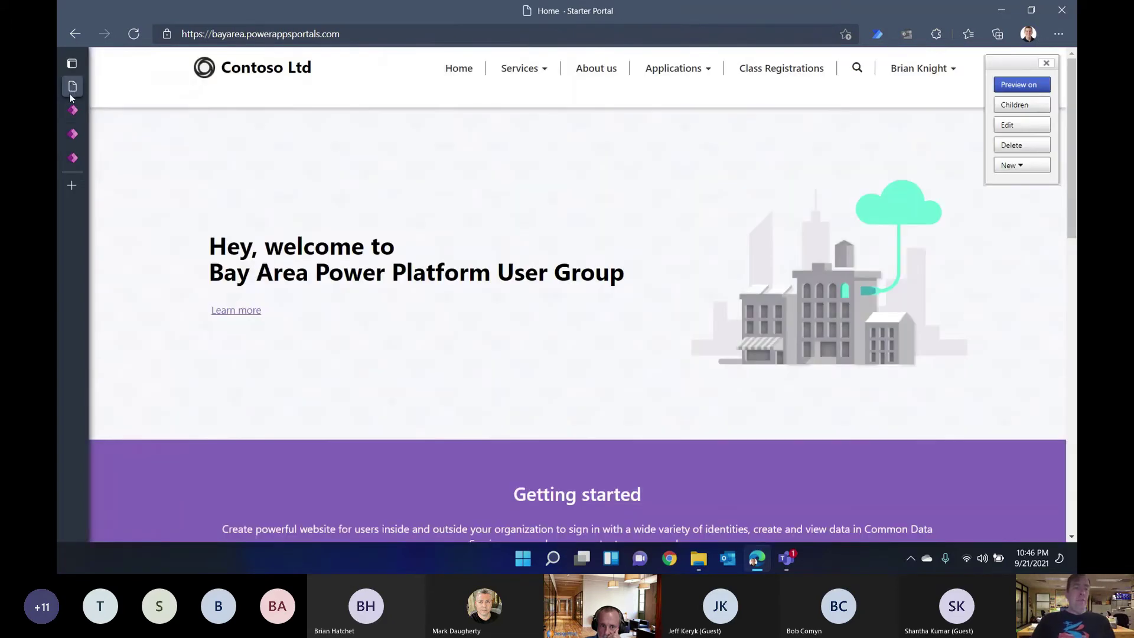
left_click(69, 112)
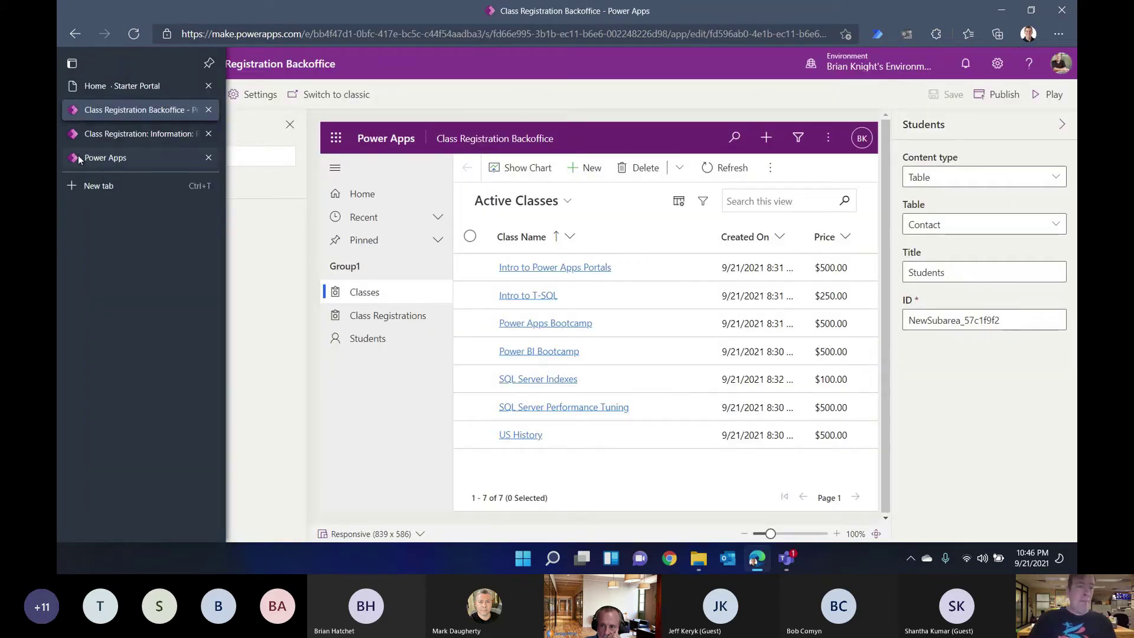
left_click(77, 158)
mouse_move(86, 93)
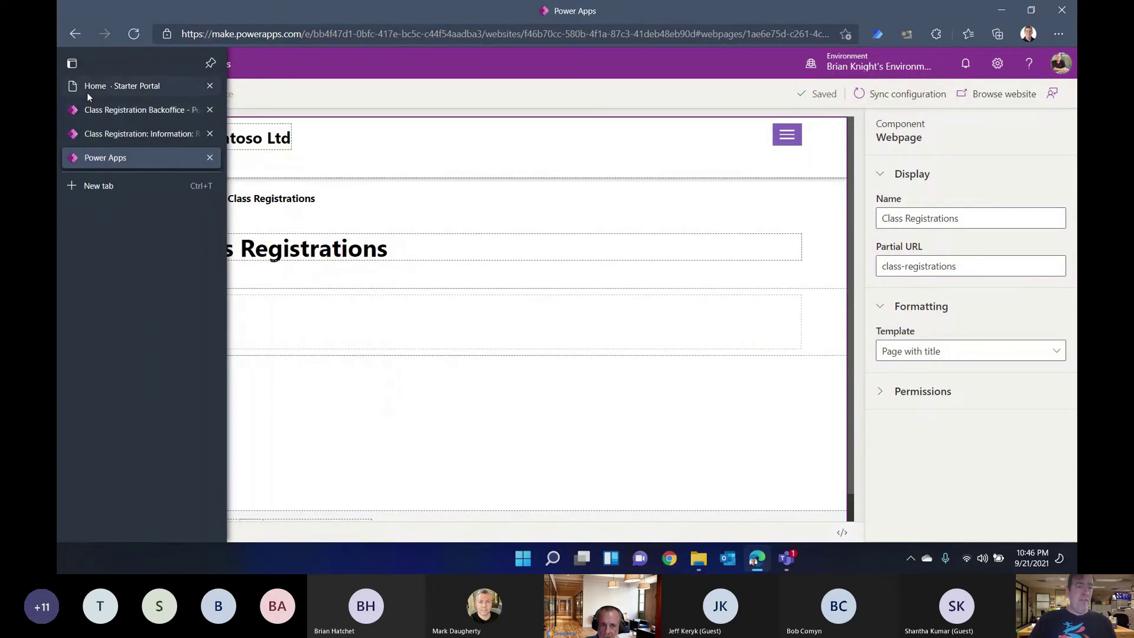
left_click(100, 126)
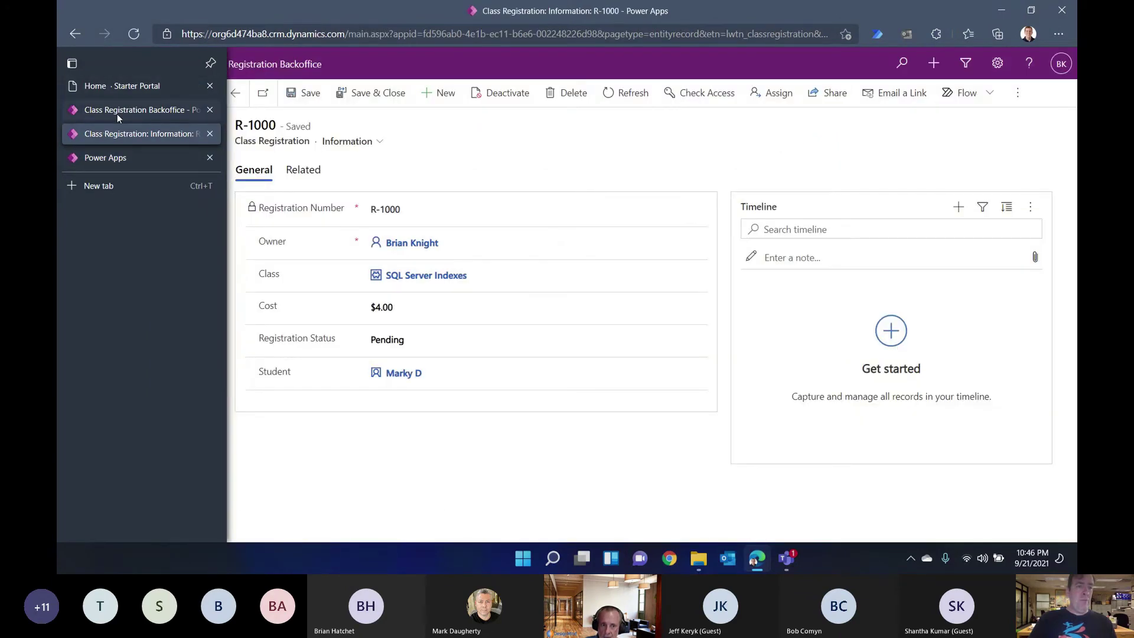
left_click(118, 113)
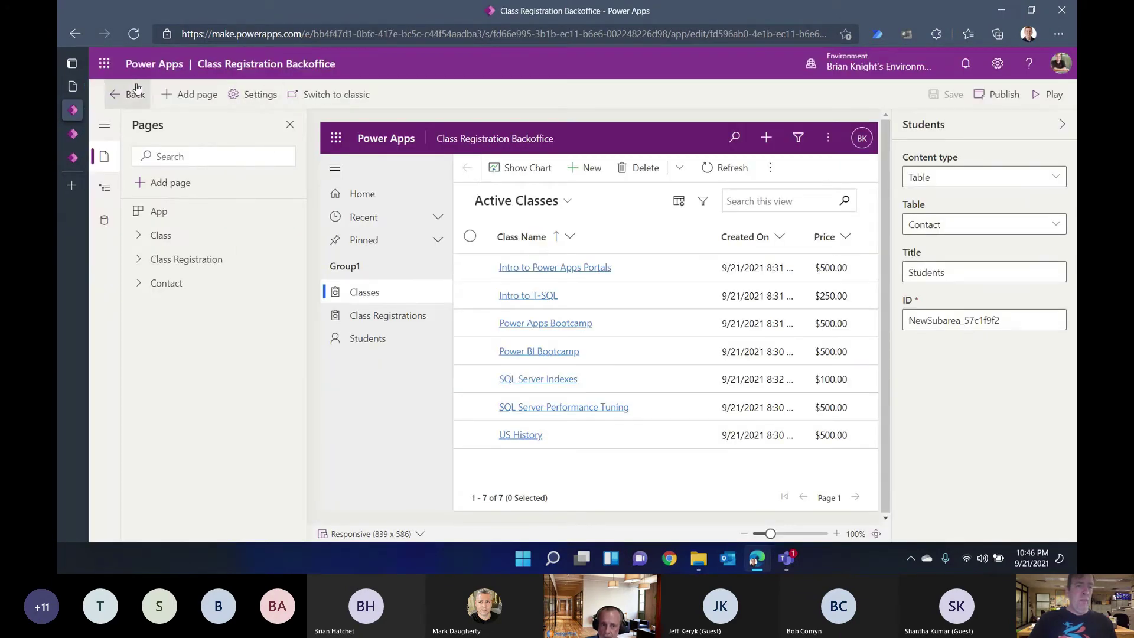
left_click(135, 94)
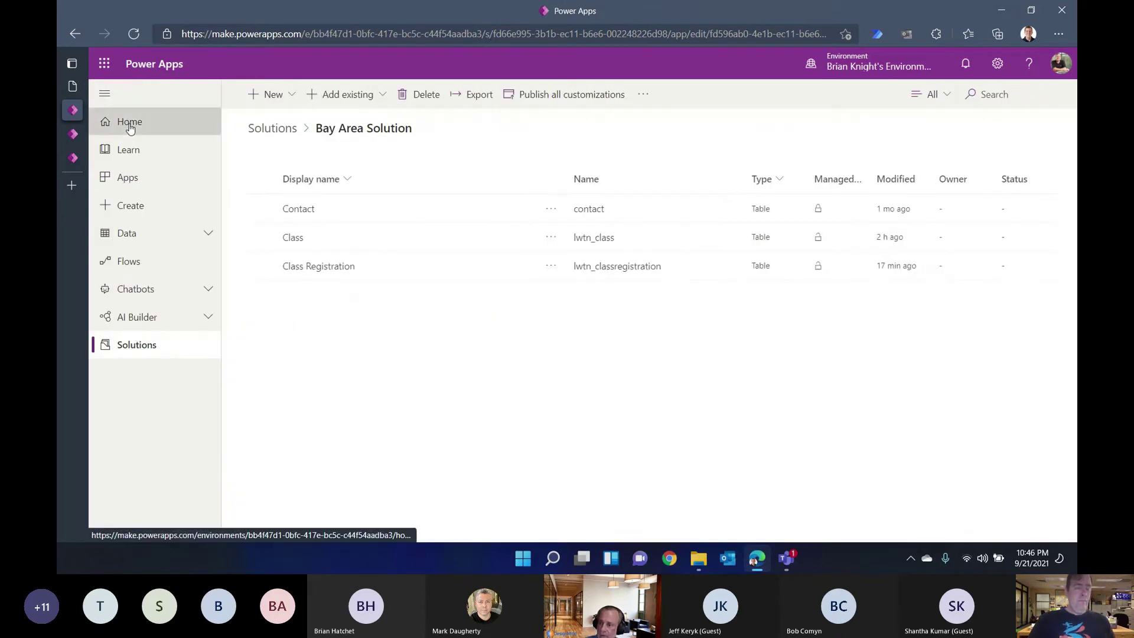
left_click(129, 122)
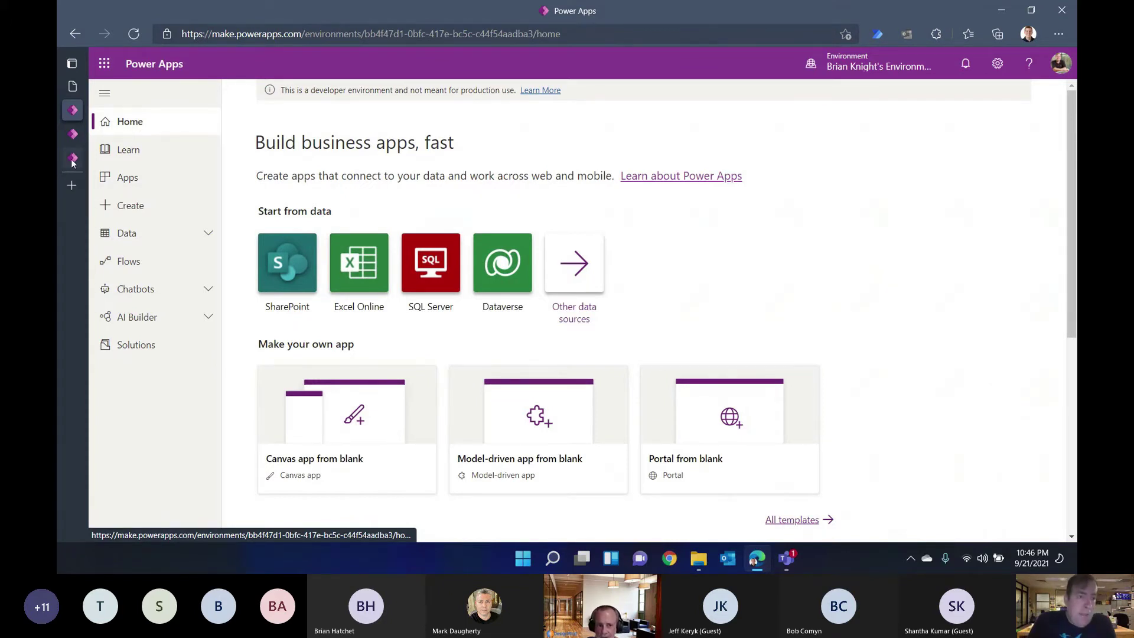
left_click(76, 136)
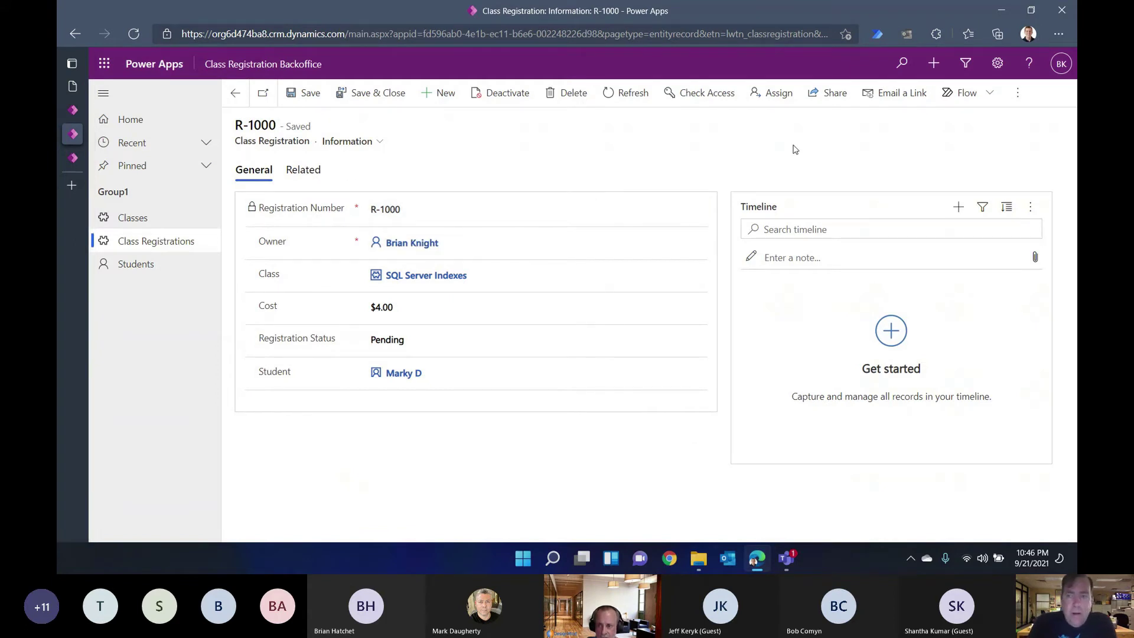
left_click(1020, 100)
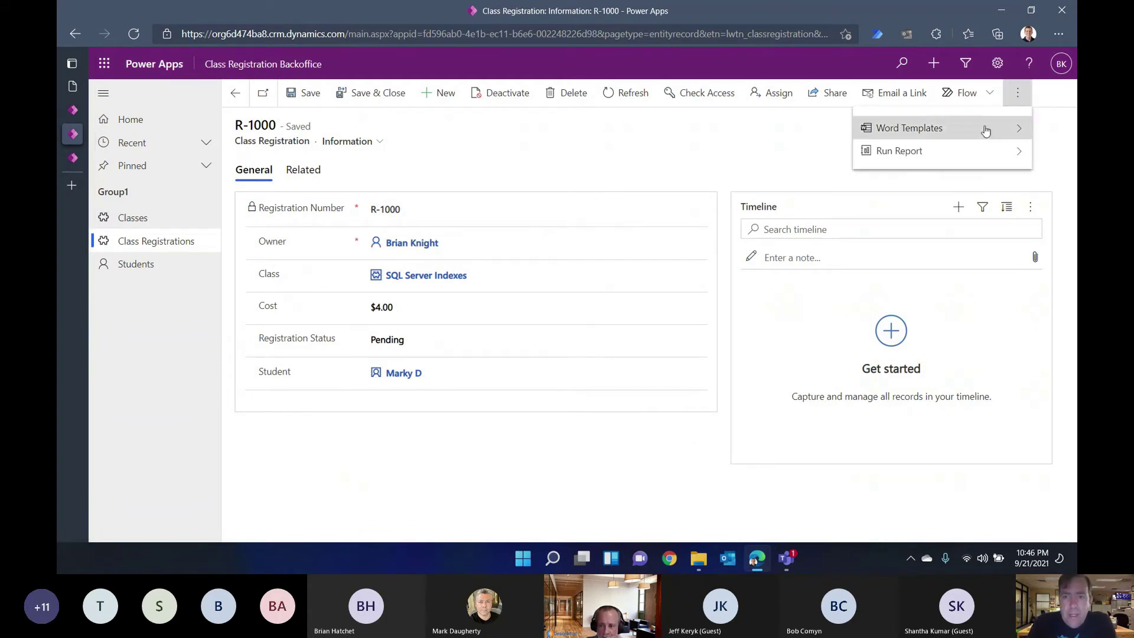
left_click(712, 134)
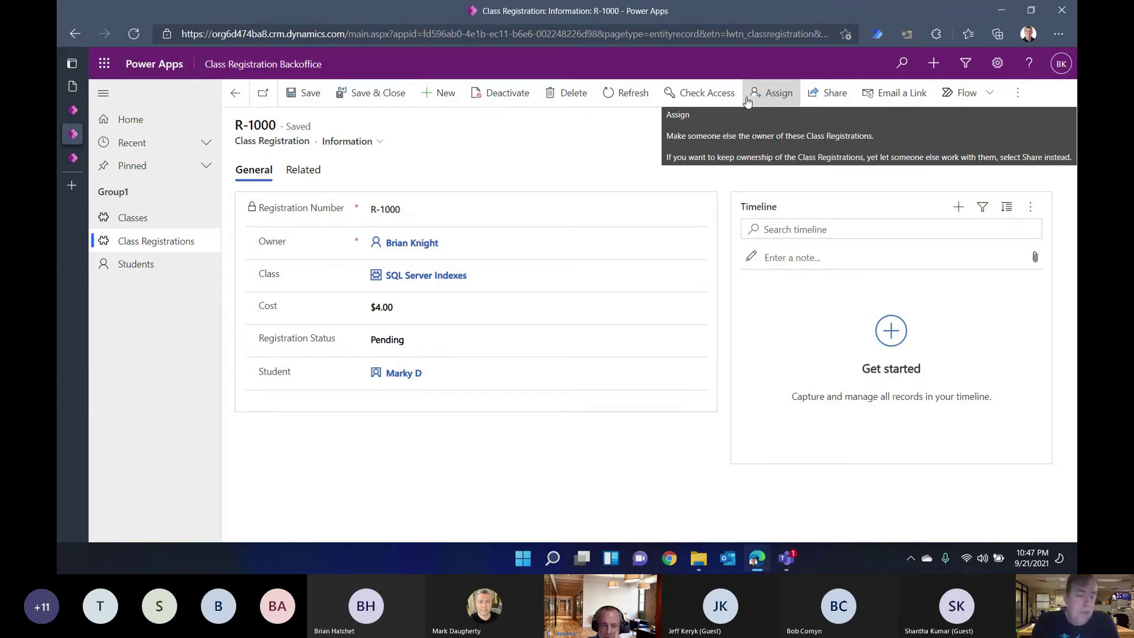
key("alt+Tab")
key("alt+Tab")
key("alt+Tab")
key("alt+Tab")
key("alt+Tab")
key("alt+Tab")
key("alt+Tab")
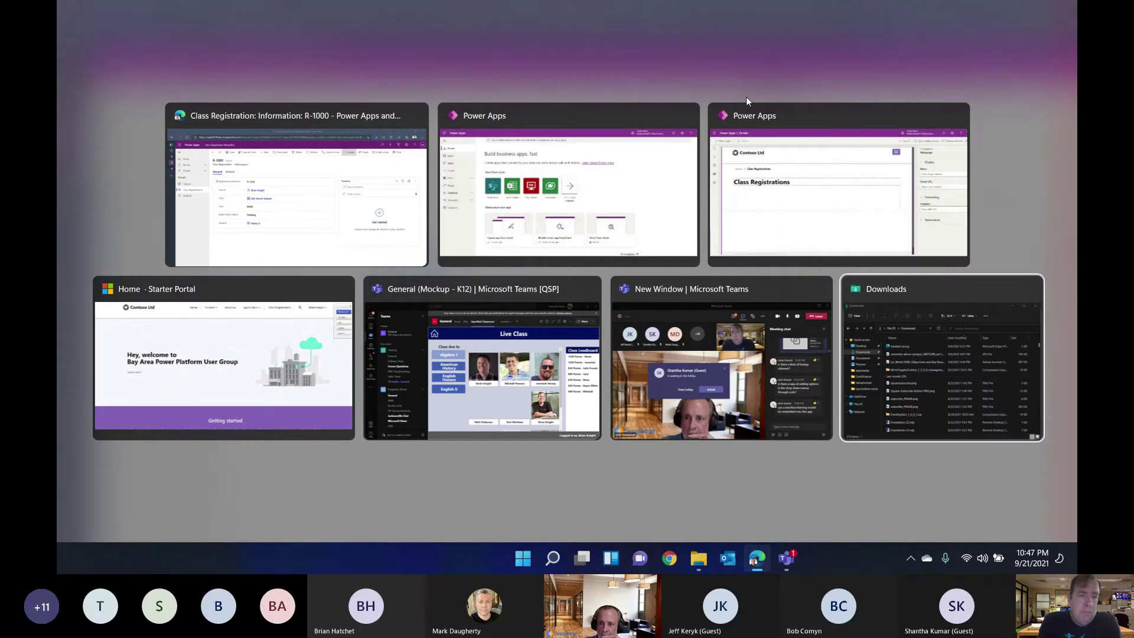
Step: Switch to the Power Apps home page, expand AI Builder and look over the app-building options
key("alt+Tab")
key("alt+Tab")
key("alt+Tab")
key("alt+Tab")
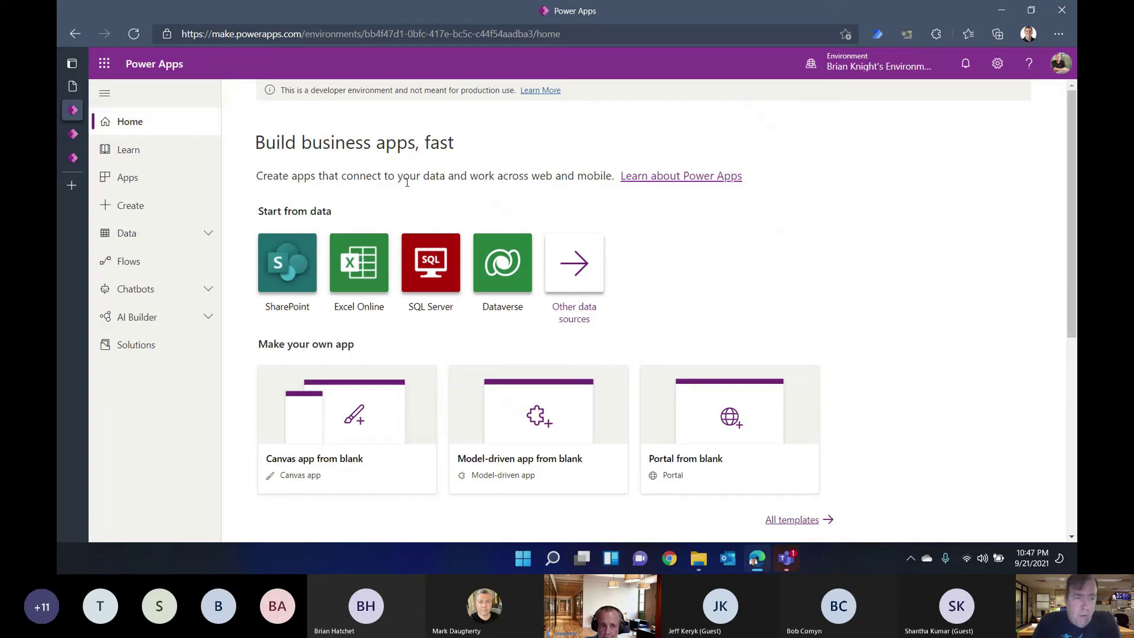
left_click(178, 319)
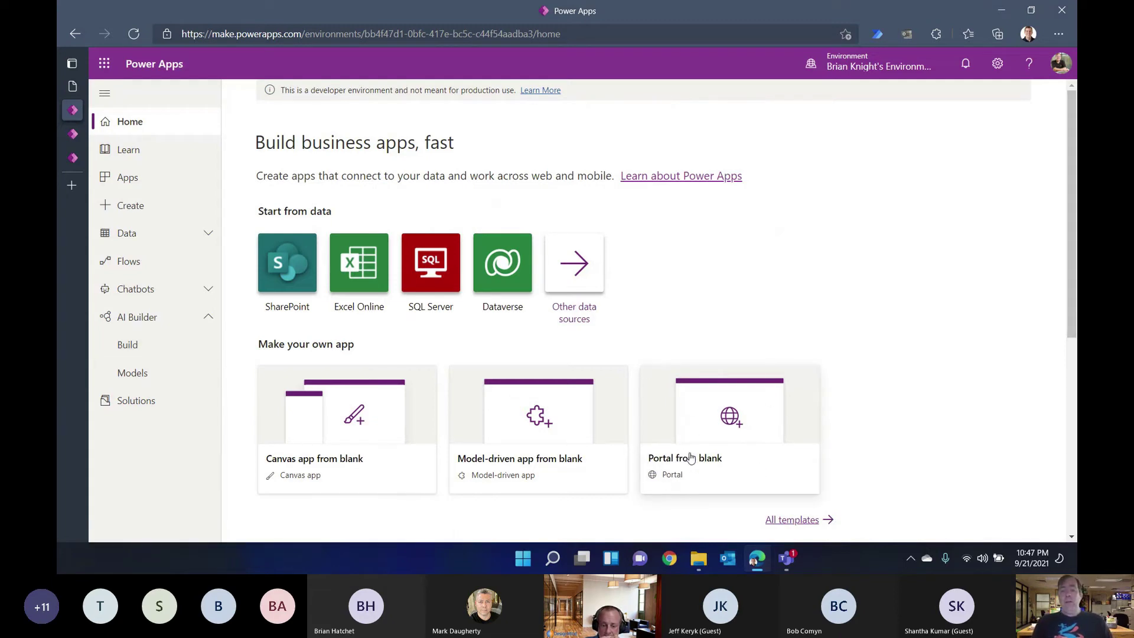
scroll(755, 463, "down", 4)
scroll(752, 461, "up", 1)
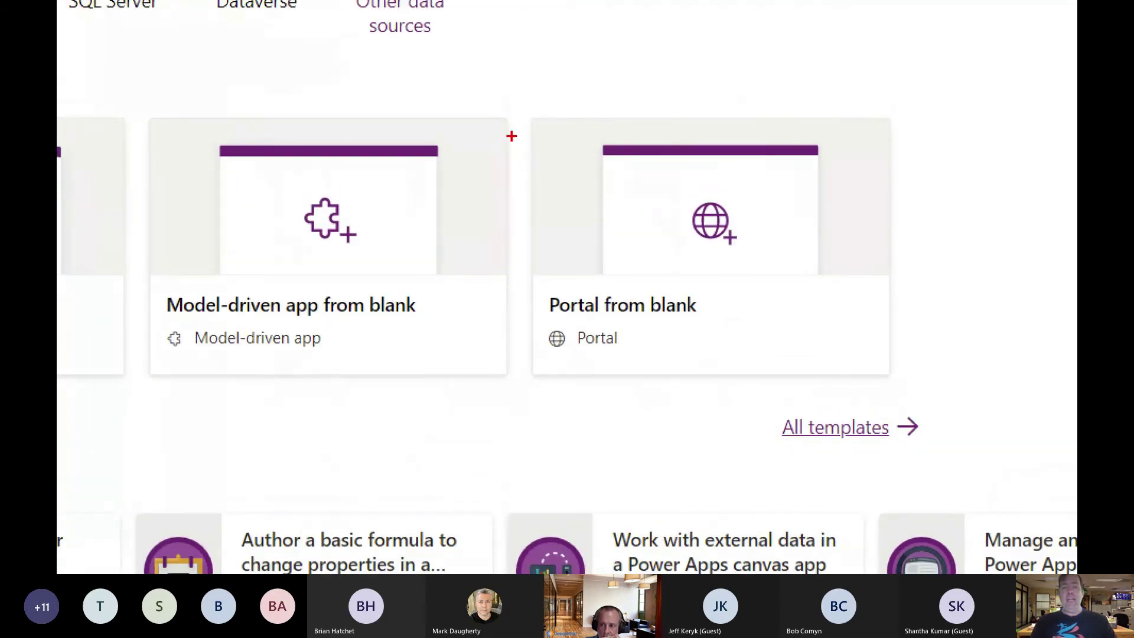
mouse_move(530, 97)
left_mouse_down()
mouse_move(992, 437)
mouse_move(1005, 469)
mouse_move(952, 434)
mouse_move(951, 448)
left_mouse_up()
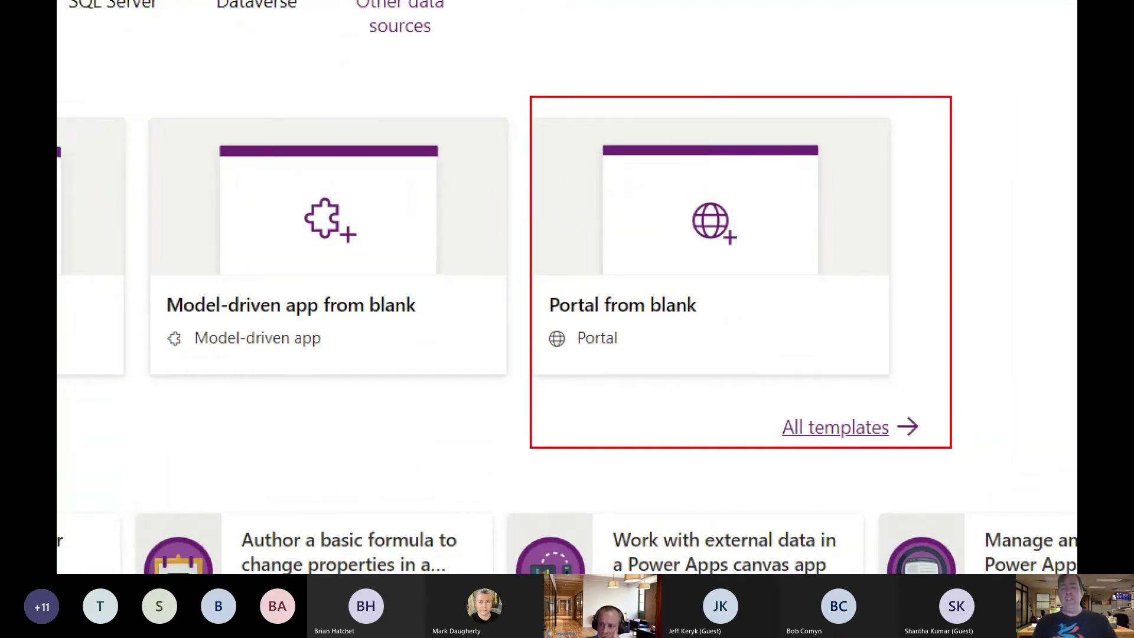
key("Escape")
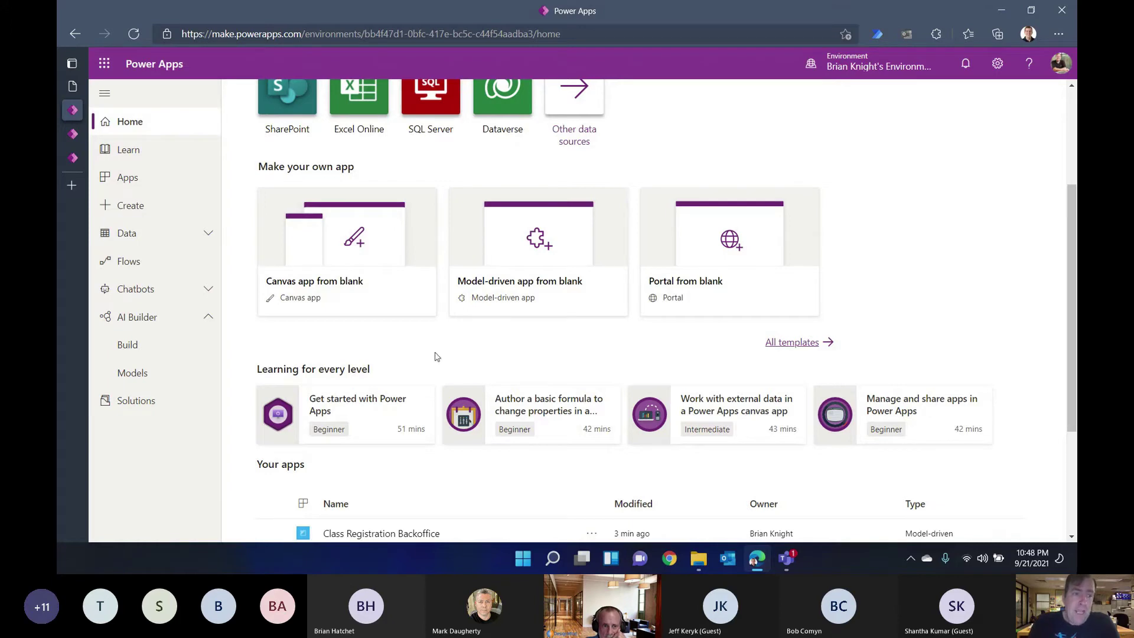
Step: Select the Bay Area Portal app and switch to its Portals Studio tab
left_click(76, 134)
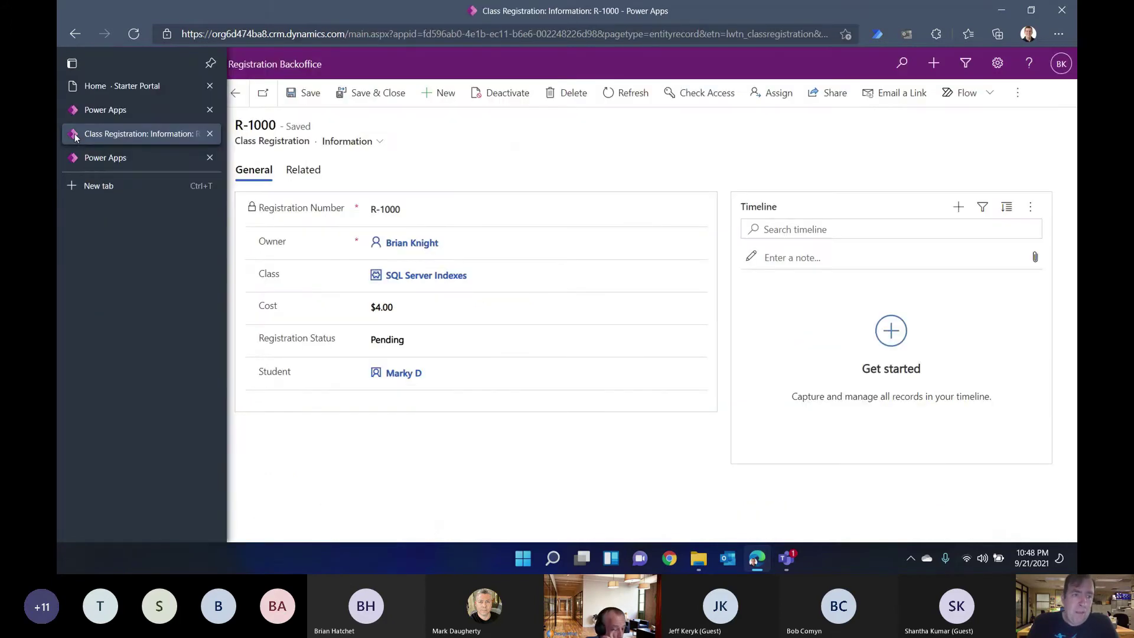
left_click(75, 111)
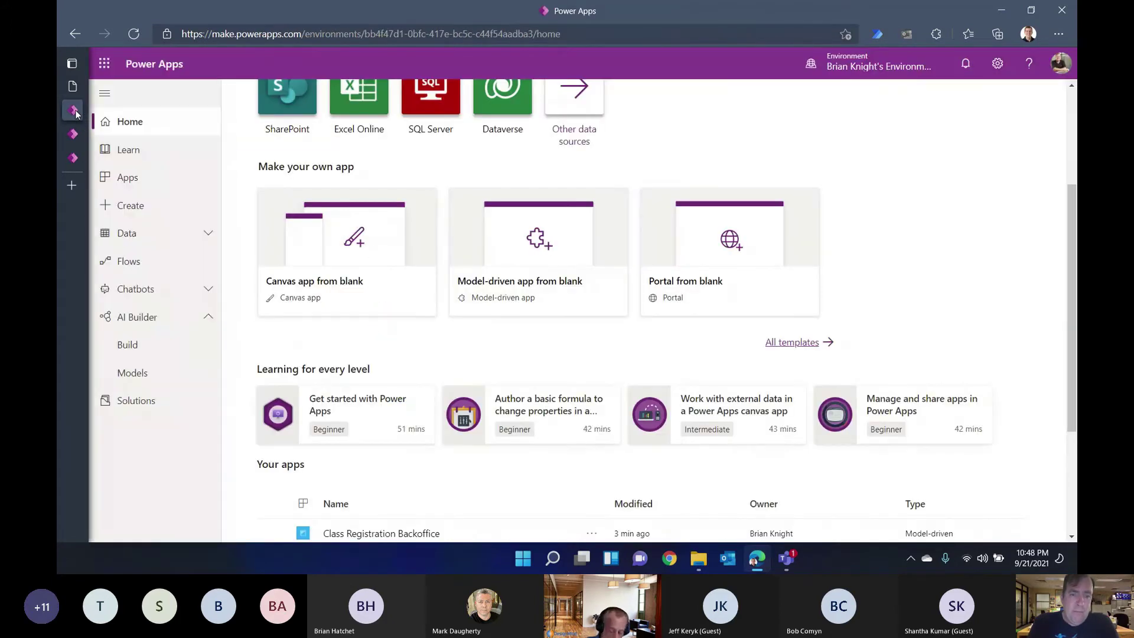
scroll(400, 303, "down", 3)
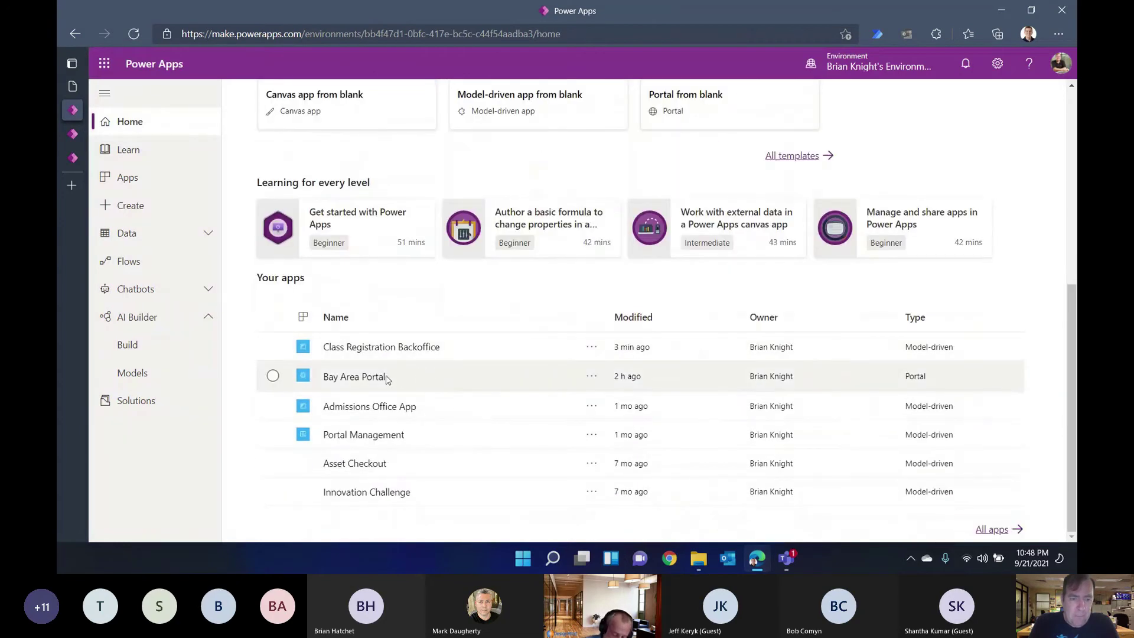
left_click(590, 380)
left_click(591, 398)
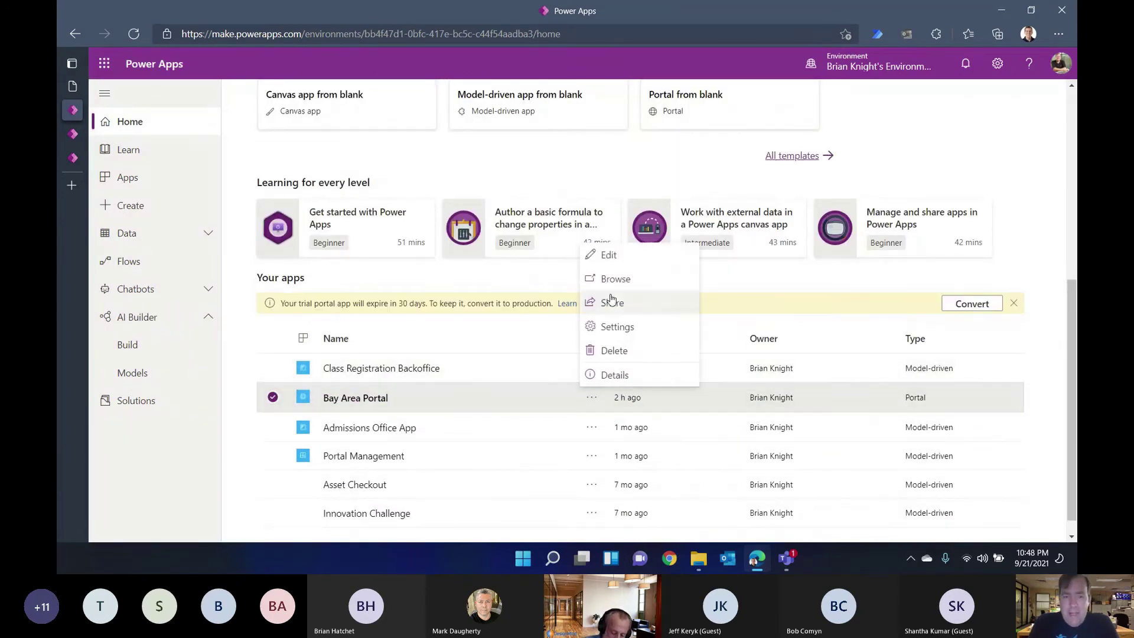
mouse_move(70, 103)
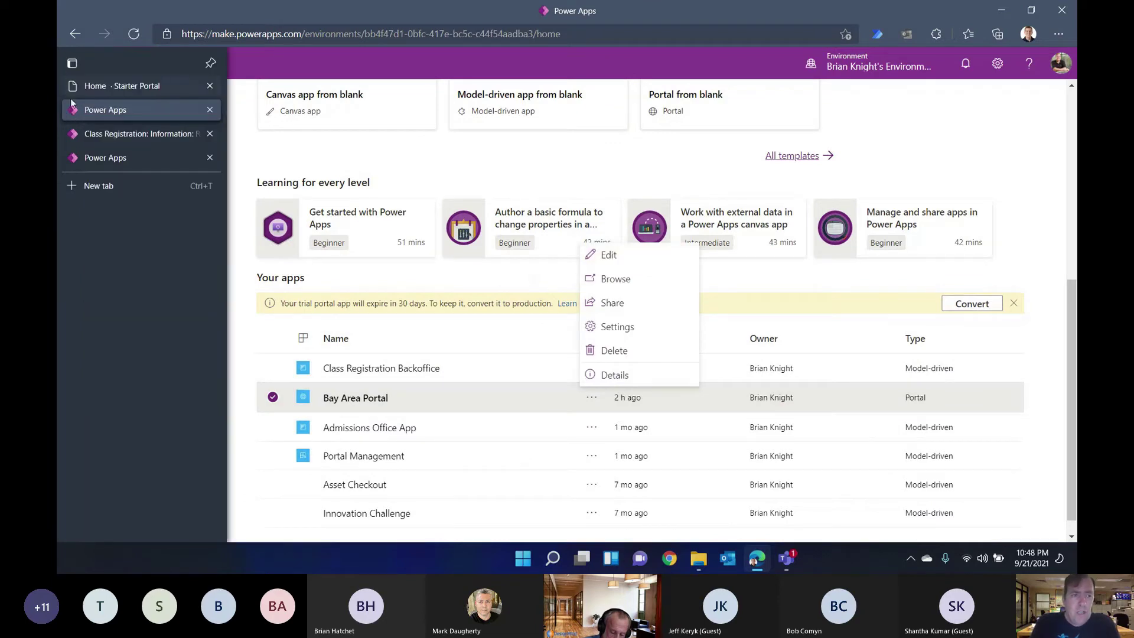
left_click(95, 157)
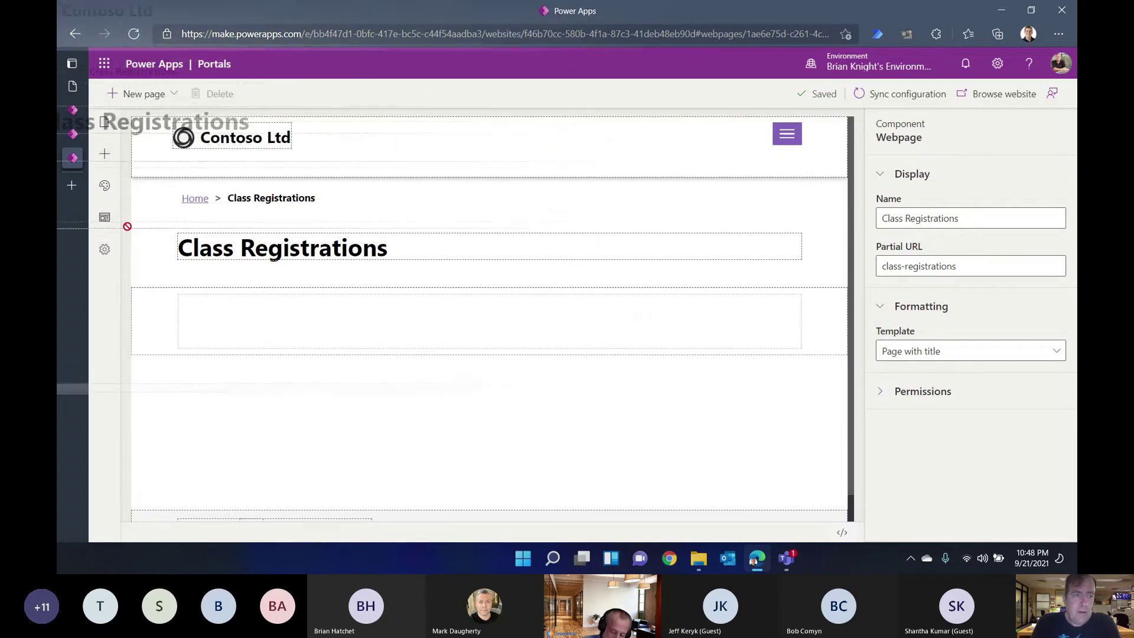
Step: Open the Home page from Pages and navigation and view it as the live website
left_click(105, 121)
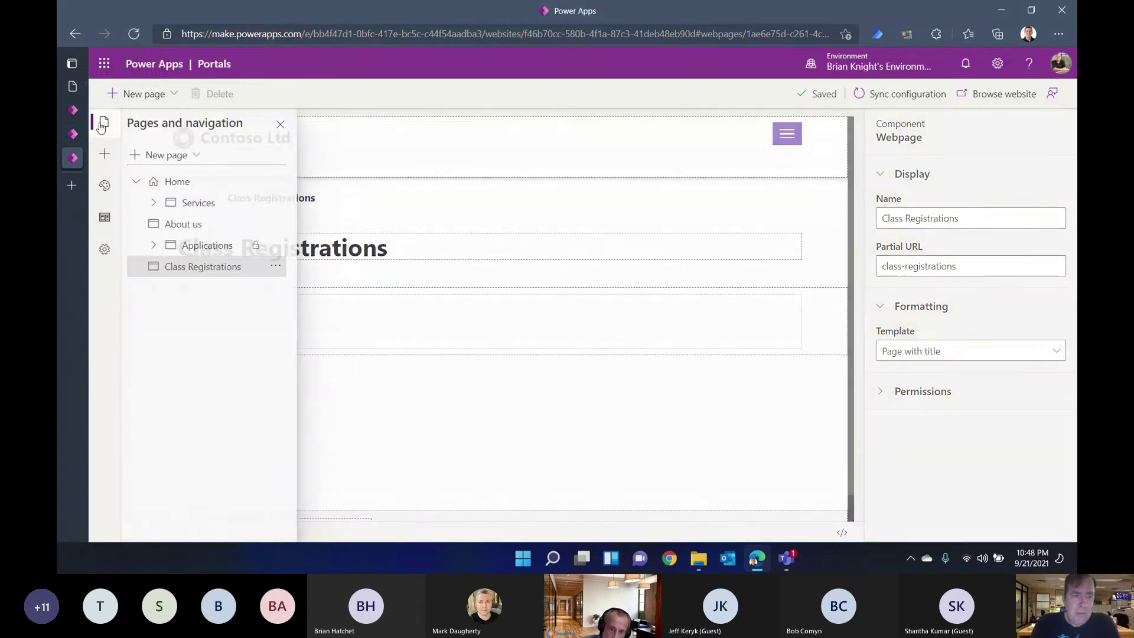
left_click(173, 182)
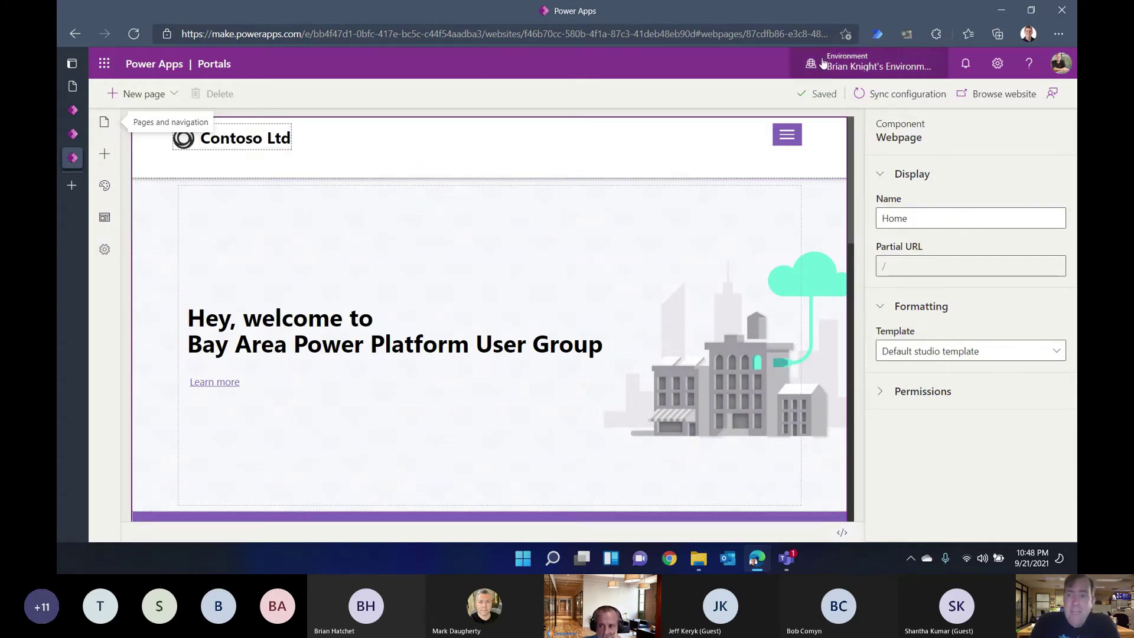
left_click(986, 94)
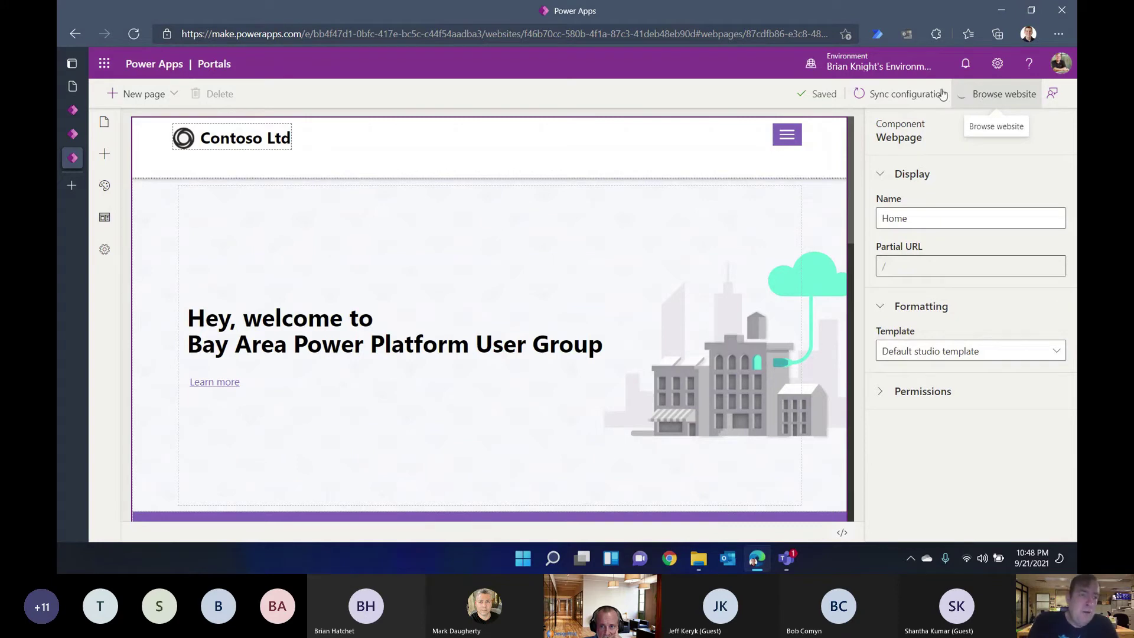
left_click(88, 86)
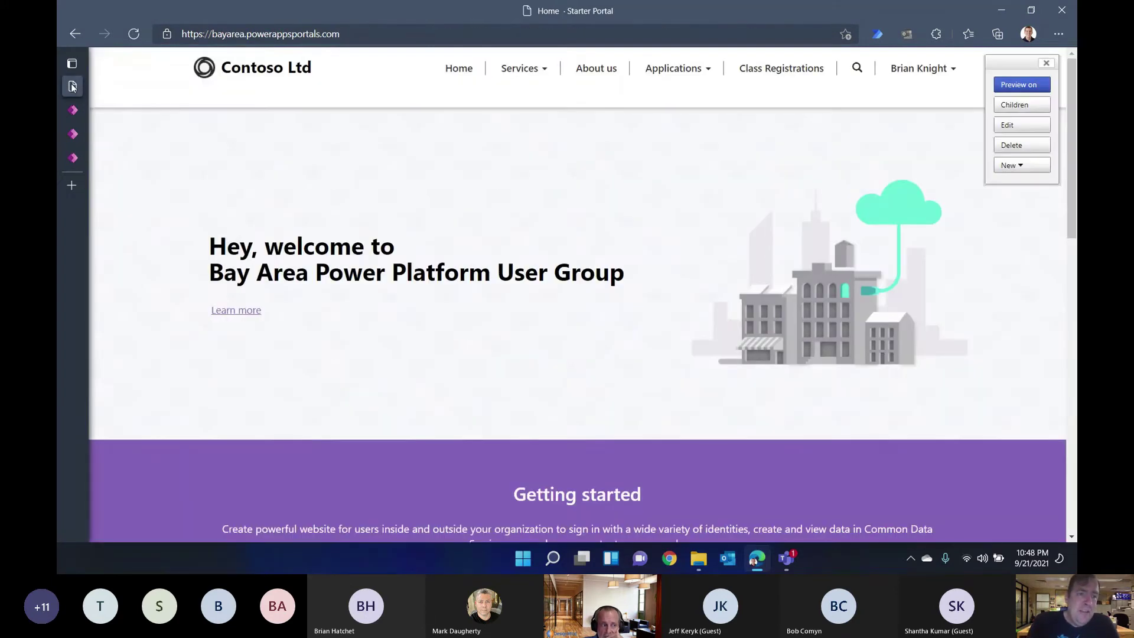
Step: Post the live portal's home page URL in the Teams meeting chat, then return to the portal
left_click(243, 34)
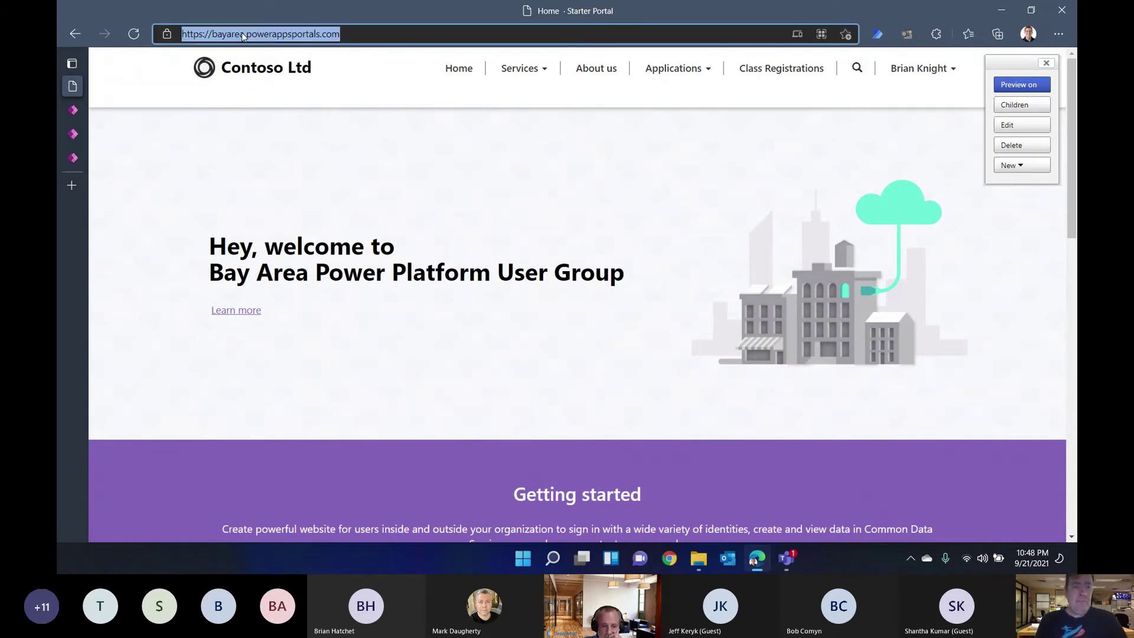
key("alt+Tab")
key("alt+Tab")
key("alt+Tab")
key("alt+Tab")
key("alt+Tab")
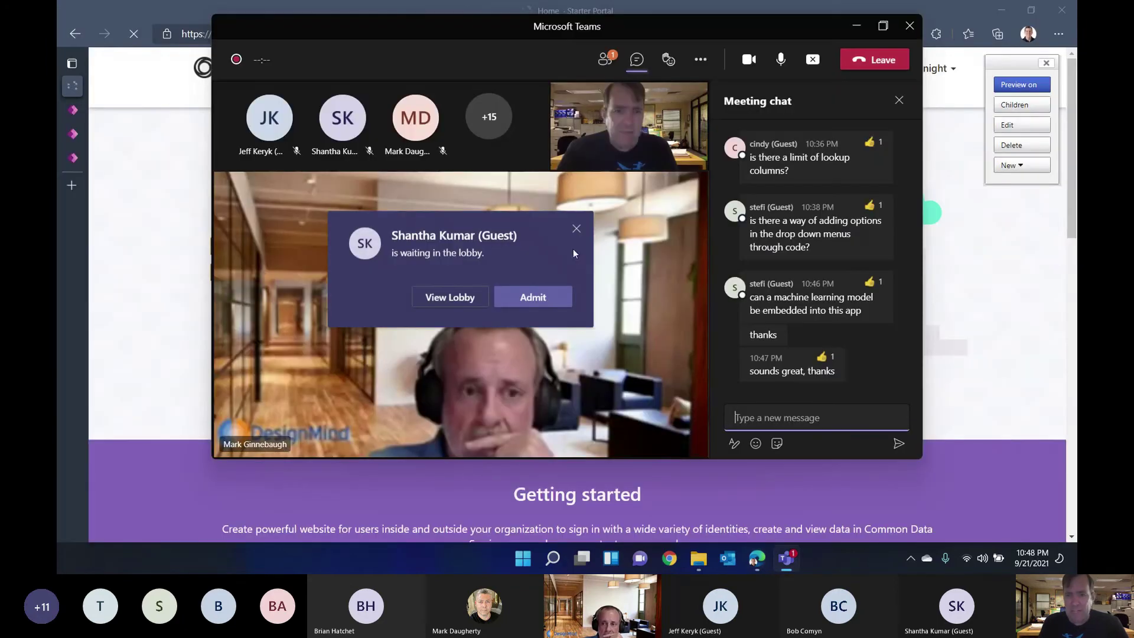
type("Home · Starter Portal (powerappsportals.com)")
key("Return")
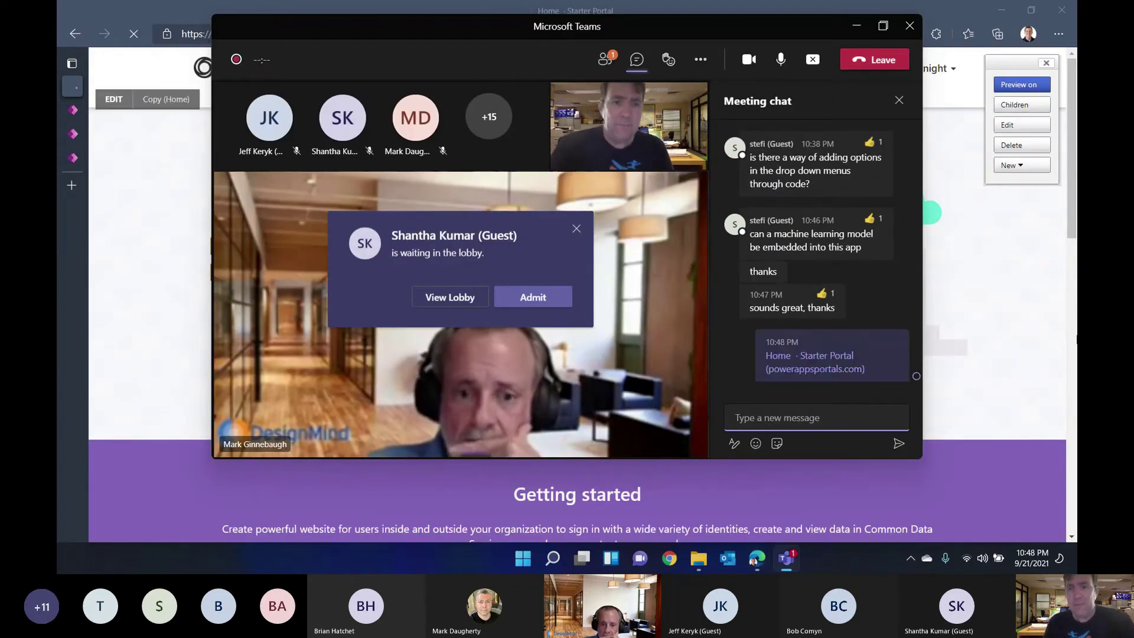
left_click(1034, 347)
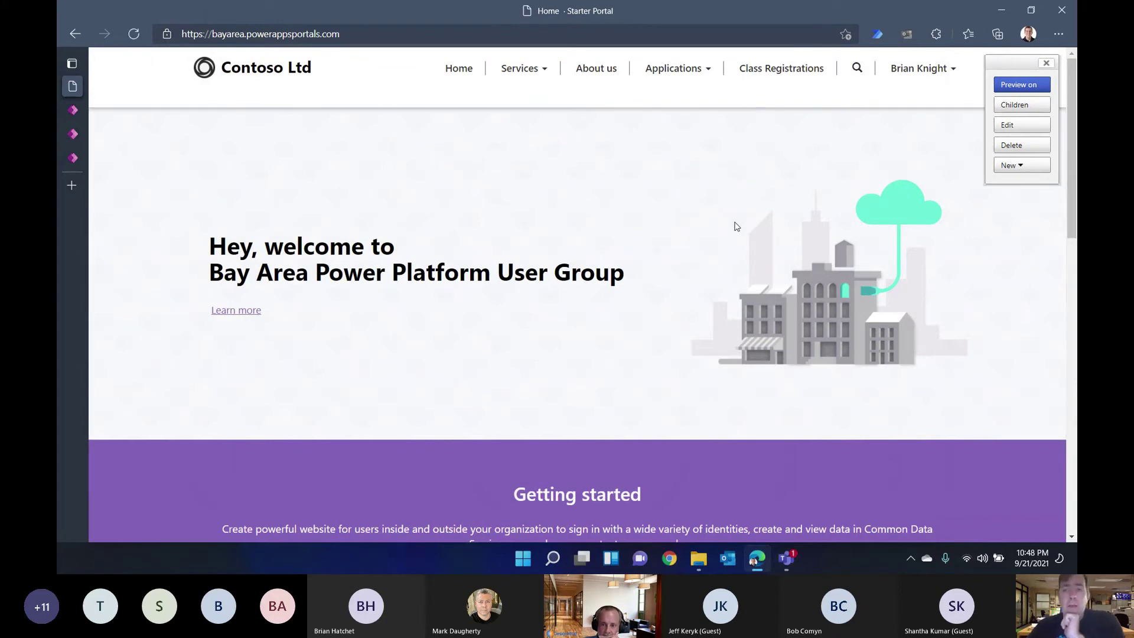
left_click(1047, 63)
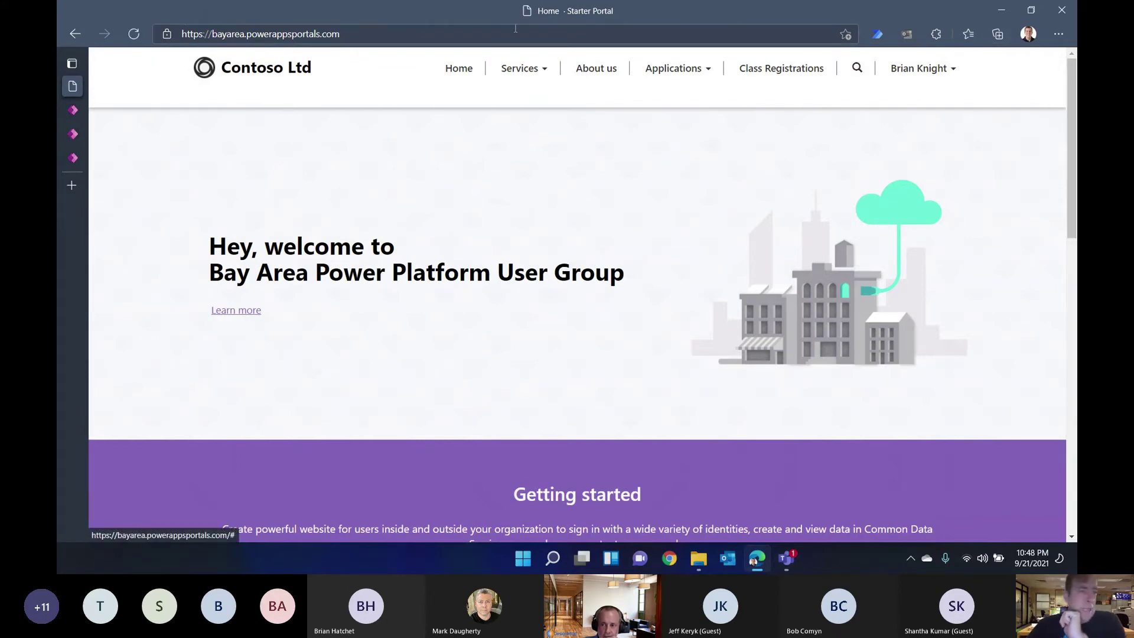
Step: Return to Portals Studio and glance at the new-page layouts without adding a page
mouse_move(72, 83)
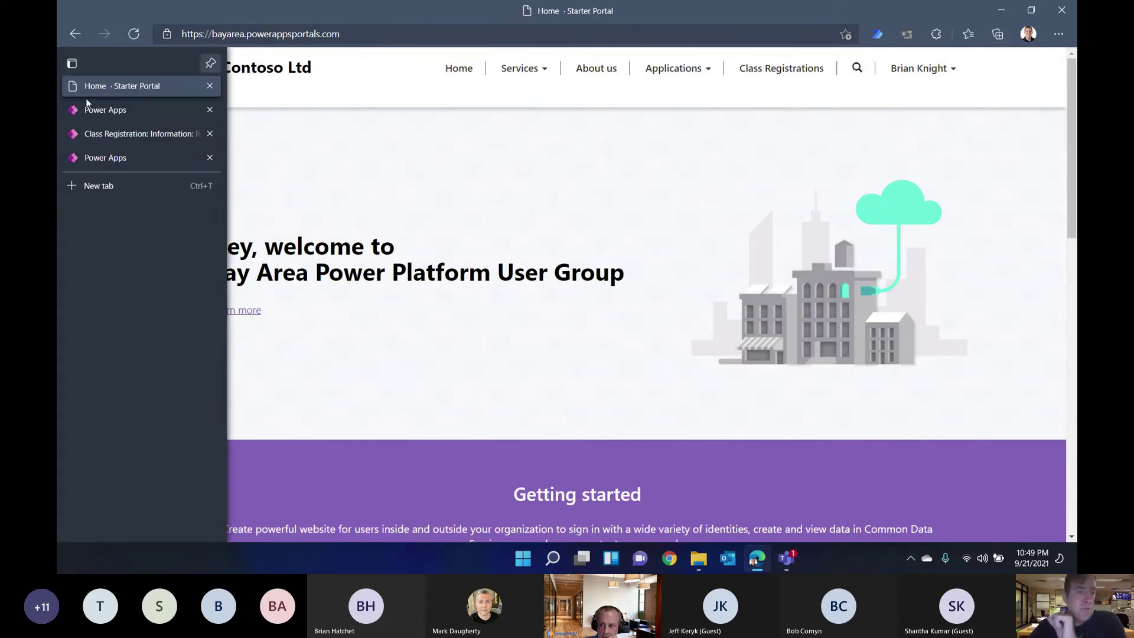
left_click(117, 134)
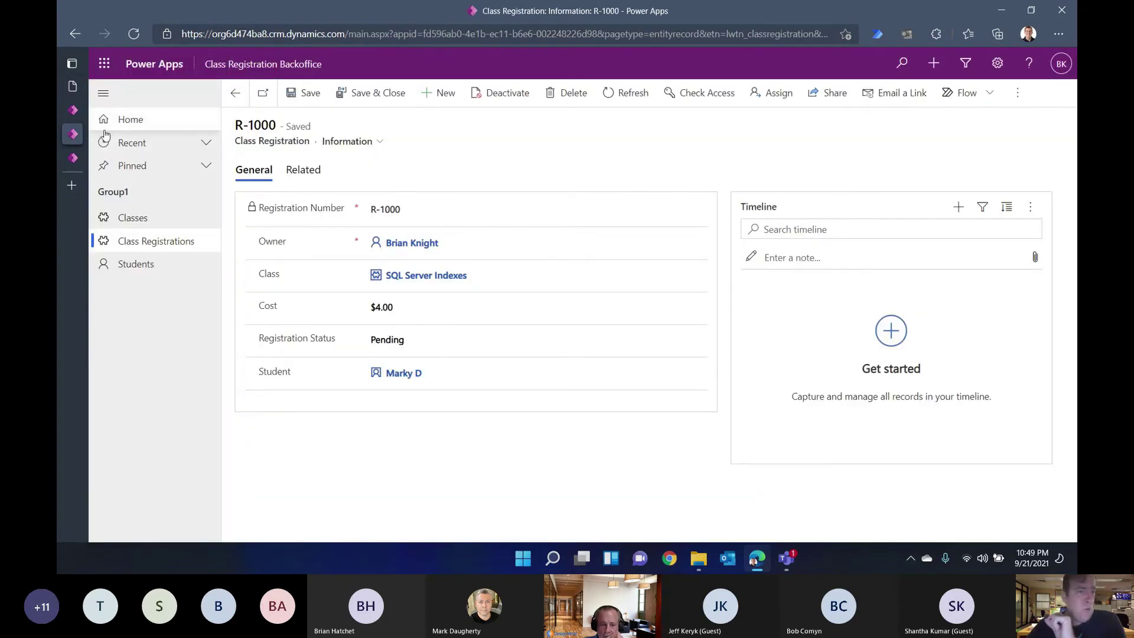
left_click(73, 157)
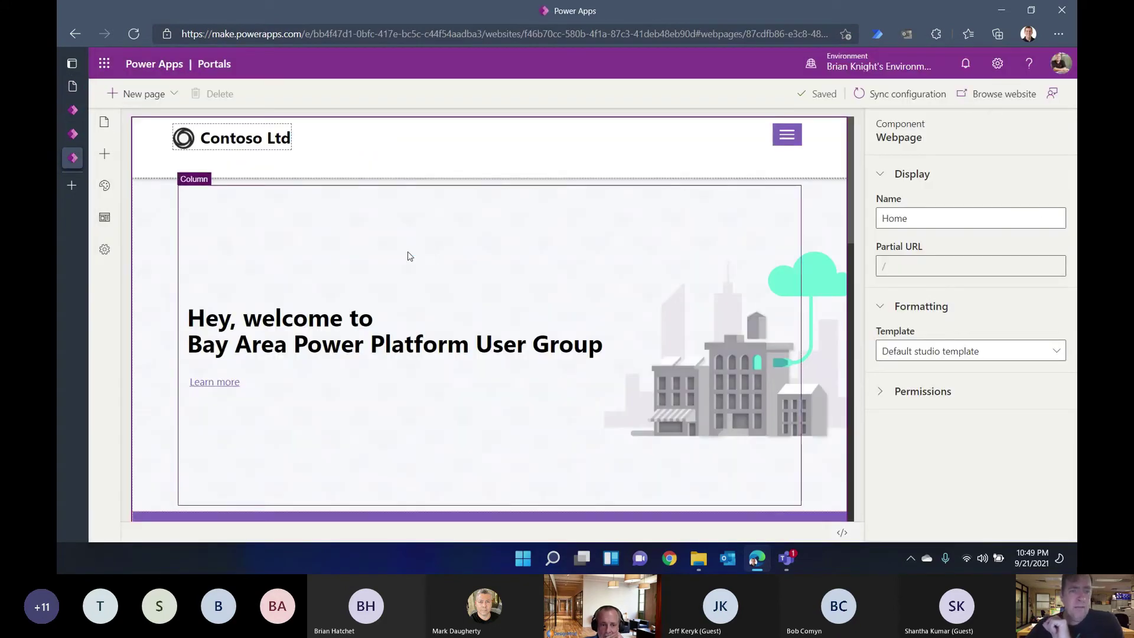
left_click(154, 101)
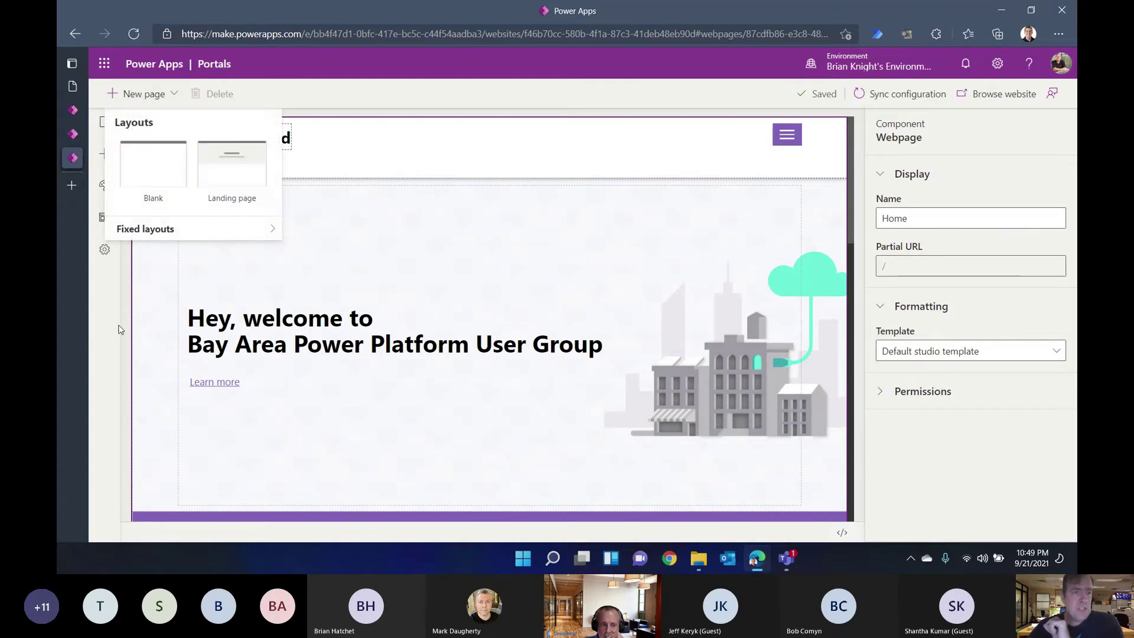
left_click(120, 329)
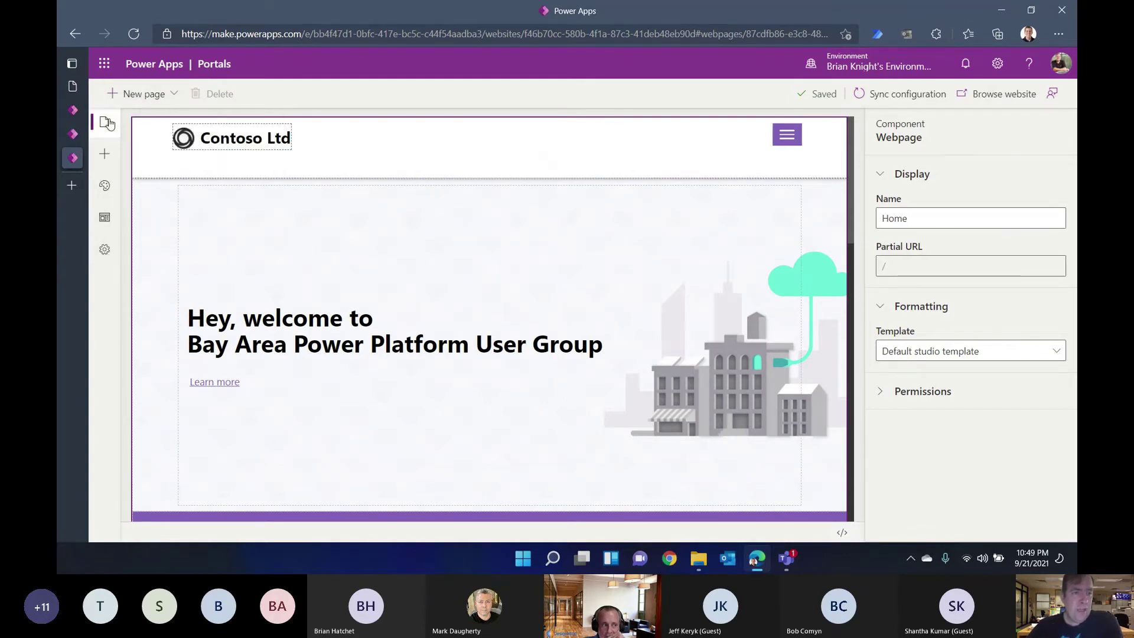
Step: Open the Class Registrations page and place a List component in its empty section
left_click(107, 122)
left_click(211, 271)
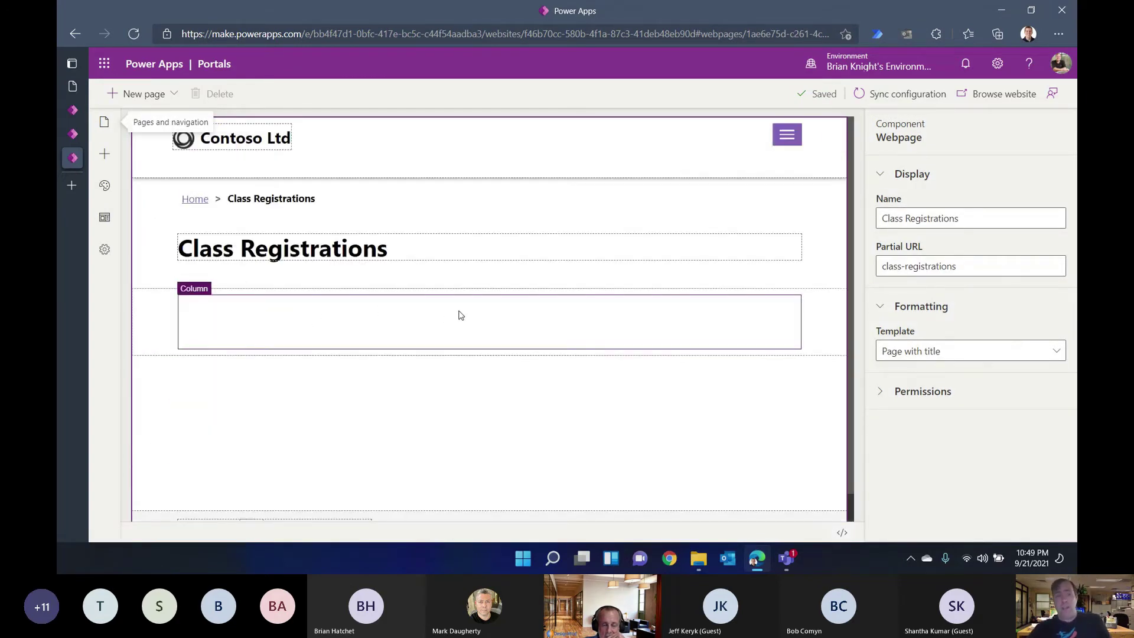
left_click(461, 315)
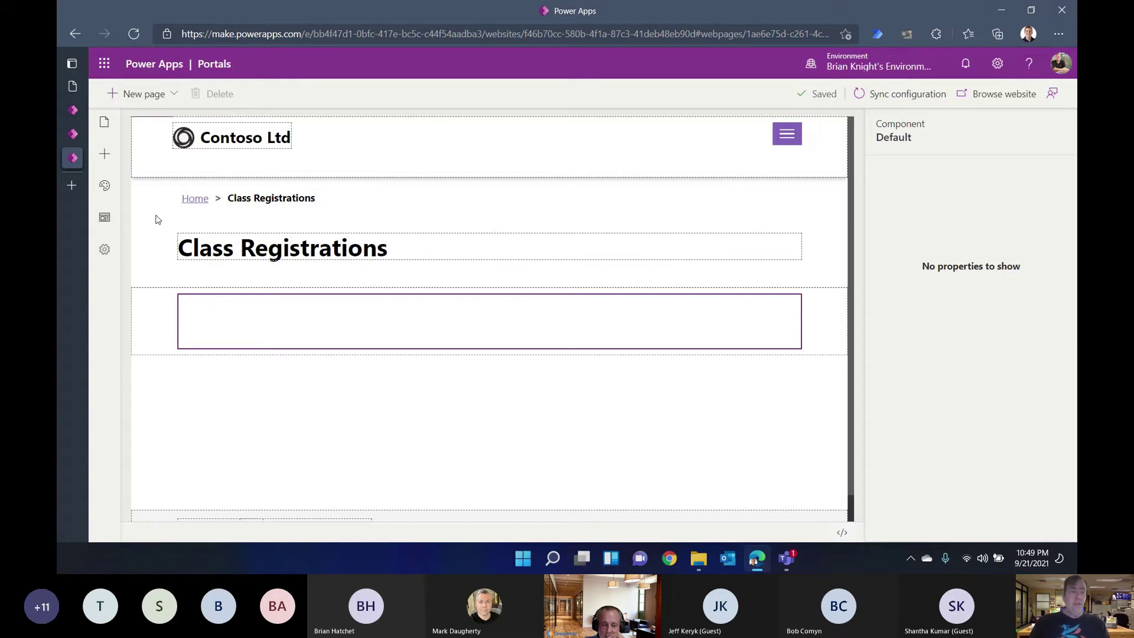
left_click(101, 159)
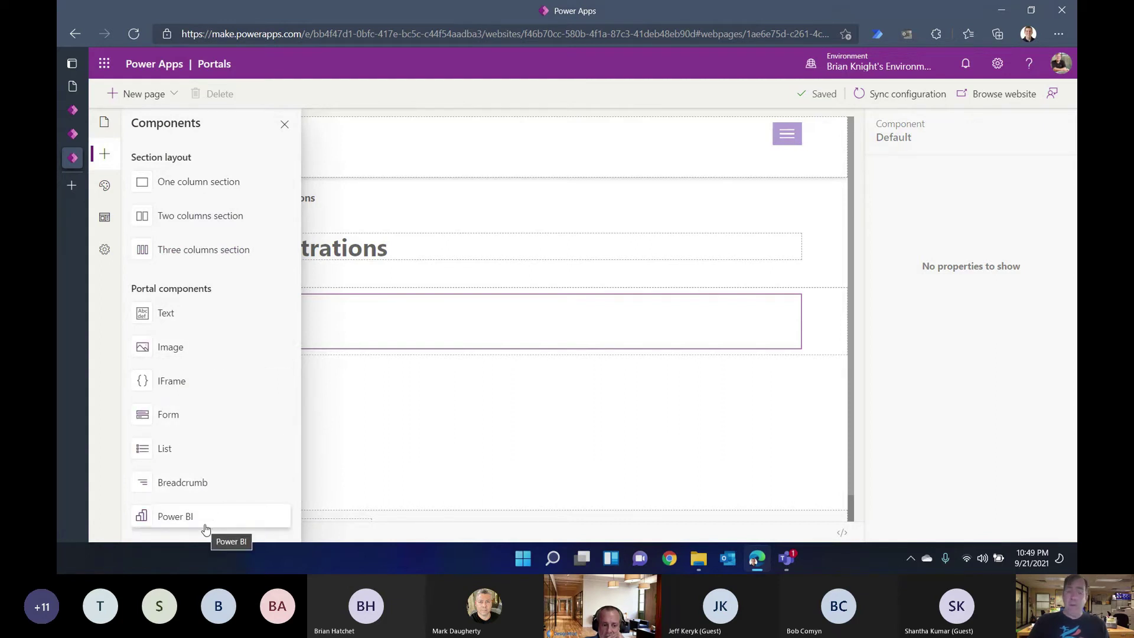
left_click(205, 449)
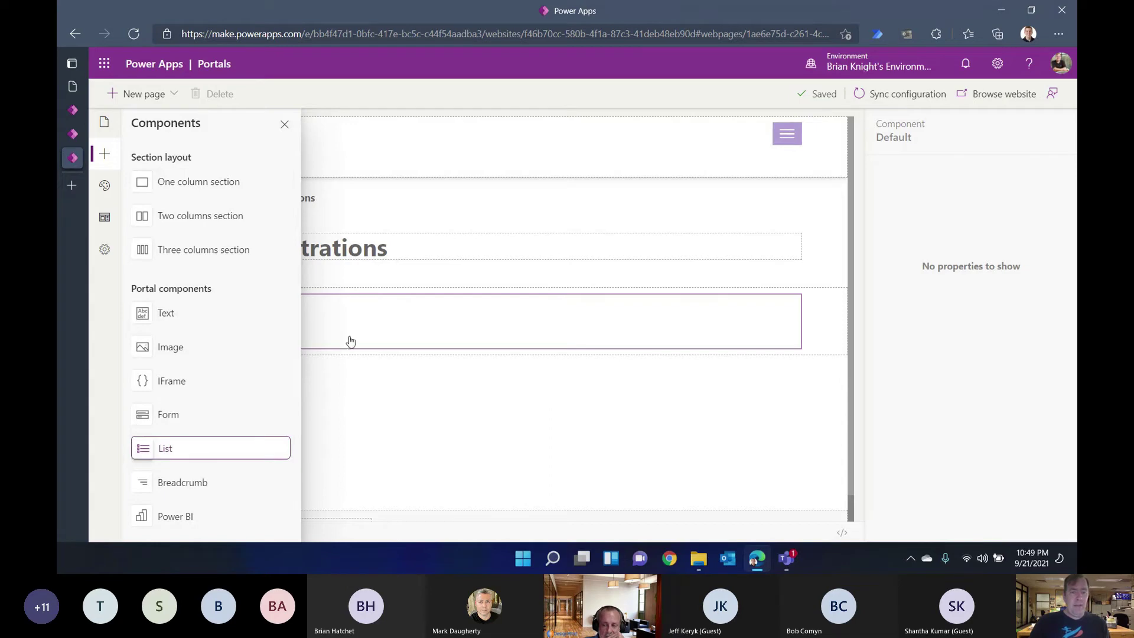
left_click(178, 454)
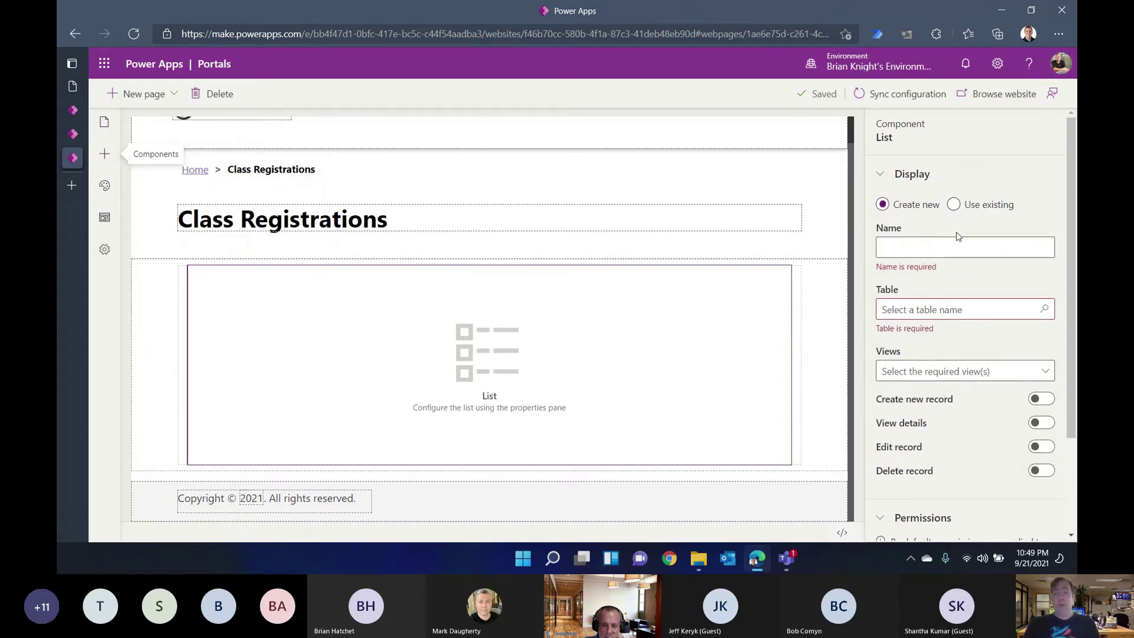
Step: Name the list 'Class Regs' on the Class Registration table with the Active Class Registrations view
left_click(925, 240)
type("cLA")
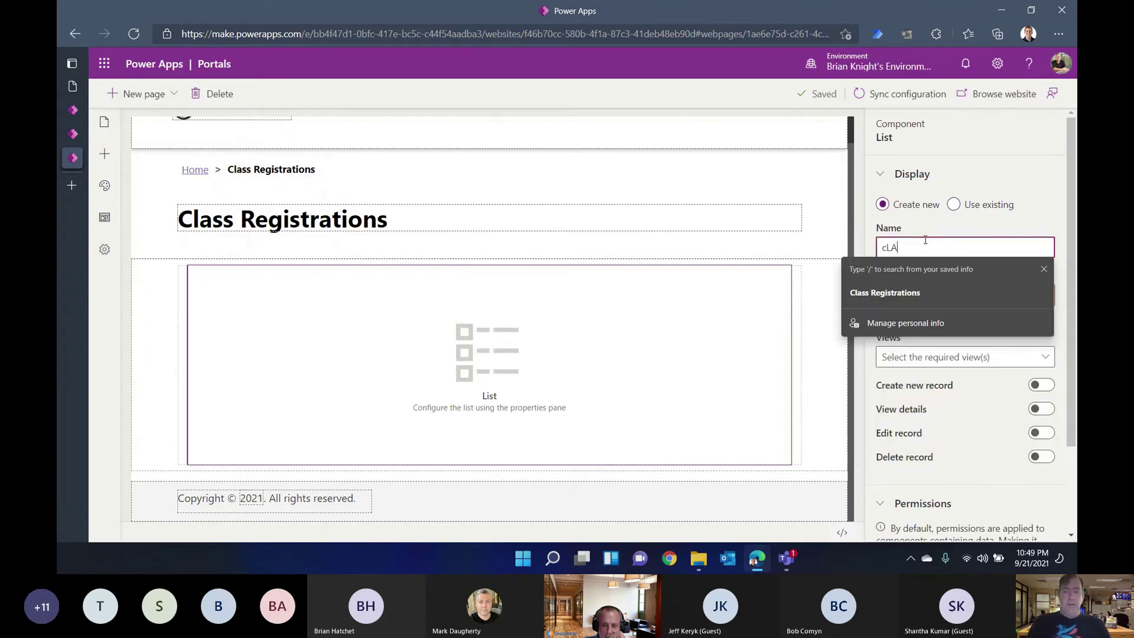
type("S")
key("BackSpace")
key("BackSpace")
key("BackSpace")
key("BackSpace")
type("Class Regs")
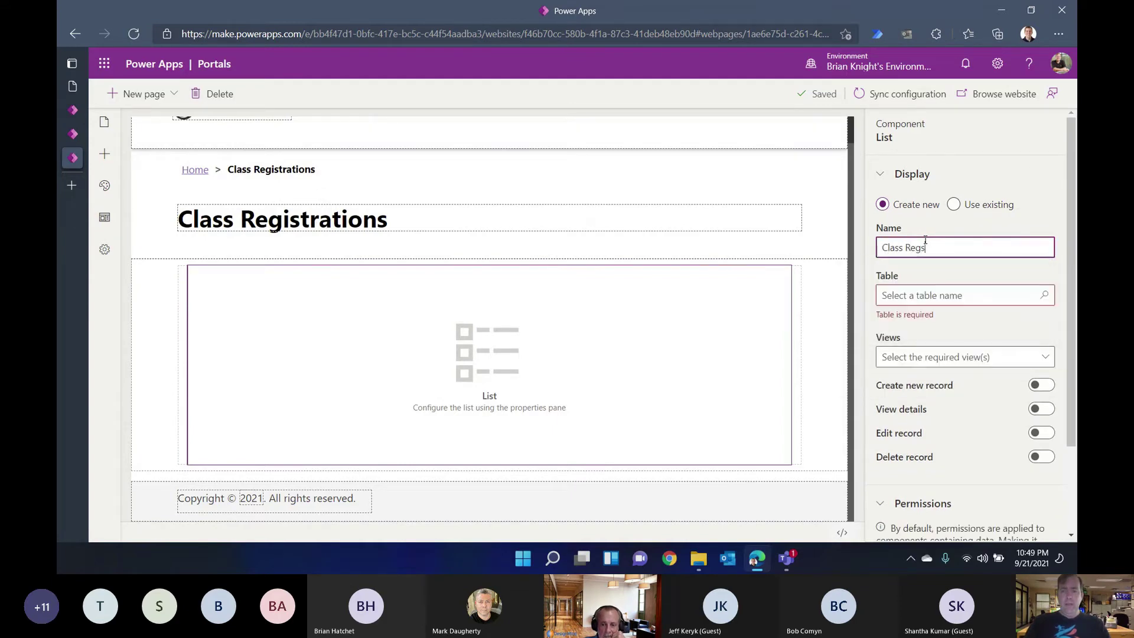
left_click(950, 296)
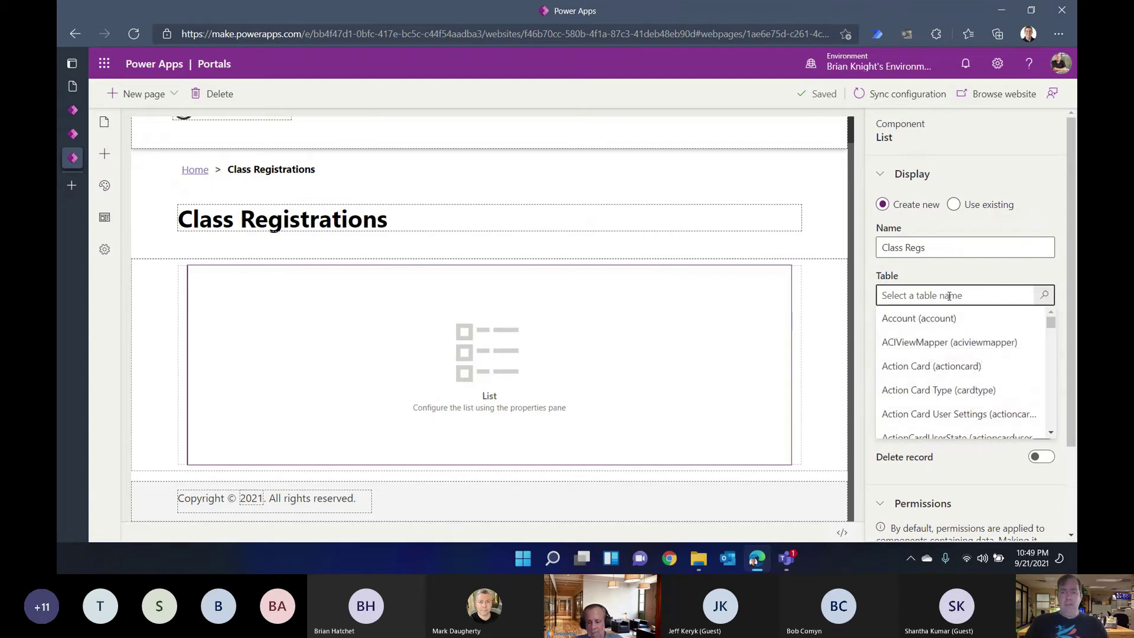
type("Class")
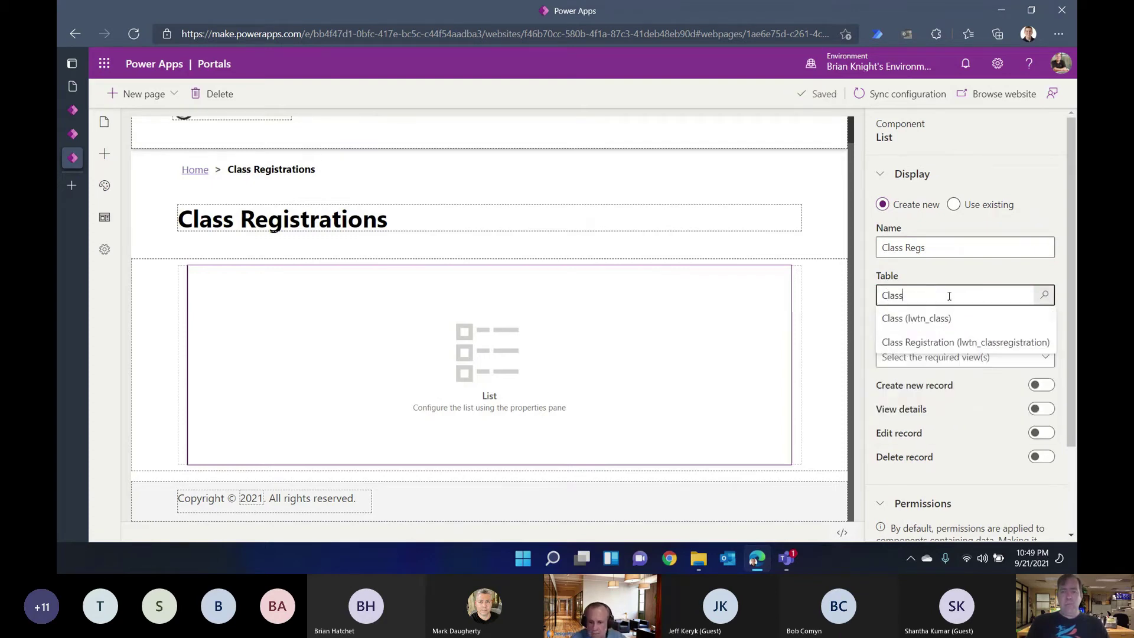
left_click(930, 335)
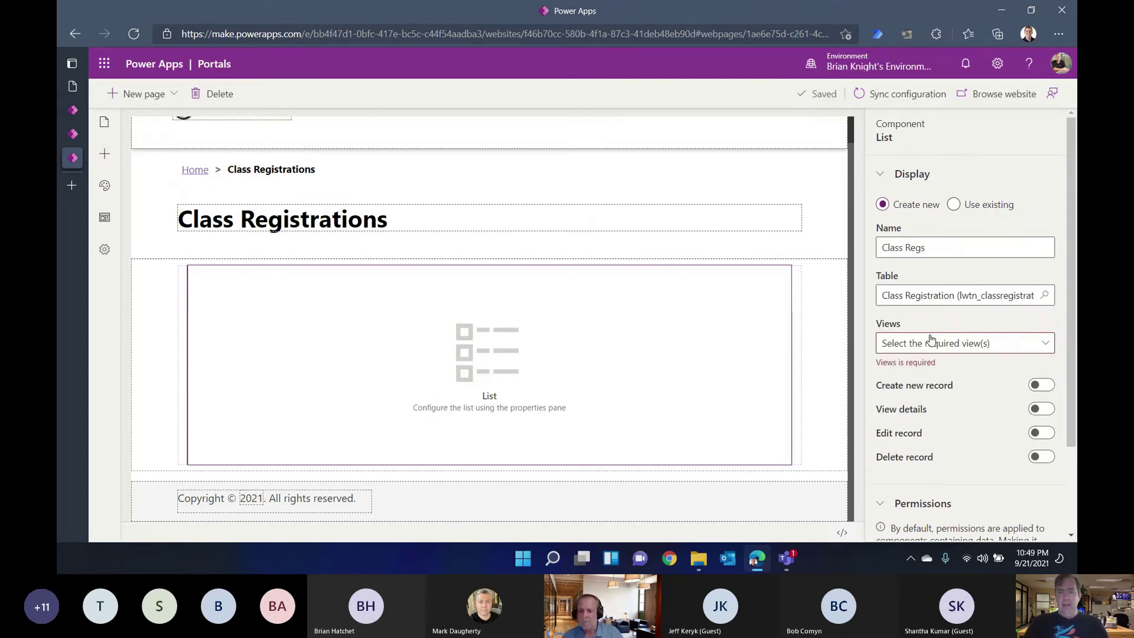
left_click(931, 341)
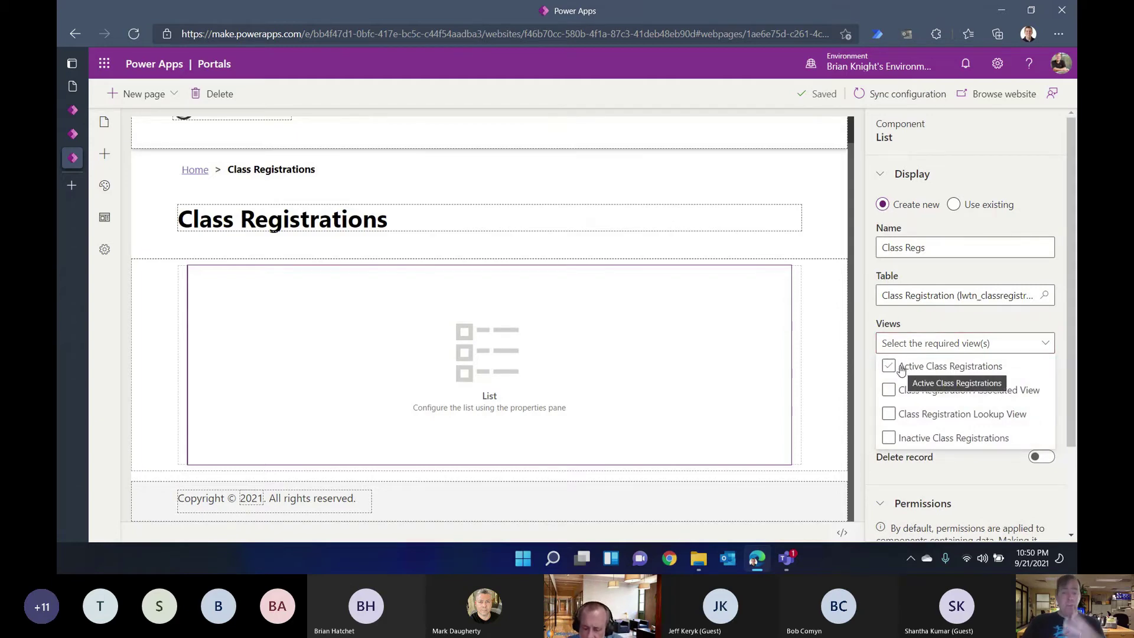
left_click(902, 369)
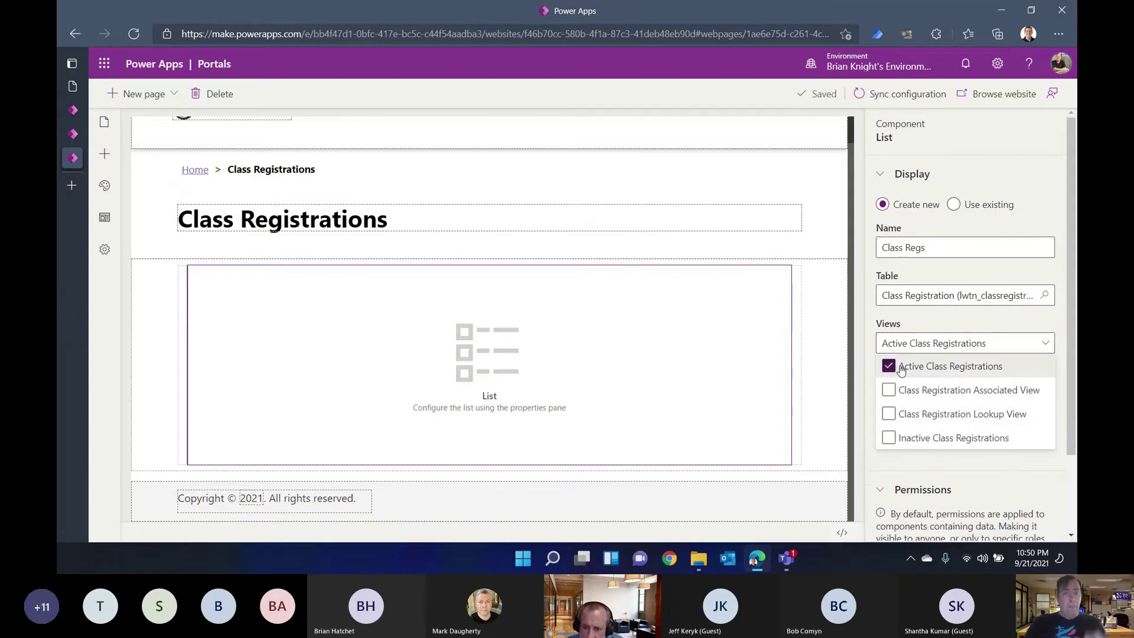
left_click(874, 322)
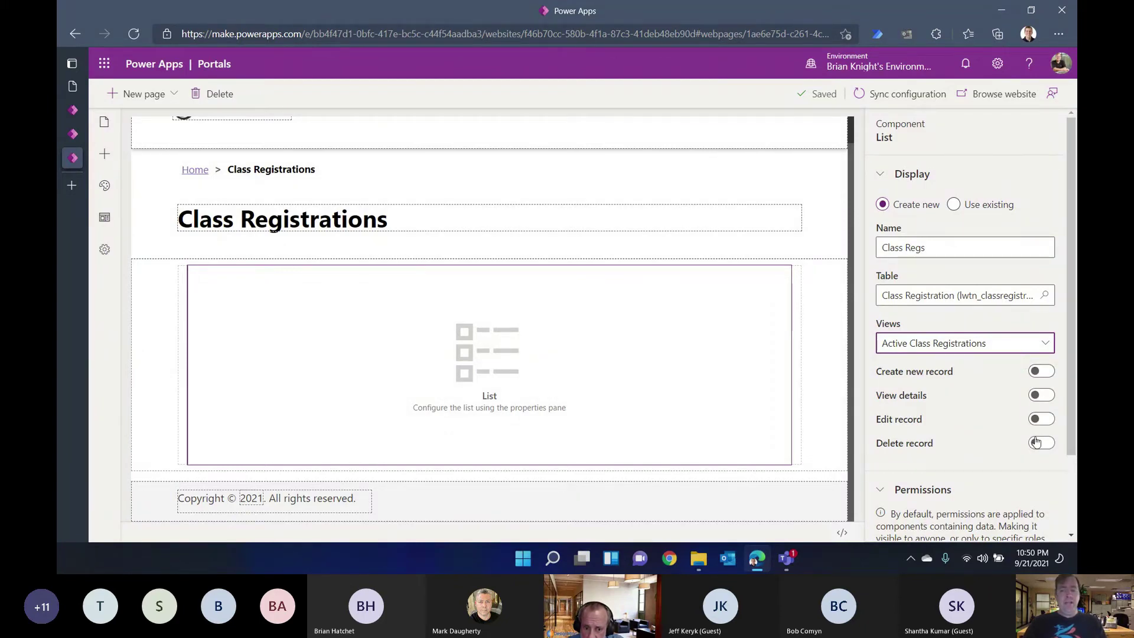
Step: Commit the list settings and sync the configuration so the list renders
scroll(1037, 442, "down", 3)
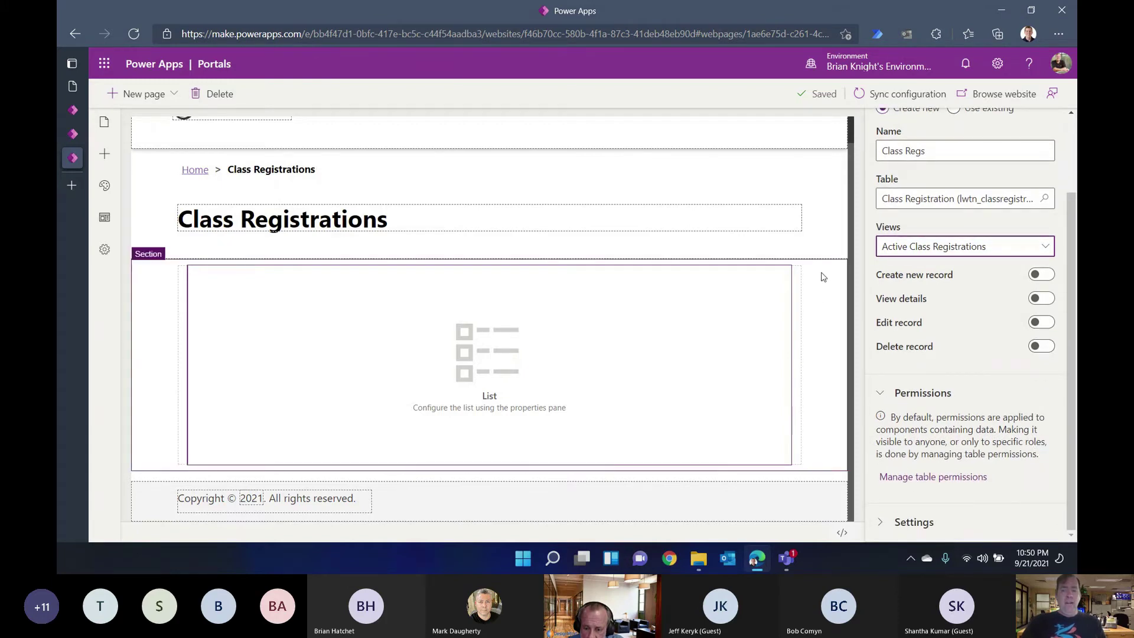
left_click(827, 169)
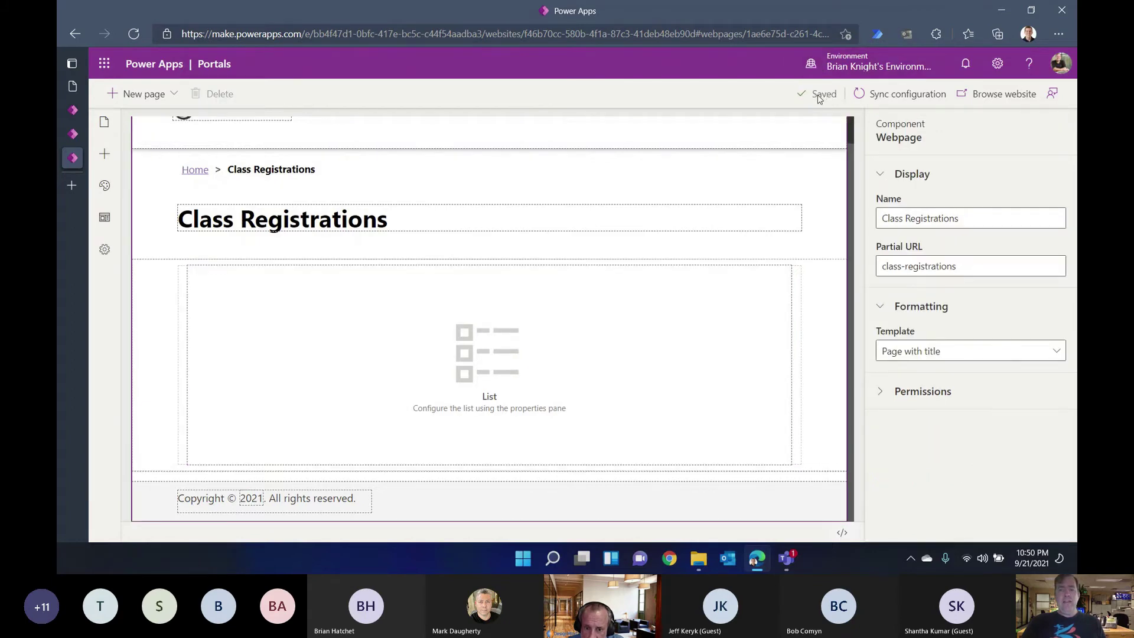
left_click(934, 98)
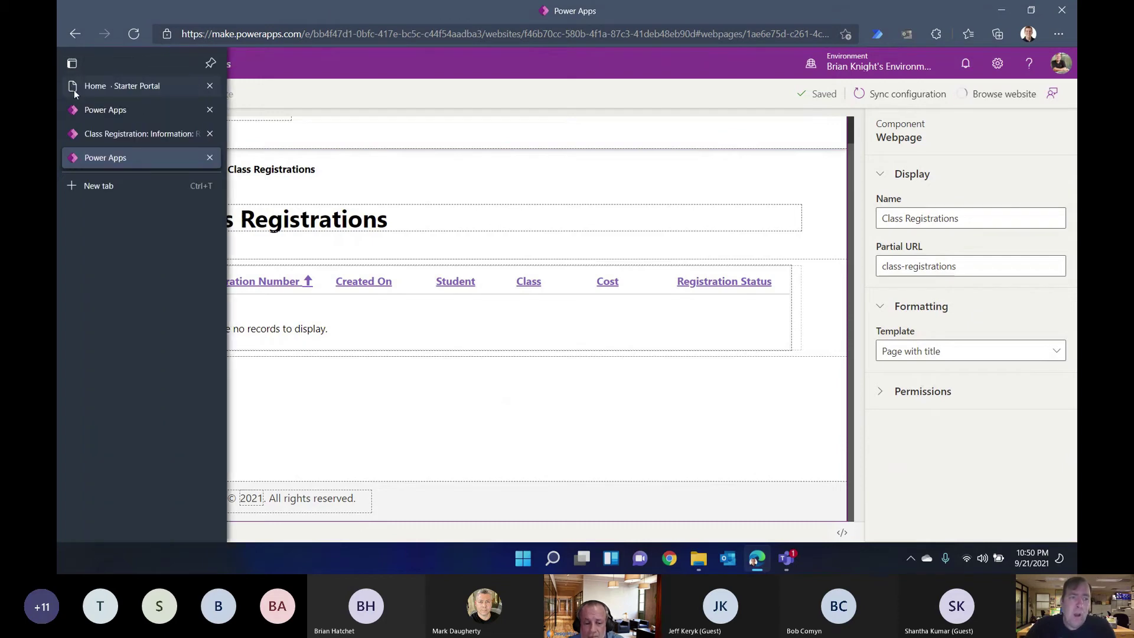
Step: Sign out of the live Starter Portal and go to its Sign in page, glancing at Register
left_click(86, 88)
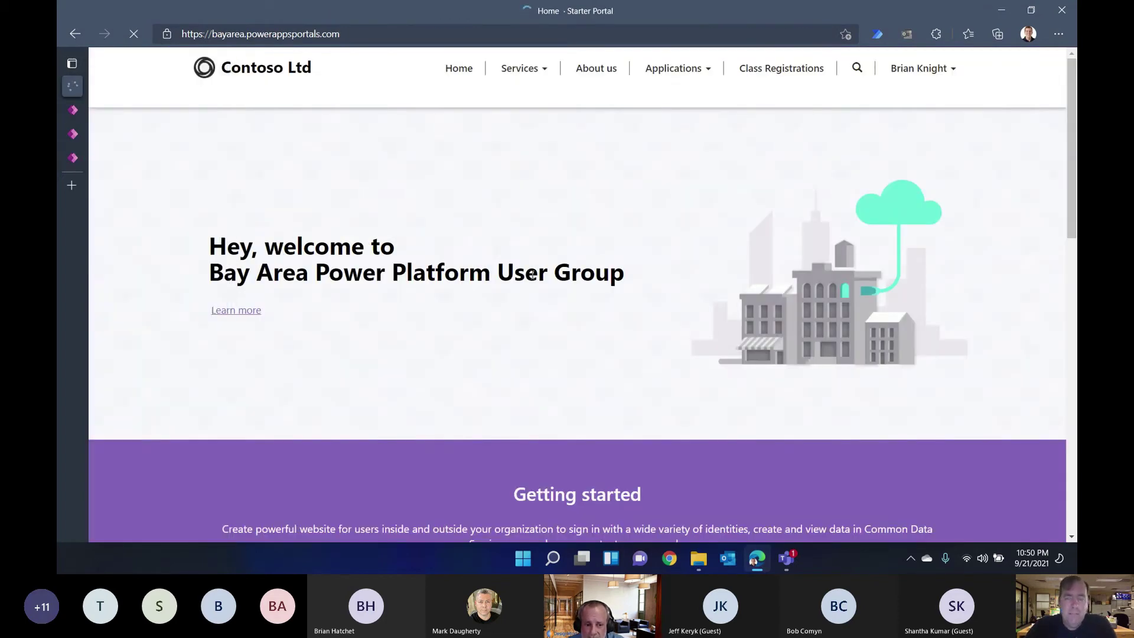
left_click(934, 72)
left_click(902, 136)
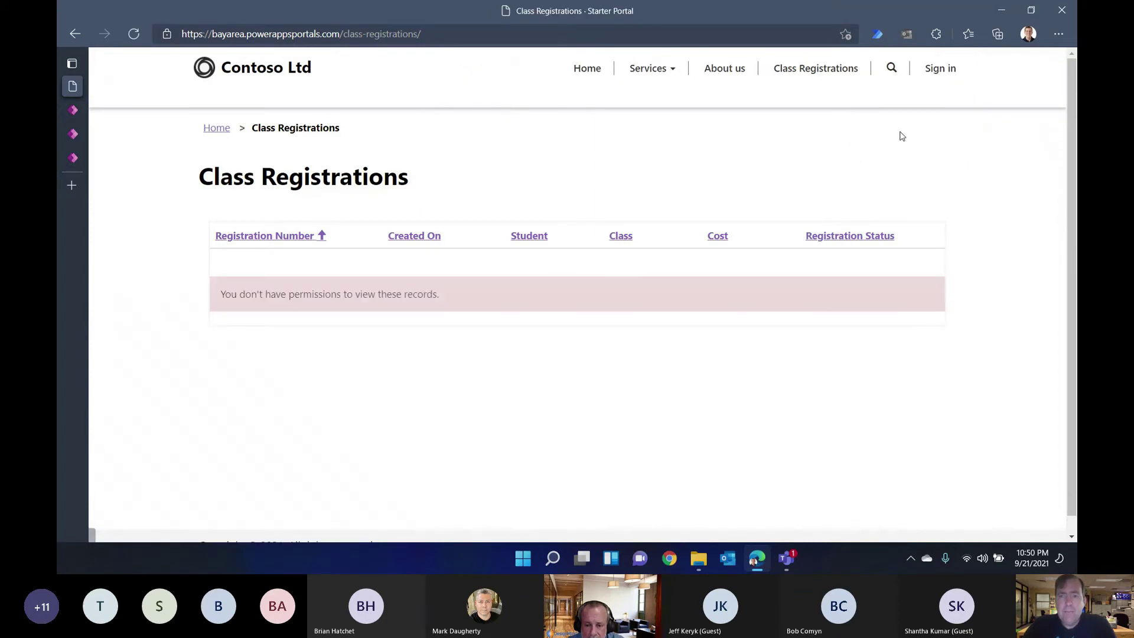
left_click(952, 72)
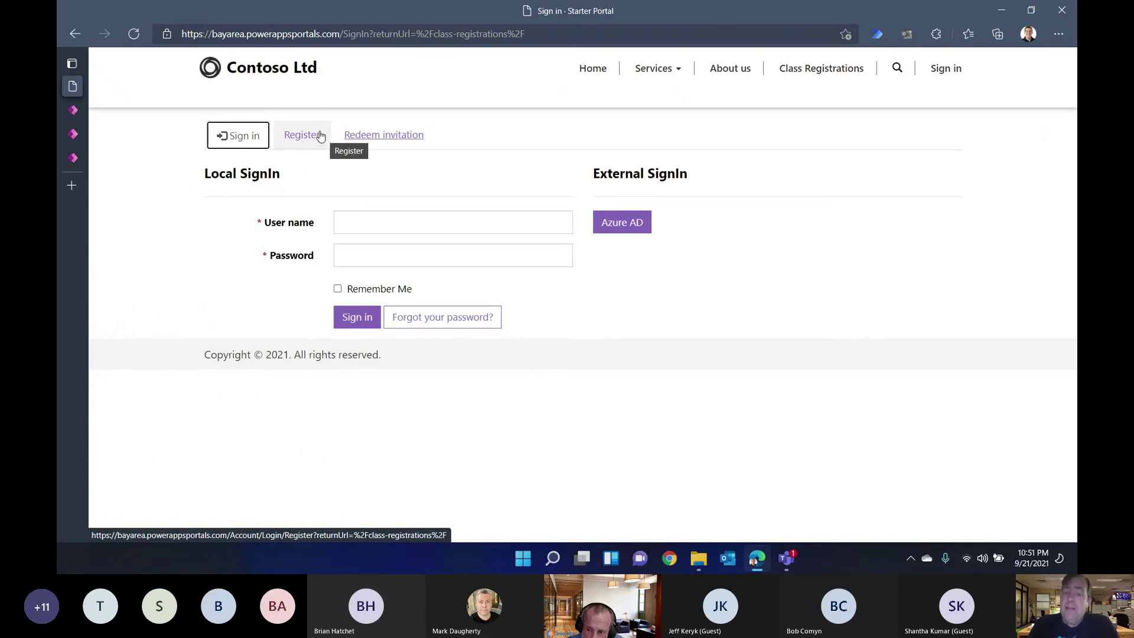
left_click(301, 134)
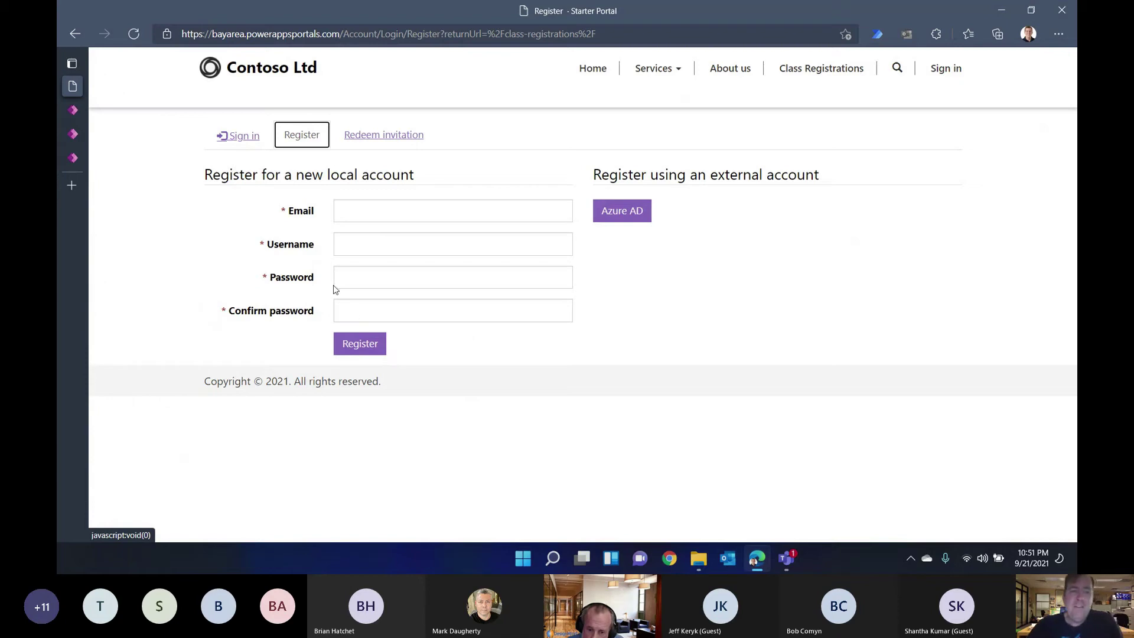
left_click(235, 136)
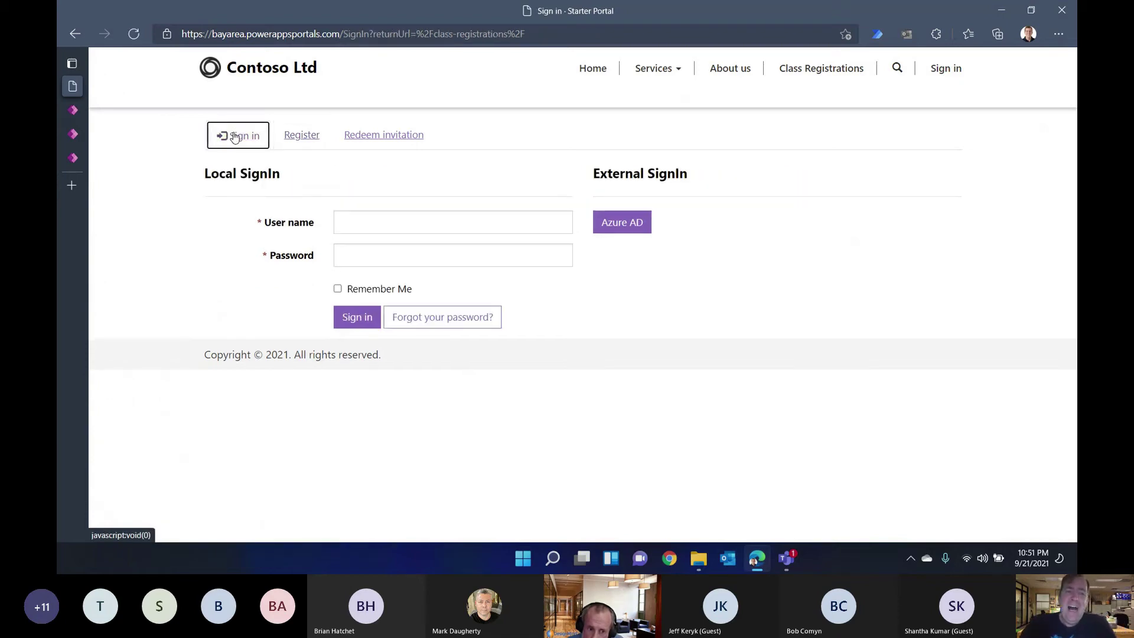
Step: Sign in with Azure AD using the work account and open Class Registrations, which reports no permission
left_click(640, 224)
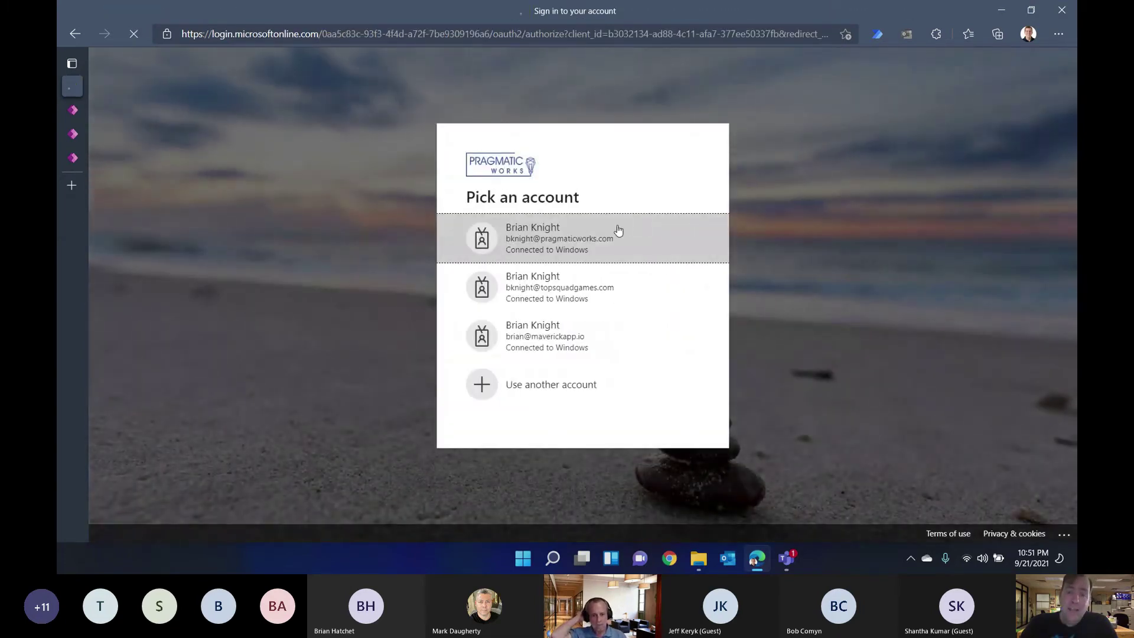
left_click(619, 230)
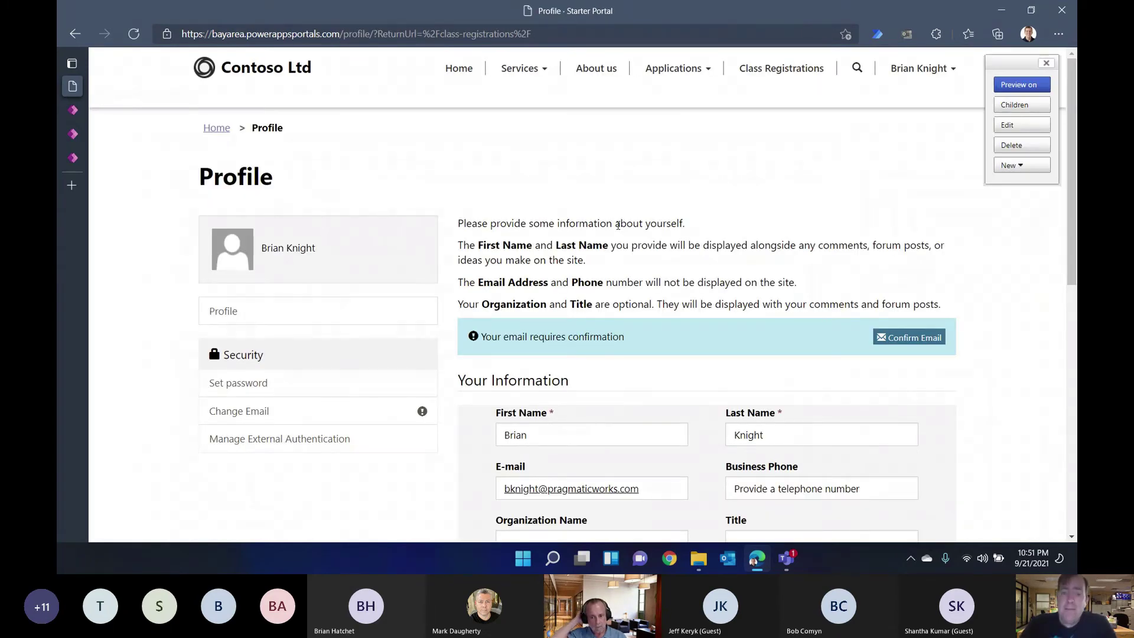
scroll(696, 325, "down", 4)
scroll(694, 324, "down", 3)
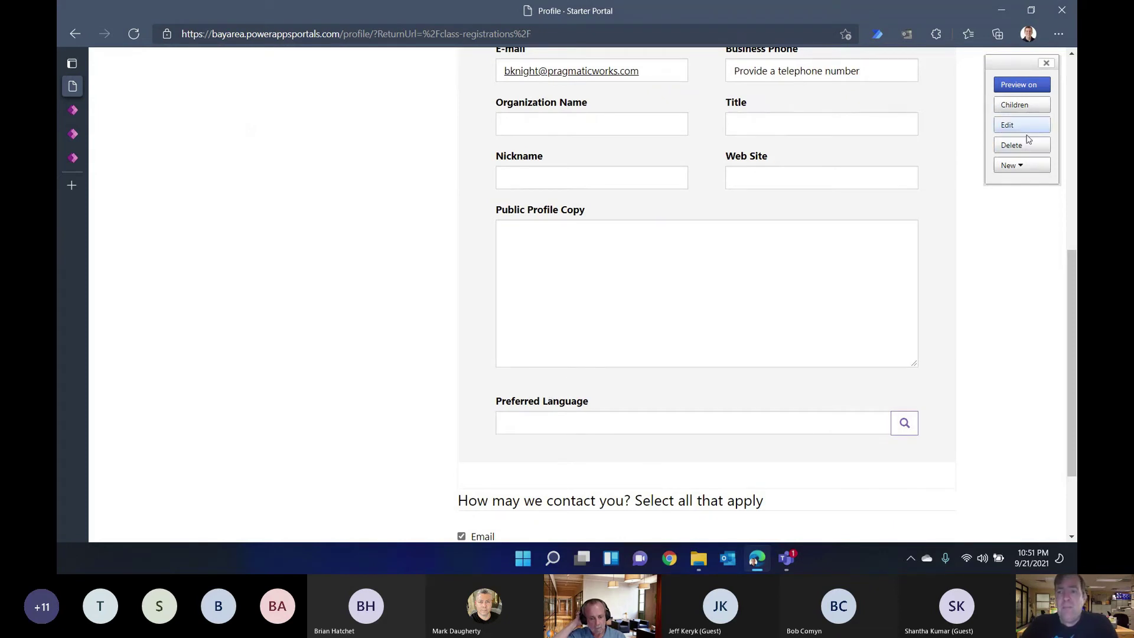
left_click(1046, 63)
scroll(1009, 124, "up", 7)
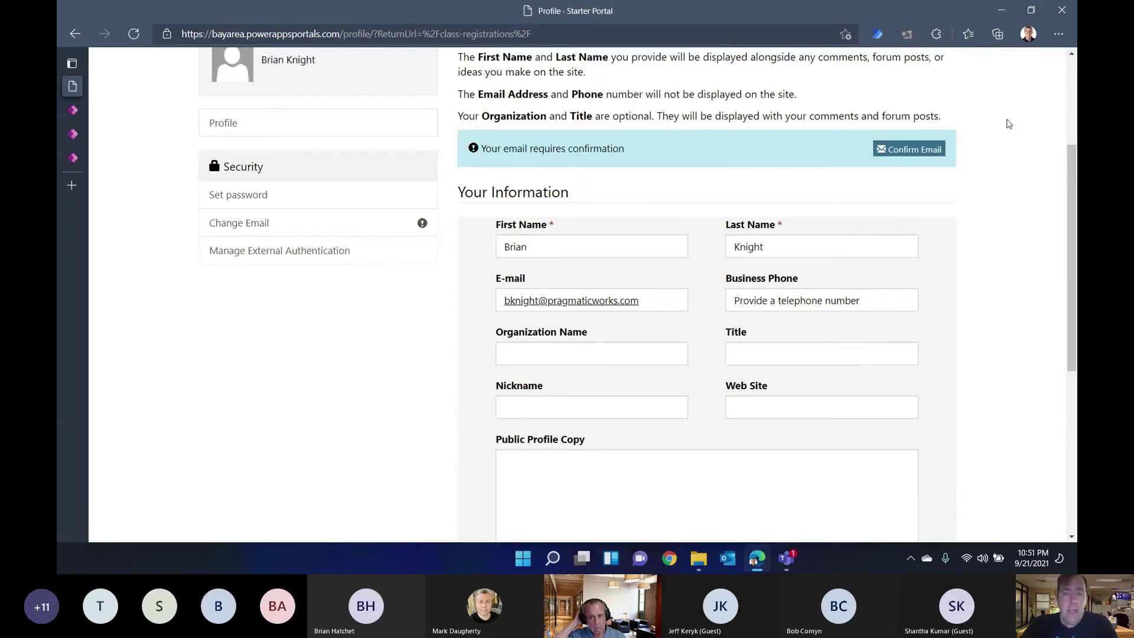
left_click(796, 66)
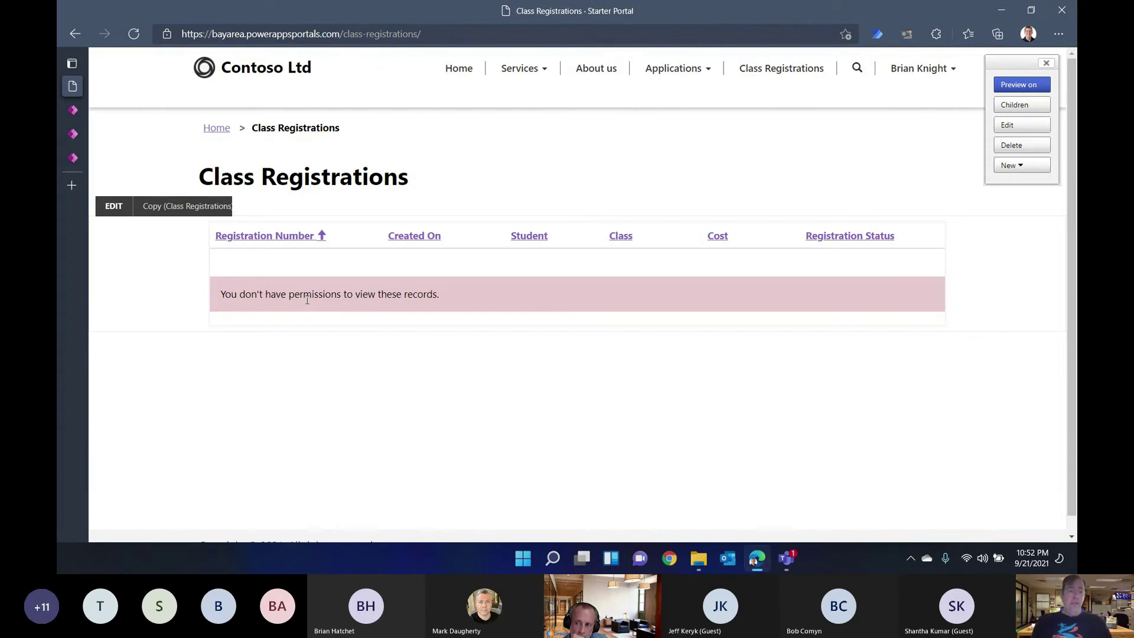
mouse_move(73, 89)
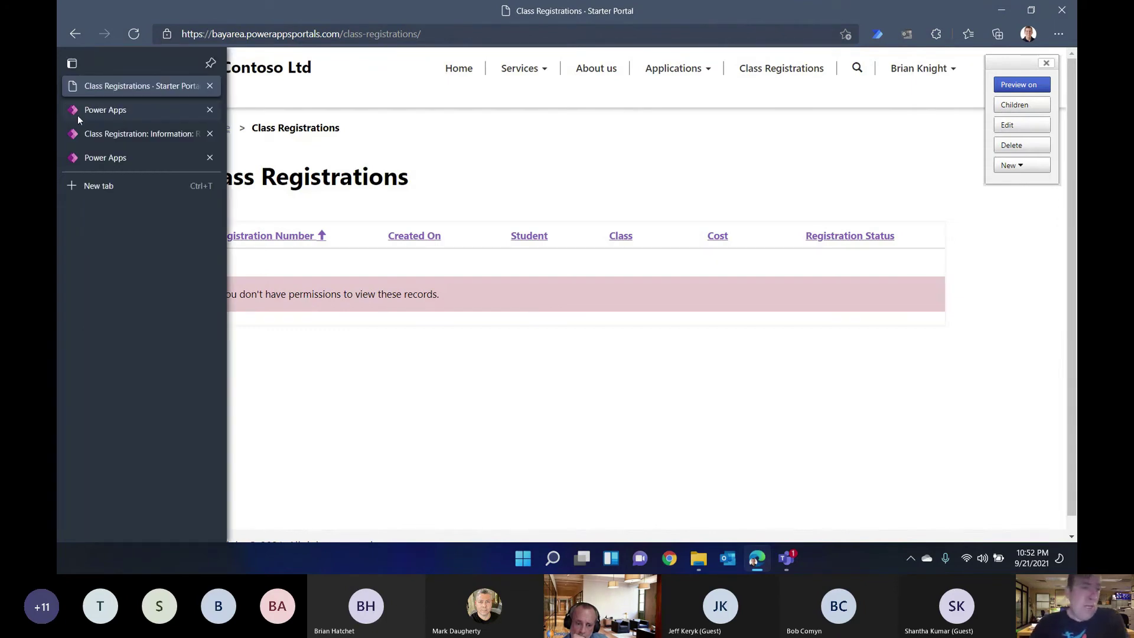
Step: Back in Portals Studio, select the registrations list and open Manage table permissions
left_click(109, 115)
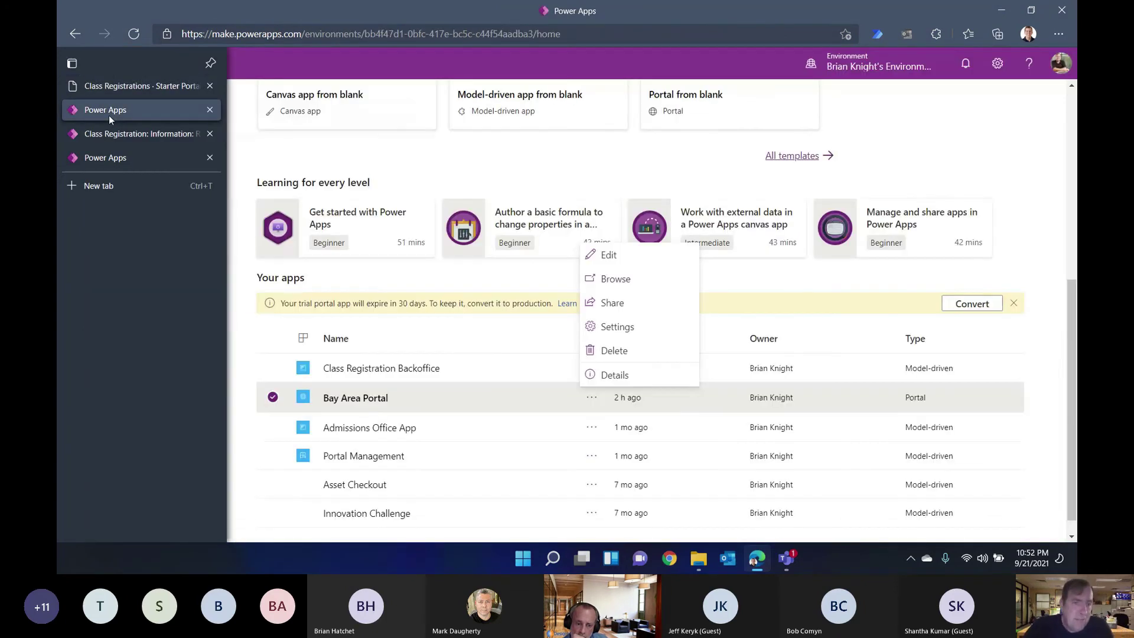
left_click(116, 134)
left_click(120, 157)
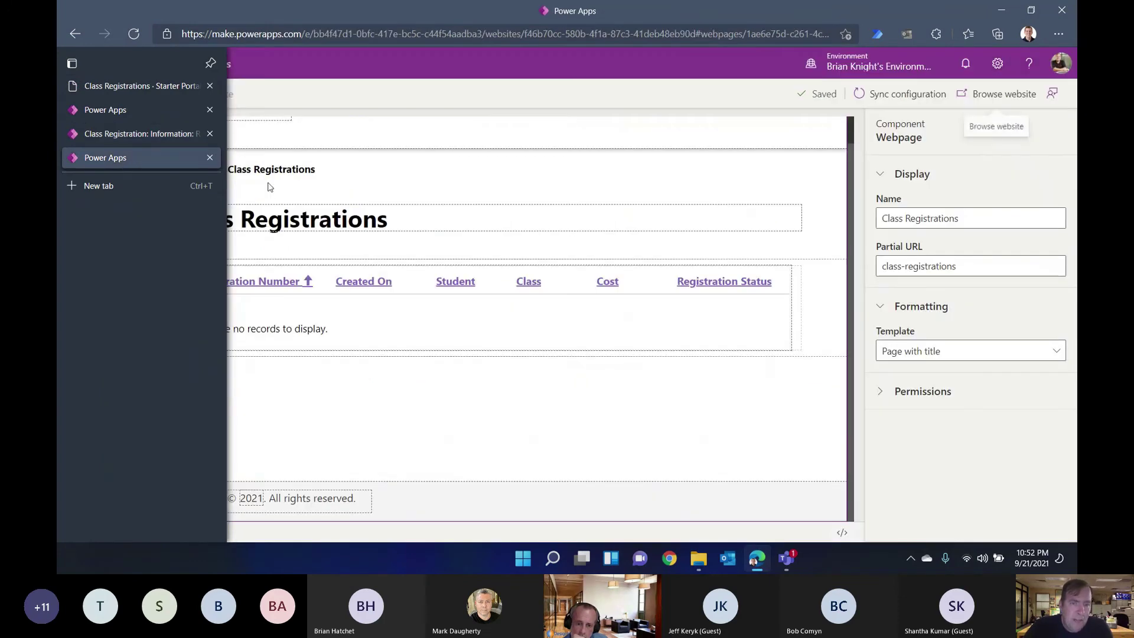
left_click(459, 313)
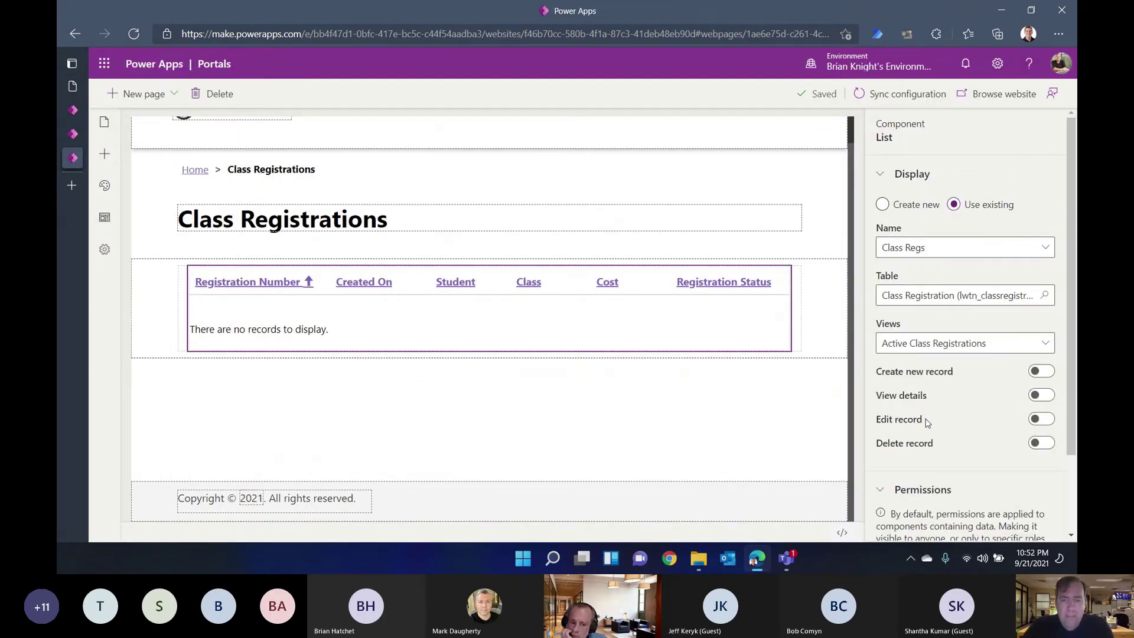
scroll(955, 452, "down", 2)
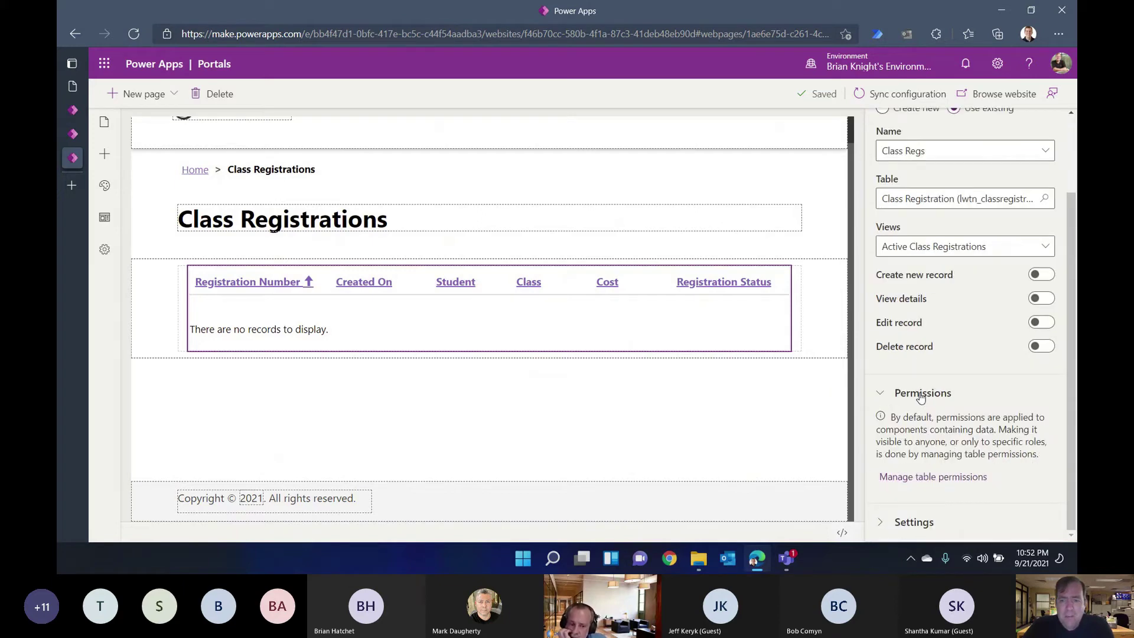
left_click(938, 478)
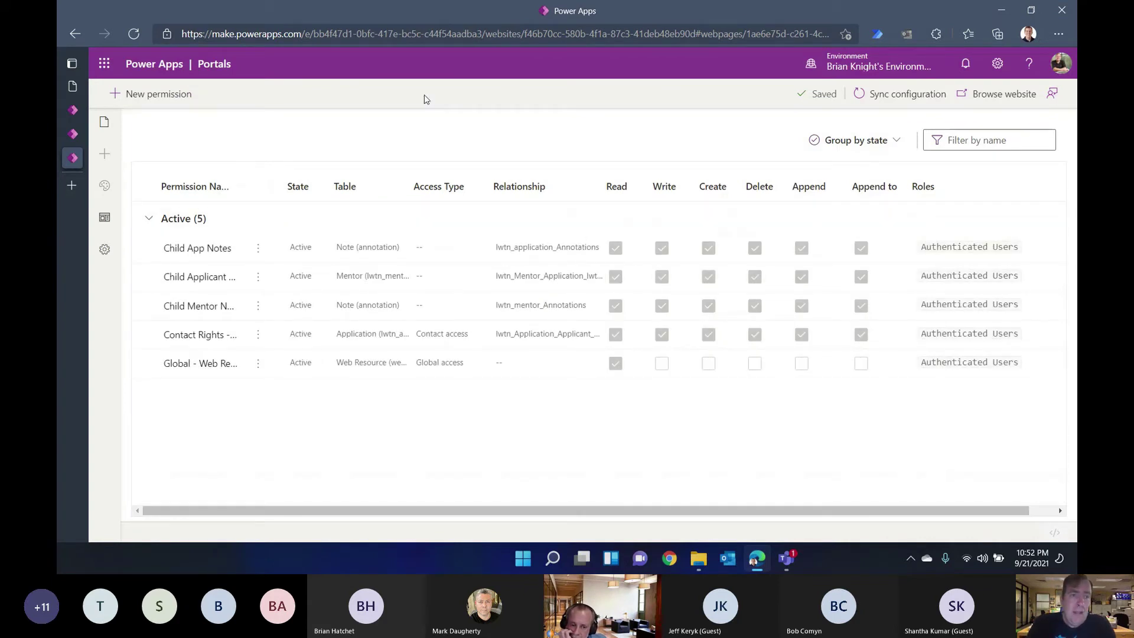
Step: Create a 'Class Reg Permissions' table permission on Class Registration with Contact access type
left_click(164, 96)
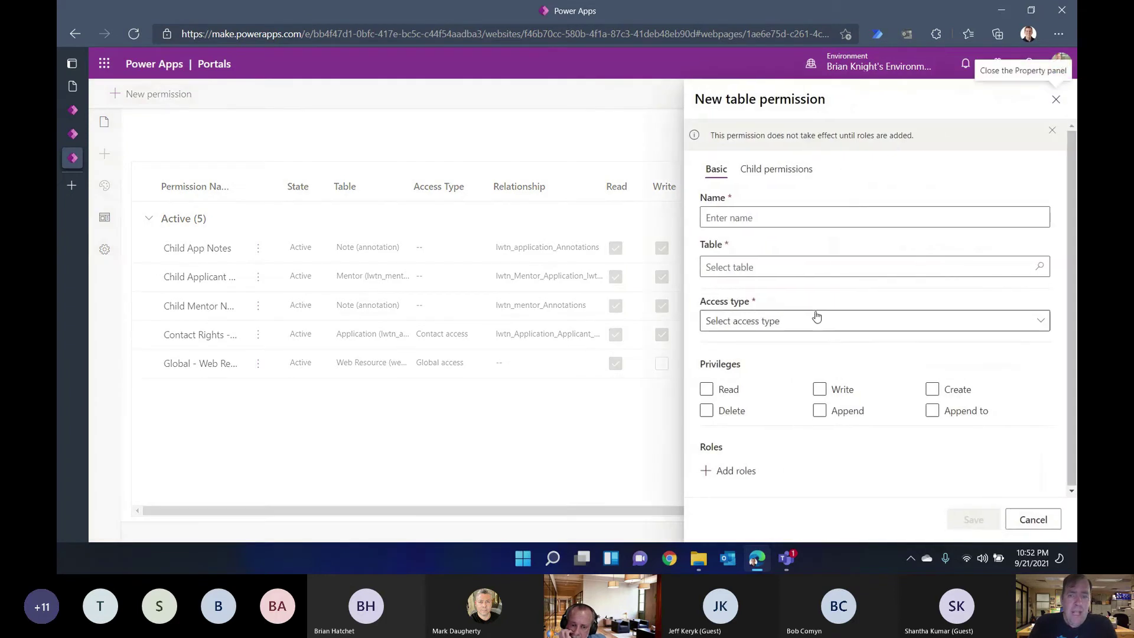
left_click(846, 209)
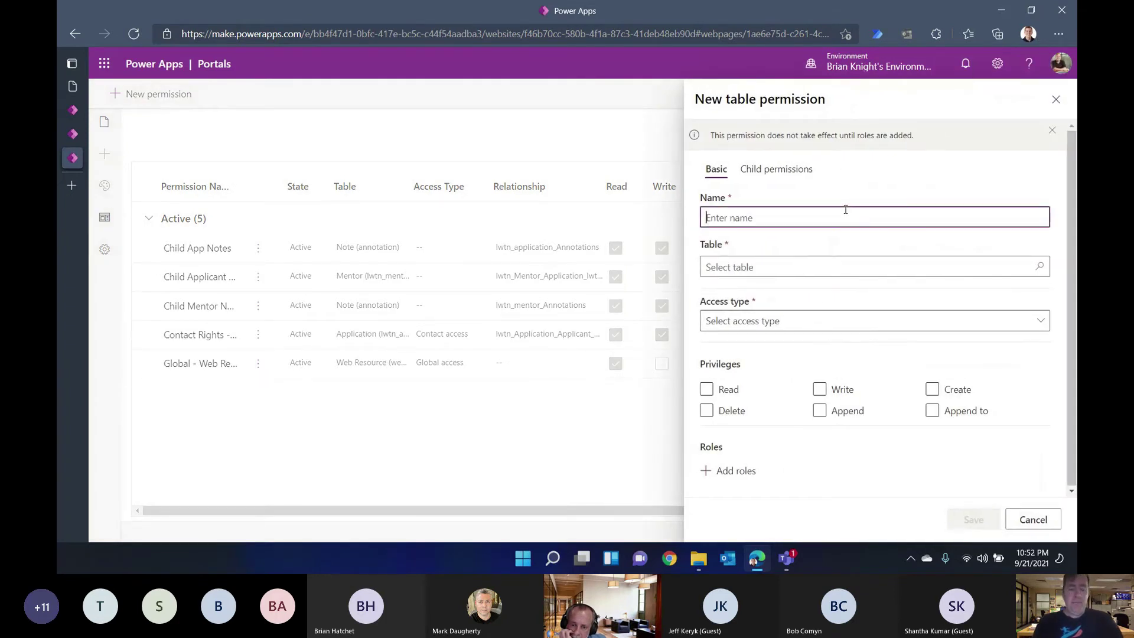
type("Class Reg Permissions")
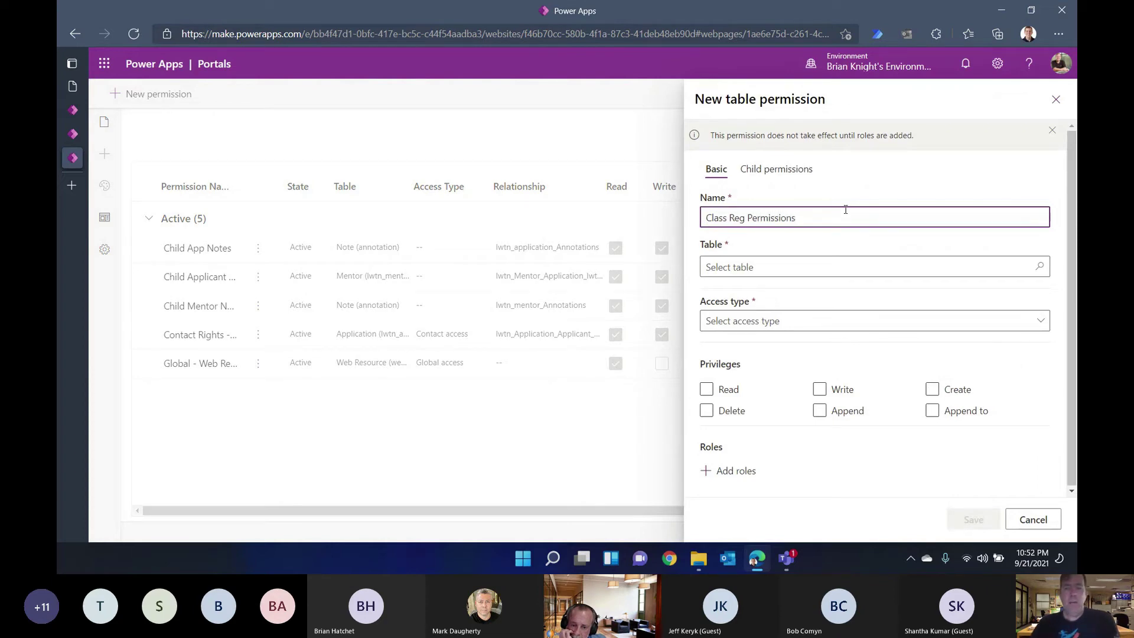
left_click(878, 262)
type("Class")
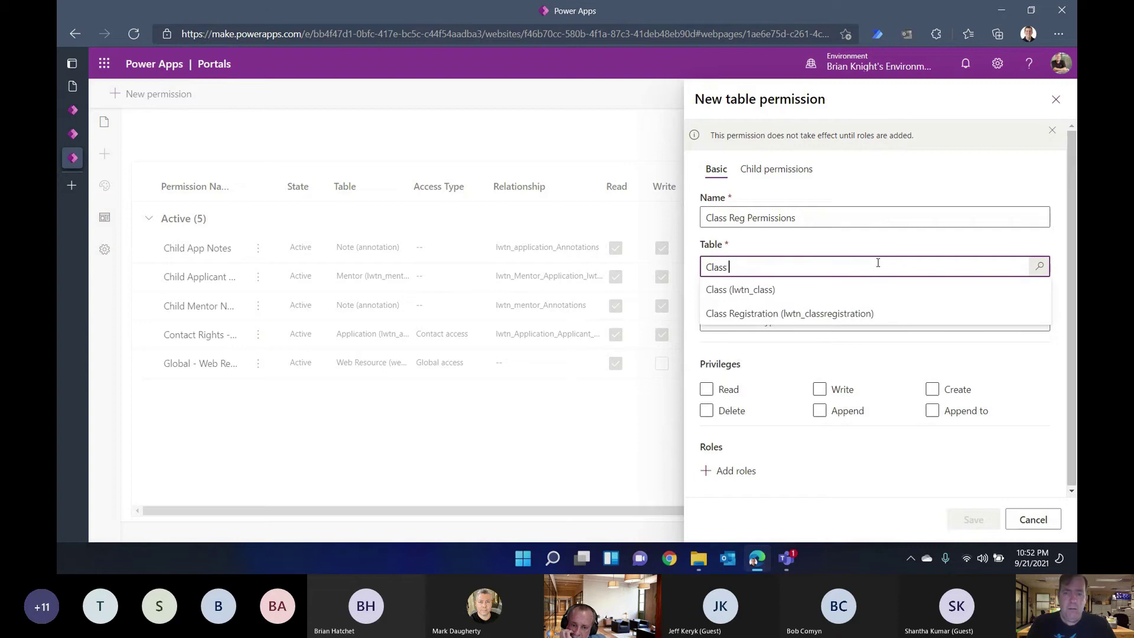
left_click(836, 313)
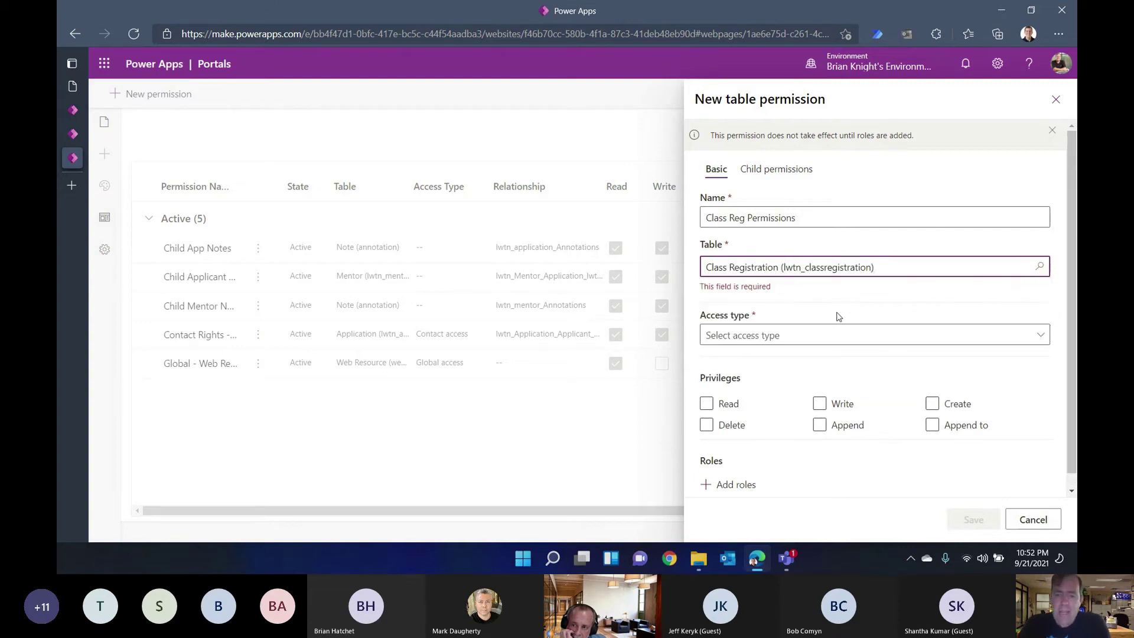
left_click(816, 341)
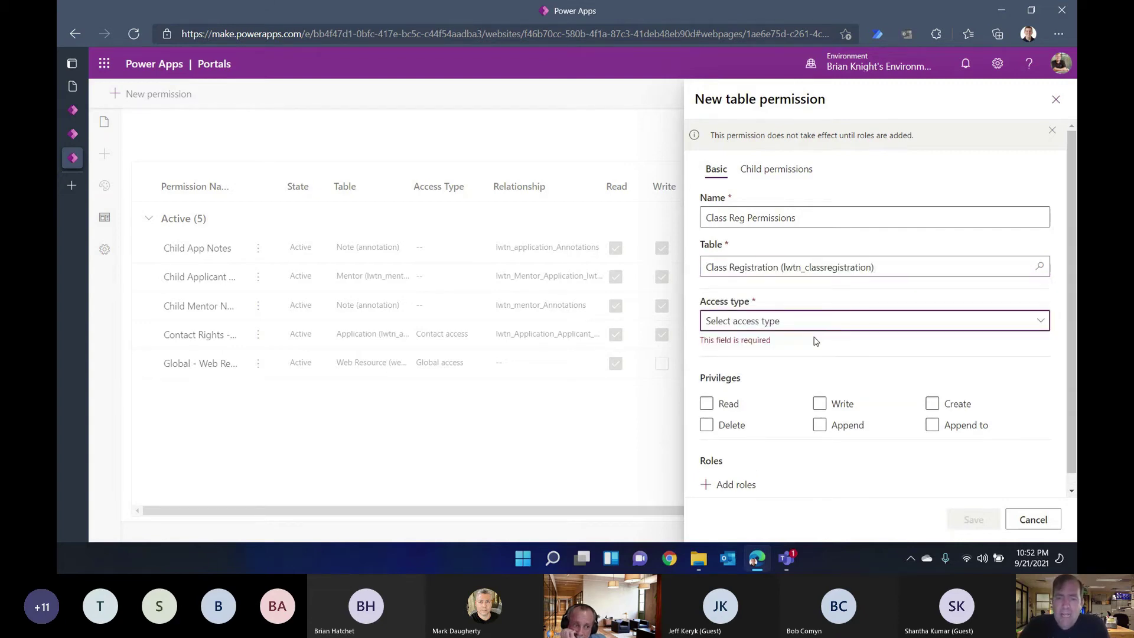
left_click(811, 324)
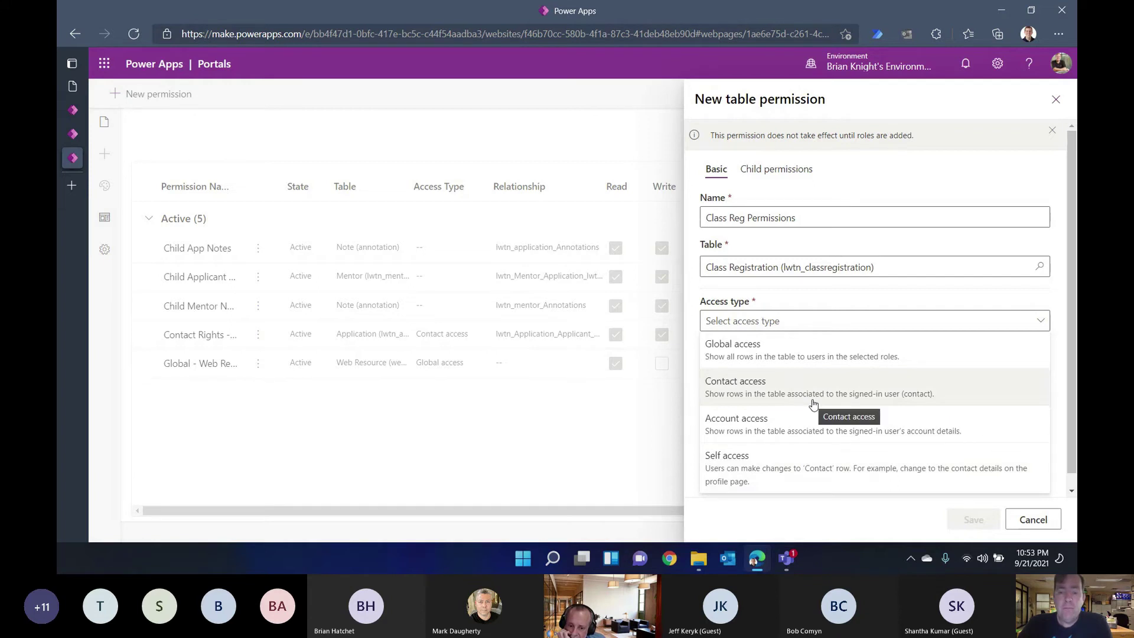
left_click(766, 390)
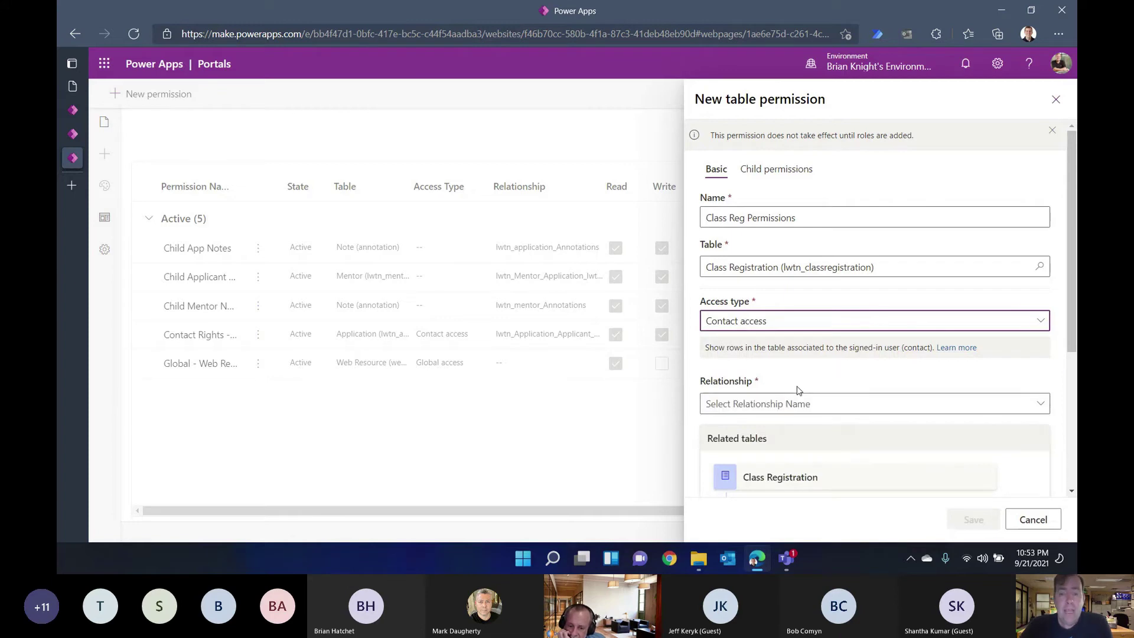
Step: Use the lwtn_ClassRegistration_Student_Contact relationship and grant Read, Write, Create, Delete, Append and Append to
scroll(792, 367, "down", 3)
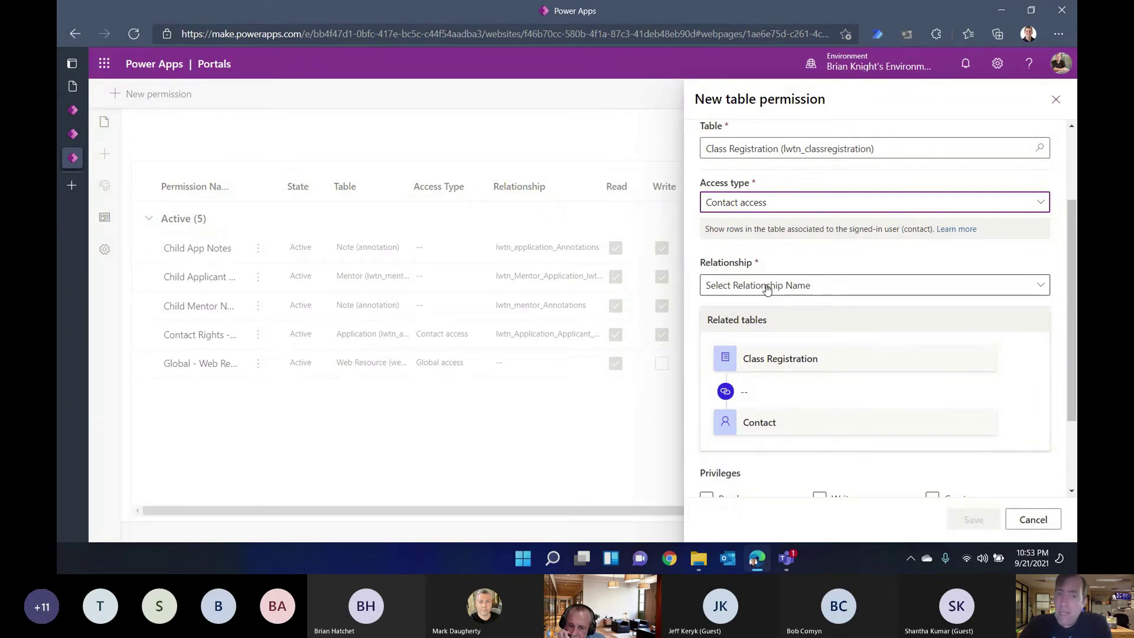
left_click(767, 287)
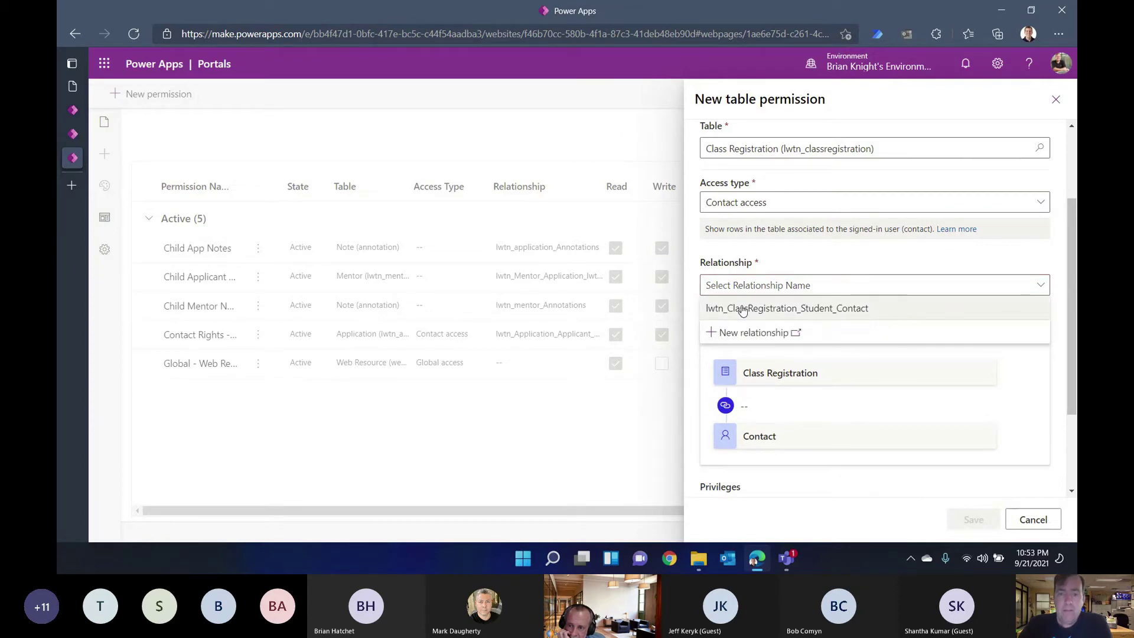
left_click(744, 309)
scroll(801, 390, "down", 2)
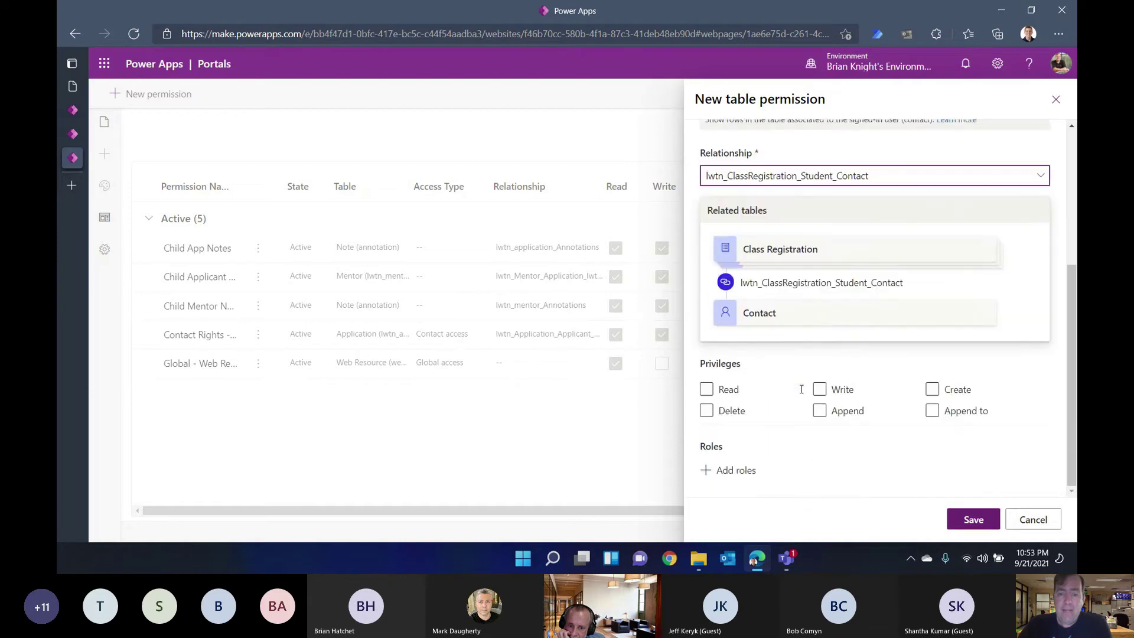
left_click(707, 389)
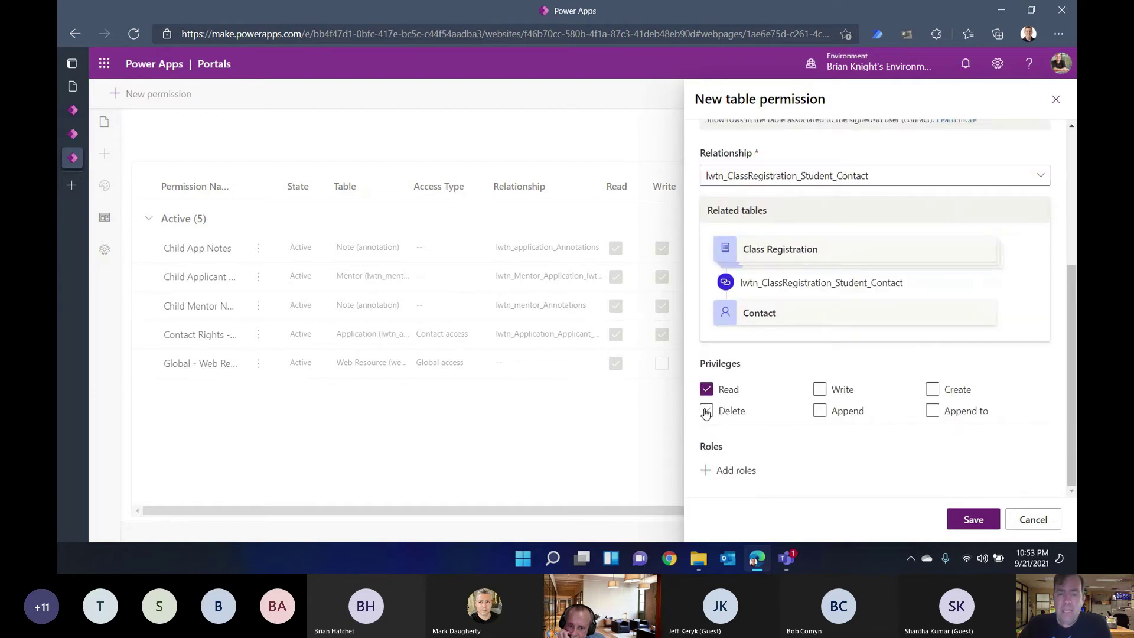
left_click(706, 412)
left_click(820, 412)
left_click(826, 389)
left_click(932, 390)
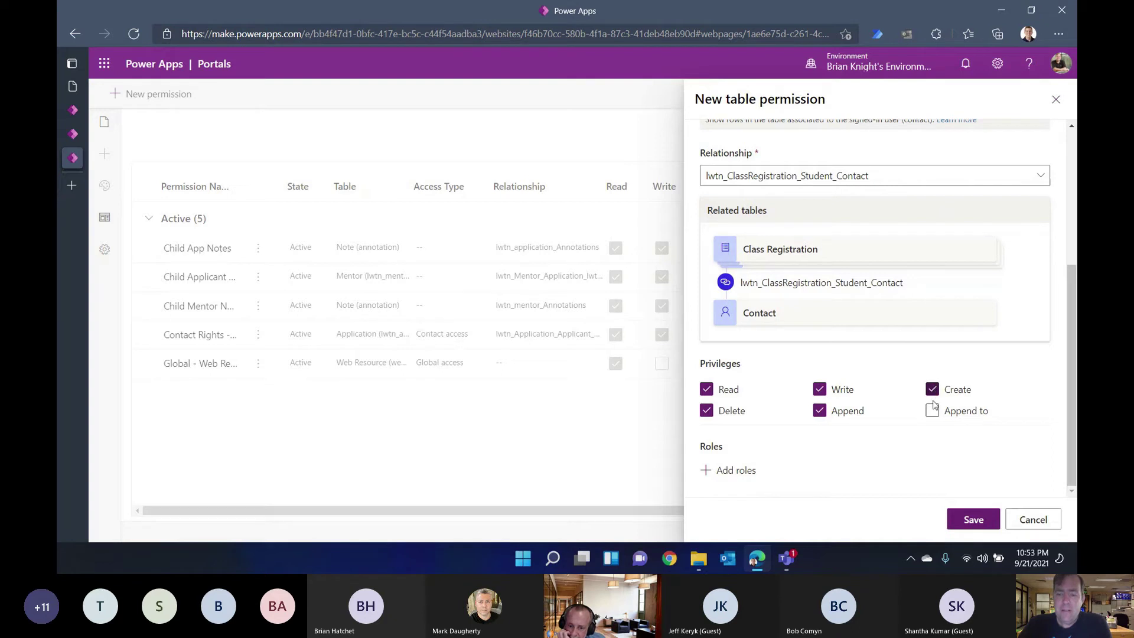
left_click(933, 412)
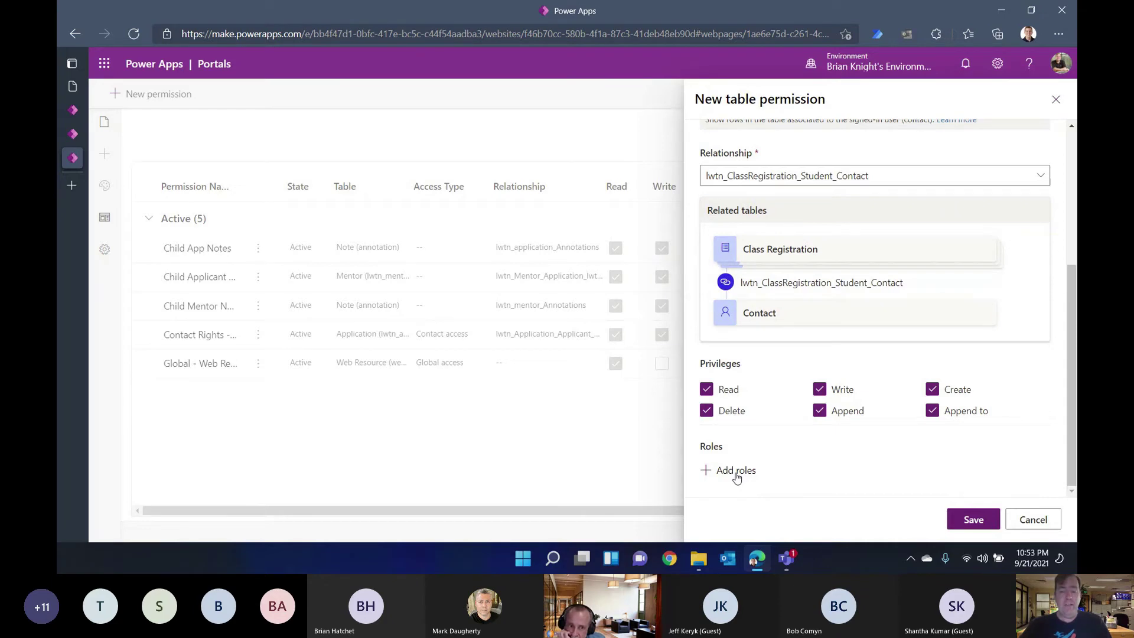
Step: Assign the permission to Authenticated Users and save it
left_click(737, 477)
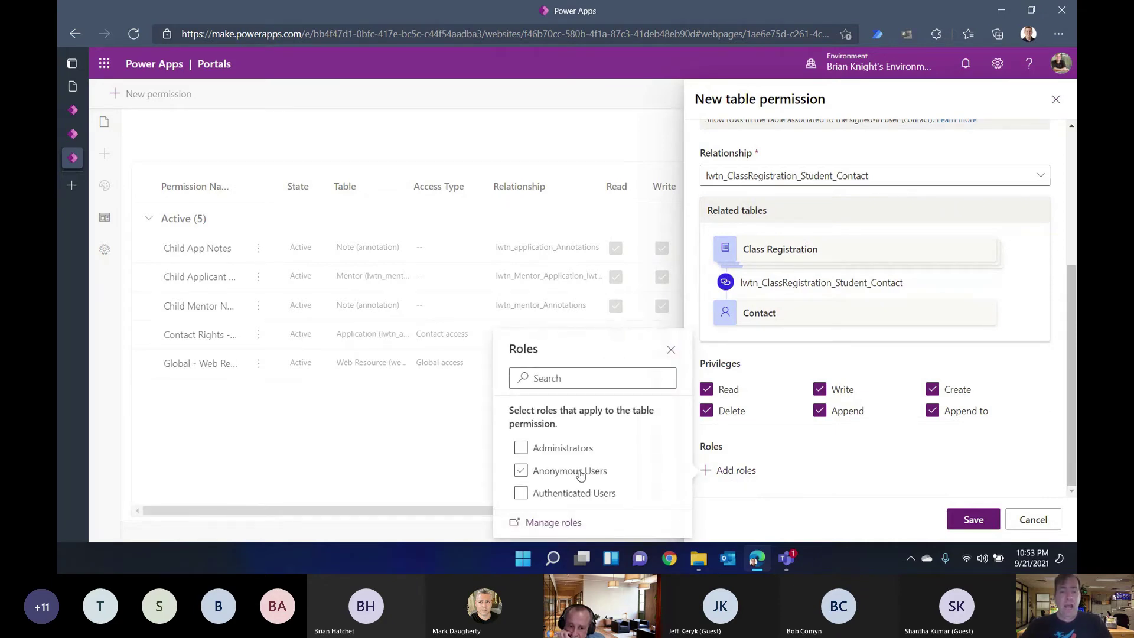
left_click(568, 491)
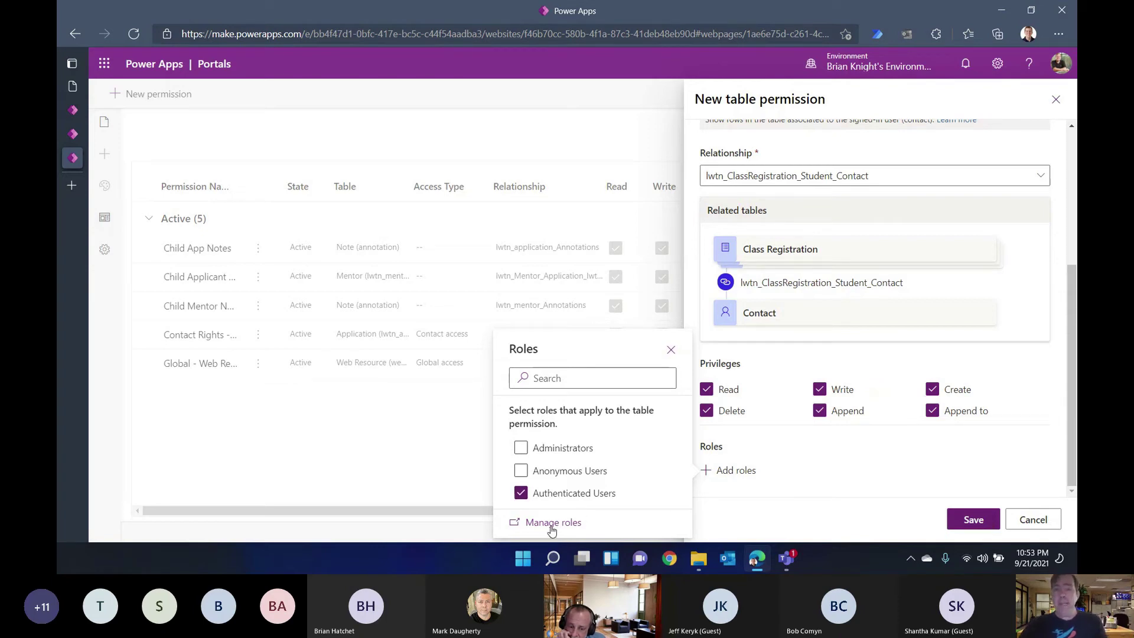
left_click(789, 516)
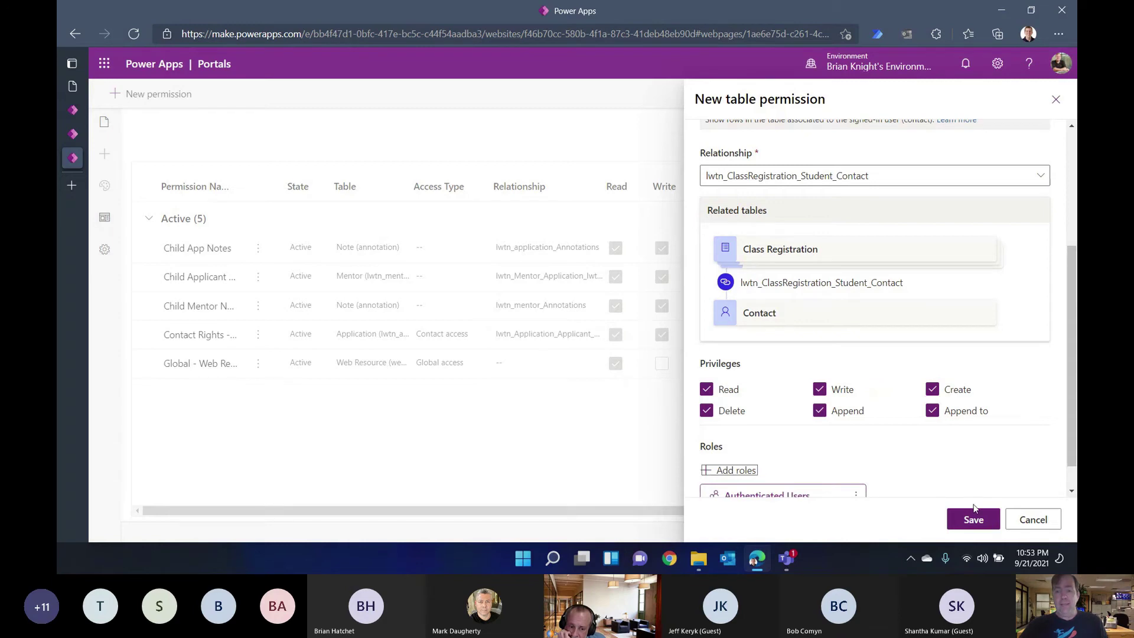
left_click(973, 519)
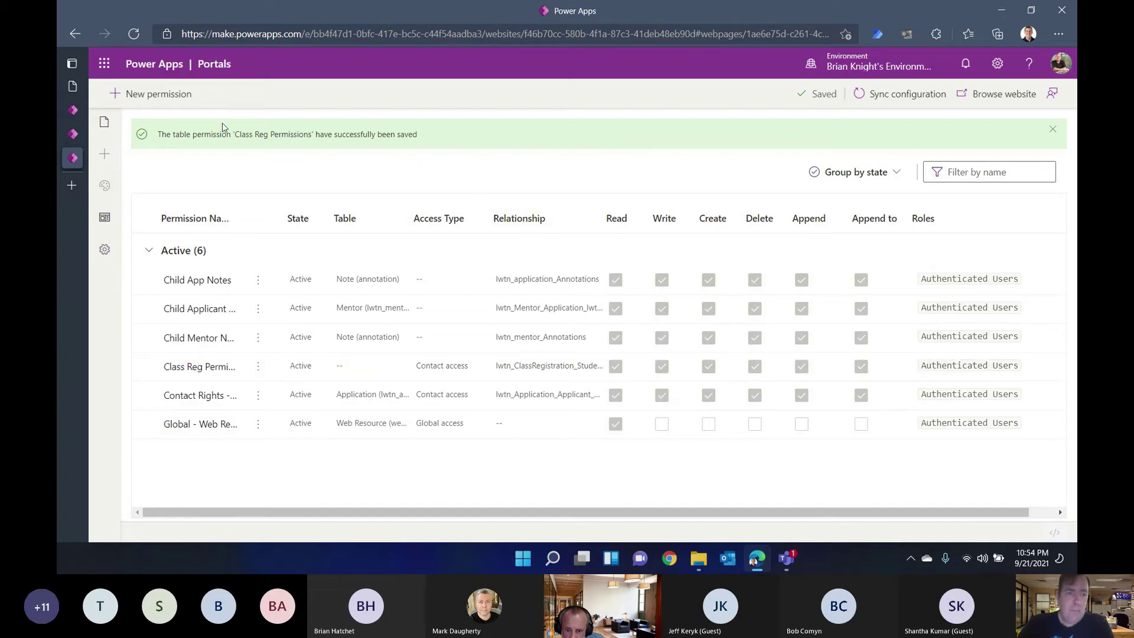
Step: Open the Class Registrations webpage from Pages and navigation, then view it on the live portal
left_click(110, 126)
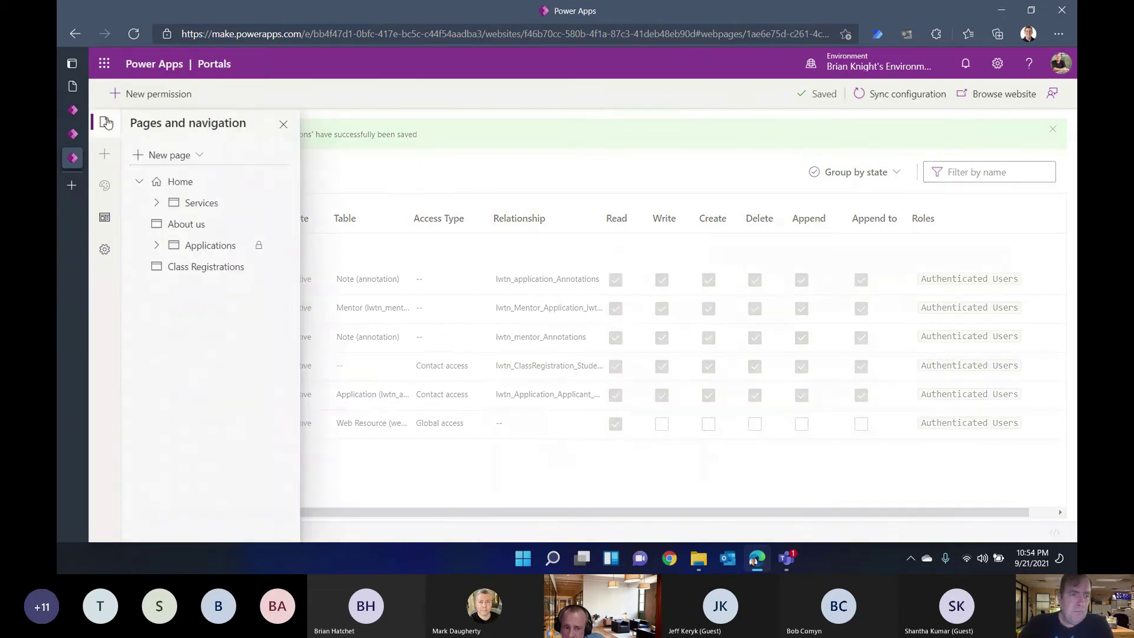
left_click(193, 266)
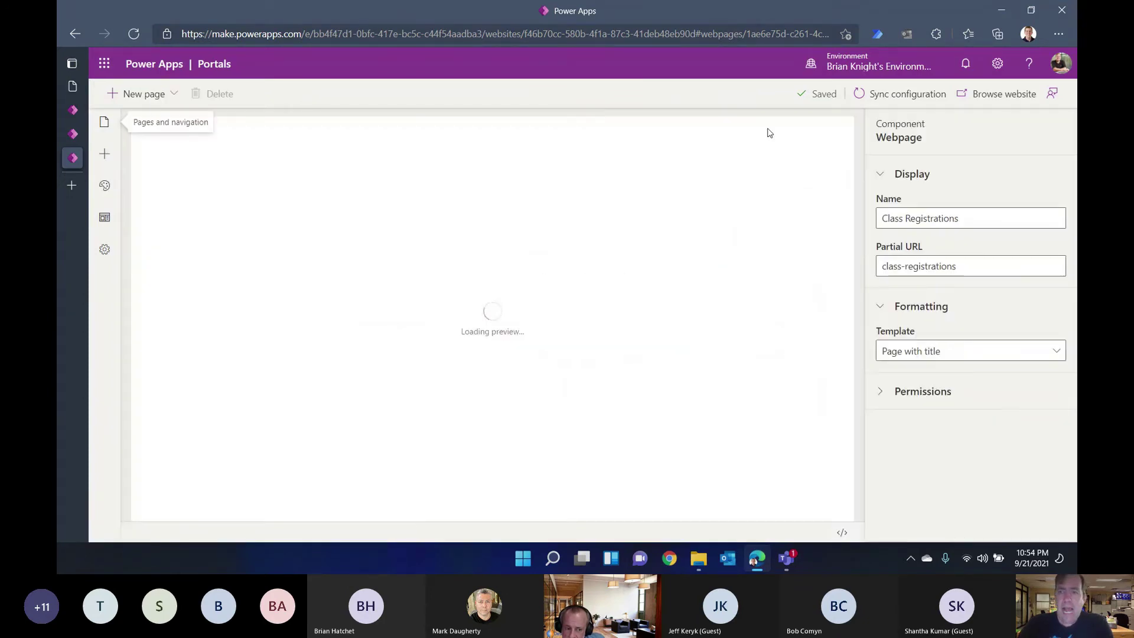
left_click(988, 97)
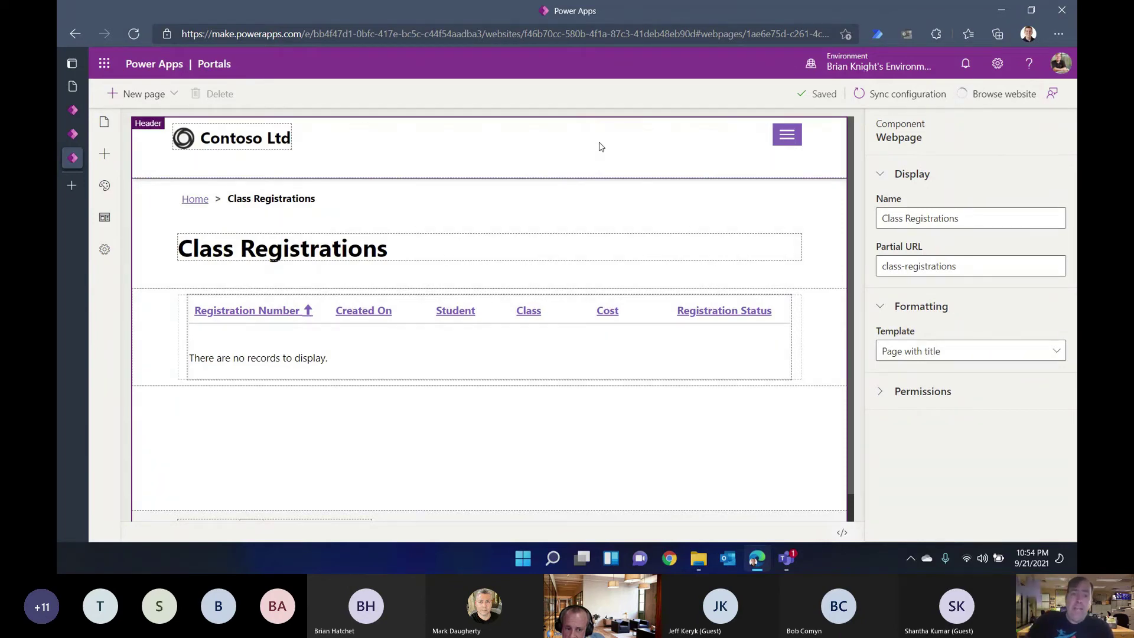
left_click(72, 85)
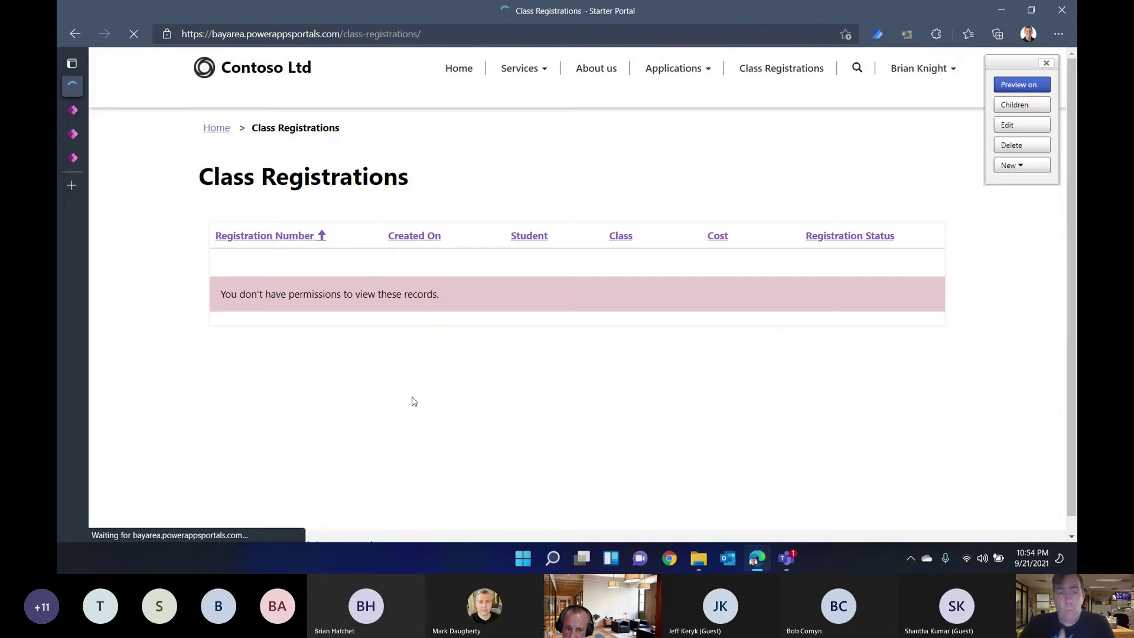
Step: Switch to the Class Registration: Information R-1000 record tab
mouse_move(406, 304)
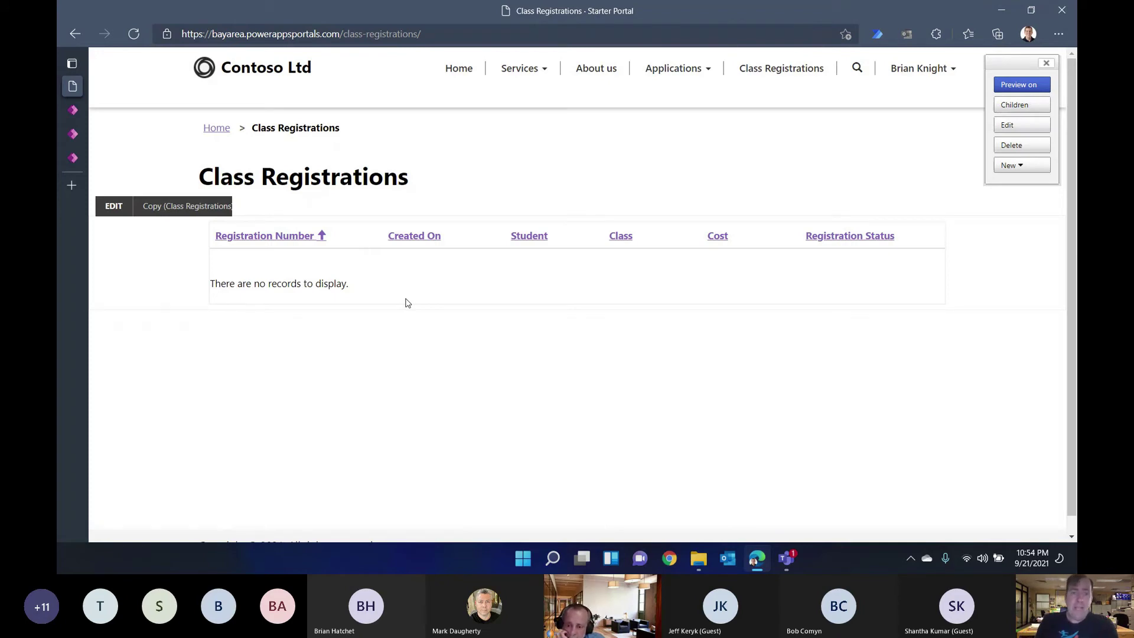
mouse_move(73, 135)
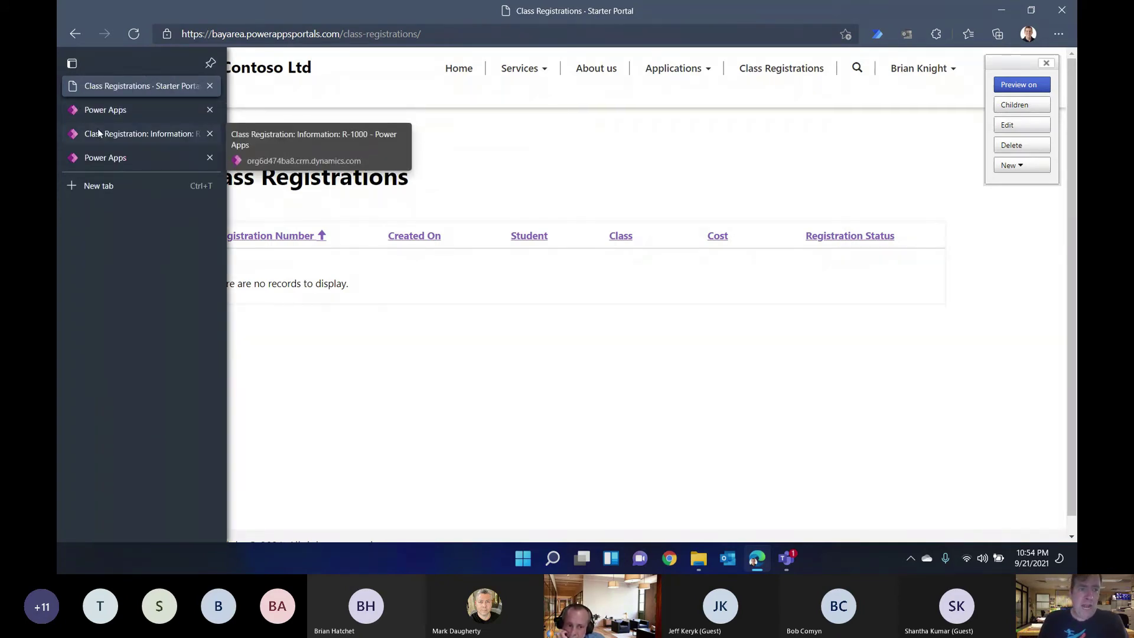
left_click(99, 133)
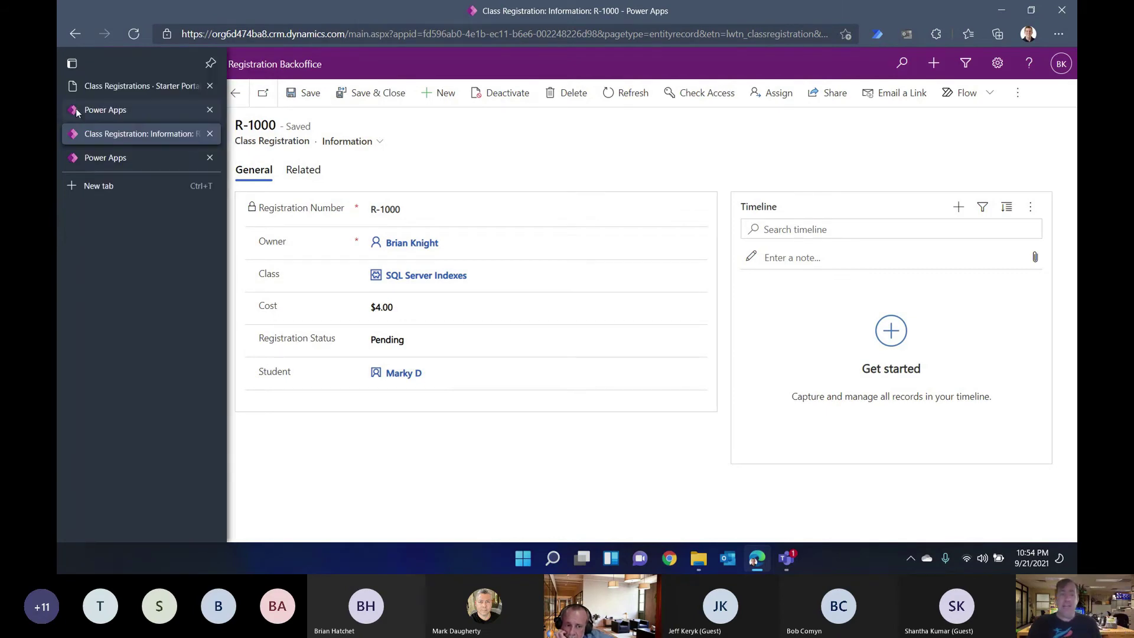
Step: Go through the Power Apps home tab back to the Class Registrations portal editor
left_click(88, 110)
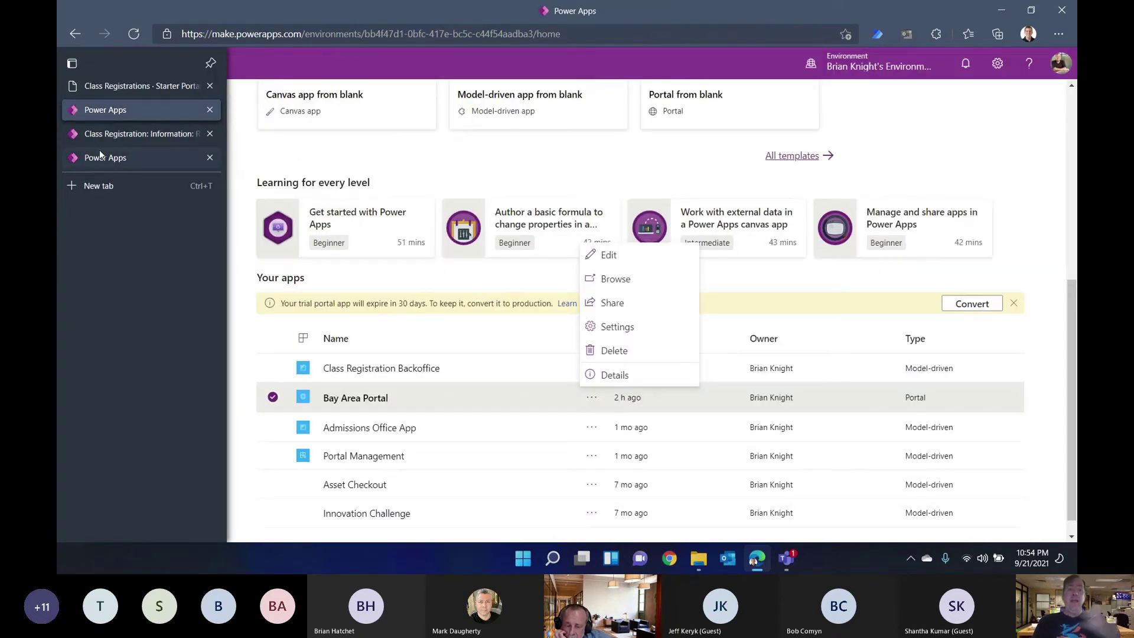
left_click(99, 154)
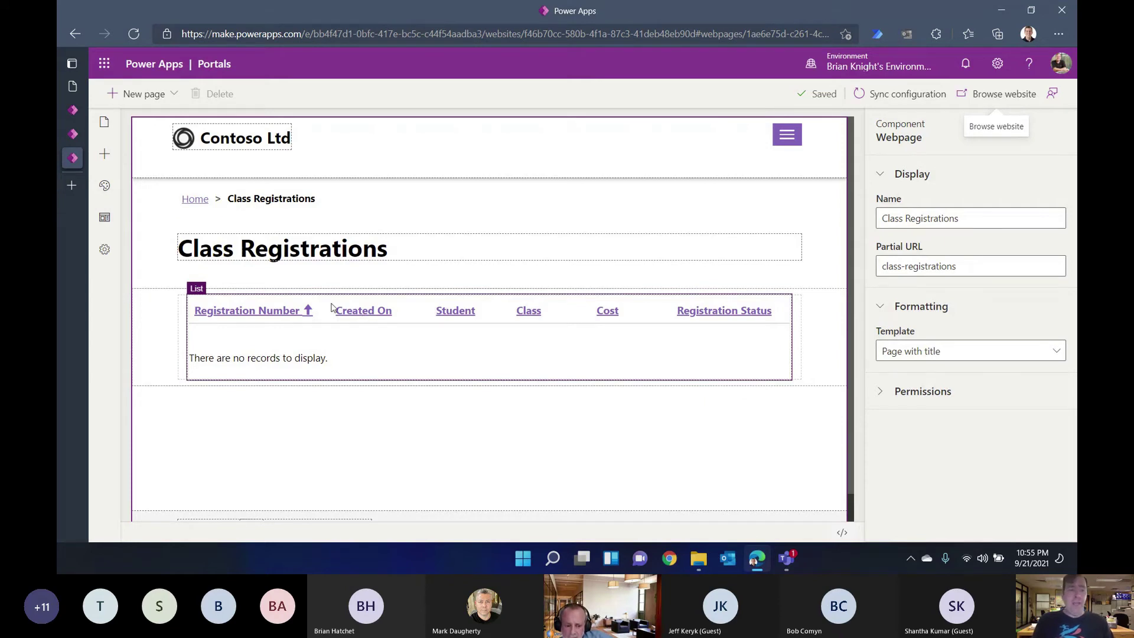
Step: Add a one-column section below the list and place a form in it
left_click(106, 154)
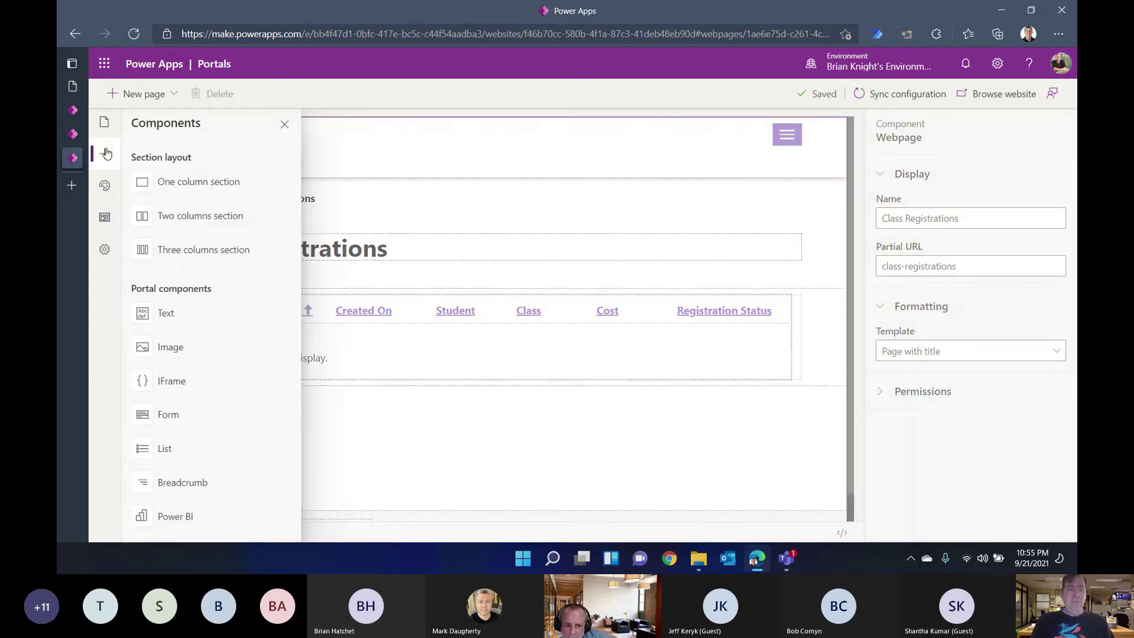
left_click(182, 185)
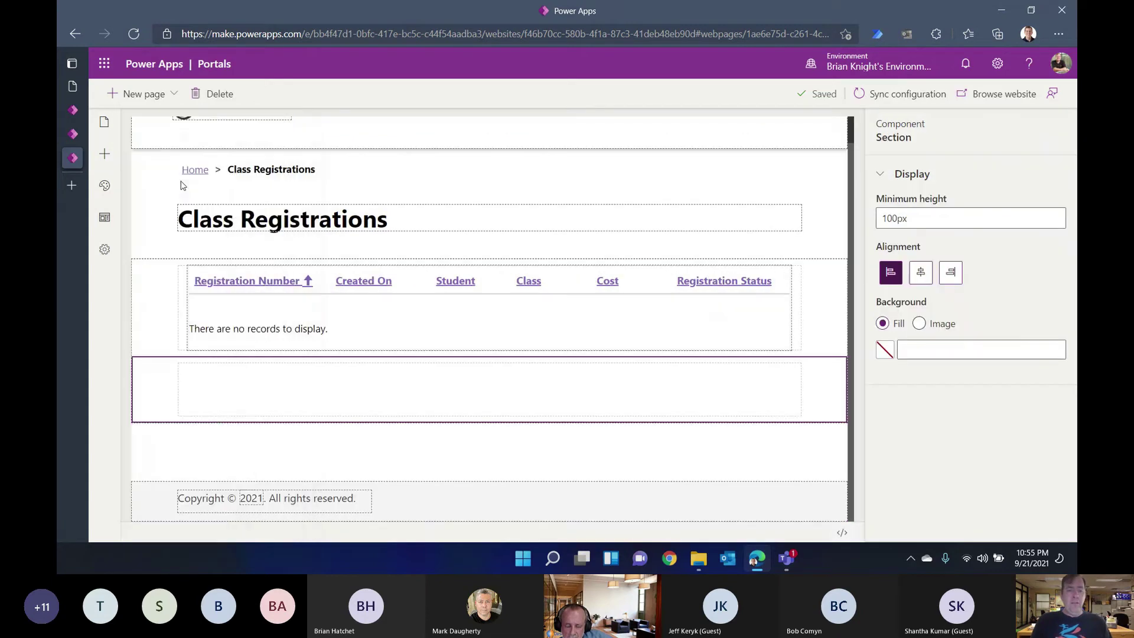
left_click(371, 366)
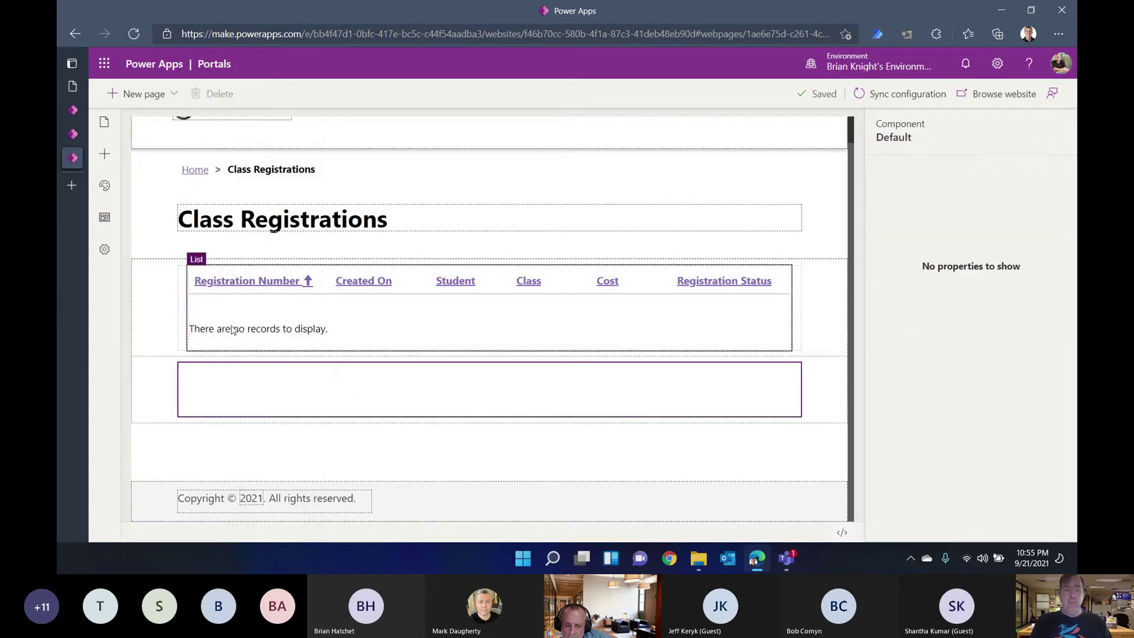
left_click(105, 155)
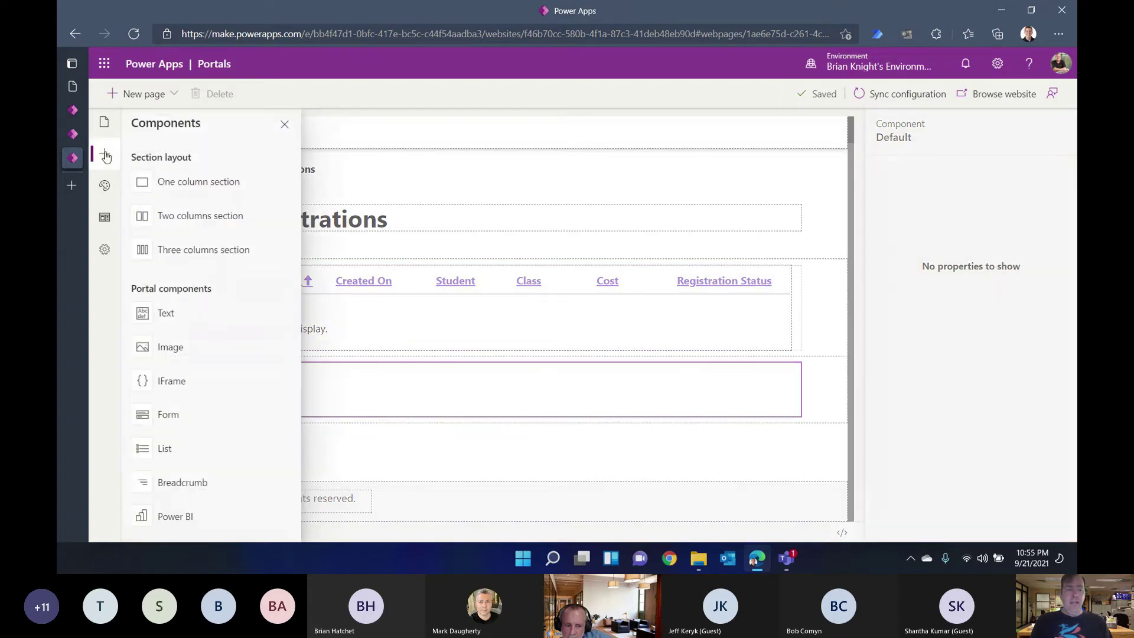
left_click(187, 413)
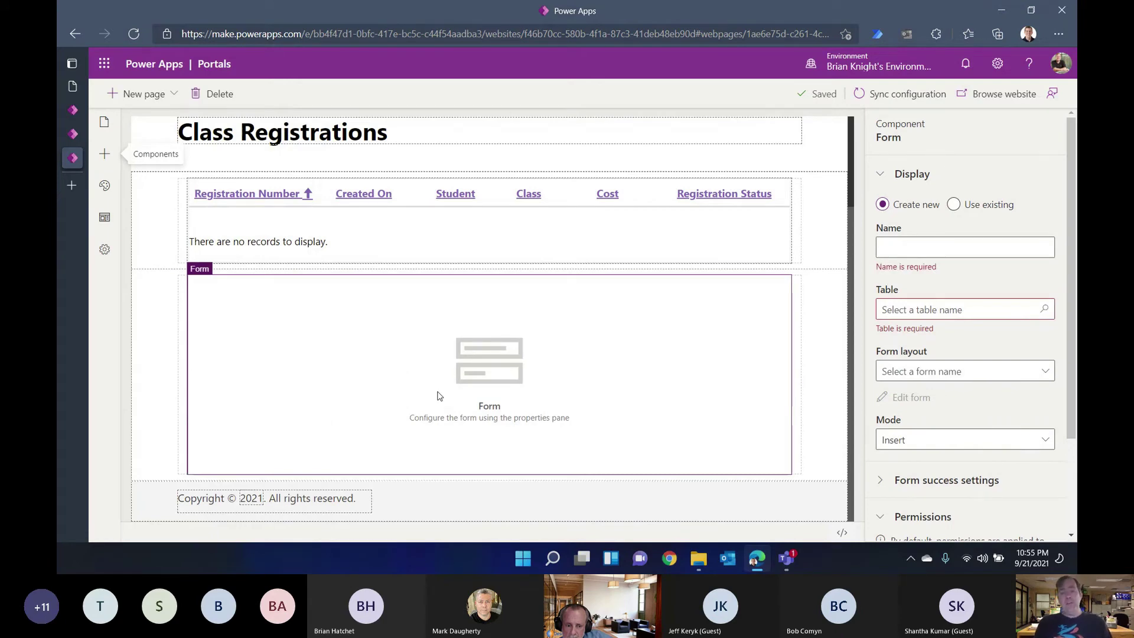
Step: Name the form 'New Class' on the Class Registration table with the Portal Data Entry Information layout
left_click(933, 249)
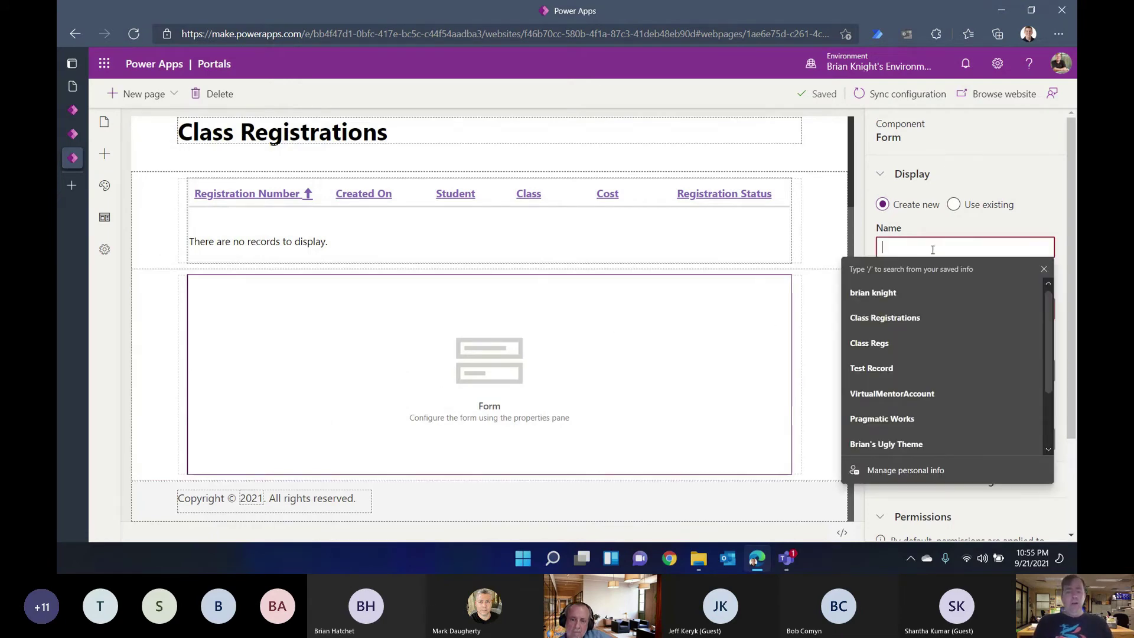
type("New Class Reg")
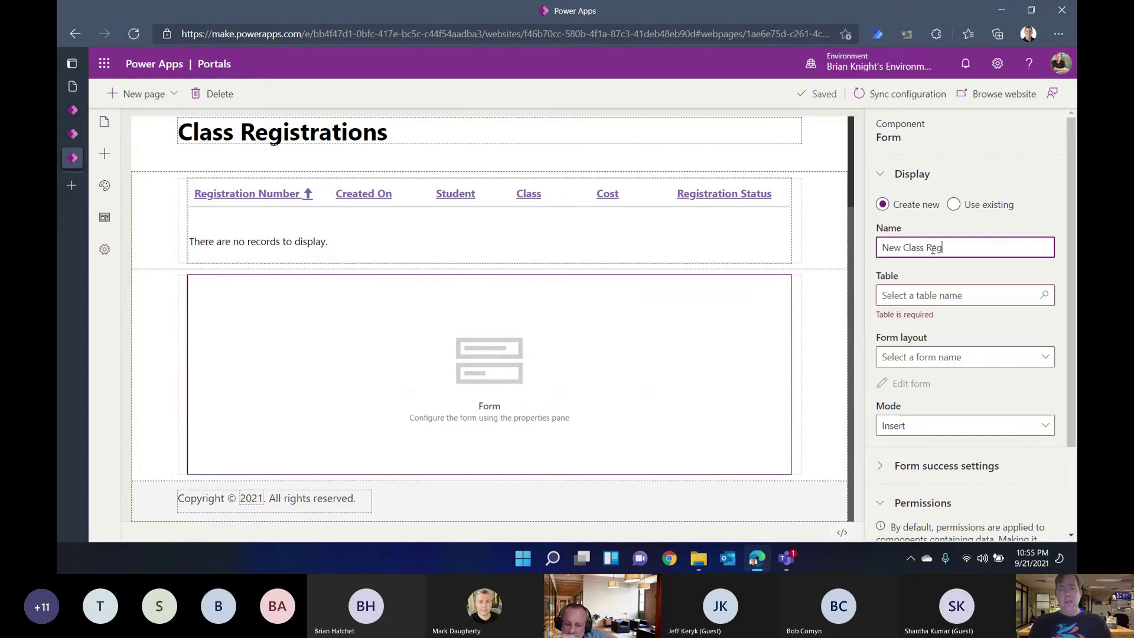
left_click(1052, 296)
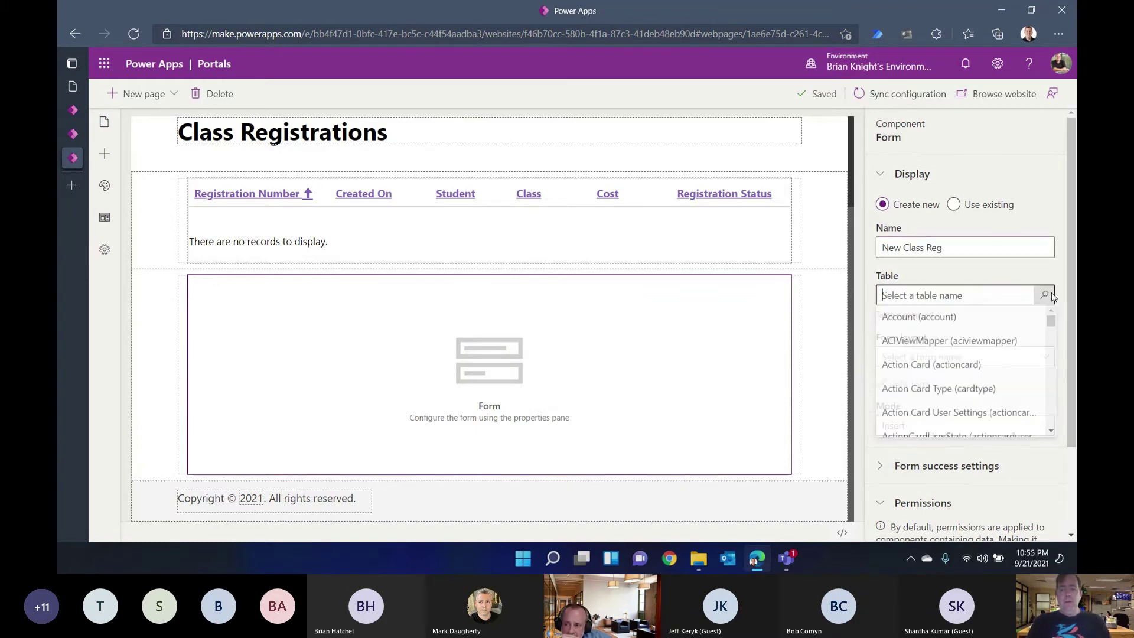
type("Class")
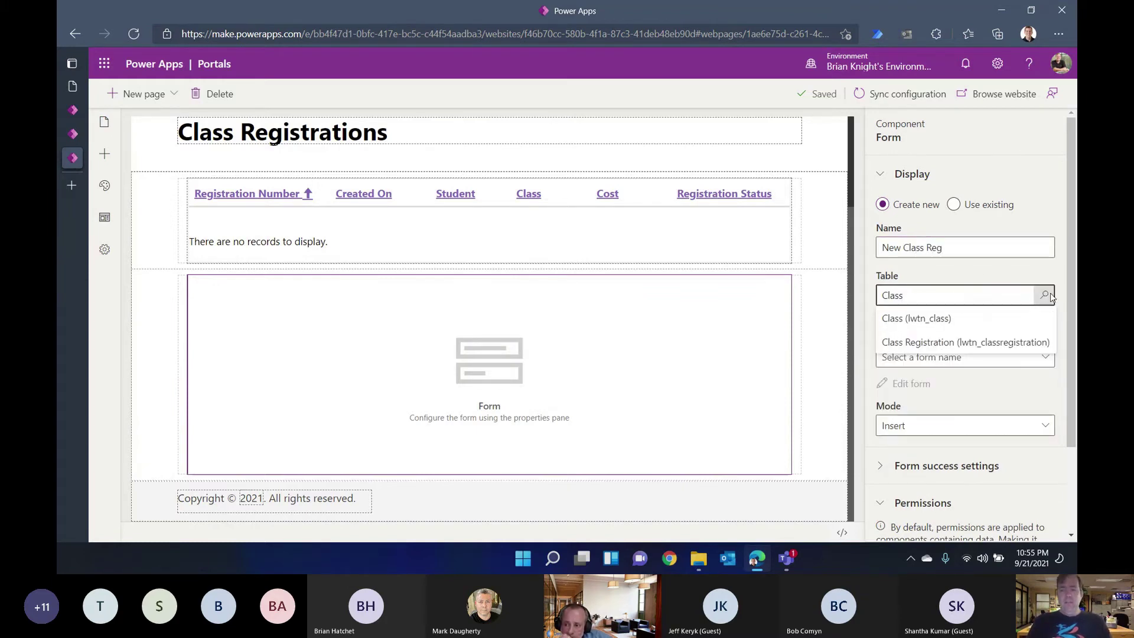
left_click(991, 343)
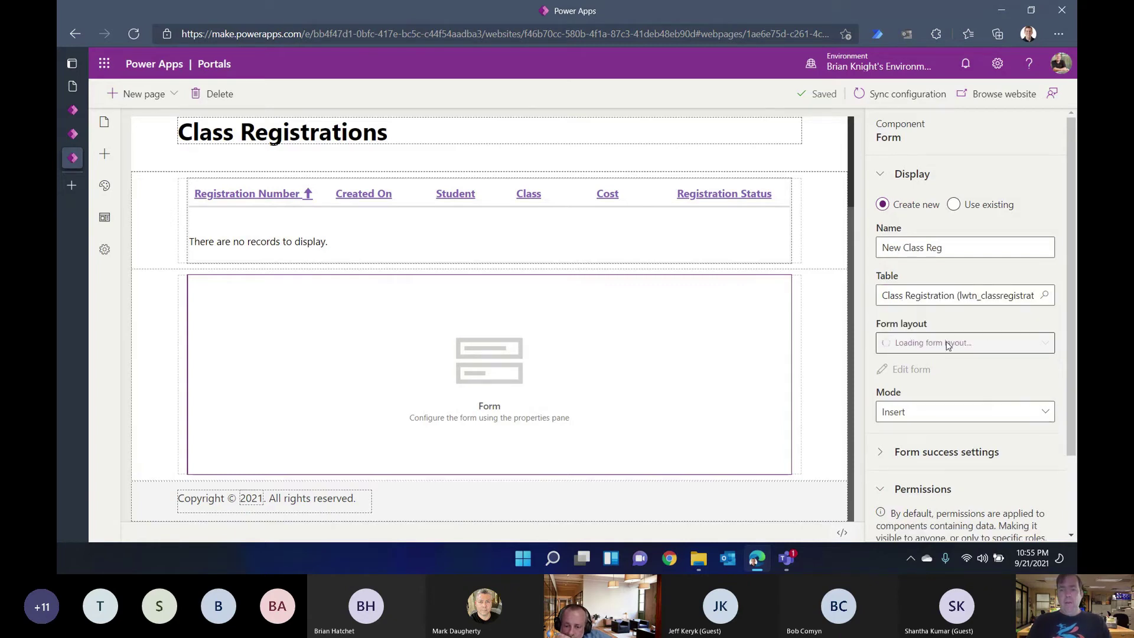
left_click(1046, 343)
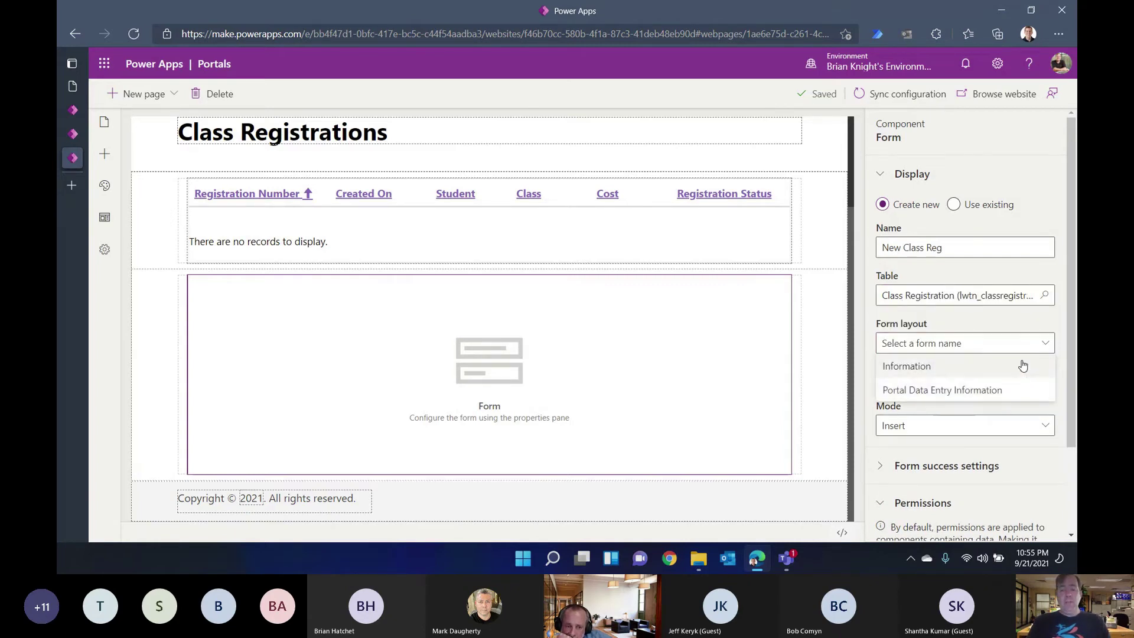
left_click(931, 391)
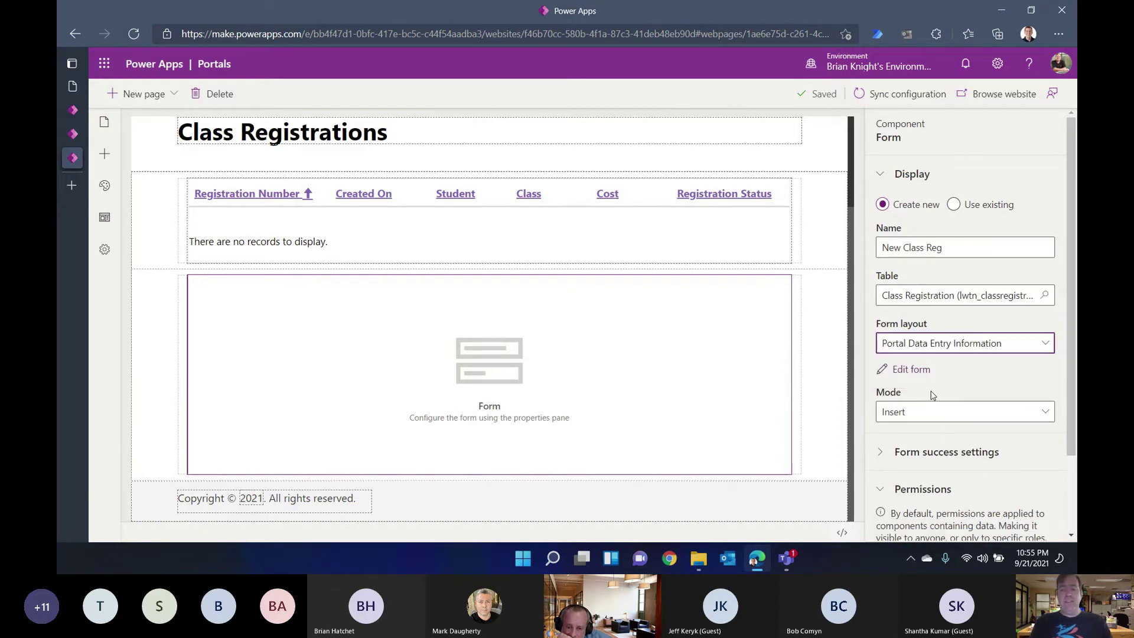
Step: Review the form's success settings, then preview the live Class Registrations page
scroll(925, 419, "down", 2)
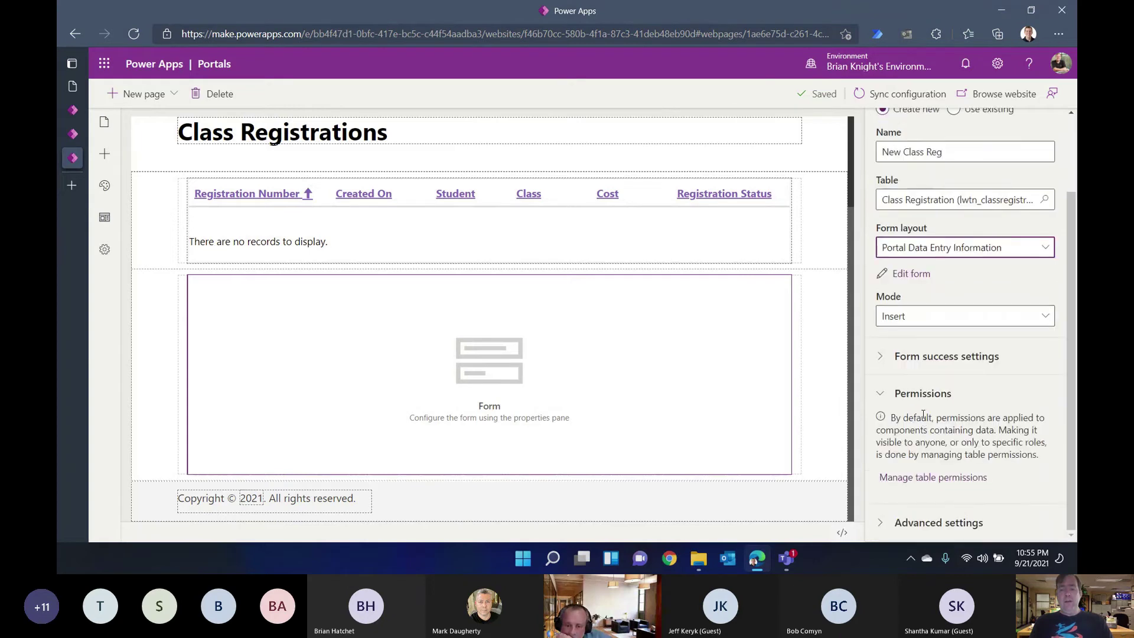
left_click(884, 358)
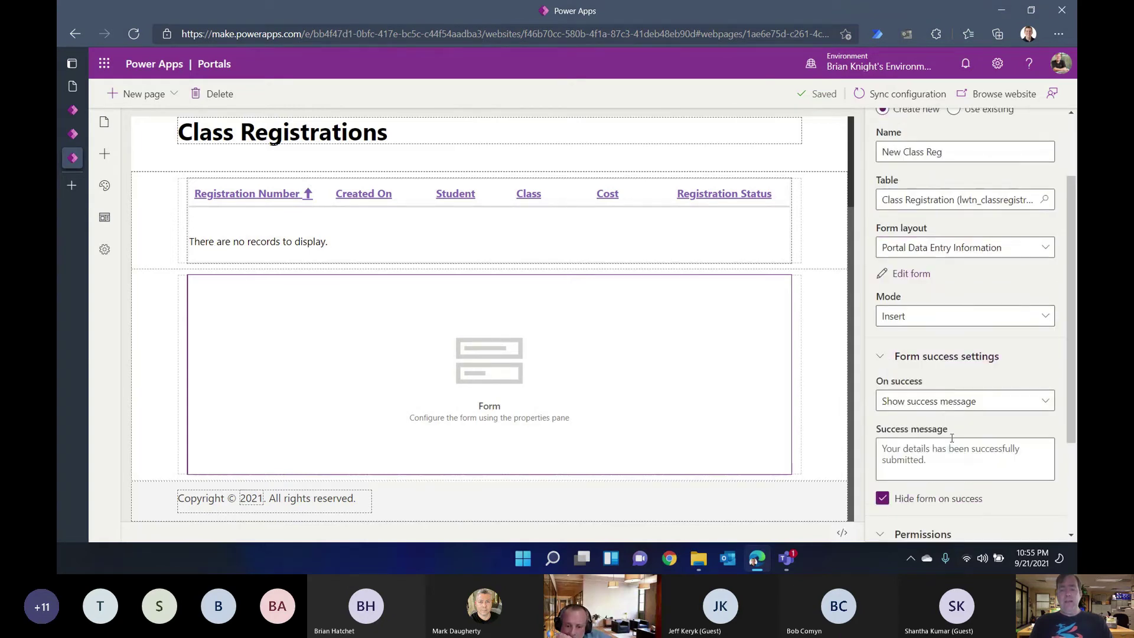
scroll(928, 410, "down", 3)
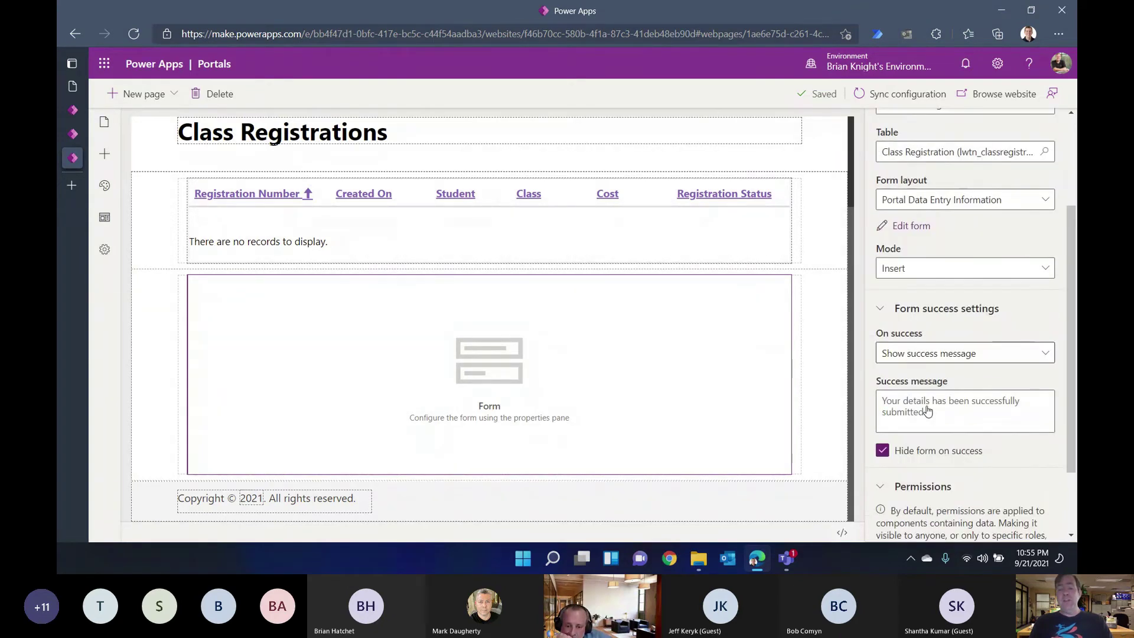
scroll(927, 411, "down", 1)
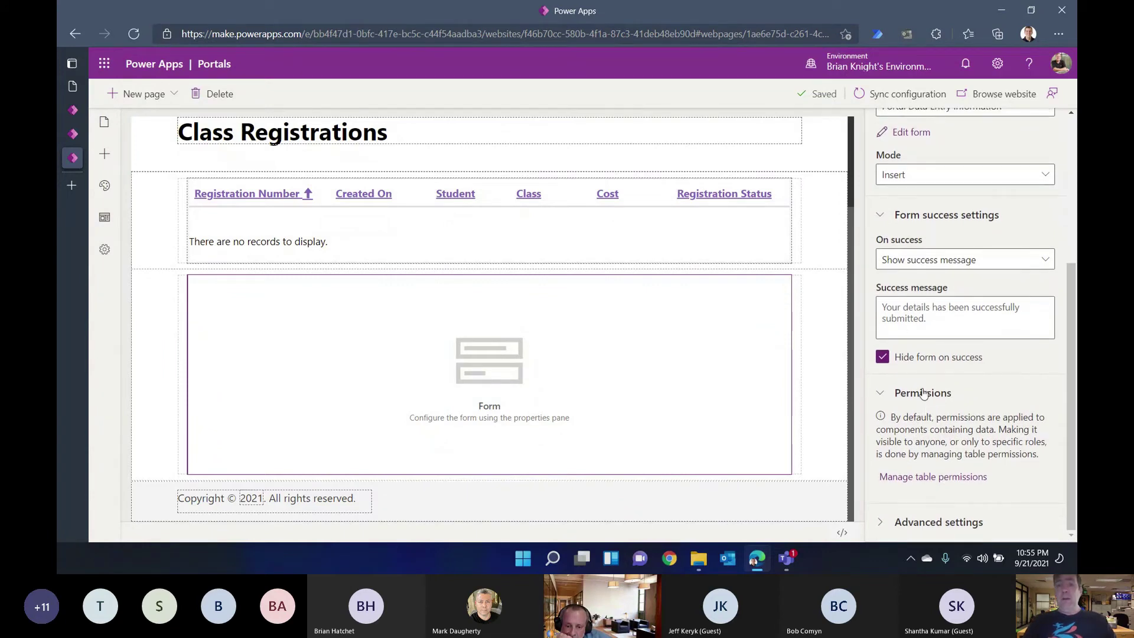
left_click(821, 335)
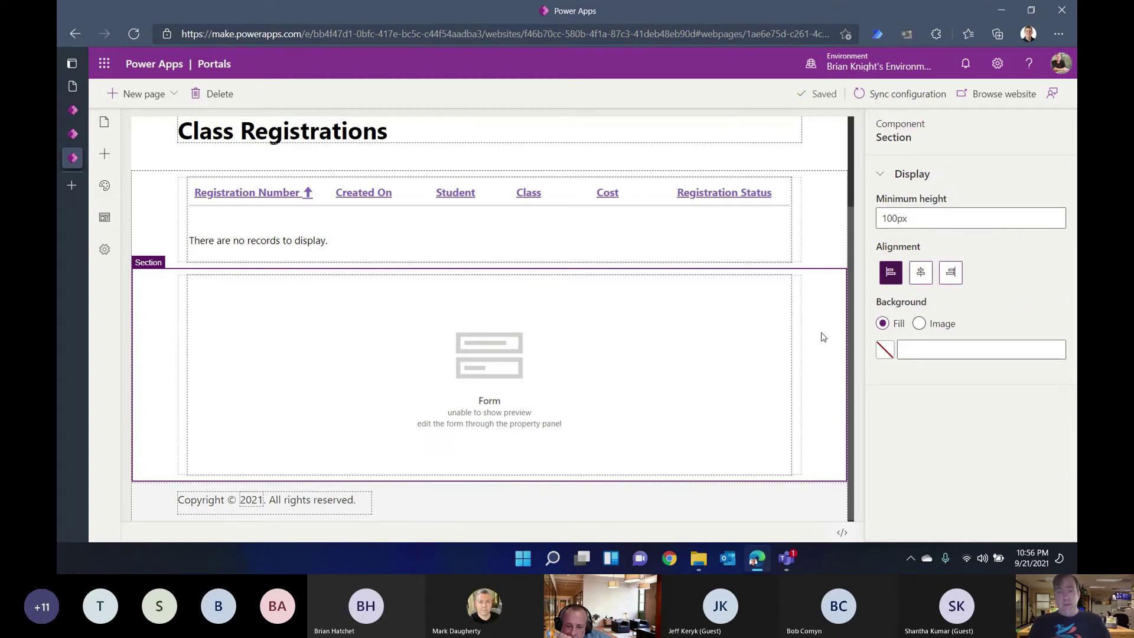
left_click(994, 96)
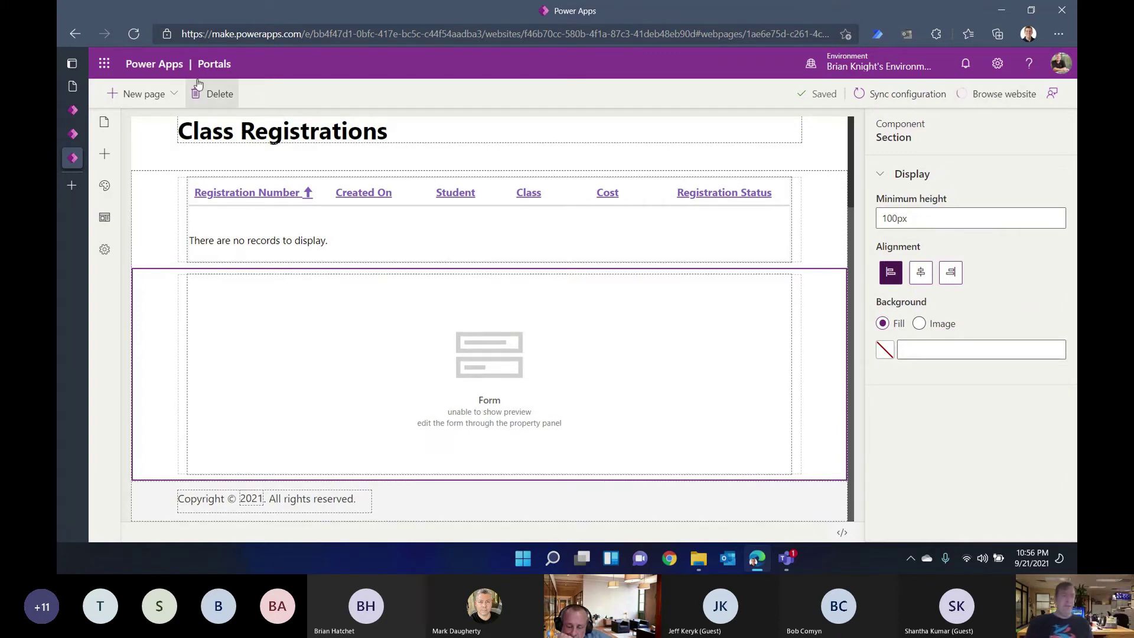
left_click(74, 89)
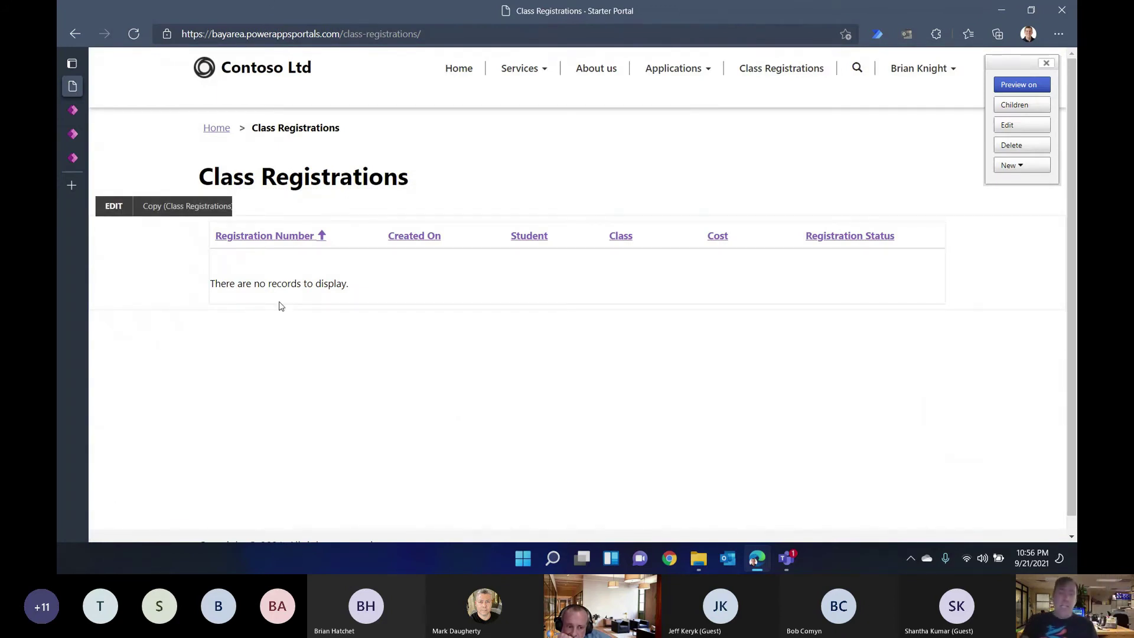
Step: Reload to show the registration form, then try the Student and Class lookups, which report missing permissions
key("F5")
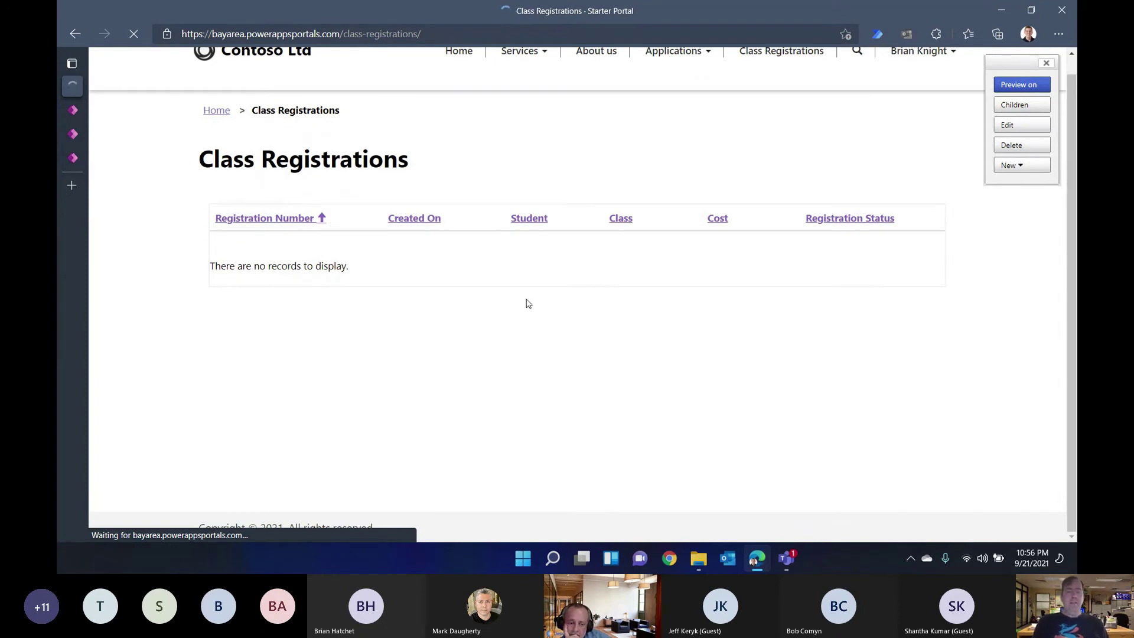
scroll(599, 337, "down", 2)
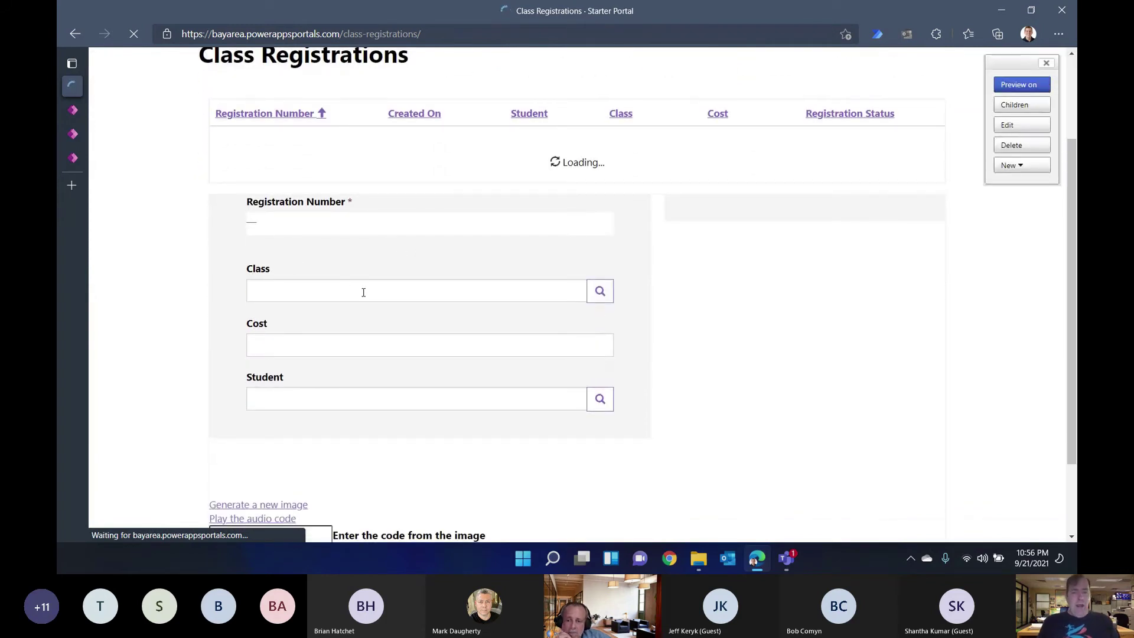
left_click(599, 403)
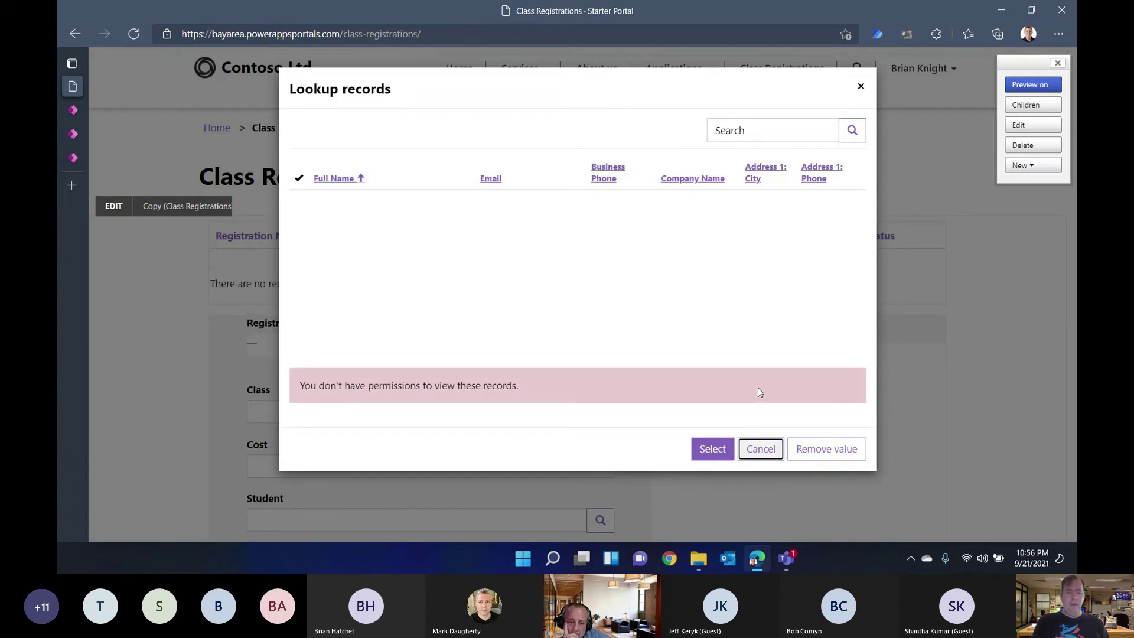
left_click_drag(514, 376, 298, 394)
left_click(760, 451)
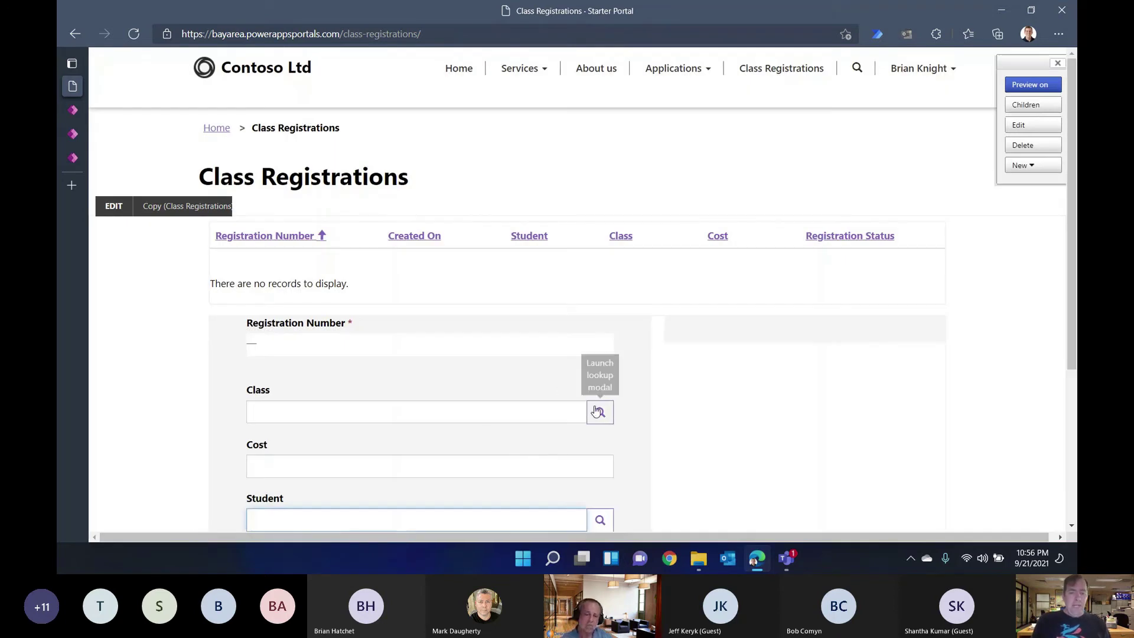
left_click(598, 415)
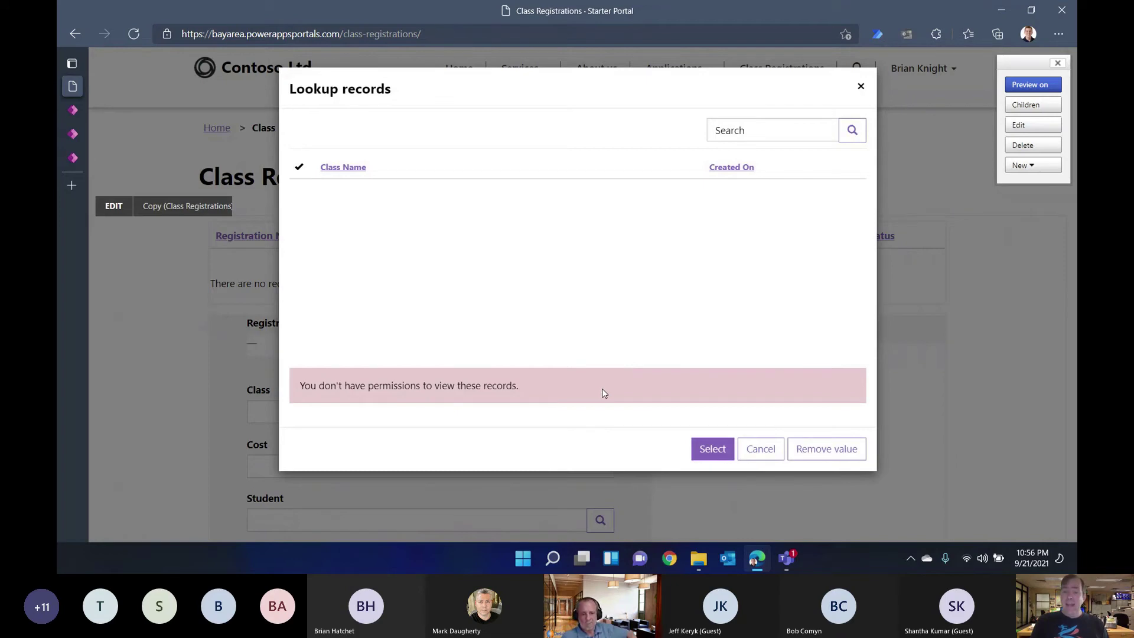
left_click(761, 450)
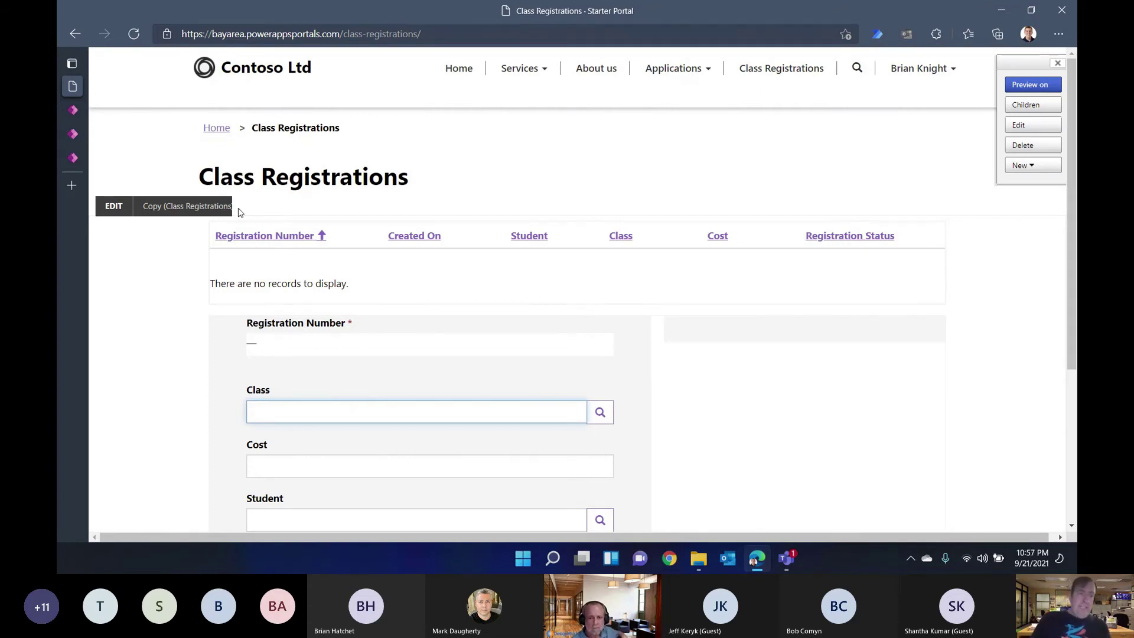
Step: Select the registration form in Portals Studio and bring up its six active table permissions
left_click(87, 116)
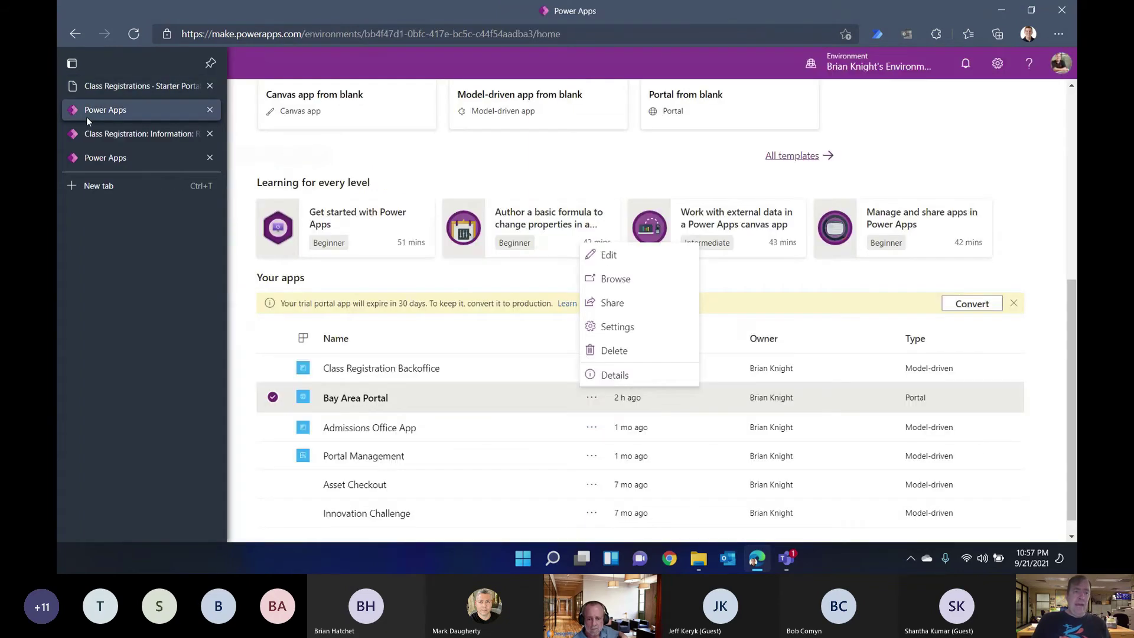
left_click(100, 137)
left_click(114, 156)
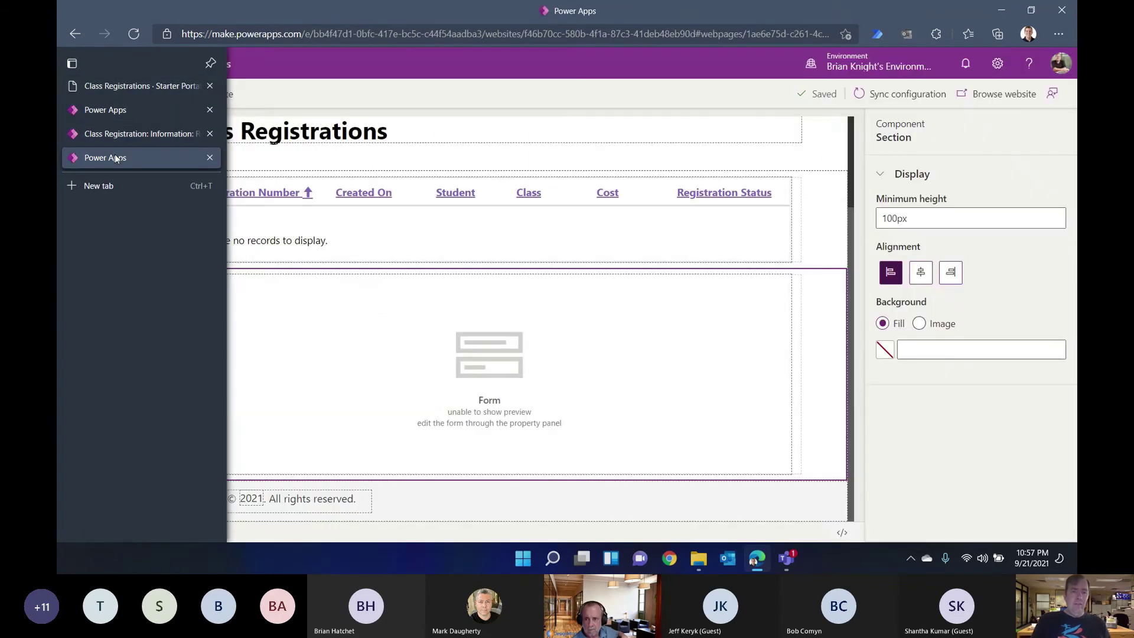
left_click(609, 333)
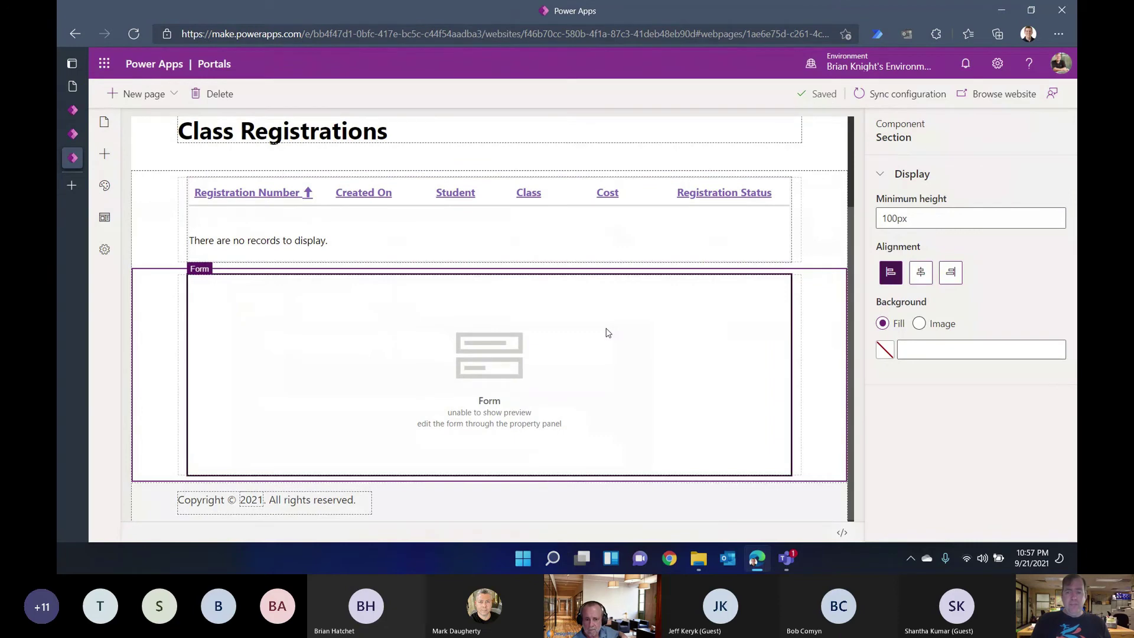
scroll(926, 451, "down", 2)
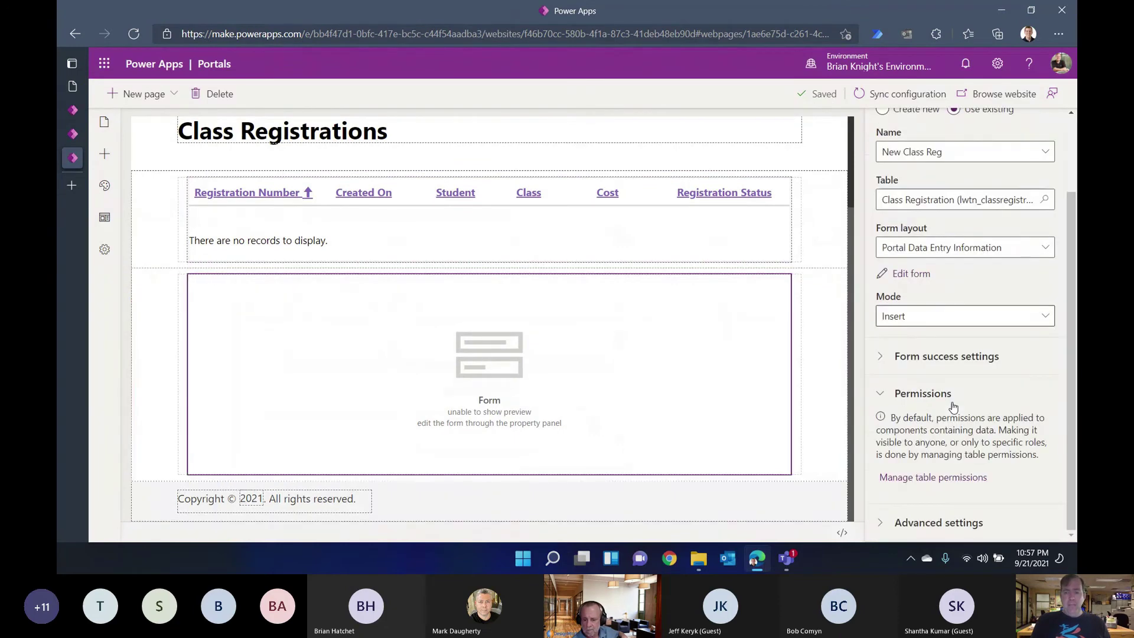
left_click(925, 477)
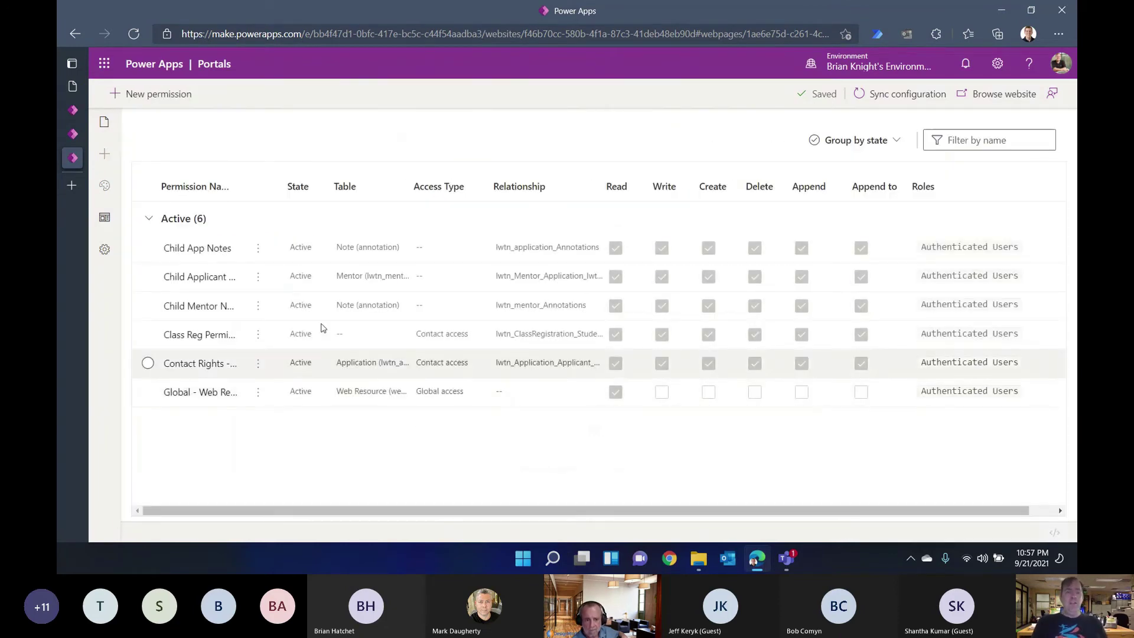
Step: Create a new table permission named 'Class Permissions' for the Class table
left_click(159, 104)
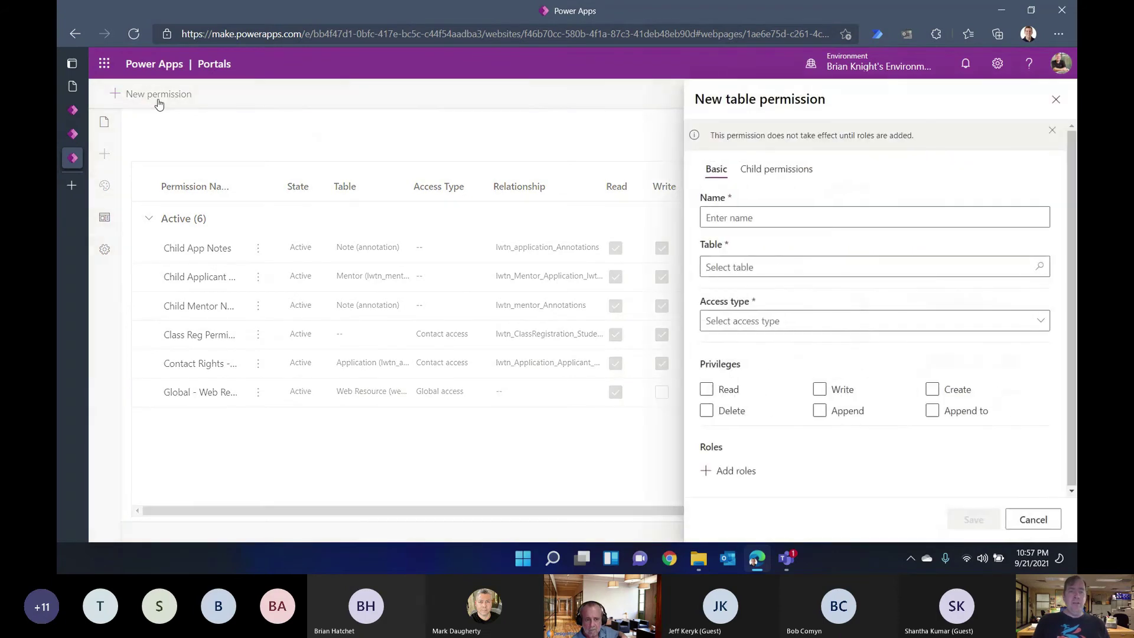
left_click(794, 210)
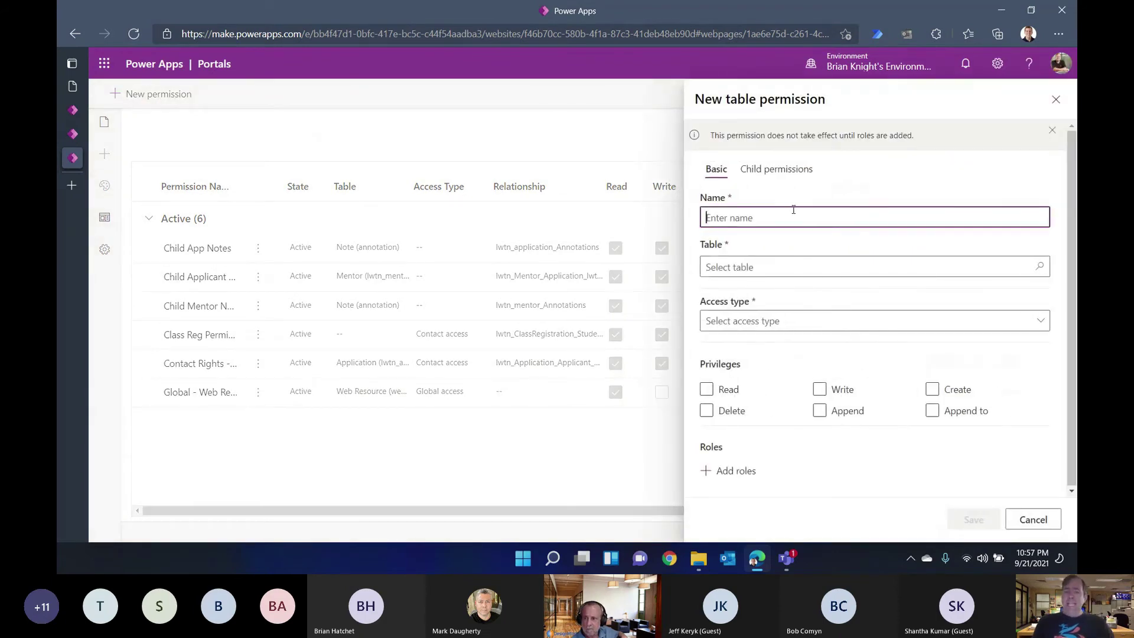
type("Class Permissions")
left_click(773, 265)
type("Class")
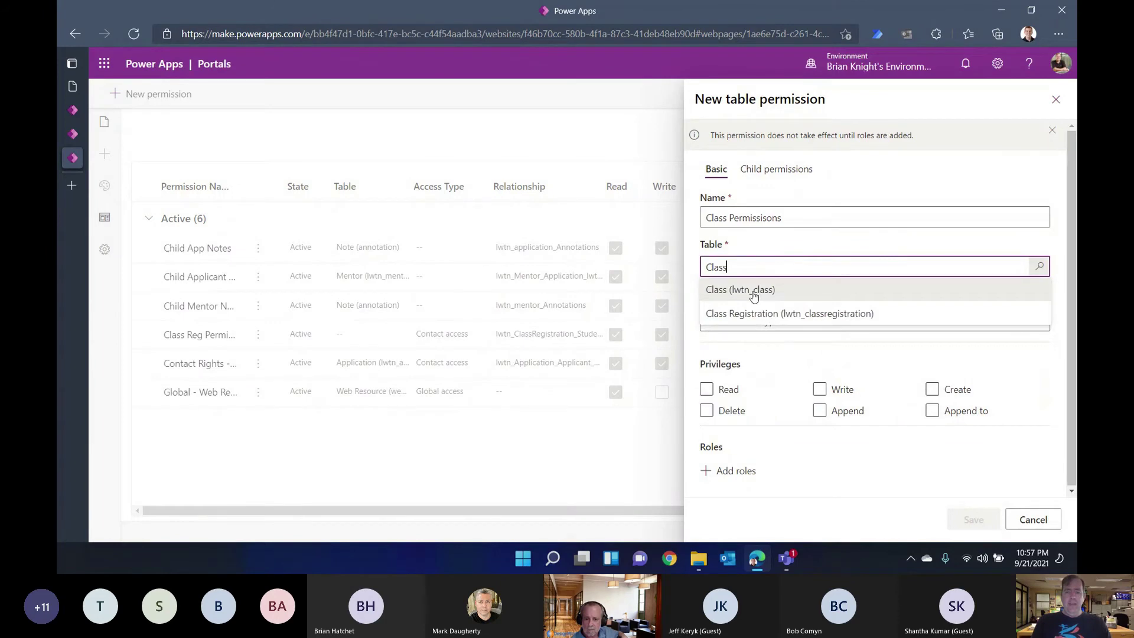
left_click(753, 295)
Step: Give it Read privilege with Global access for Authenticated Users, and save it
left_click(708, 403)
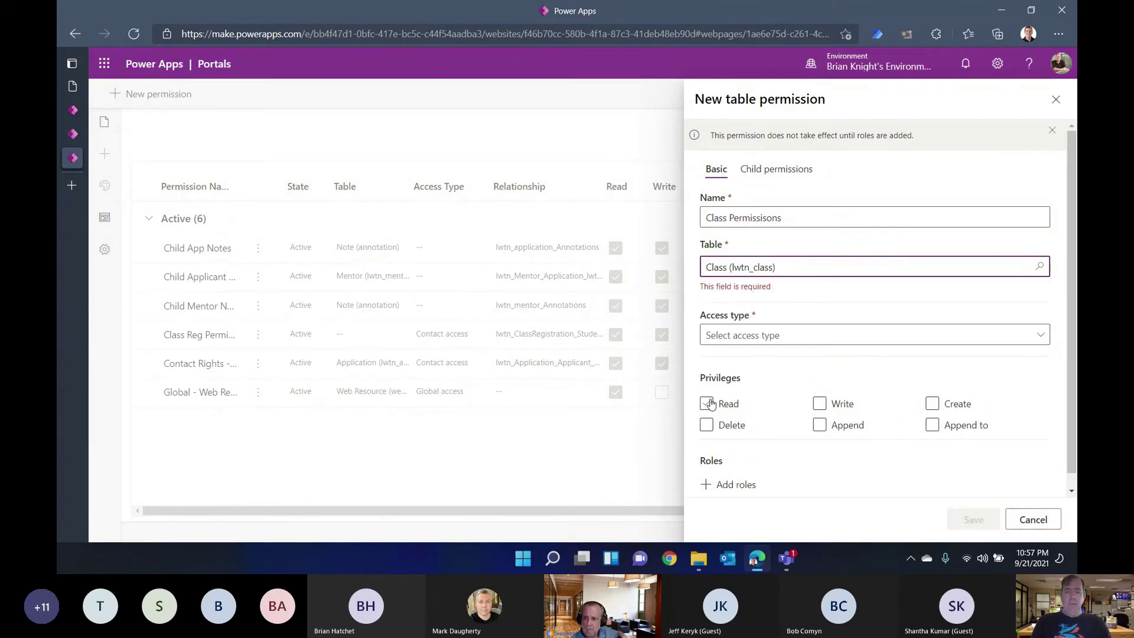
left_click(752, 324)
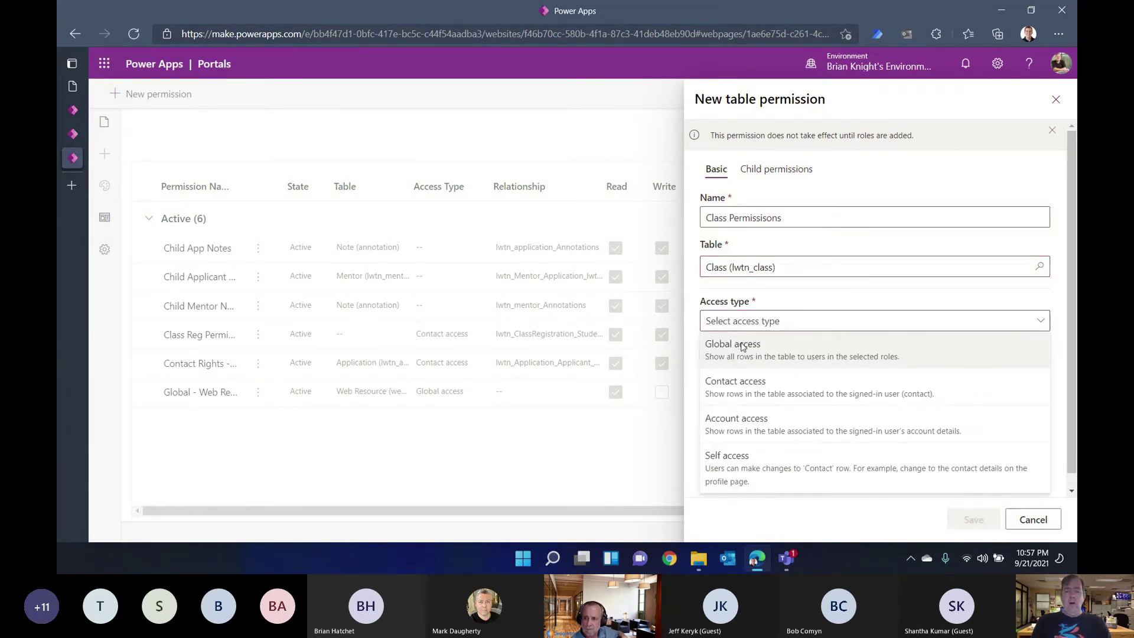
left_click(743, 347)
left_click(860, 440)
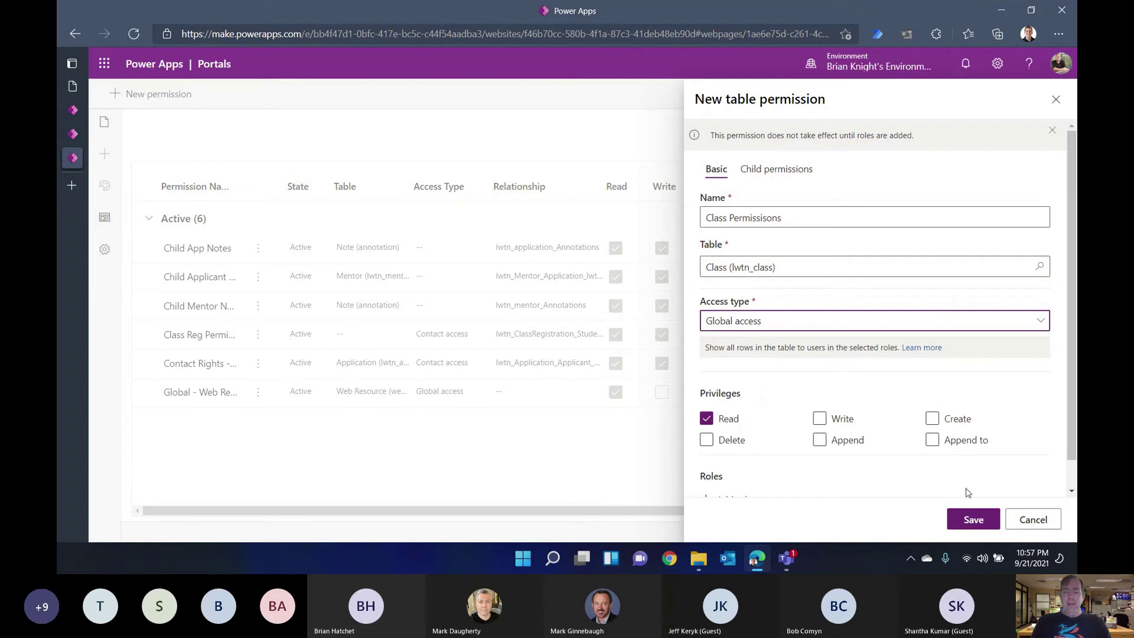
scroll(885, 443, "down", 1)
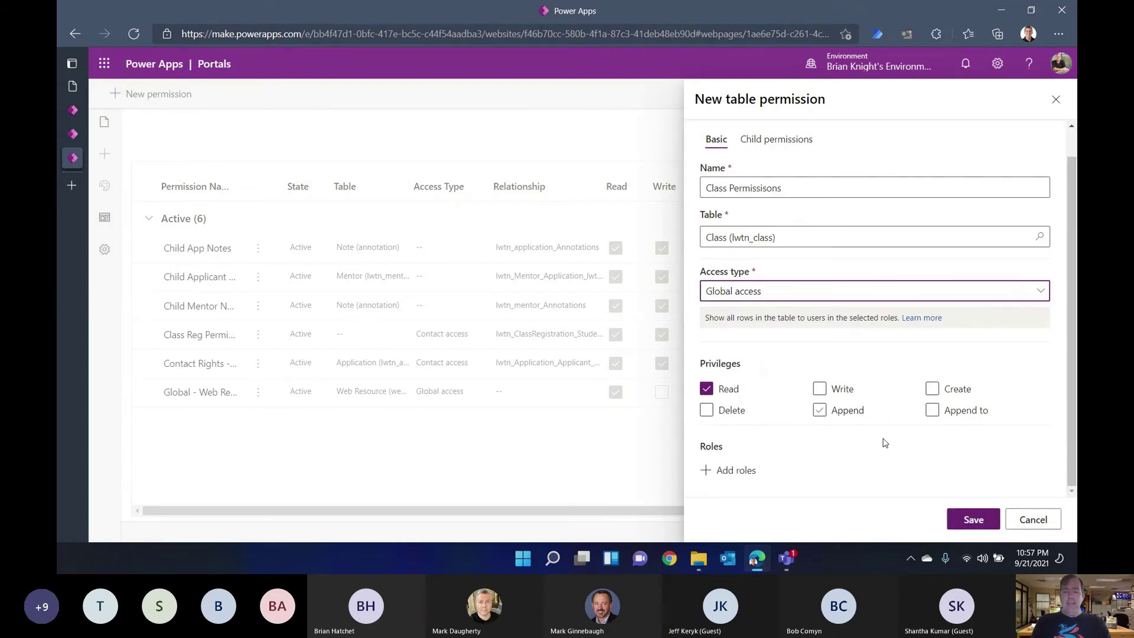
left_click(733, 470)
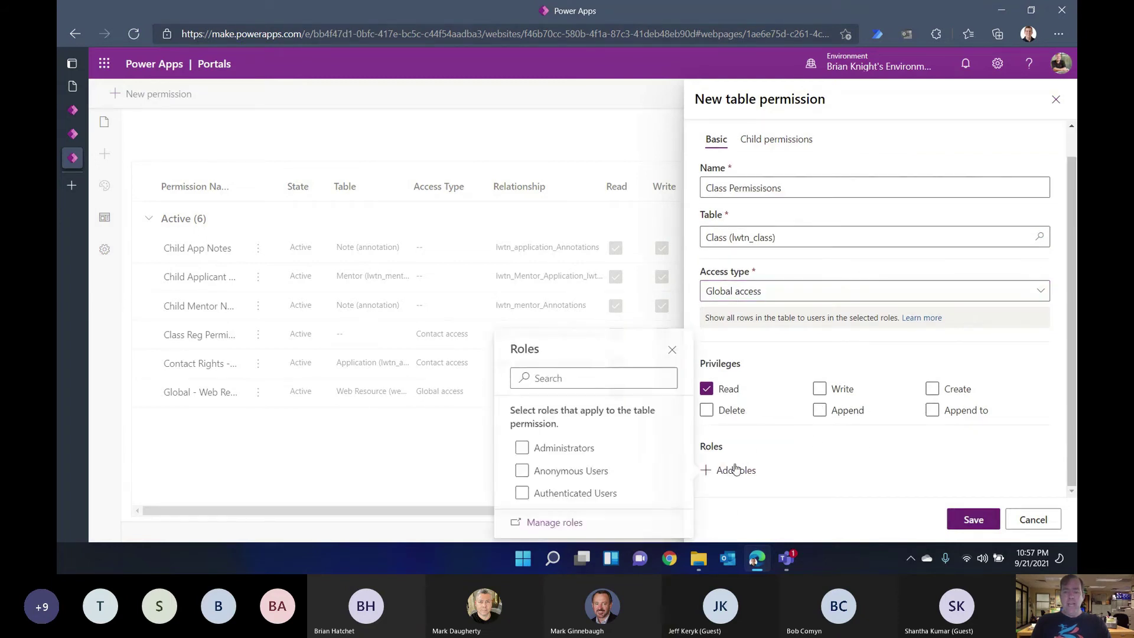
left_click(564, 494)
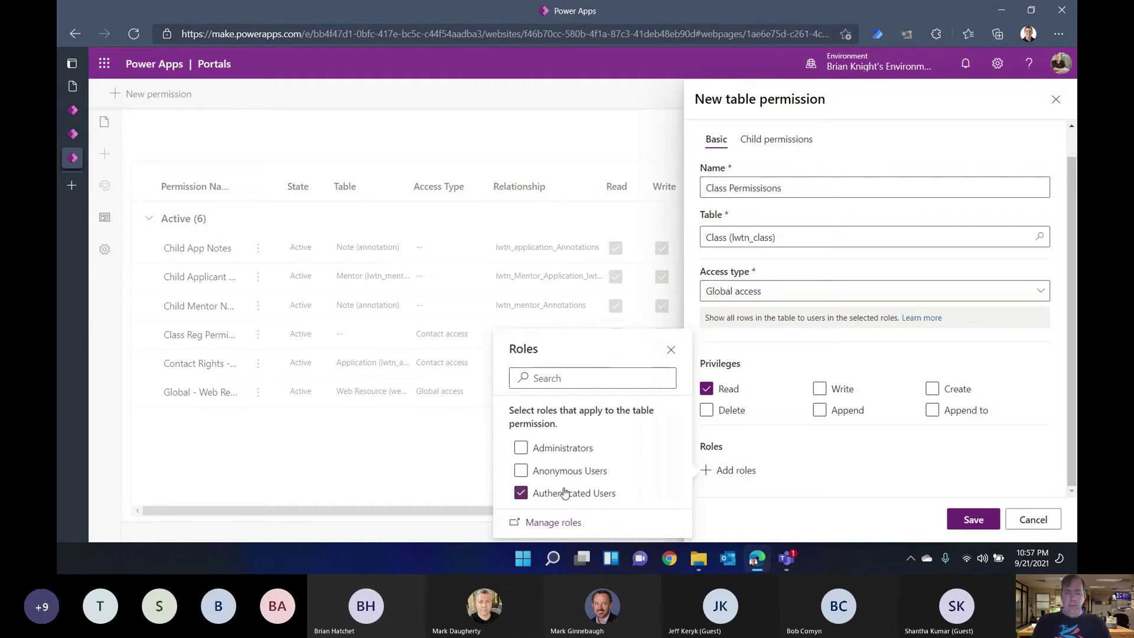
left_click(974, 519)
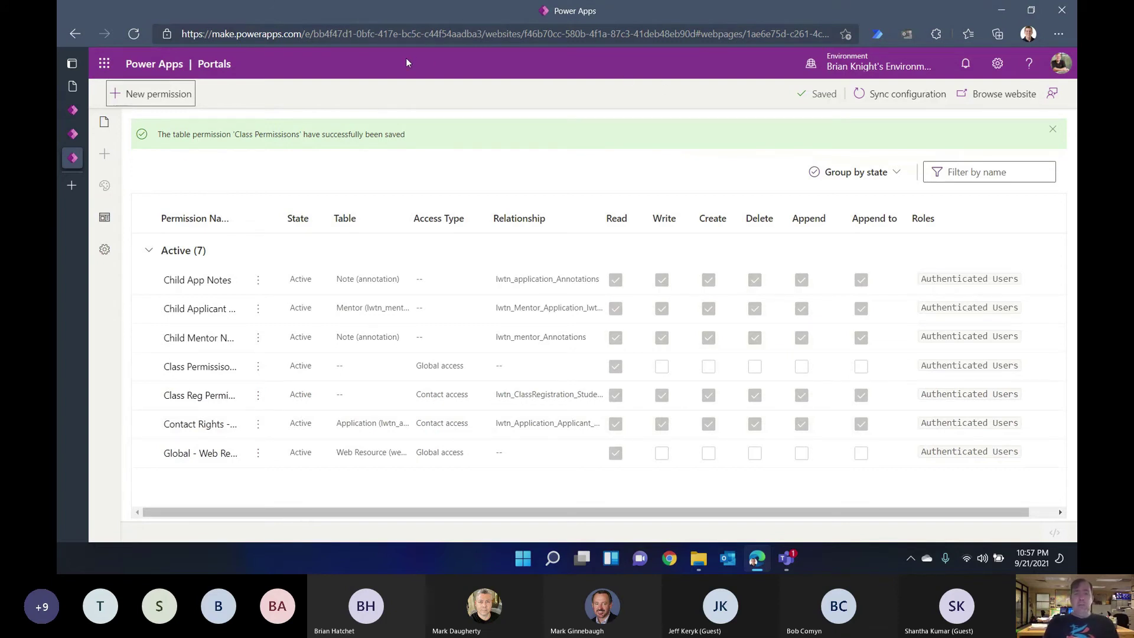
Step: Launch Portal Management from Power Apps home and show its Basic Forms list
mouse_move(88, 96)
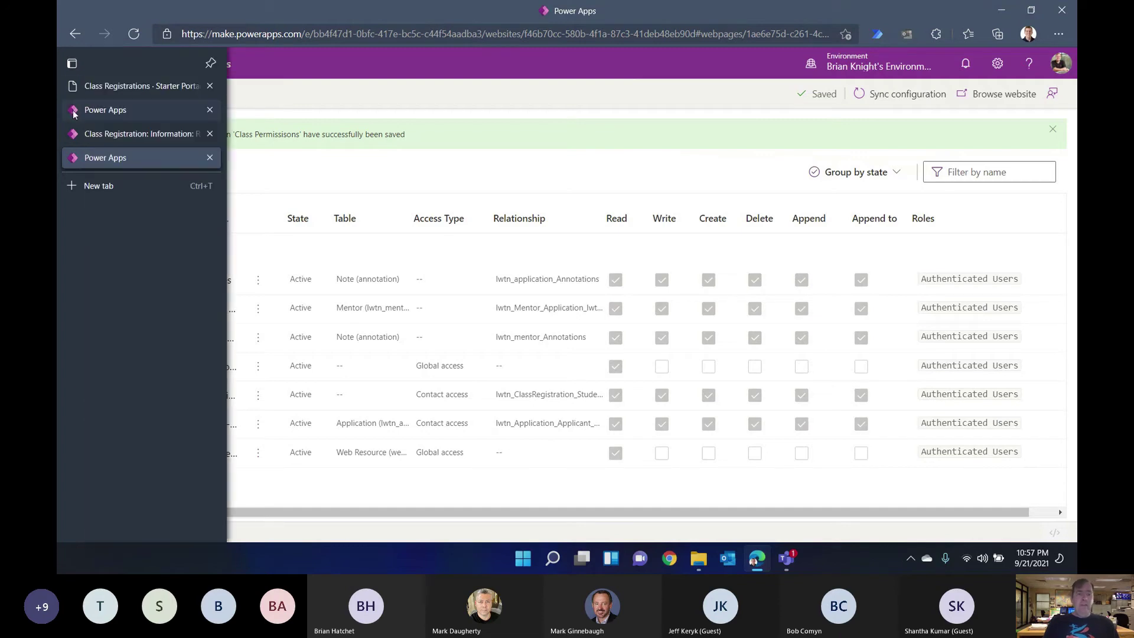
left_click(136, 110)
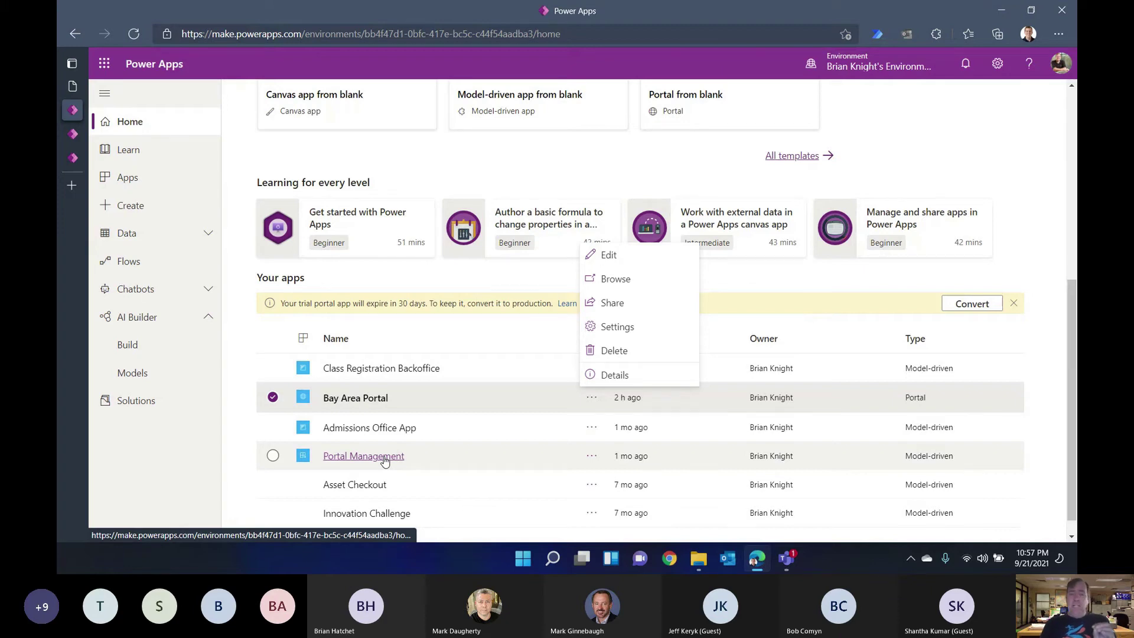
left_click(384, 461)
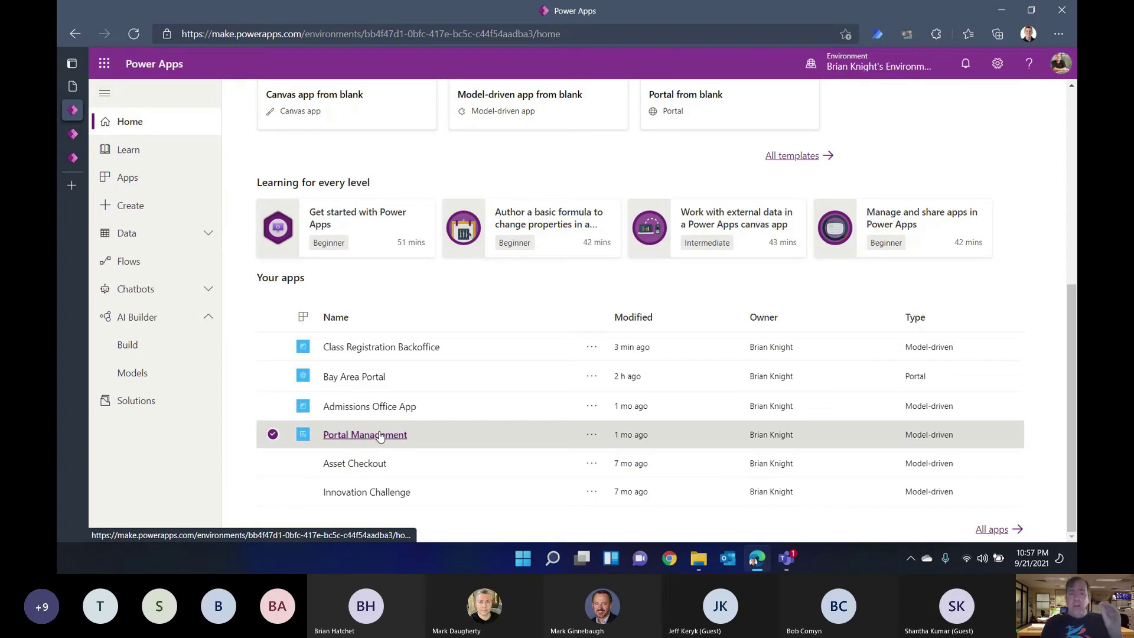
left_click(380, 436)
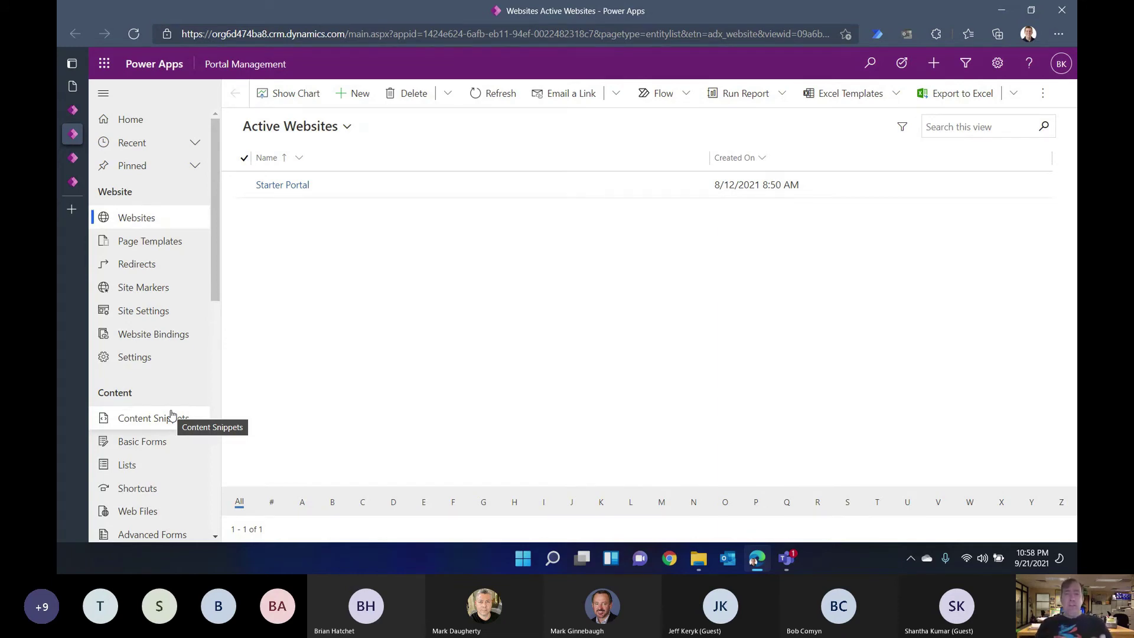
left_click(151, 449)
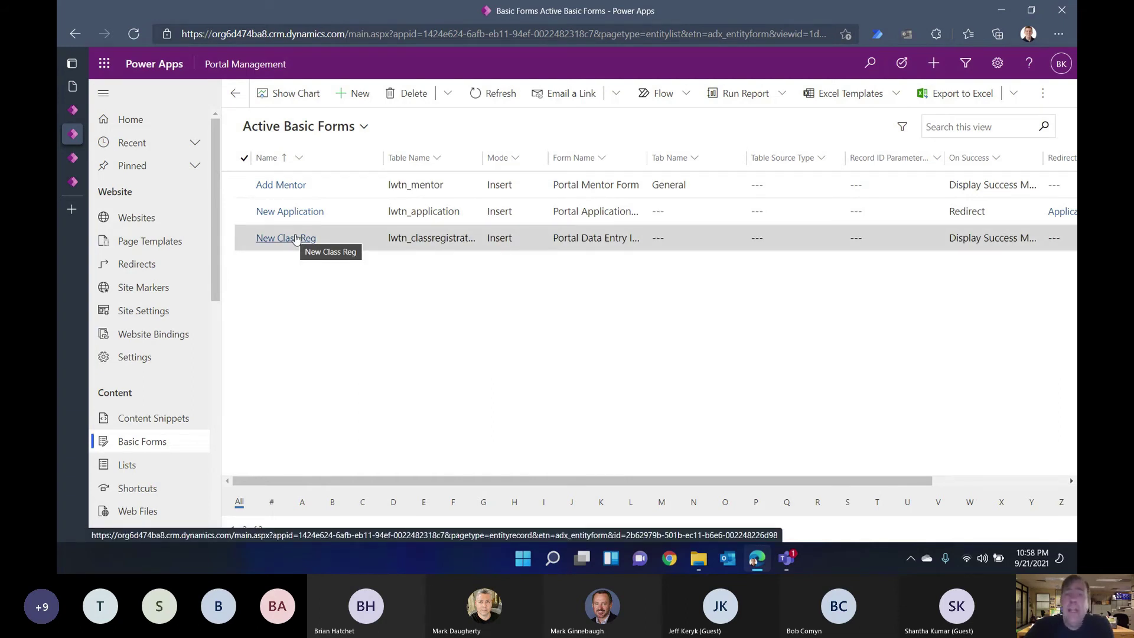
Step: Open the New Class Reg basic form's Additional Settings
left_click(297, 239)
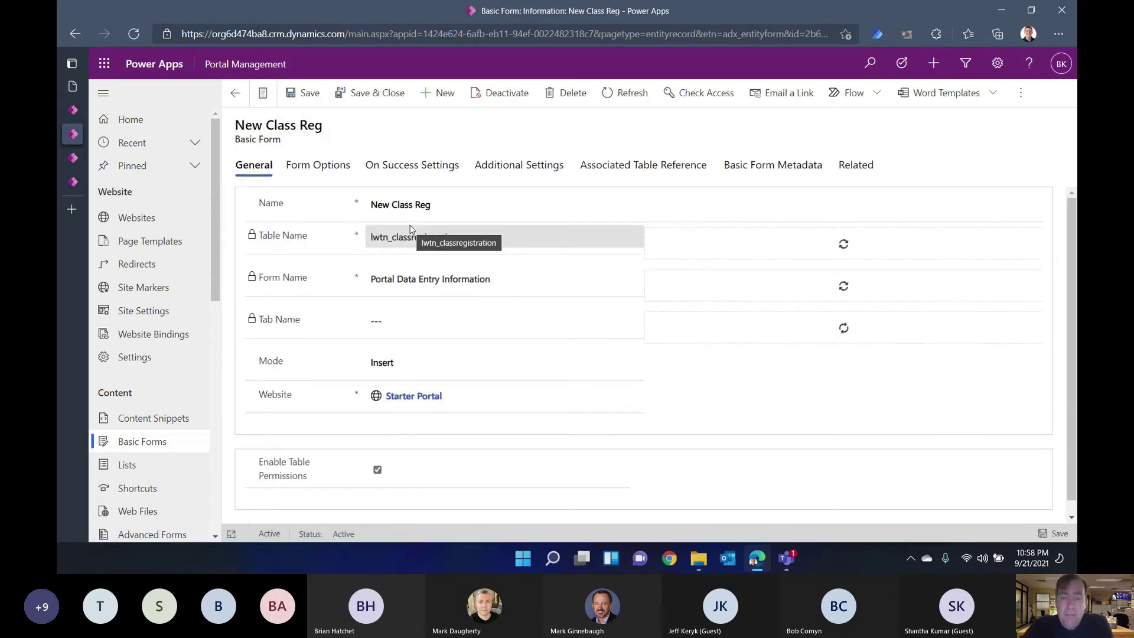
left_click(501, 171)
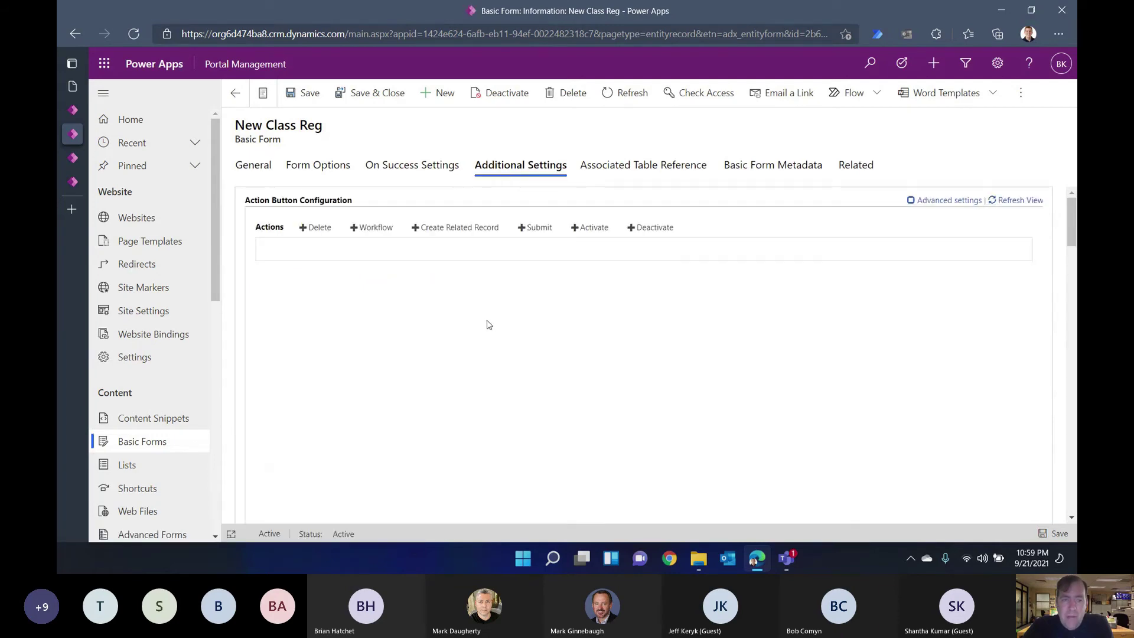
scroll(435, 311, "down", 5)
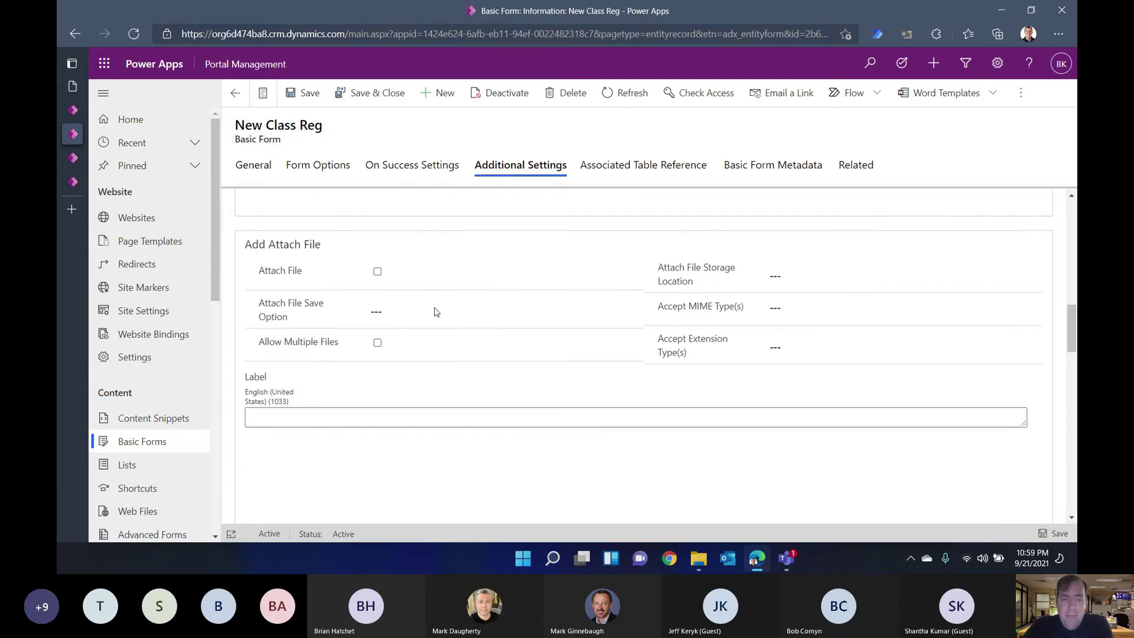
scroll(436, 312, "down", 1)
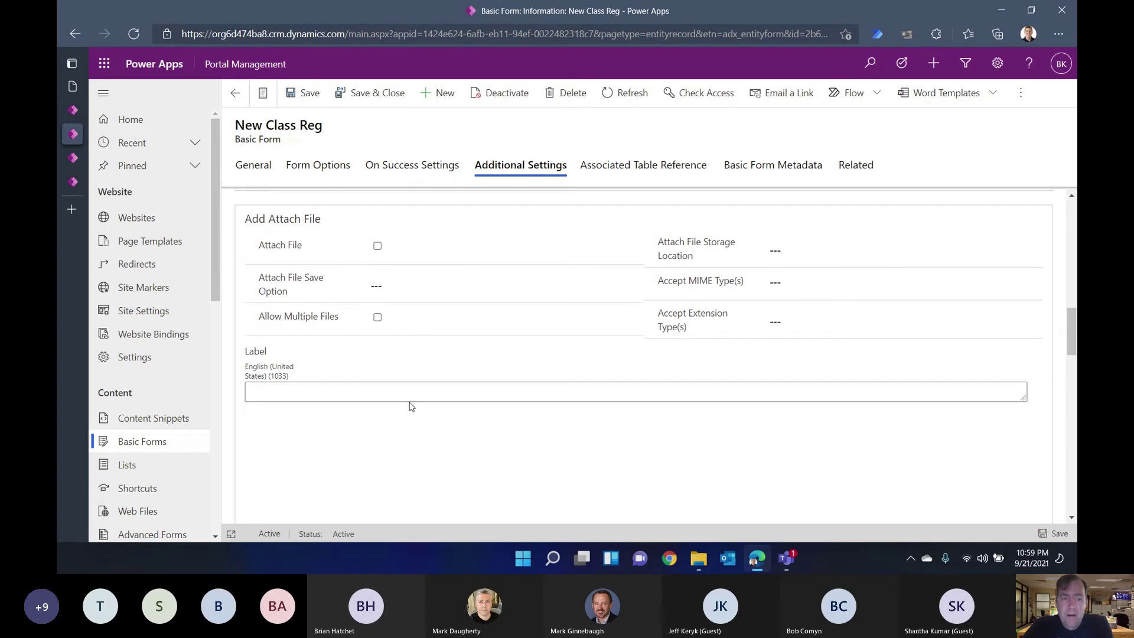
scroll(412, 406, "up", 3)
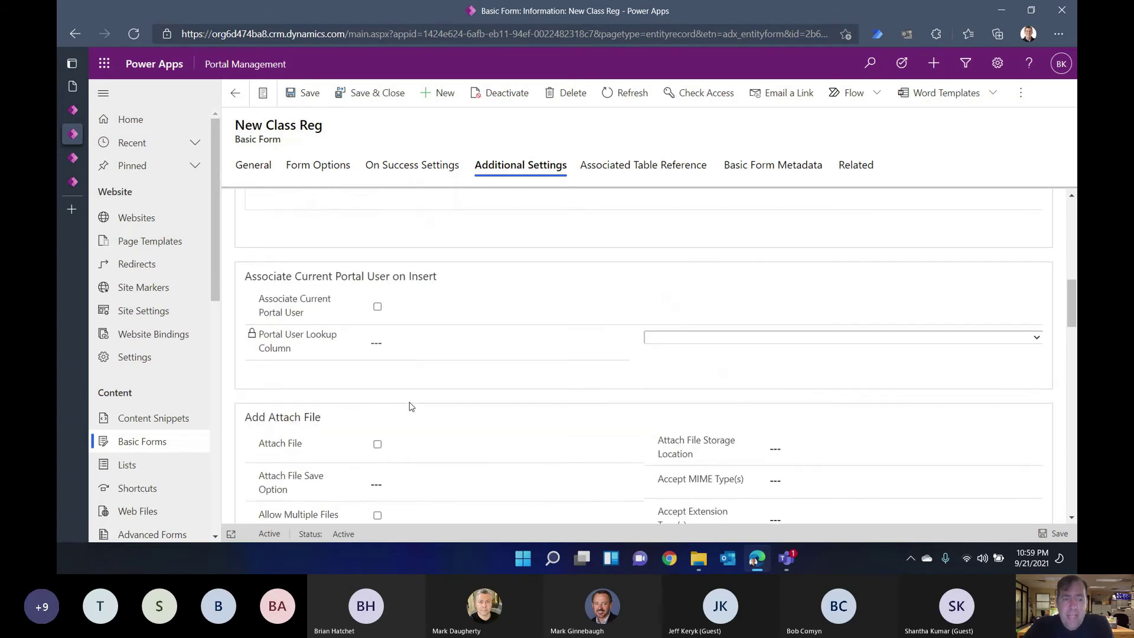
Step: Enable Associate Current Portal User, set the lookup column to Student (lwtn_student), and save & close
left_click(378, 308)
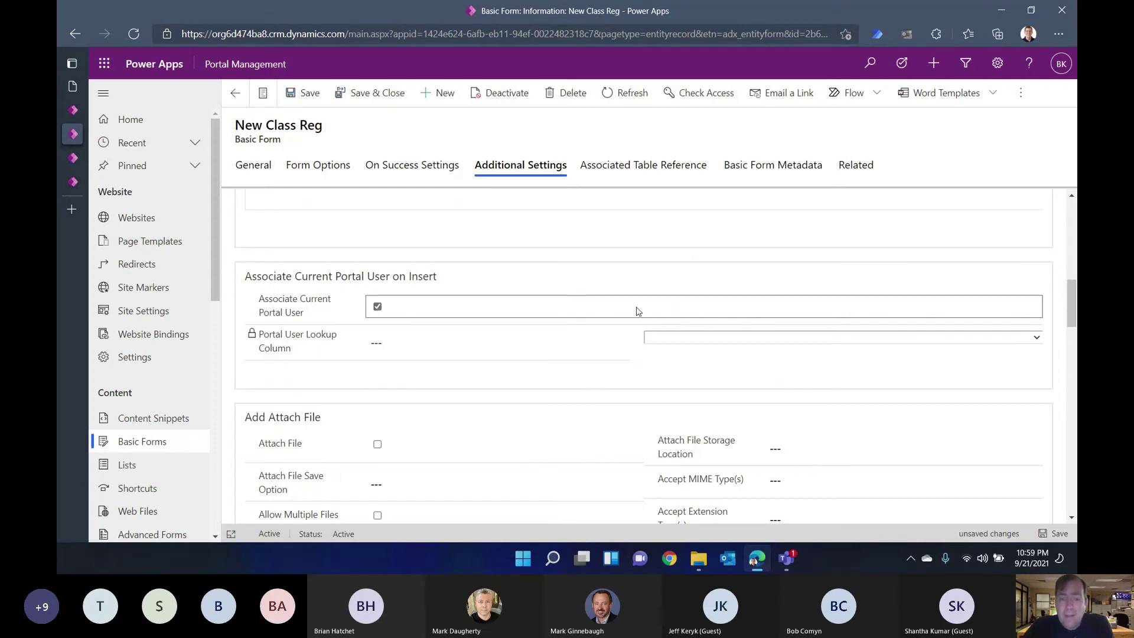
left_click(670, 340)
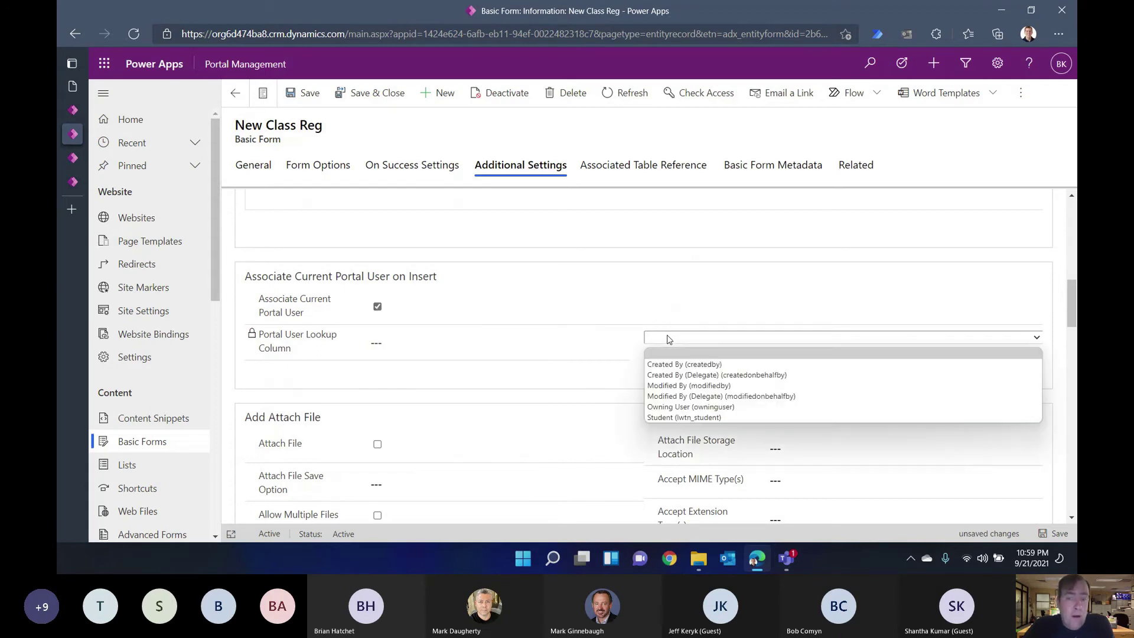
left_click(679, 418)
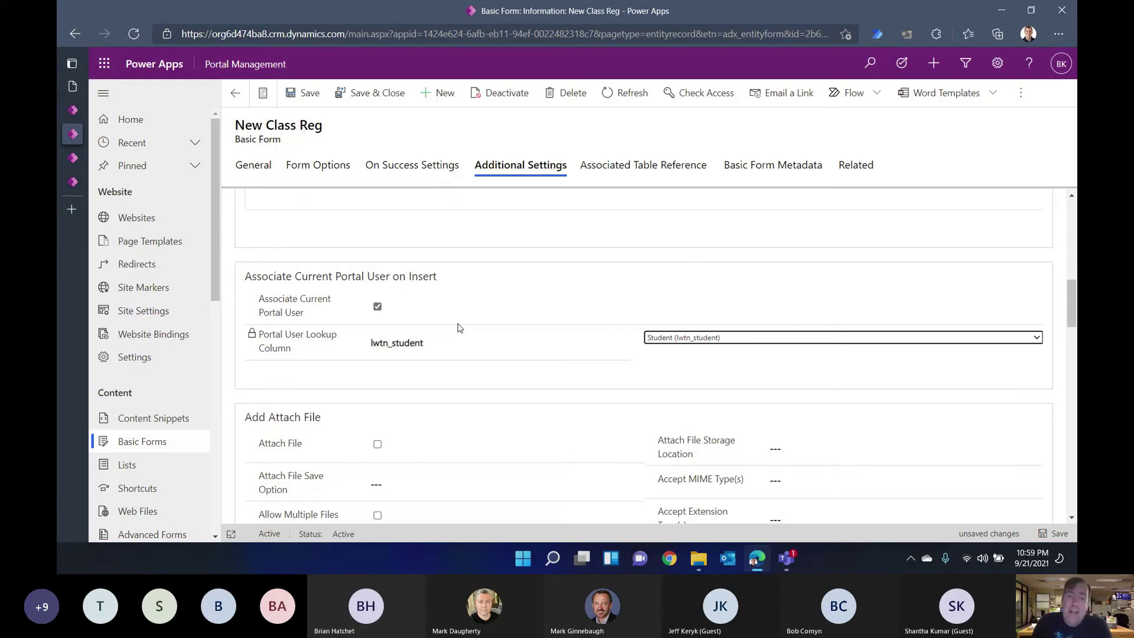
scroll(460, 328, "down", 9)
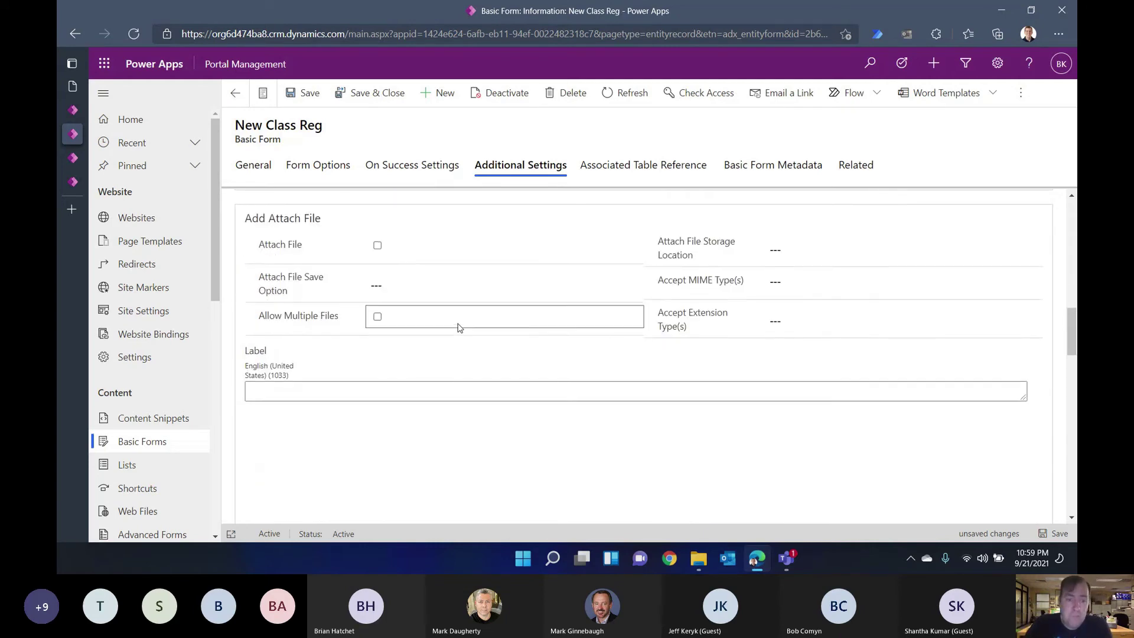
scroll(459, 324, "down", 8)
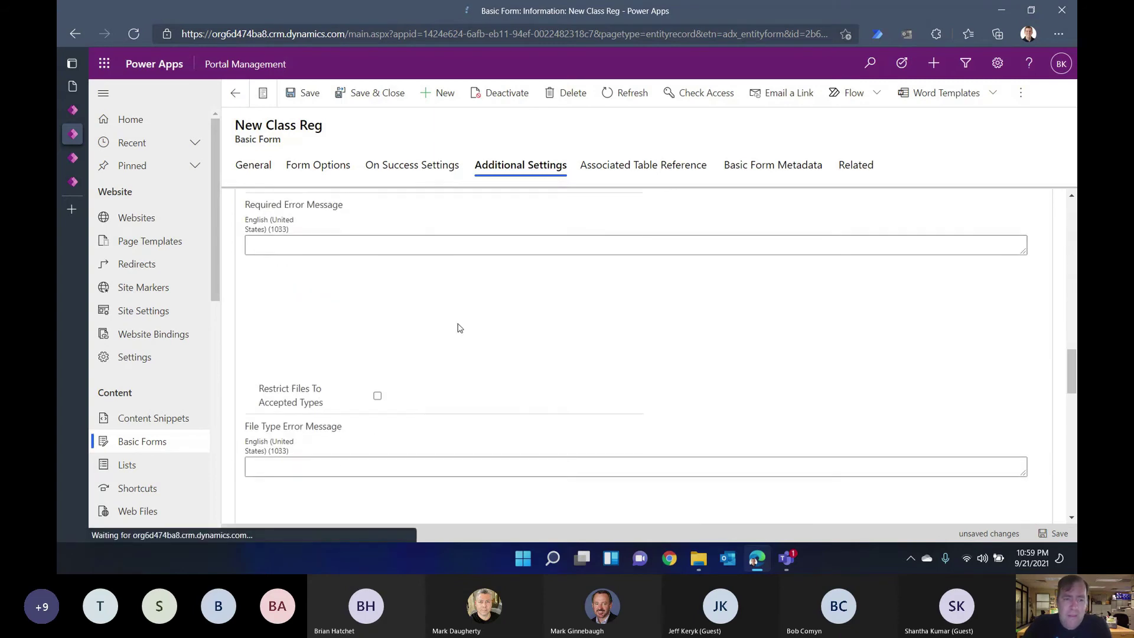
scroll(459, 328, "down", 6)
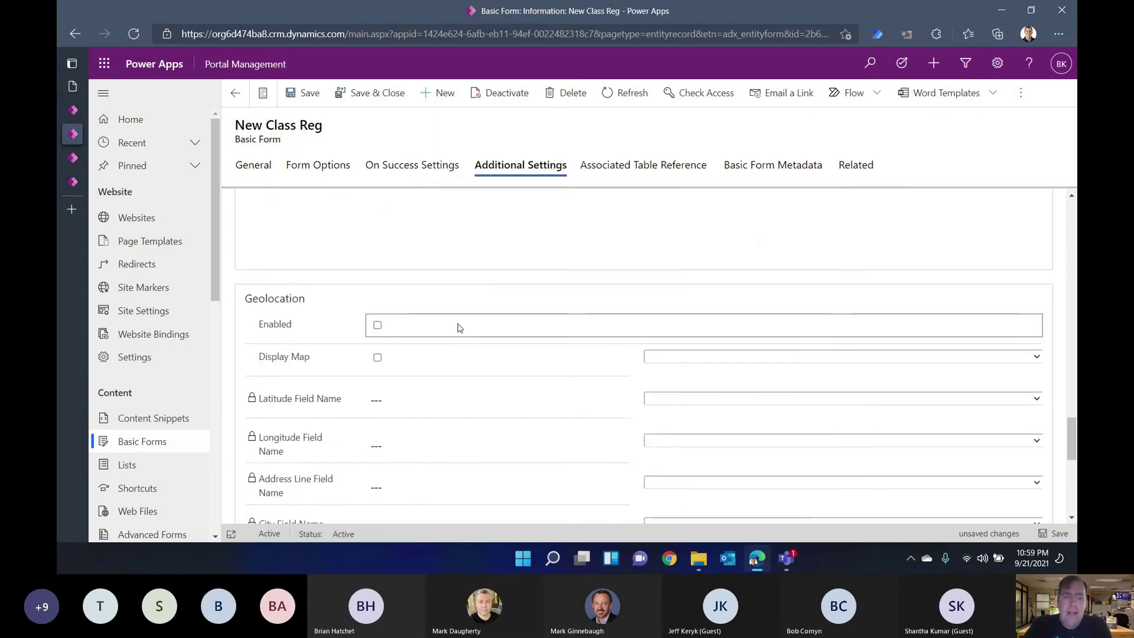
scroll(460, 328, "up", 4)
scroll(460, 327, "down", 3)
scroll(459, 328, "down", 7)
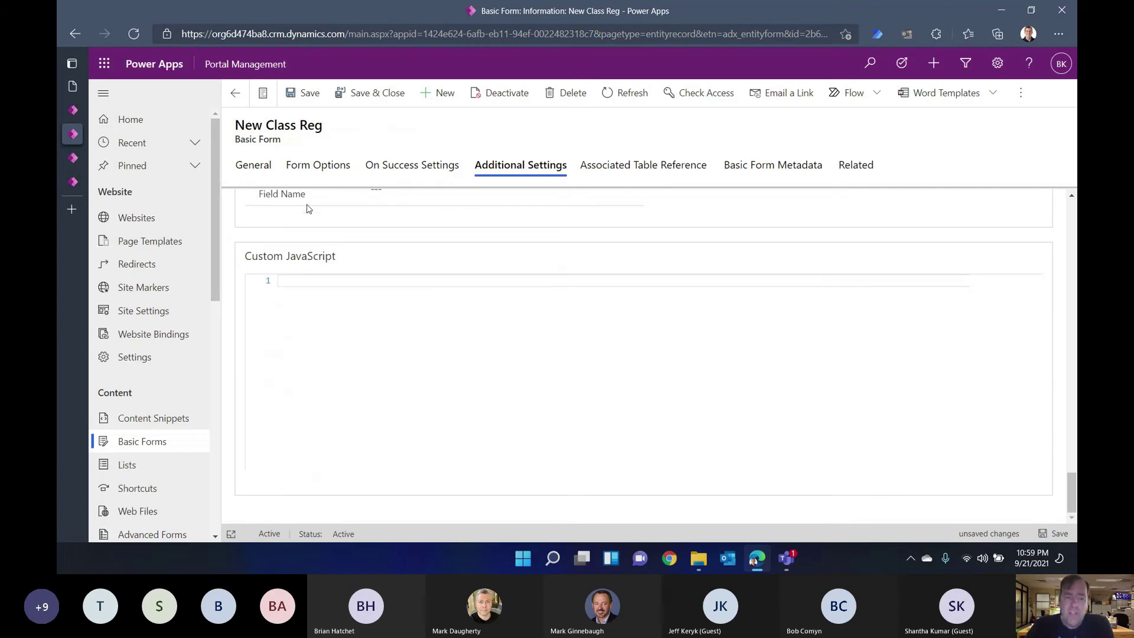
left_click(367, 103)
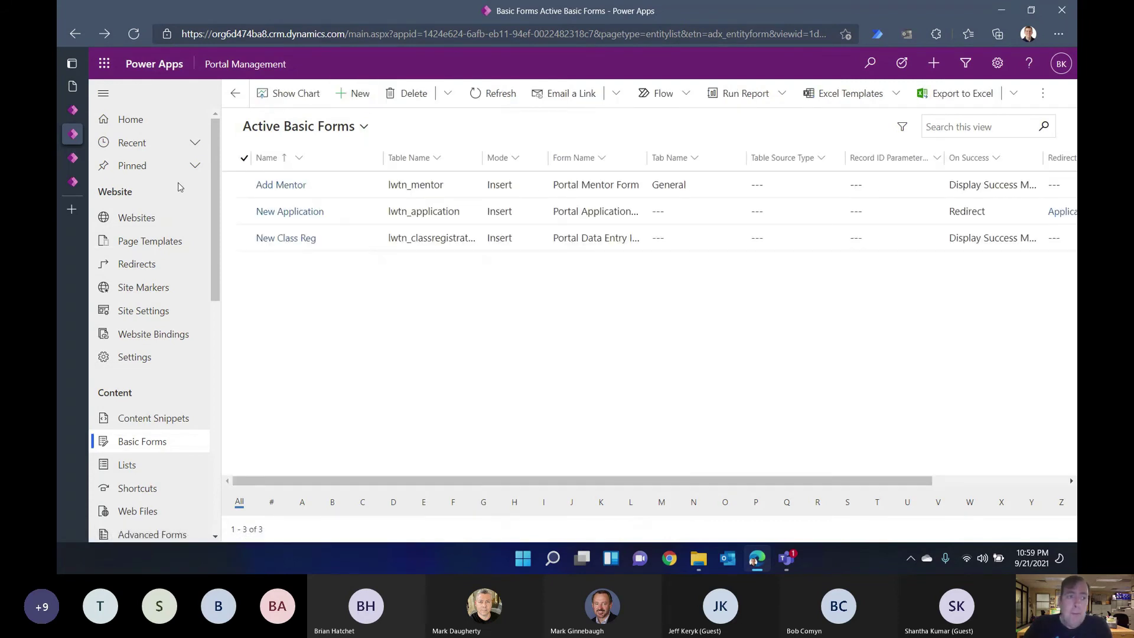
Step: Browse to the live portal website and load its Class Registrations page
mouse_move(76, 97)
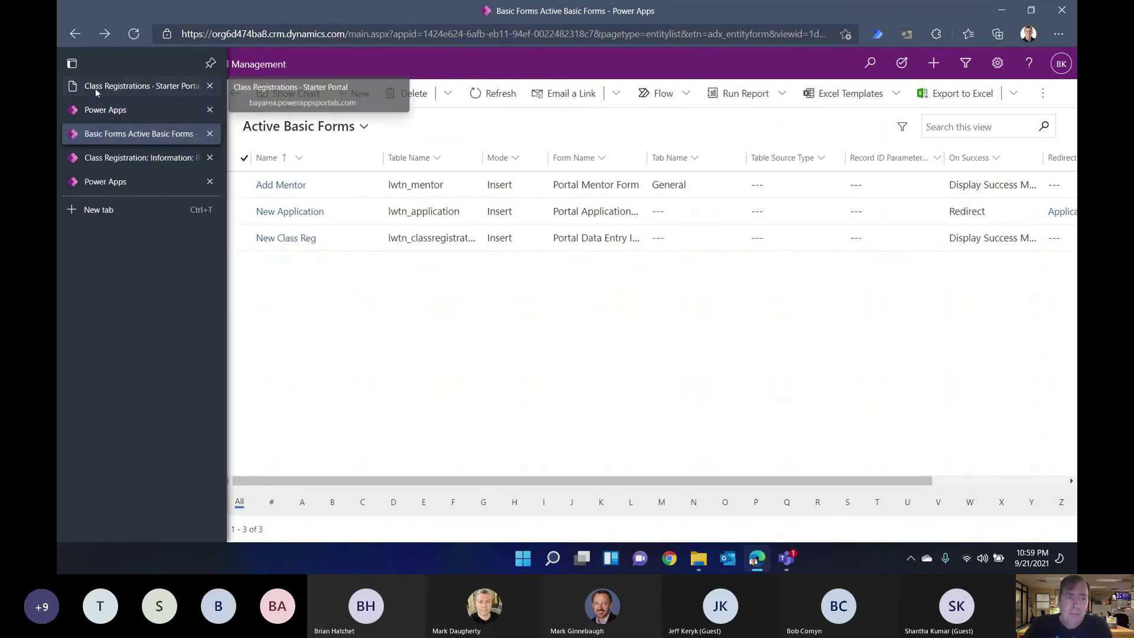
left_click(103, 111)
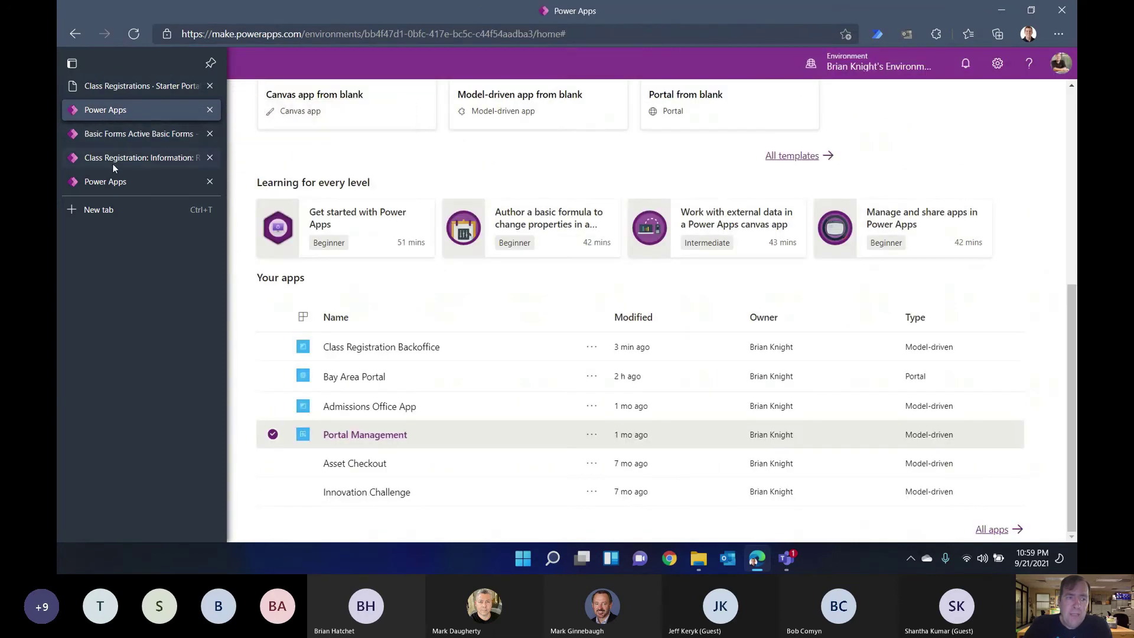
left_click(112, 162)
left_click(130, 181)
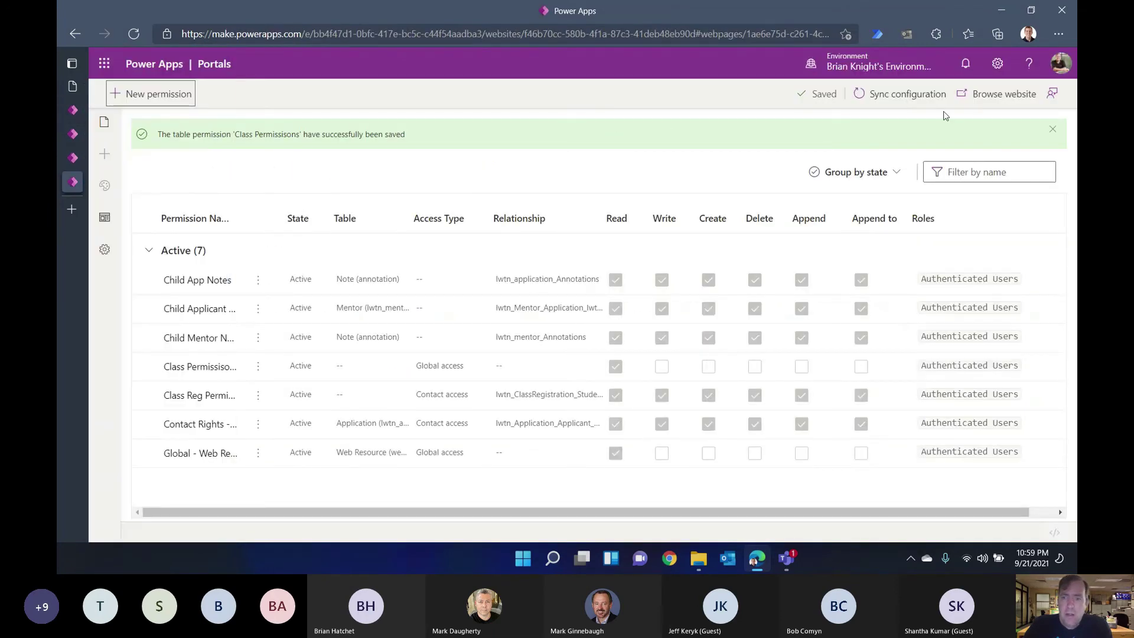
left_click(987, 108)
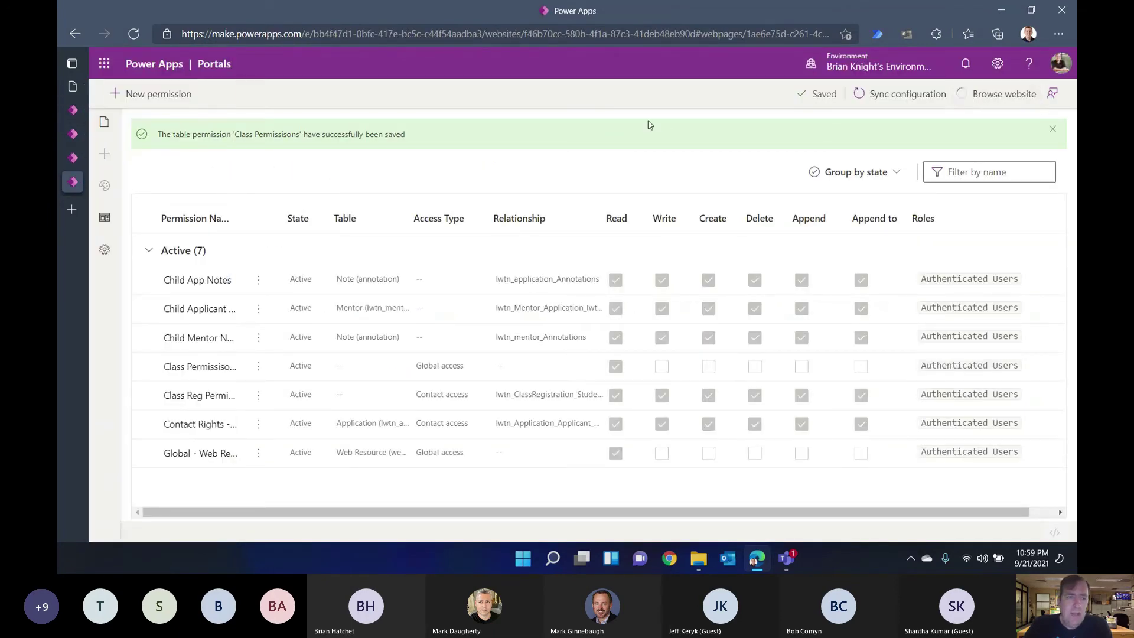
left_click(98, 128)
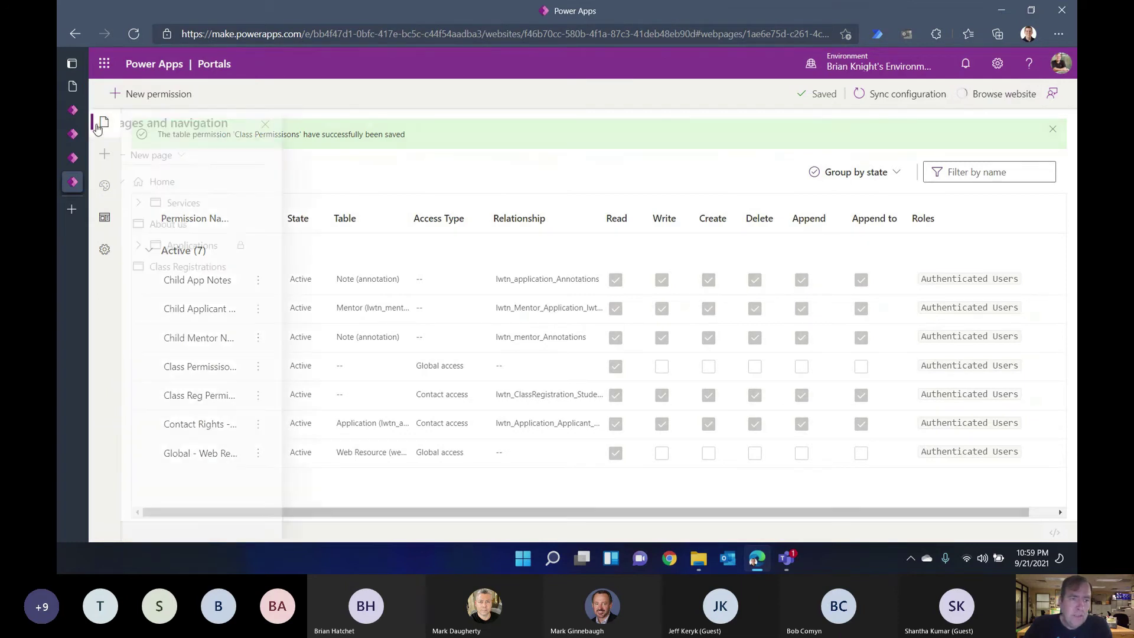
left_click(202, 247)
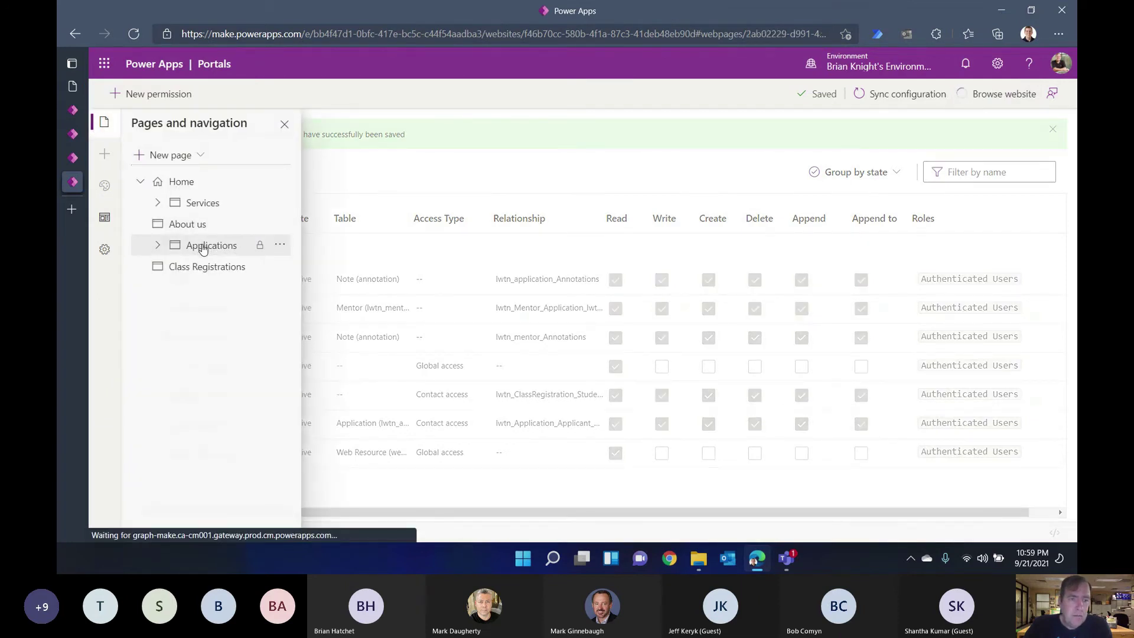
left_click(115, 136)
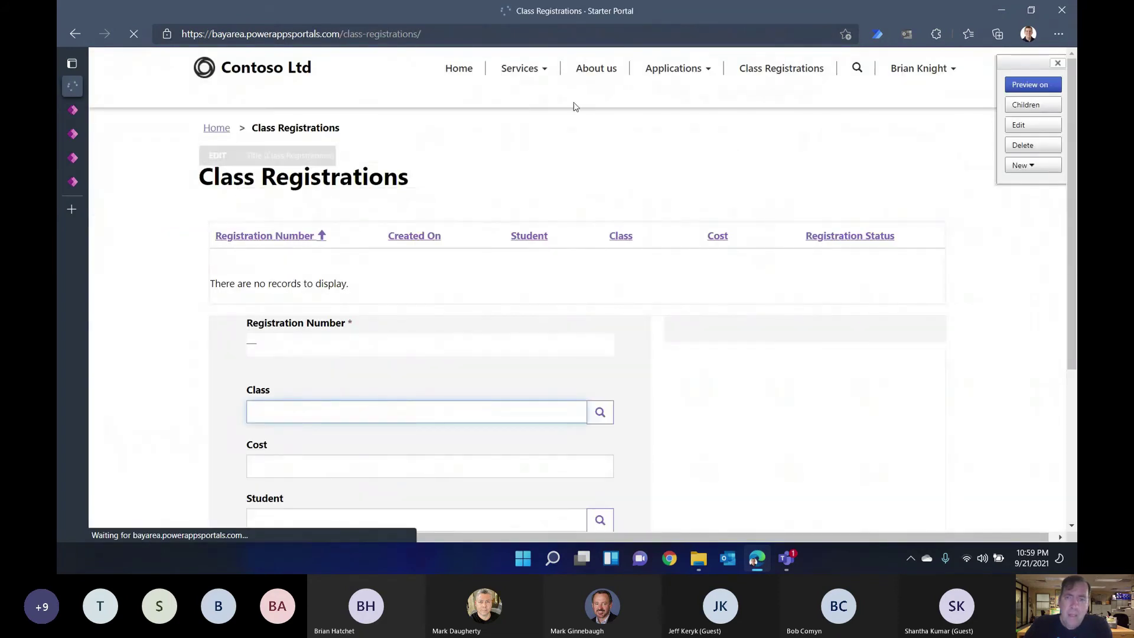
left_click(787, 71)
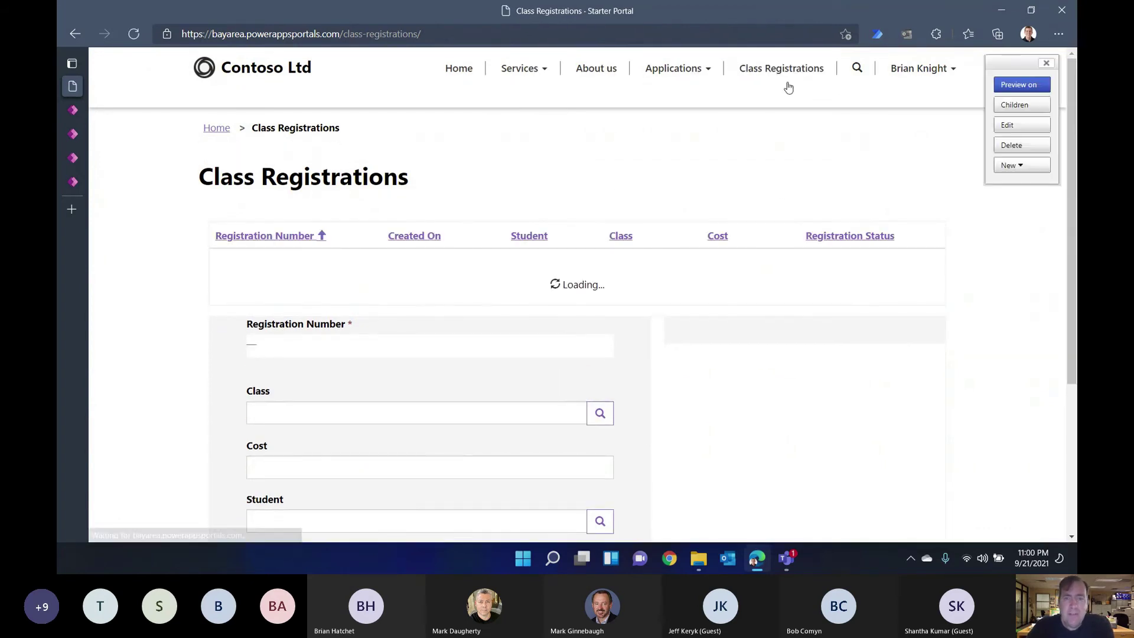
left_click(775, 70)
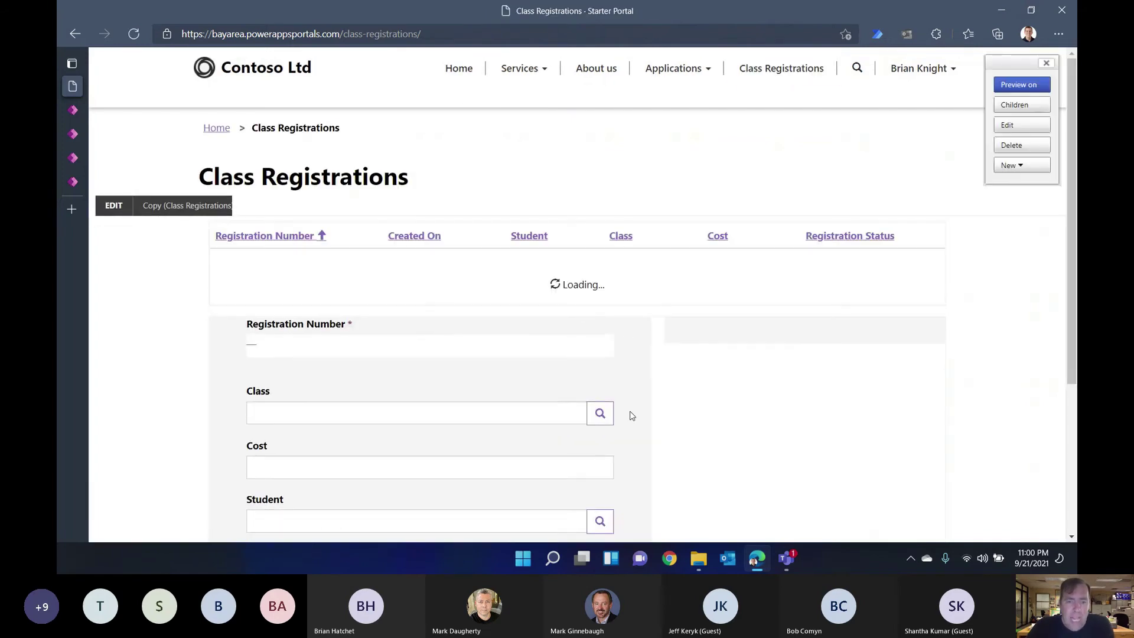
scroll(627, 412, "down", 2)
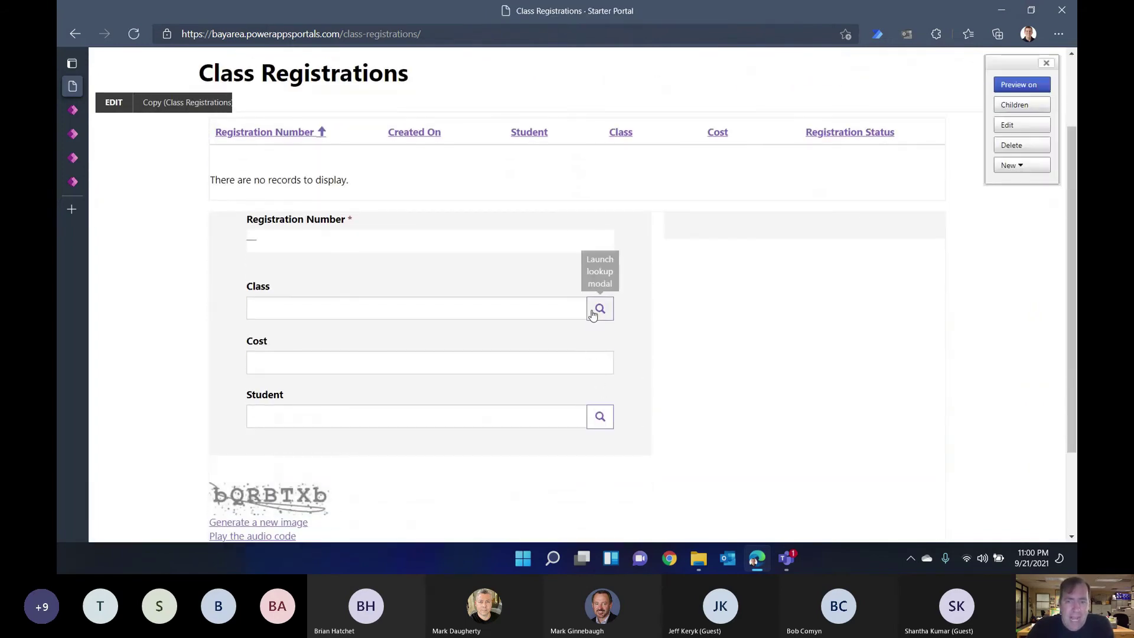
Step: Choose SQL Server Performance Tuning as the class and enter a cost of 7
left_click(600, 308)
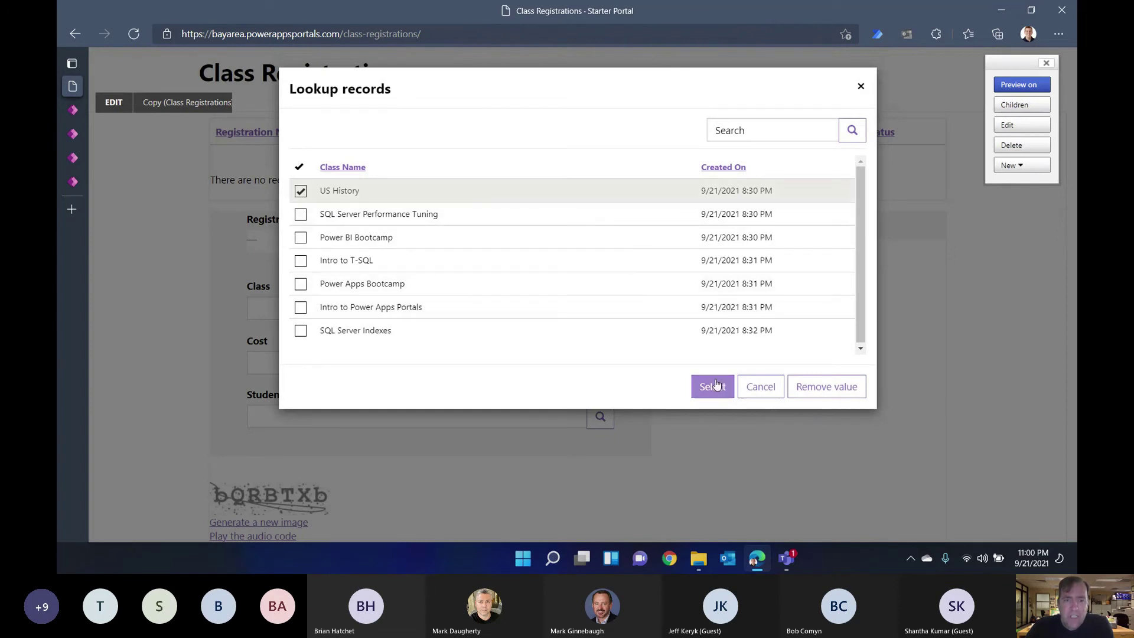
left_click(438, 213)
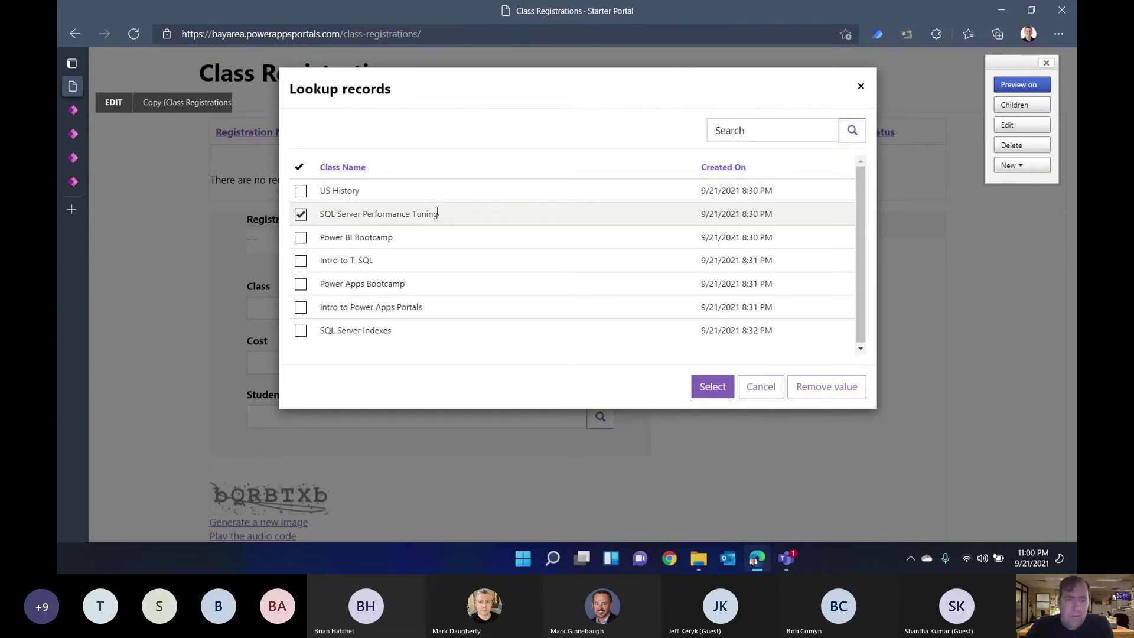
left_click(704, 390)
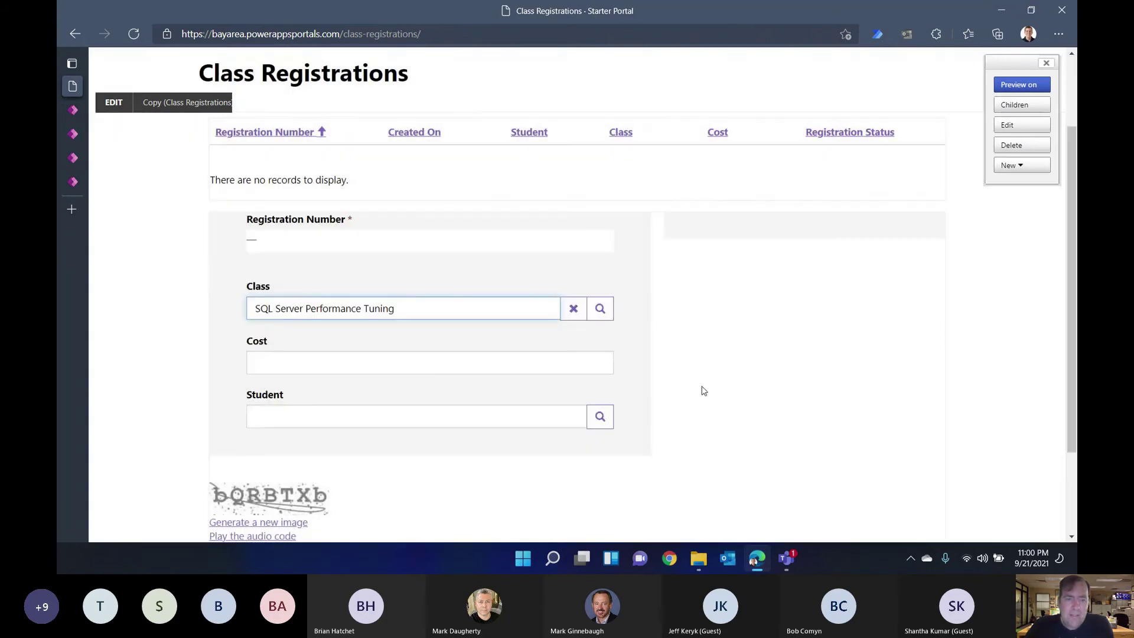
left_click(542, 362)
type("7")
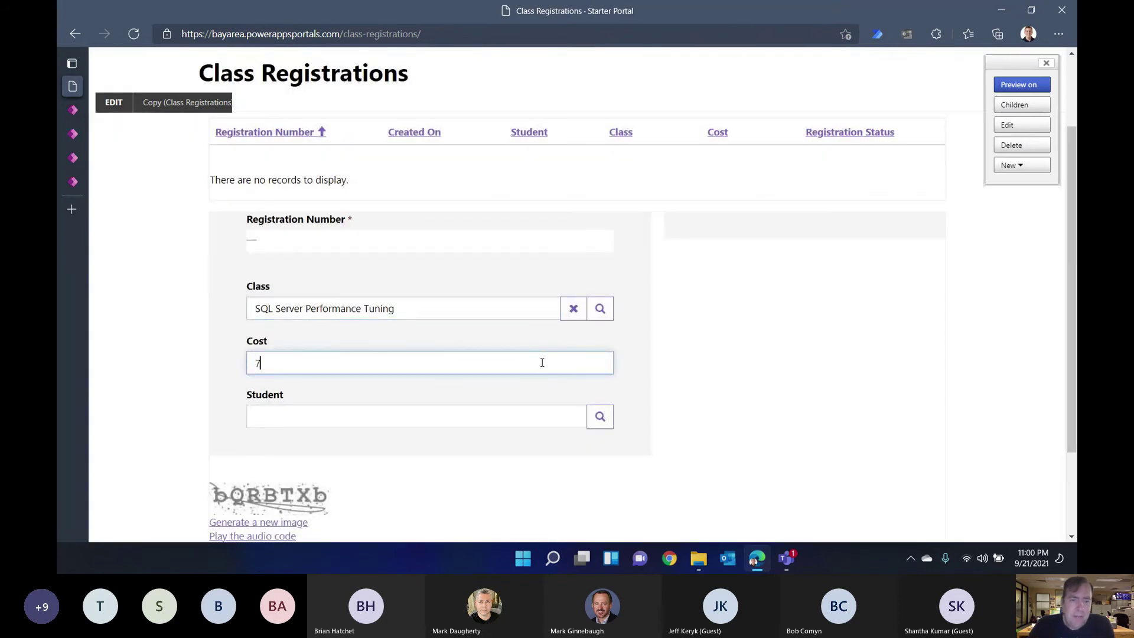
Step: Fill in the image verification code and submit the registration
scroll(549, 421, "down", 2)
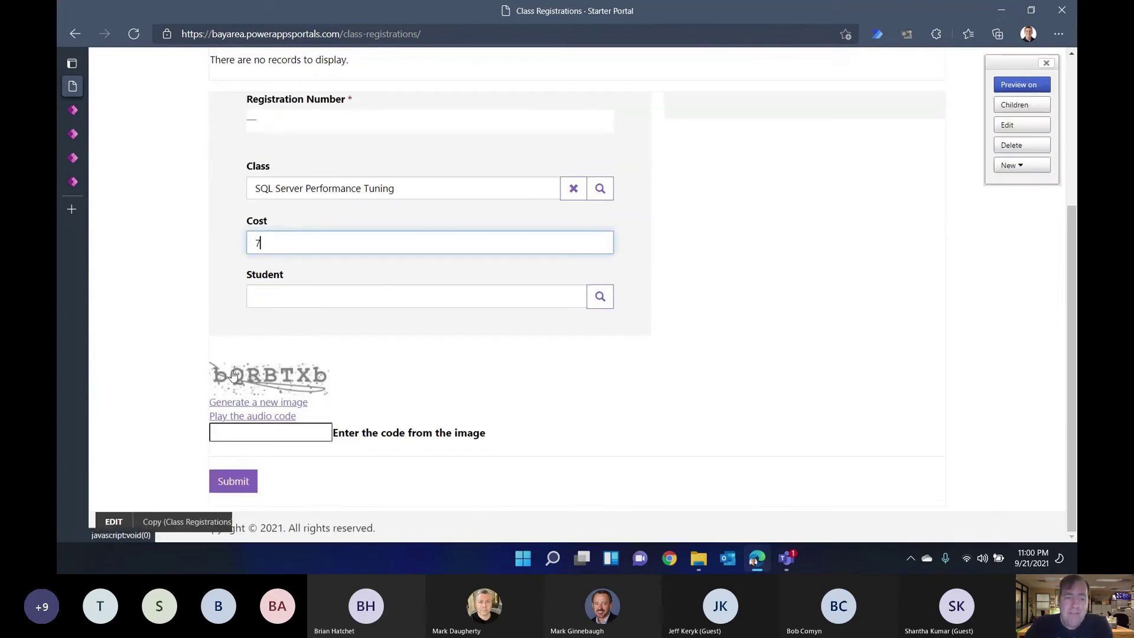
left_click(250, 434)
type("bQR")
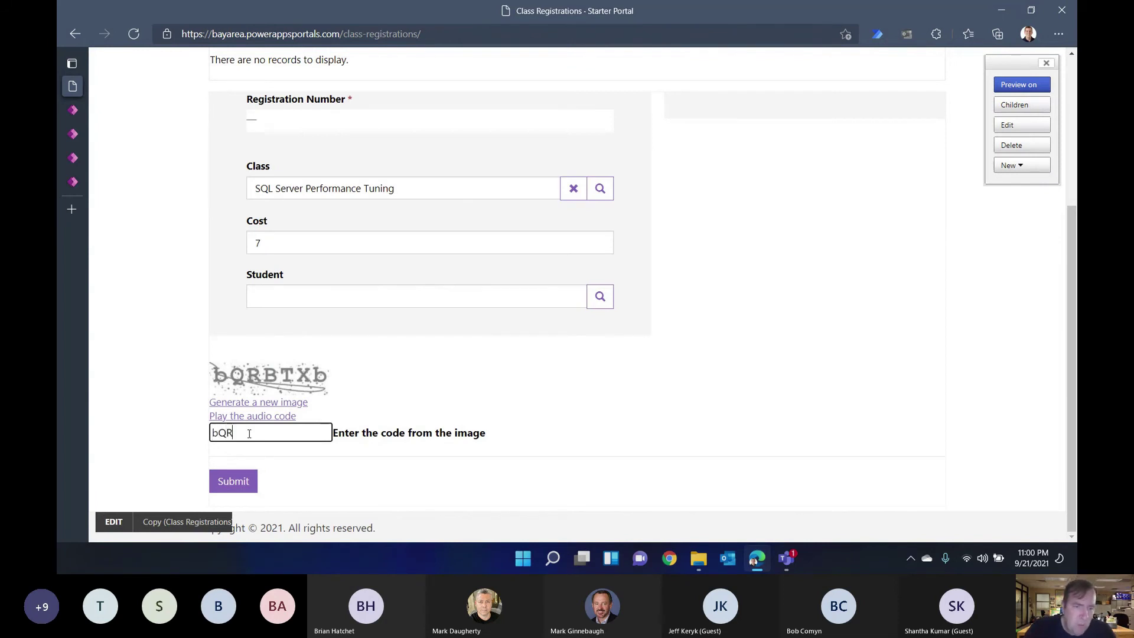
type("BTXb")
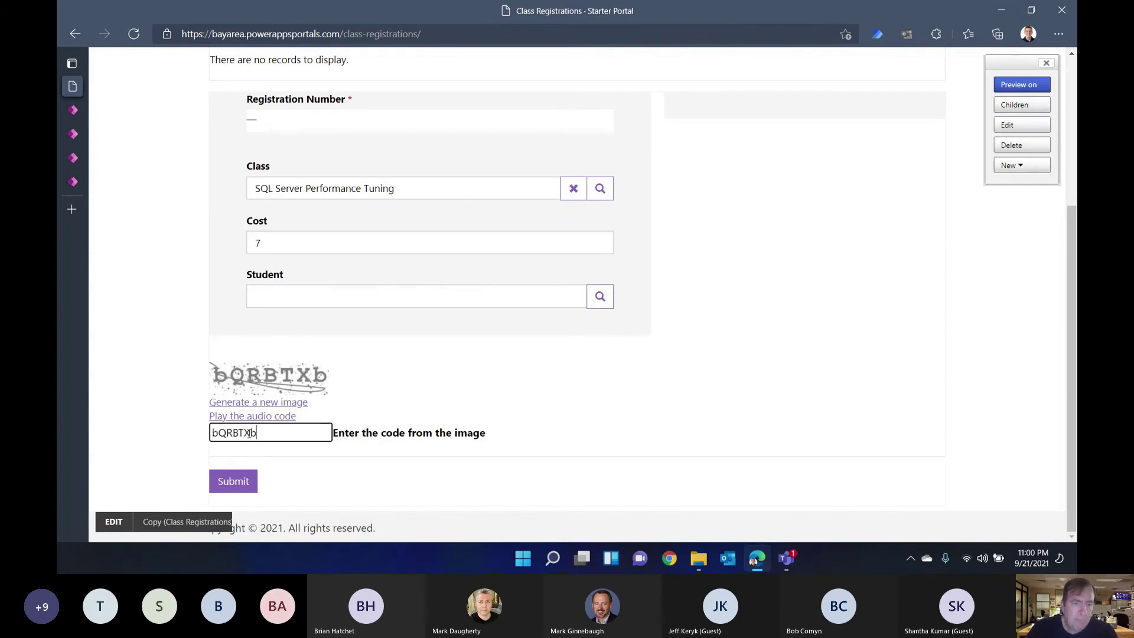
left_click(232, 479)
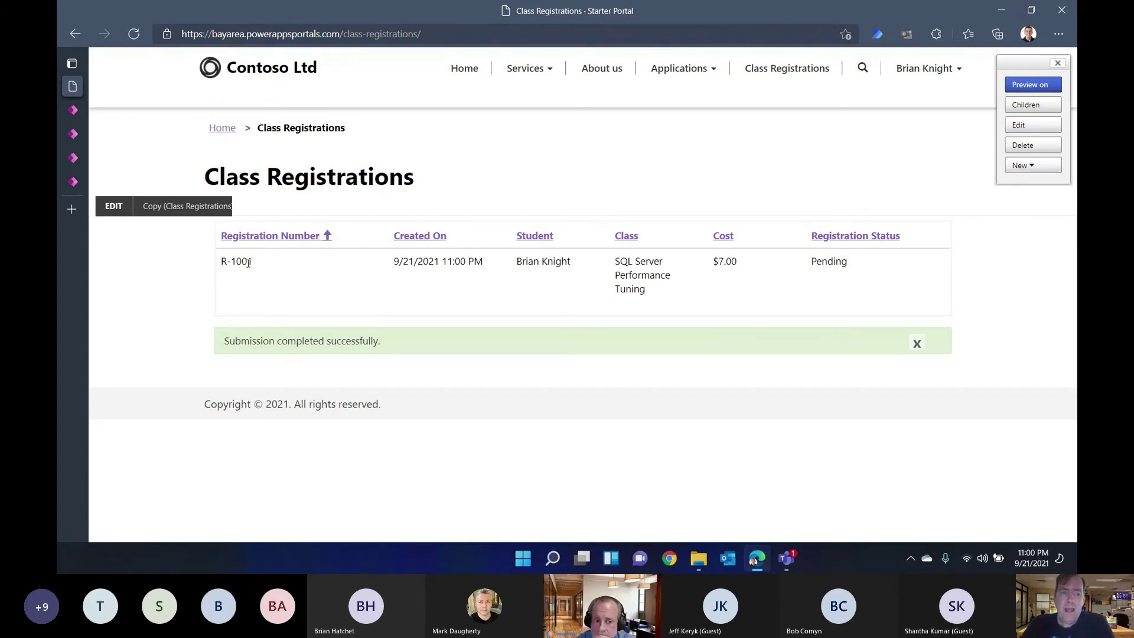
Step: View all active class registrations in the backoffice to find the new pending record
mouse_move(76, 111)
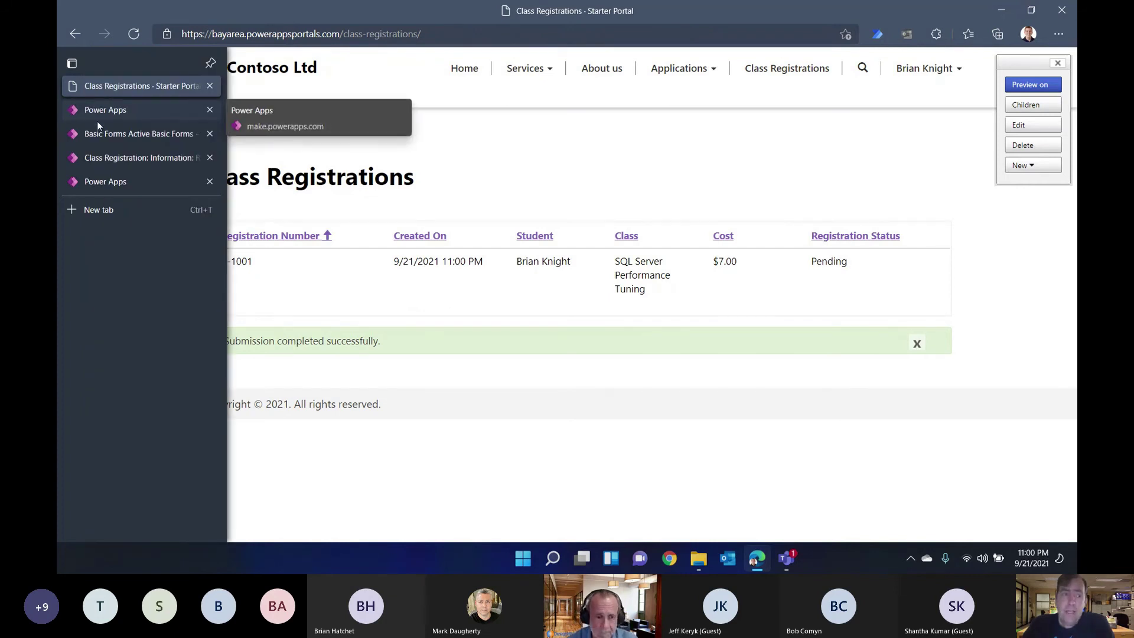
left_click(115, 159)
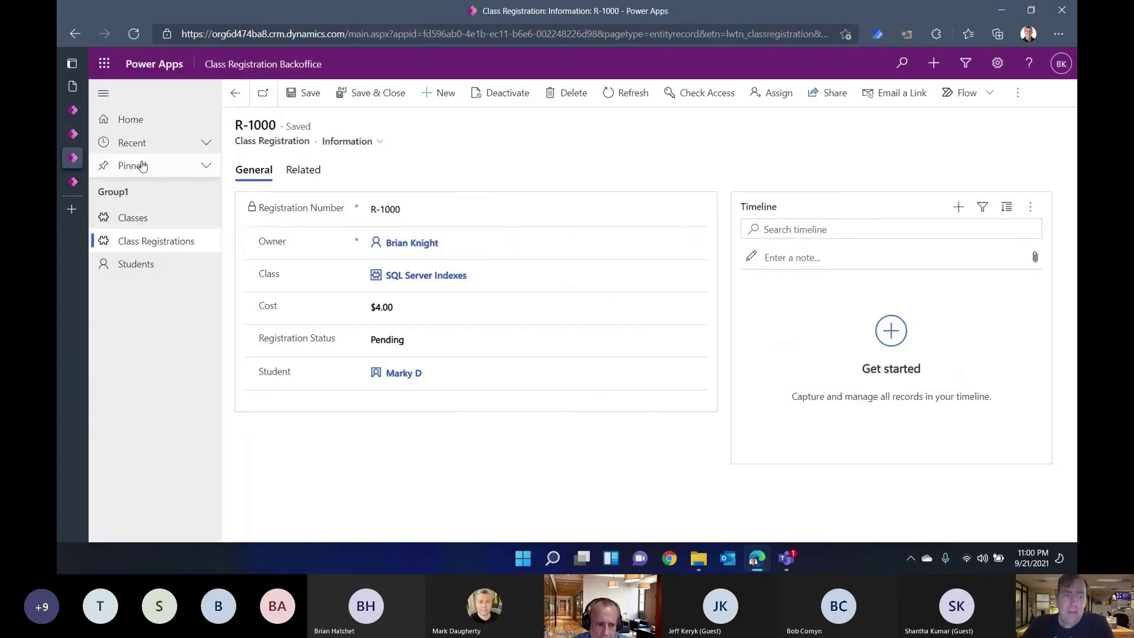
left_click(137, 239)
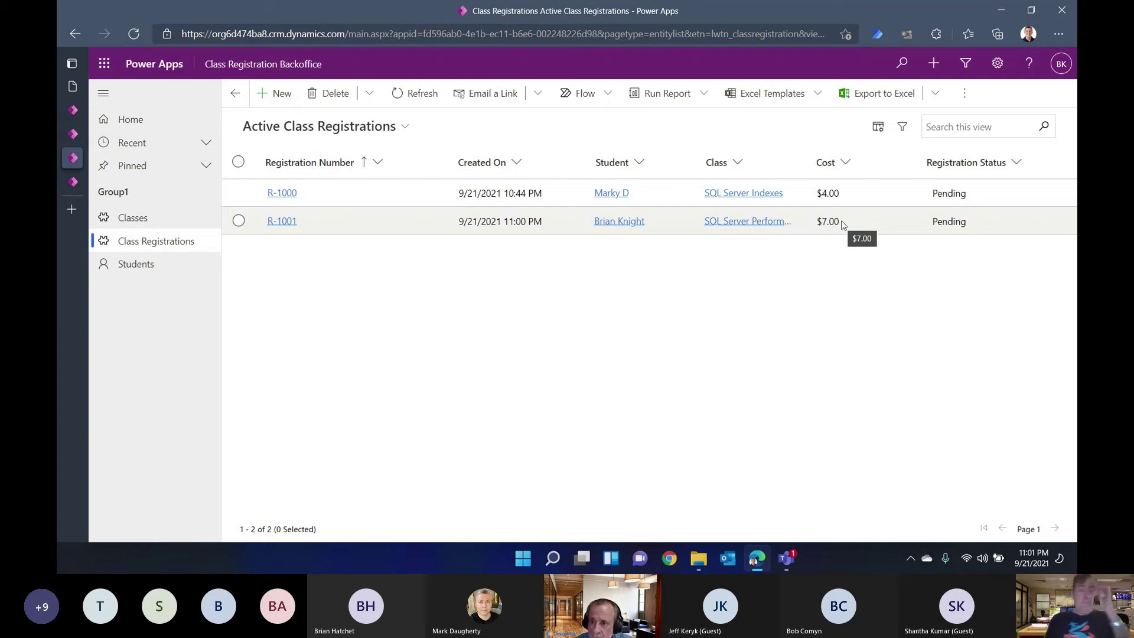
Step: Recheck the class registrations list, then return to the Portals Studio page editor
left_click(72, 141)
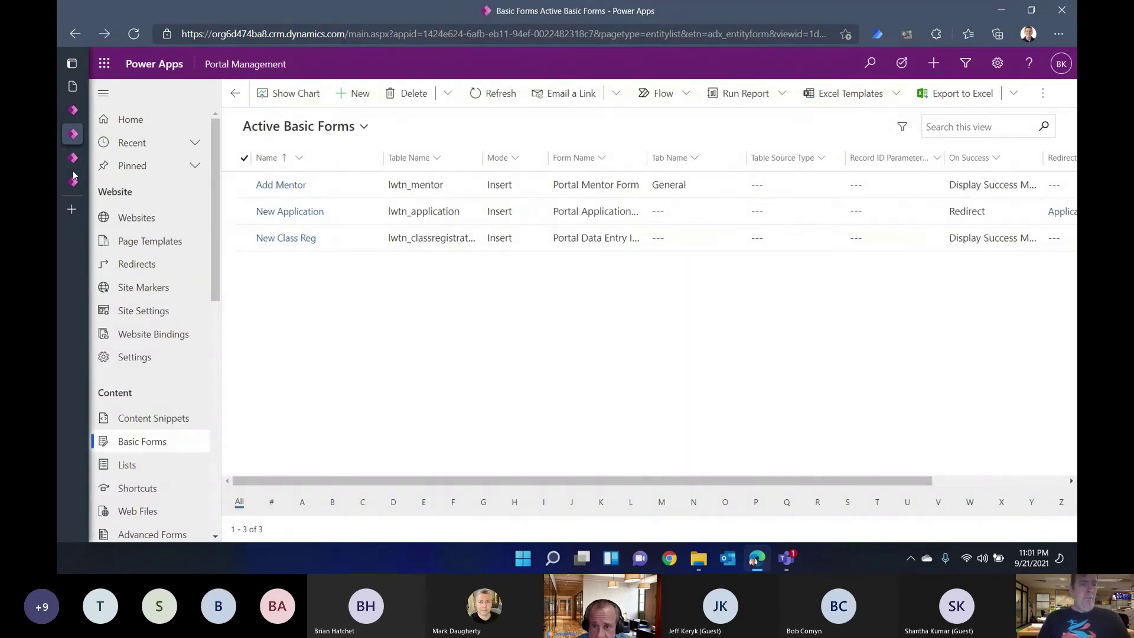
left_click(74, 182)
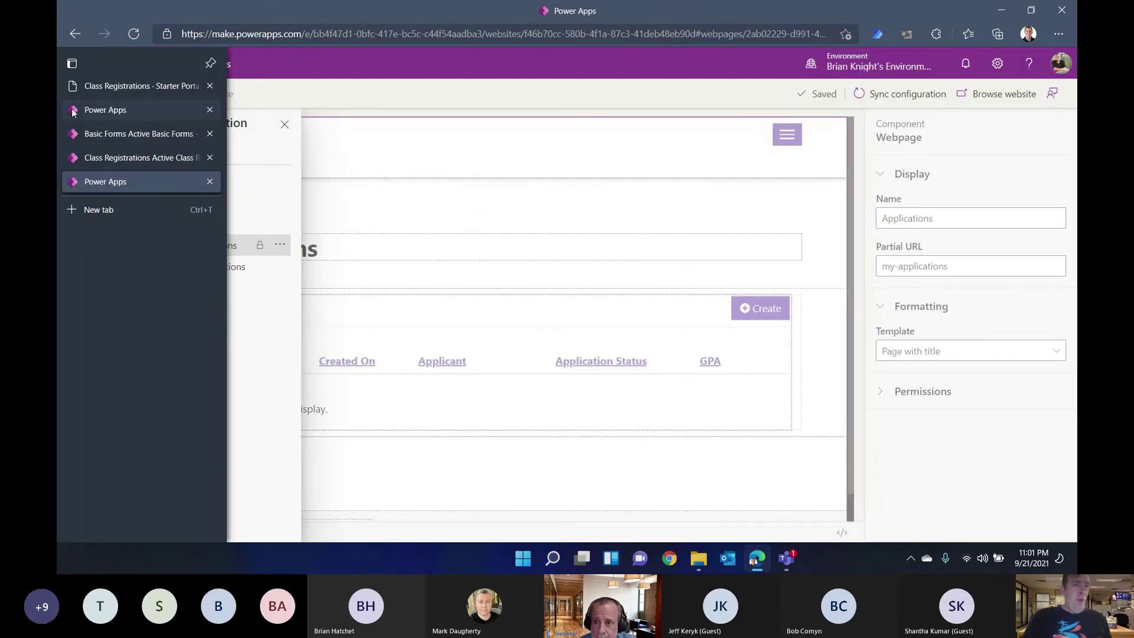
left_click(73, 111)
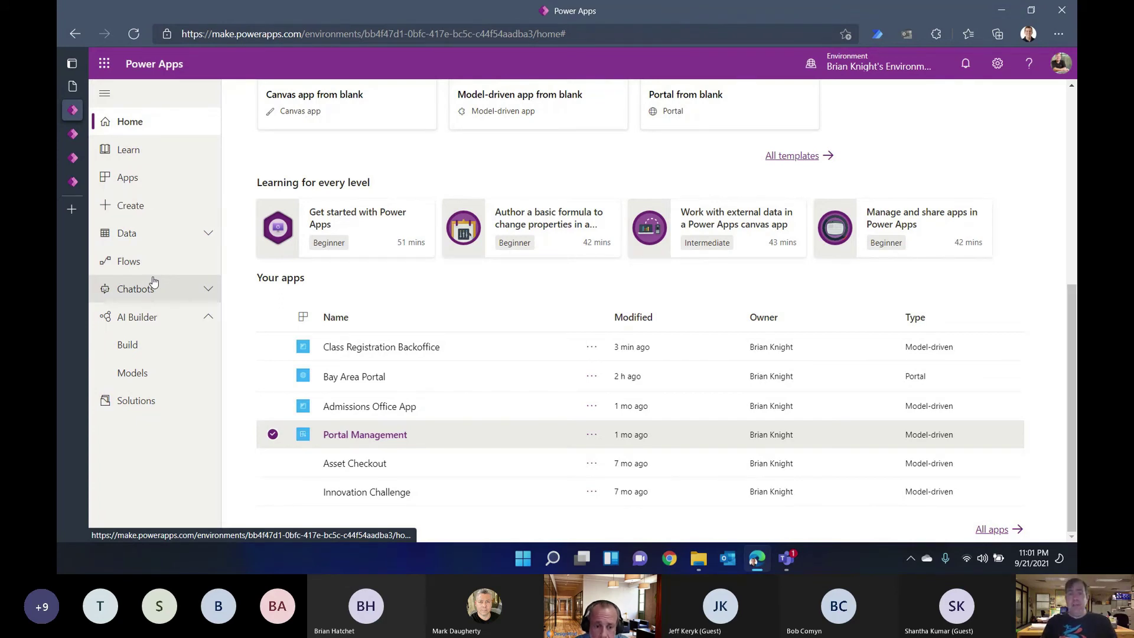
left_click(76, 134)
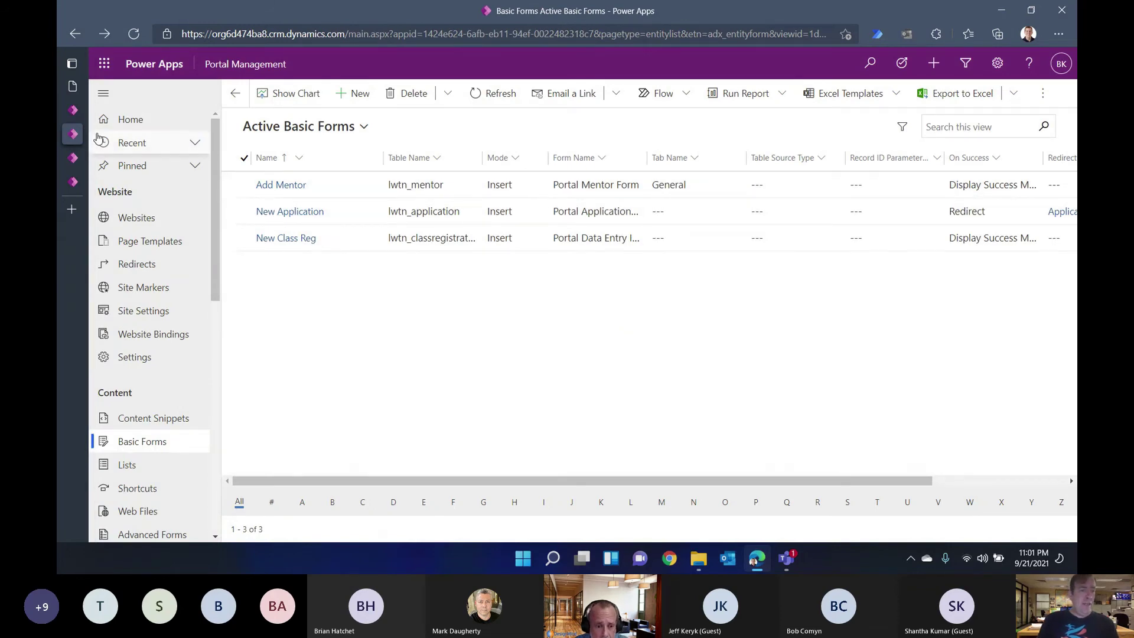
left_click(80, 158)
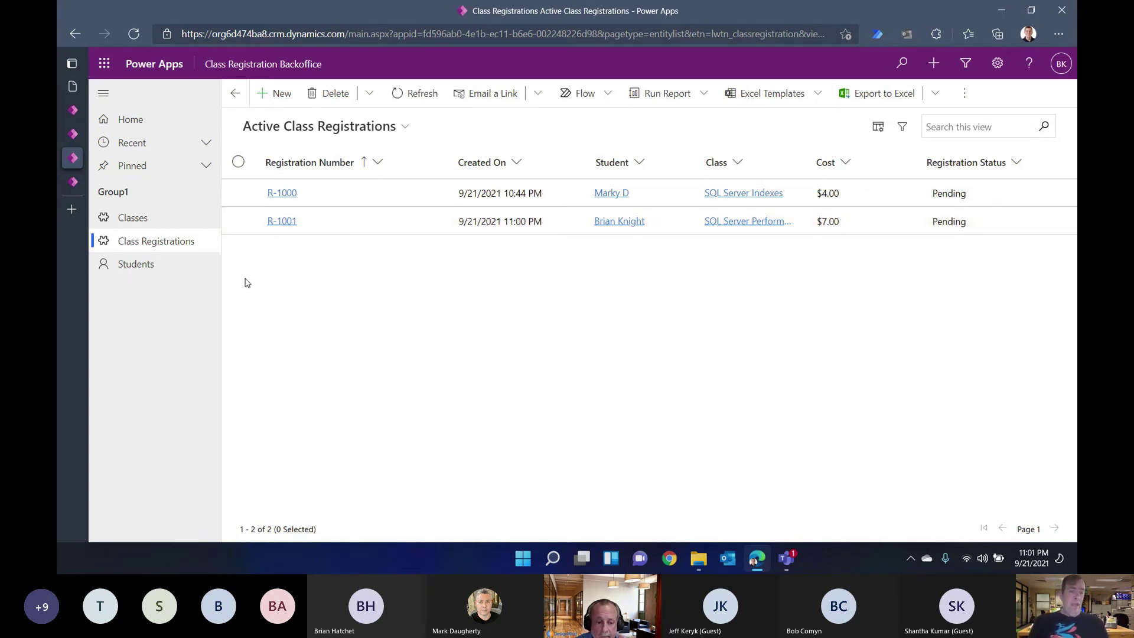
left_click(76, 184)
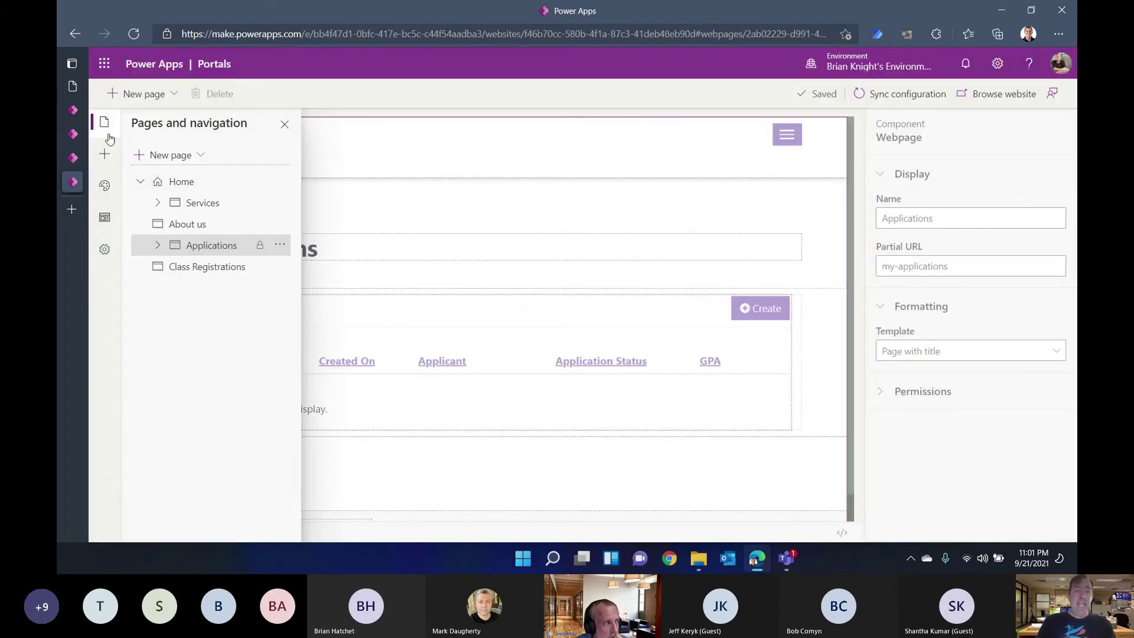
Step: Go to Solutions, open Bay Area Solution, and expand the New > App choices
left_click(73, 110)
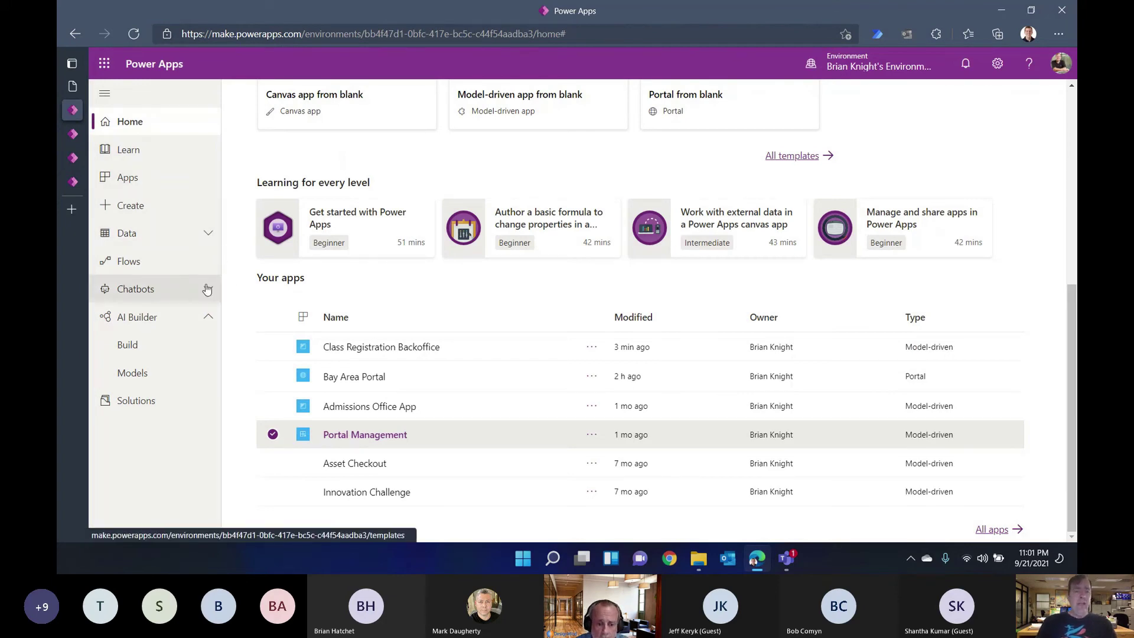
left_click(152, 394)
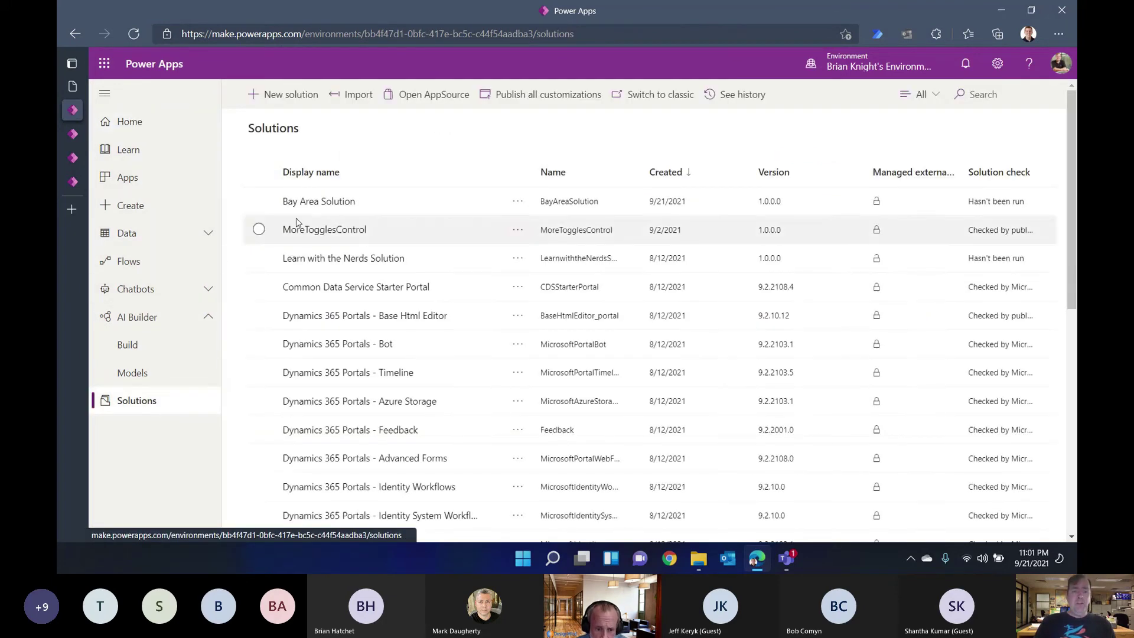
left_click(312, 204)
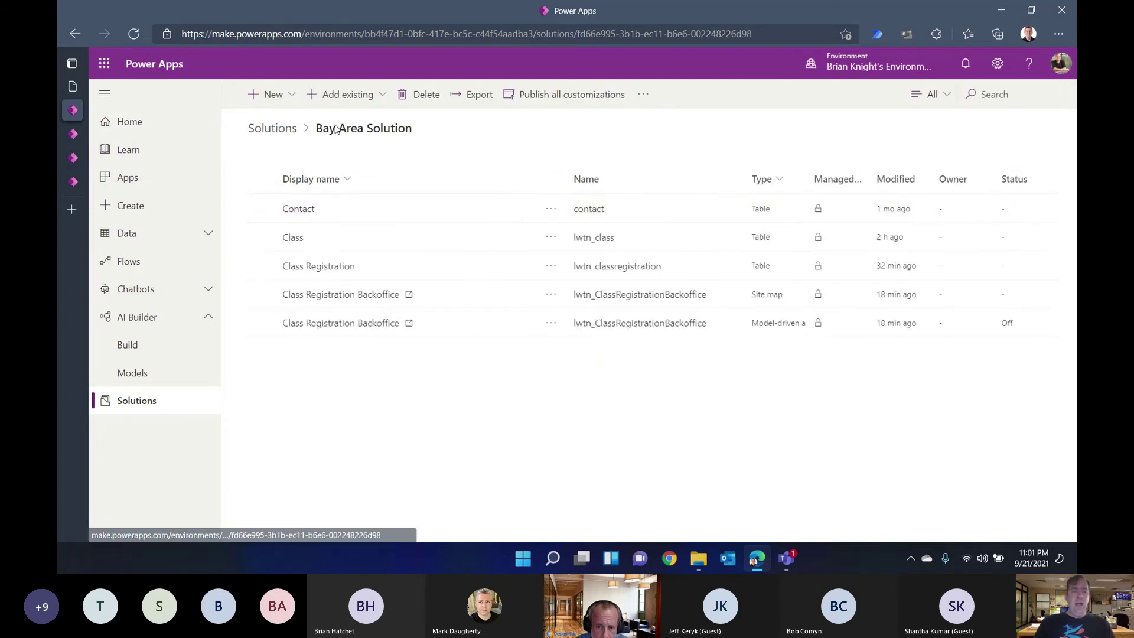
left_click(293, 99)
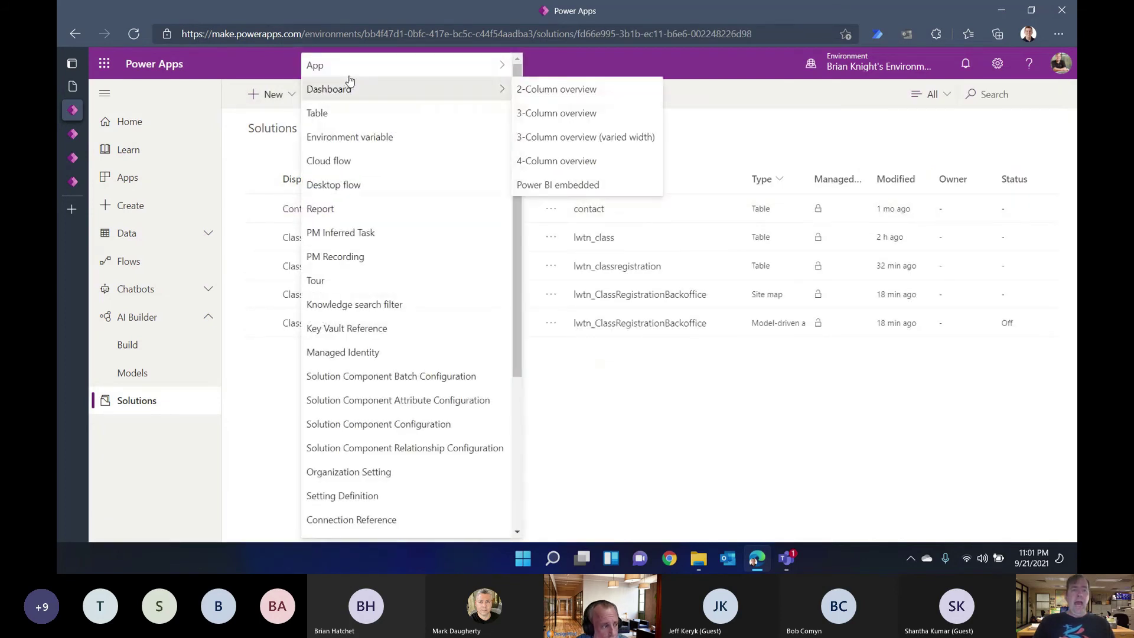
mouse_move(369, 75)
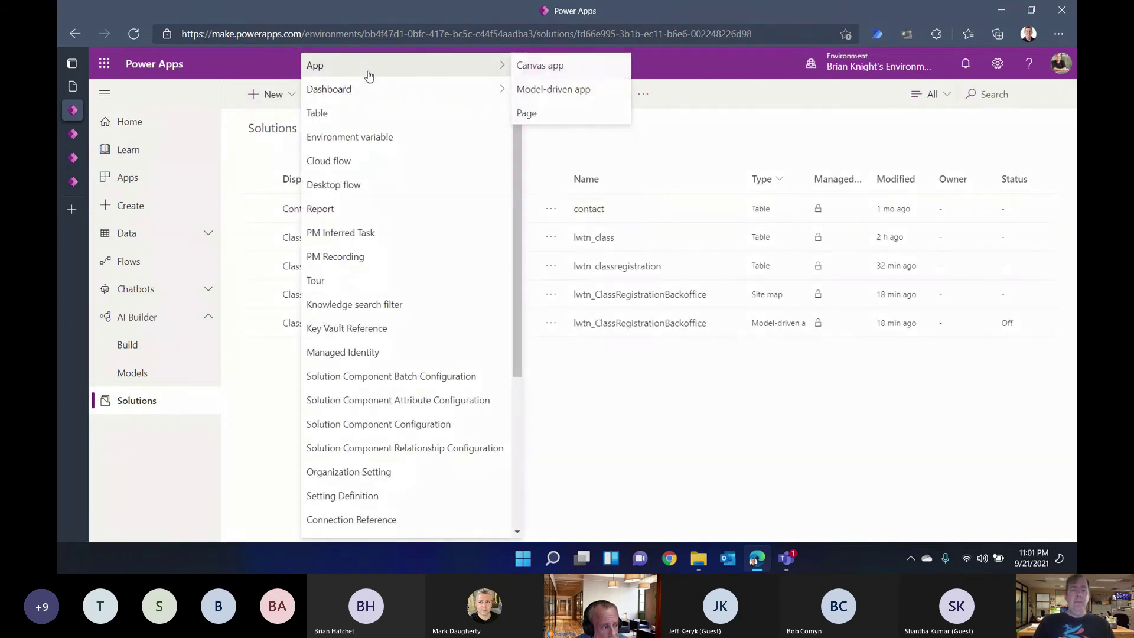
Step: Create a blank Tablet-format canvas app named 'Class Reg System'
left_click(553, 64)
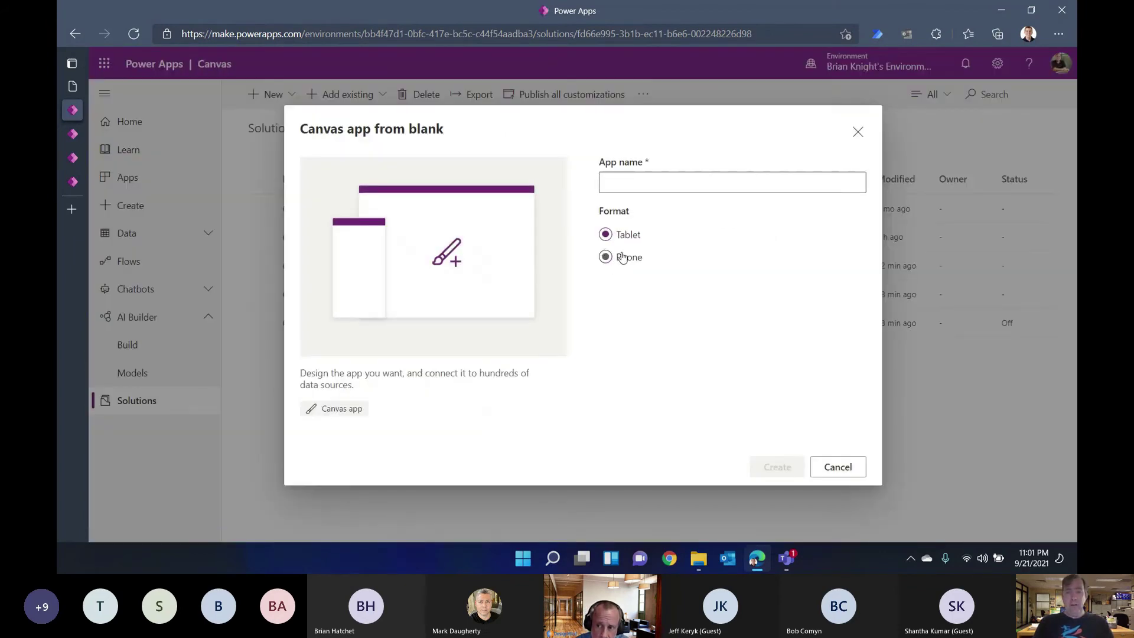
left_click(633, 185)
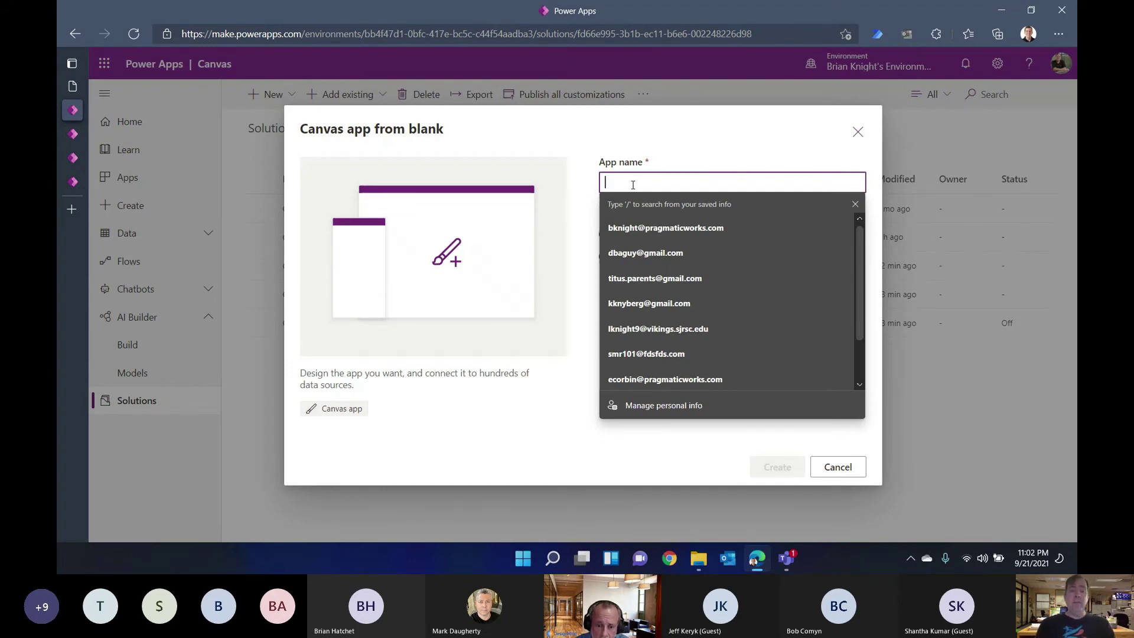
type("Class Reg")
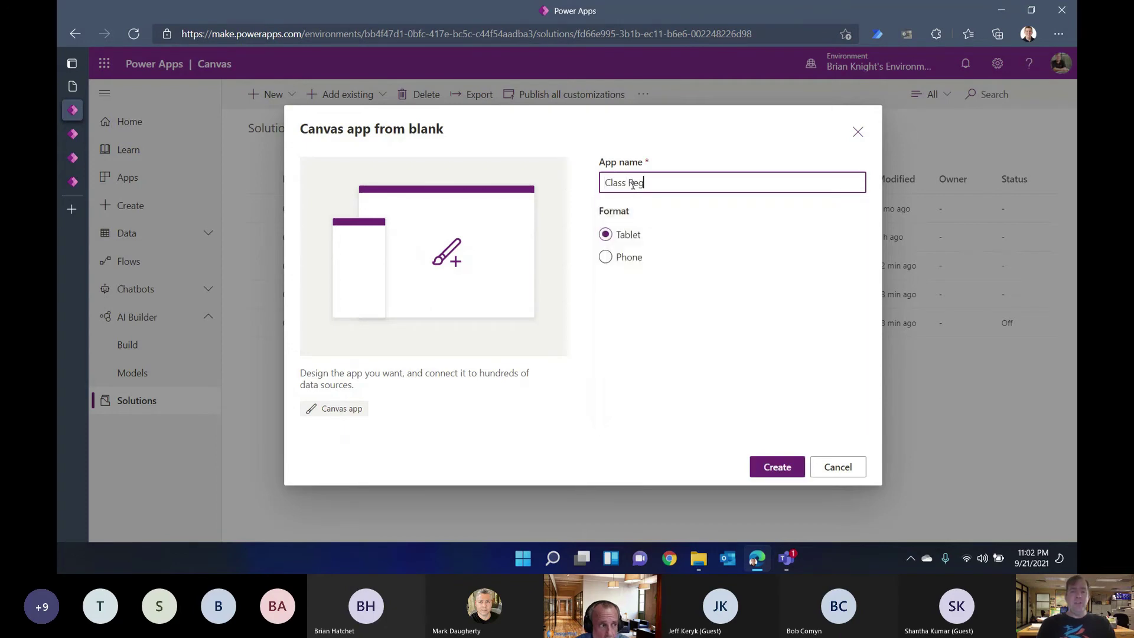
type("istrar")
key("BackSpace")
key("BackSpace")
key("BackSpace")
key("BackSpace")
key("BackSpace")
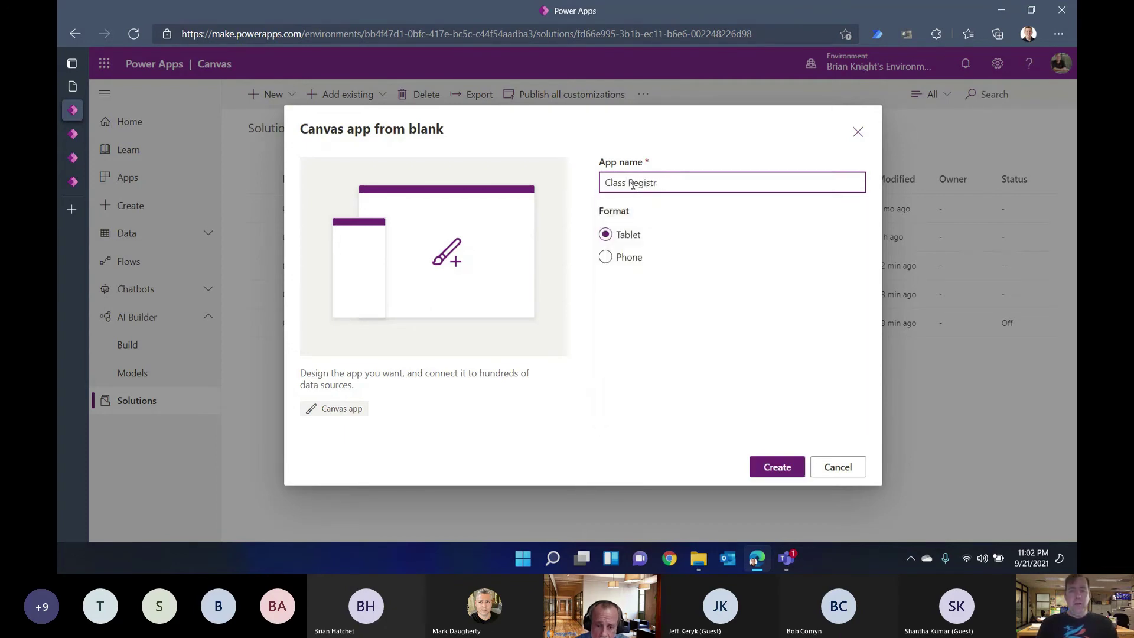
type("System")
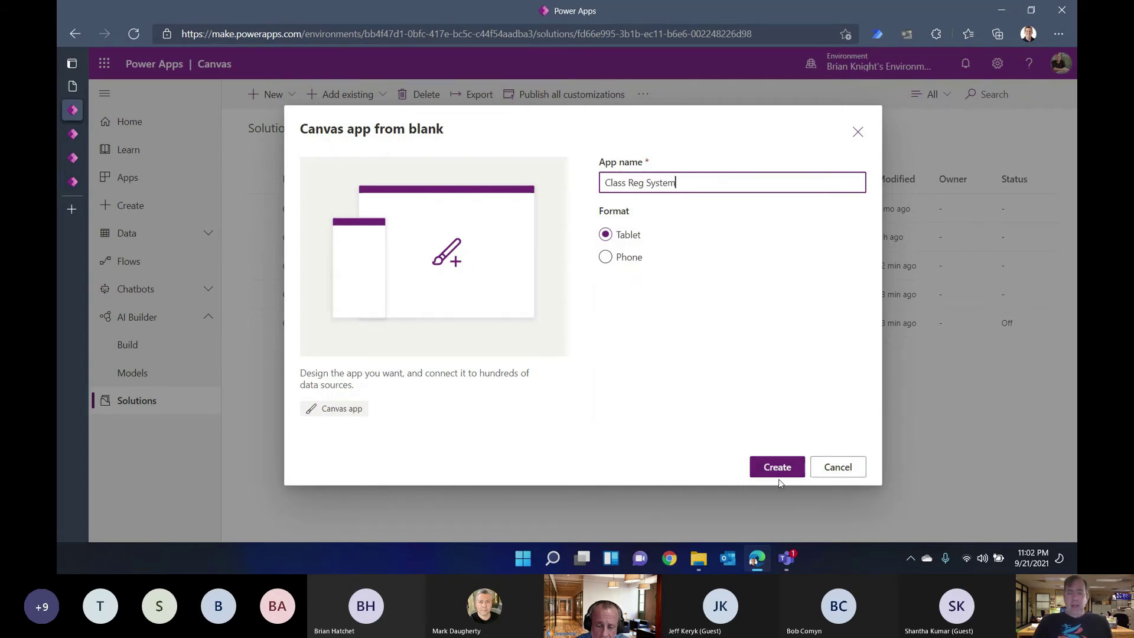
left_click(775, 473)
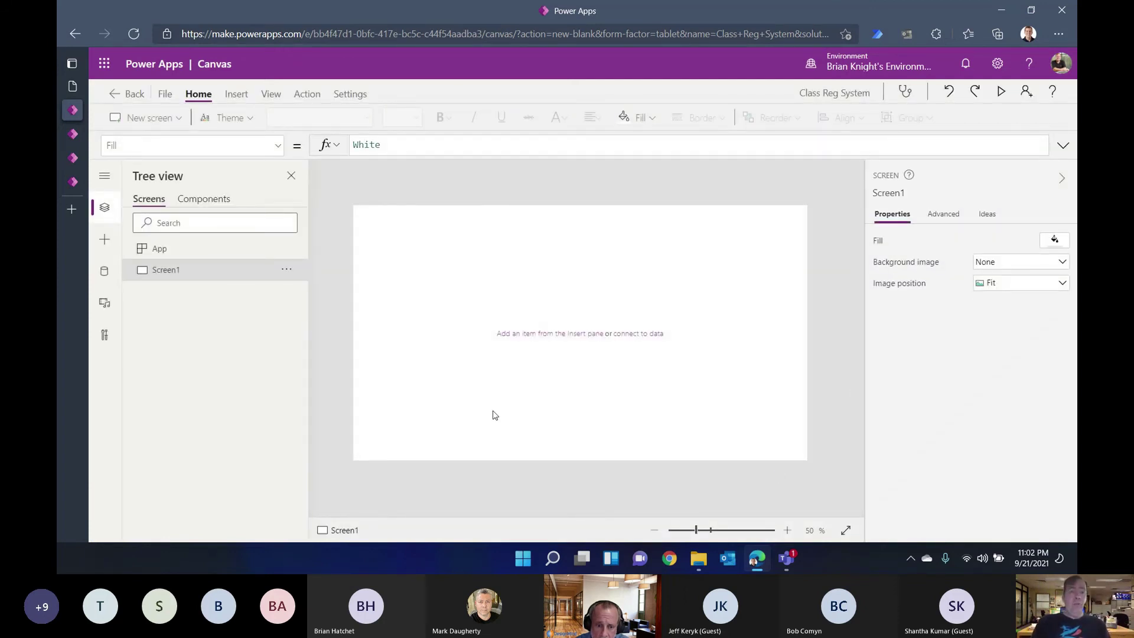
Step: Insert a vertical gallery bound to the Classes table
left_click(245, 95)
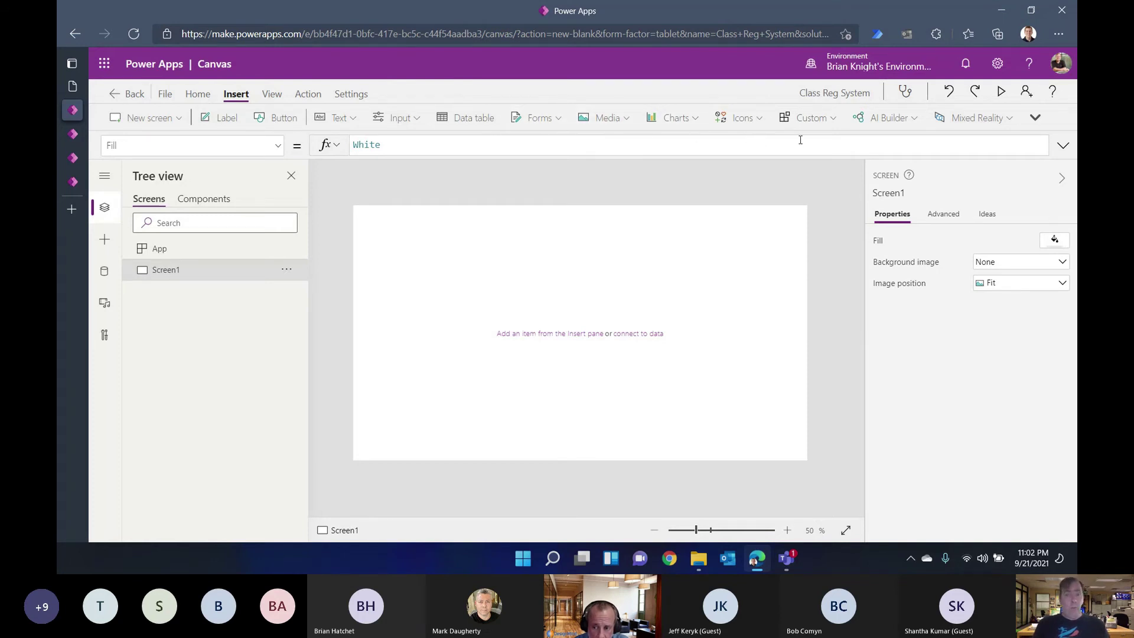
left_click(1037, 118)
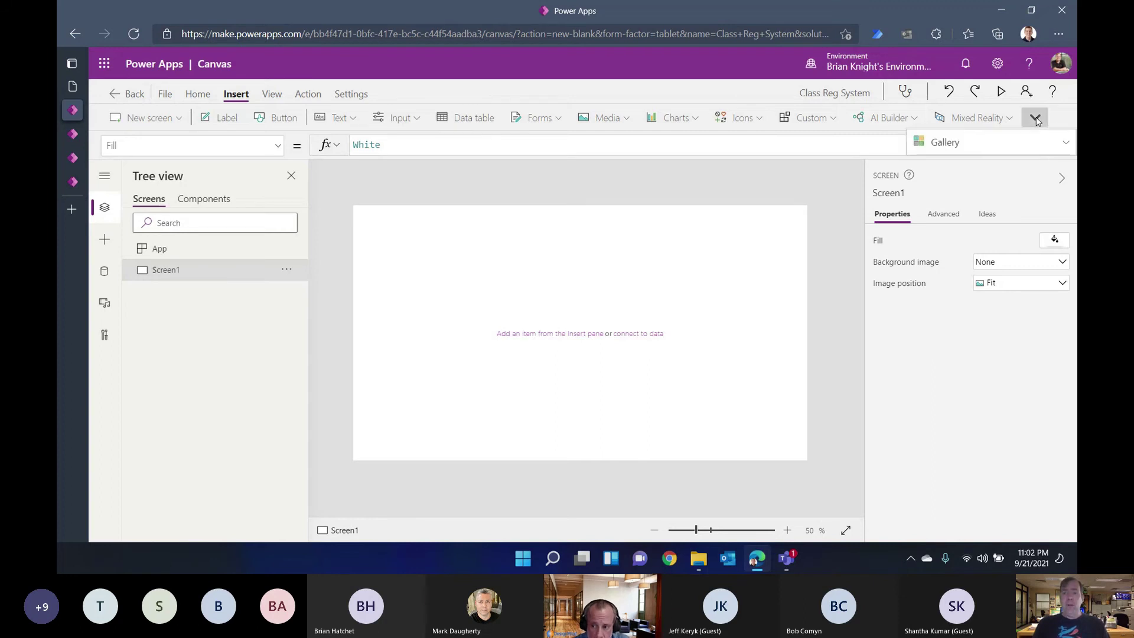
left_click(939, 143)
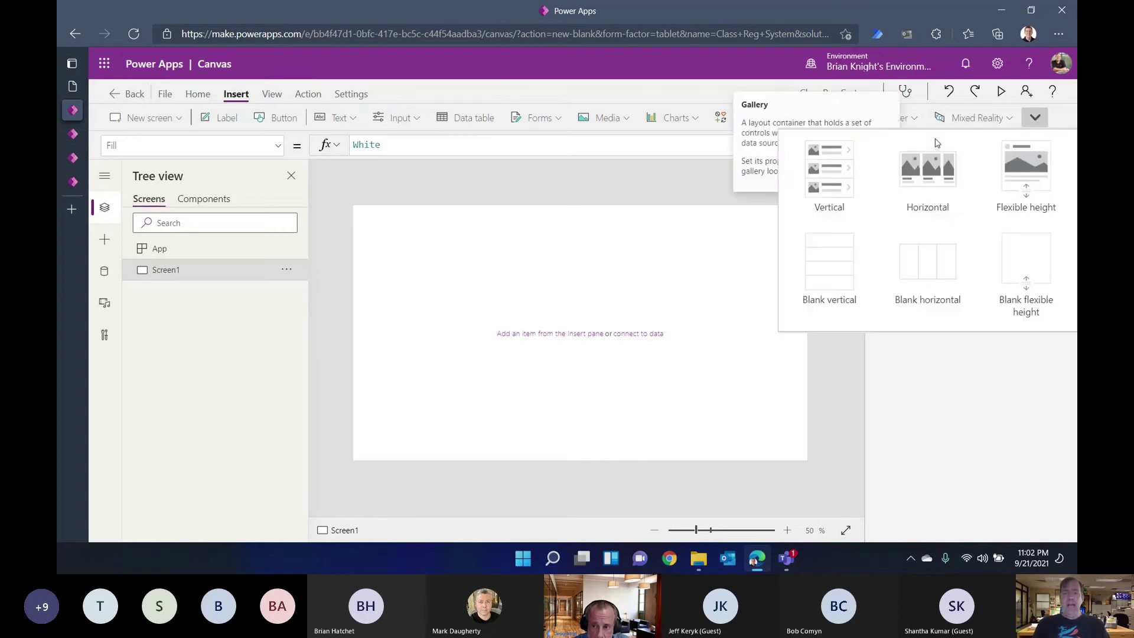
left_click(830, 169)
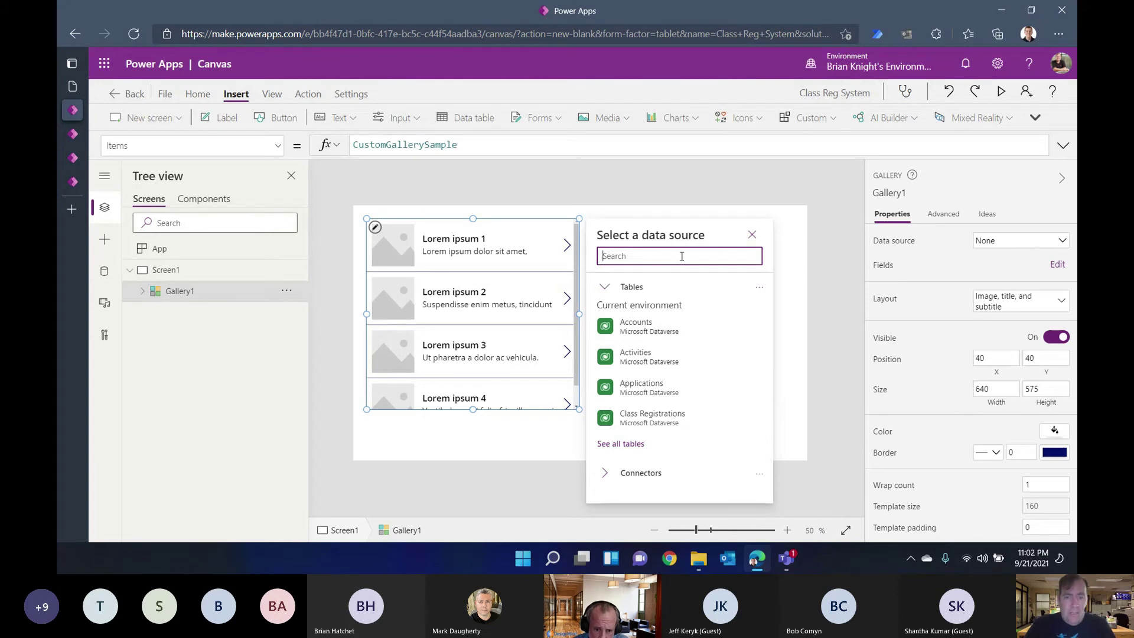
type("class")
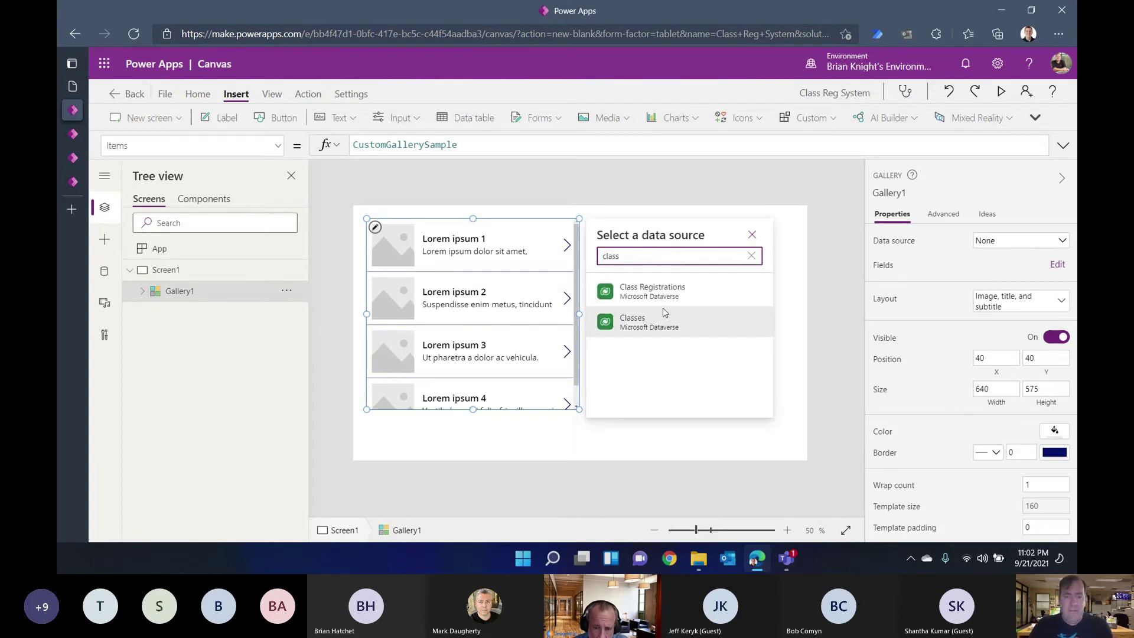
left_click(663, 313)
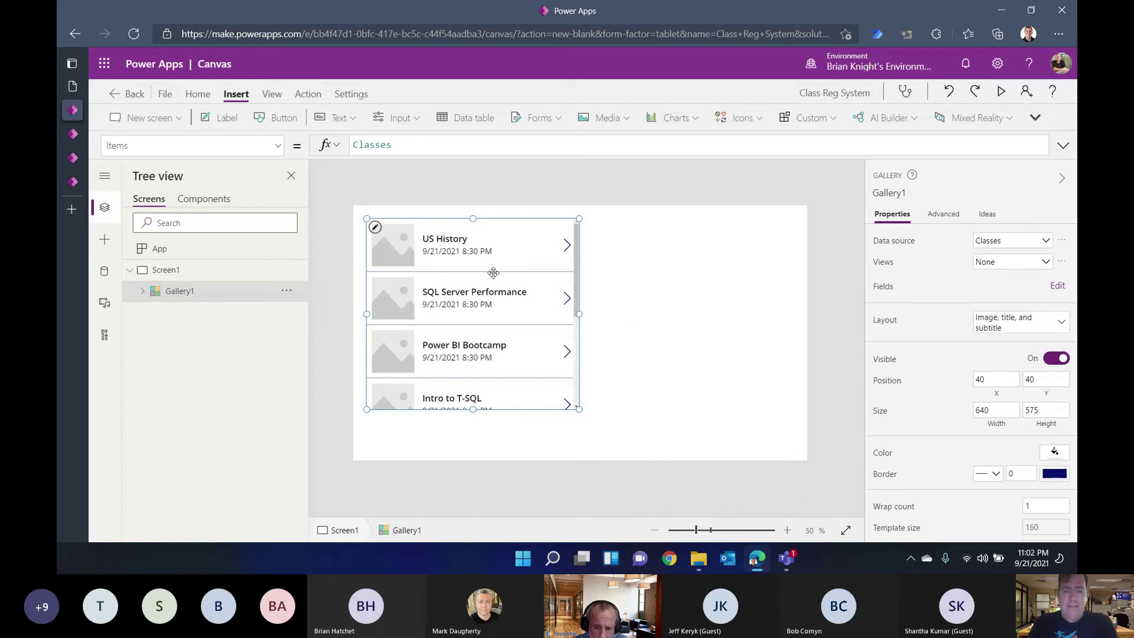
Step: Switch the gallery to Title layout and place it on the left, 554 wide, showing seven classes
left_click_drag(494, 272, 420, 327)
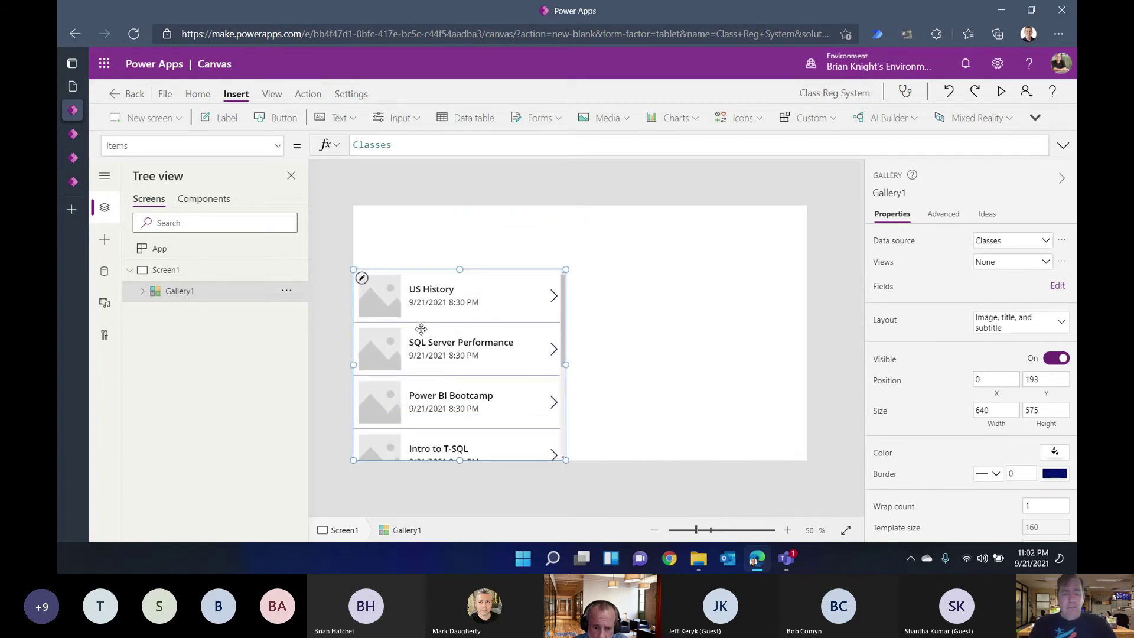
left_click(1011, 334)
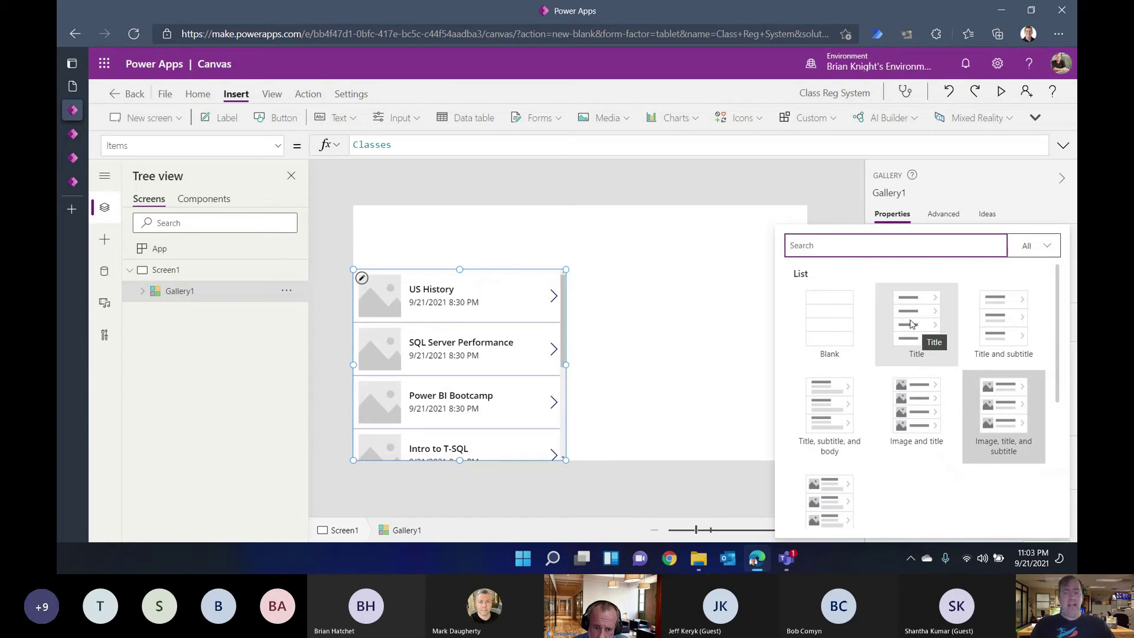
left_click(911, 325)
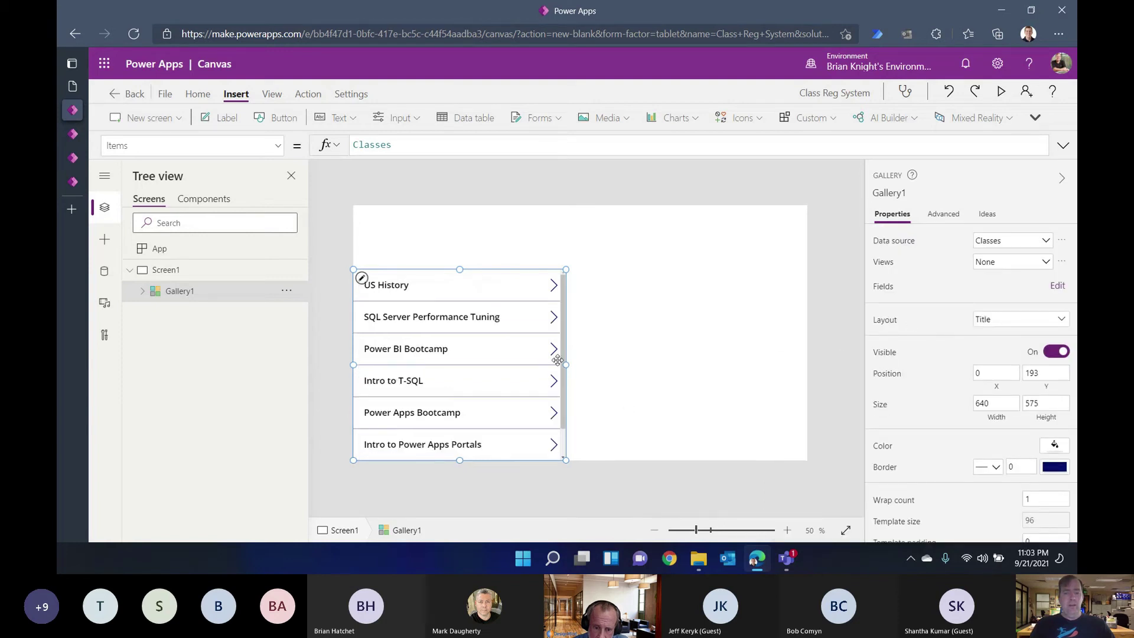
left_click_drag(566, 365, 539, 364)
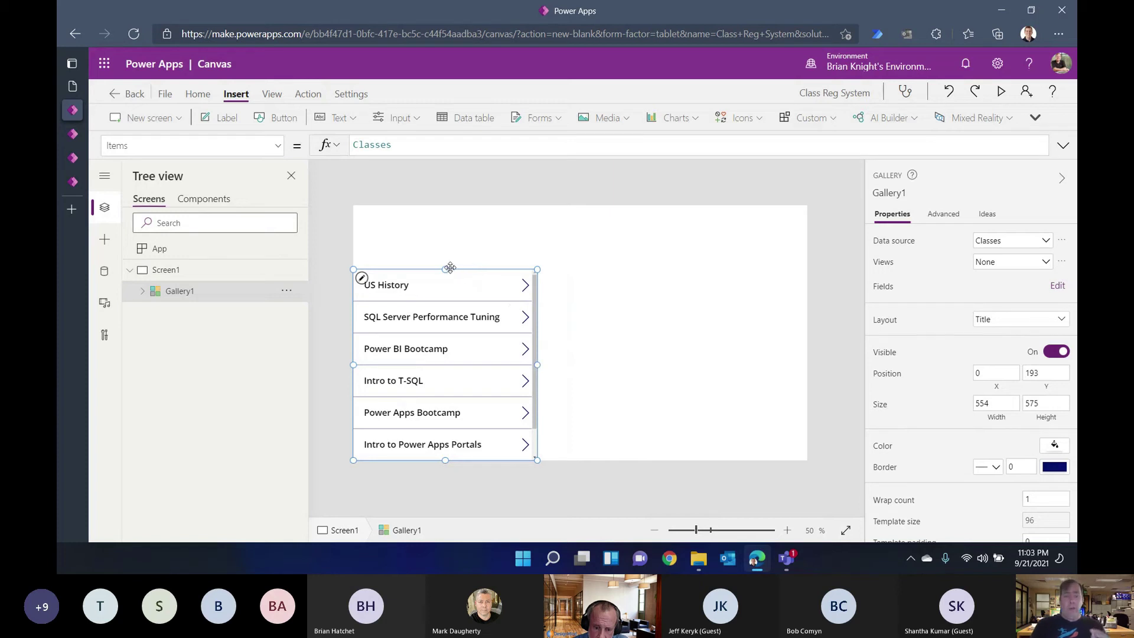
left_click_drag(445, 265, 441, 234)
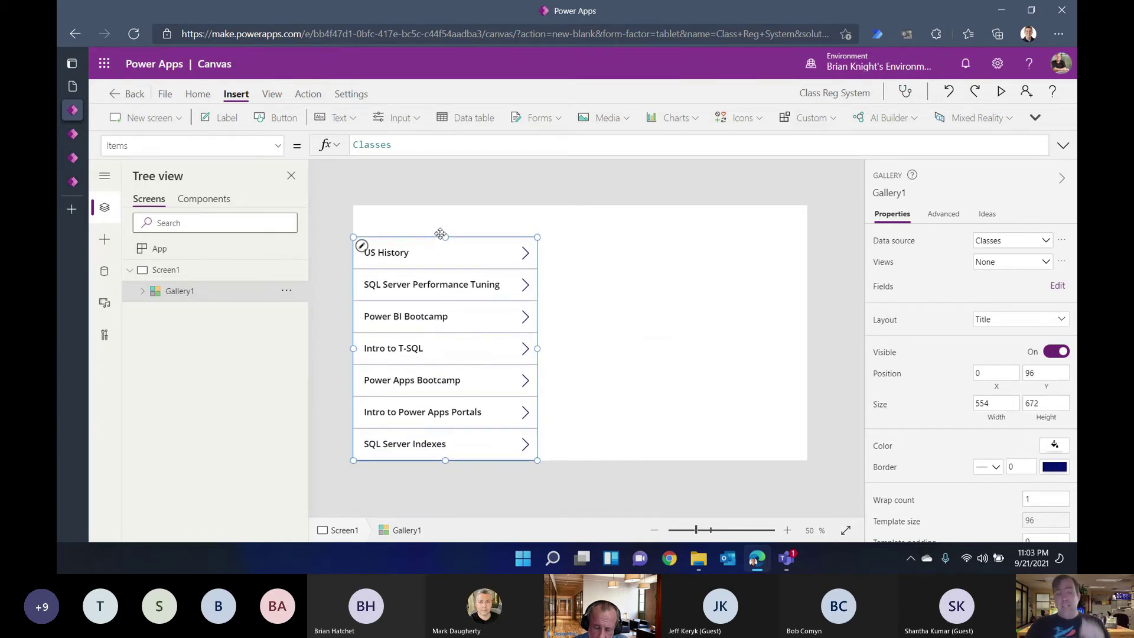
left_click(592, 299)
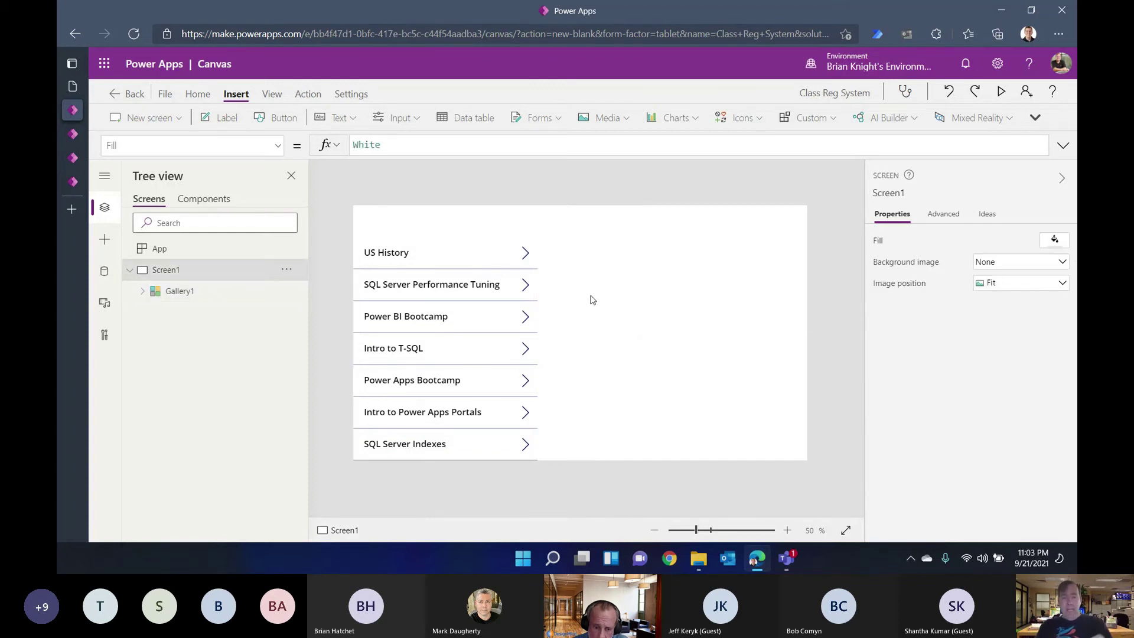
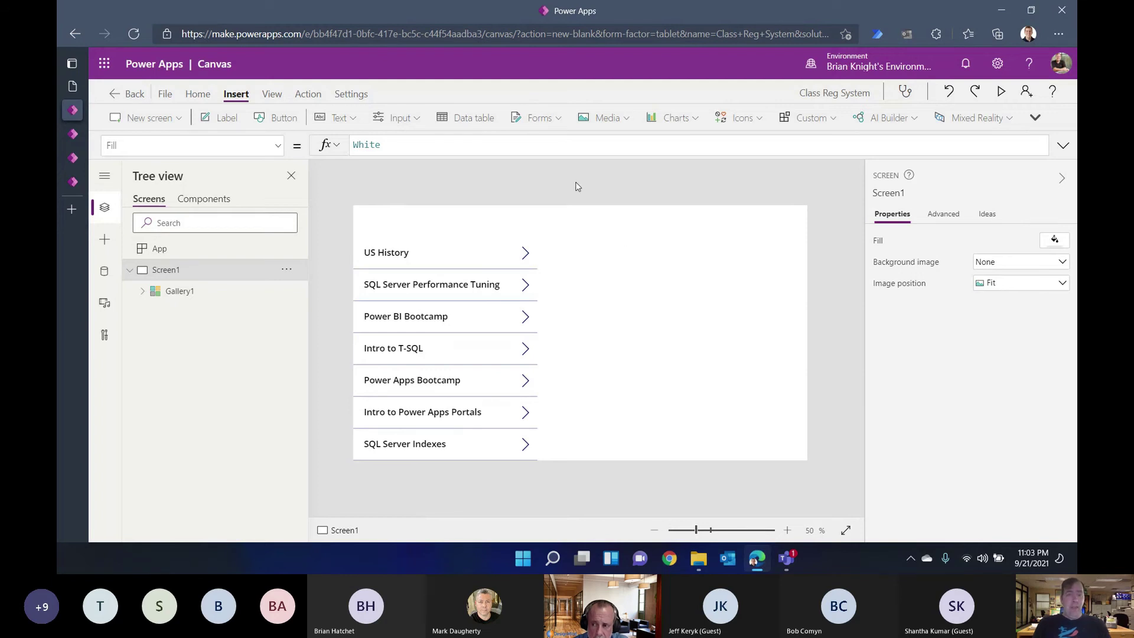
Step: Insert a vertical gallery bound to the Class Registrations table
left_click(1036, 123)
left_click(1008, 150)
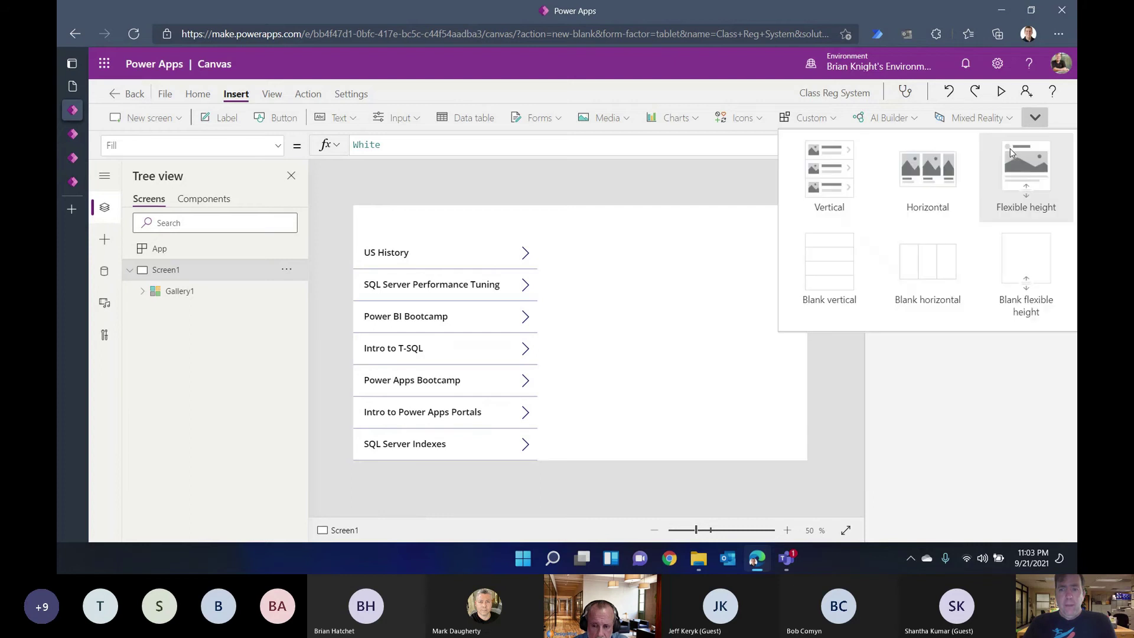
left_click(857, 181)
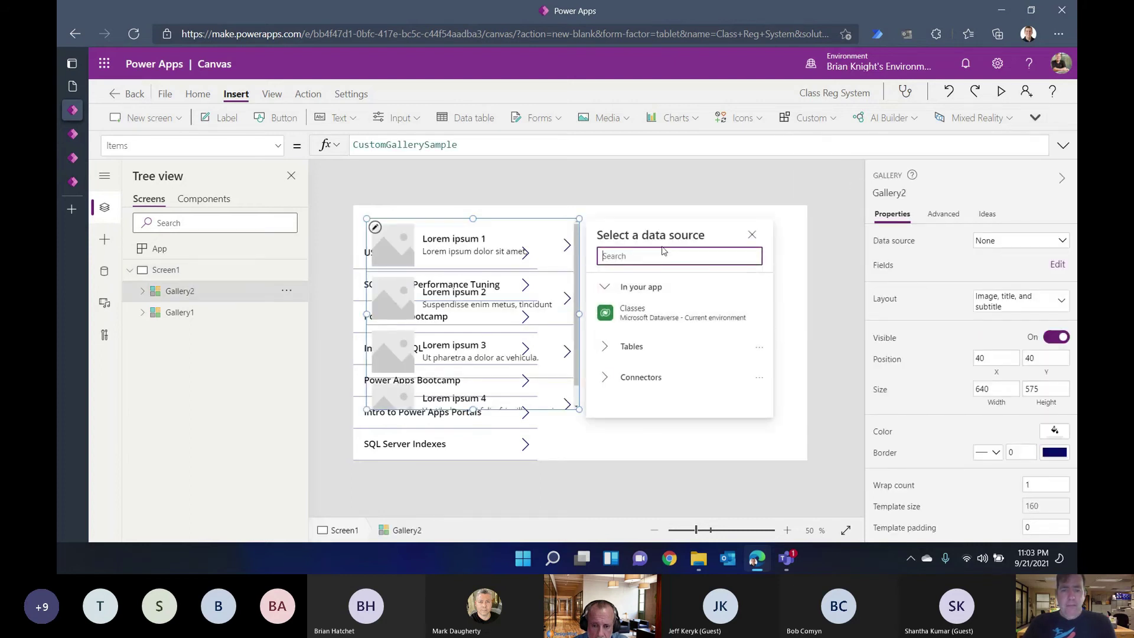
type("class")
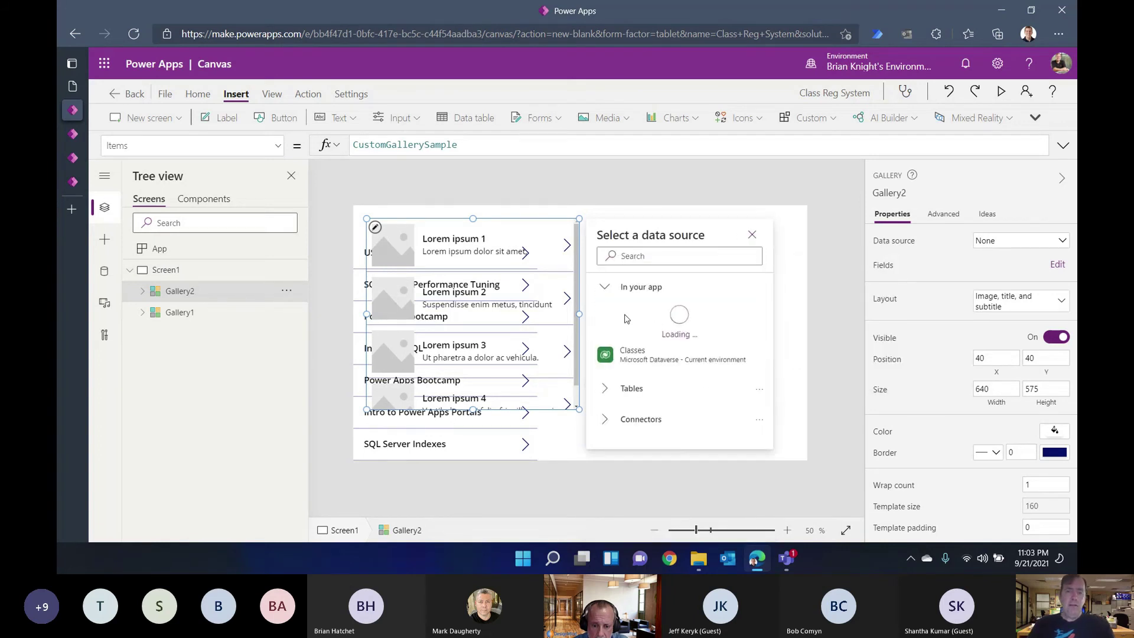
Step: Place the gallery right of the class list at 772 × 431 with a Title and subtitle layout
left_click_drag(576, 288, 761, 360)
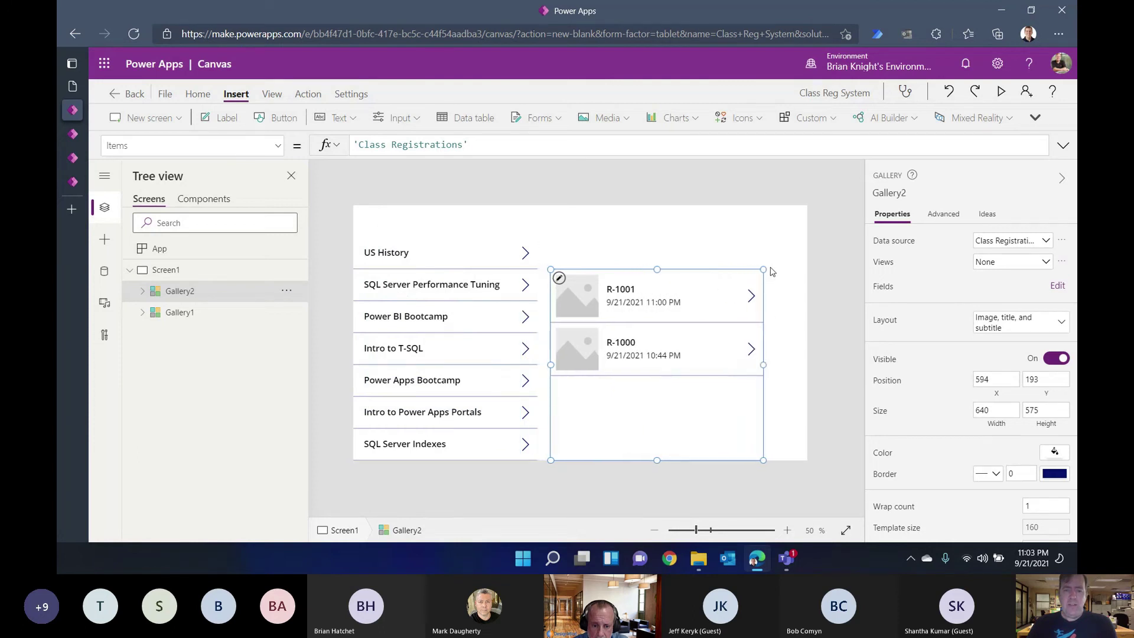
left_click_drag(764, 269, 825, 320)
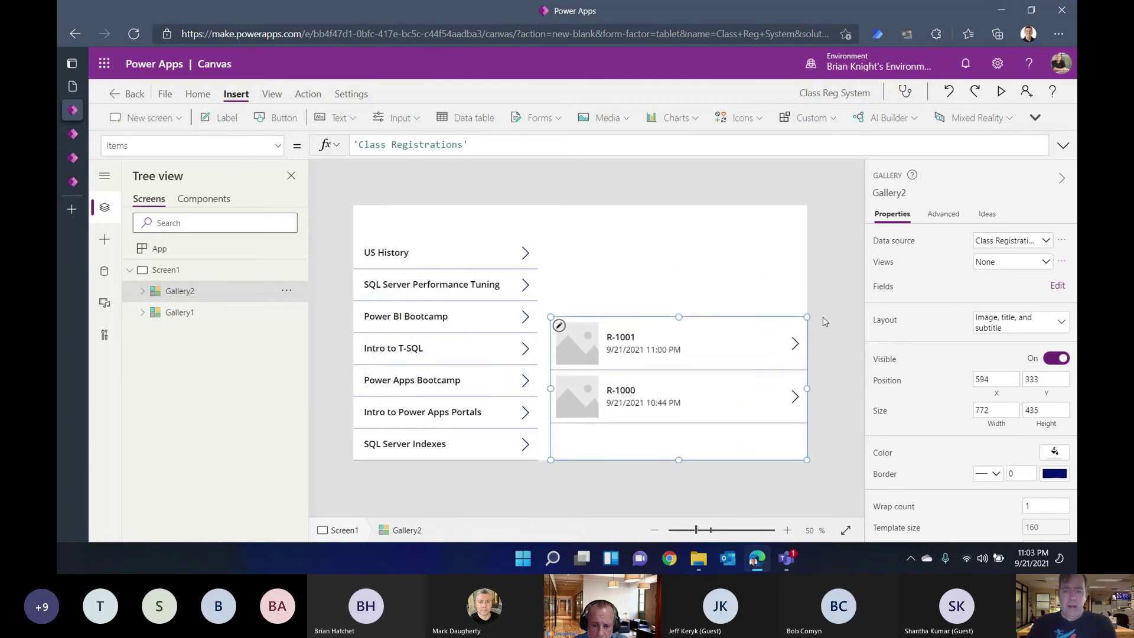
left_click(1009, 320)
left_click(991, 331)
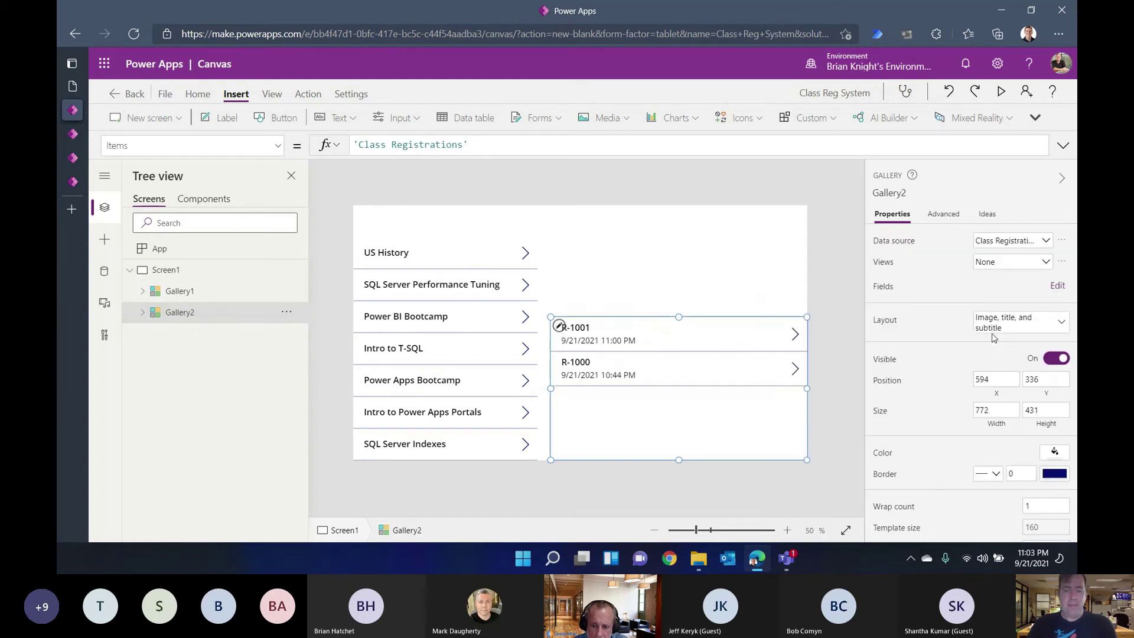
left_click(584, 327)
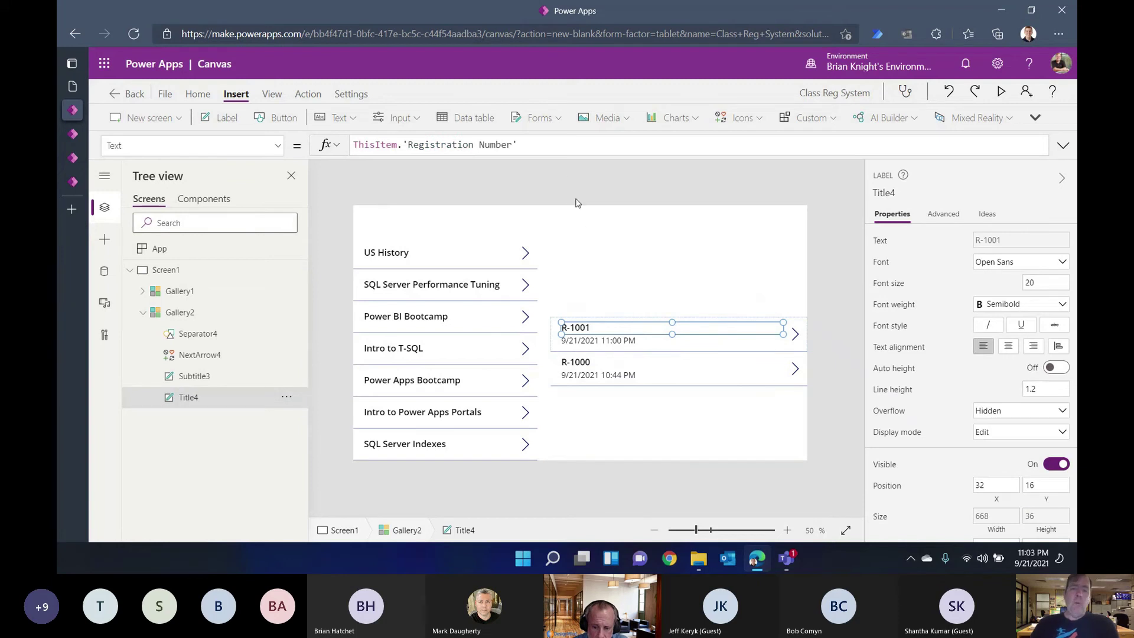
Step: Extend the title formula with the registration number, a " - " separator and the Student record
left_click(569, 148)
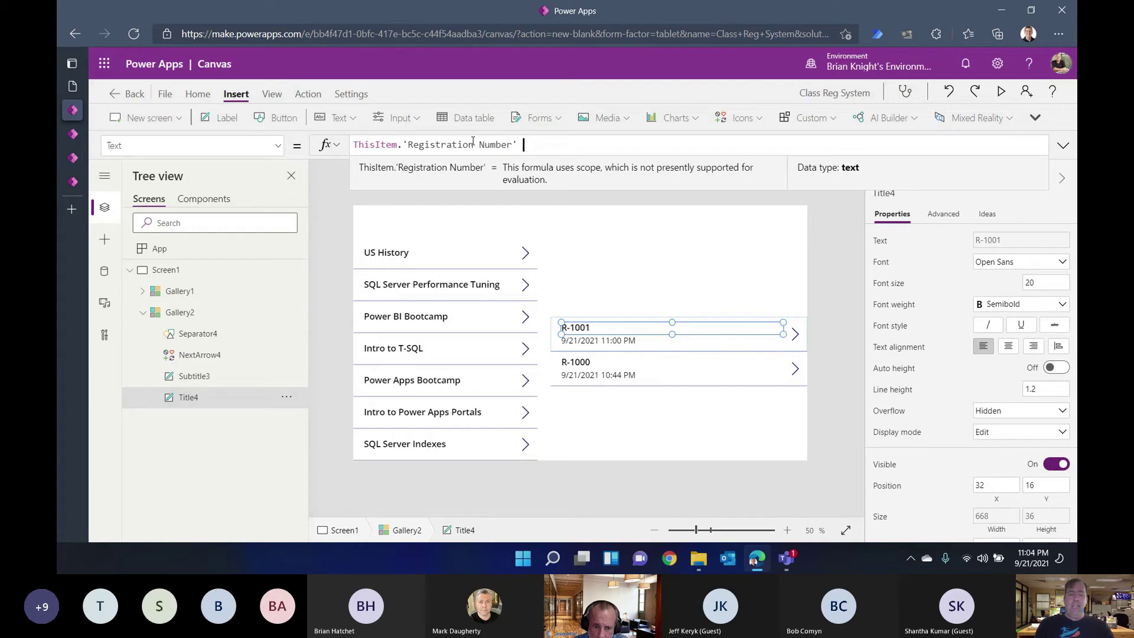
type("&")
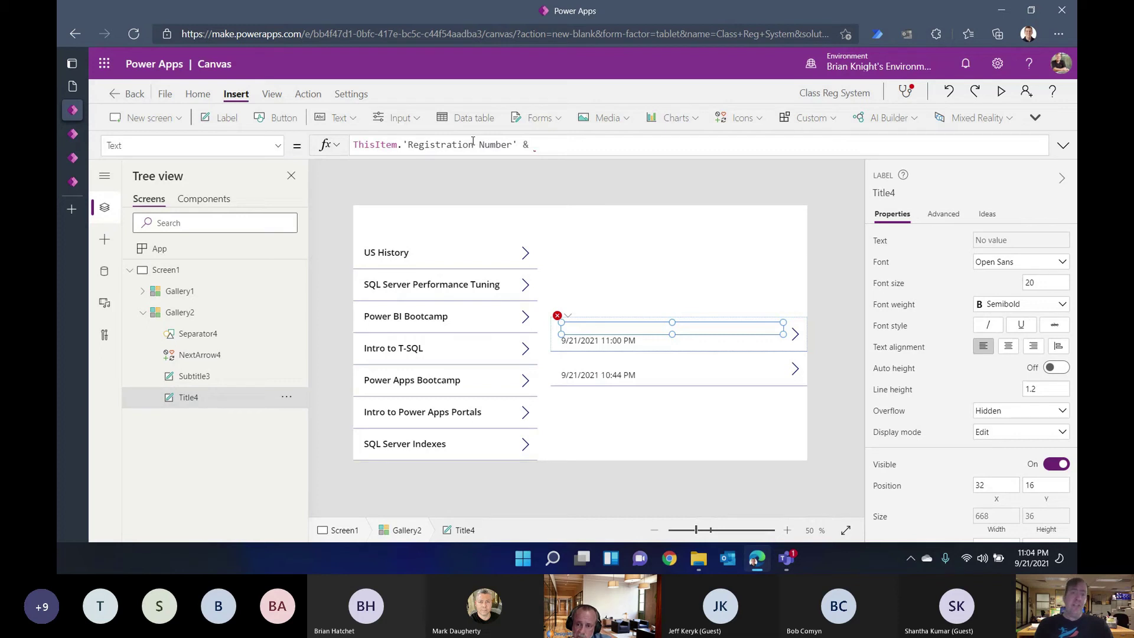
type("\" - \" & ")
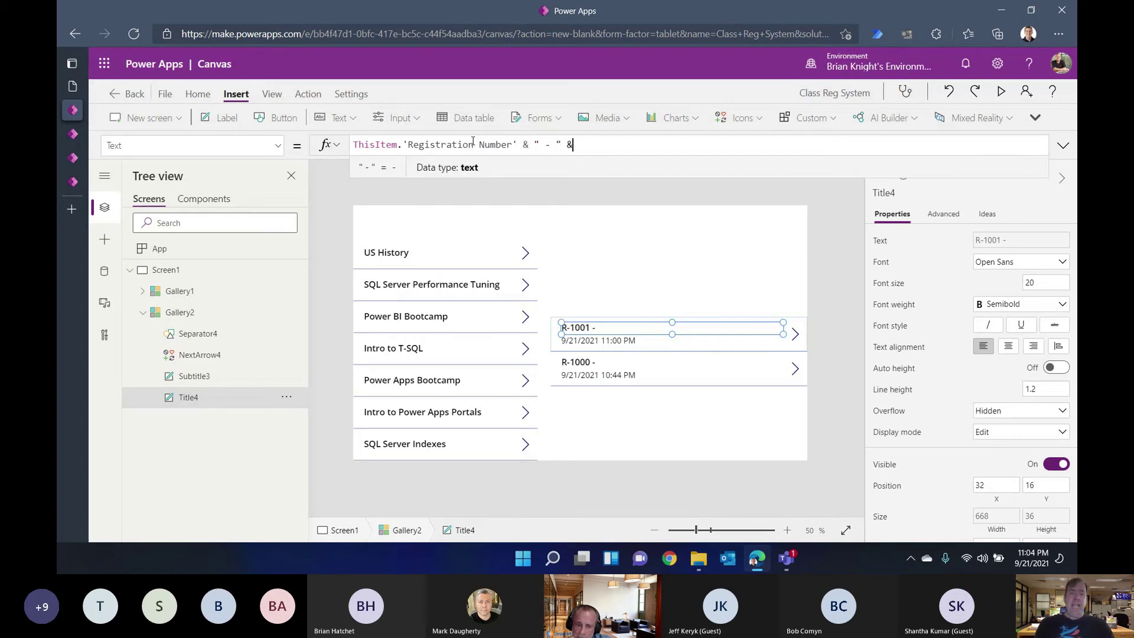
type("ThisItem")
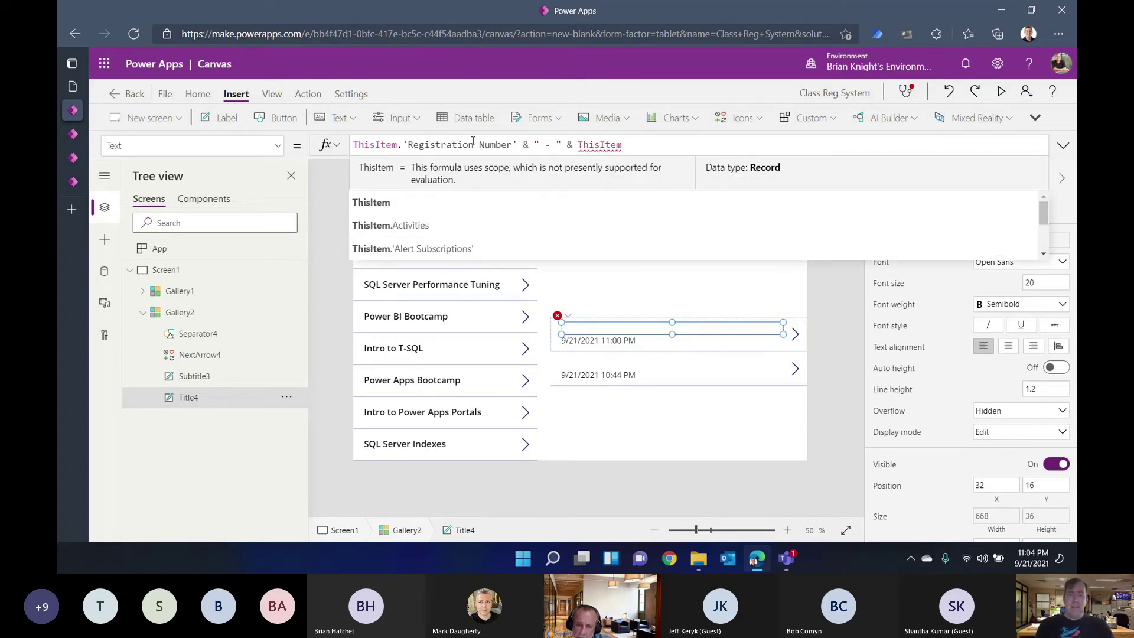
type(".")
key("Down")
key("Down")
key("Down")
key("Down")
key("Down")
key("Down")
key("Down")
key("Down")
key("Down")
key("Down")
key("Down")
key("Down")
key("Down")
key("Down")
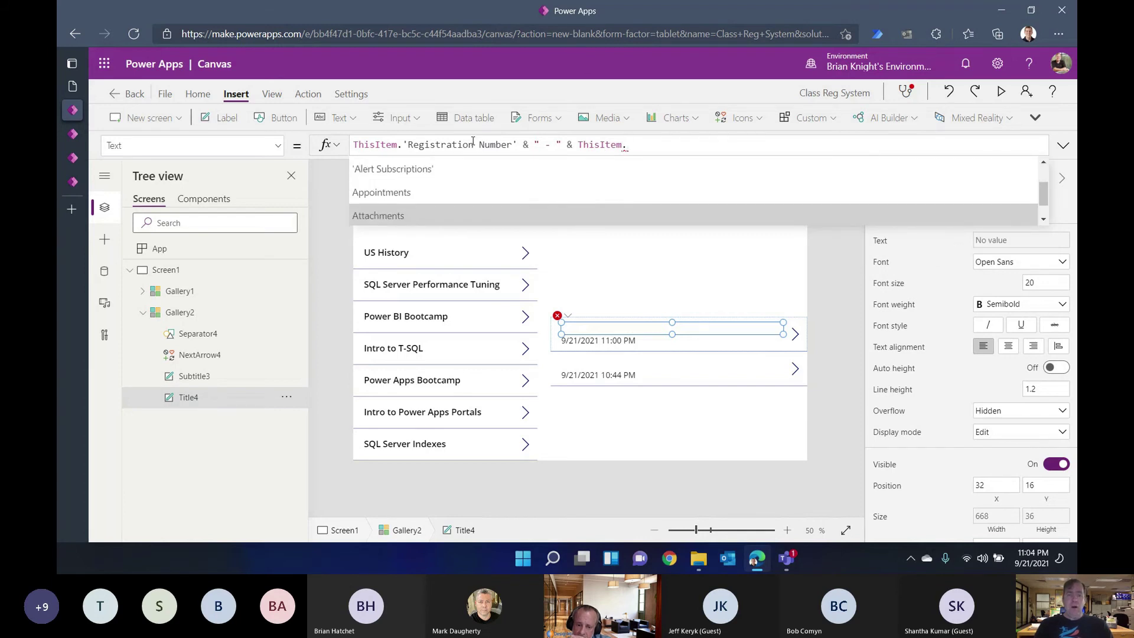
key("Down")
key("Down")
key("Down")
key("Down")
key("Down")
key("Down")
key("Down")
key("Down")
key("Down")
key("Down")
key("Down")
key("Down")
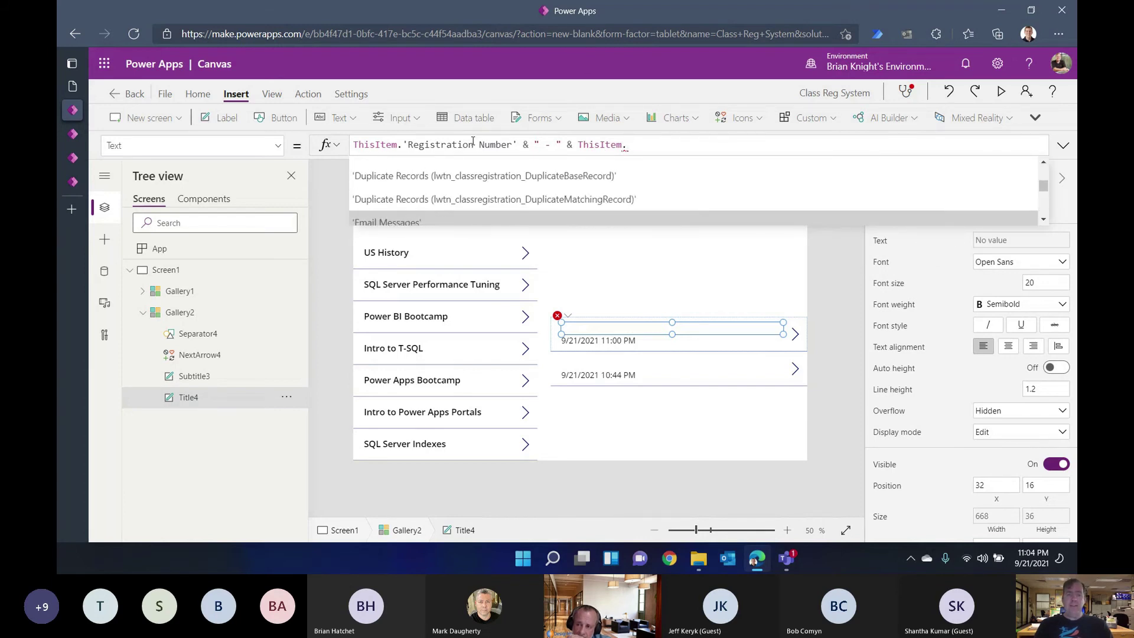
type("S")
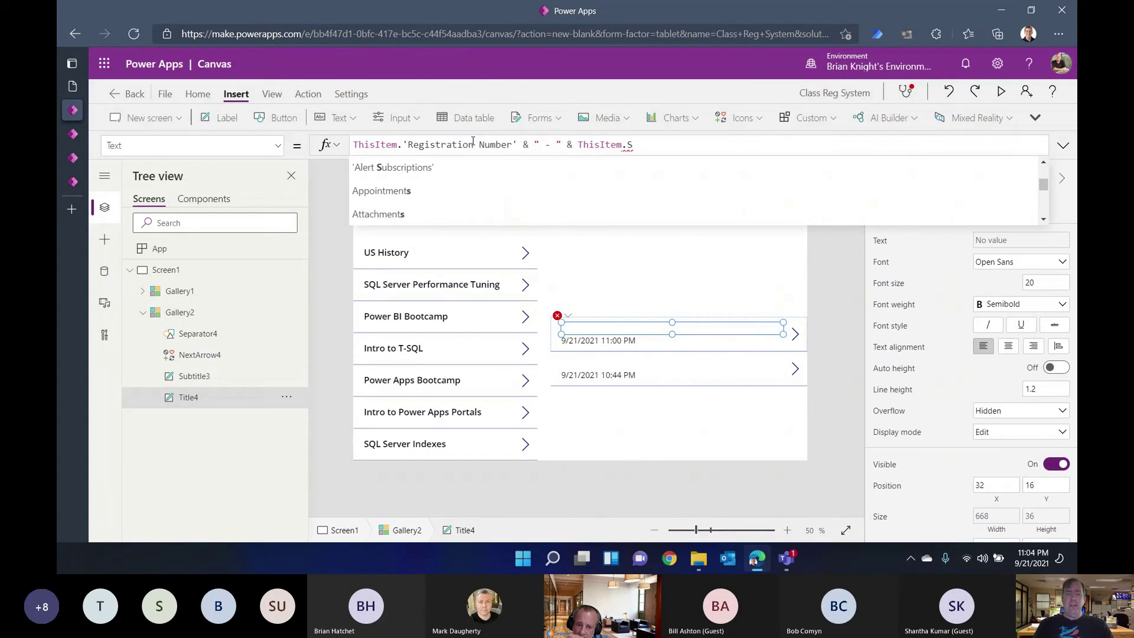
type("tud")
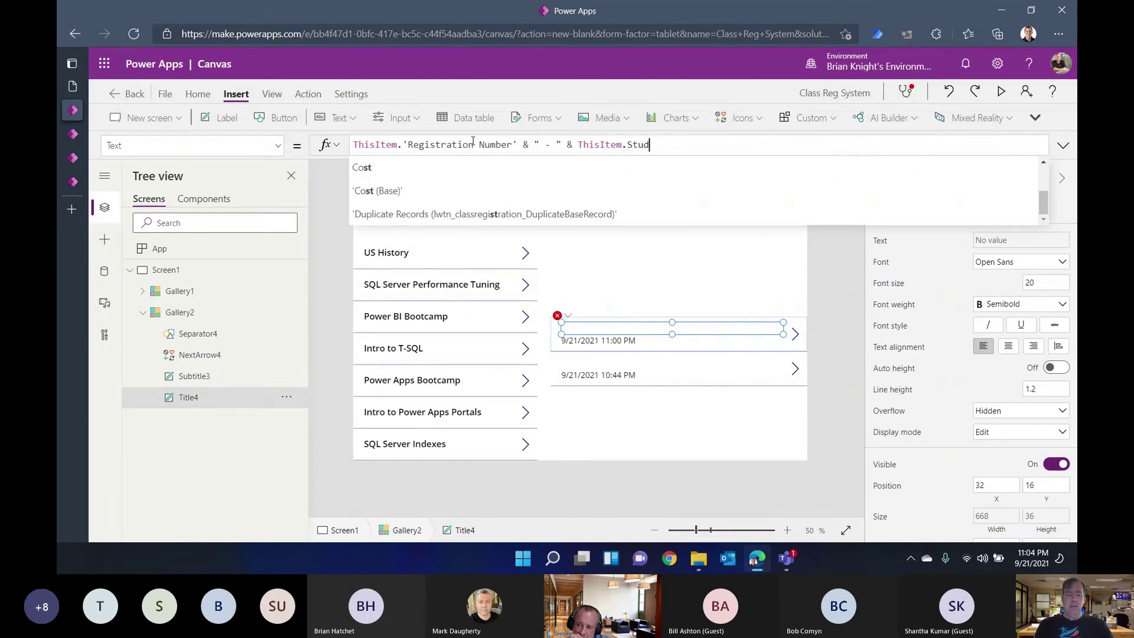
key("Tab")
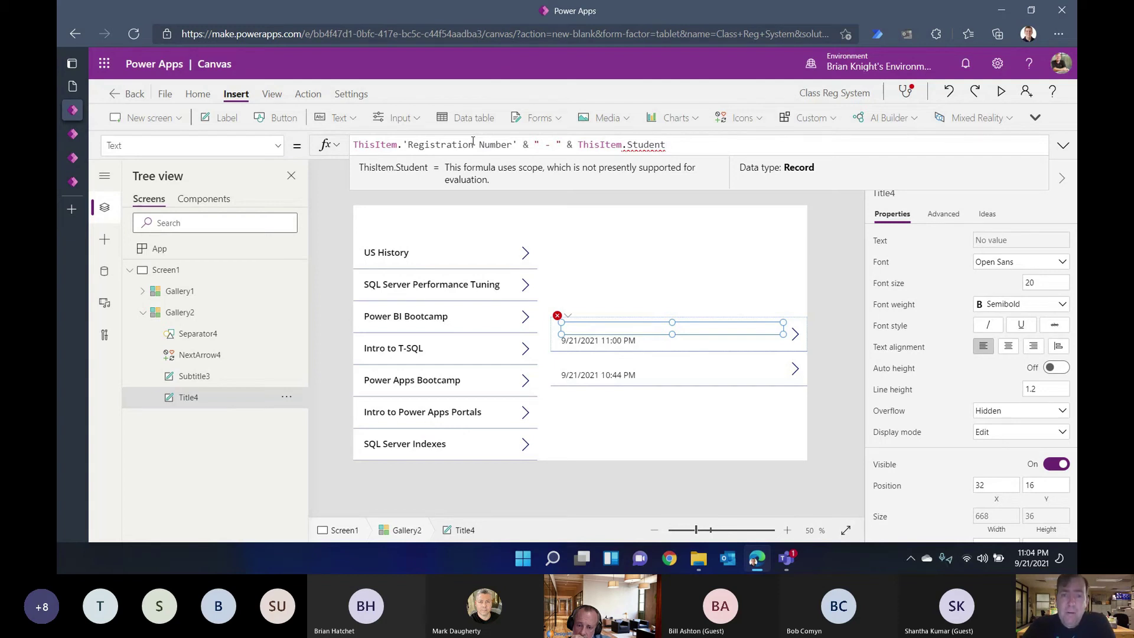
Step: Finish the title with the student's Full Name field, giving ThisItem.Student.'Full Name'
type(".")
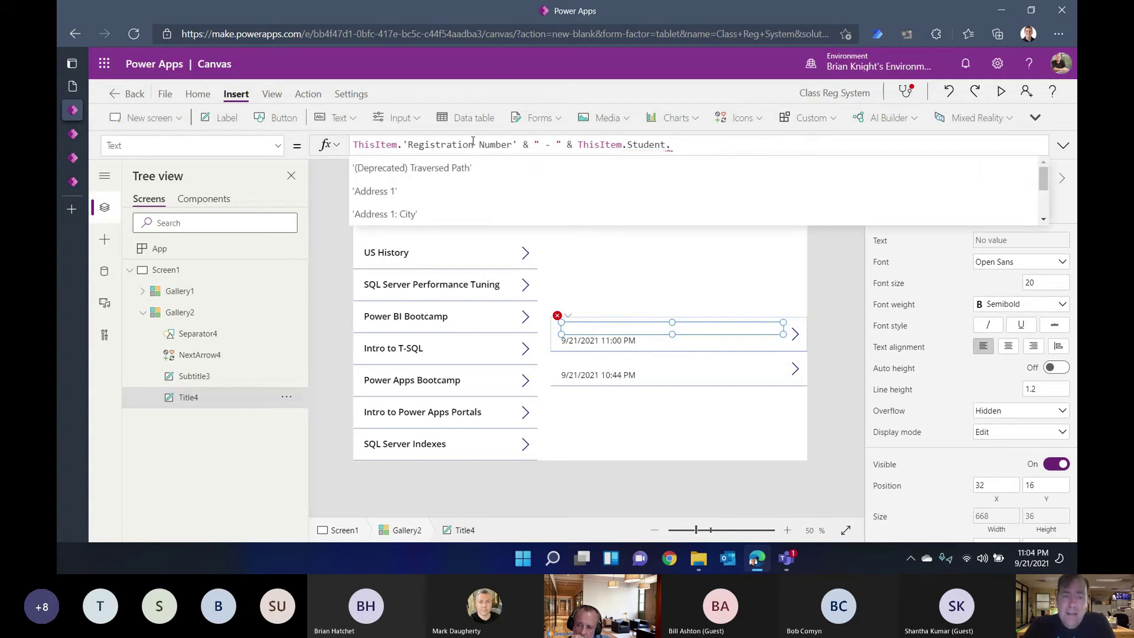
key("Down")
key("Down")
key("Down")
key("Down")
key("Down")
key("Down")
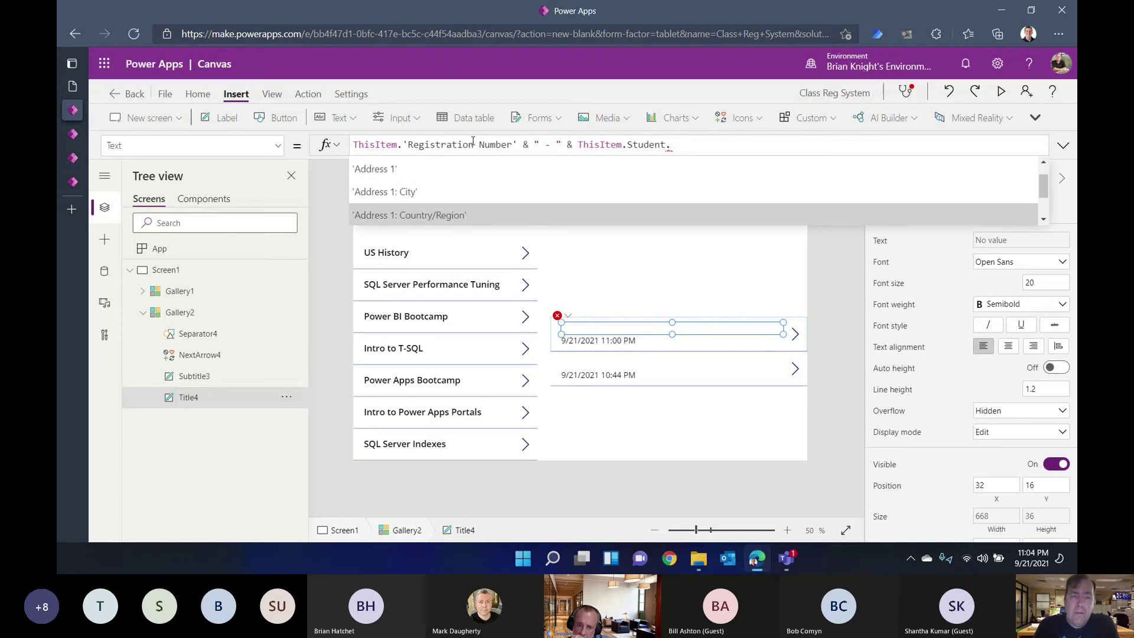
key("Down")
key("Down")
key("Down")
key("Down")
key("Down")
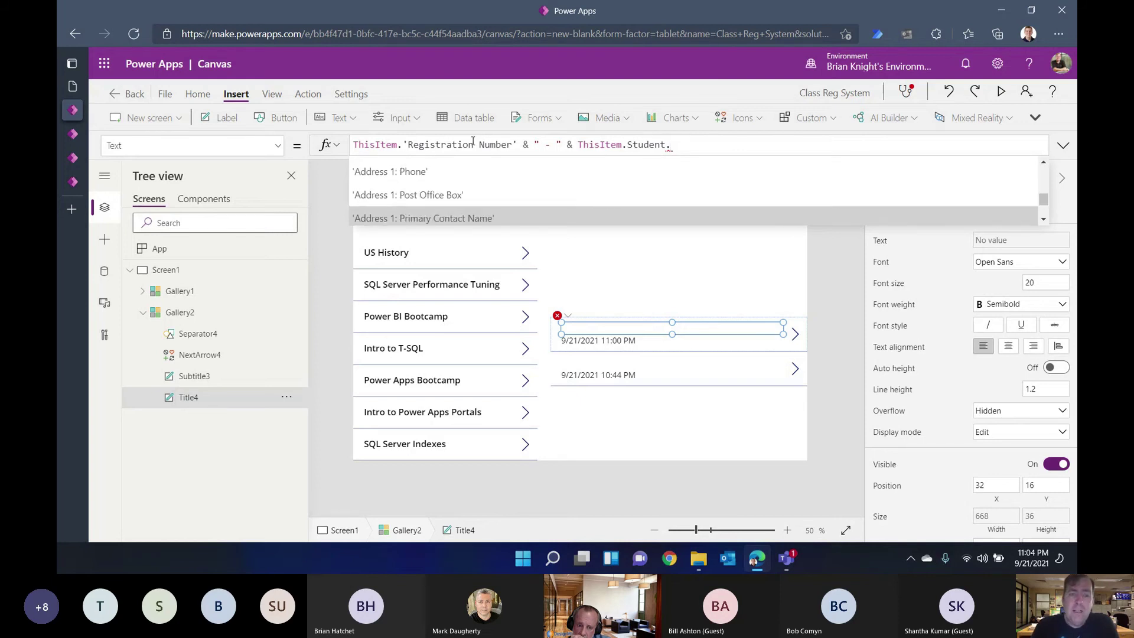
key("Down")
key("Down")
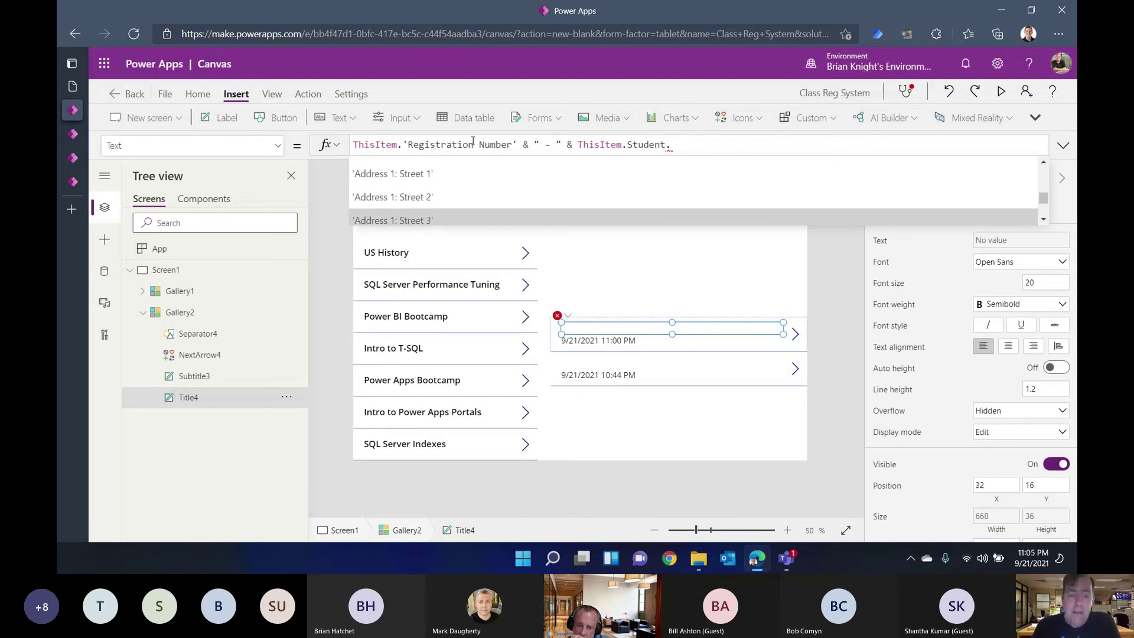
type("full")
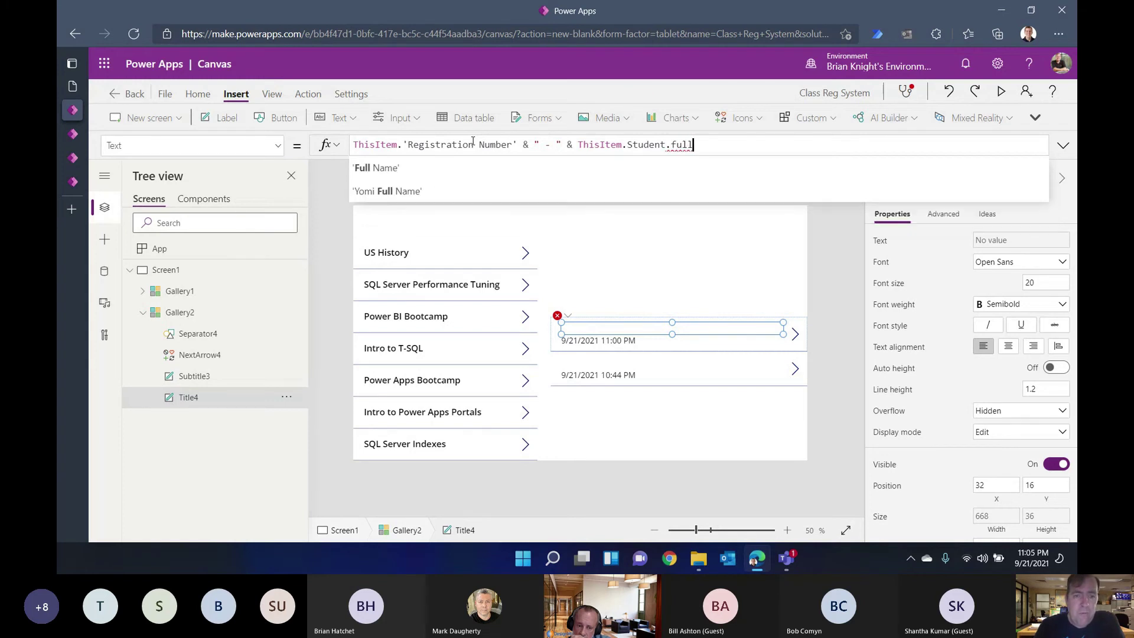
left_click(384, 168)
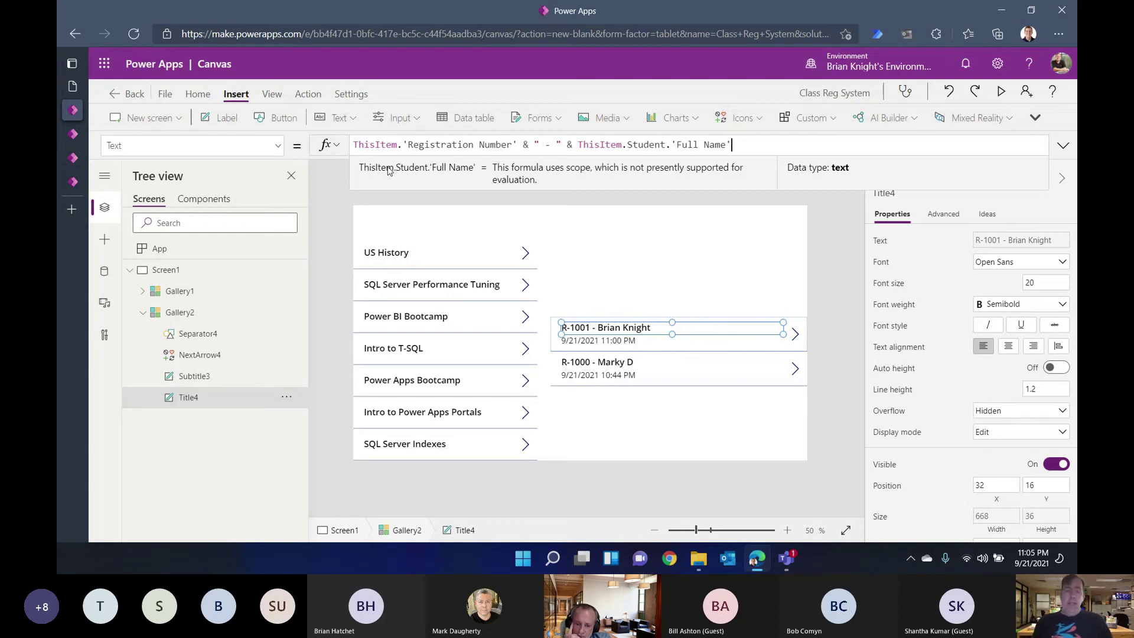
left_click(668, 409)
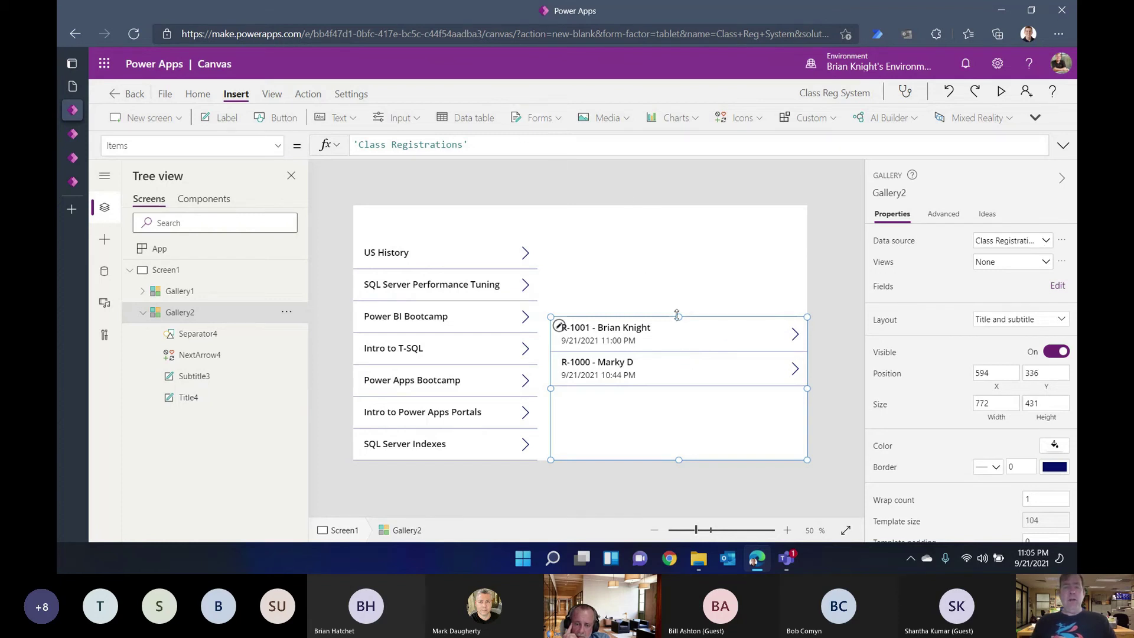
Step: Preview the Class Registrations rows behind Gallery2's Items formula
left_click(447, 145)
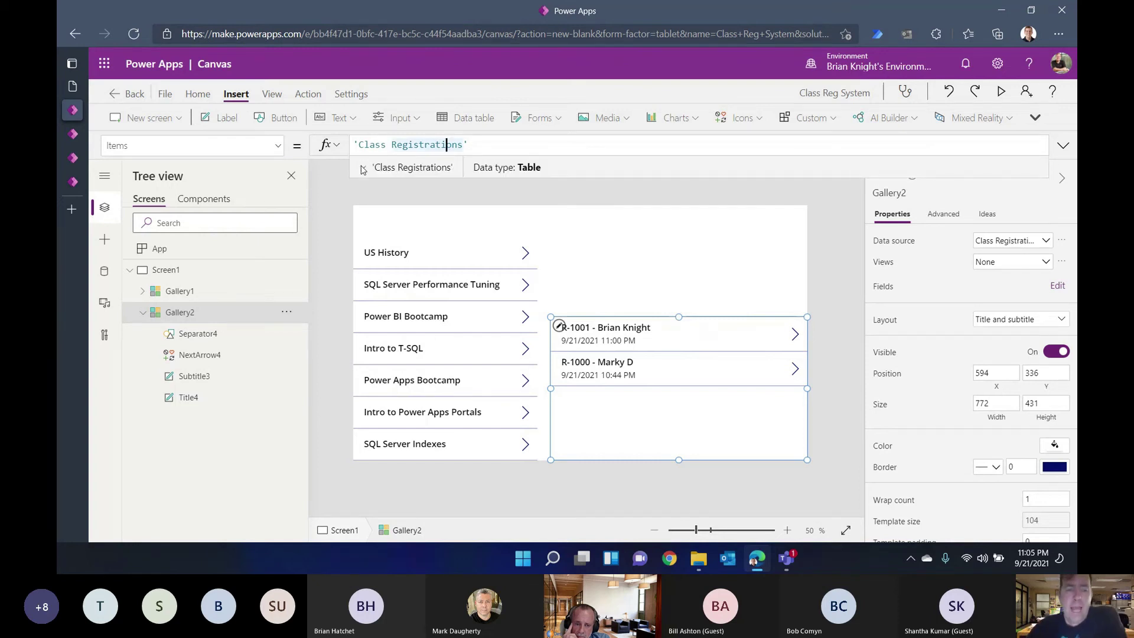
left_click(363, 168)
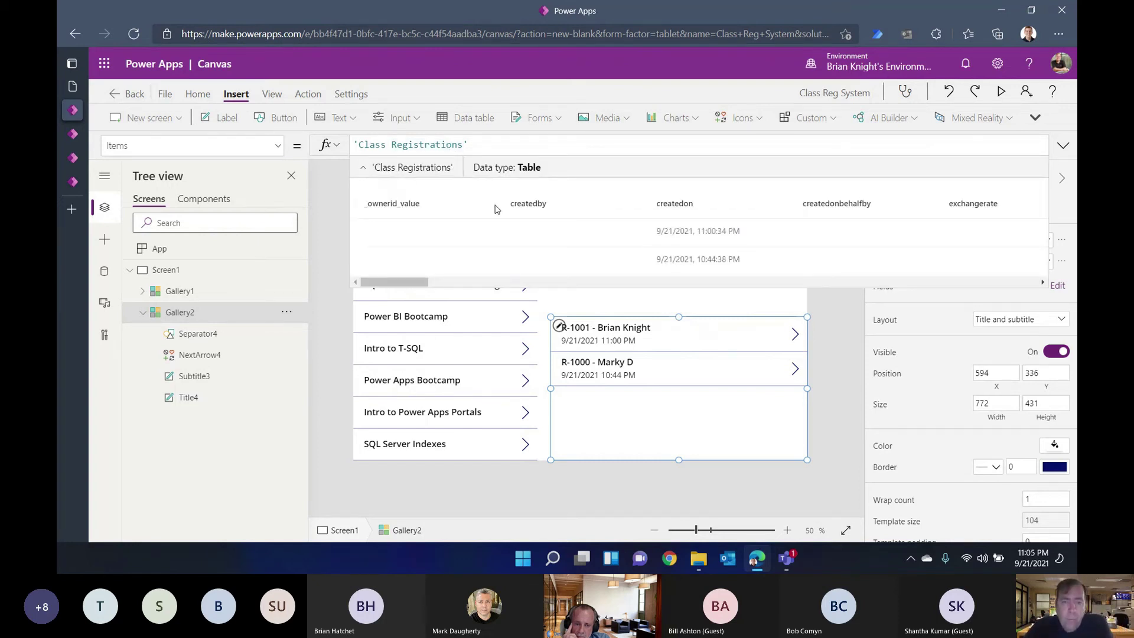
left_click(520, 285)
left_click(519, 284)
left_click_drag(520, 284, 485, 297)
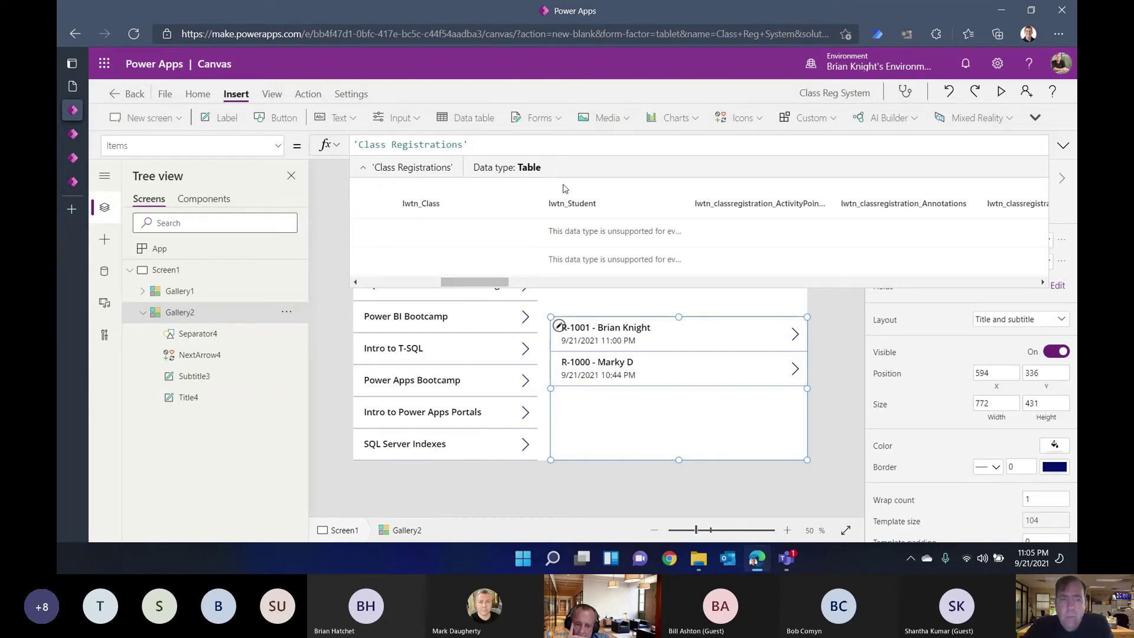
left_click(365, 168)
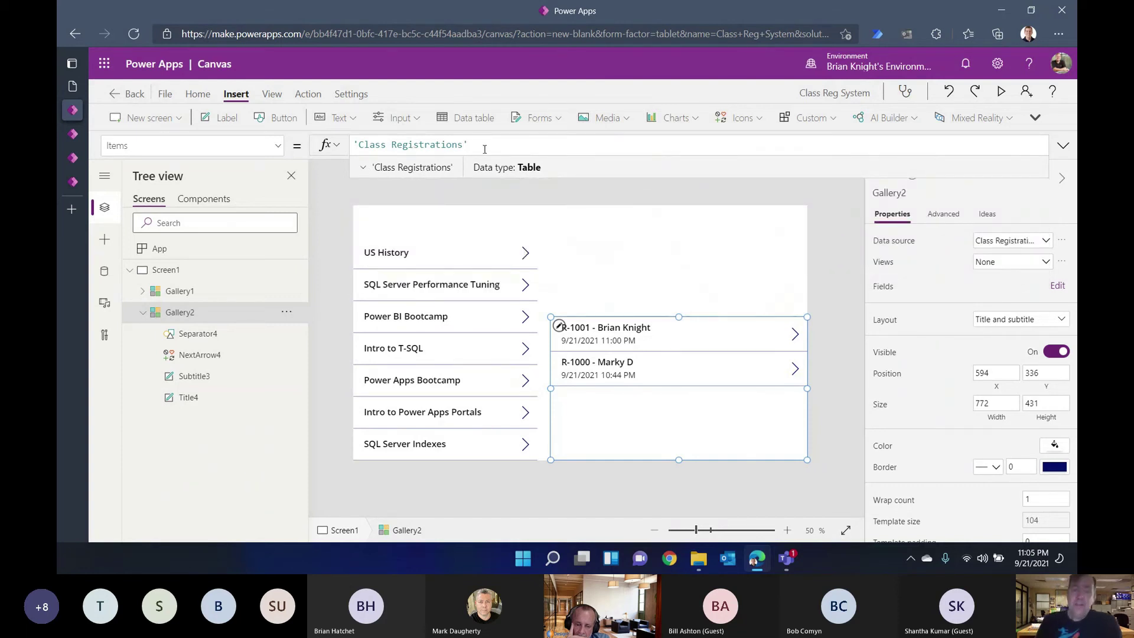
Step: Wrap the Items data source in Filter( and add a comma for the condition
key("Left")
key("Left")
key("Left")
key("Left")
key("Left")
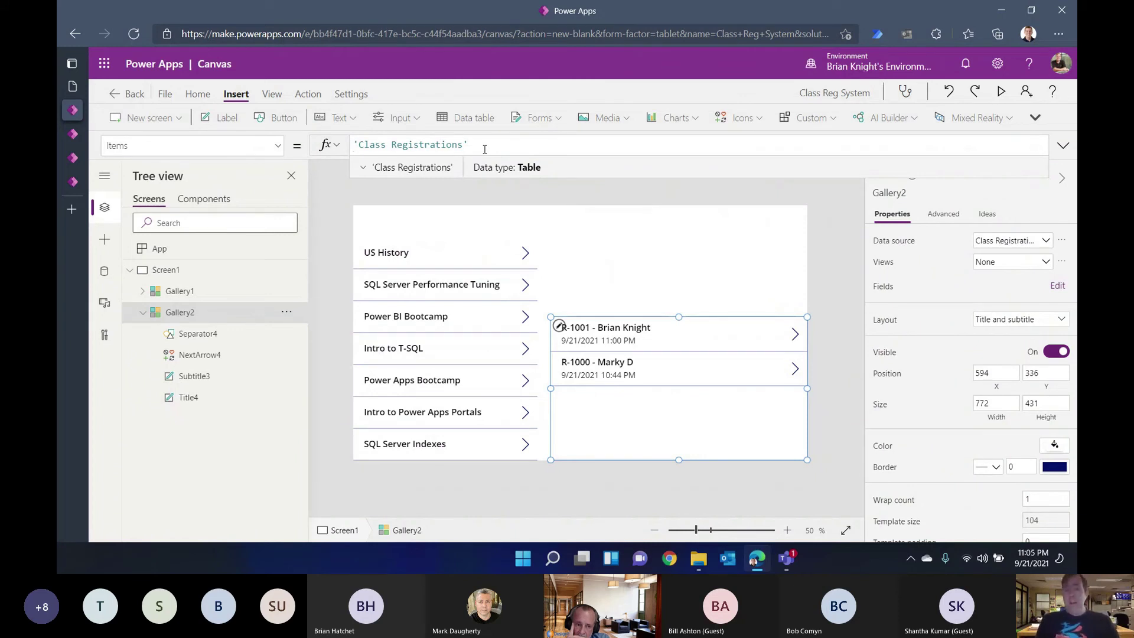
key("Home")
type("Filter(")
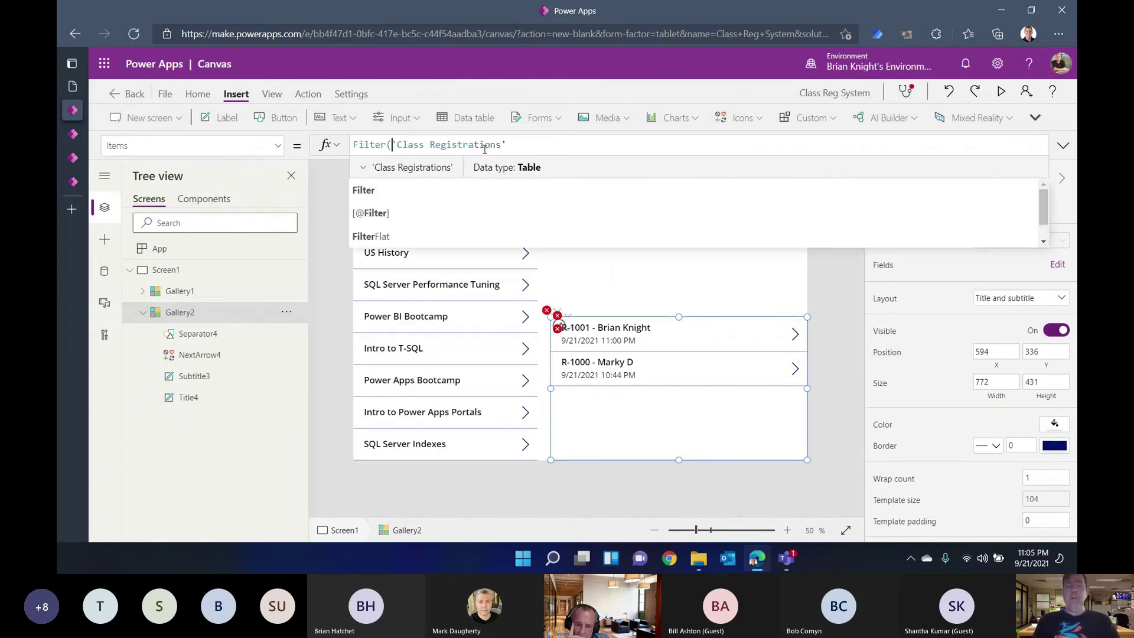
key("End")
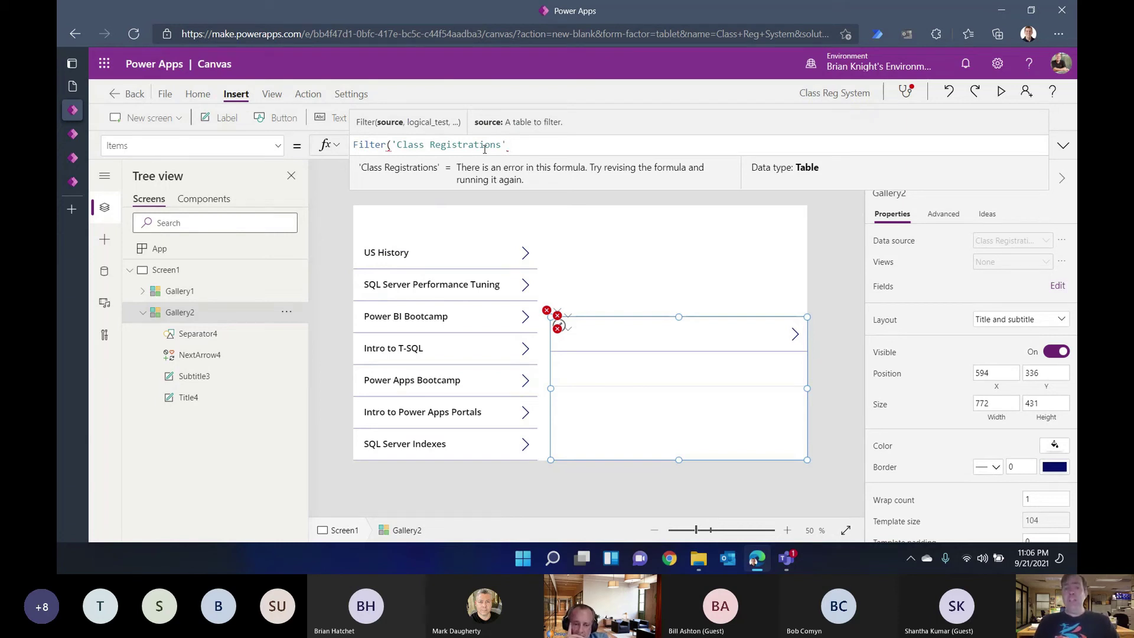
type(",")
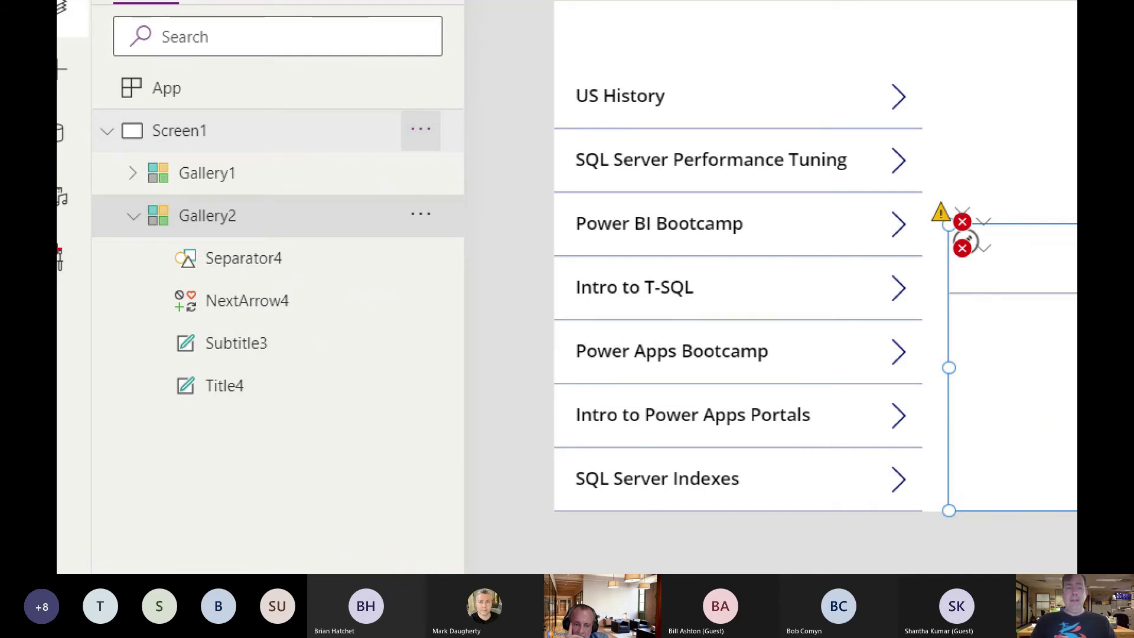
left_click_drag(244, 206, 305, 207)
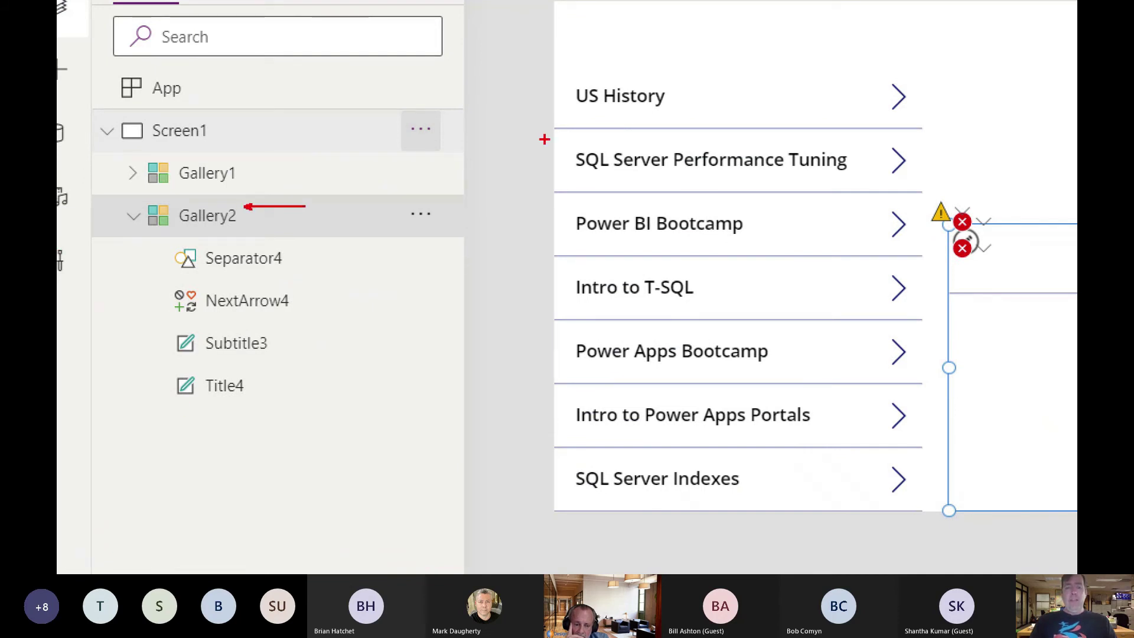
left_click_drag(239, 175, 548, 177)
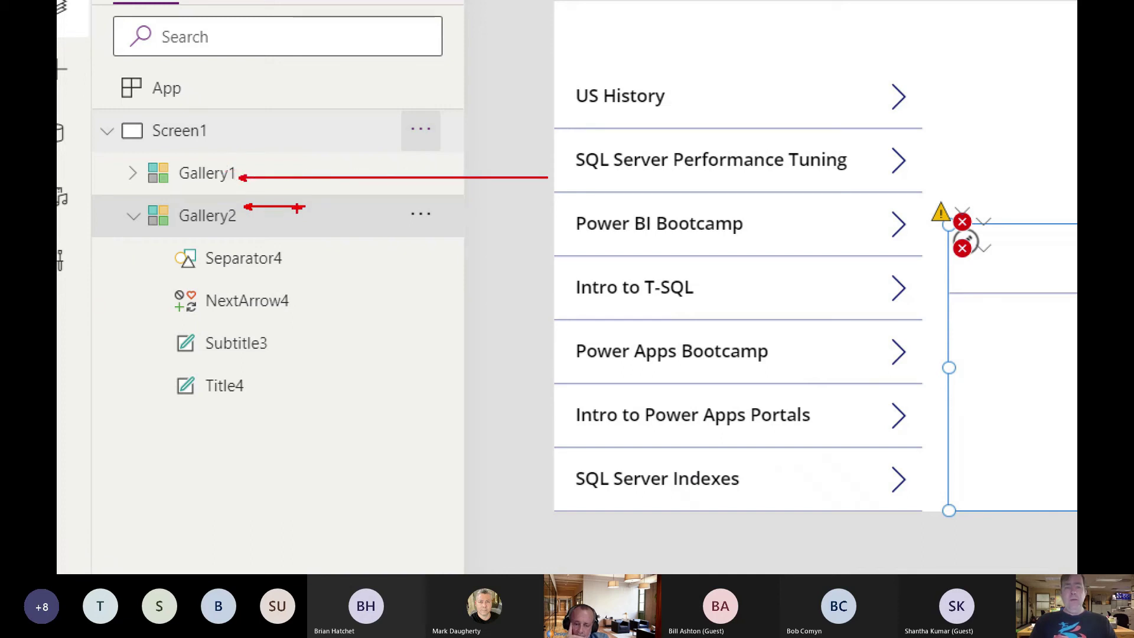
left_click_drag(302, 206, 983, 206)
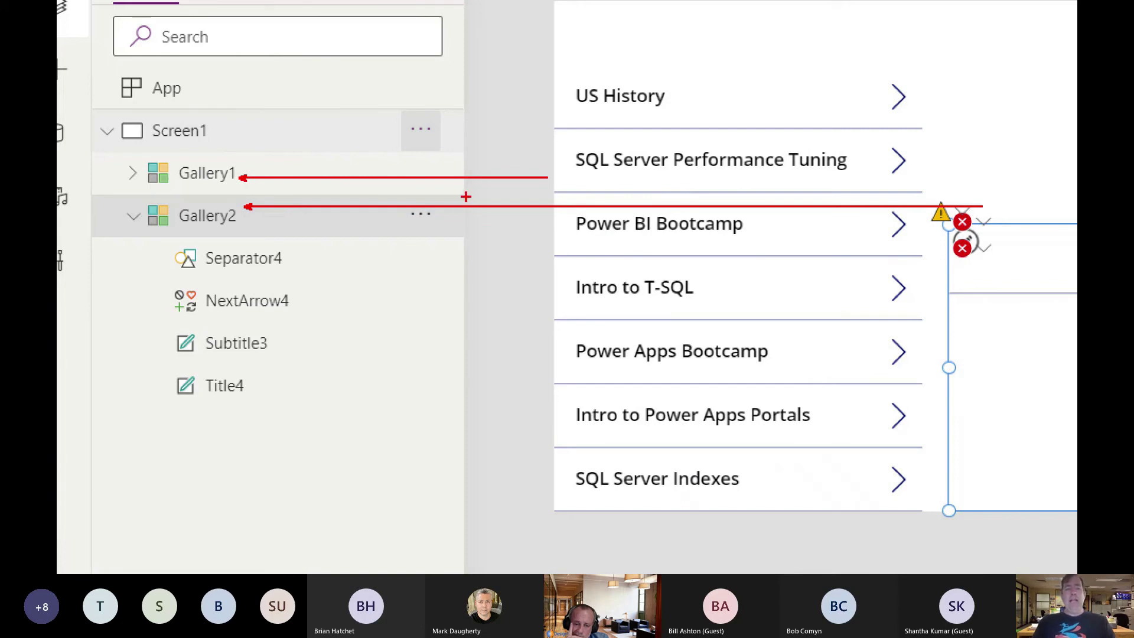
key("Escape")
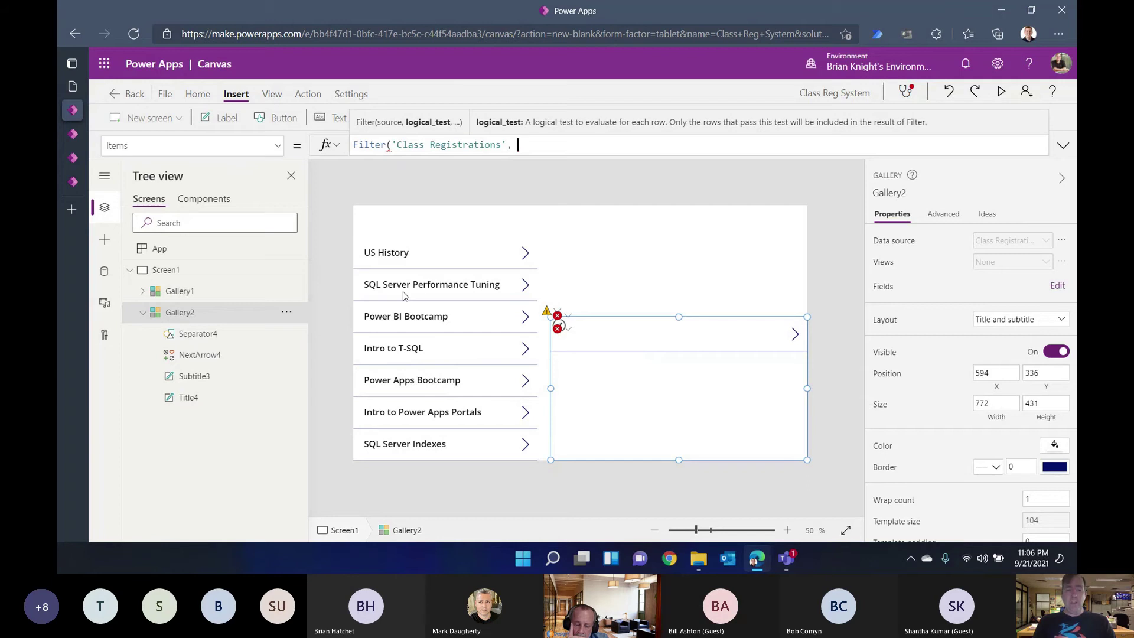
Step: Complete the condition Class.Class=Gallery1.Selected.Class and close the Filter parenthesis
type("lass")
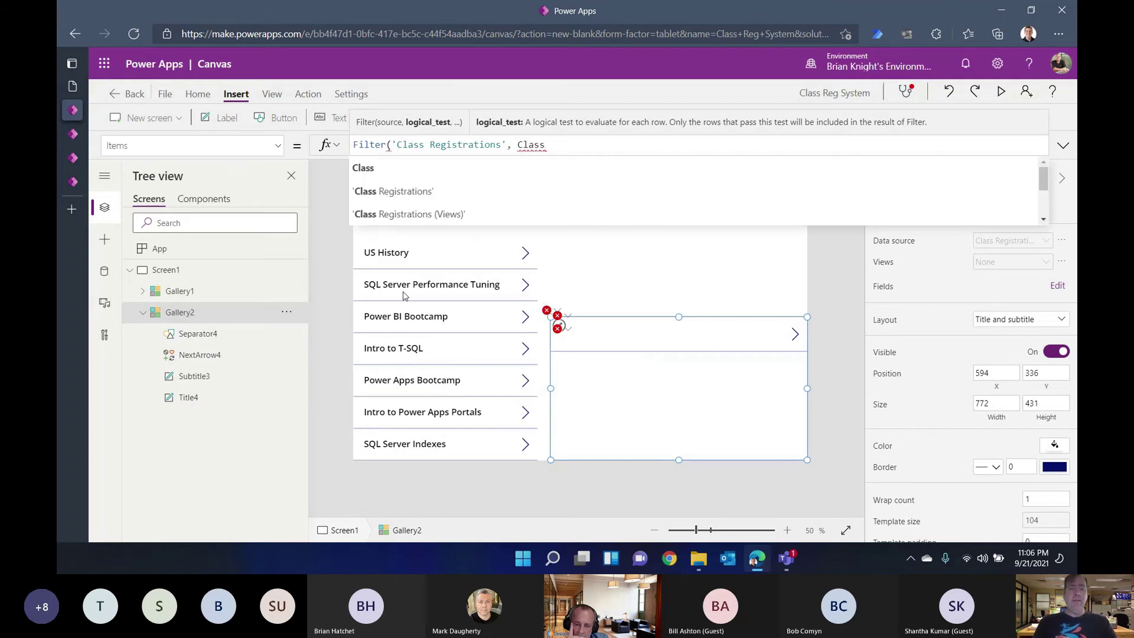
key("Tab")
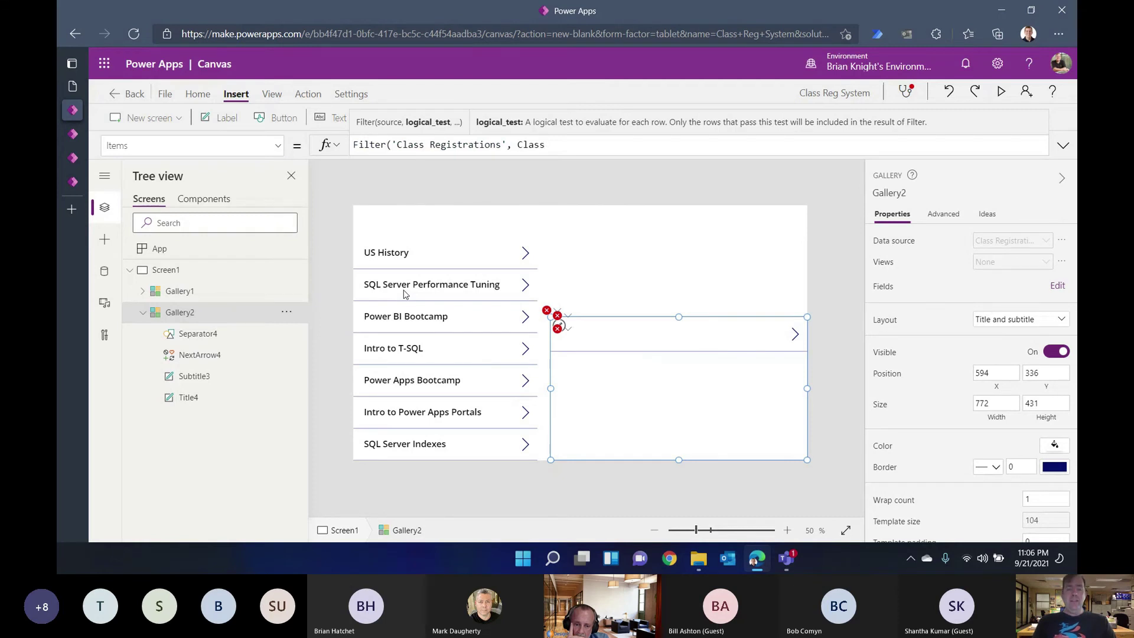
type(".Cla")
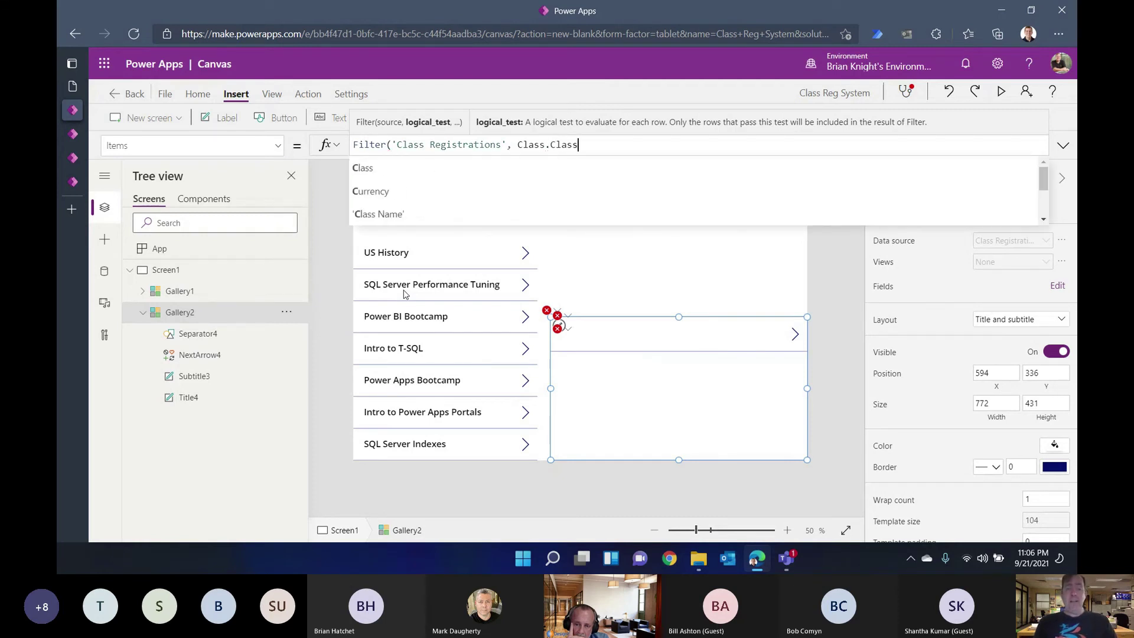
type("ss")
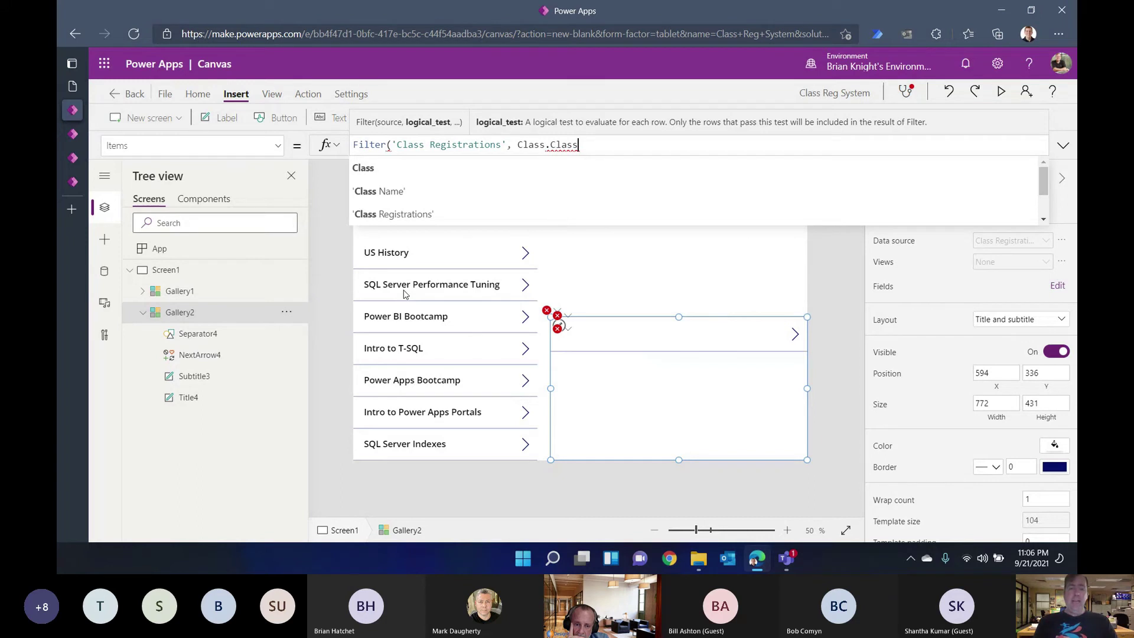
type("=Gallery1")
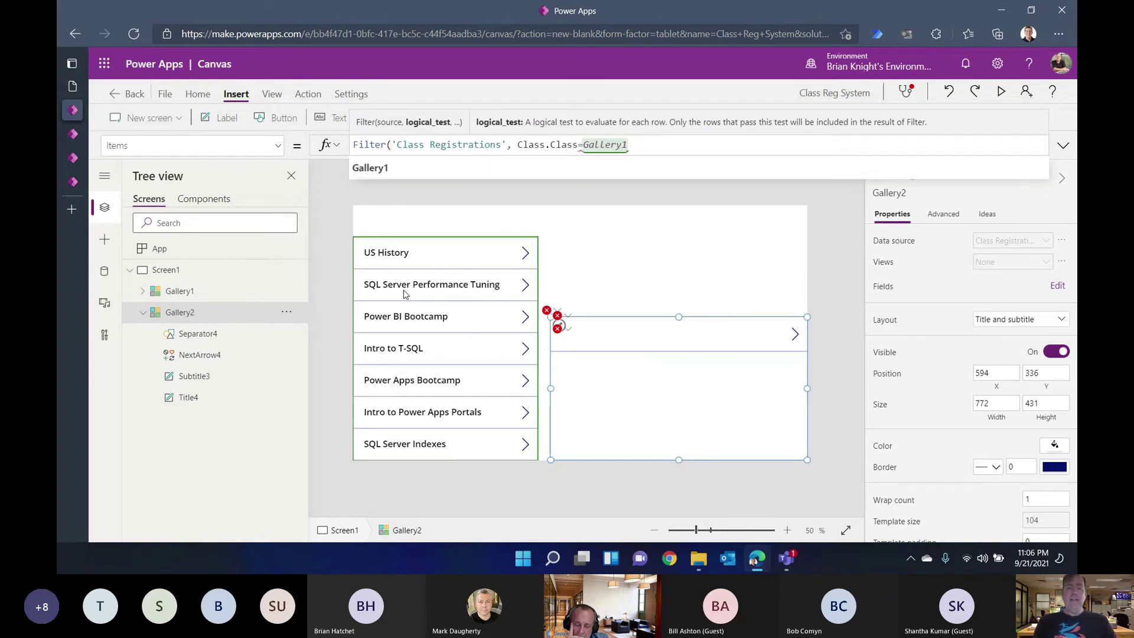
type(".Selected")
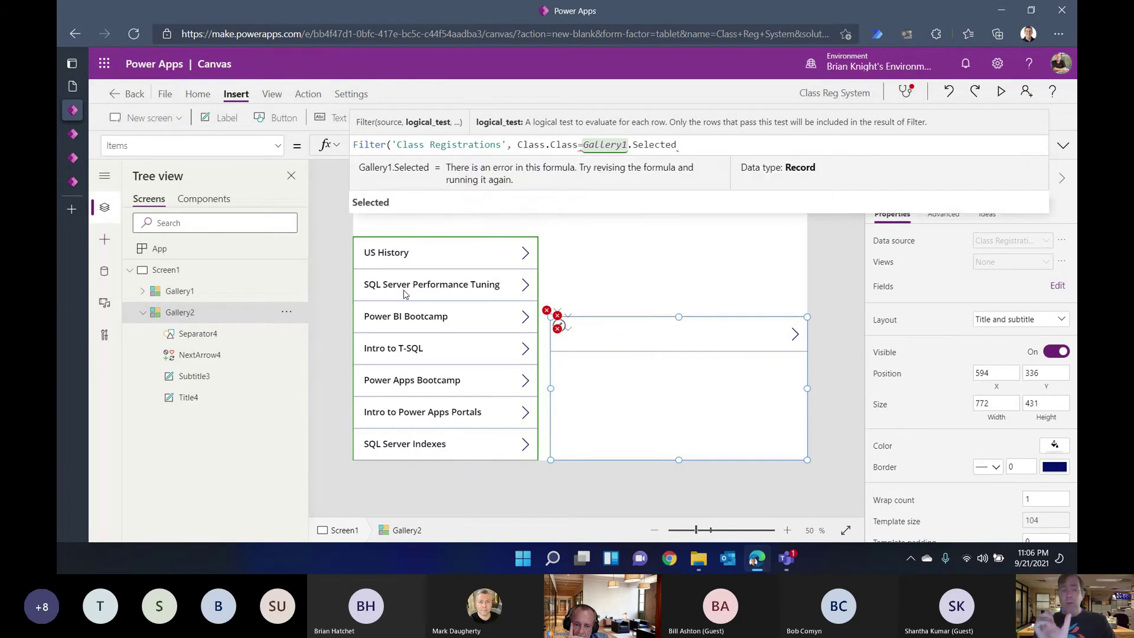
type(".Class")
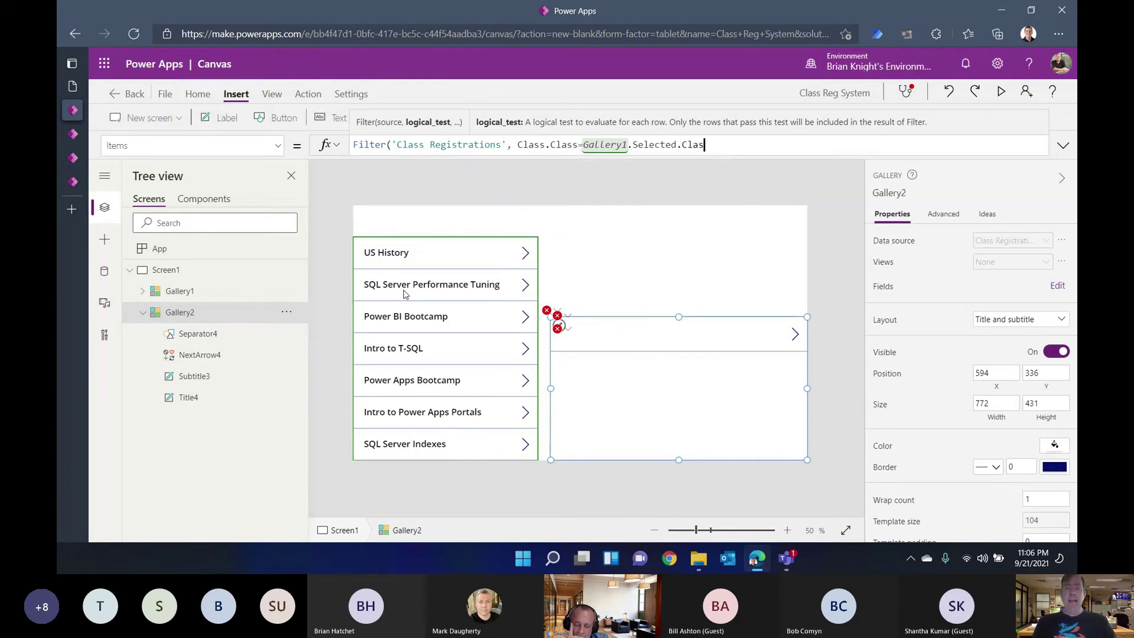
type(")")
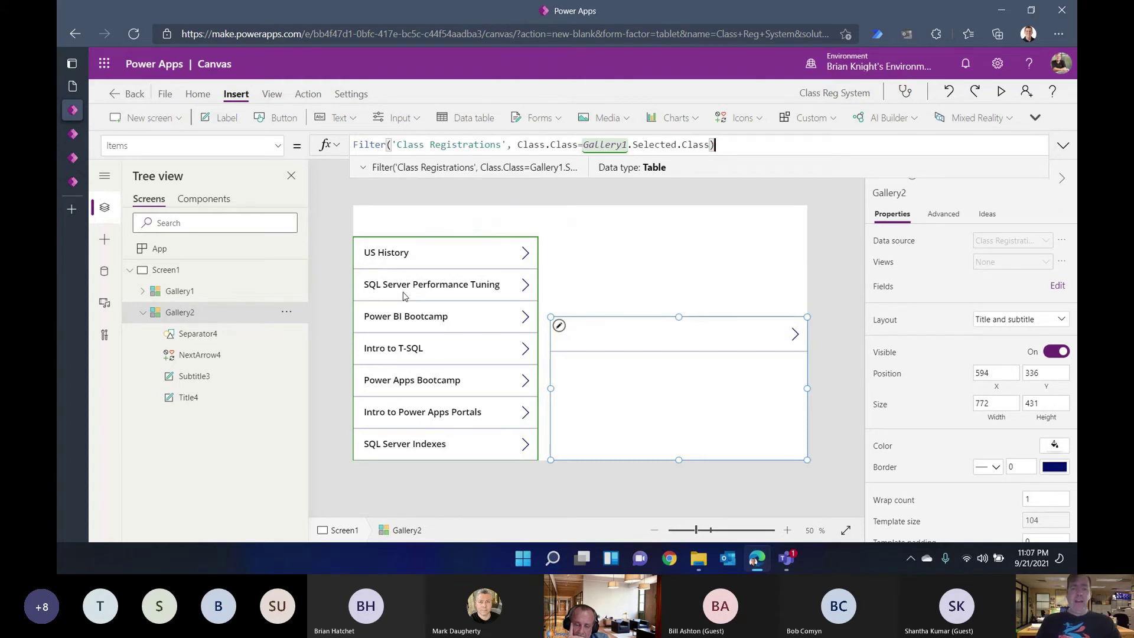
Step: Test the filter by selecting other classes, including SQL Server Performance Tuning
left_click(523, 256, "alt")
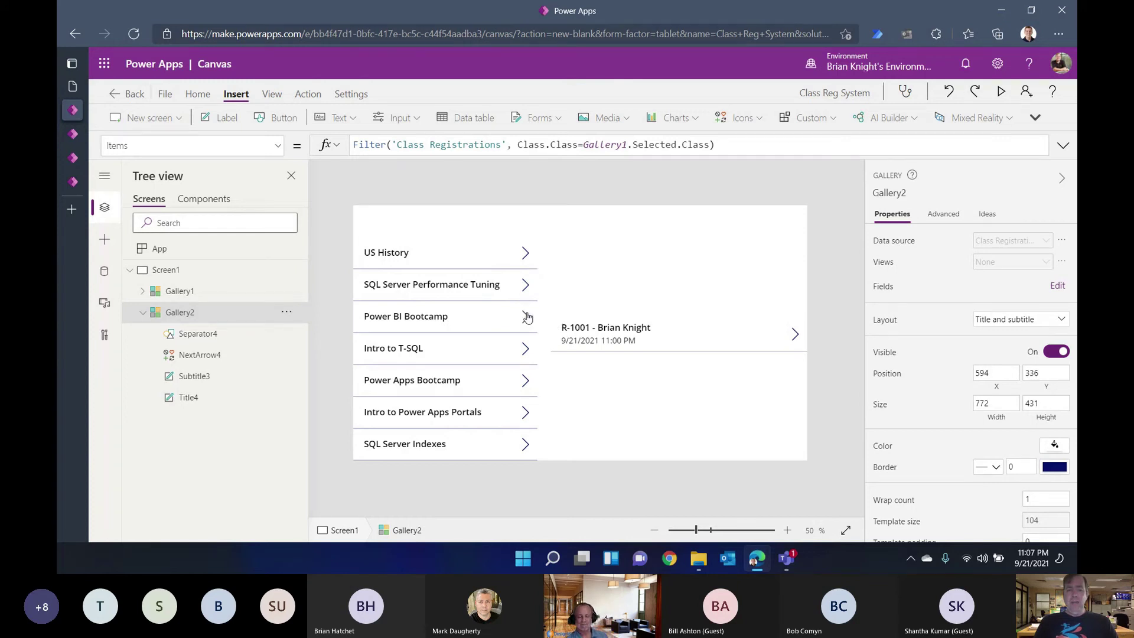
left_click(528, 347)
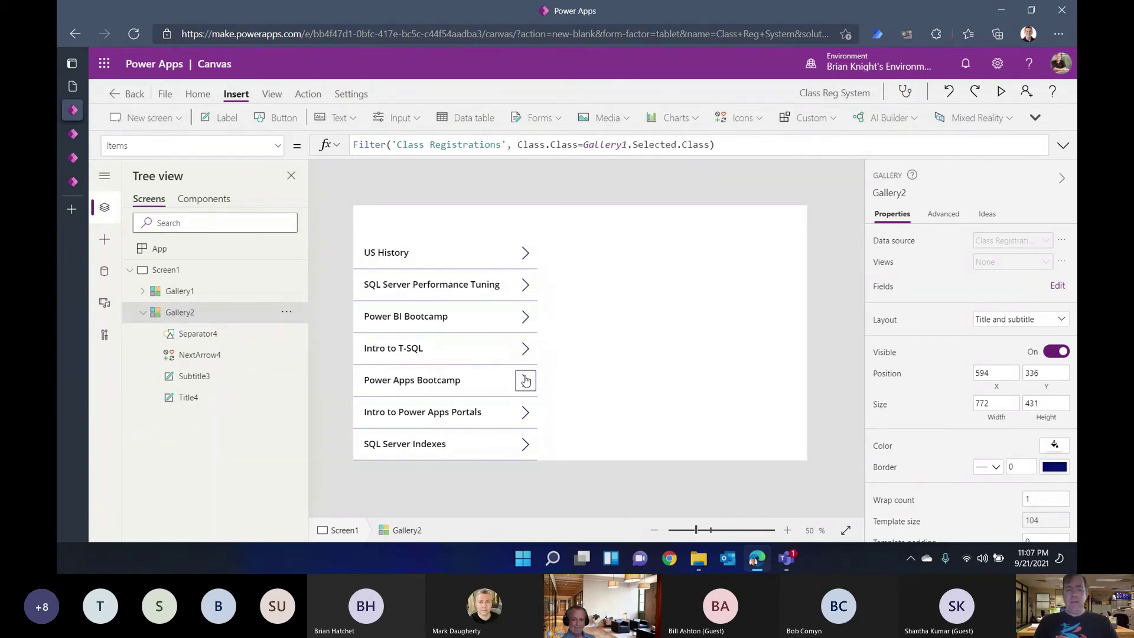
left_click(525, 288)
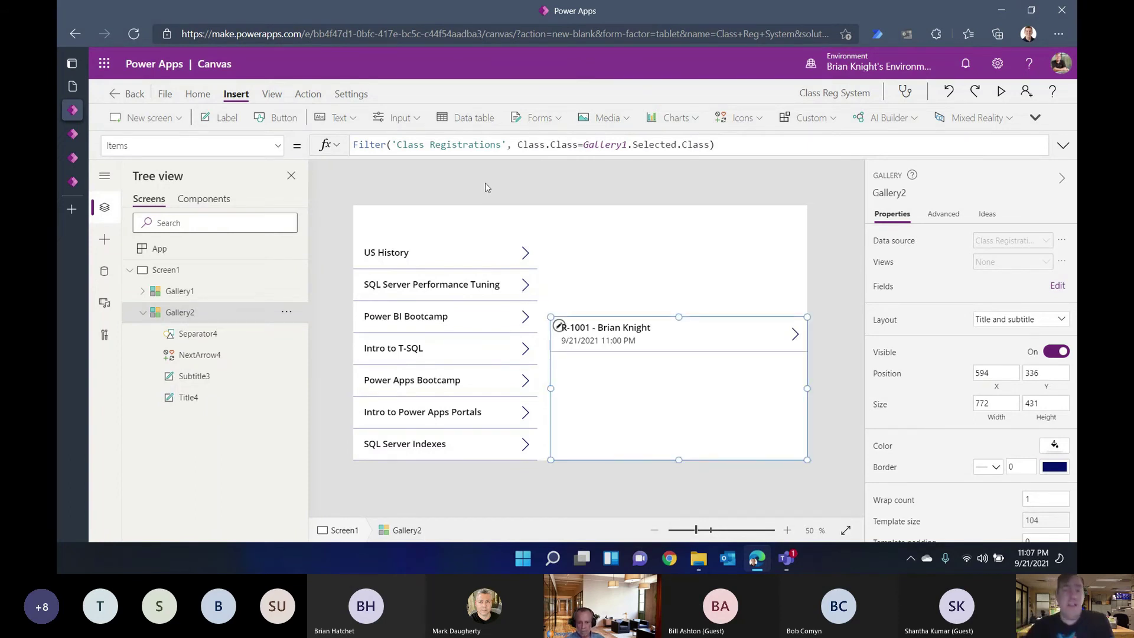
Step: Preview the Class Registrations data and the filtered formula result, then select Screen1
left_click(477, 145)
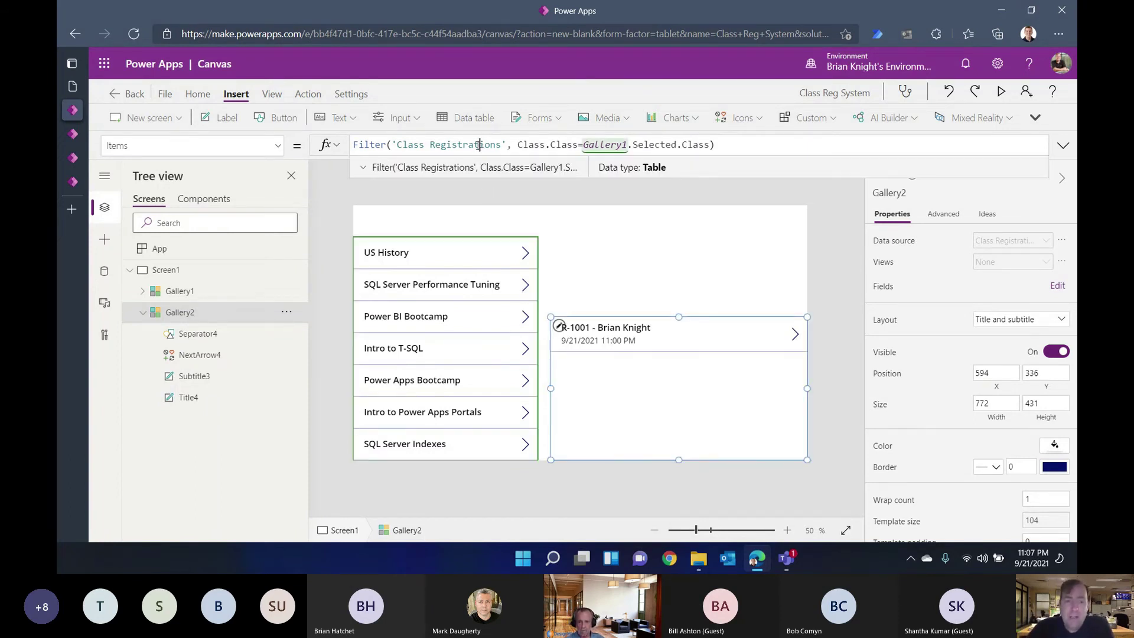
left_click(361, 171)
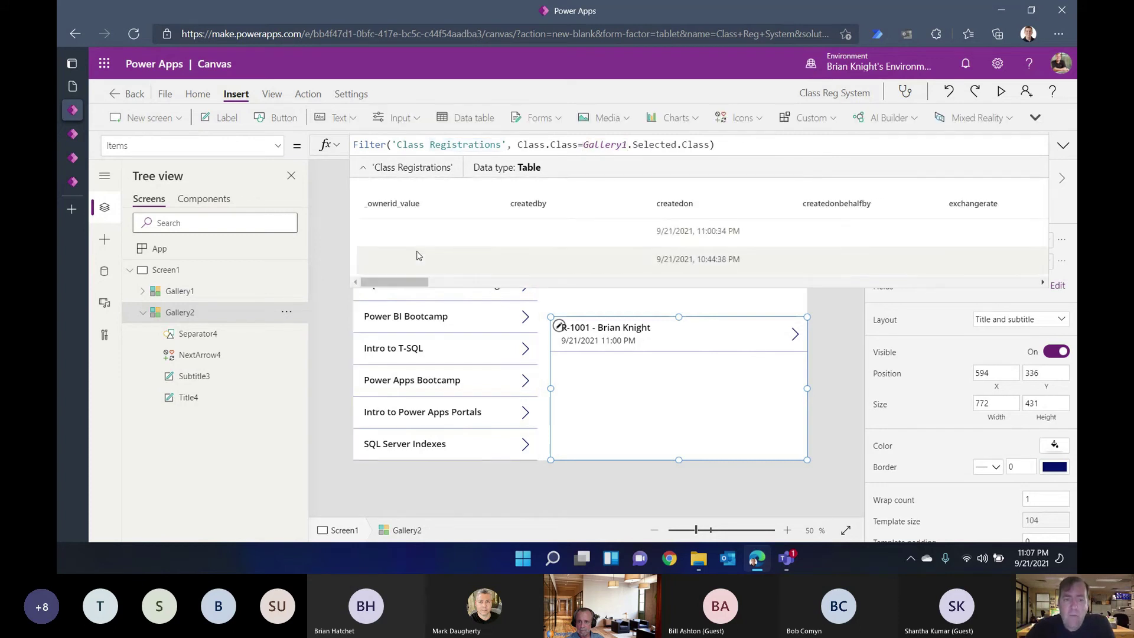
left_click(375, 145)
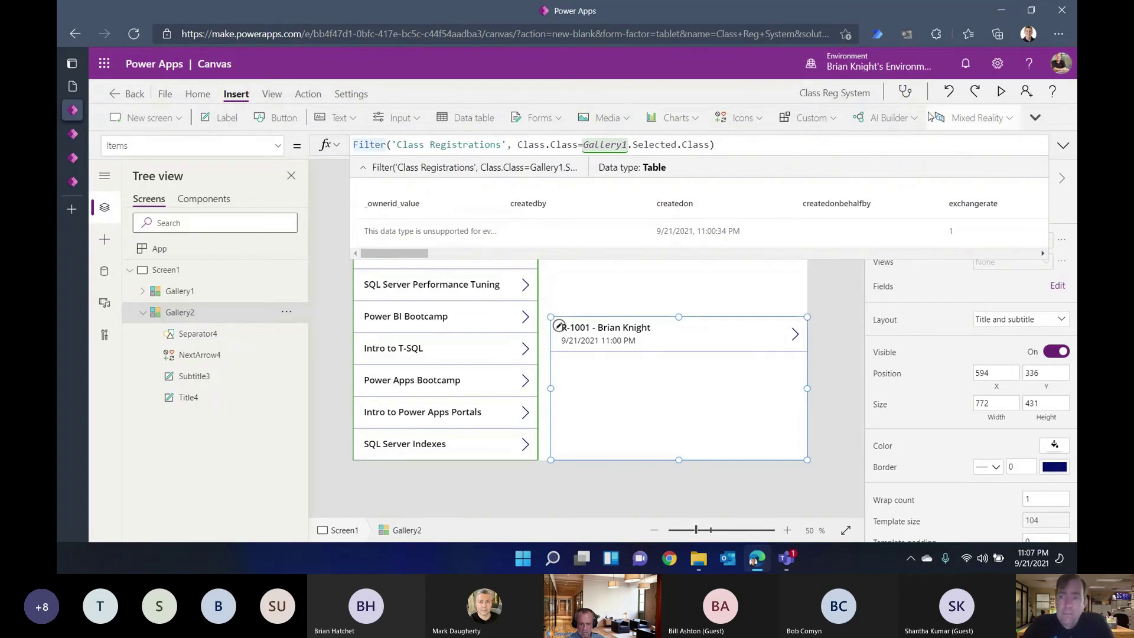
left_click(1062, 146)
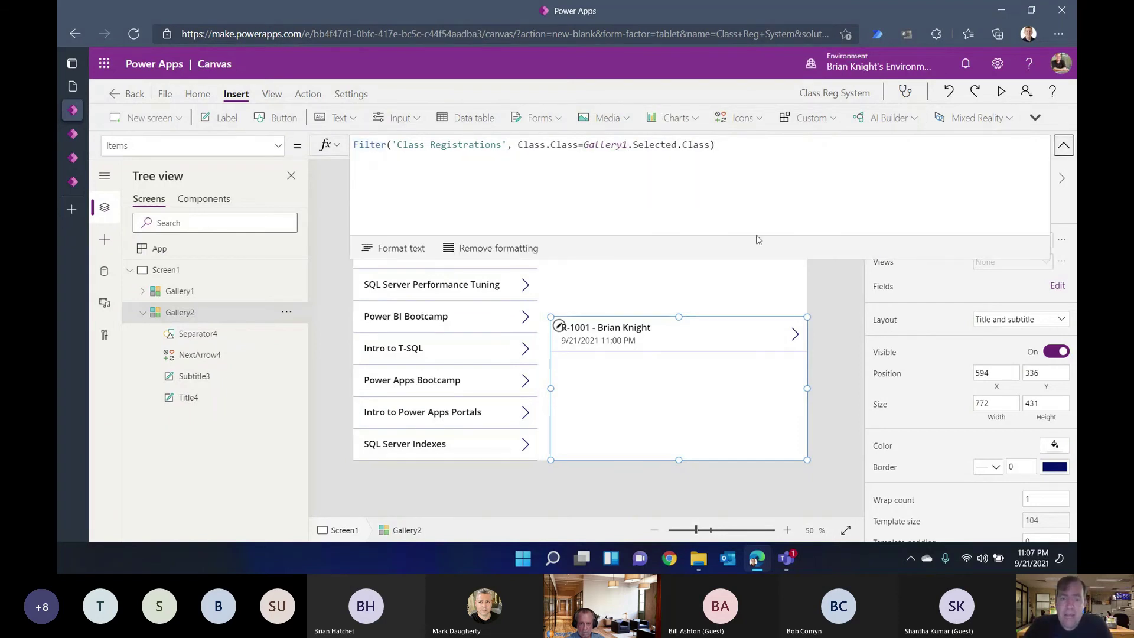
left_click(831, 286)
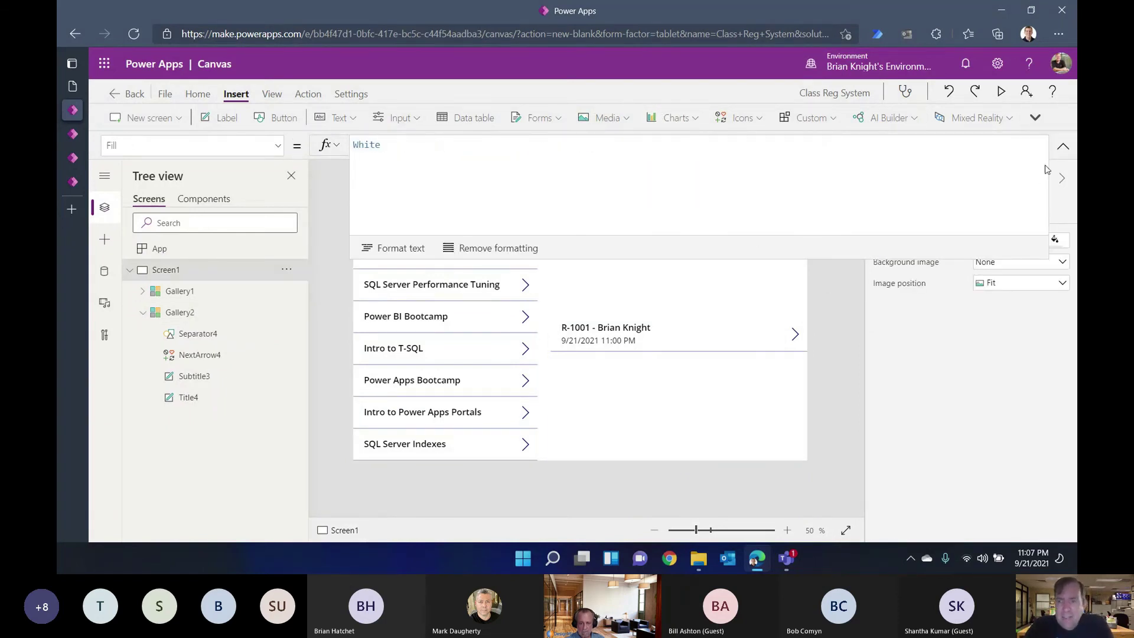
left_click(1061, 147)
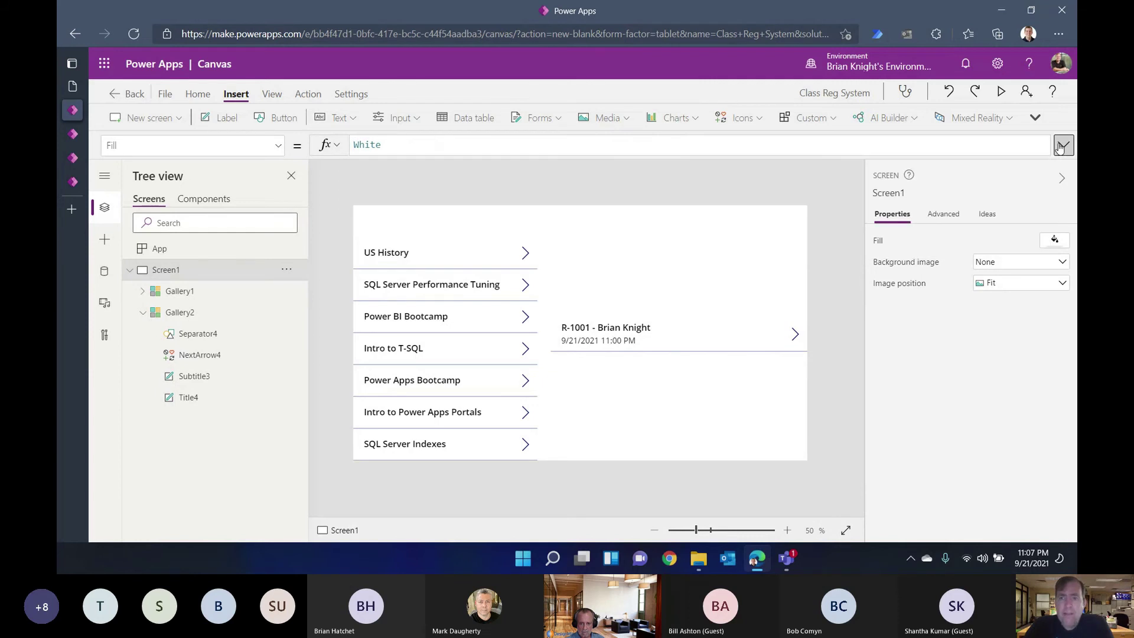
left_click(914, 118)
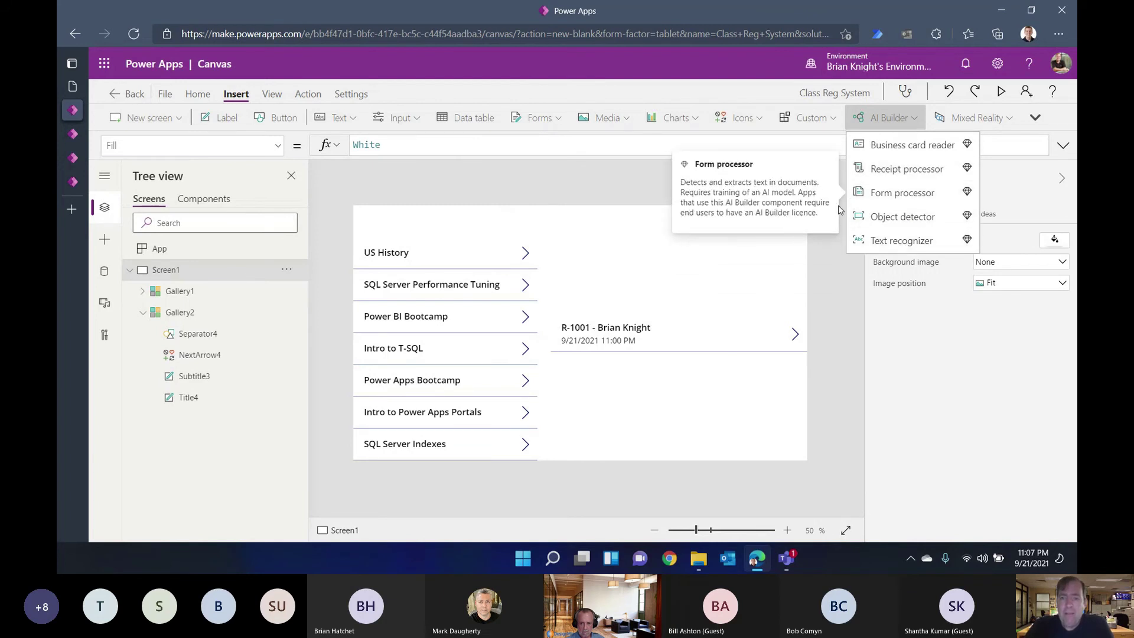
left_click(833, 297)
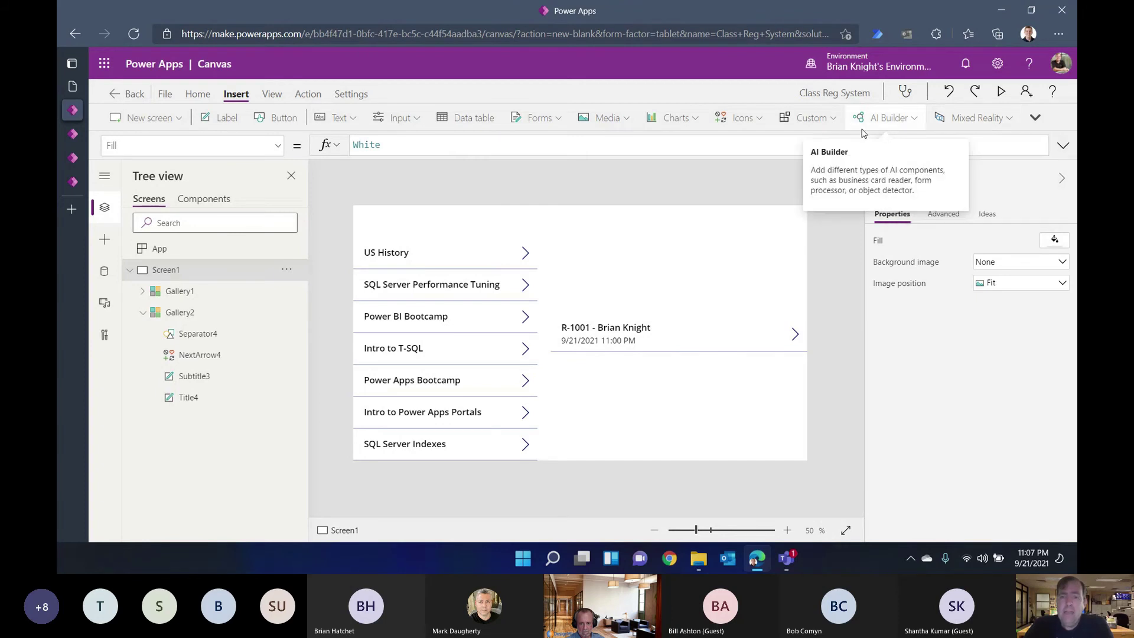
left_click(542, 120)
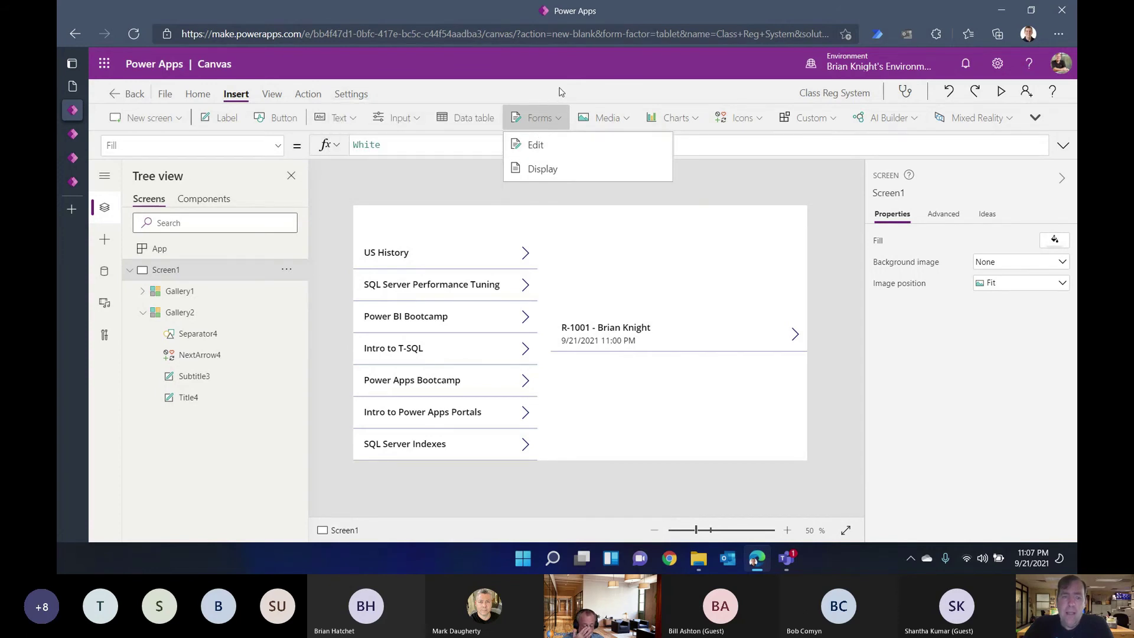
left_click(397, 118)
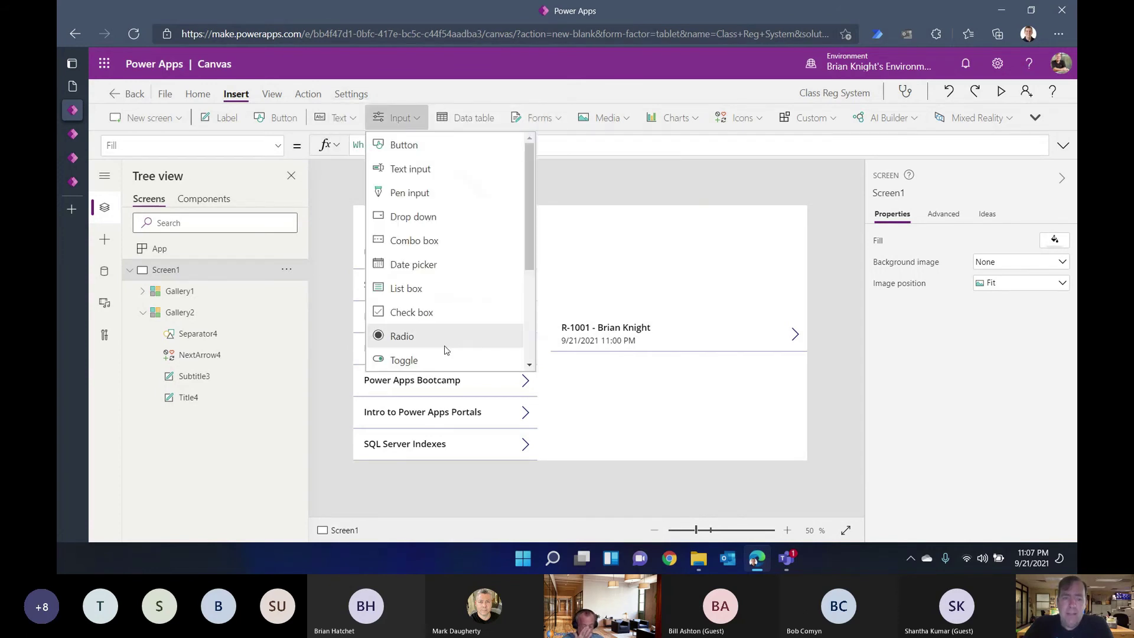
scroll(446, 350, "down", 3)
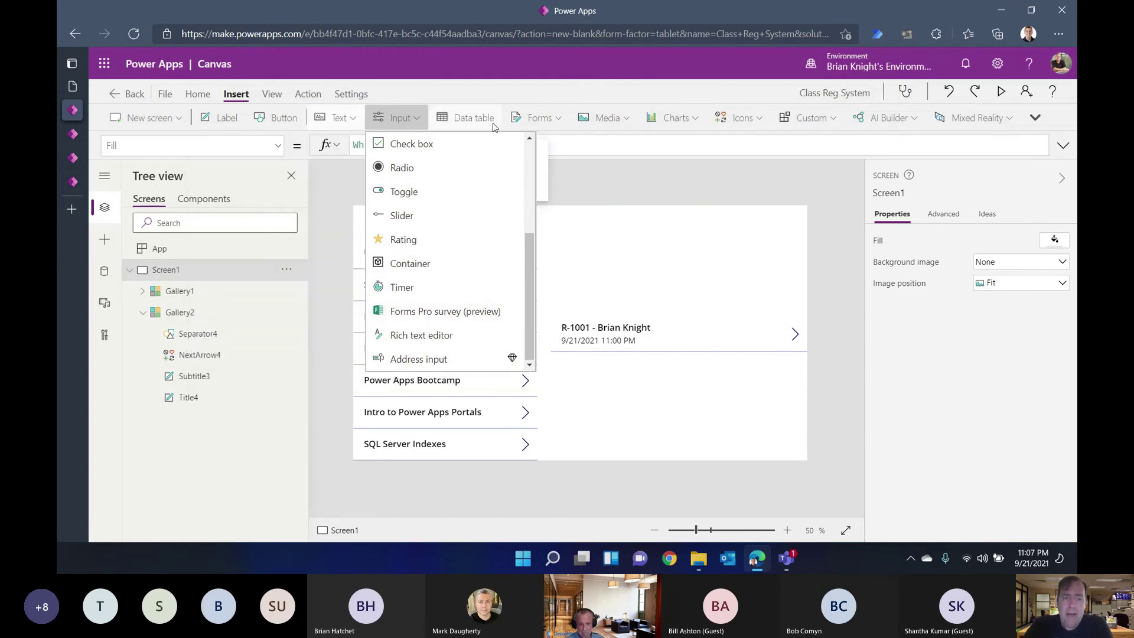
left_click(675, 119)
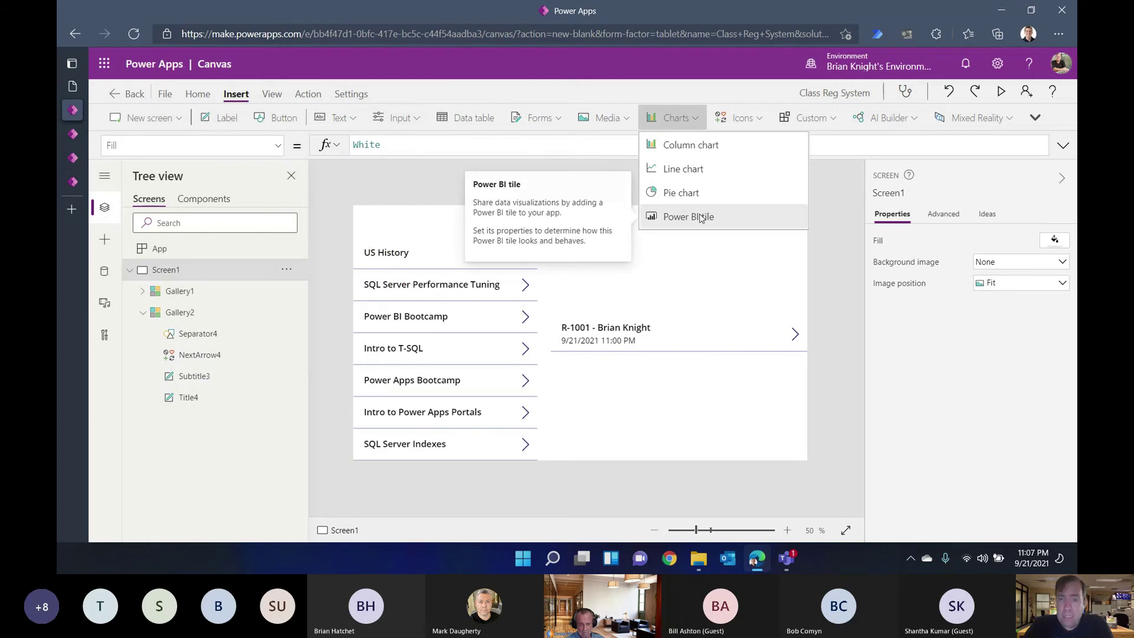
left_click(706, 269)
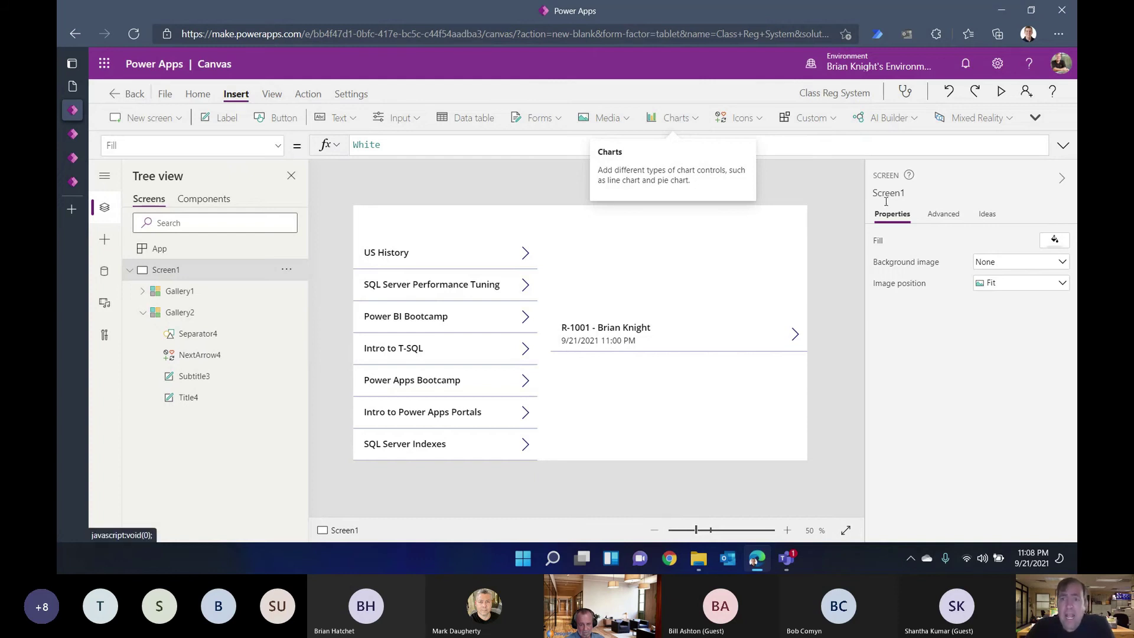
left_click(1002, 92)
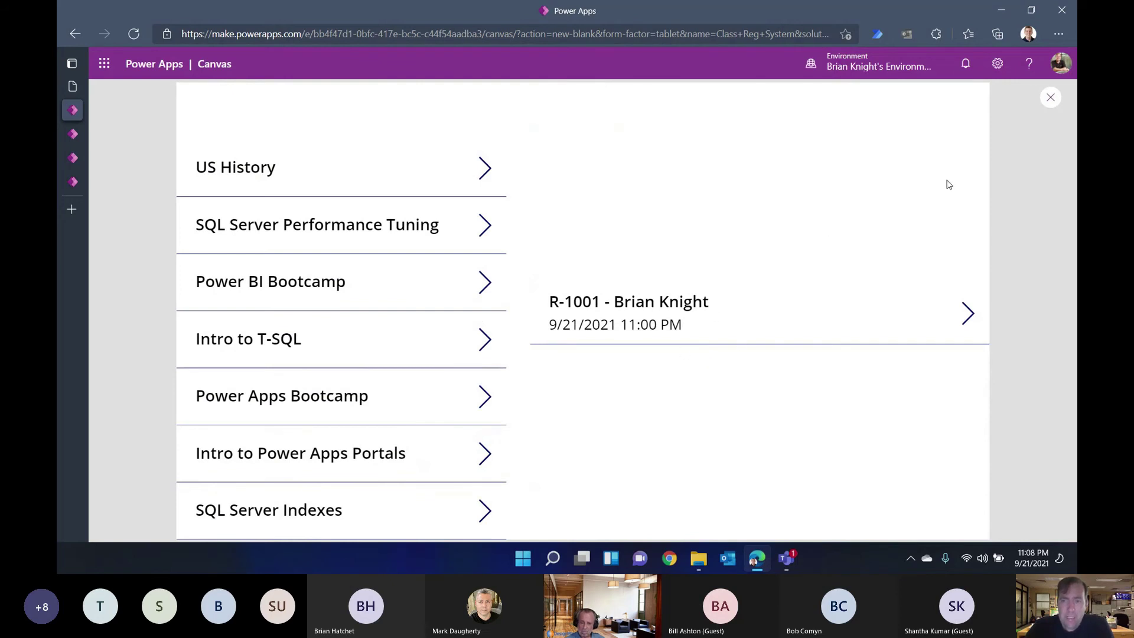
left_click(1052, 97)
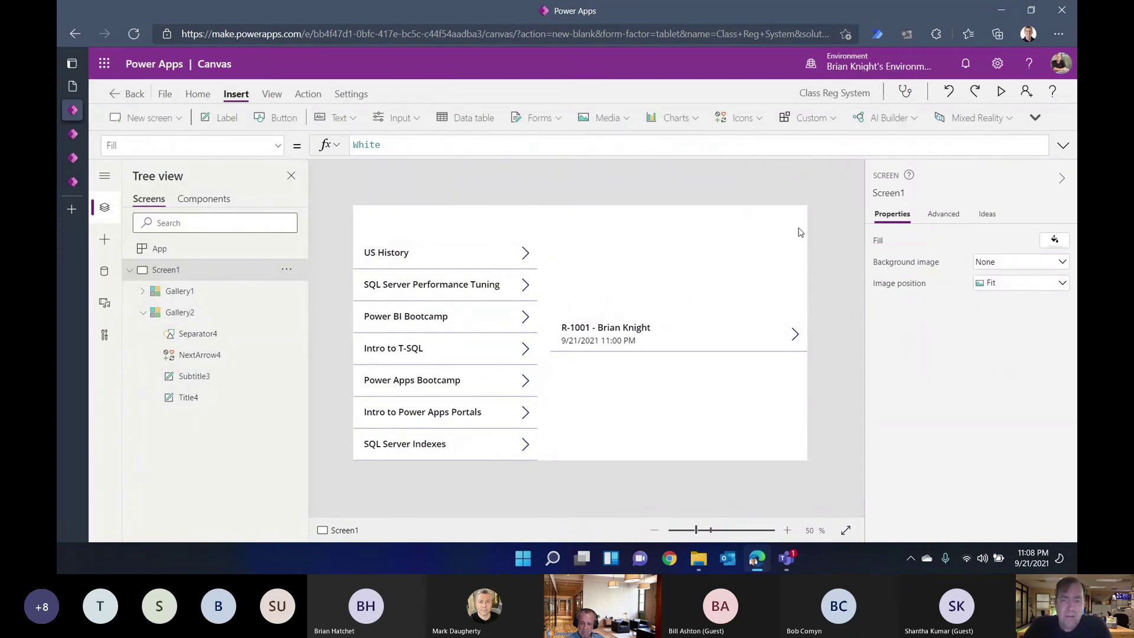
left_click(1054, 242)
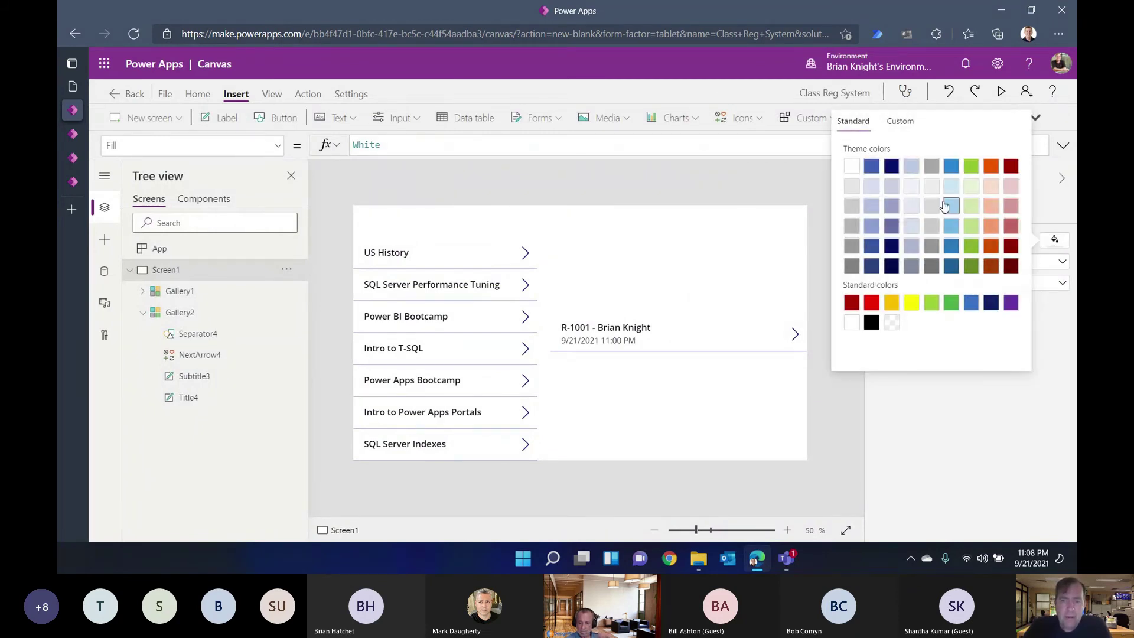
Step: Fill Screen1 with light blue-grey RGBA(241, 244, 249, 1) and Gallery2 with white
left_click(914, 186)
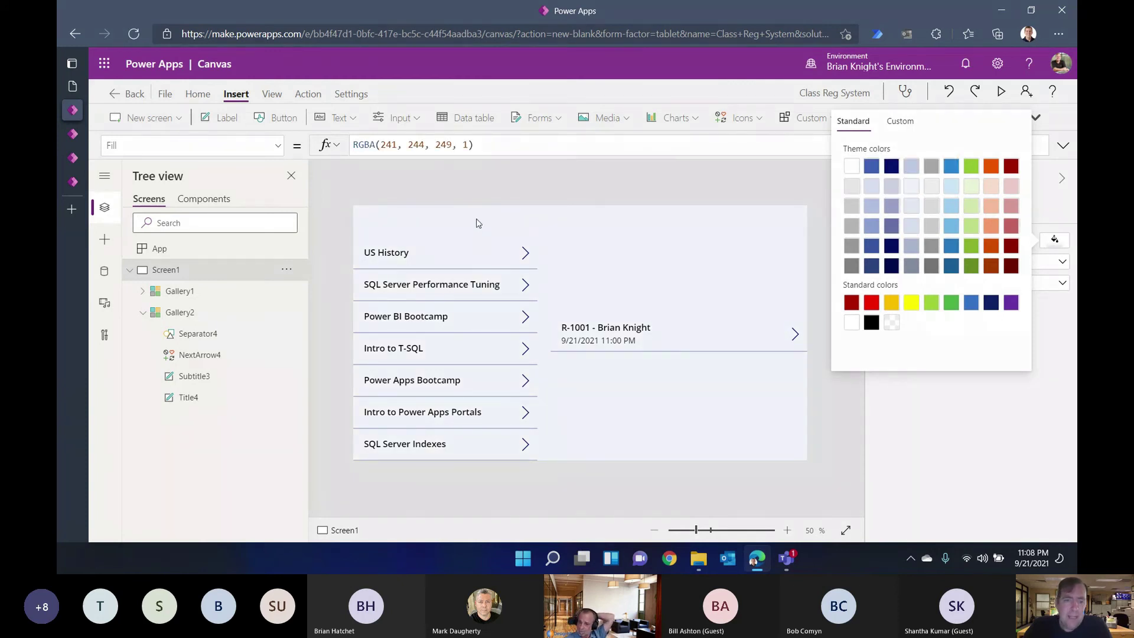
left_click(464, 367)
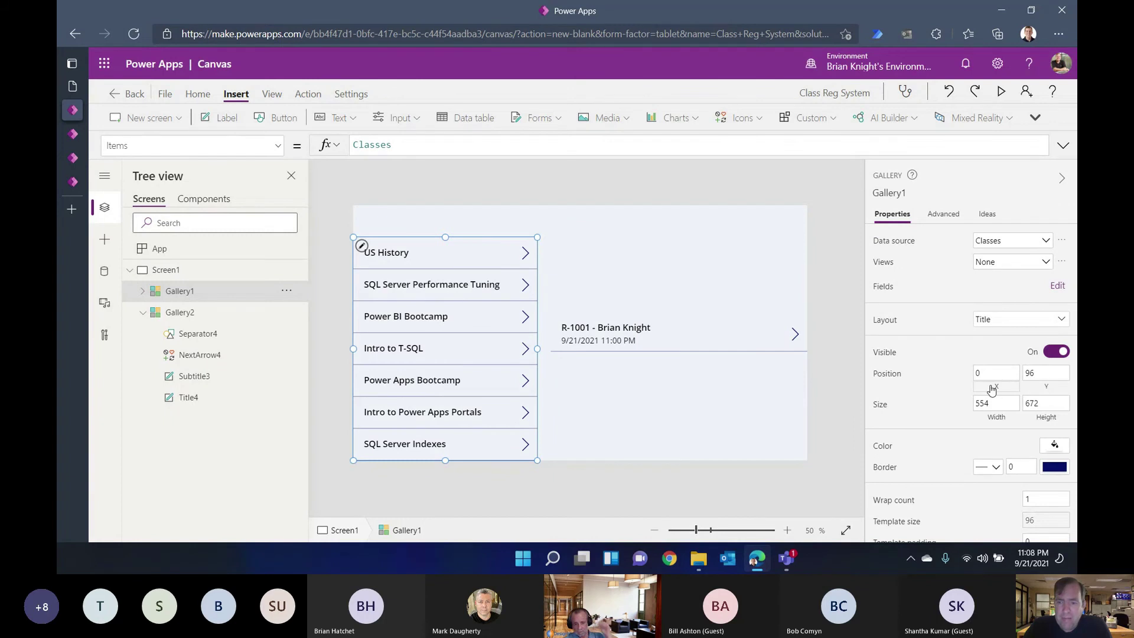
left_click(1055, 445)
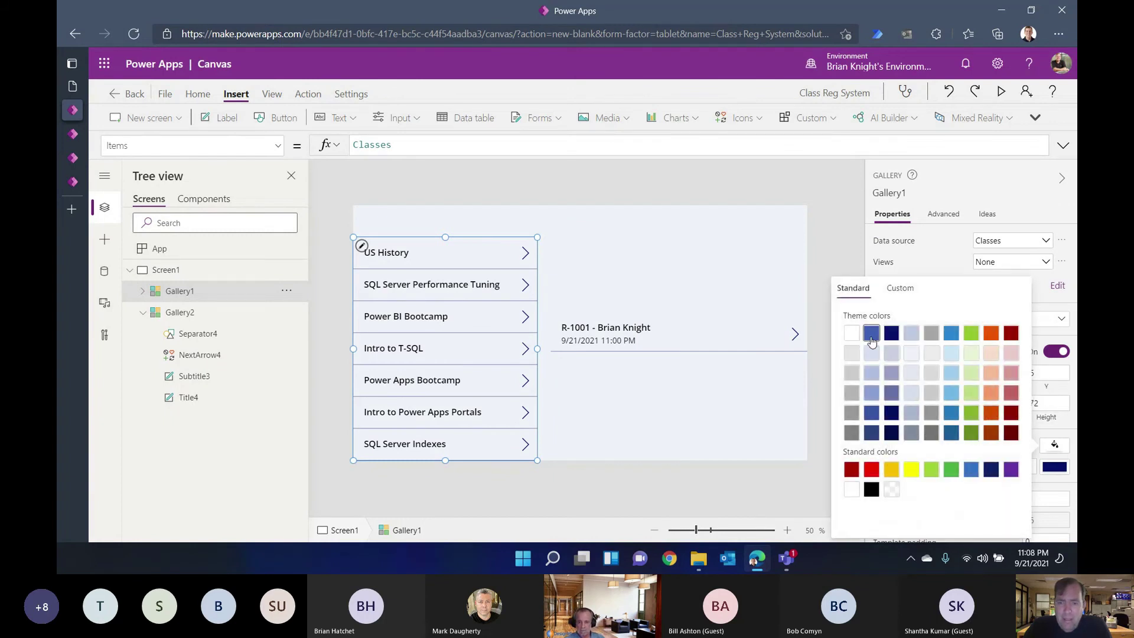
left_click(694, 371)
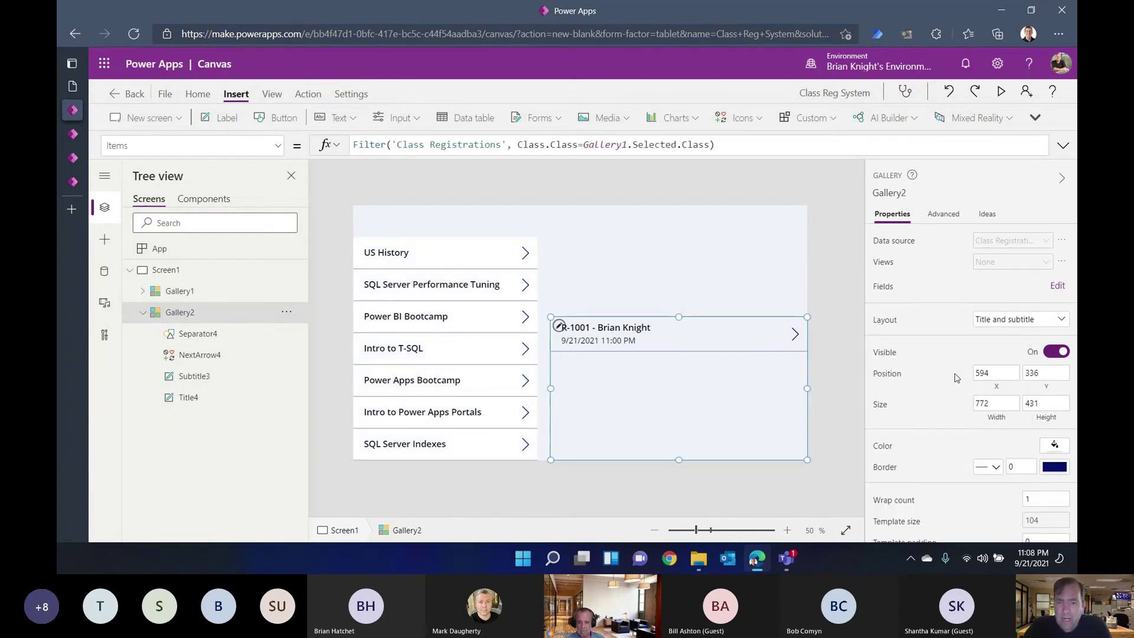
left_click(1062, 448)
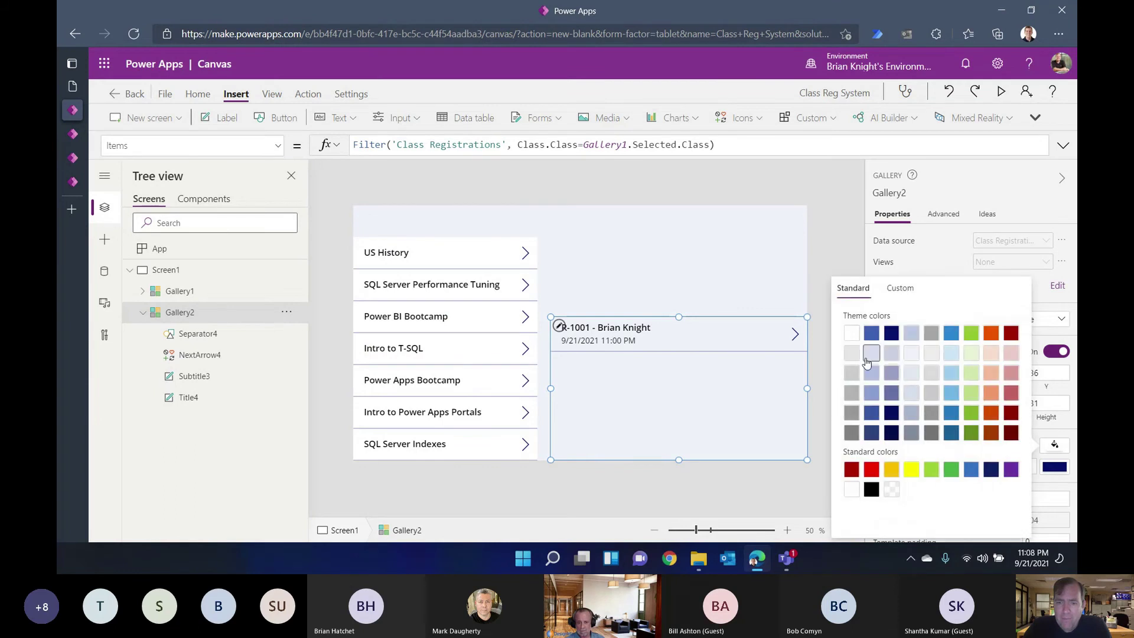
left_click(851, 332)
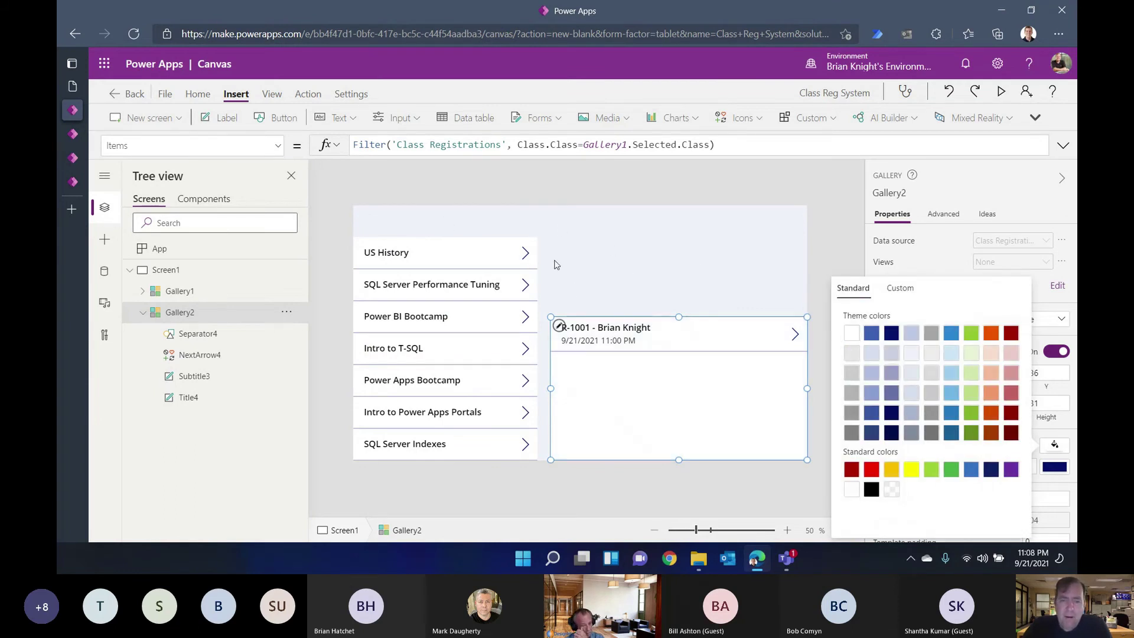
left_click(637, 270)
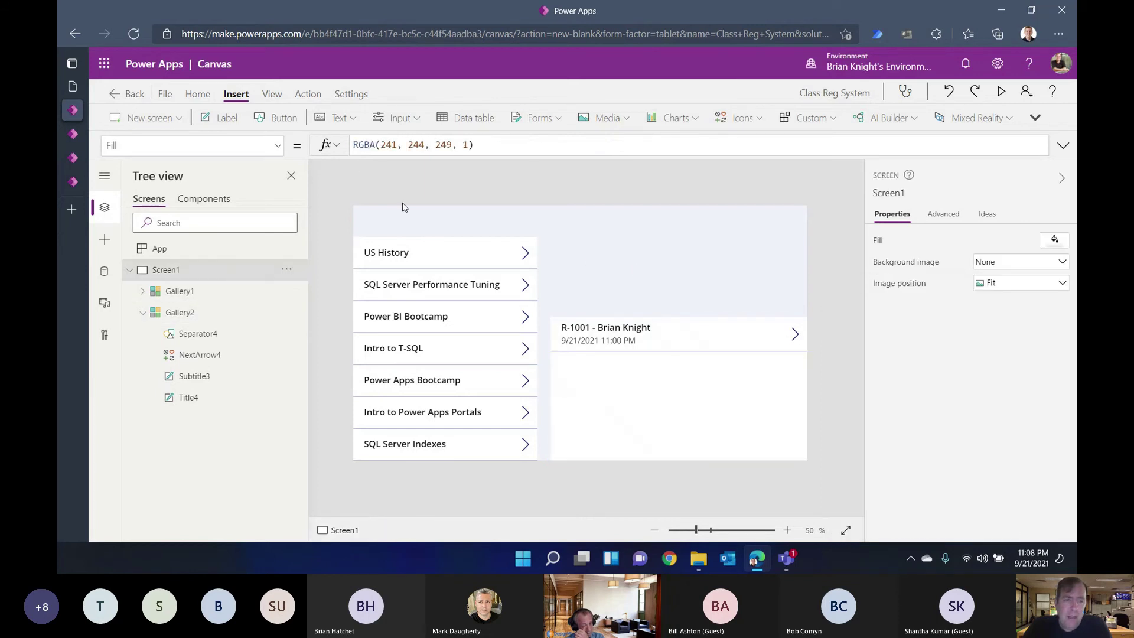
Step: Add a full-width label at the top-left reading 'Class Registration Roster'
left_click(227, 118)
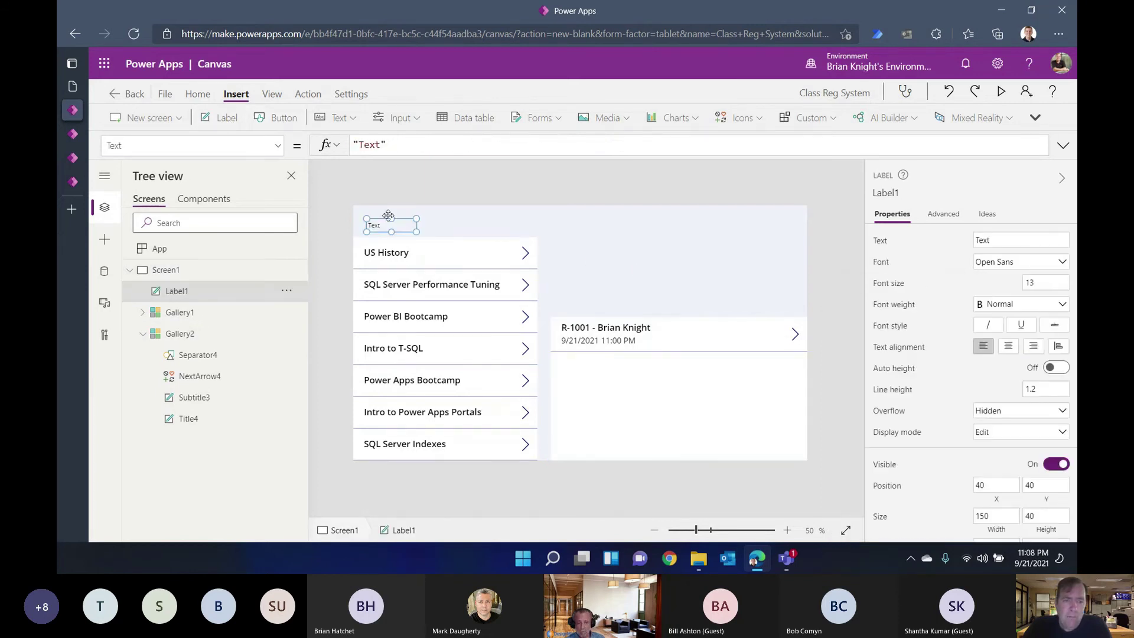
right_click(362, 208)
left_click(344, 224)
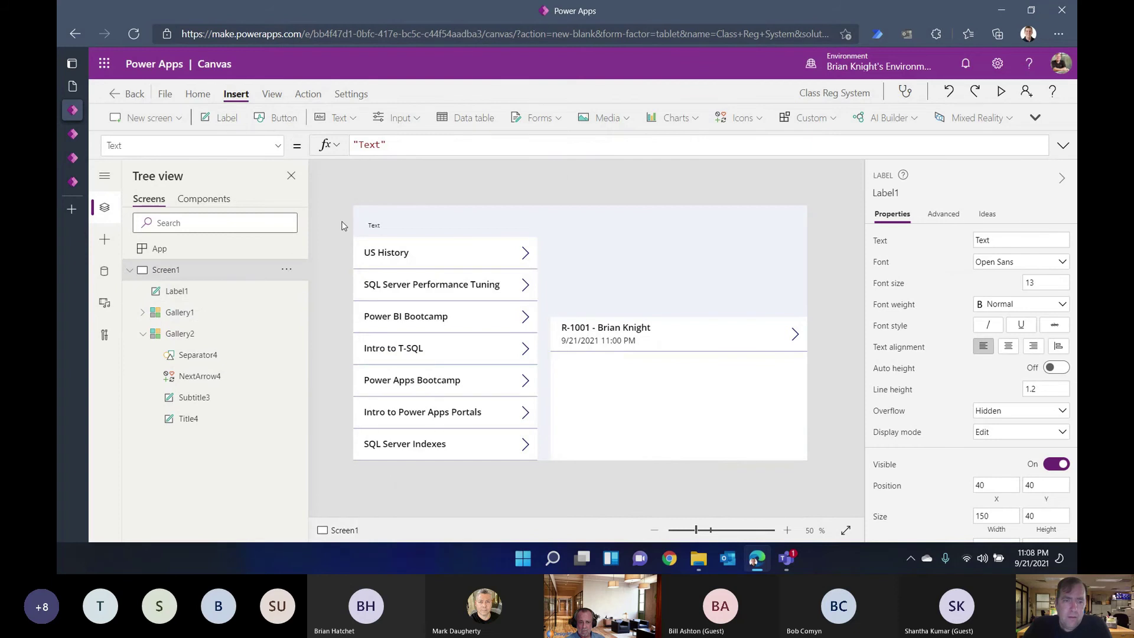
left_click(385, 225)
left_click_drag(385, 225, 385, 207)
double_click(385, 207)
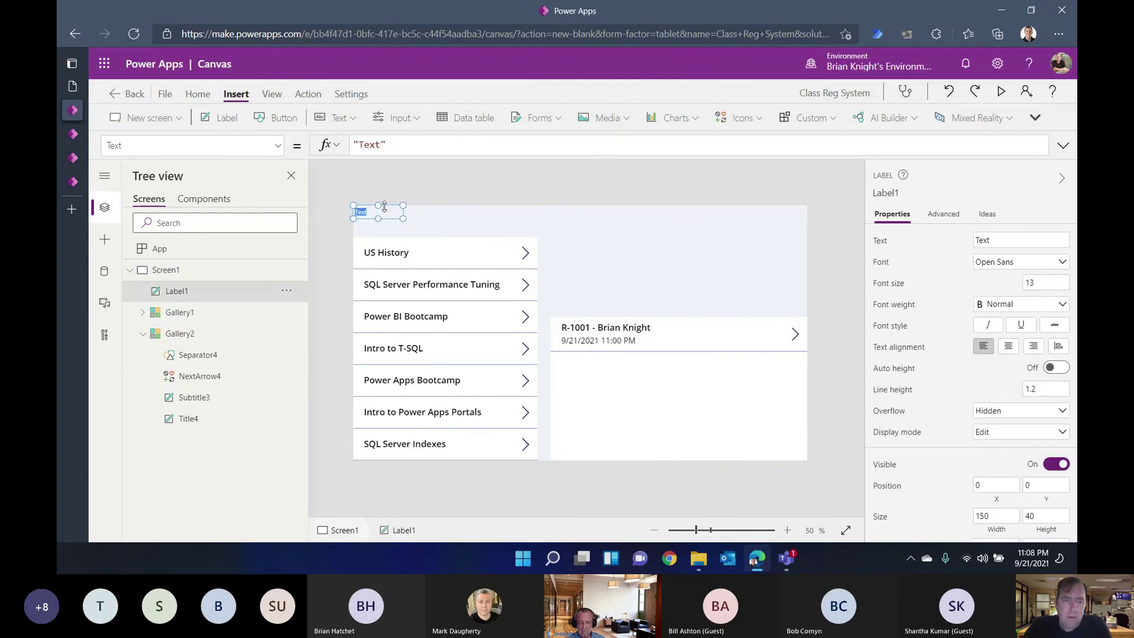
left_click_drag(404, 218, 817, 234)
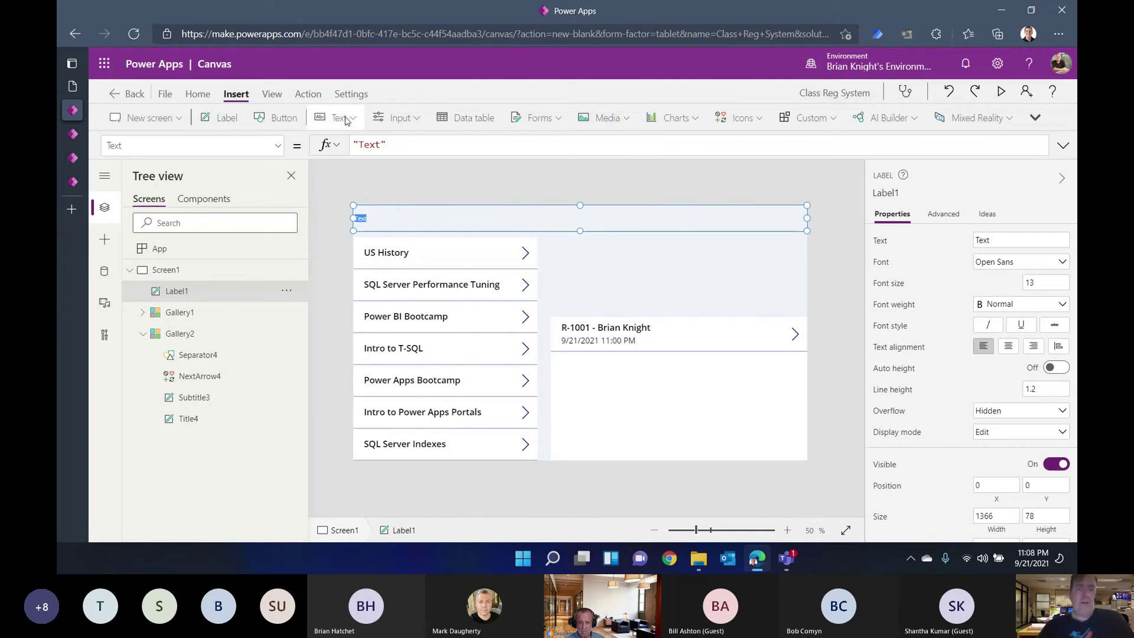
double_click(369, 144)
type("Class Registration ")
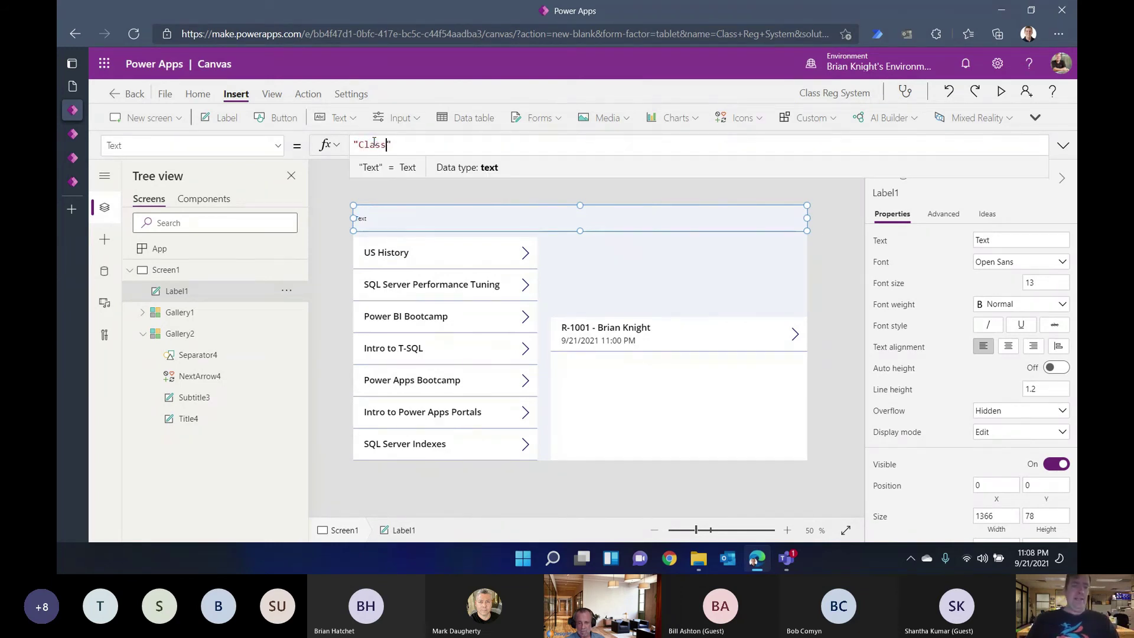
type("Roster")
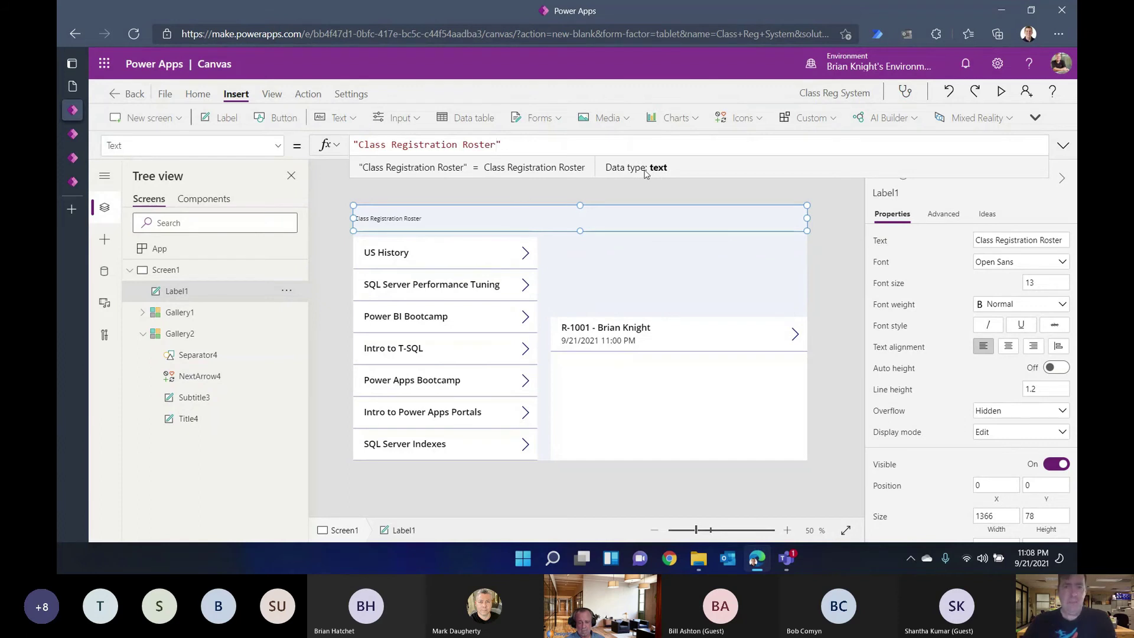
Step: Centre the header text, make it bold and set font size 33
left_click(1009, 348)
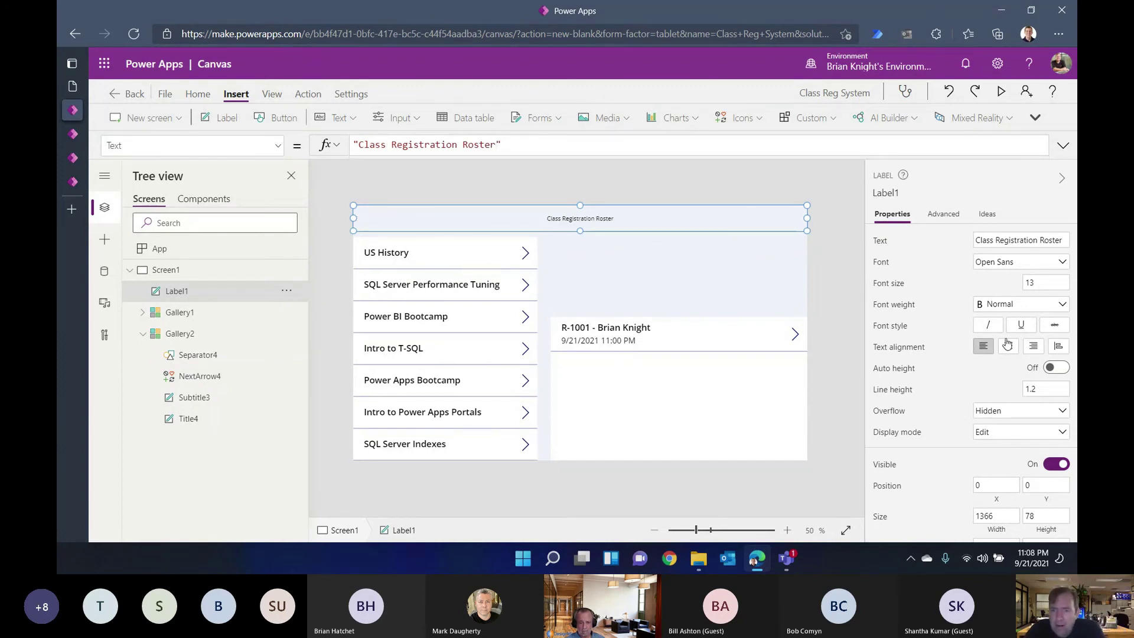
left_click(996, 305)
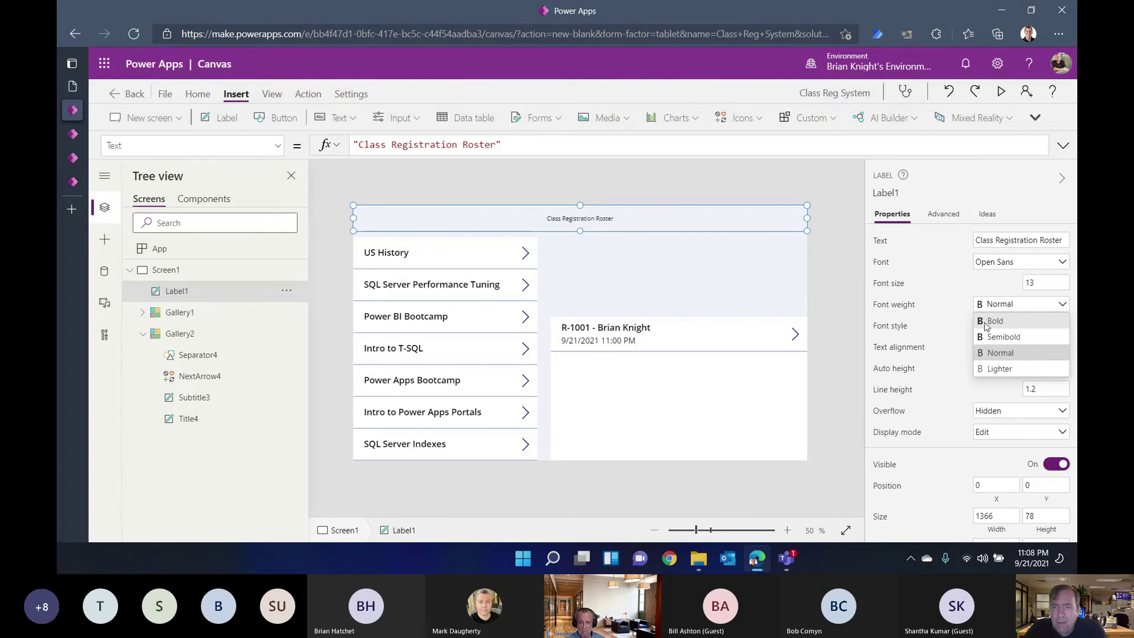
left_click(985, 322)
left_click(1045, 286)
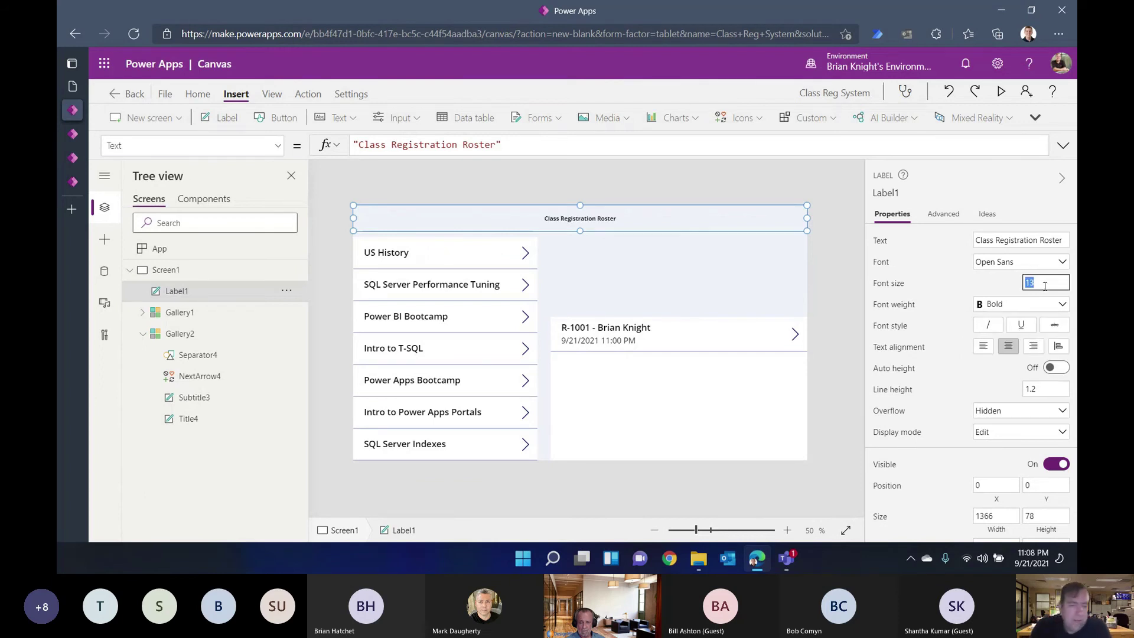
type("33")
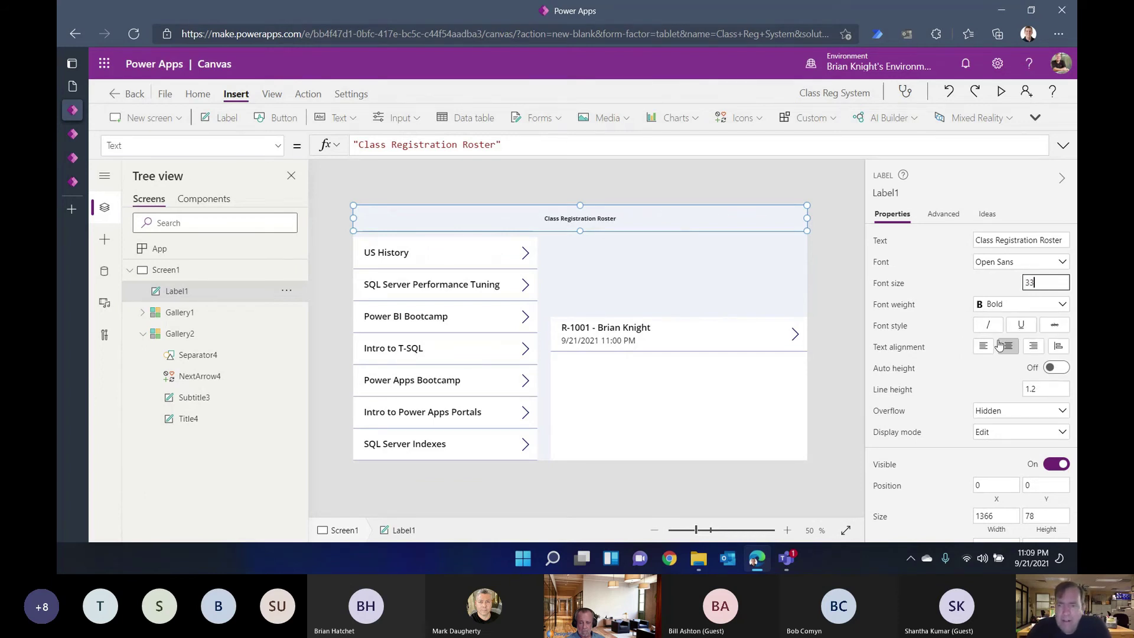
left_click(1014, 377)
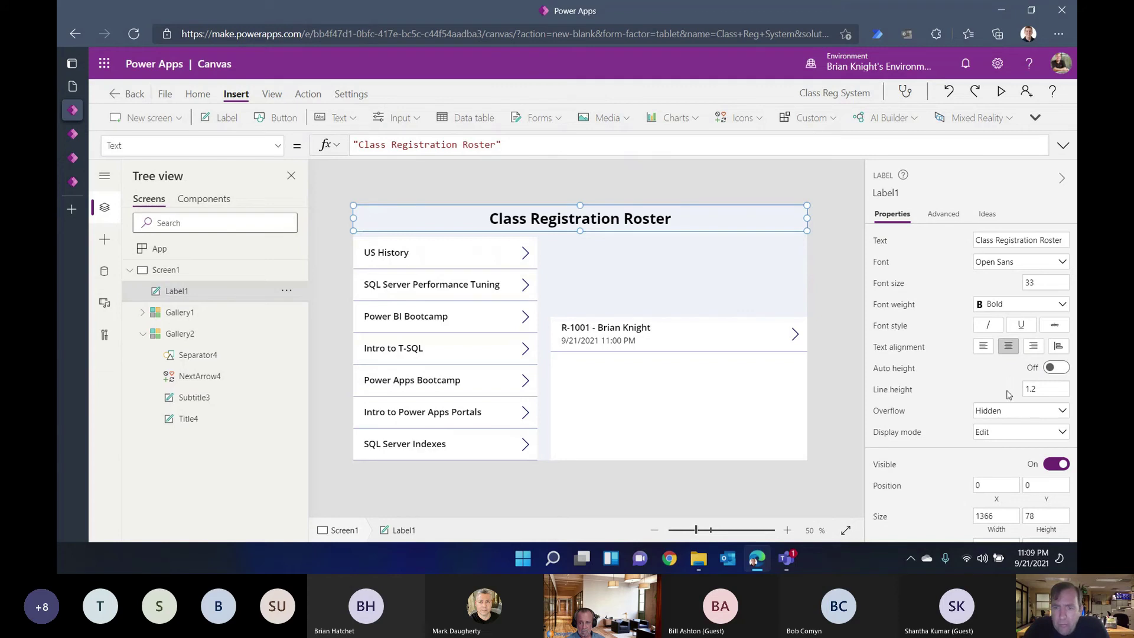
Step: Give the header a blue fill and white text colour
scroll(1055, 476, "down", 3)
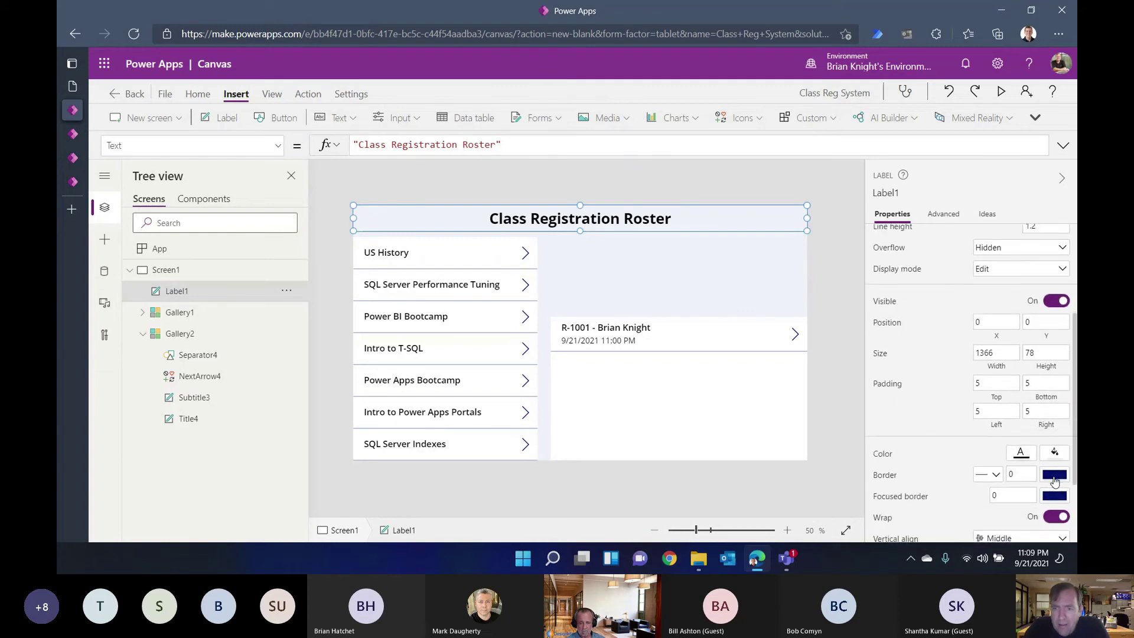
left_click(1055, 454)
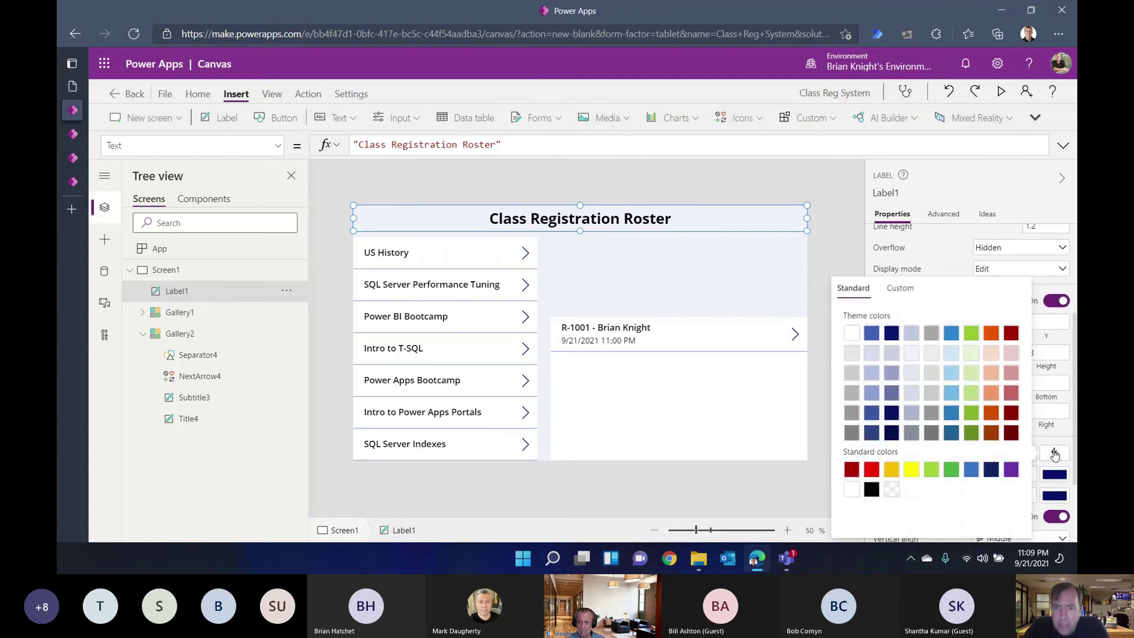
left_click(874, 338)
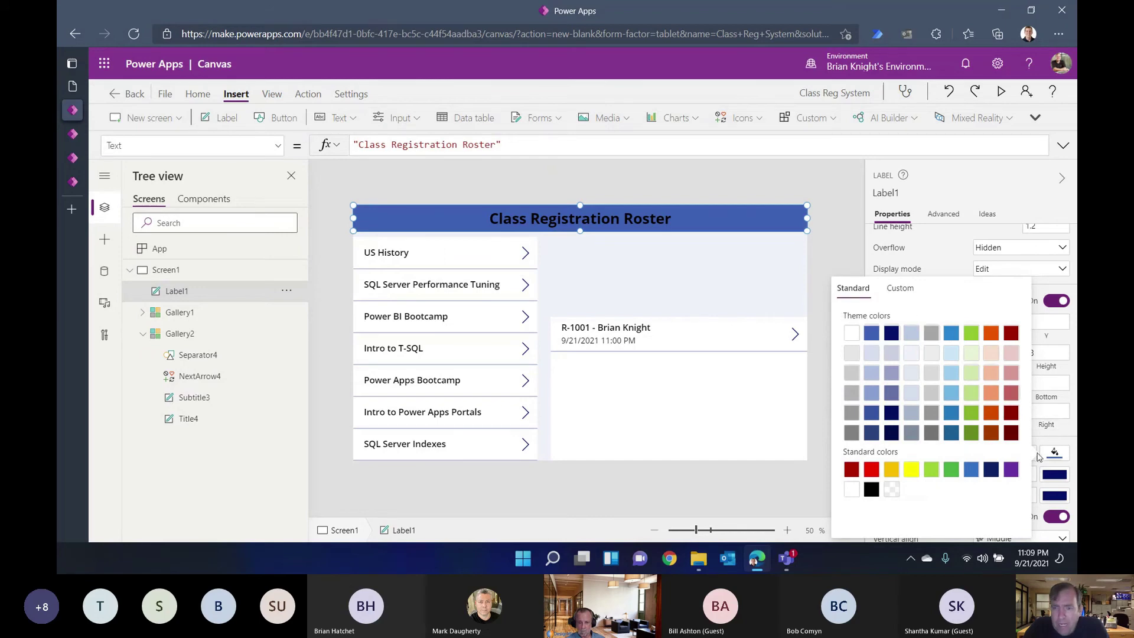
left_click(957, 260)
left_click(1020, 456)
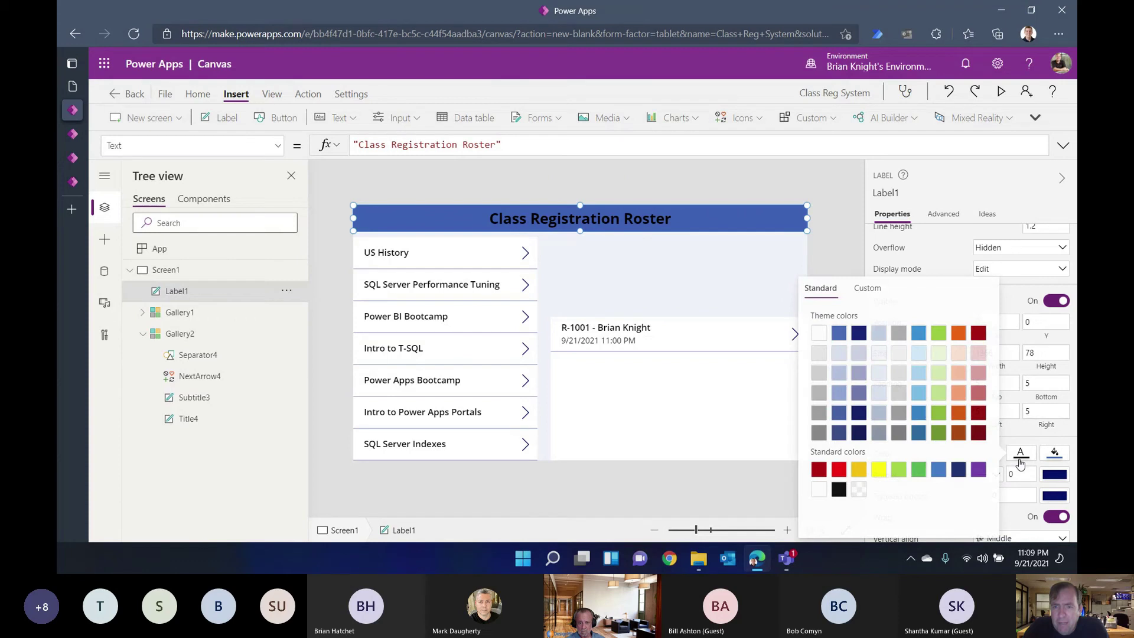
left_click(821, 333)
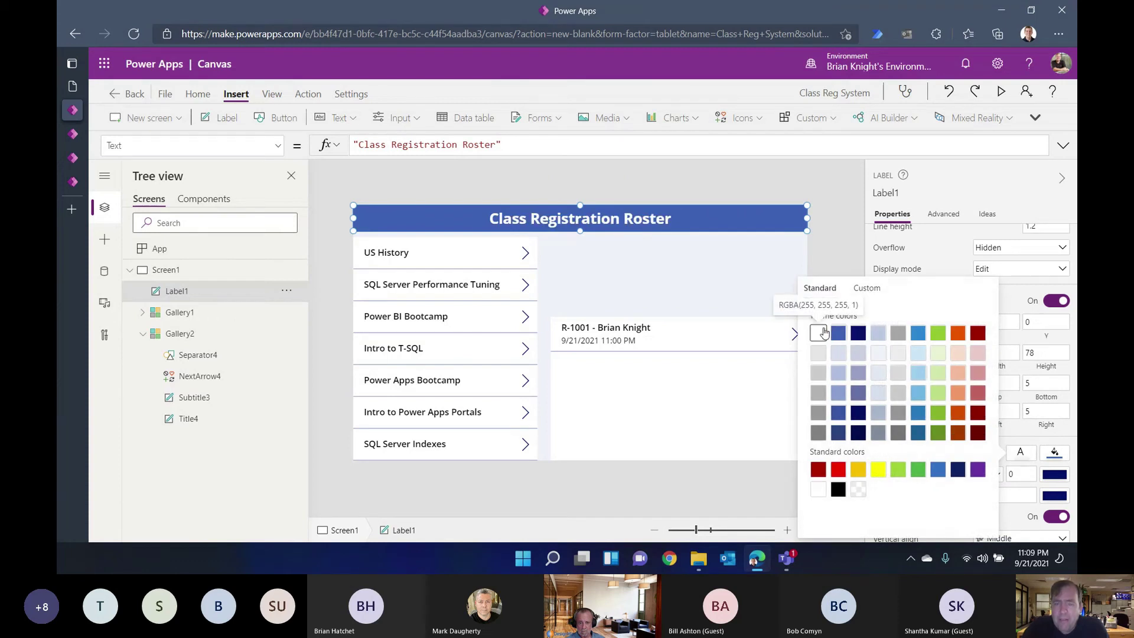
Step: Test the roster with US History, SQL Server Performance Tuning and Power BI Bootcamp, then open Active Class Registrations
left_click(817, 240)
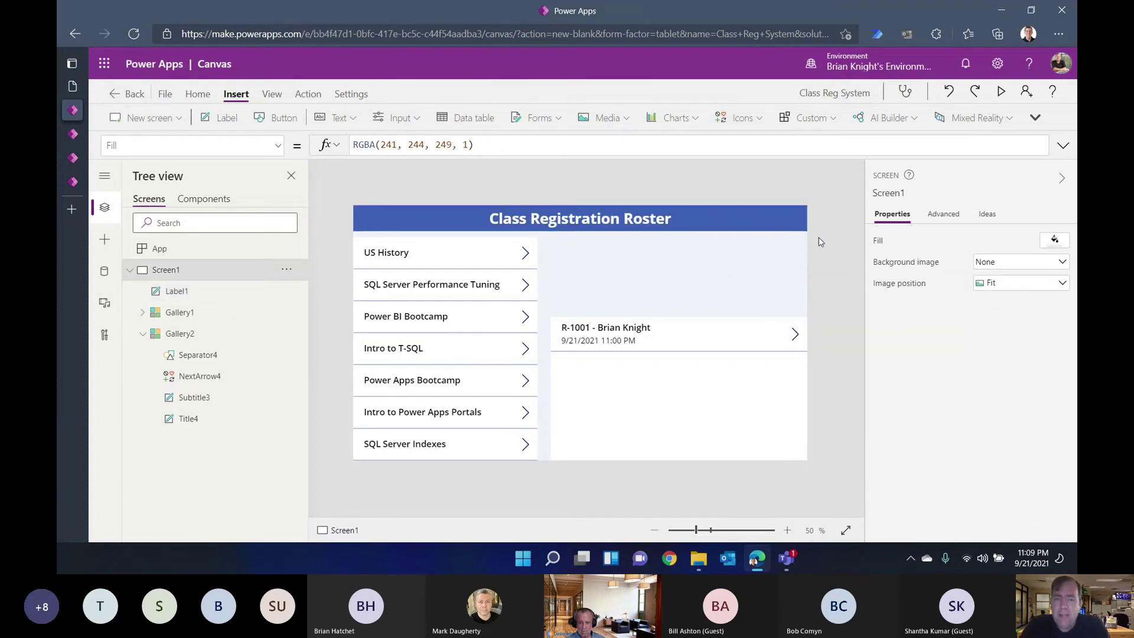
left_click_drag(702, 382, 695, 376)
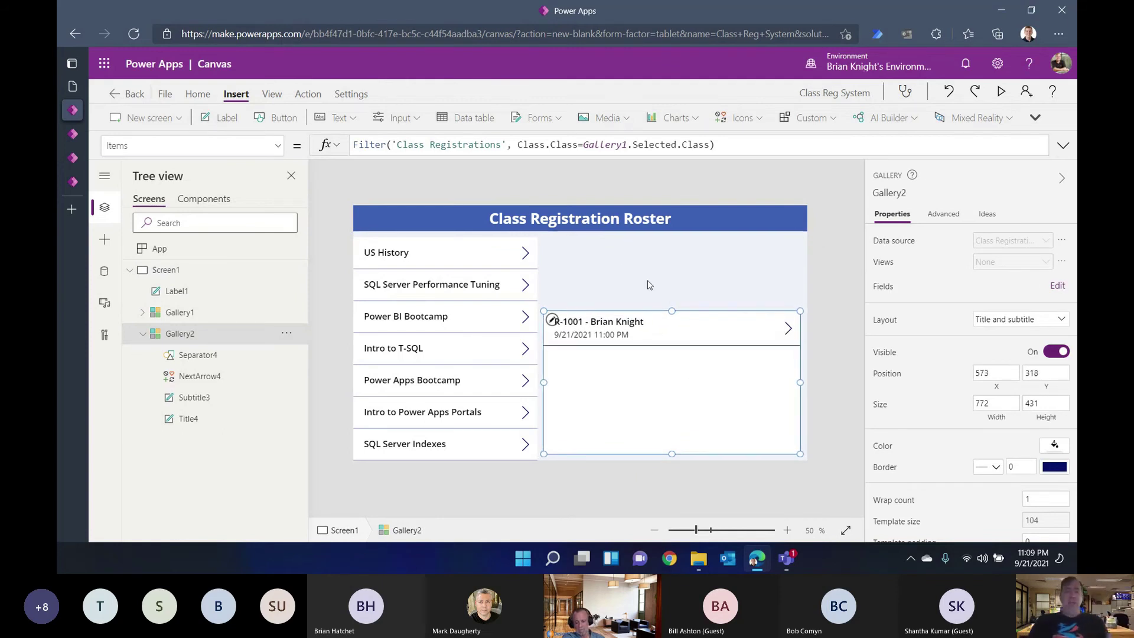
key("alt")
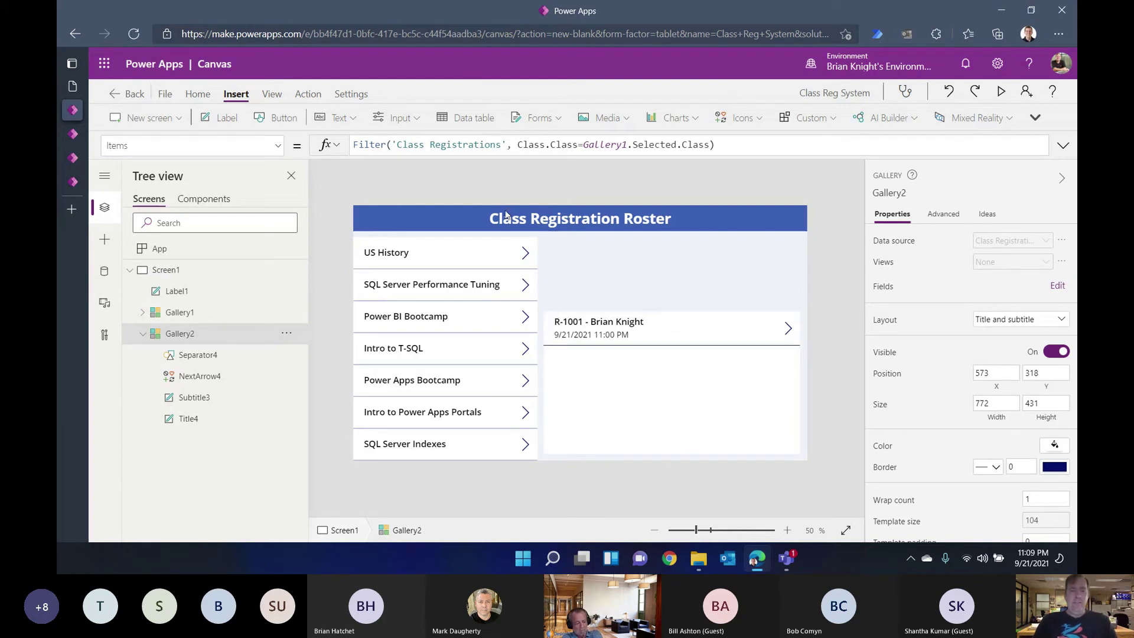
left_click(521, 254, "alt")
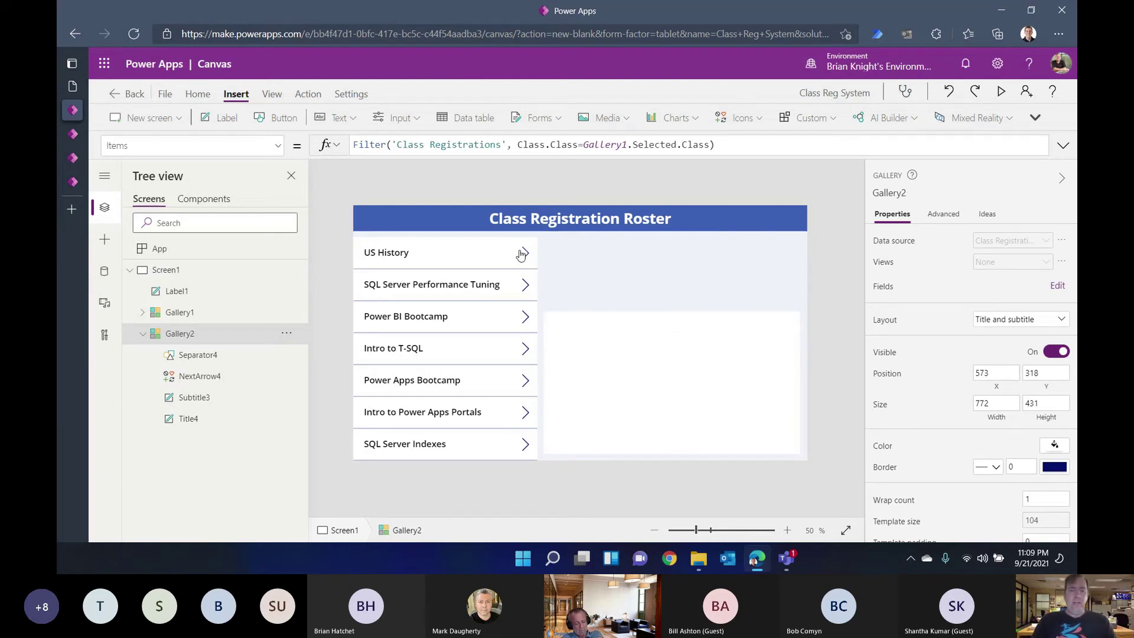
left_click(522, 289, "alt")
left_click(525, 321, "alt")
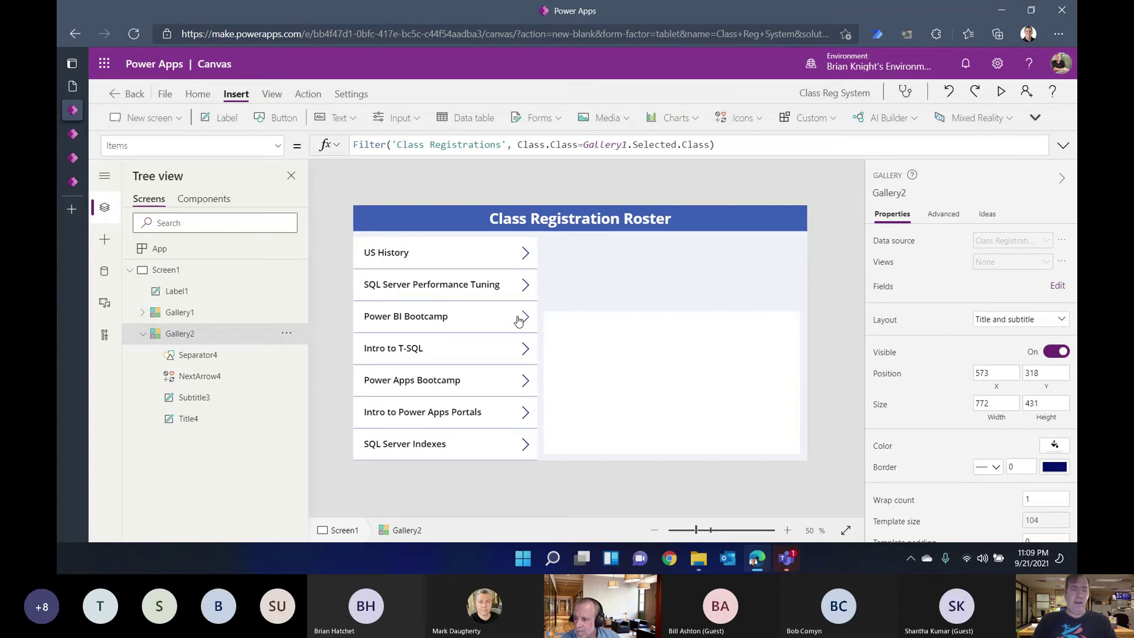
left_click(82, 181)
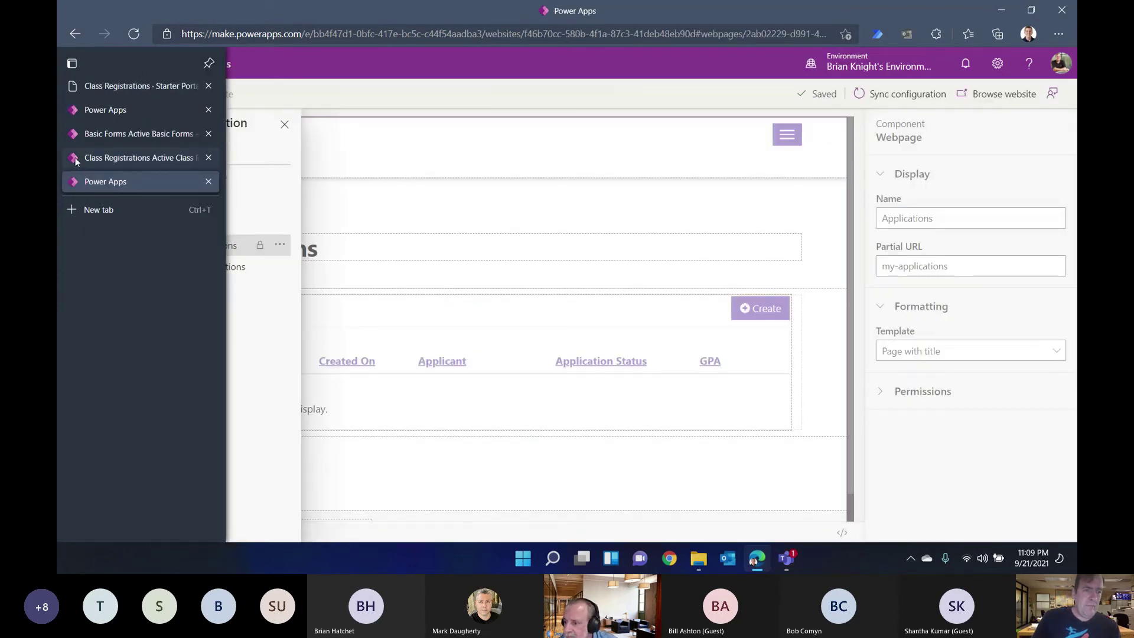
left_click(75, 158)
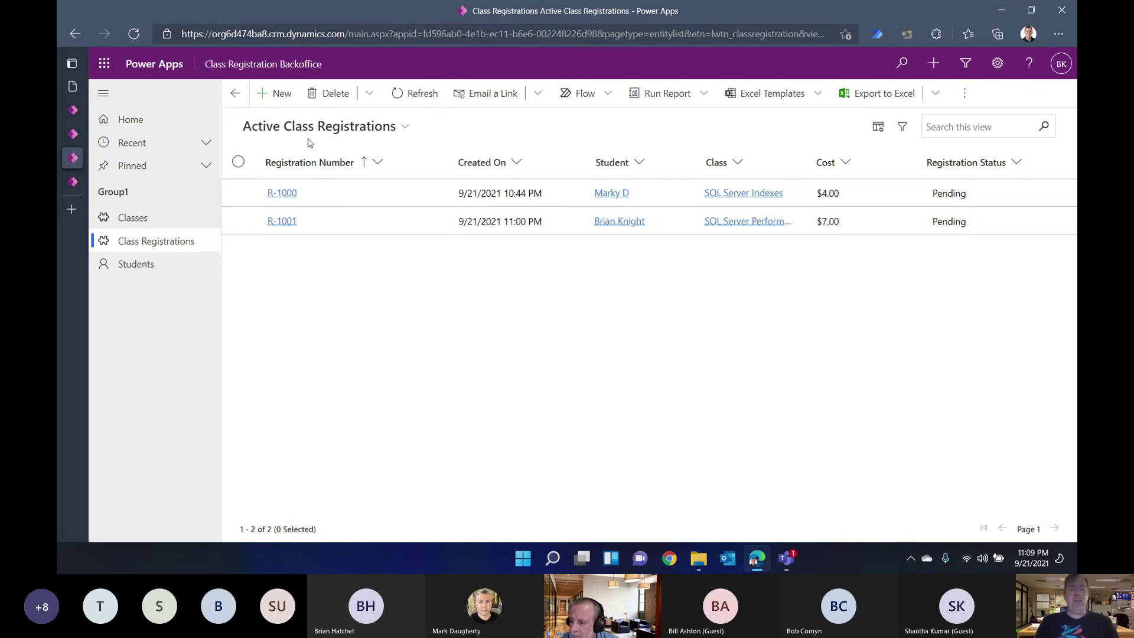
Step: Add a SQL Server Indexes registration costing $33.00 for a student and save it
left_click(278, 96)
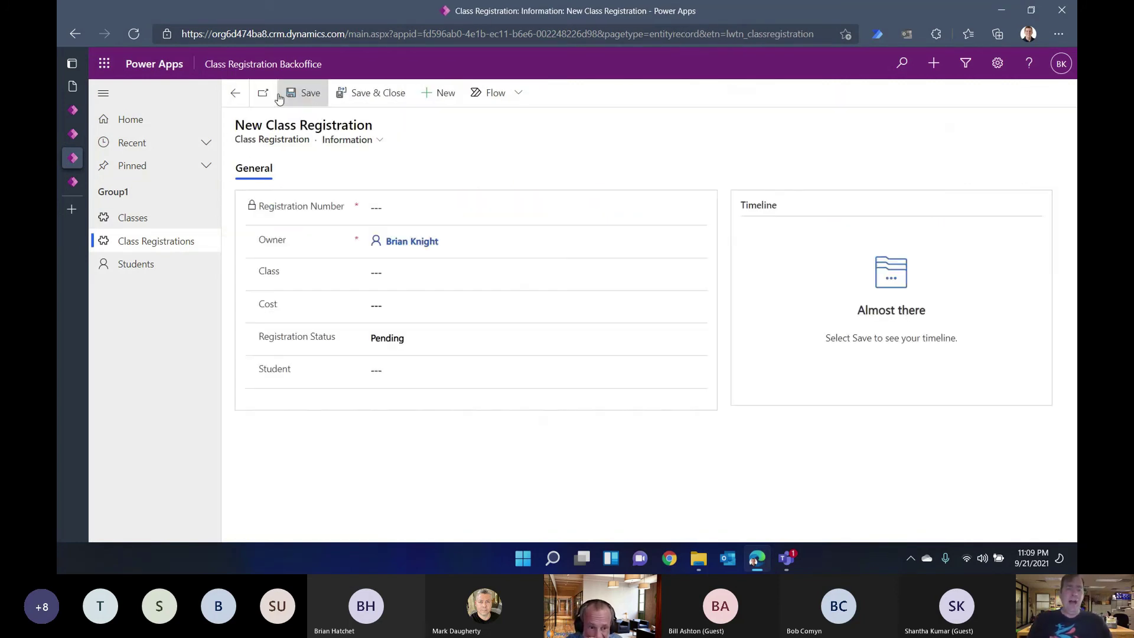
left_click(403, 272)
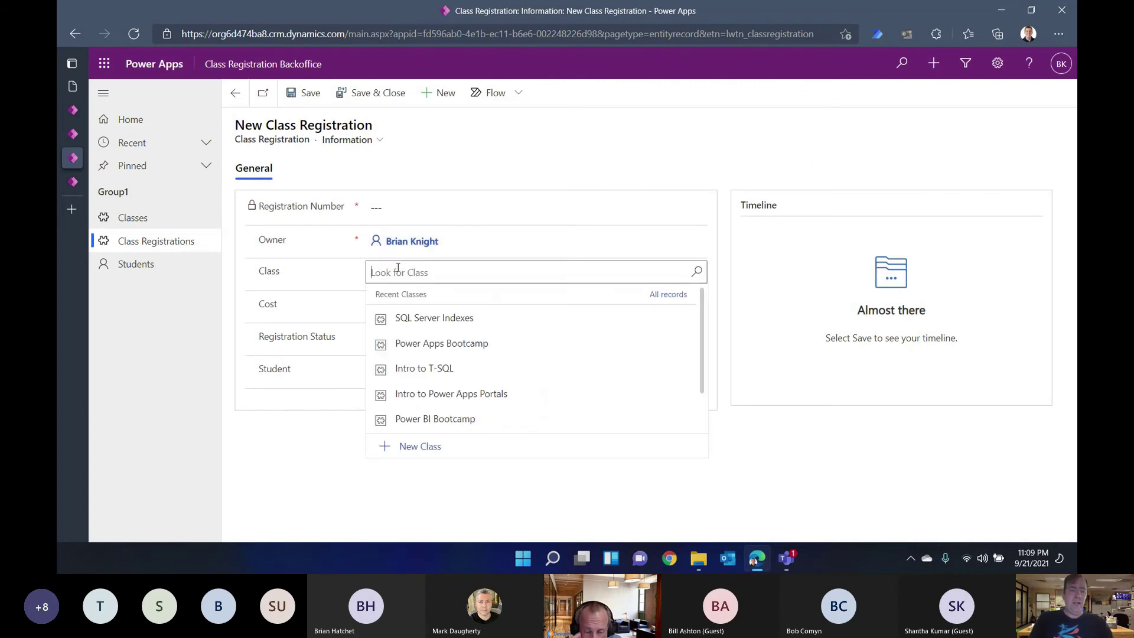
left_click(419, 319)
left_click(400, 307)
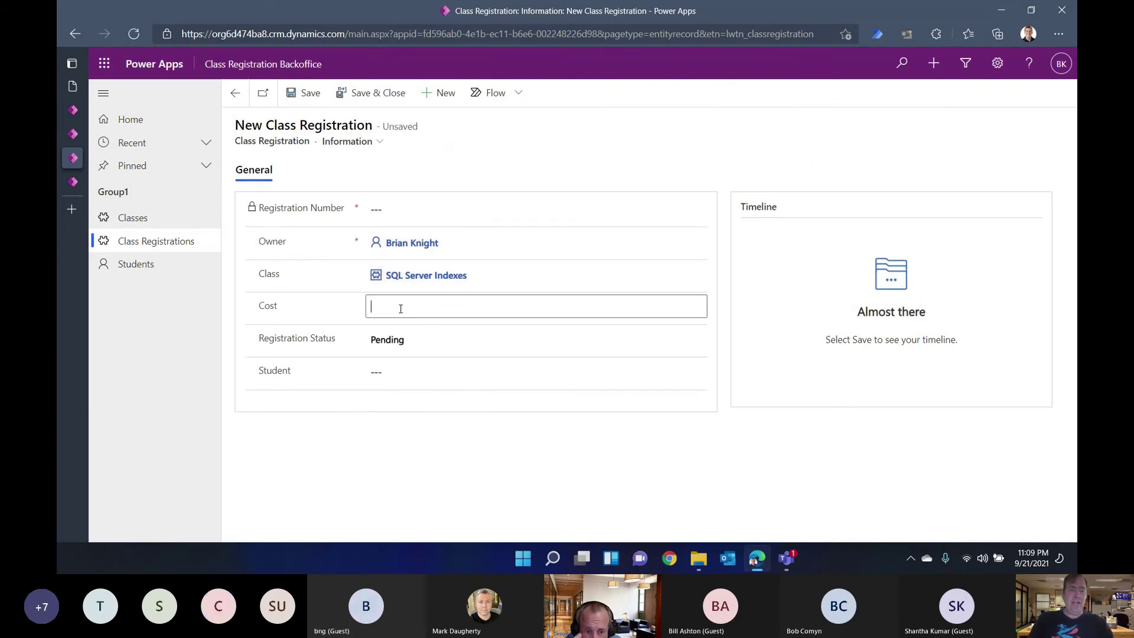
left_click(451, 372)
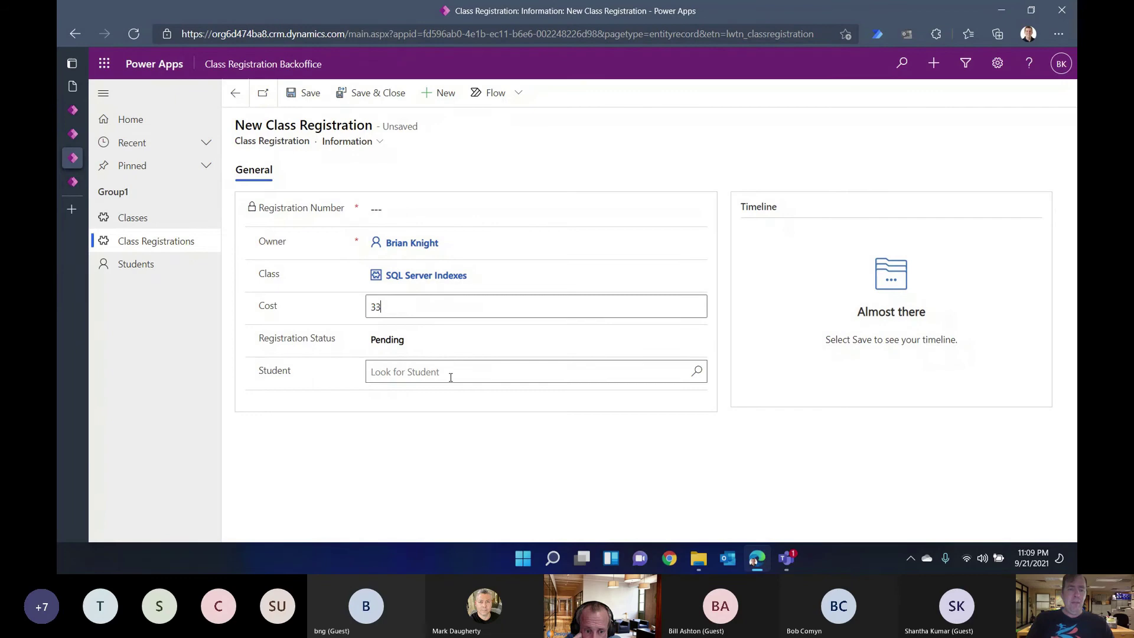
left_click(420, 443)
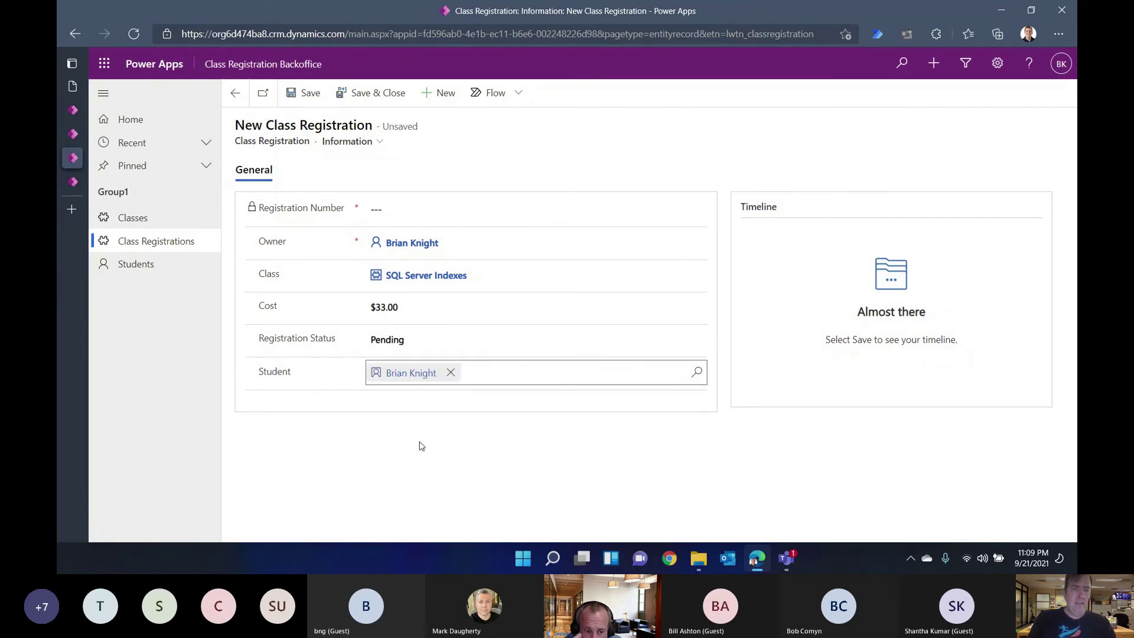
left_click(371, 94)
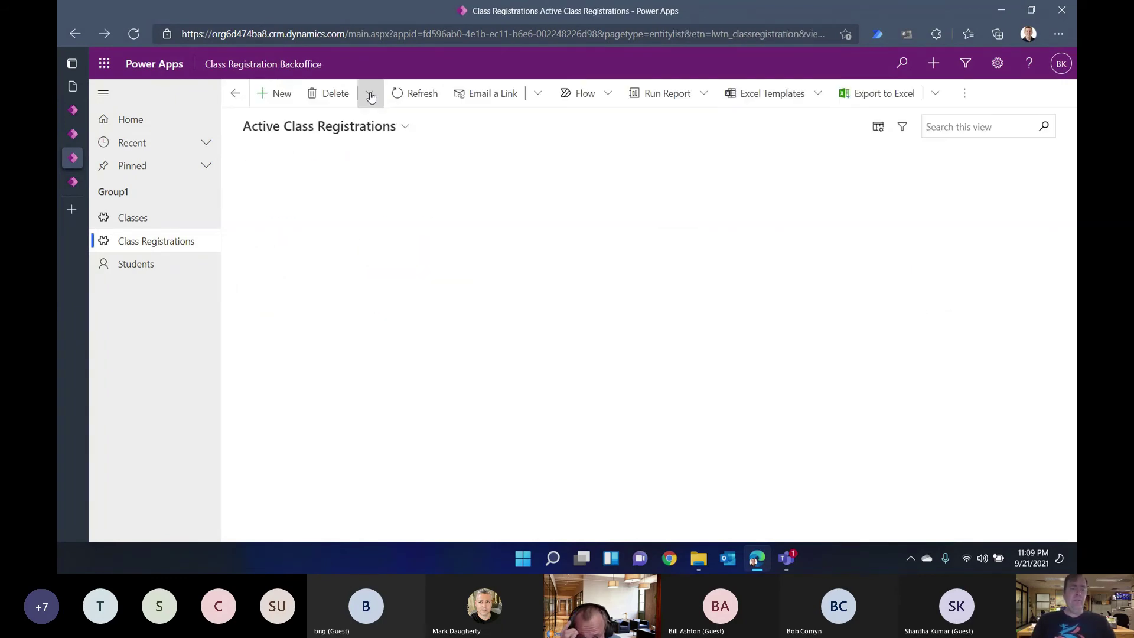
Step: Switch back through the browser tabs to the roster canvas app
key("alt+Tab")
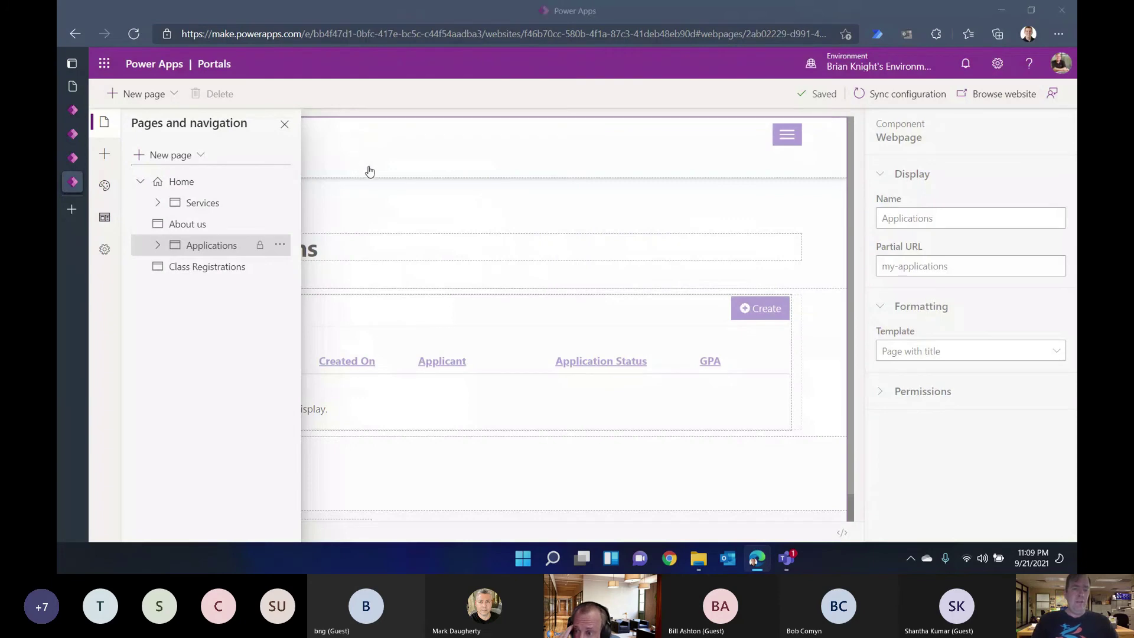
key("alt+Tab")
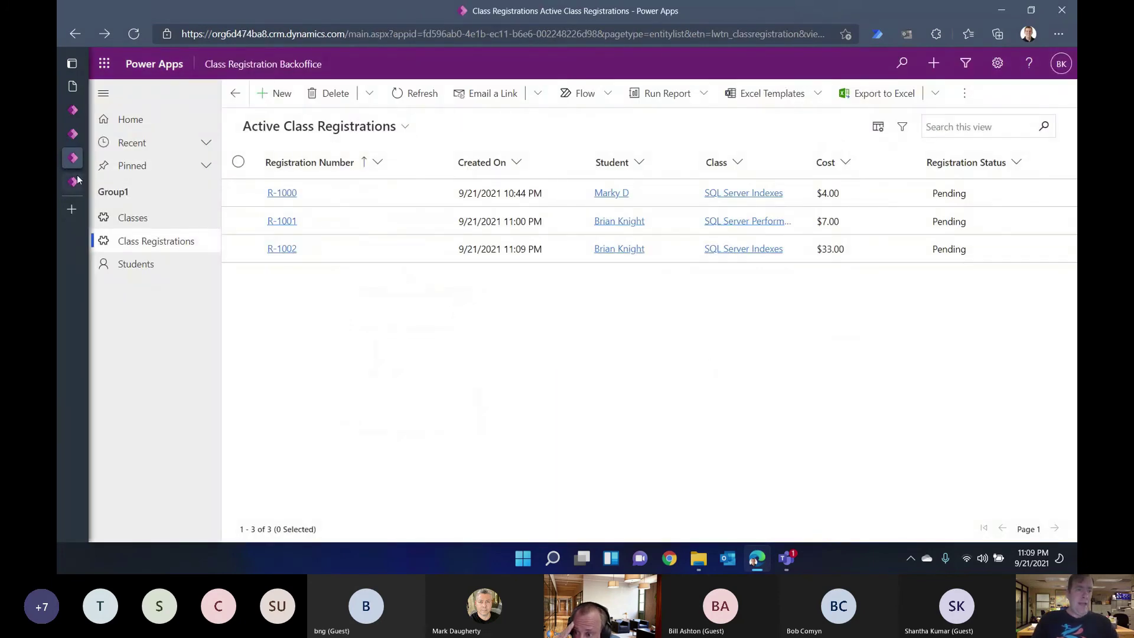
left_click(73, 182)
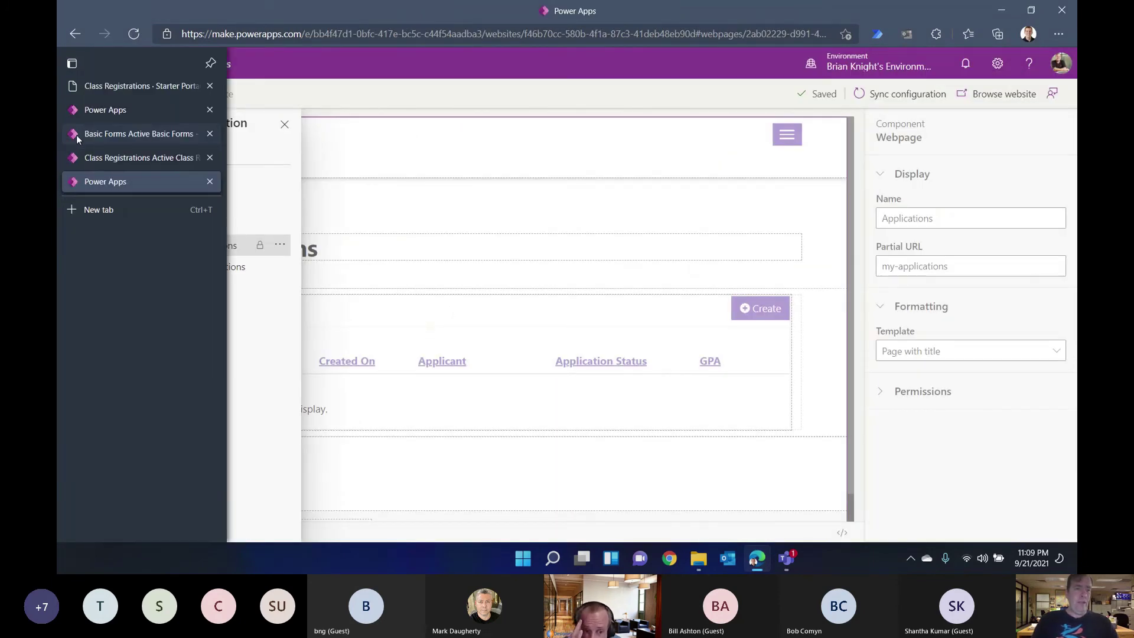
left_click(76, 135)
left_click(75, 111)
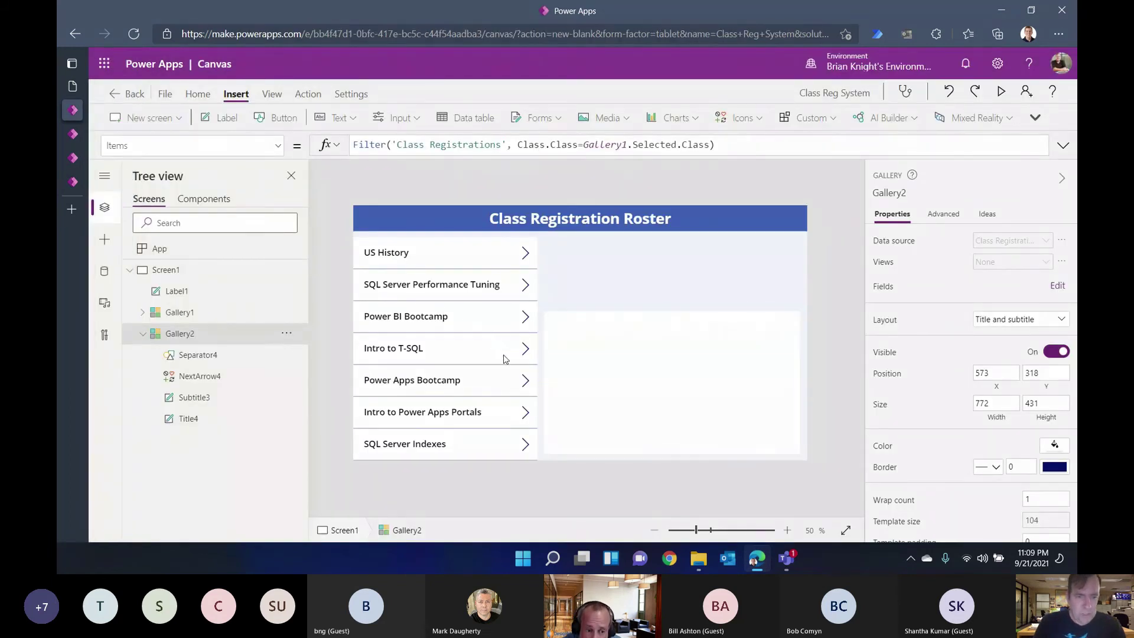
Step: Show the SQL Server Indexes registrations in the roster, then reload the portal's Class Registrations page
left_click(524, 449)
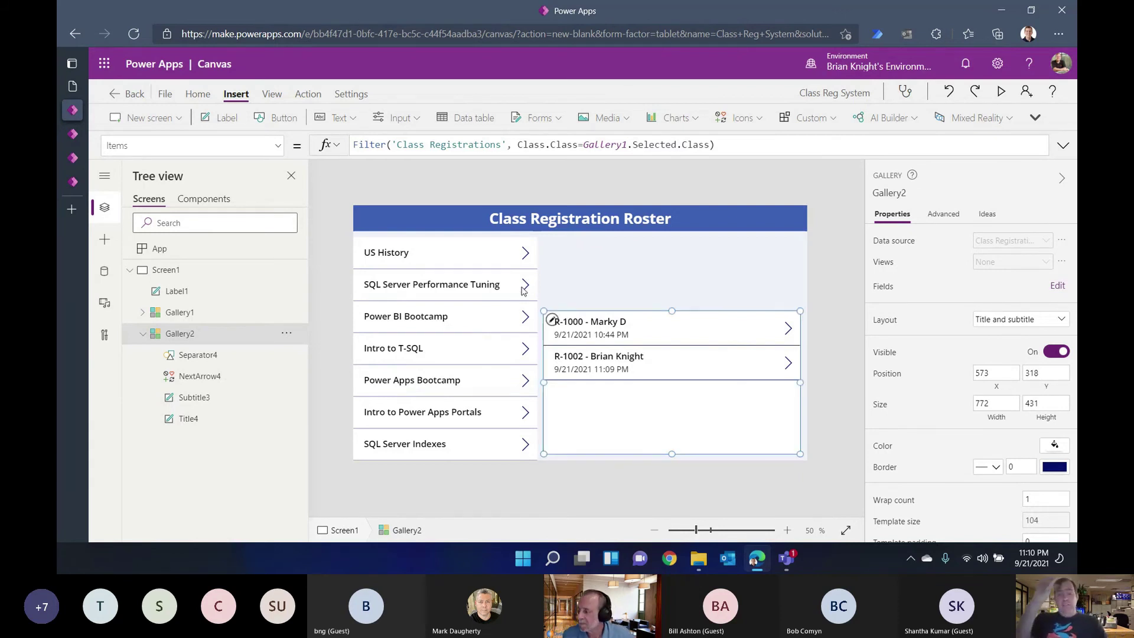
left_click(89, 86)
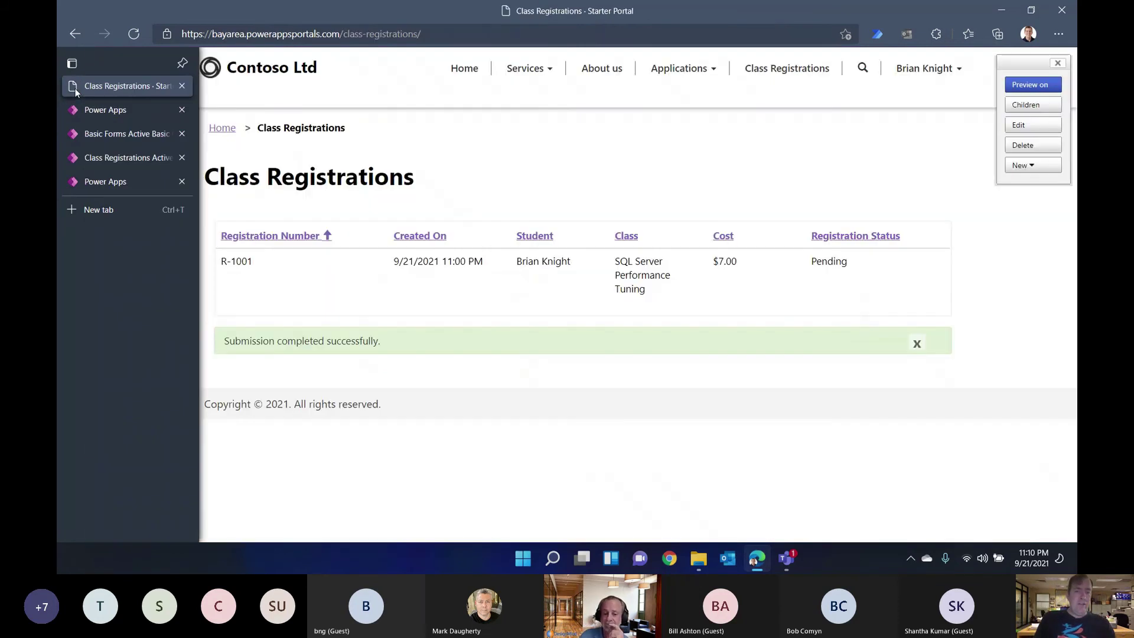
left_click(133, 33)
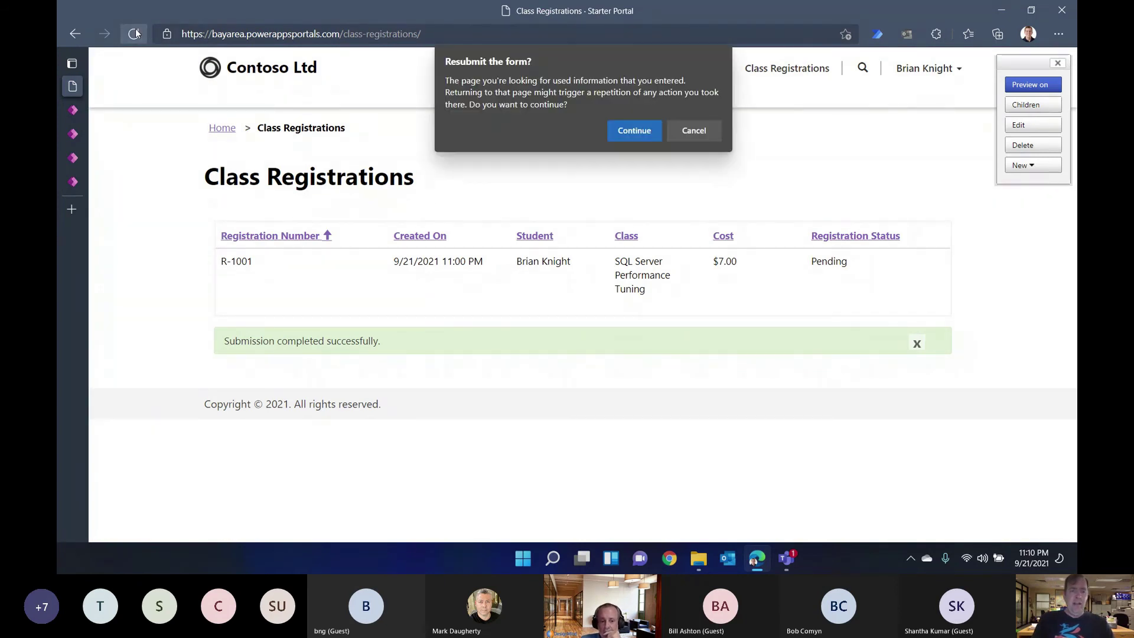
Step: Dismiss the resubmit prompt and reload Class Registrations to show R-1002 for SQL Server Indexes at $33.00
left_click(695, 131)
left_click(791, 70)
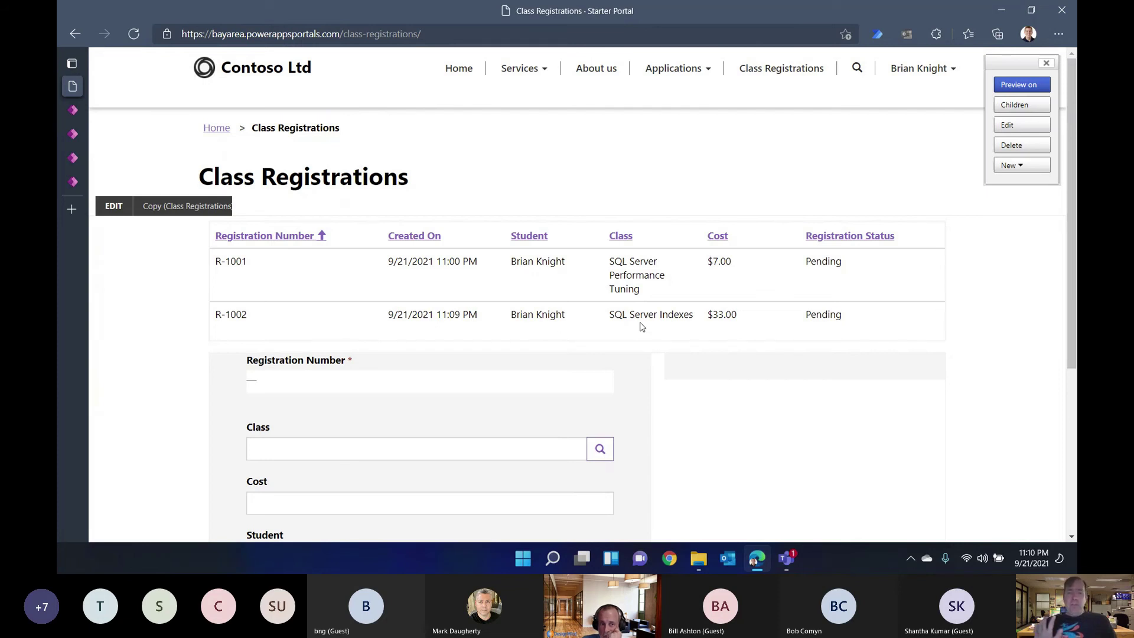
Step: Bring the Teams meeting window forward and maximize it
key("alt+Tab")
key("alt+Tab")
key("alt+Tab")
key("alt+Tab")
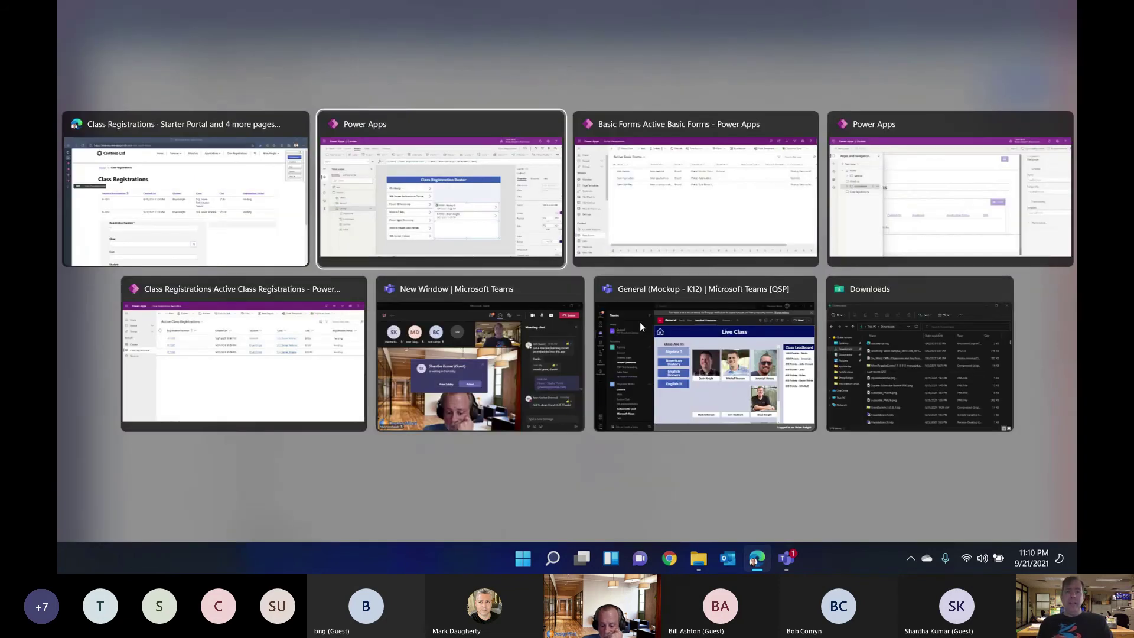
key("alt+Tab")
key("alt+Tab")
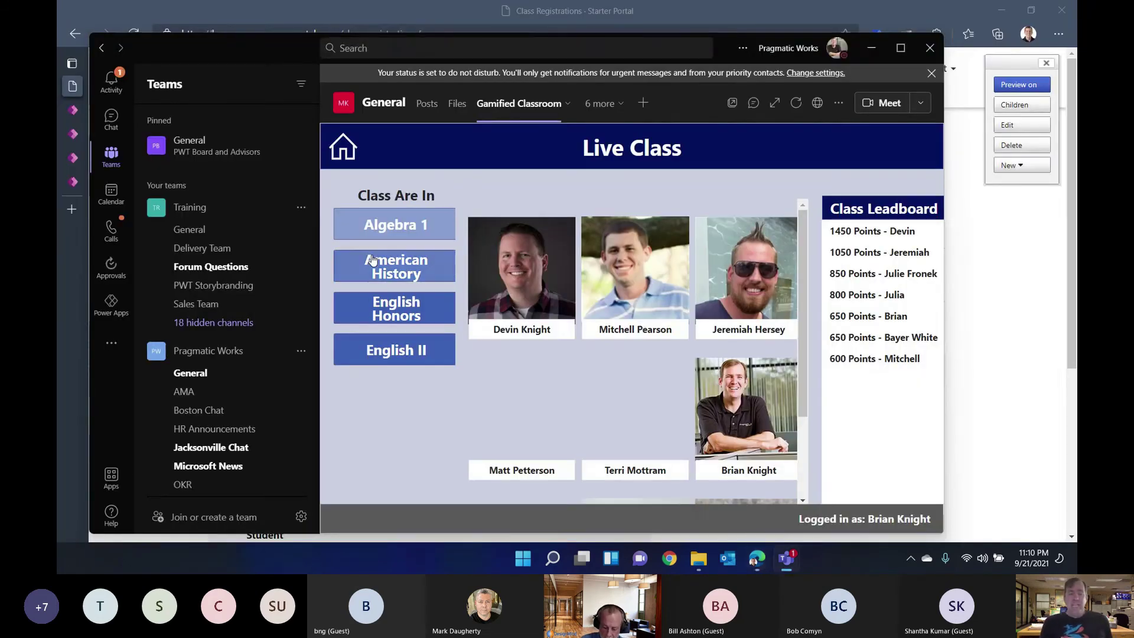
left_click(903, 52)
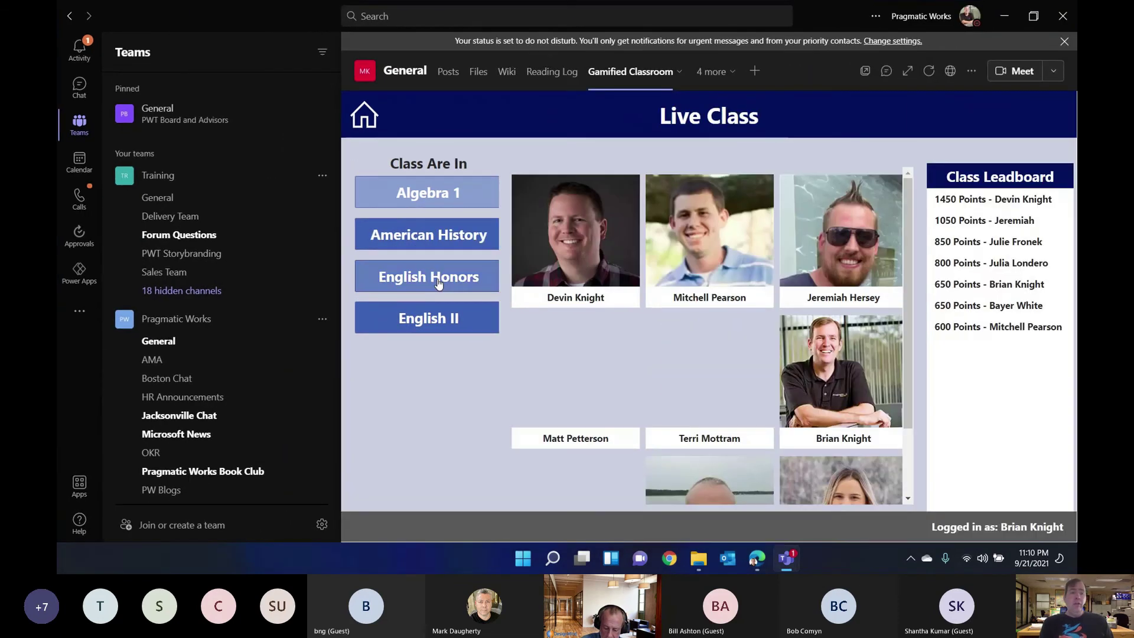
Step: Open the Power Apps app from Teams' added apps, searching 'power'
left_click(78, 313)
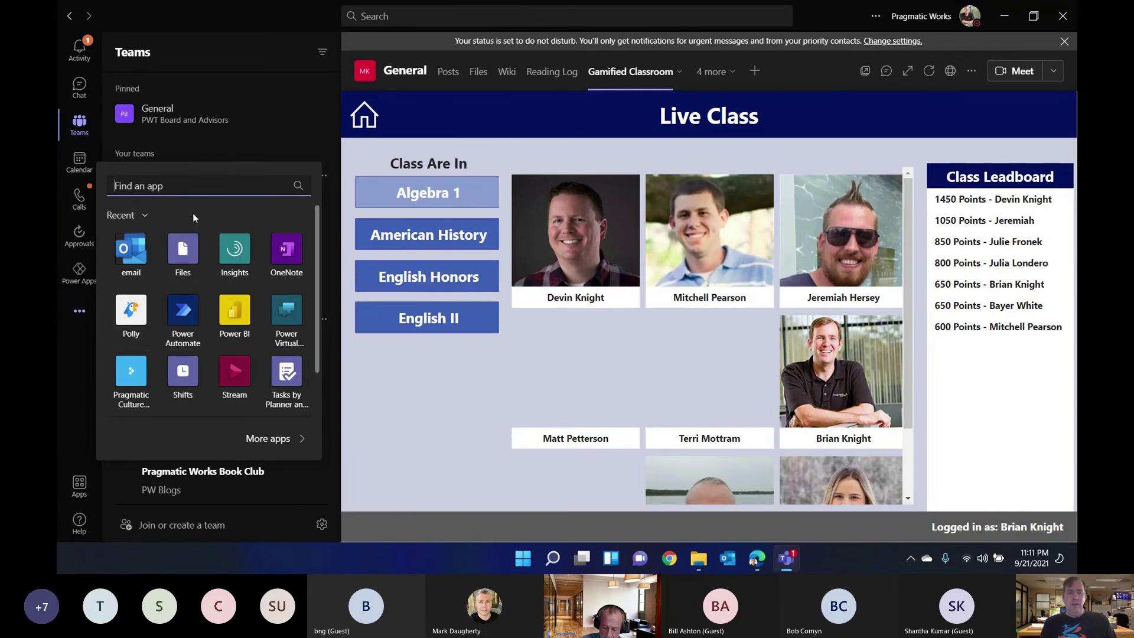
type("power")
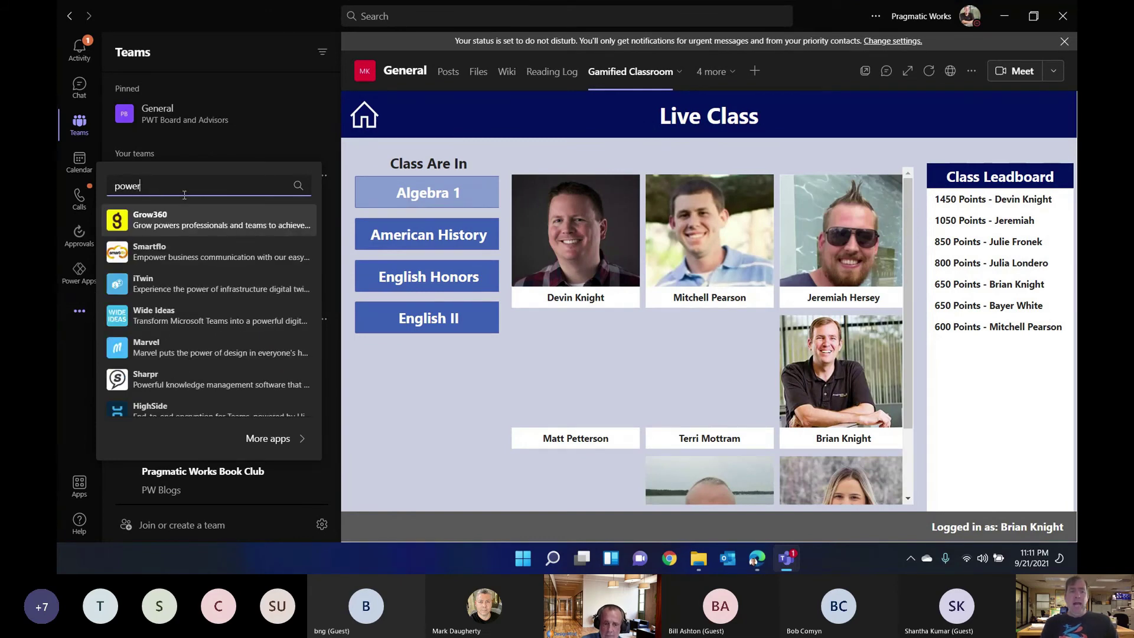
left_click(81, 277)
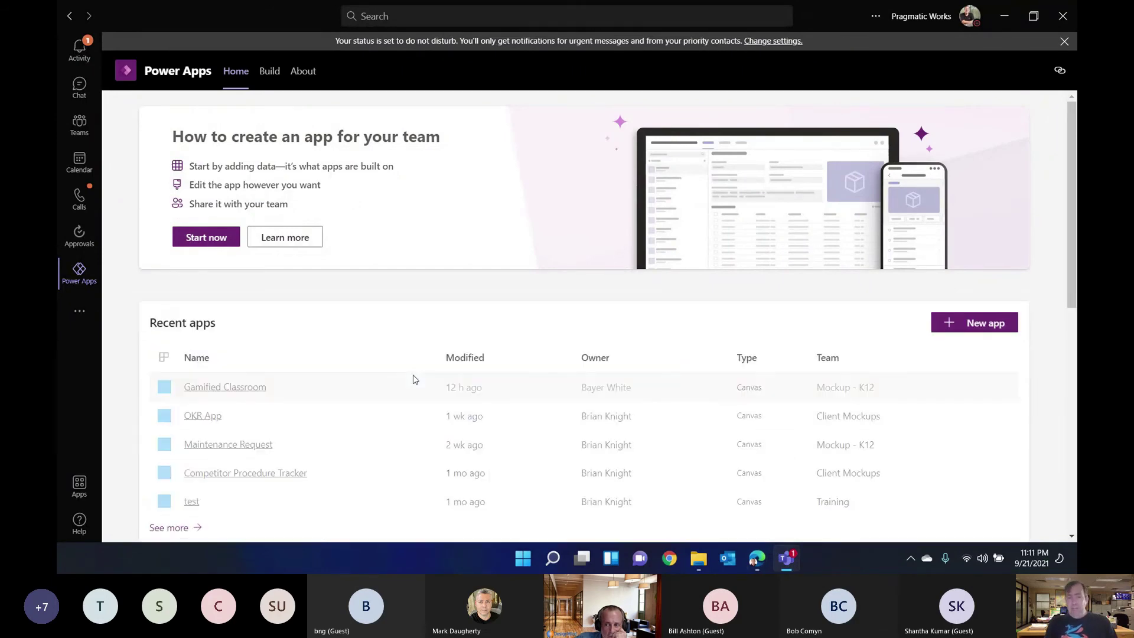
Step: Browse Power Apps in Teams and its Build view, then minimise Teams to reveal the portal page
scroll(364, 339, "down", 1)
scroll(364, 339, "down", 5)
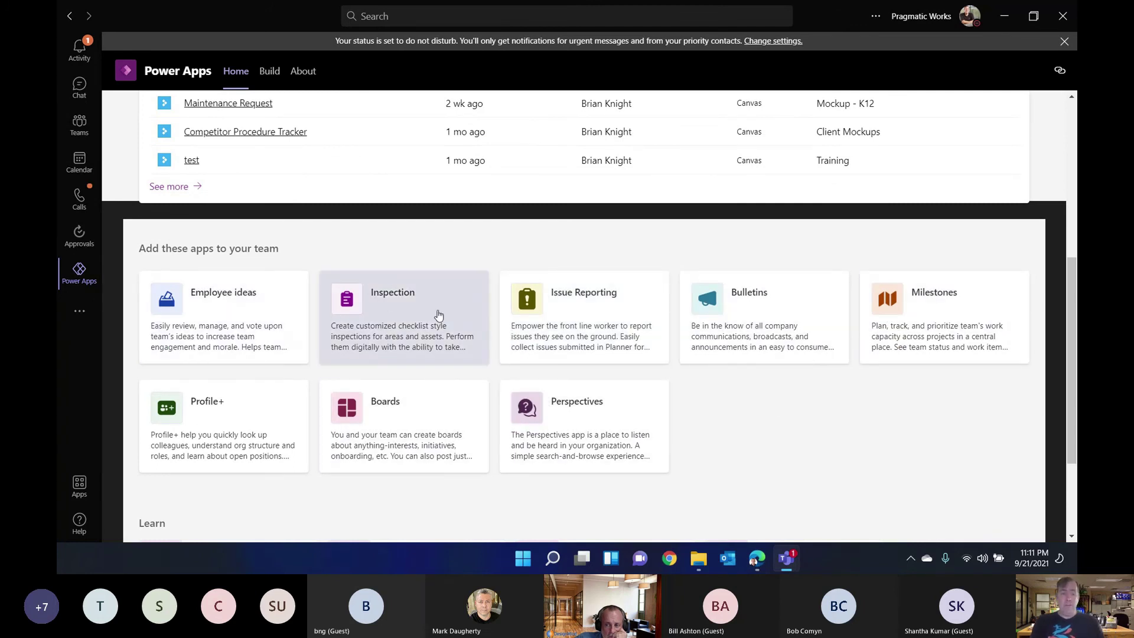
scroll(465, 381, "down", 3)
scroll(465, 384, "up", 3)
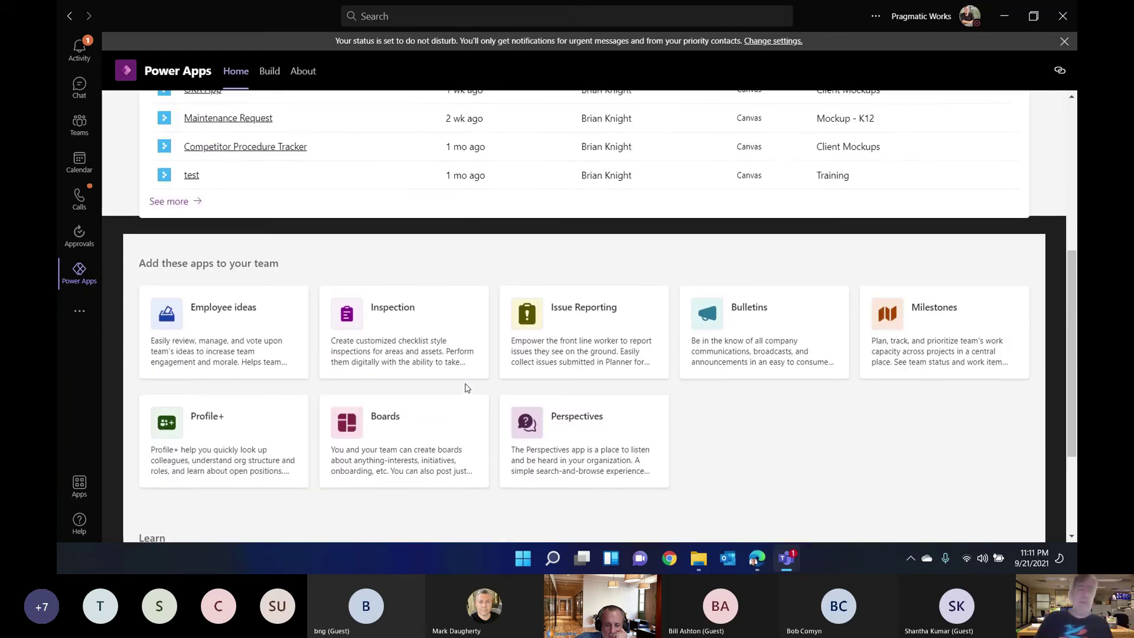
scroll(467, 387, "up", 5)
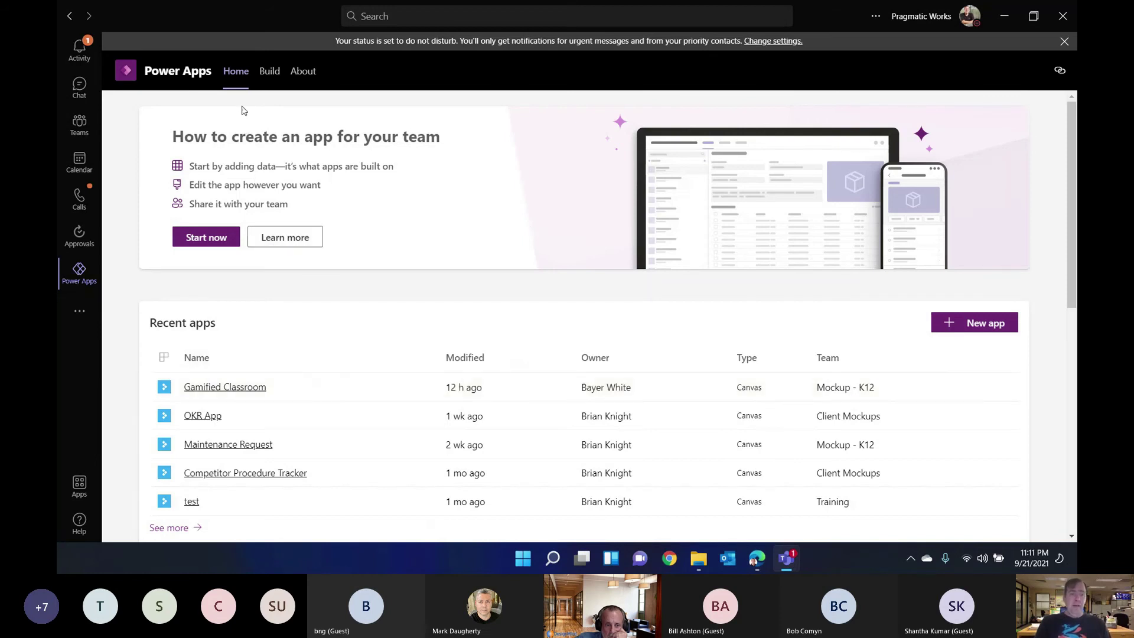
left_click(270, 72)
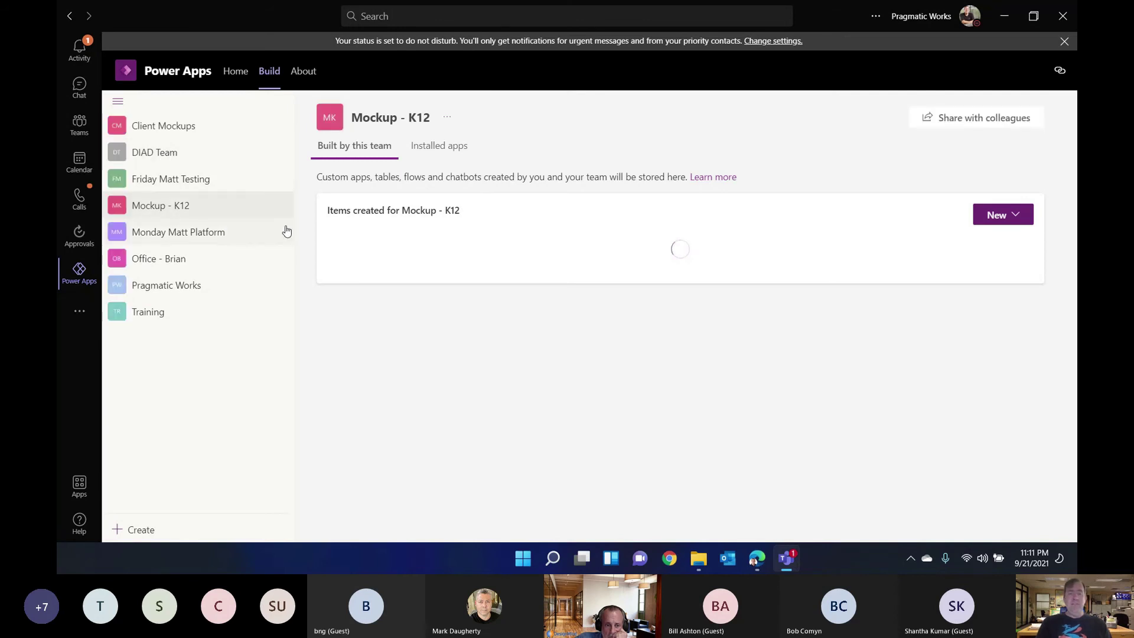
left_click(1009, 19)
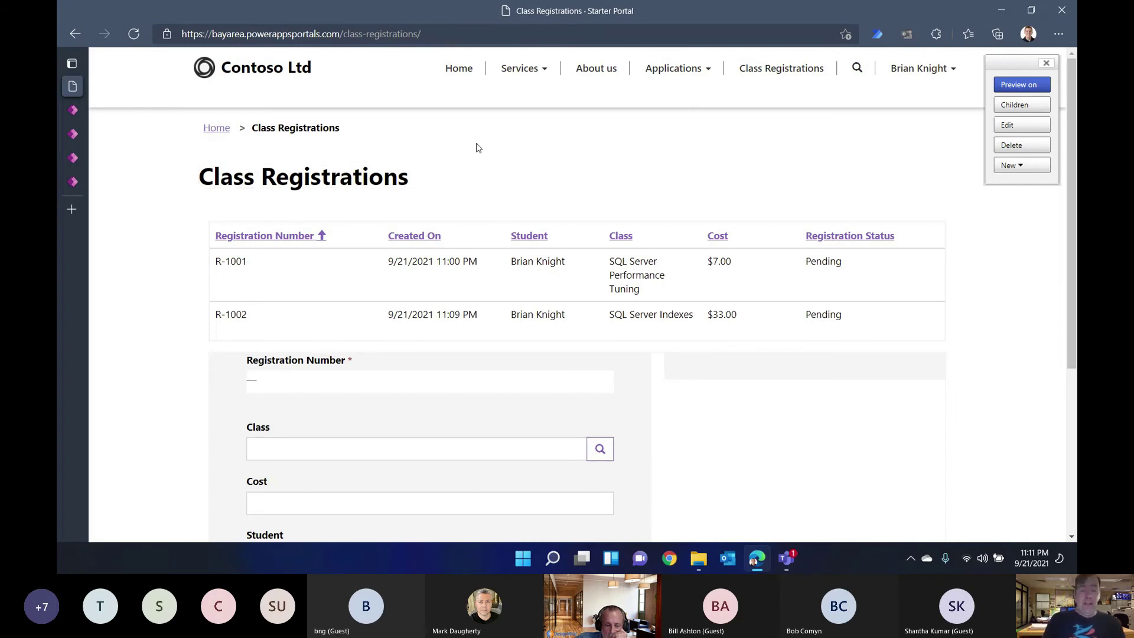
Step: Cycle through the open browser tabs and return to the Class Reg System canvas editor
left_click(72, 112)
left_click(67, 139)
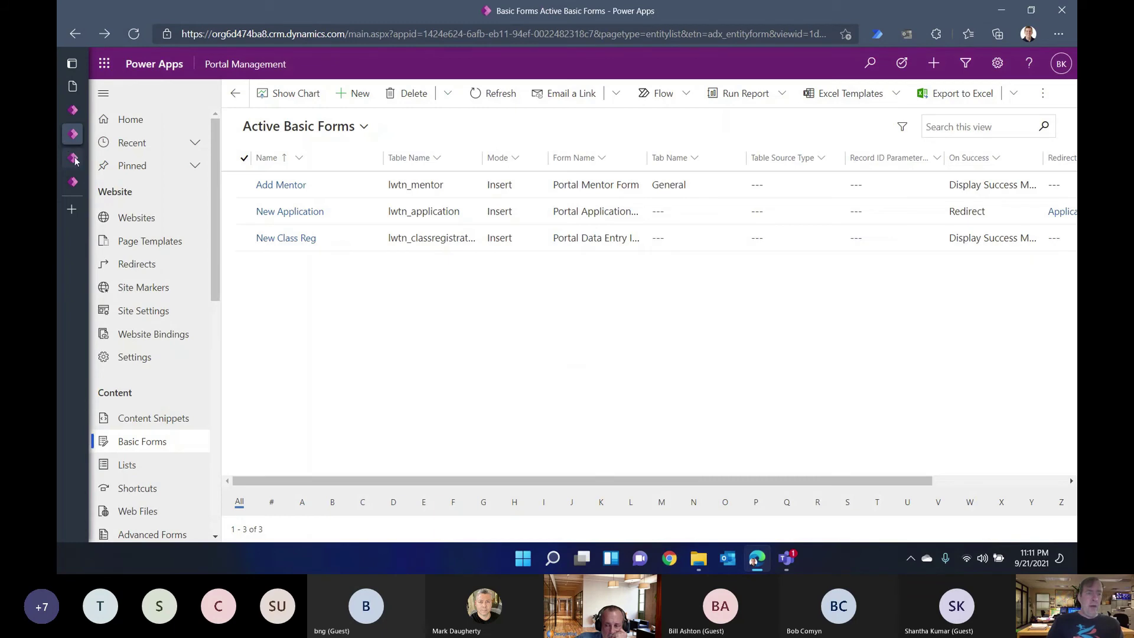
left_click(74, 159)
left_click(73, 183)
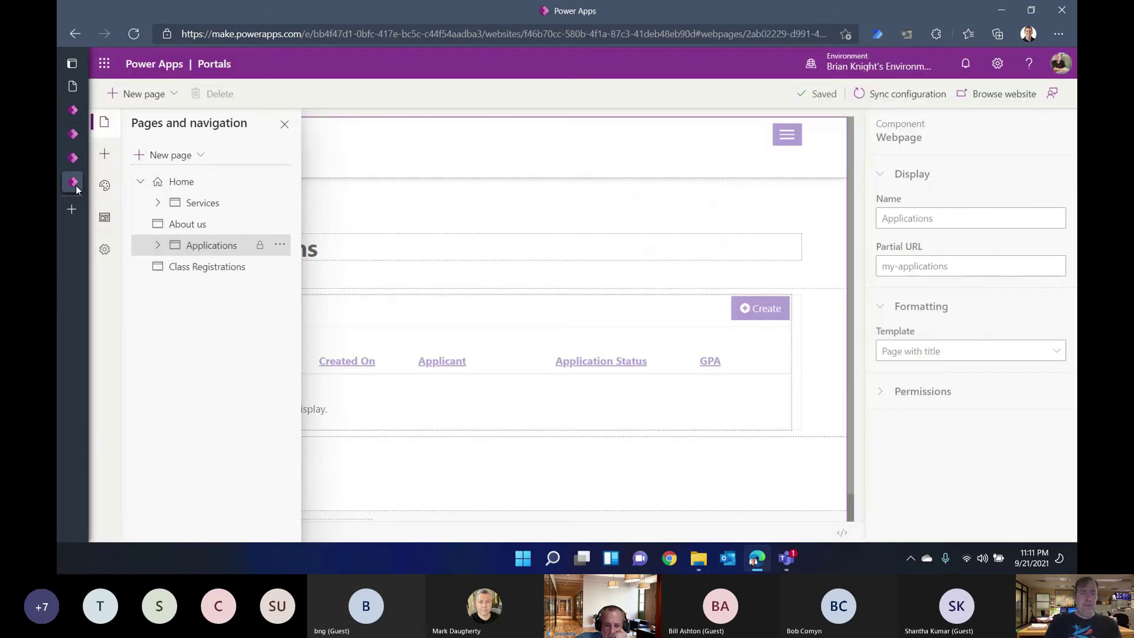
mouse_move(76, 95)
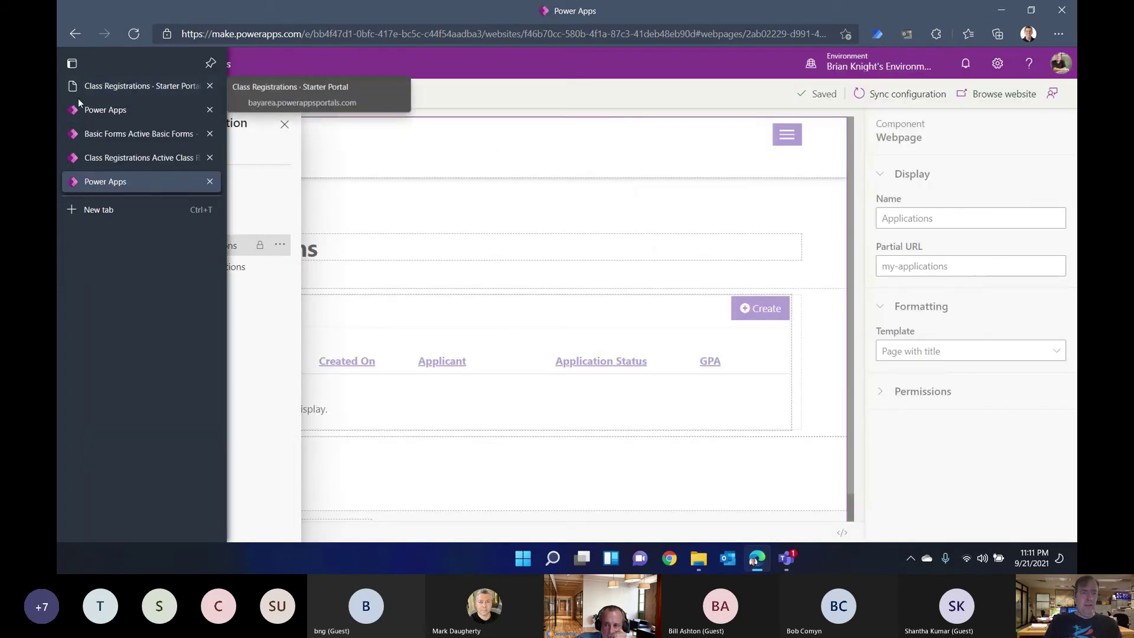
left_click(83, 112)
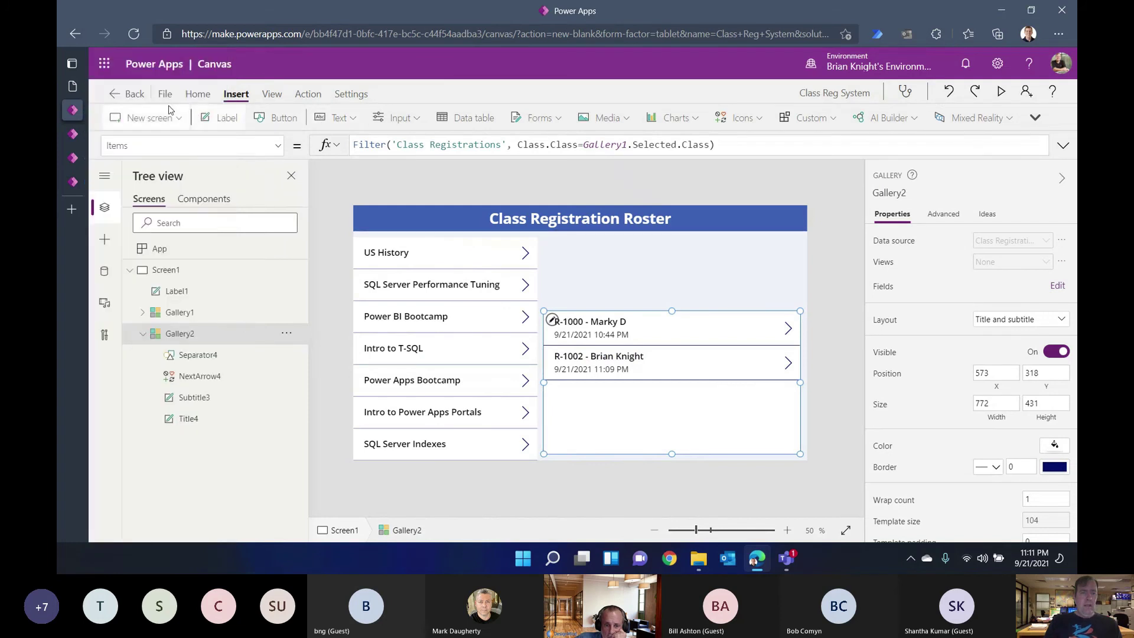
Step: Save the Class Reg System app to the cloud and return to the portal studio
left_click(164, 95)
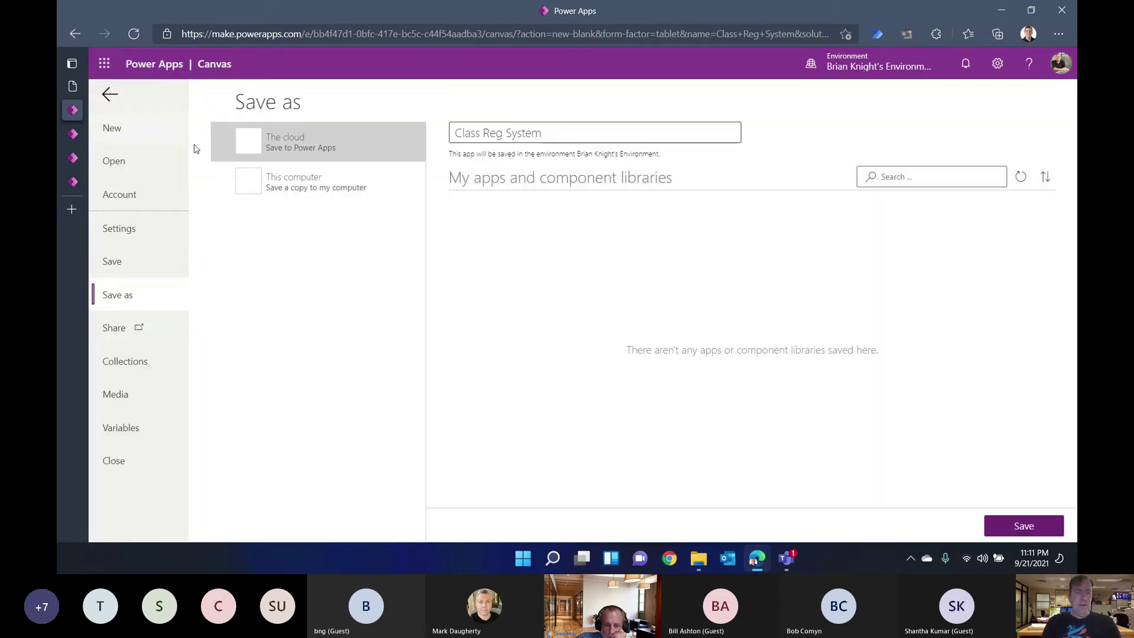
left_click(1025, 526)
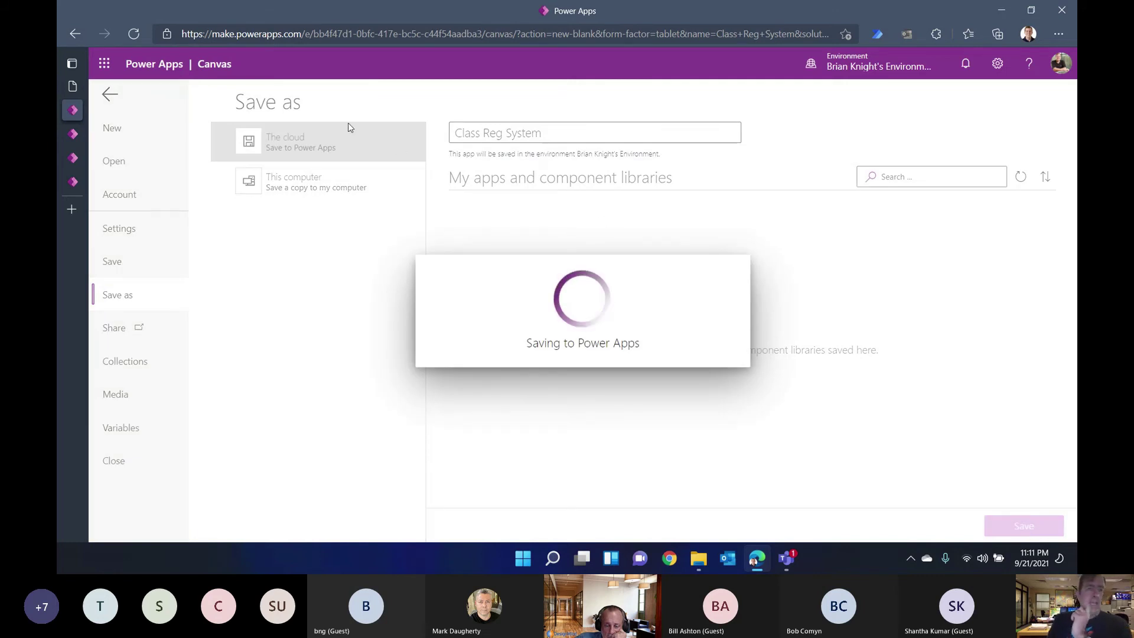
left_click(80, 183)
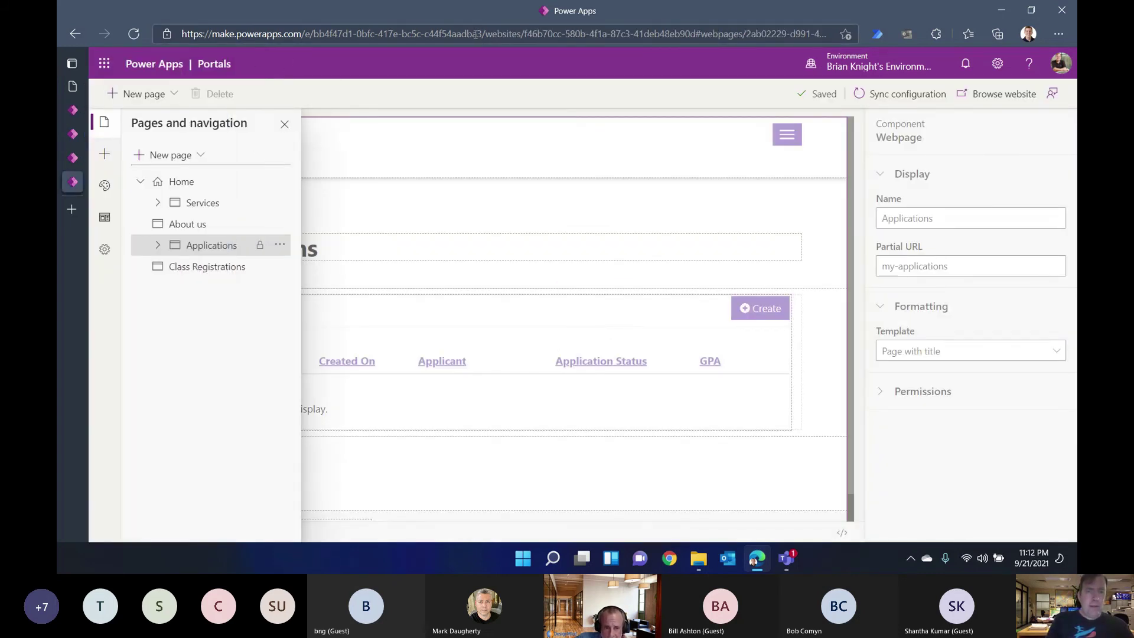
Step: Trim the address back to the environment id to leave the portal studio
left_click_drag(483, 34, 786, 34)
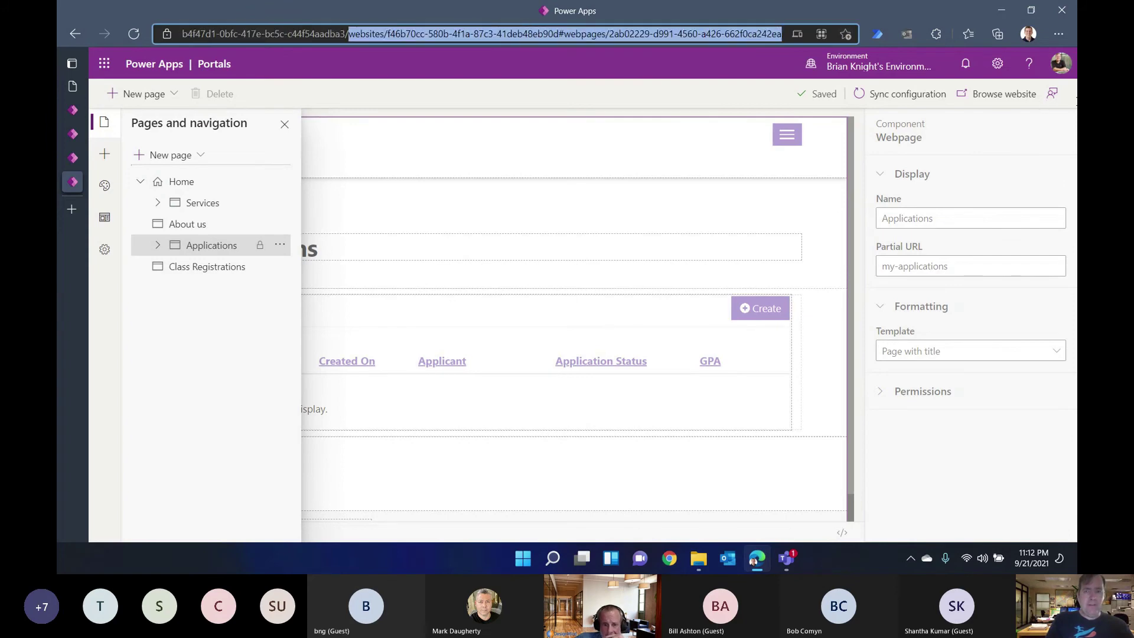
key("BackSpace")
key("Return")
key("Return")
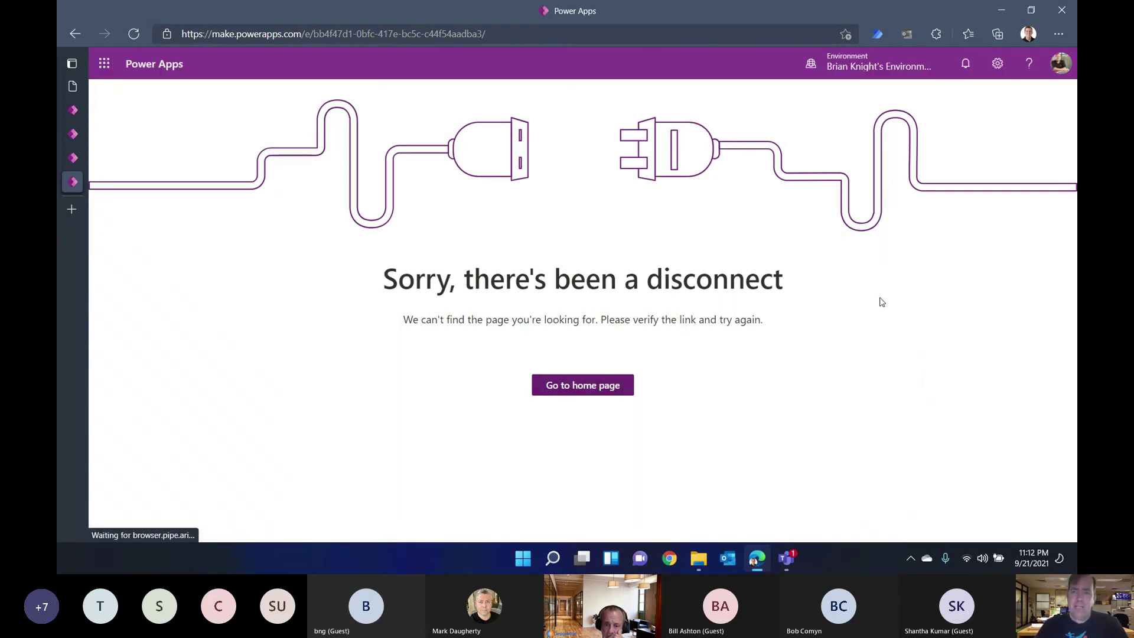
Step: Go to the Power Apps home page and switch to the personal developer environment
left_click(585, 389)
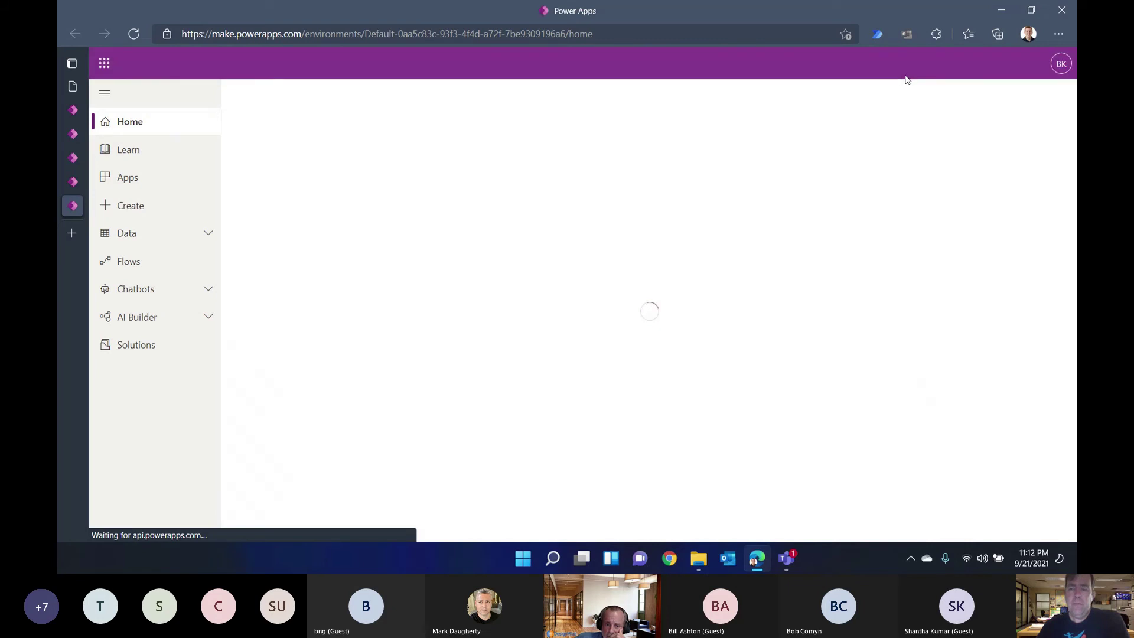
left_click(909, 70)
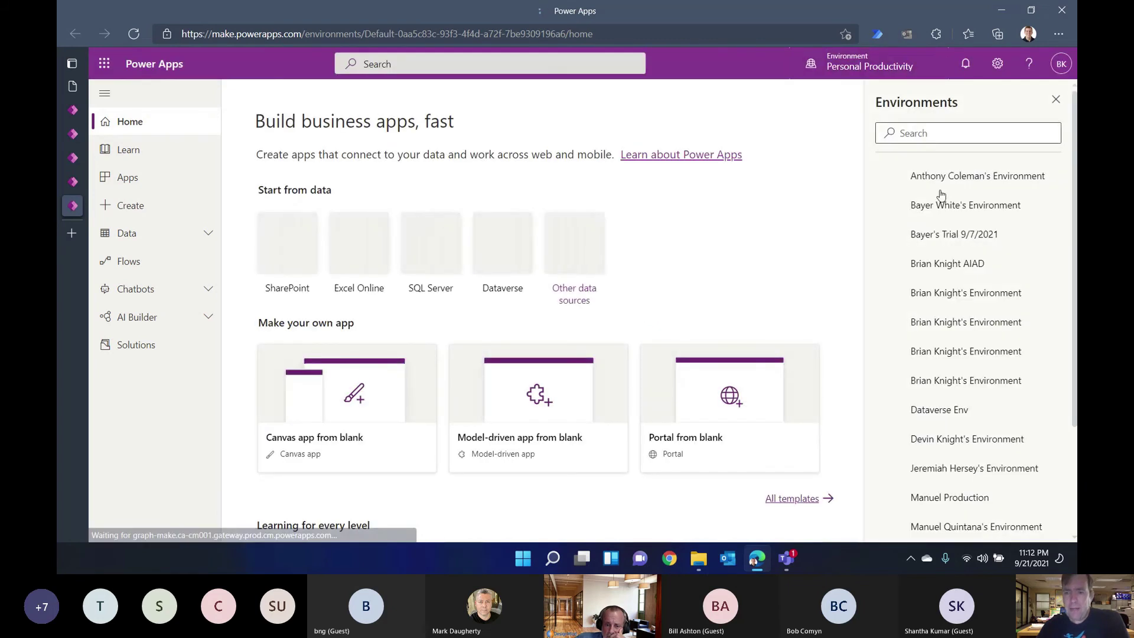
left_click(952, 355)
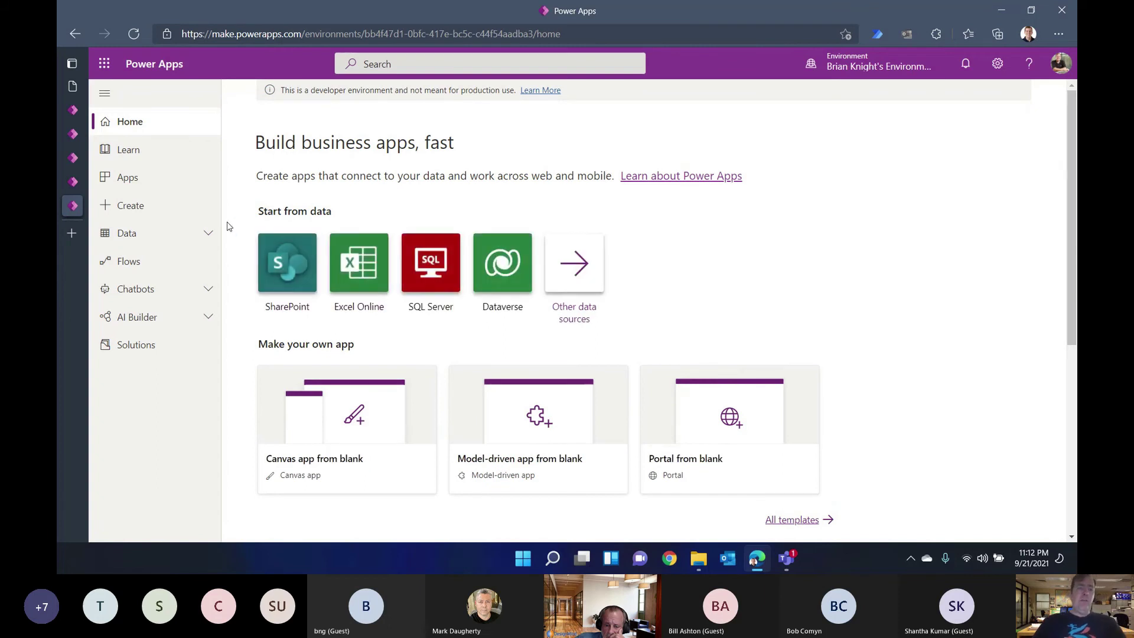
Step: On the Dataflows page, start a blank dataflow named 'fd'
left_click(209, 232)
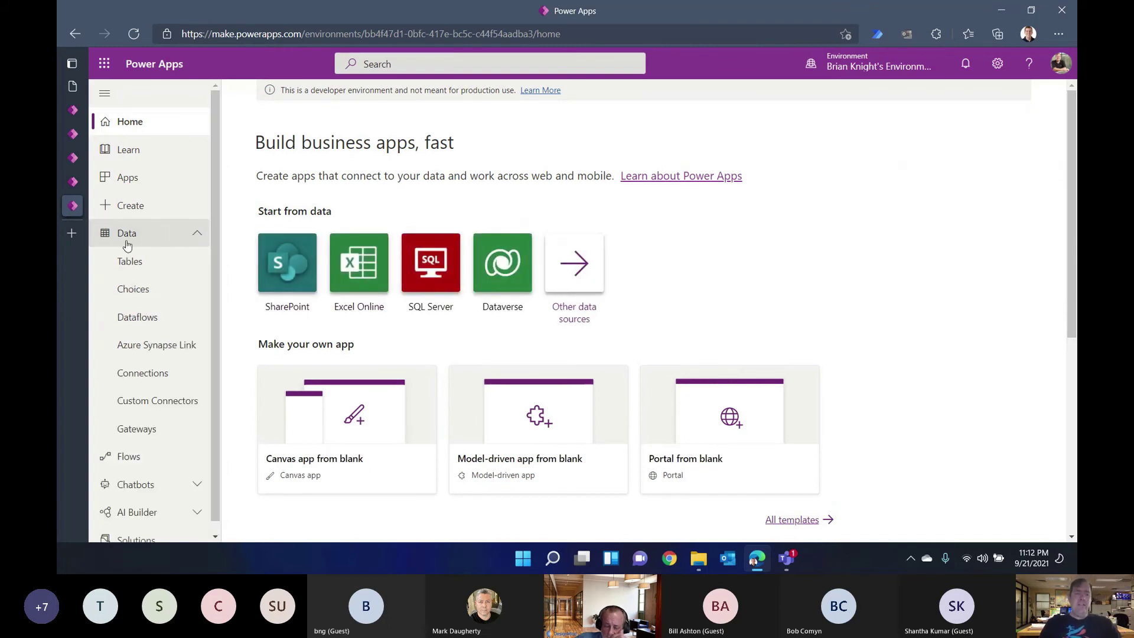
left_click(172, 325)
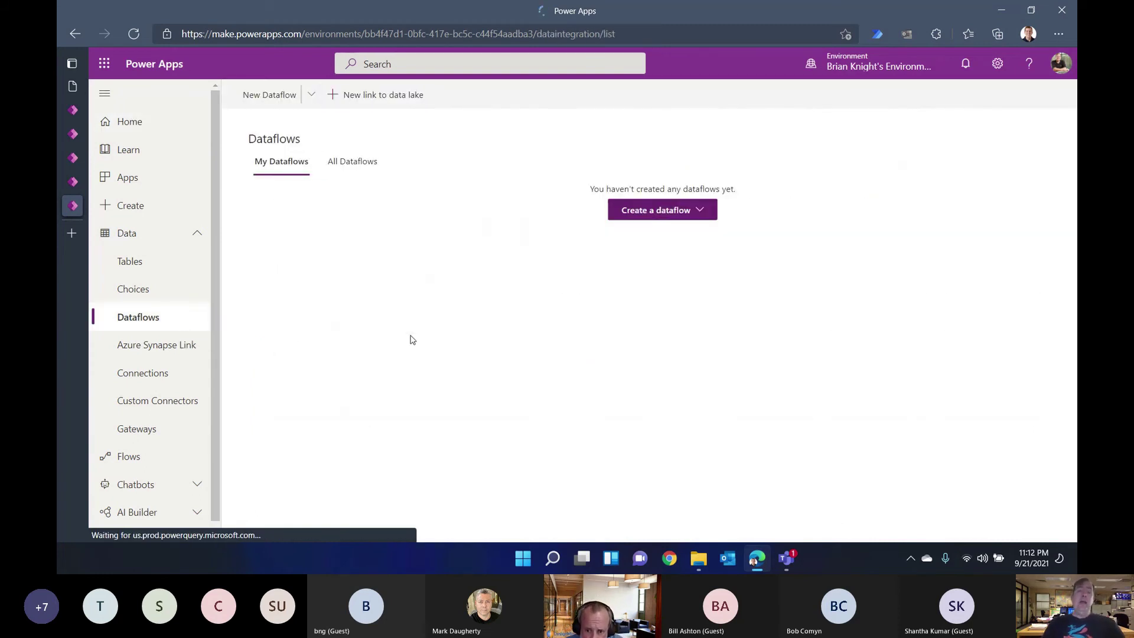
left_click(697, 214)
left_click(665, 230)
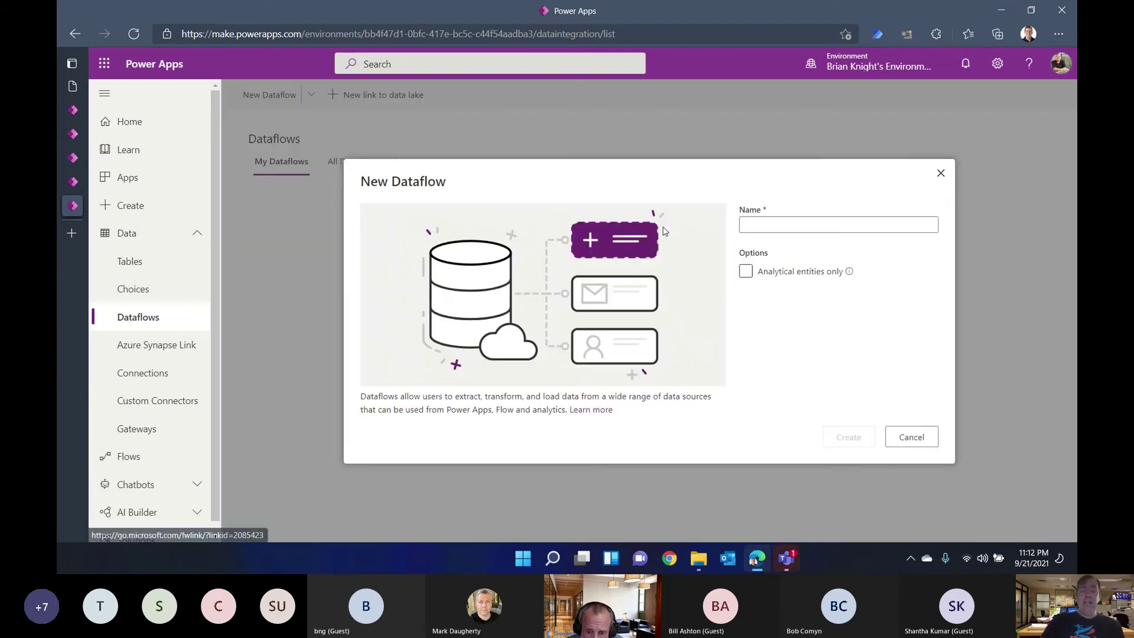
left_click(772, 229)
type("fd")
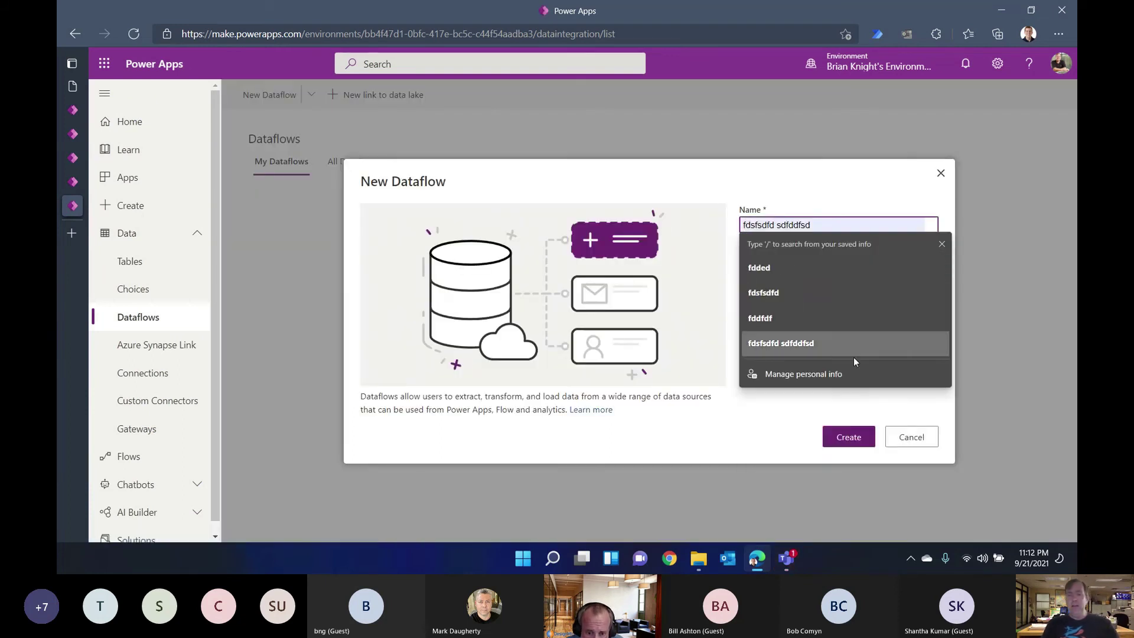
left_click(856, 438)
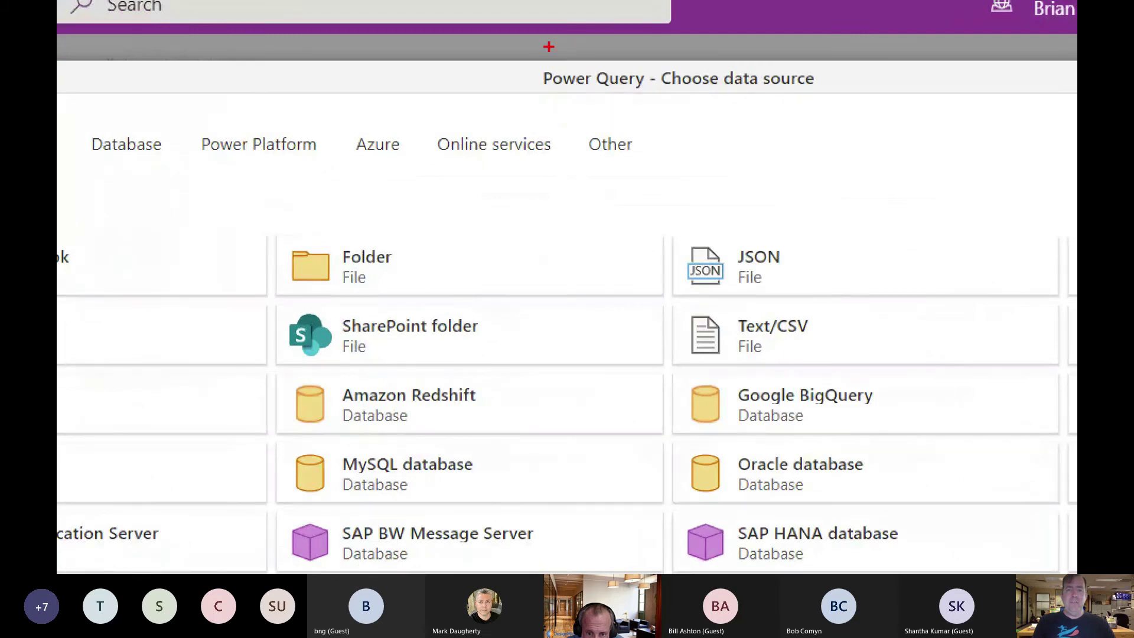
Step: Review the data source choices, close them without picking one, and open settings
left_click_drag(523, 57, 857, 179)
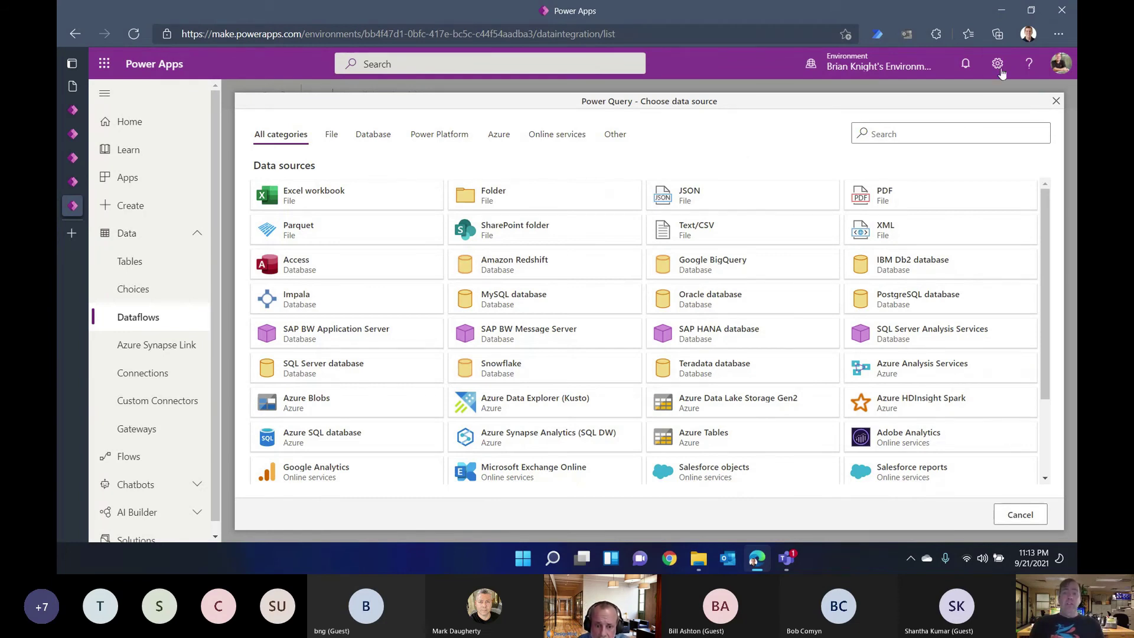
left_click(1056, 102)
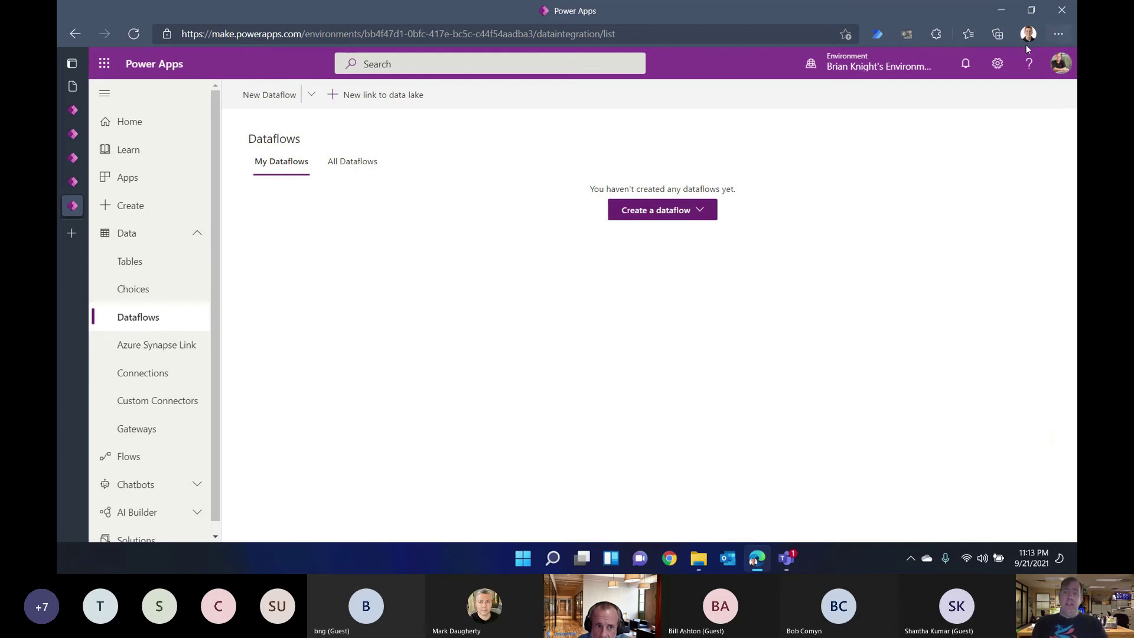
left_click(998, 63)
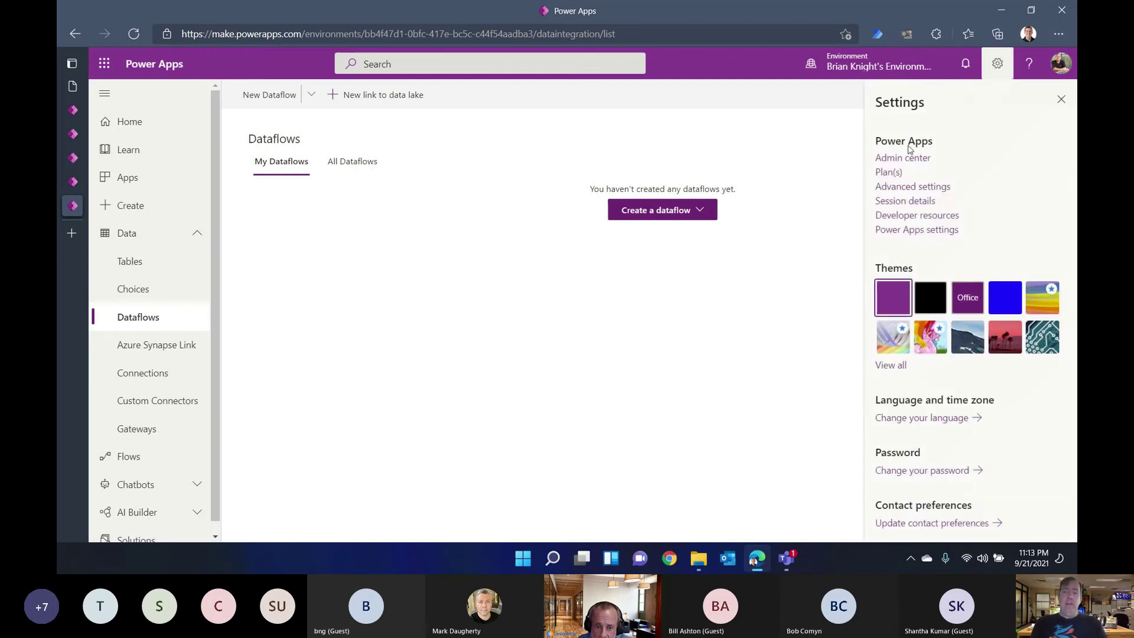
Step: Open the Power Platform admin center's storage Capacity page
left_click(894, 162)
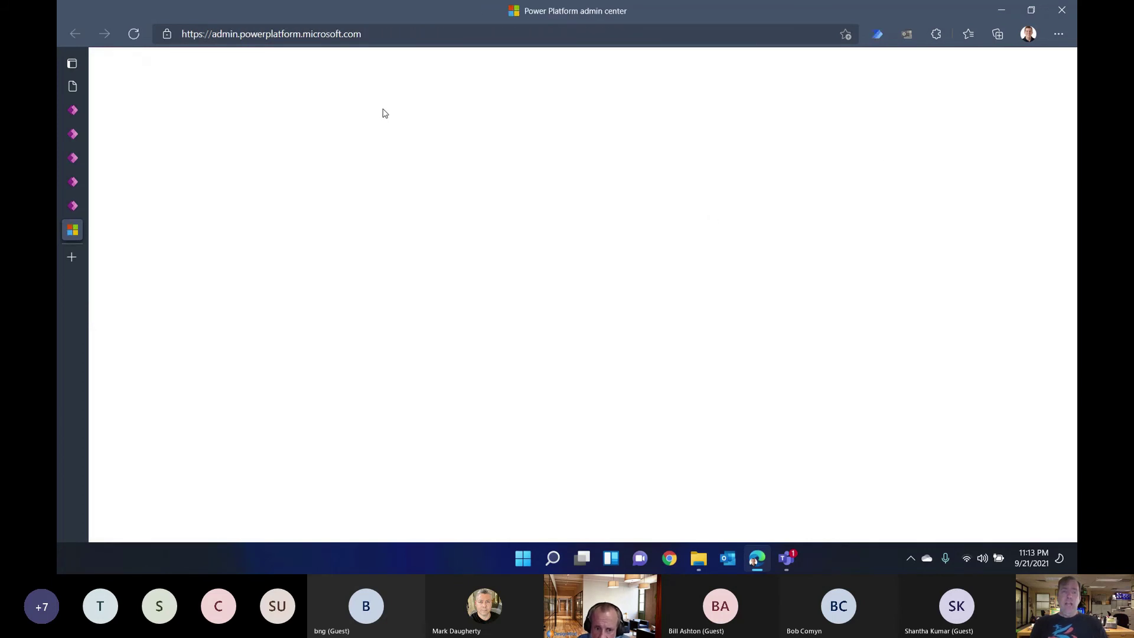
left_click(383, 35)
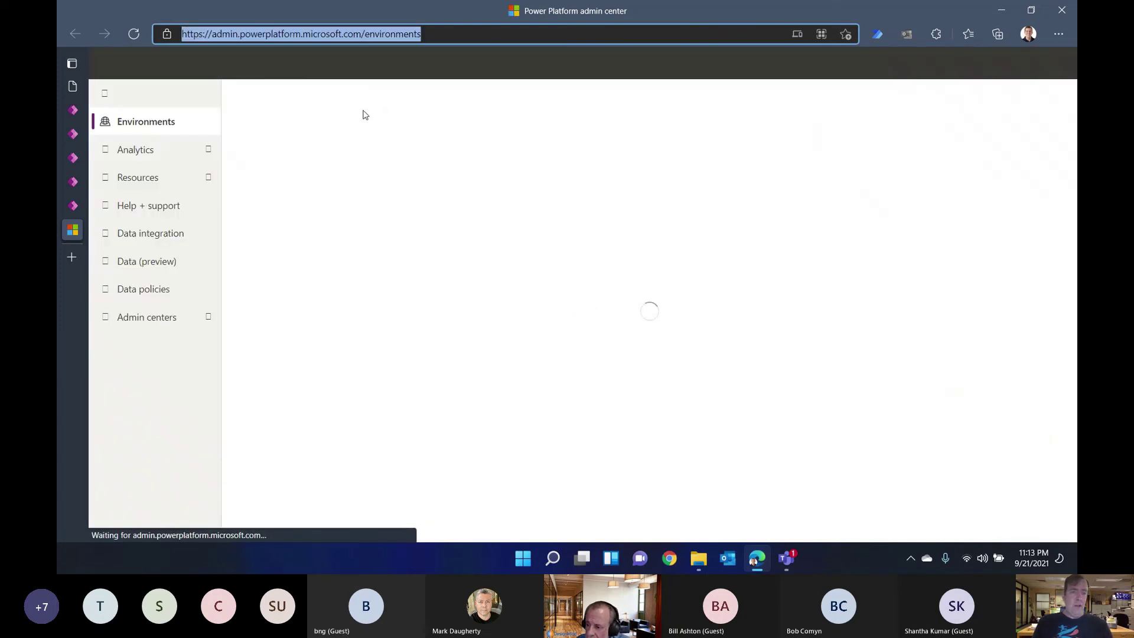
left_click(170, 178)
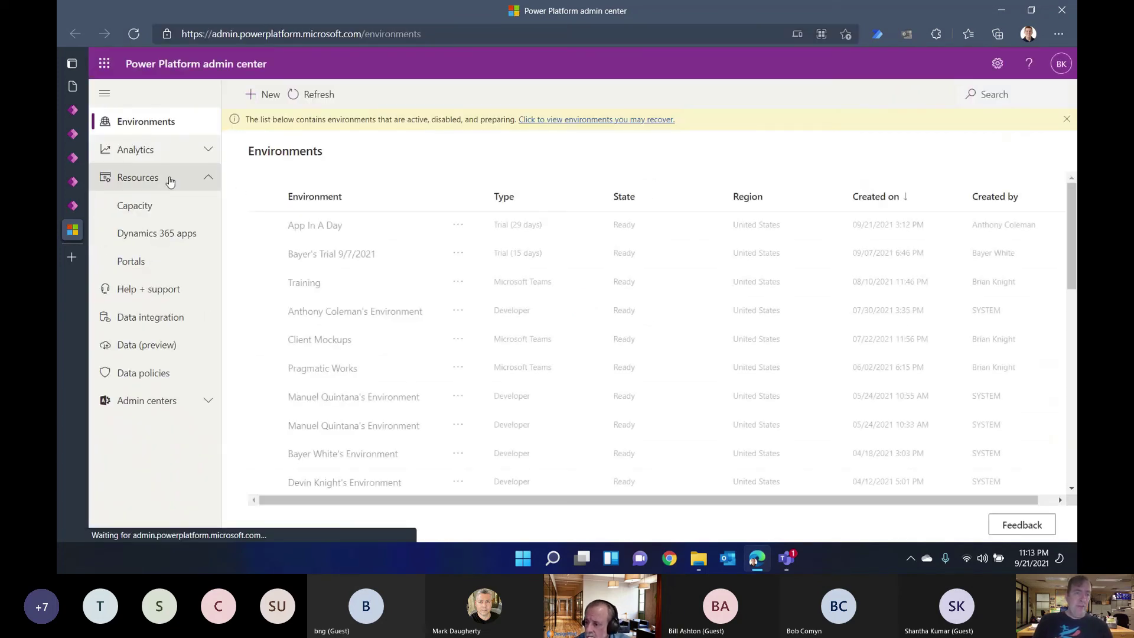
left_click(150, 206)
left_click(402, 36)
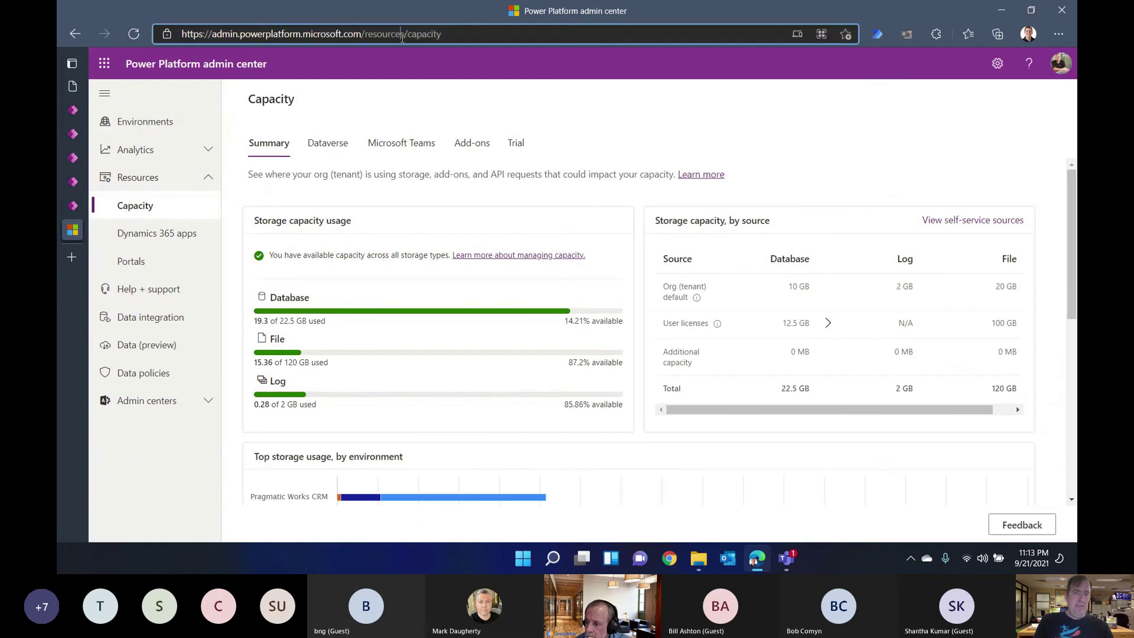
Step: Glance at the Teams meeting, then highlight the 10 GB default database capacity
key("alt+Tab")
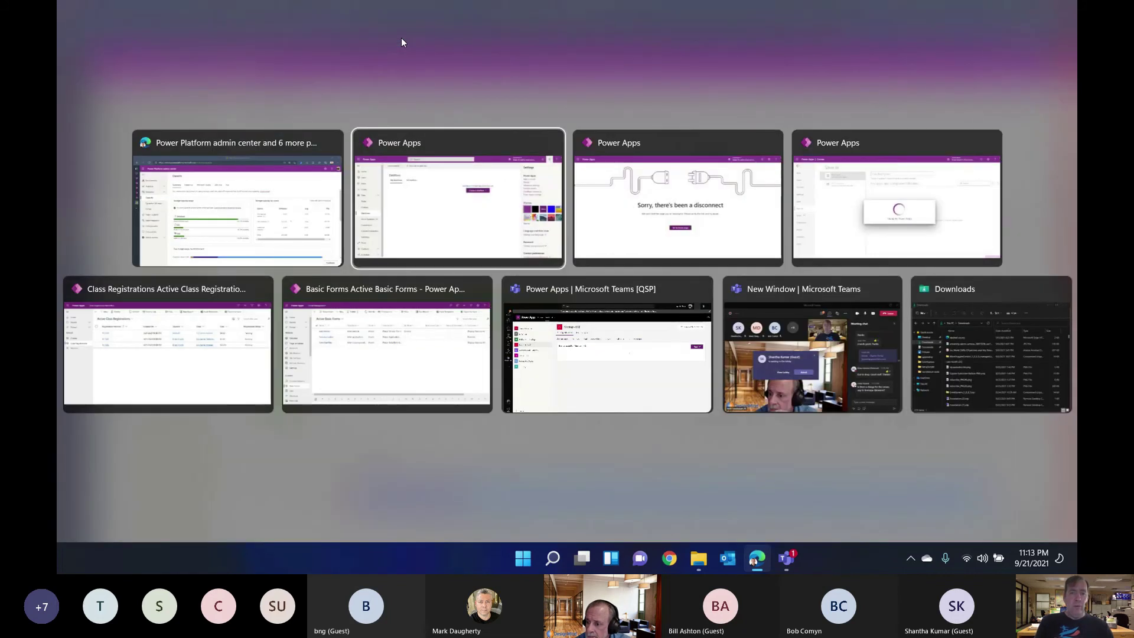
key("alt+Tab")
key("alt+Tab")
key("alt+Tab")
key("alt+Tab")
key("alt+Tab")
key("alt+Tab")
key("alt+Tab")
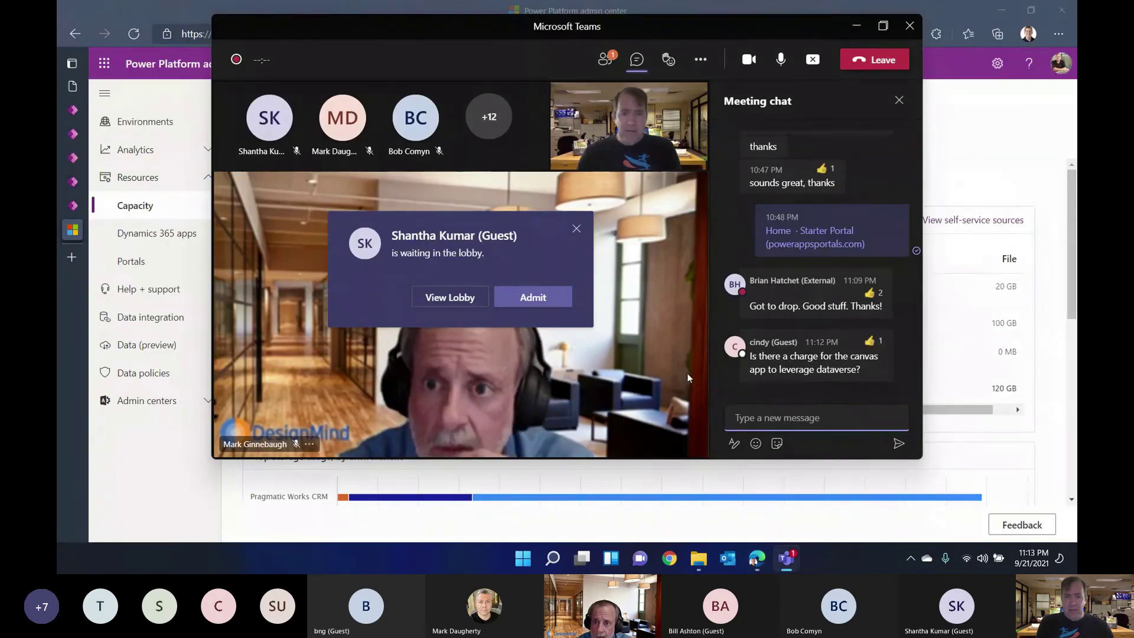
key("alt+Tab")
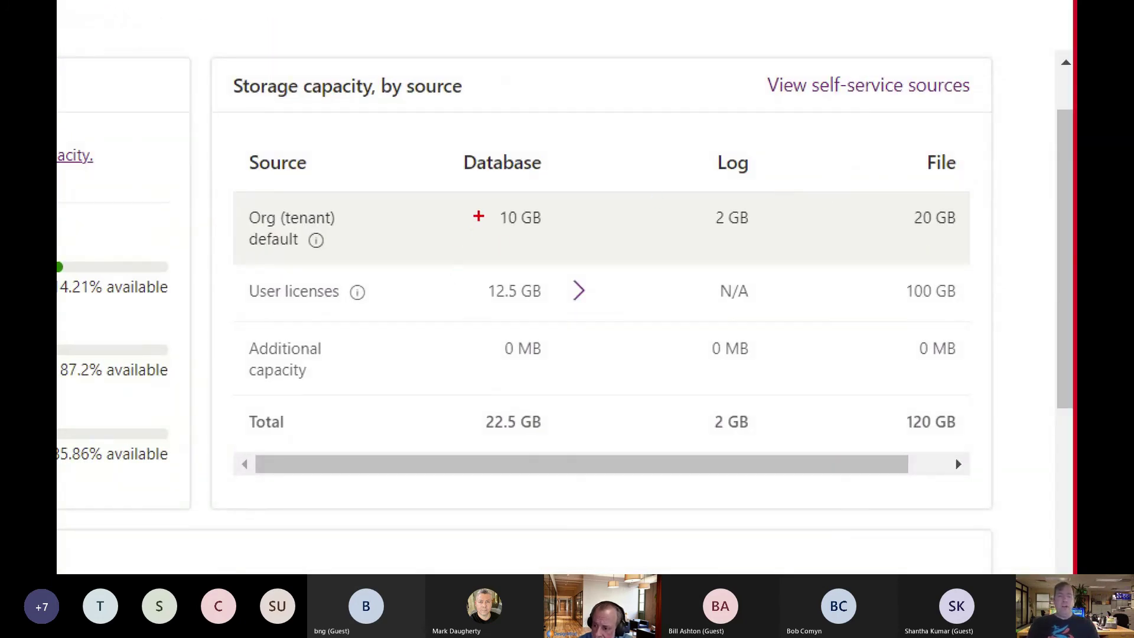
left_click_drag(467, 186, 582, 236)
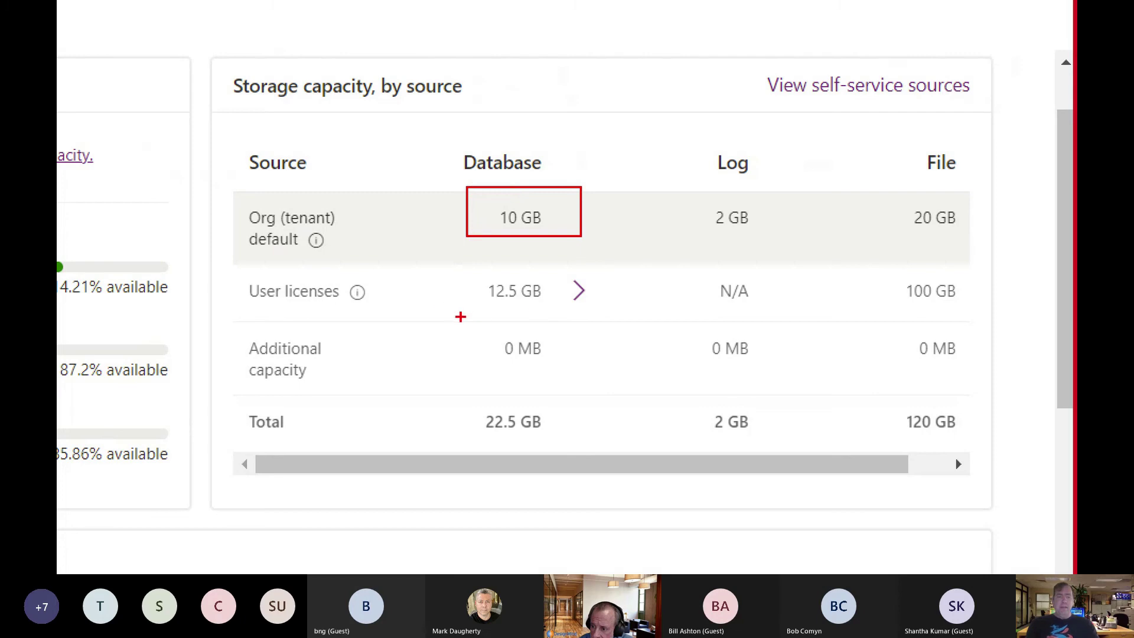
left_click_drag(455, 270, 613, 316)
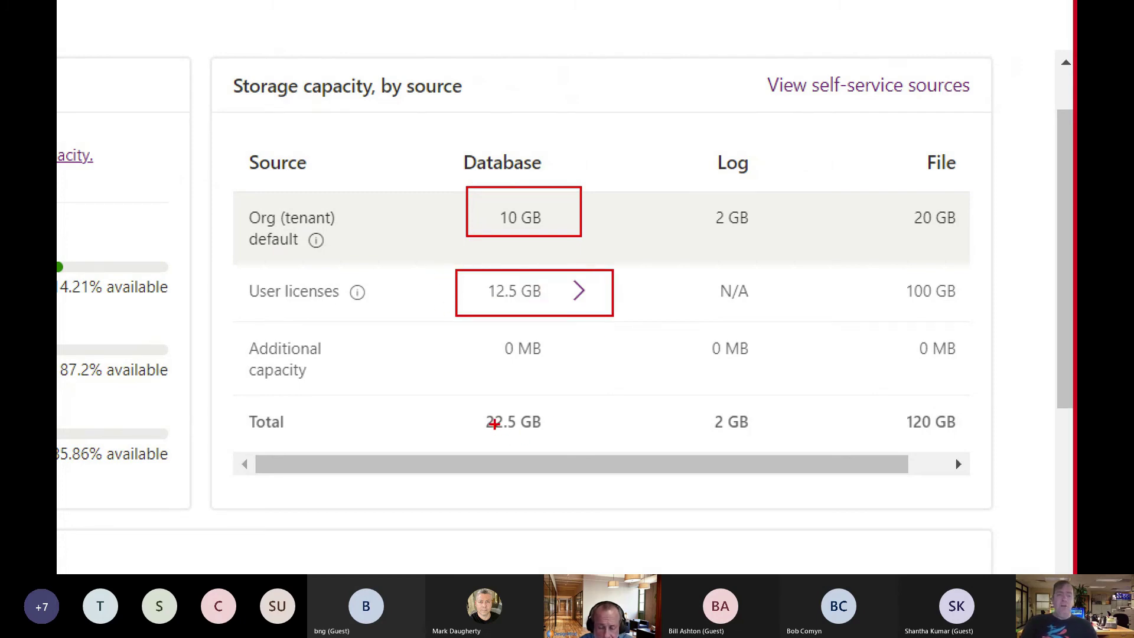
key("Escape")
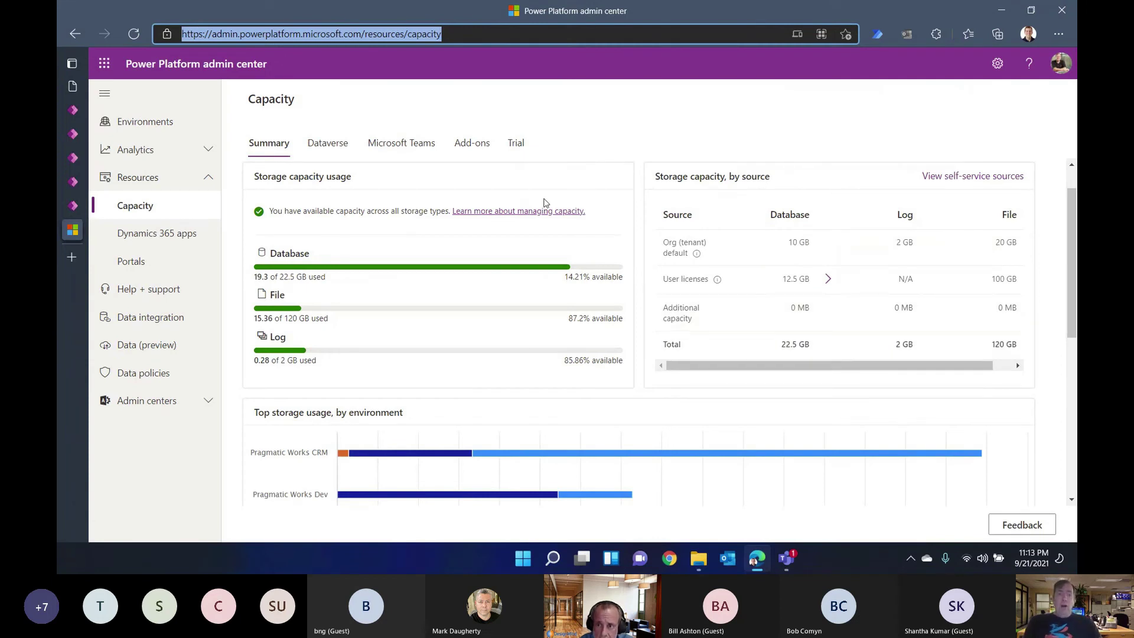
Step: Review Microsoft Teams and Dataverse storage usage per environment, then return to Power Apps
left_click(412, 146)
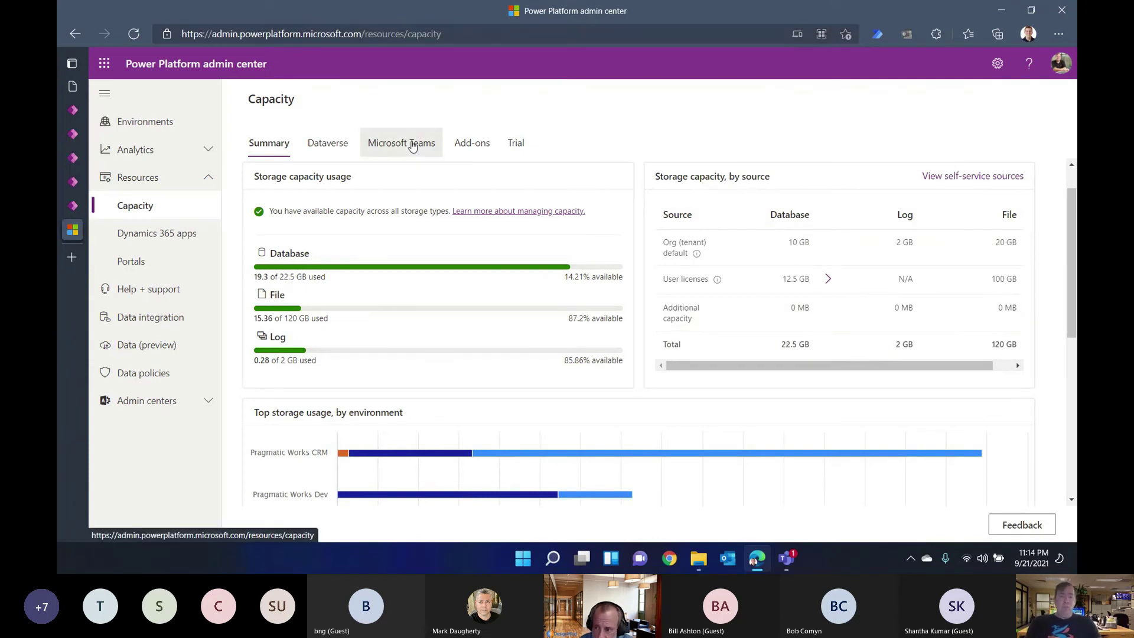
scroll(496, 308, "down", 2)
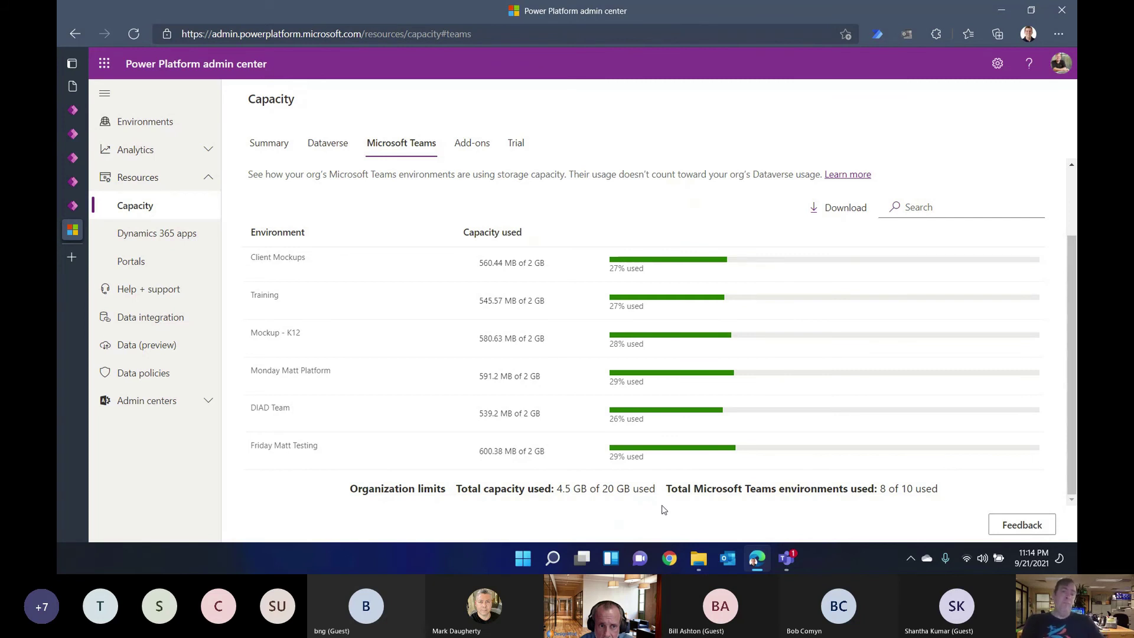
left_click(326, 143)
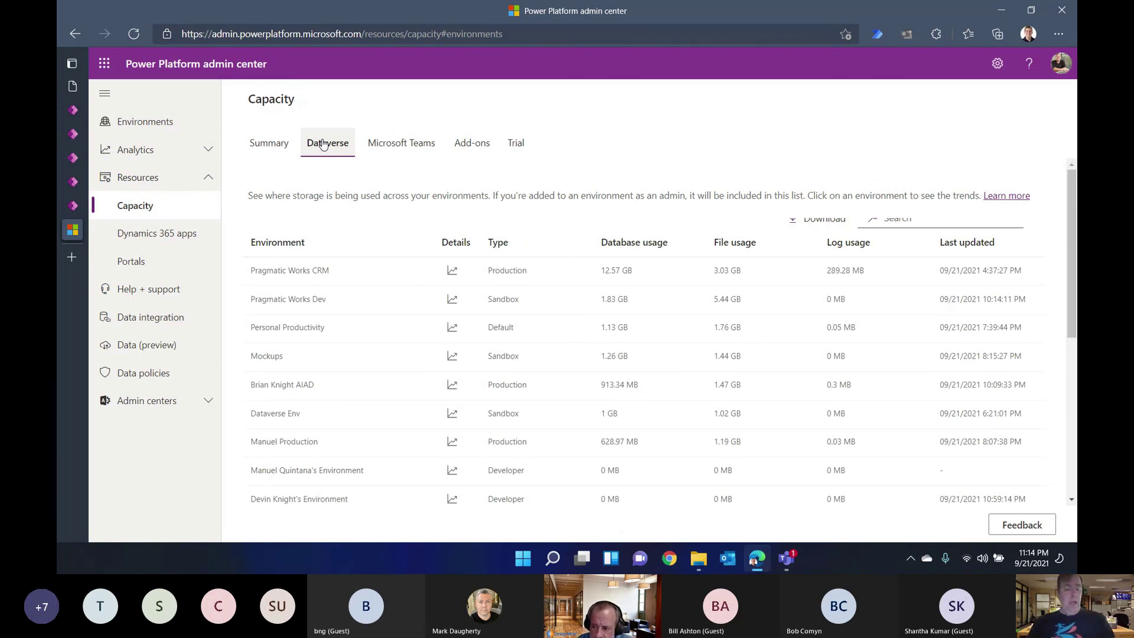
key("alt+Tab")
key("alt+Tab")
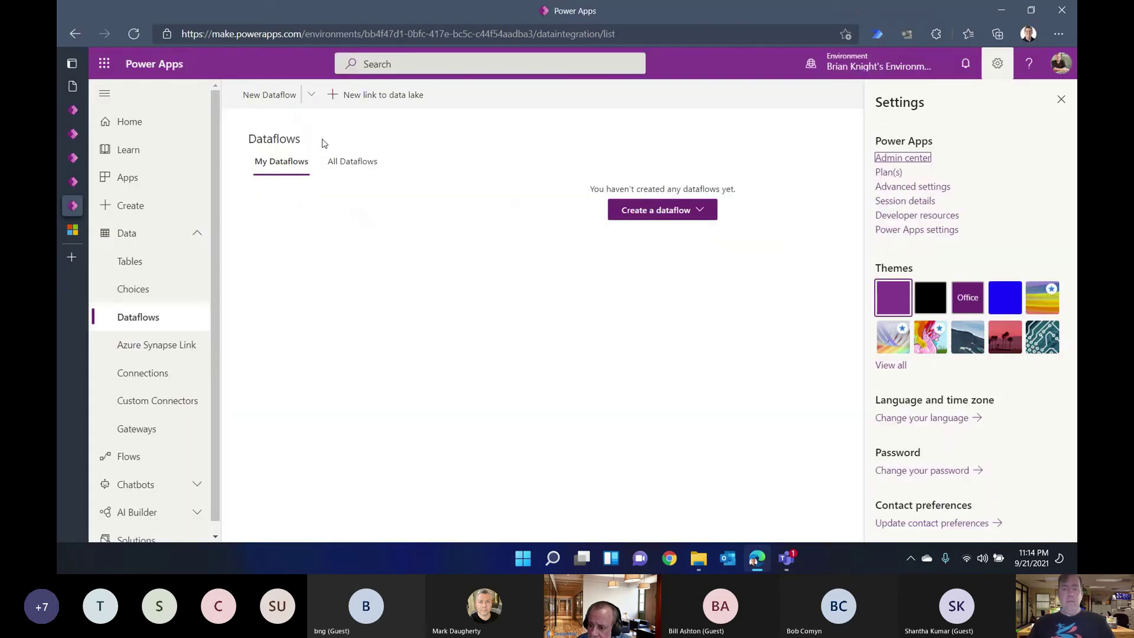
Step: Start a new connection, search connectors for 'datave', then clear the search
key("alt+Tab")
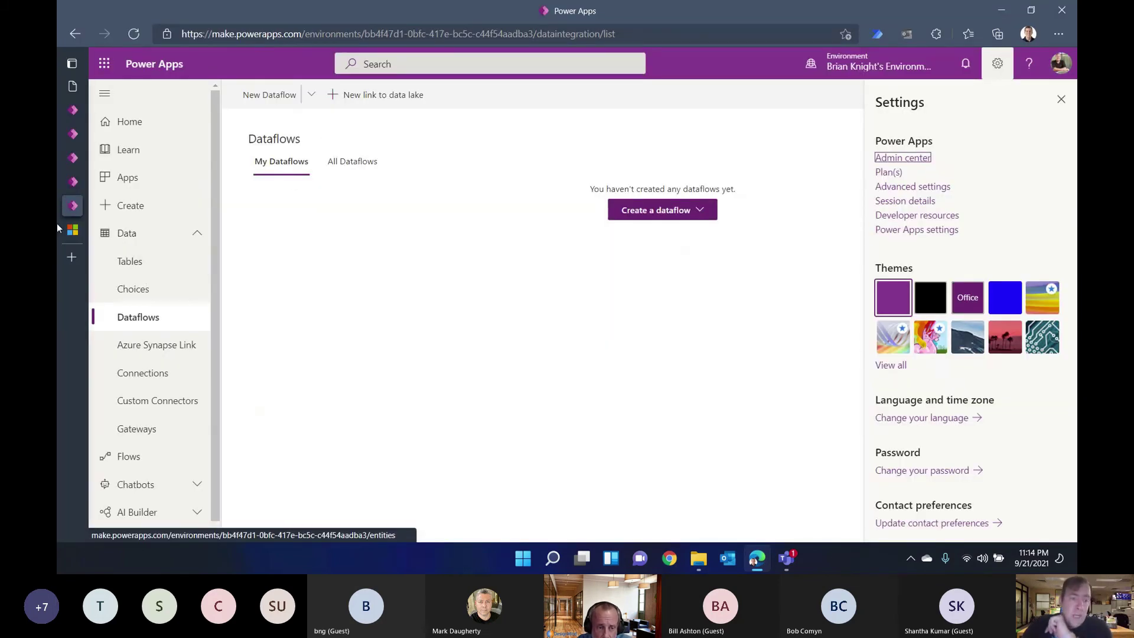
left_click(167, 371)
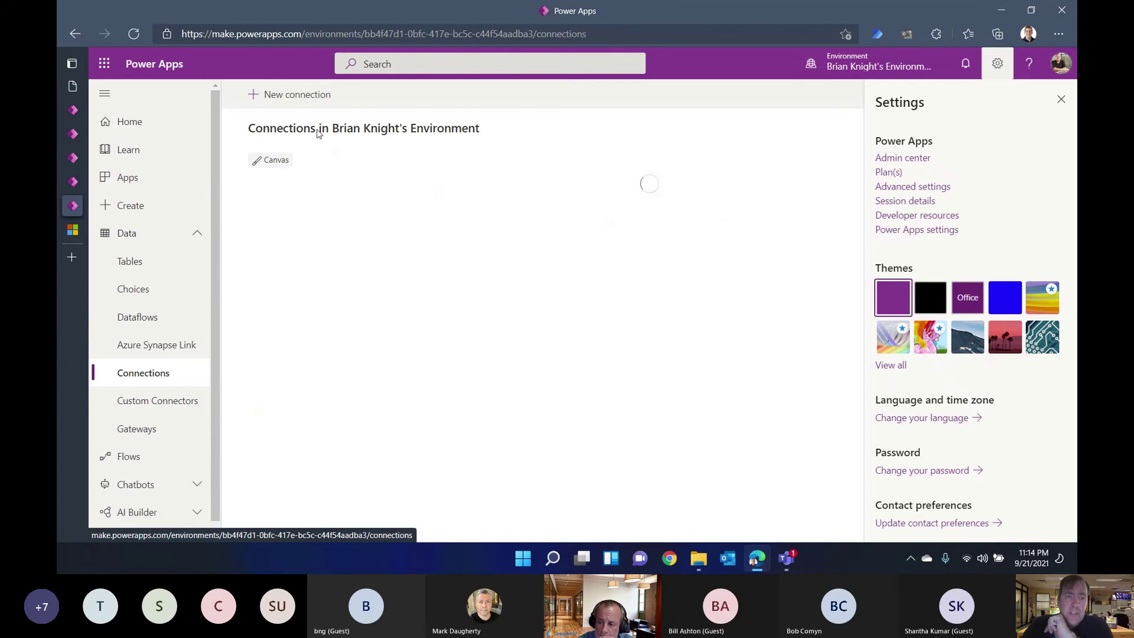
left_click(316, 99)
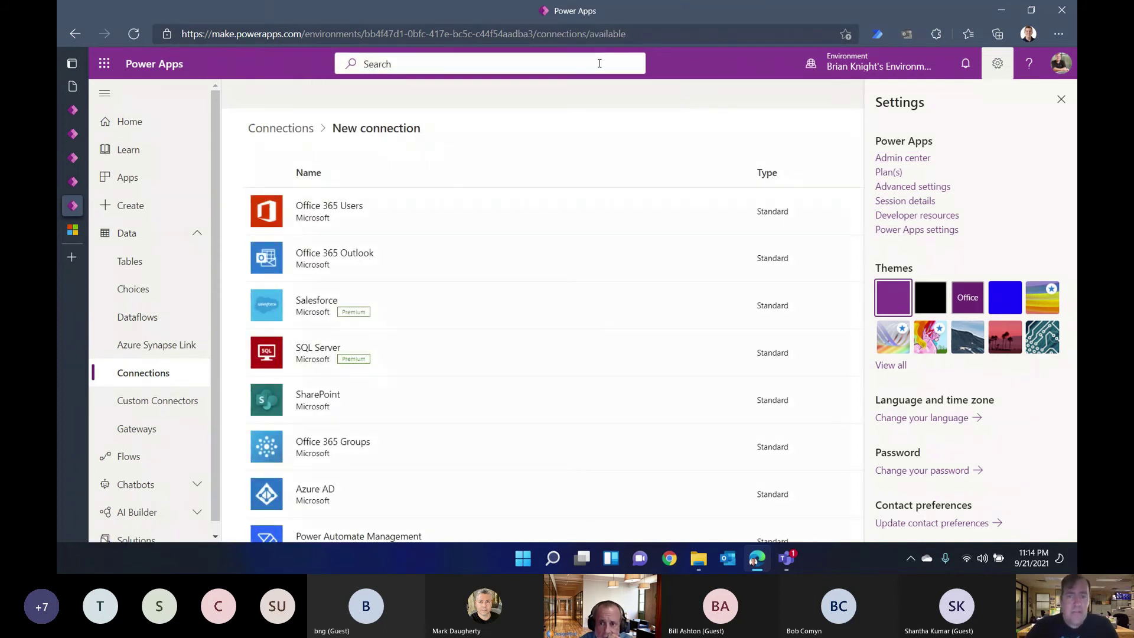
left_click(1063, 101)
left_click(978, 95)
type("data")
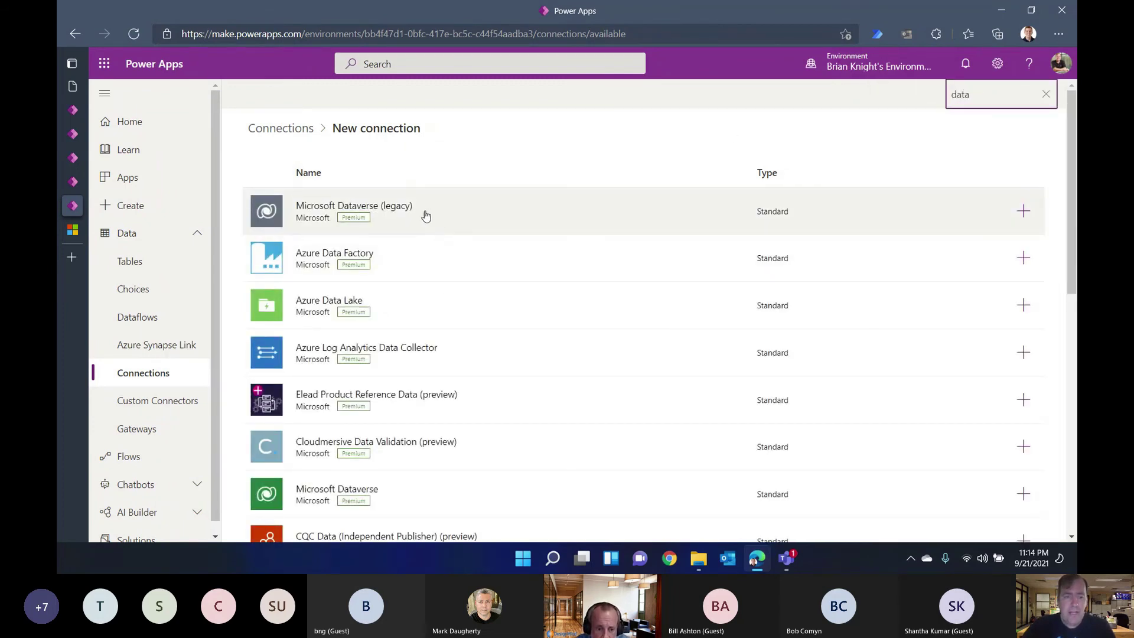
type("ve")
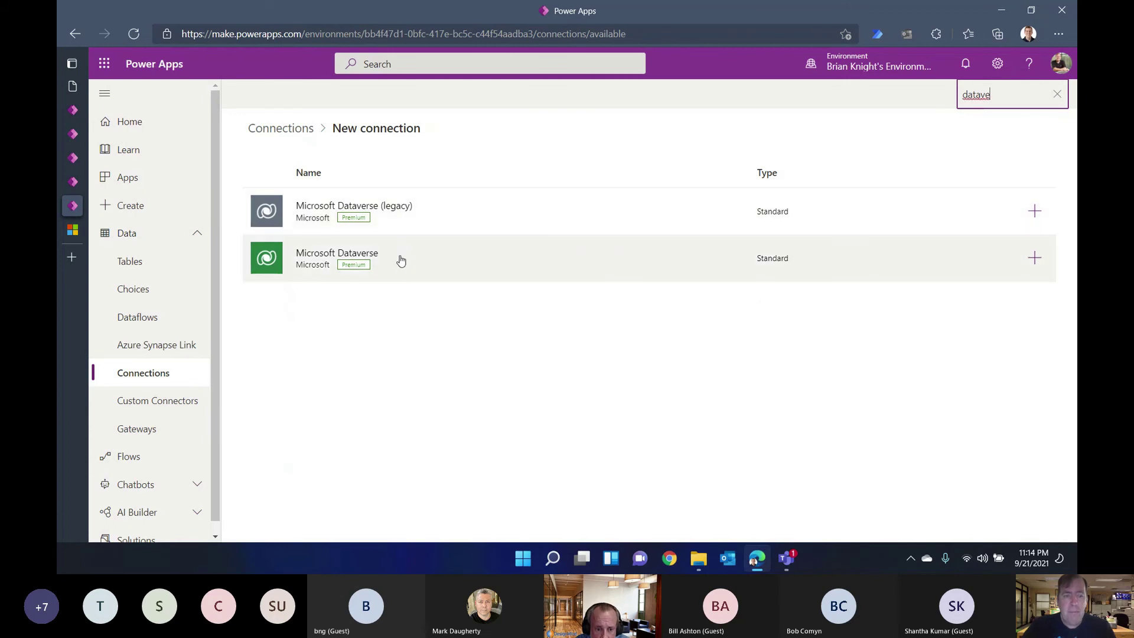
left_click(1059, 97)
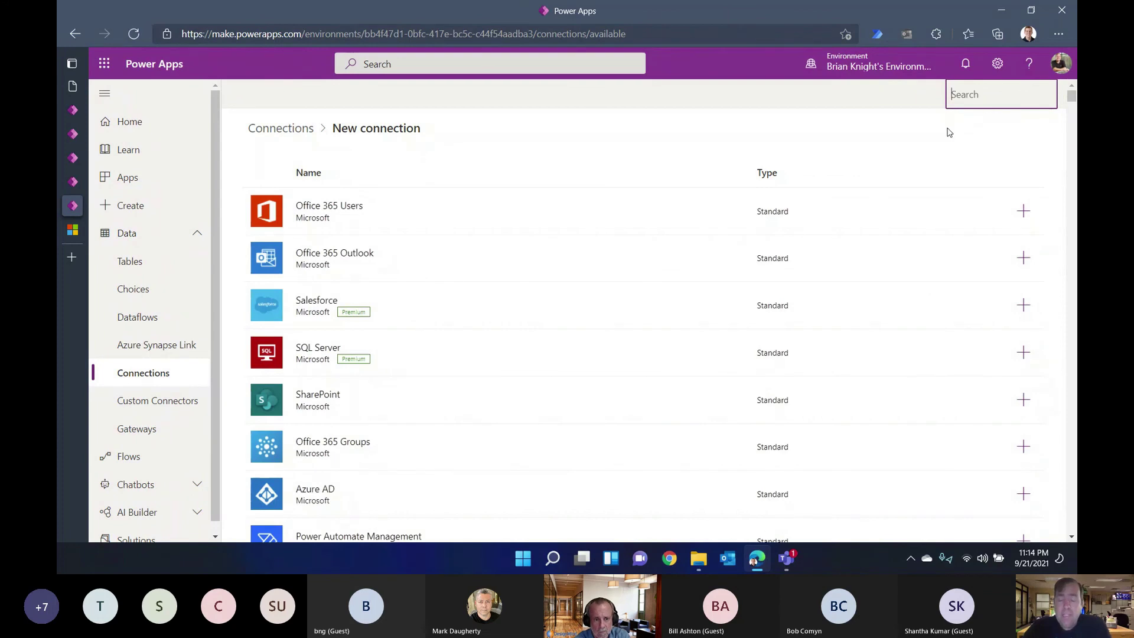
left_click(891, 136)
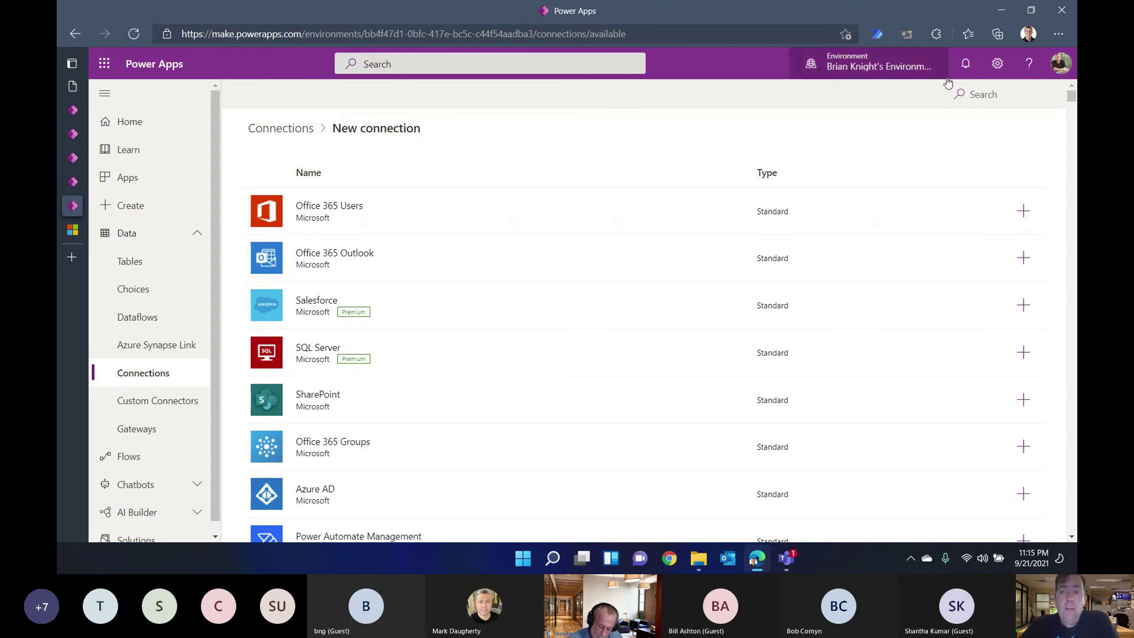
Step: Open and close the settings panel and the environments list
left_click(1002, 73)
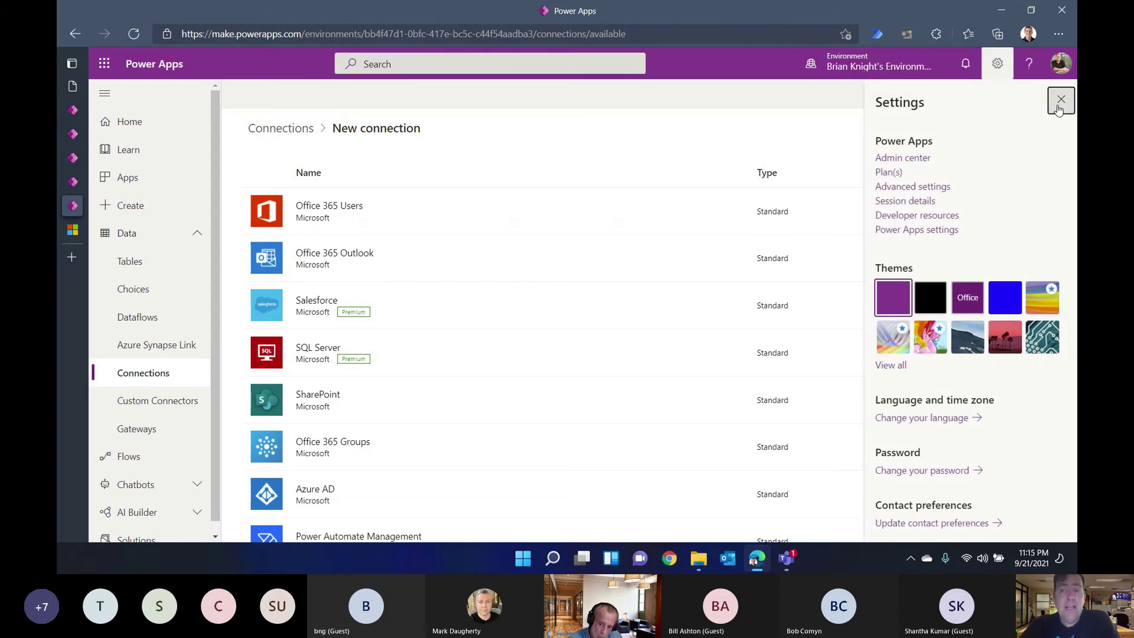
left_click(1062, 101)
left_click(889, 62)
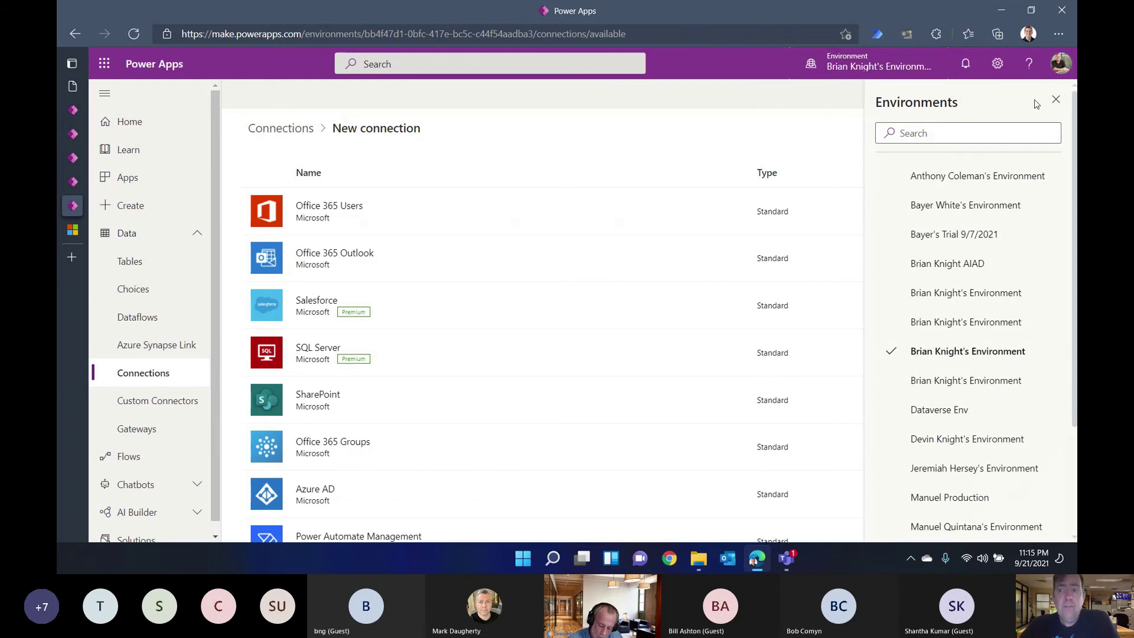
left_click(1056, 101)
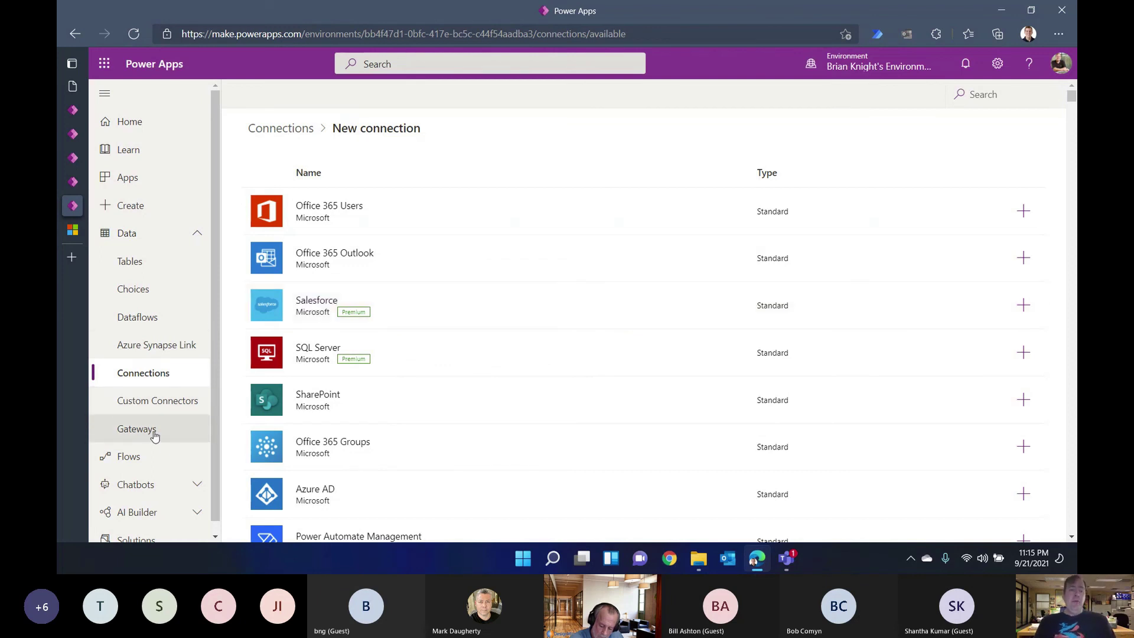
scroll(149, 493, "down", 1)
Step: Remove the Contact table from Bay Area Solution only, then begin its export
left_click(135, 529)
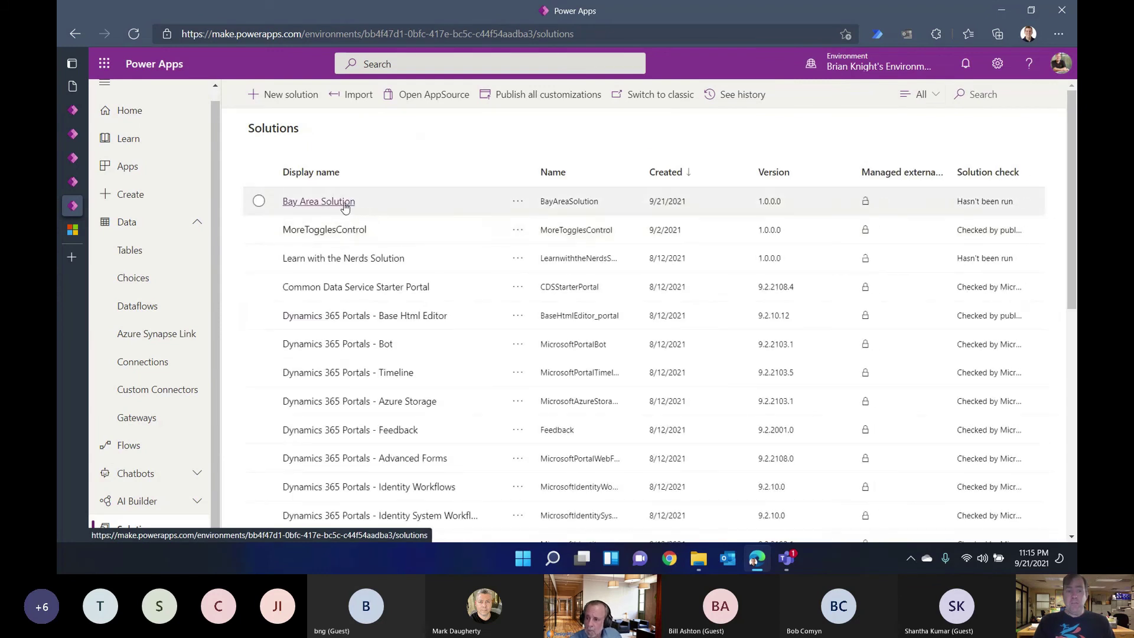
left_click(341, 201)
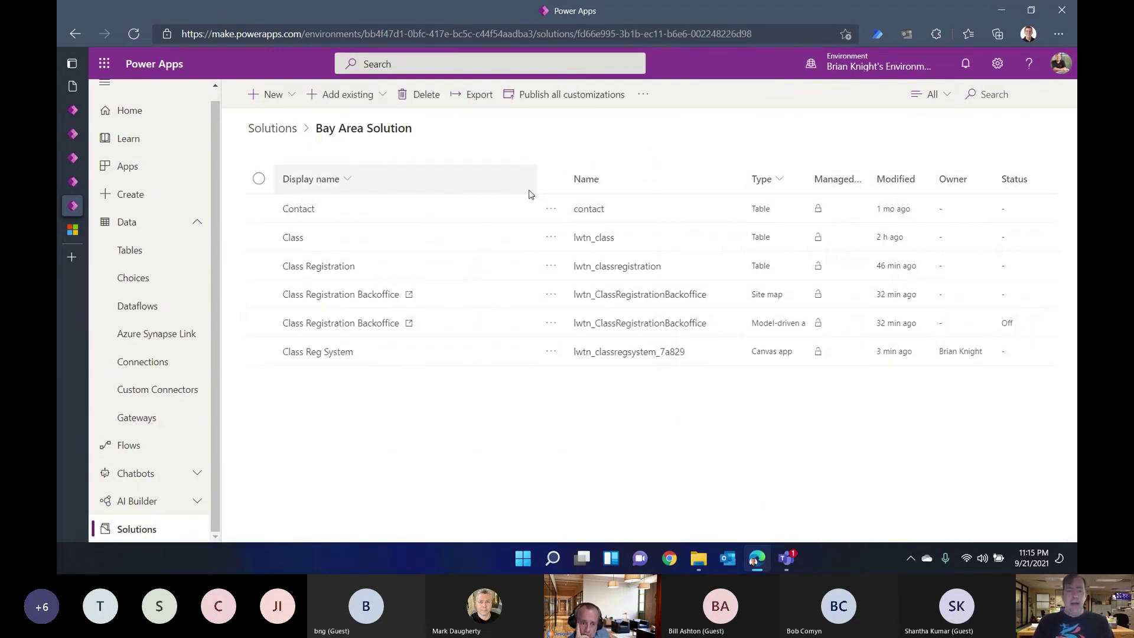
left_click(551, 209)
mouse_move(585, 255)
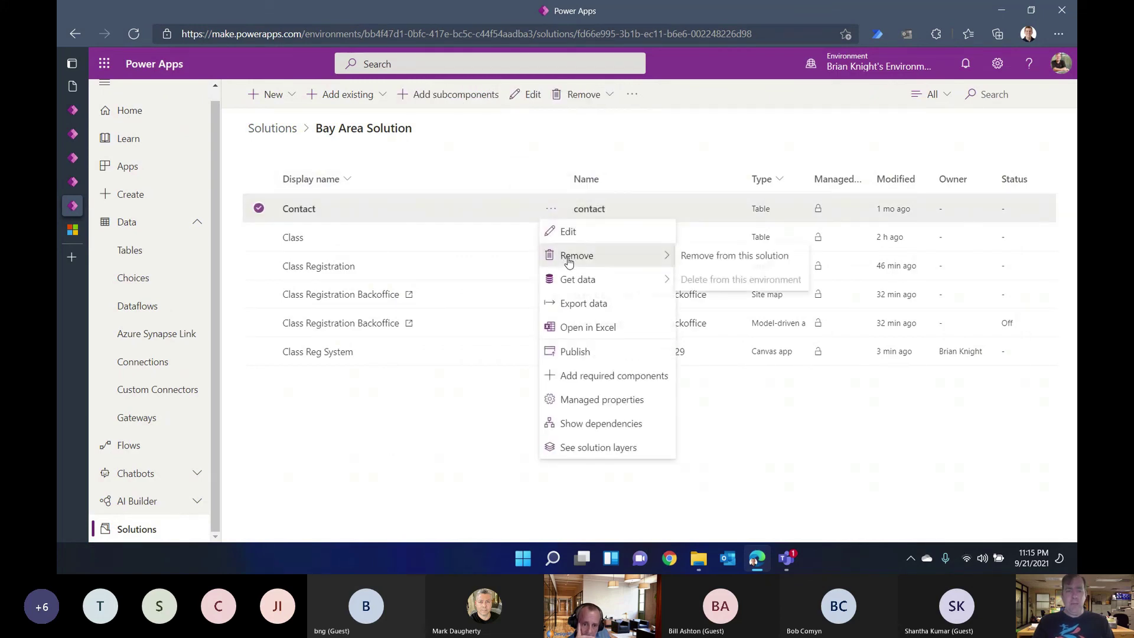
left_click(690, 256)
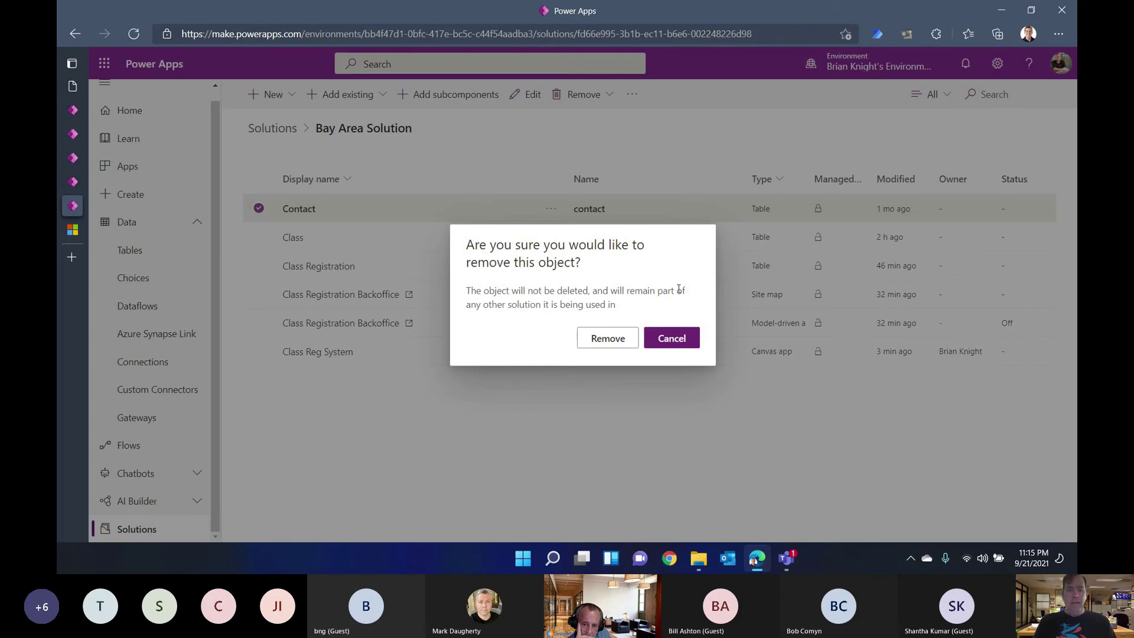
left_click(612, 339)
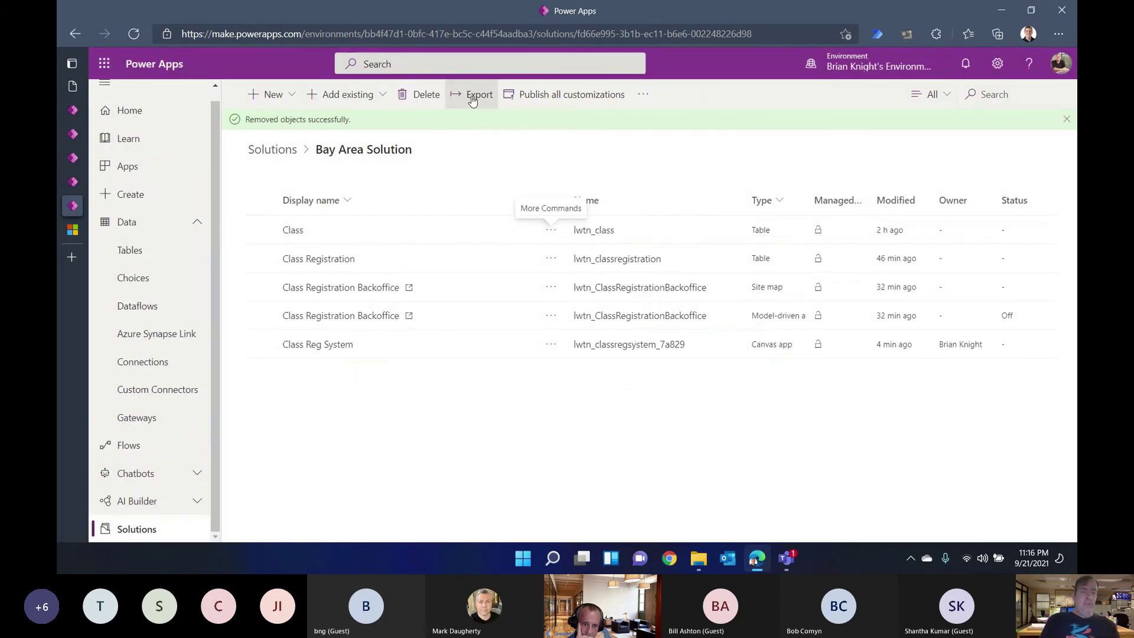
left_click(473, 100)
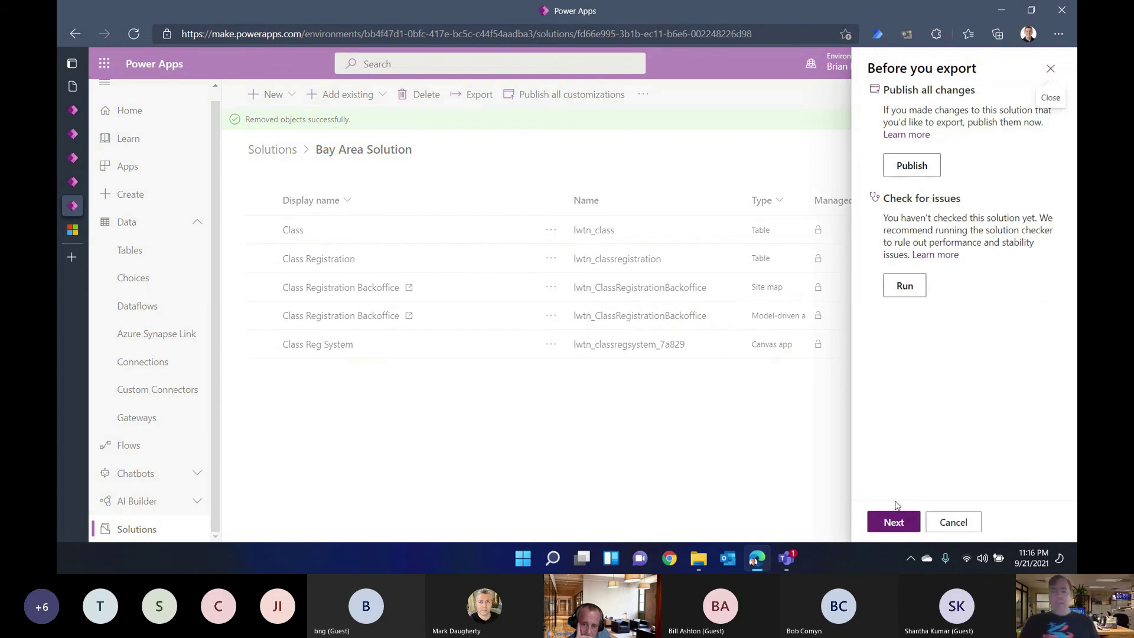
Step: Export Bay Area Solution as unmanaged version 1.0.0.1, then open a new Chrome window
left_click(891, 522)
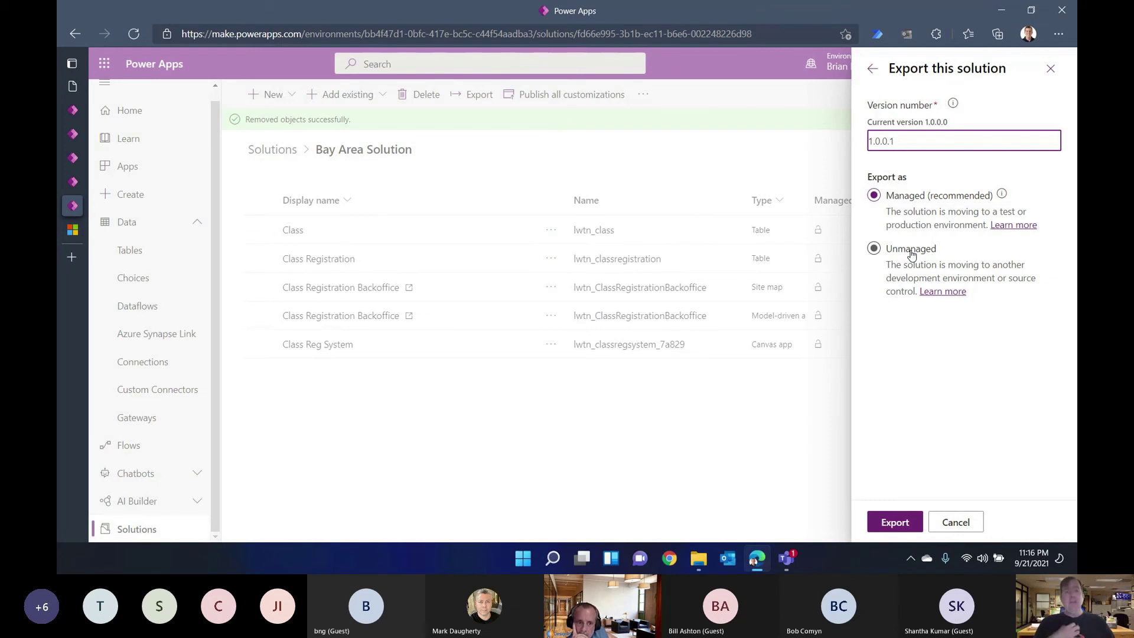
left_click(911, 254)
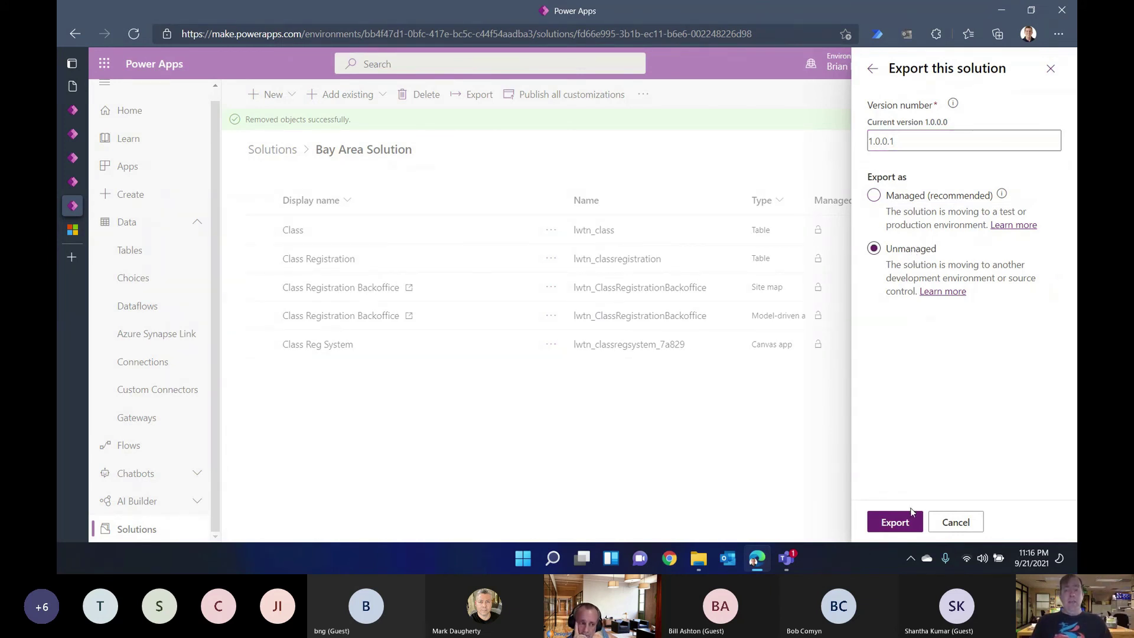
left_click(894, 525)
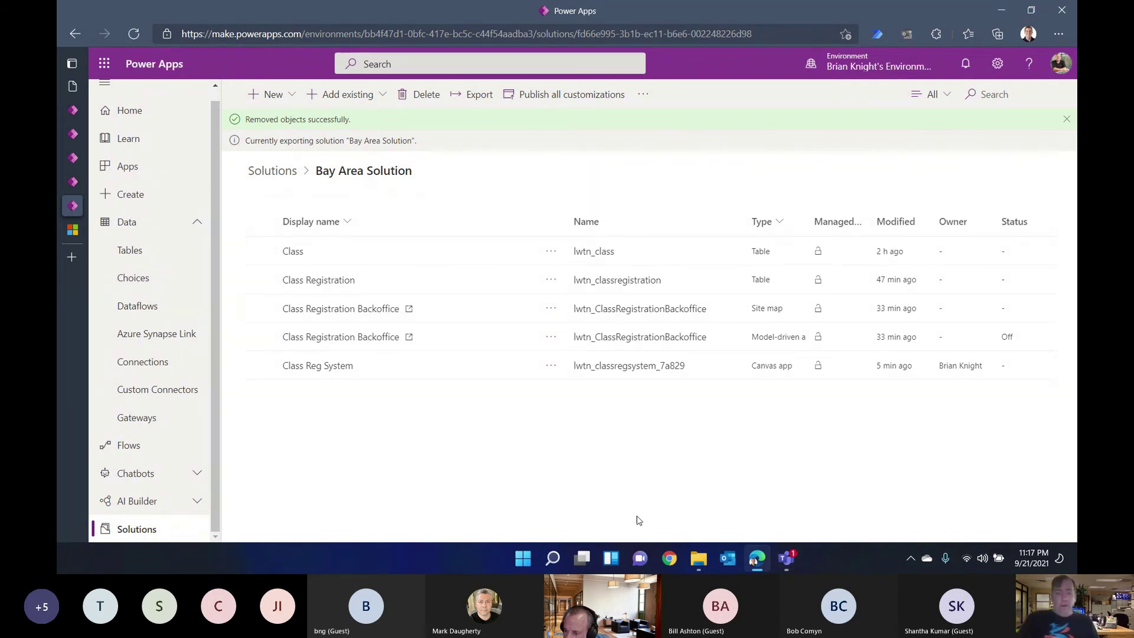
left_click(670, 558)
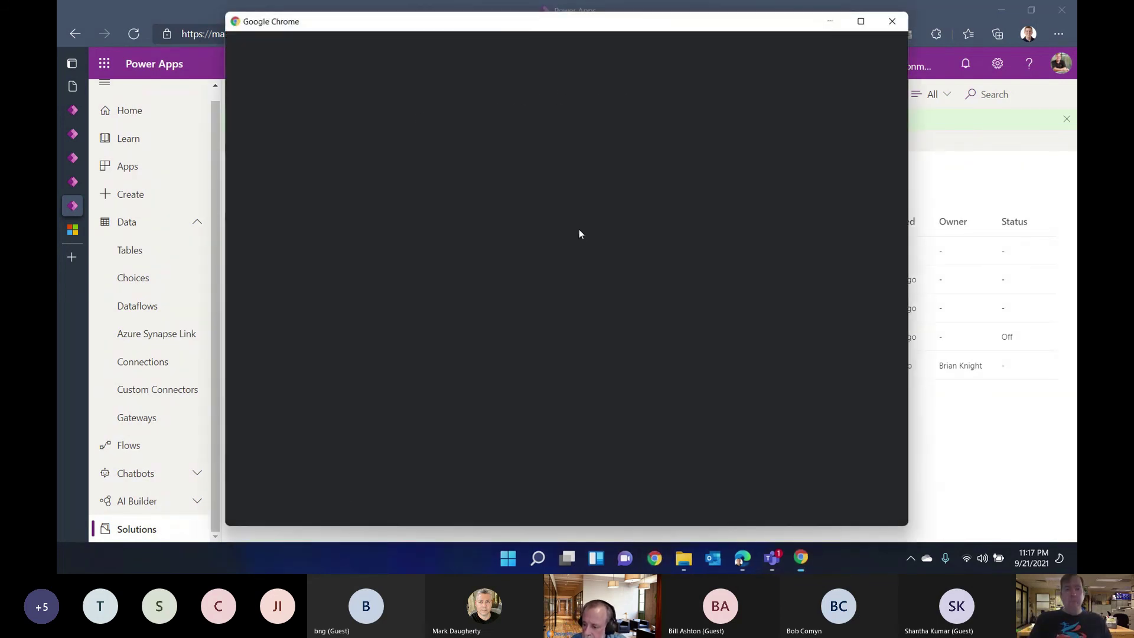
Step: Open Power Apps in the new window, switch to Clay County Prod Environment, and scroll to Your apps
left_click(620, 203)
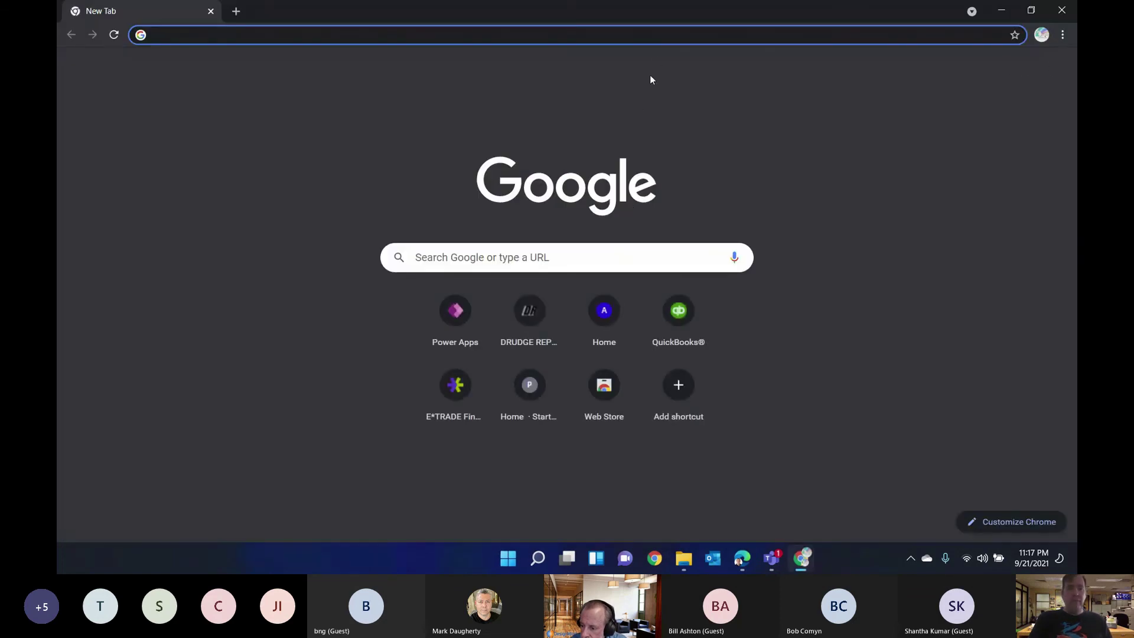
left_click(460, 305)
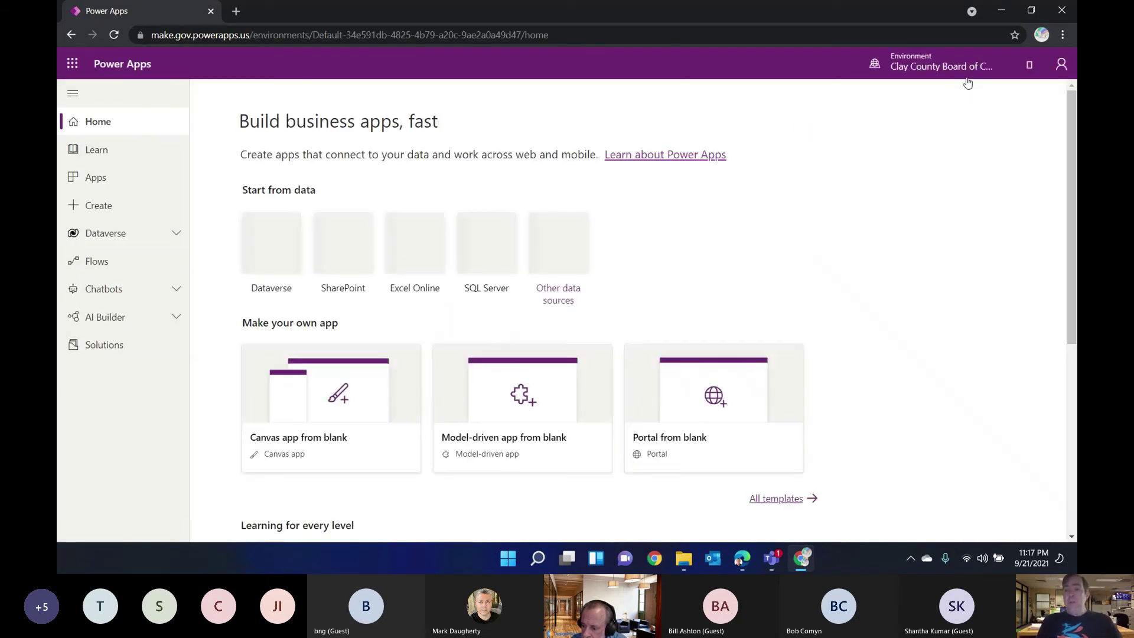
left_click(886, 67)
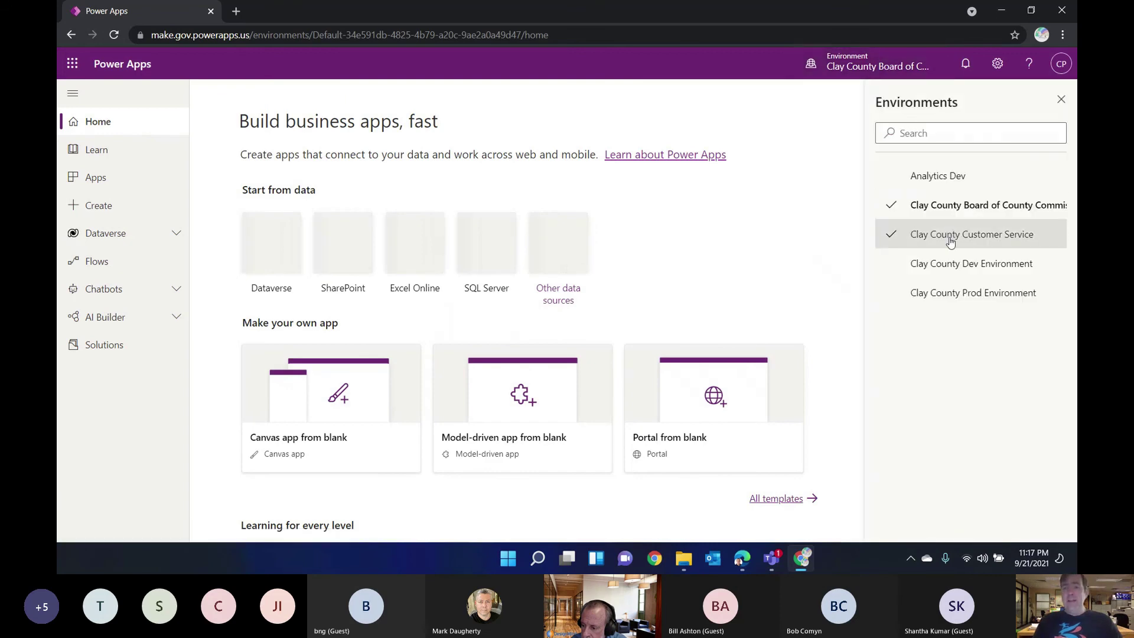
left_click(941, 292)
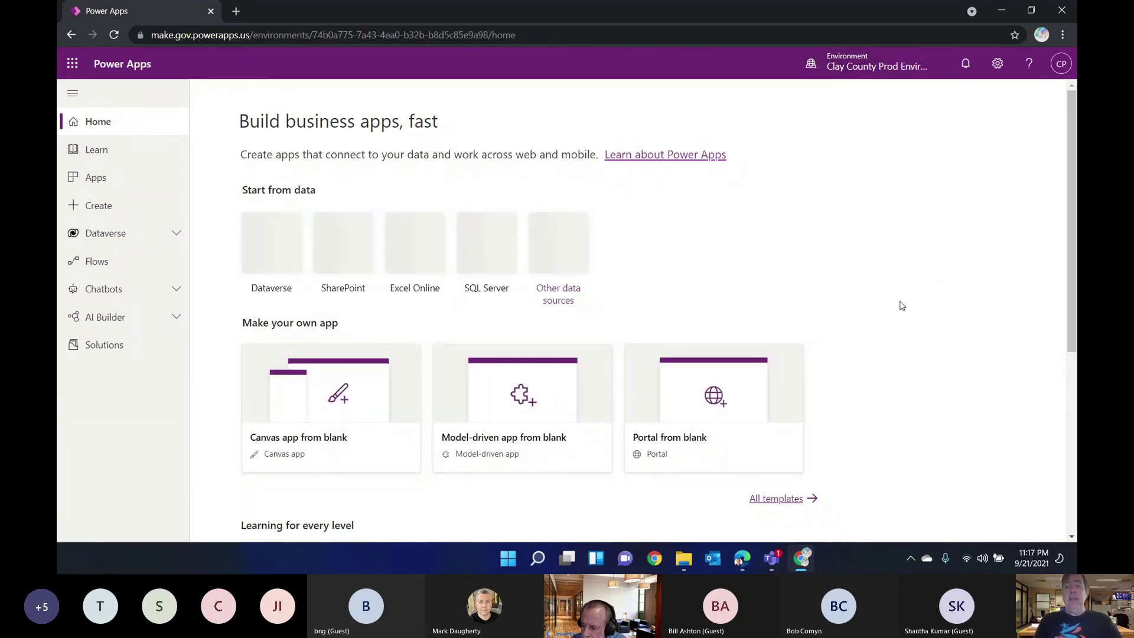
scroll(902, 306, "down", 5)
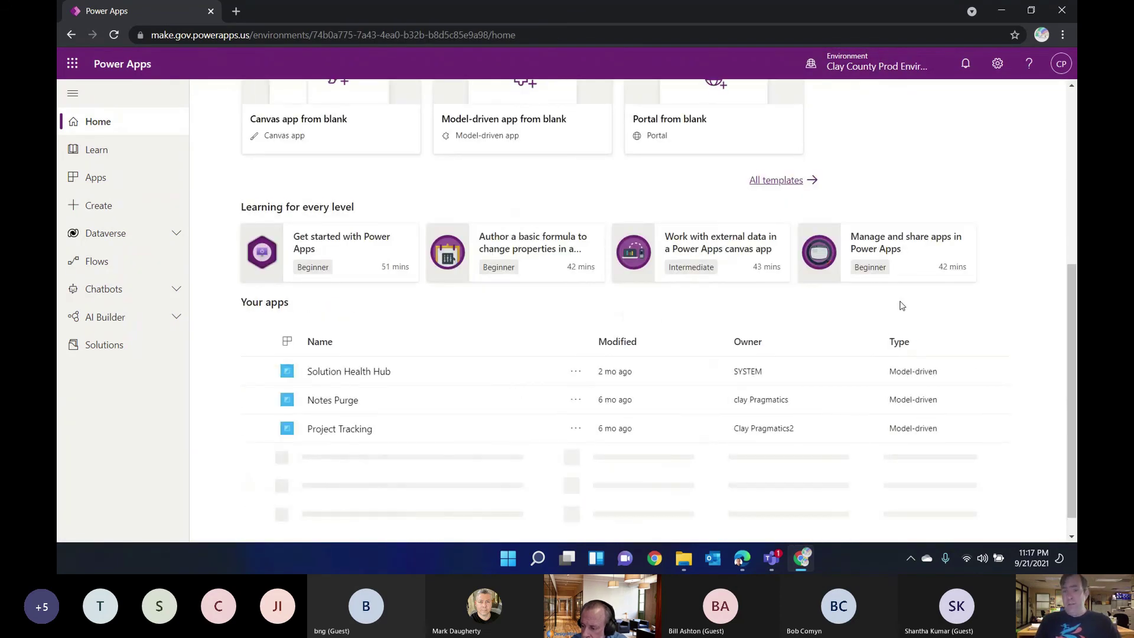
scroll(902, 305, "down", 1)
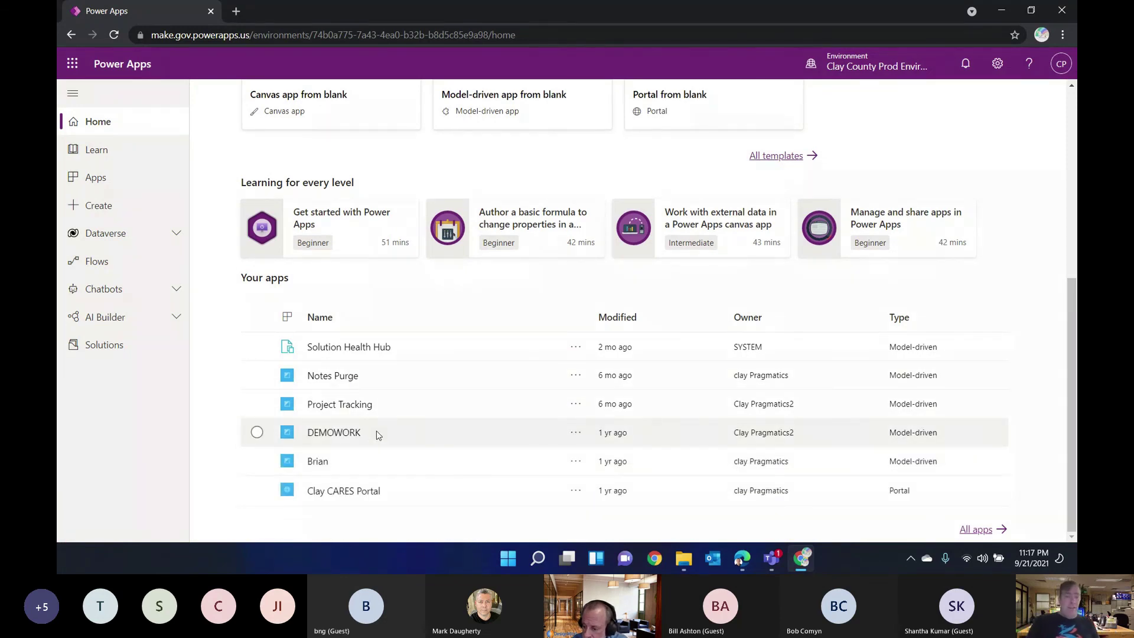
Step: Open the Clay CARES Portal and sign in to it with a Facebook account
left_click(349, 492)
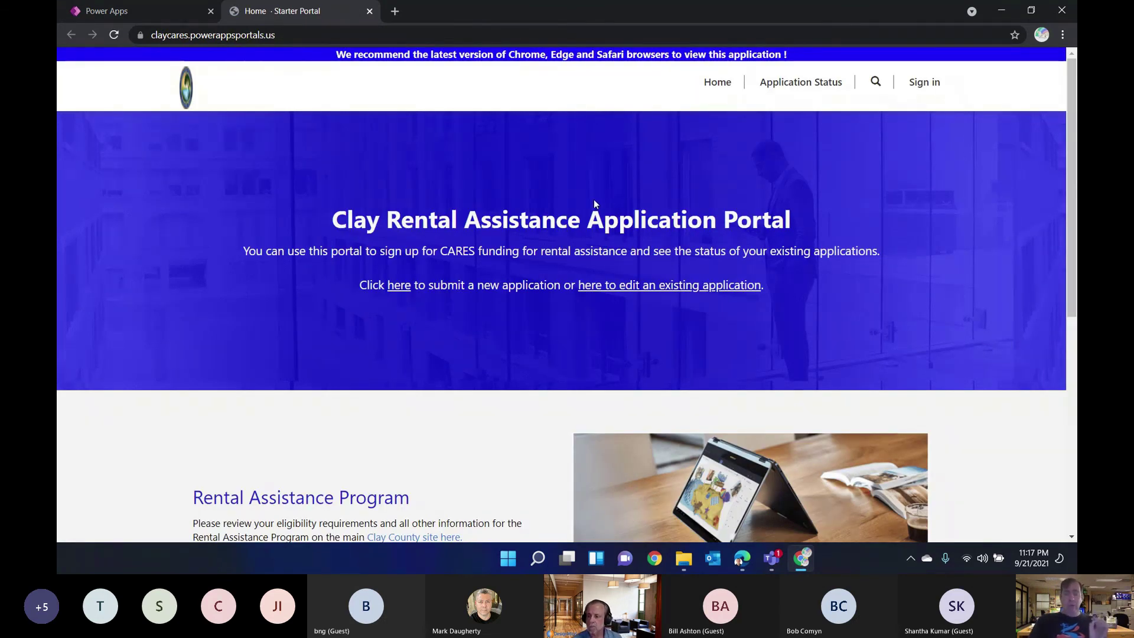
left_click(924, 82)
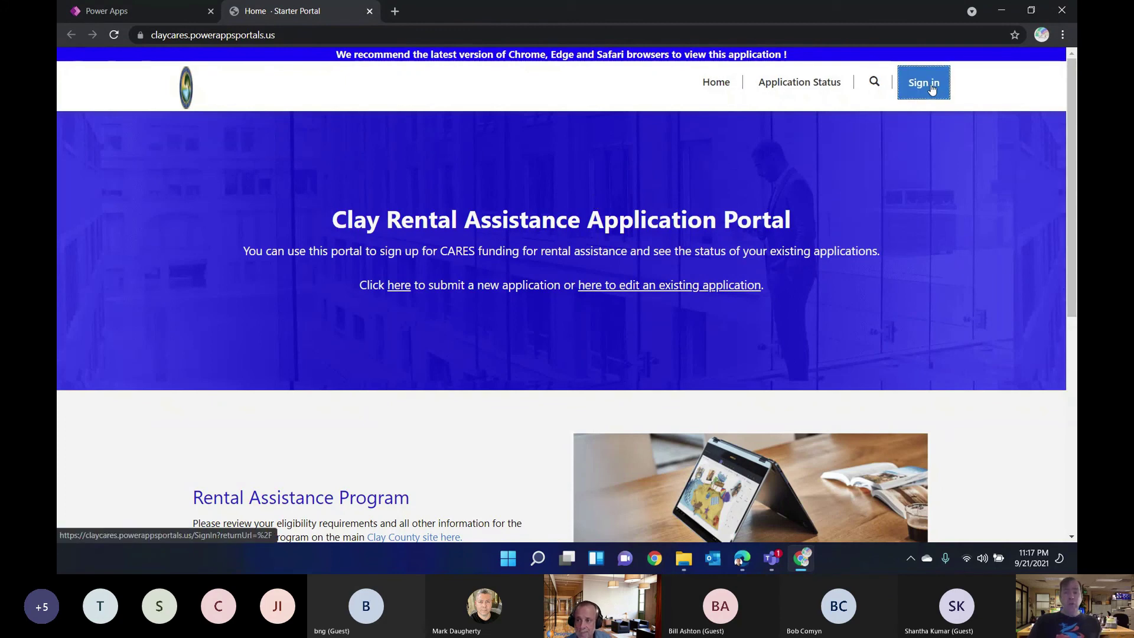
left_click(612, 231)
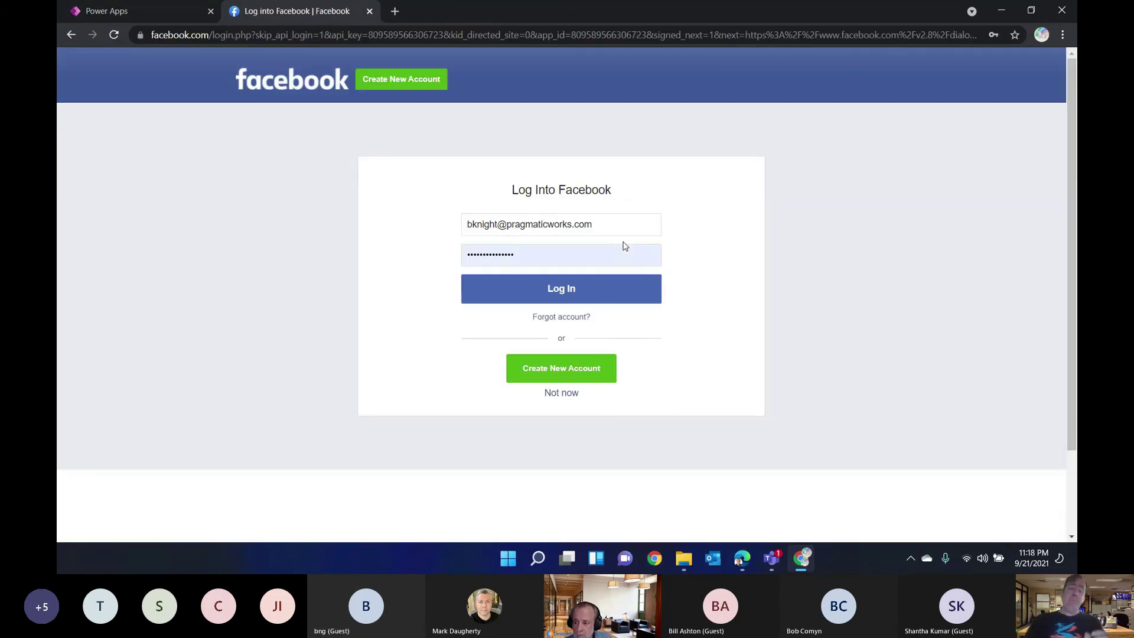
left_click(535, 285)
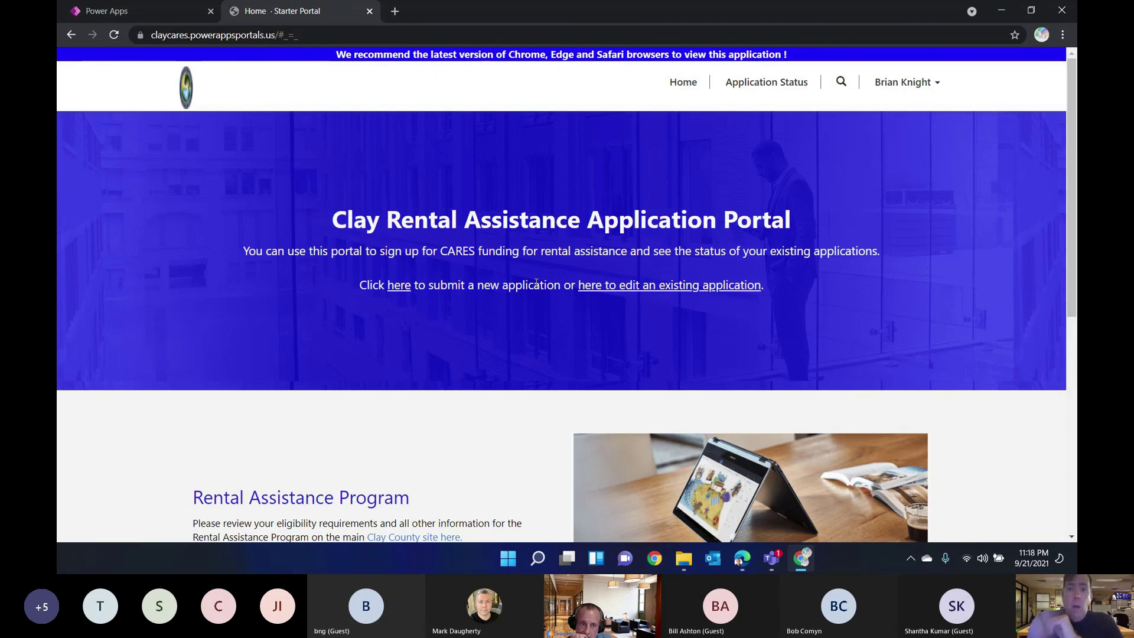
Step: Edit the pending application, replacing the end of the tenant's first name with 'Bay Area'
left_click(768, 85)
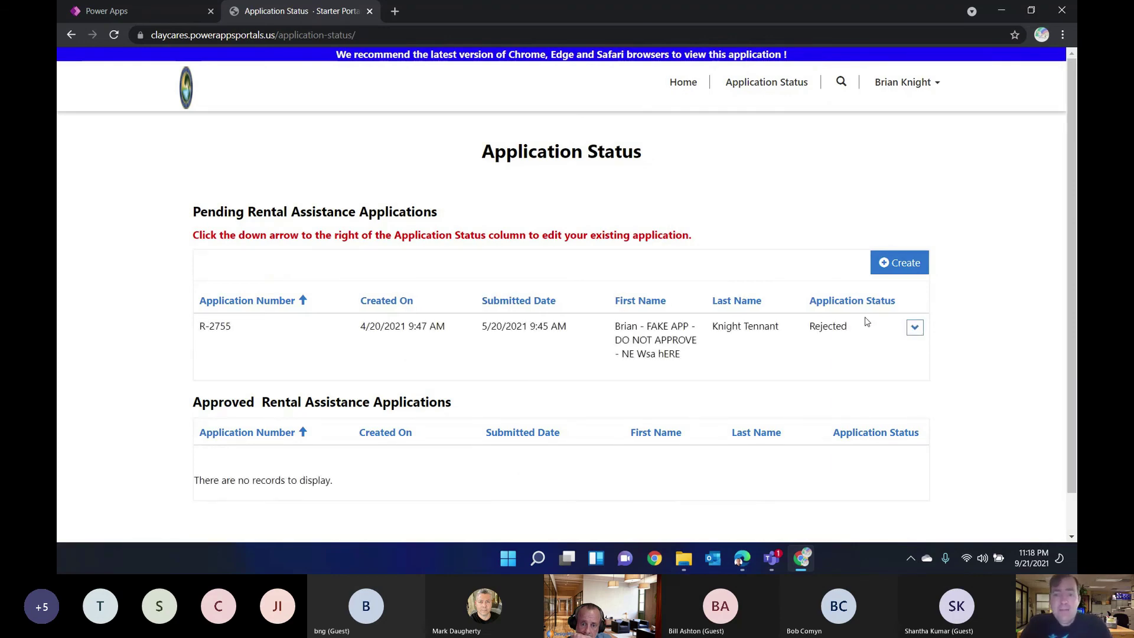
left_click(915, 328)
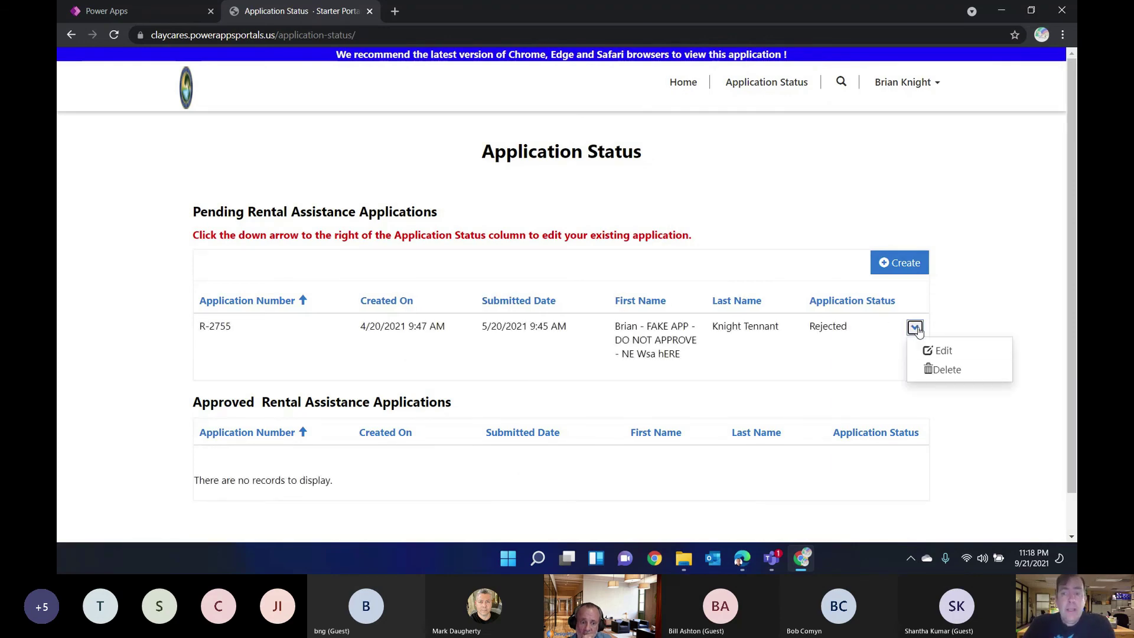
left_click(931, 351)
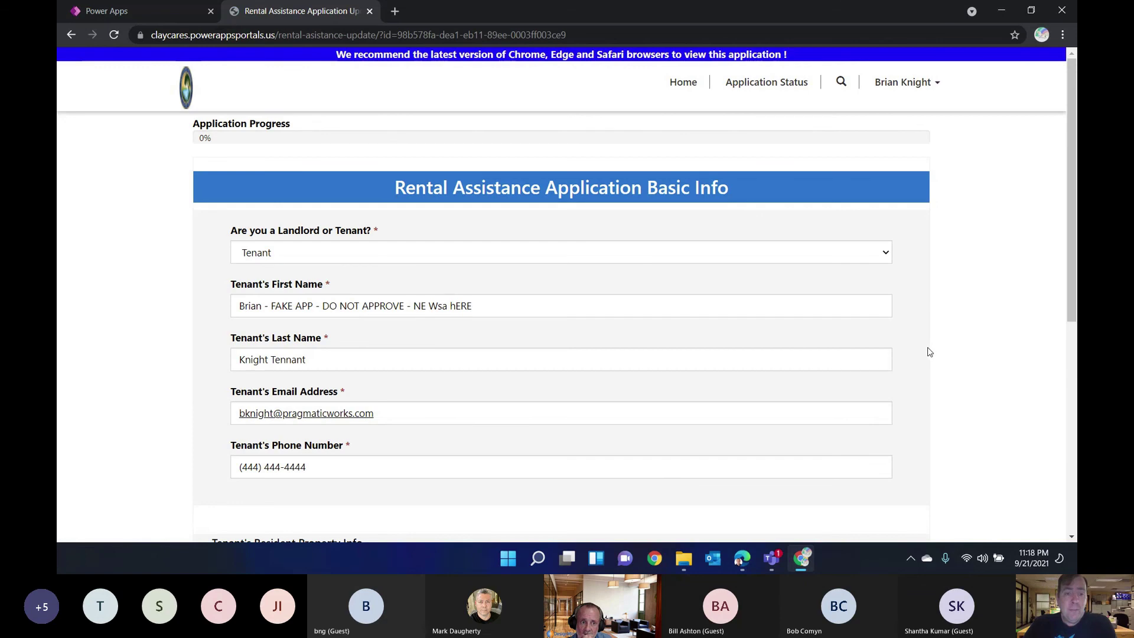
scroll(833, 347, "down", 3)
scroll(833, 346, "up", 3)
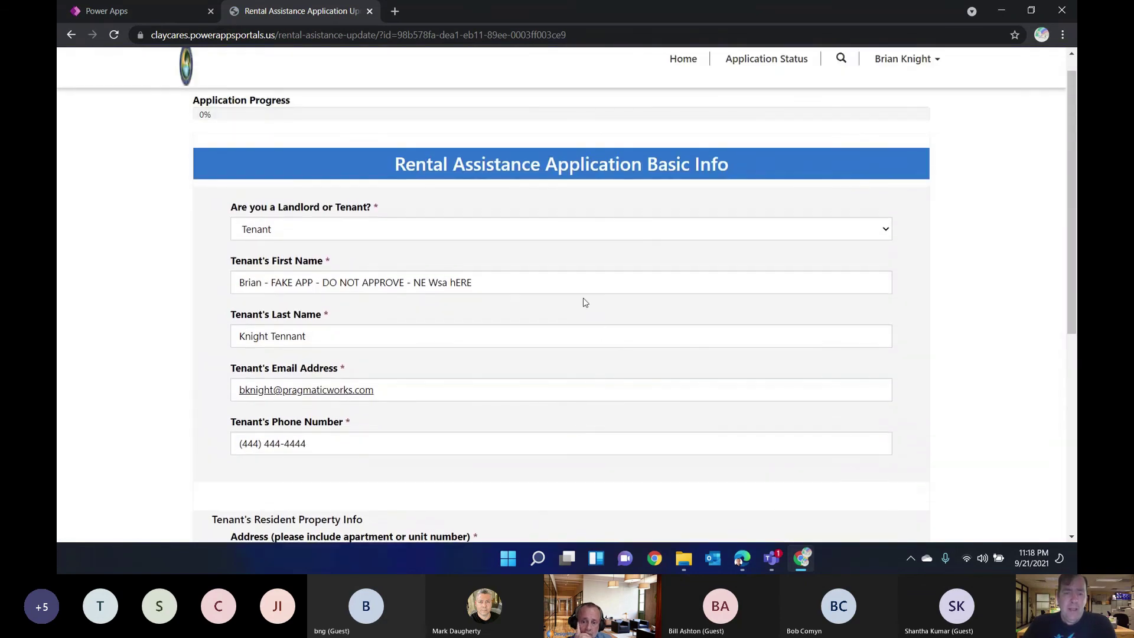
left_click_drag(583, 279, 414, 298)
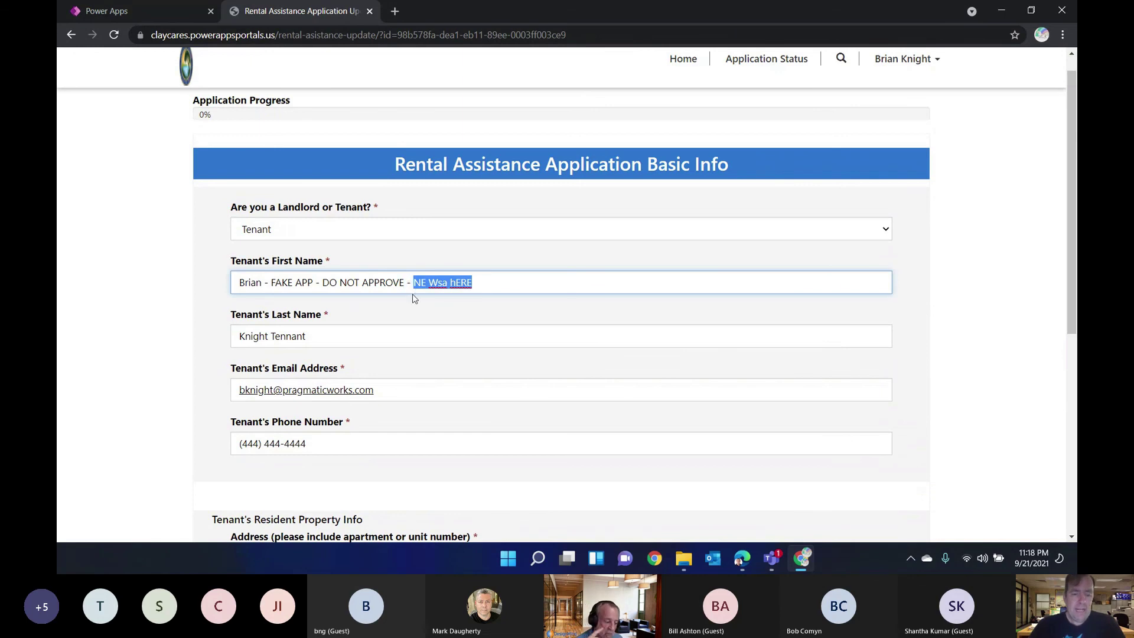
type("Bay Area")
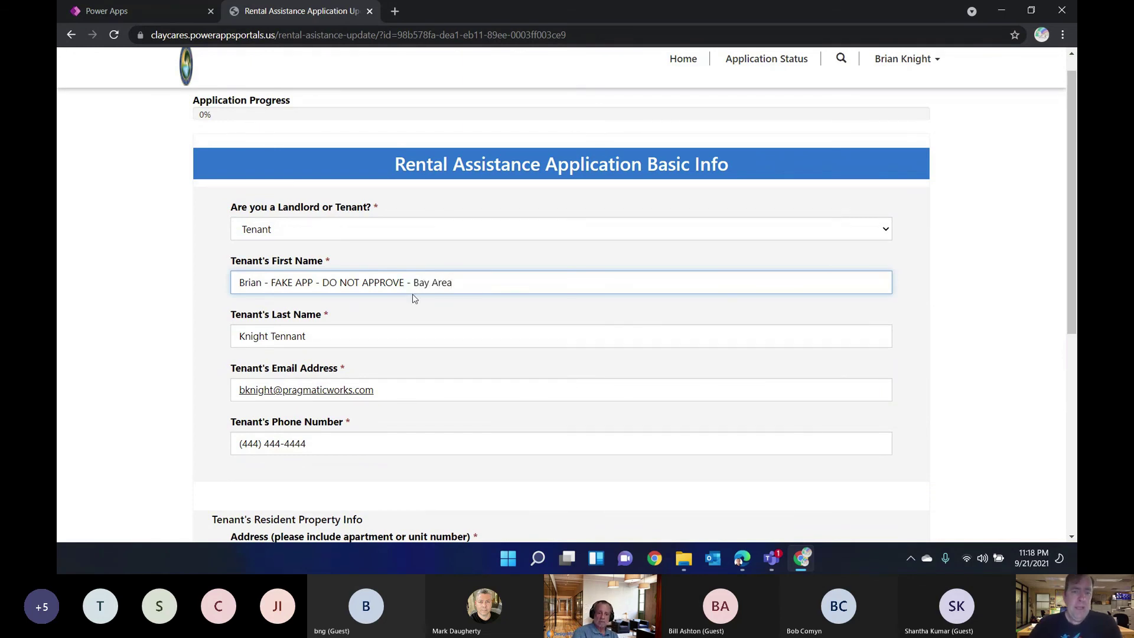
Step: Save and continue through Tenant Family Info to Financial Info without adding a household member
scroll(413, 298, "down", 6)
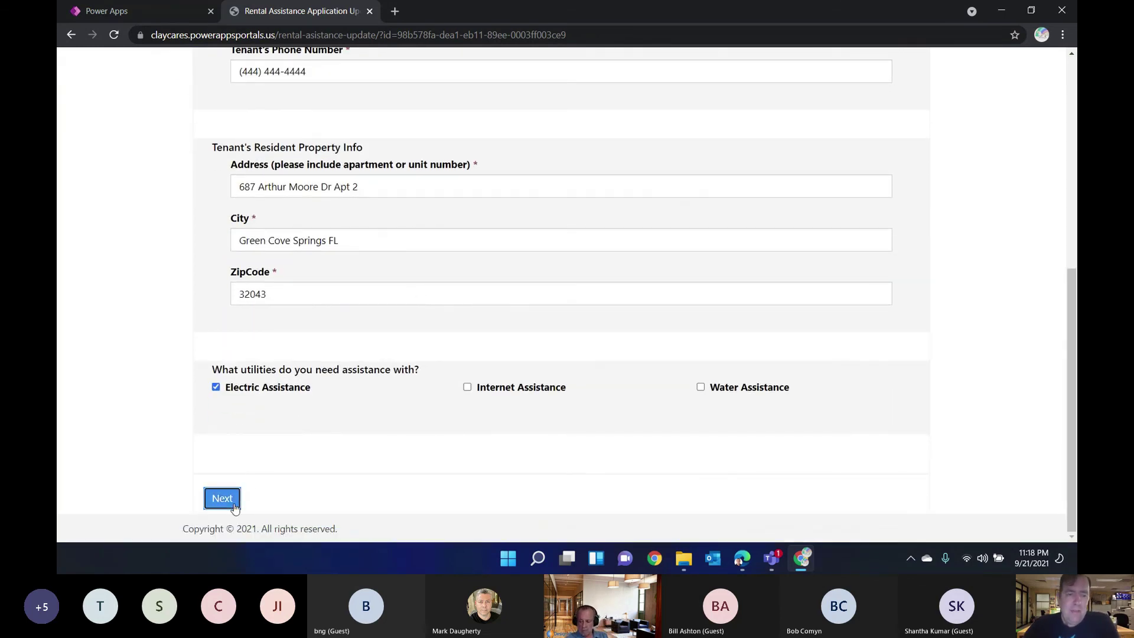
left_click(235, 505)
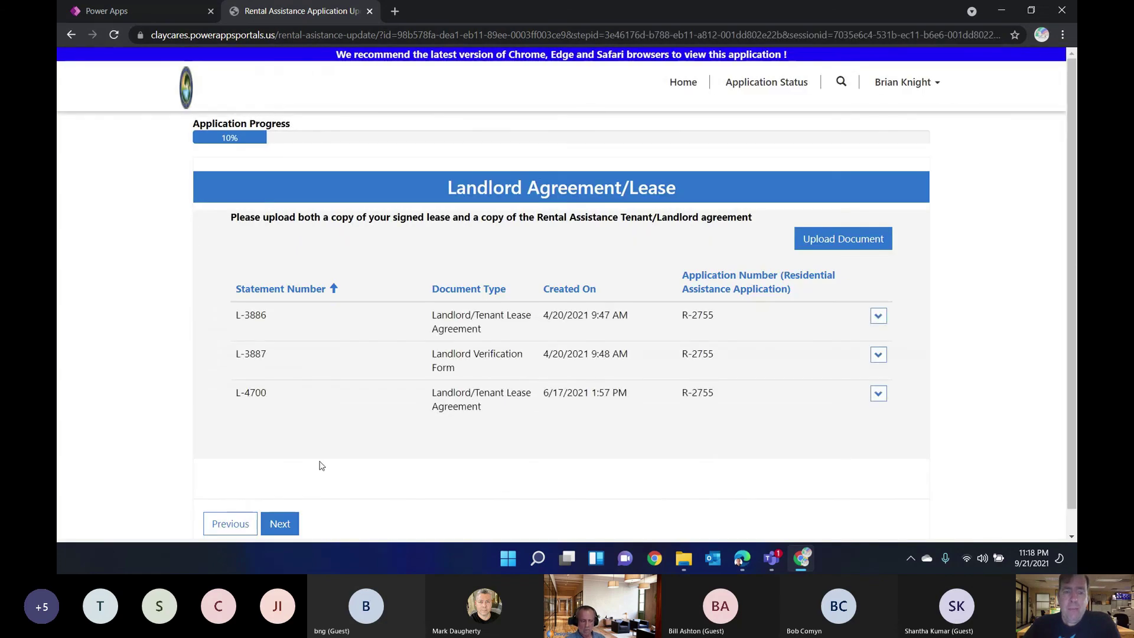
left_click(278, 524)
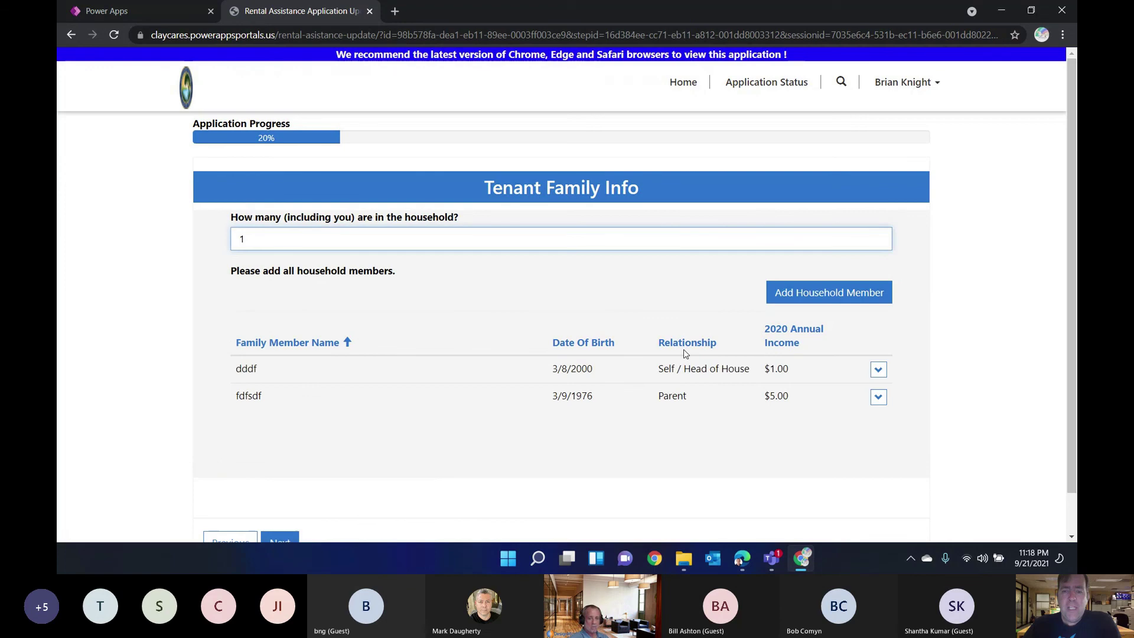
left_click(827, 294)
scroll(648, 277, "down", 5)
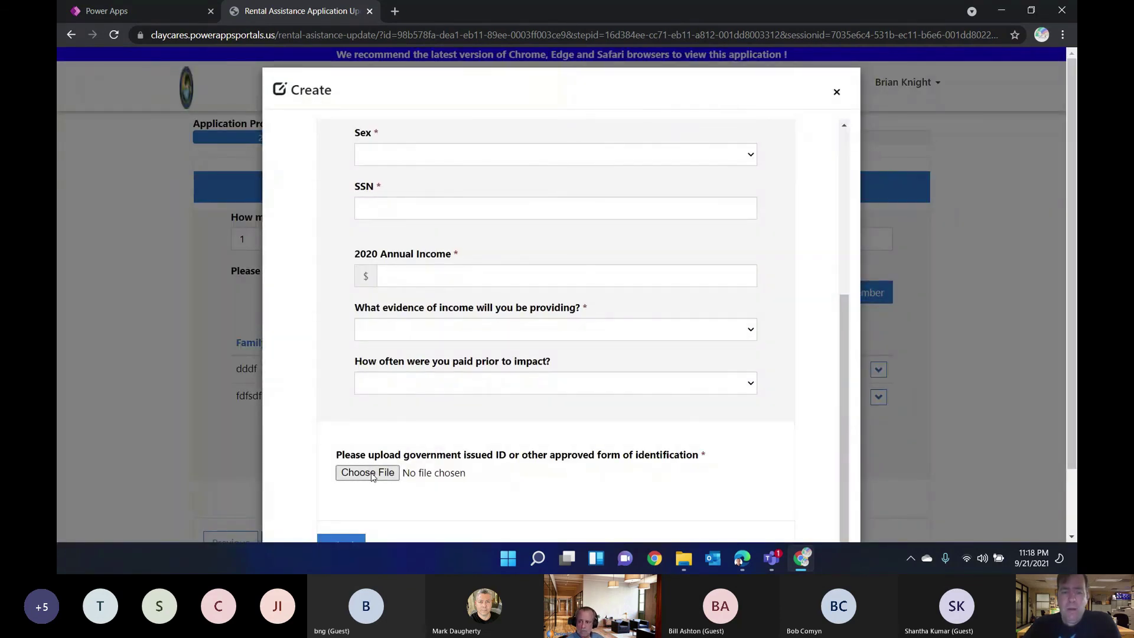
scroll(393, 425, "up", 5)
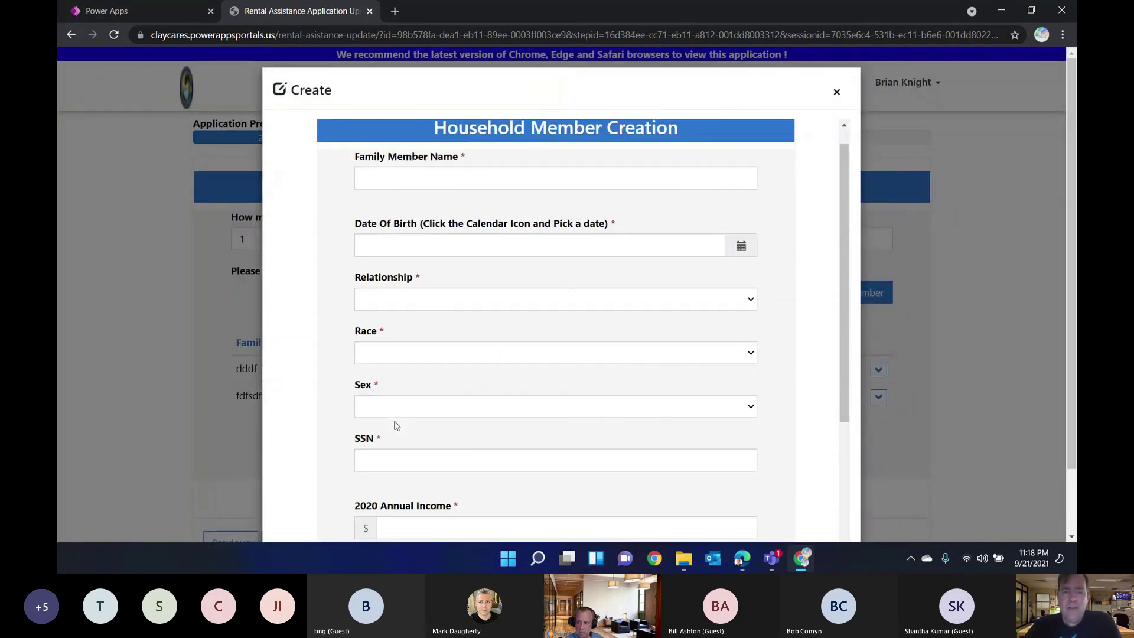
left_click(836, 92)
scroll(501, 389, "down", 1)
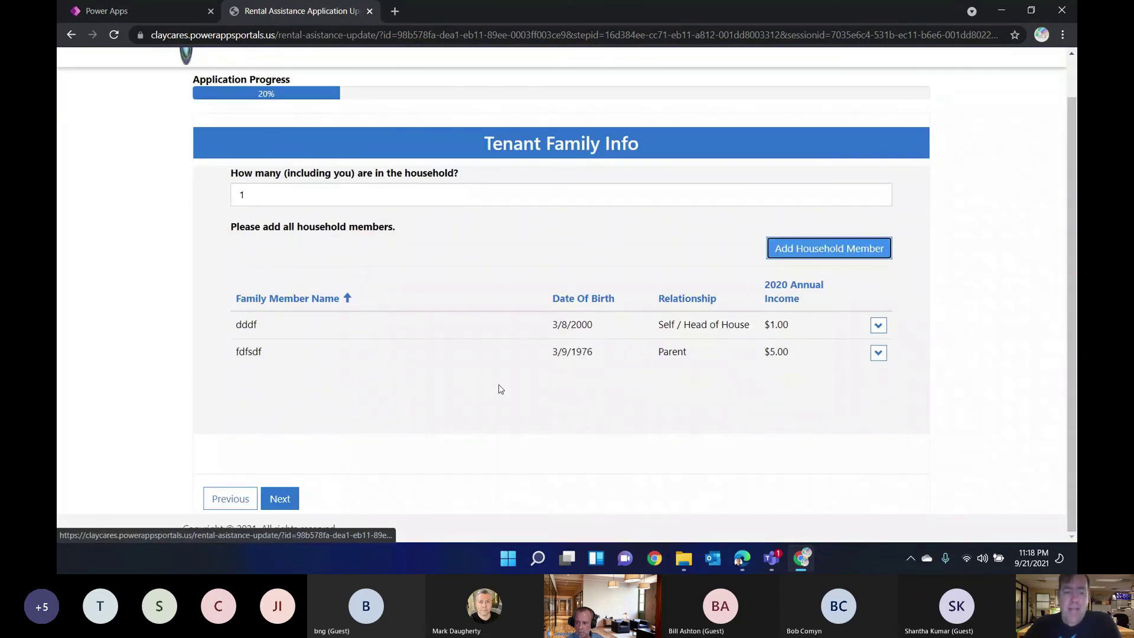
left_click(285, 498)
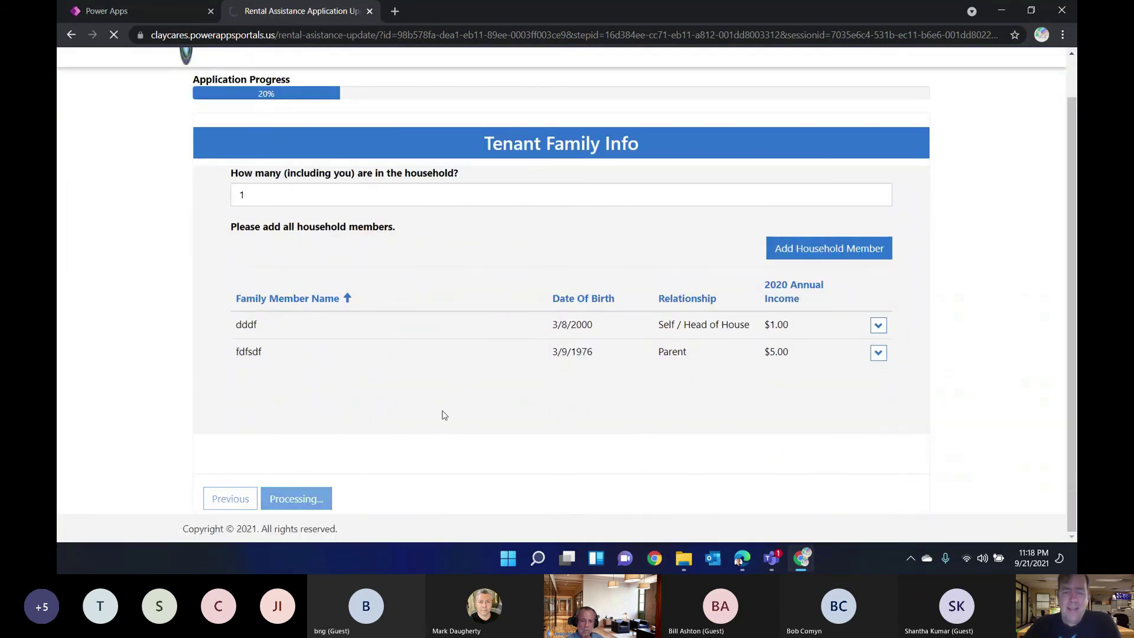
Step: Return to Application Status, select the application number, and go back to Power Apps home
scroll(511, 379, "down", 5)
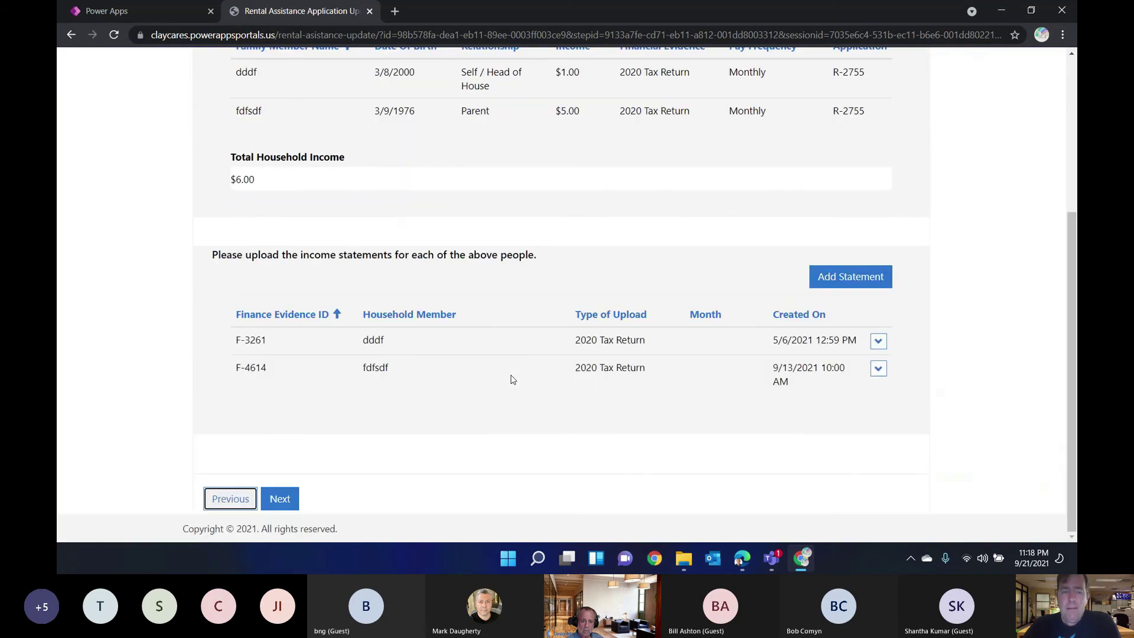
scroll(512, 380, "up", 5)
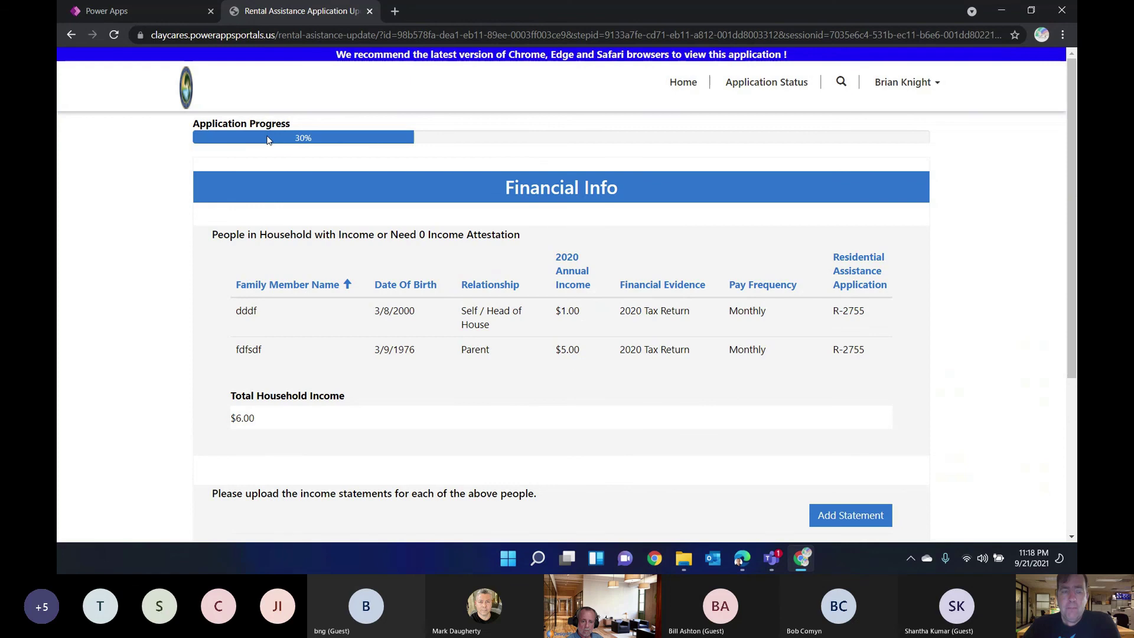
left_click(776, 90)
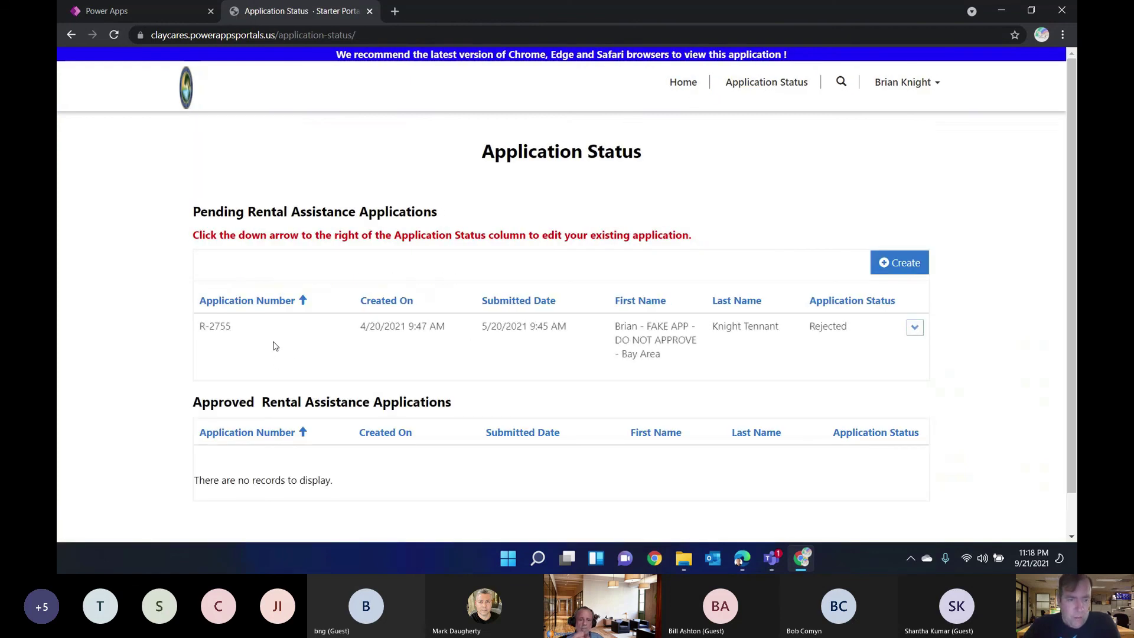
double_click(220, 326)
left_click_drag(208, 326, 202, 326)
key("ctrl+c")
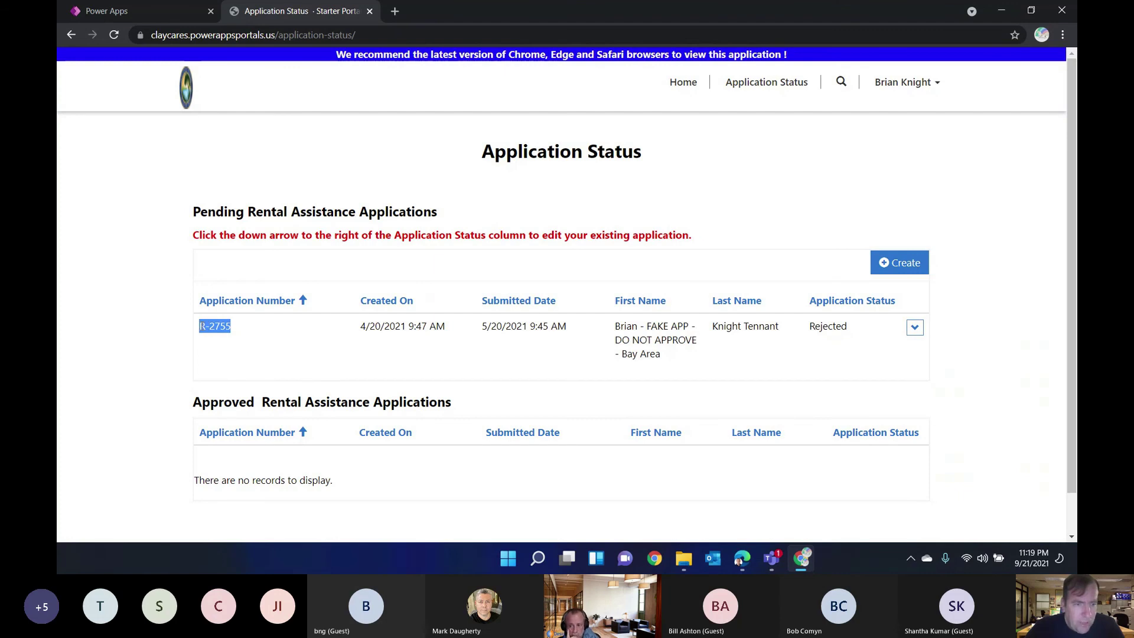
left_click(168, 13)
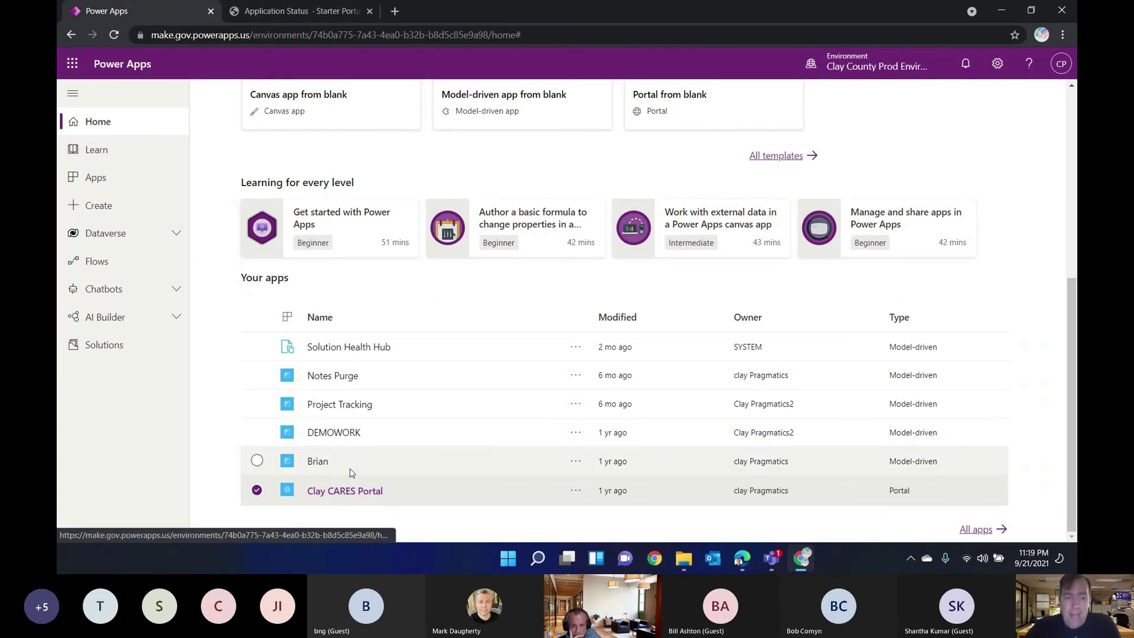
Step: Open Project Tracking, view the ADA Door Openers project hierarchy, then the Rental Assistance list
left_click(349, 407)
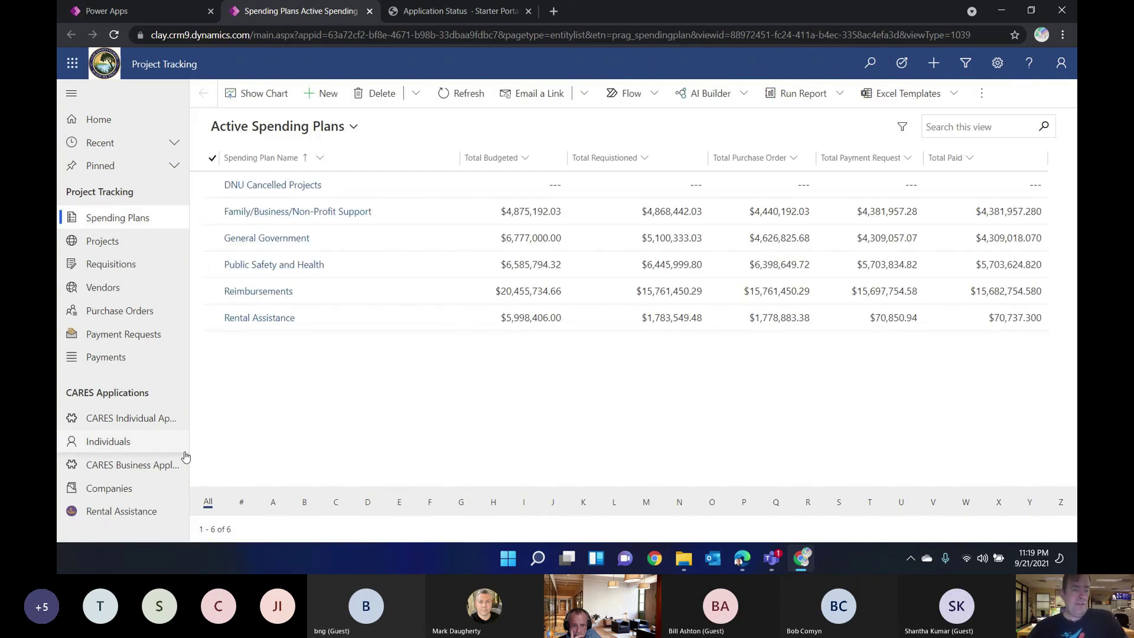
left_click(124, 241)
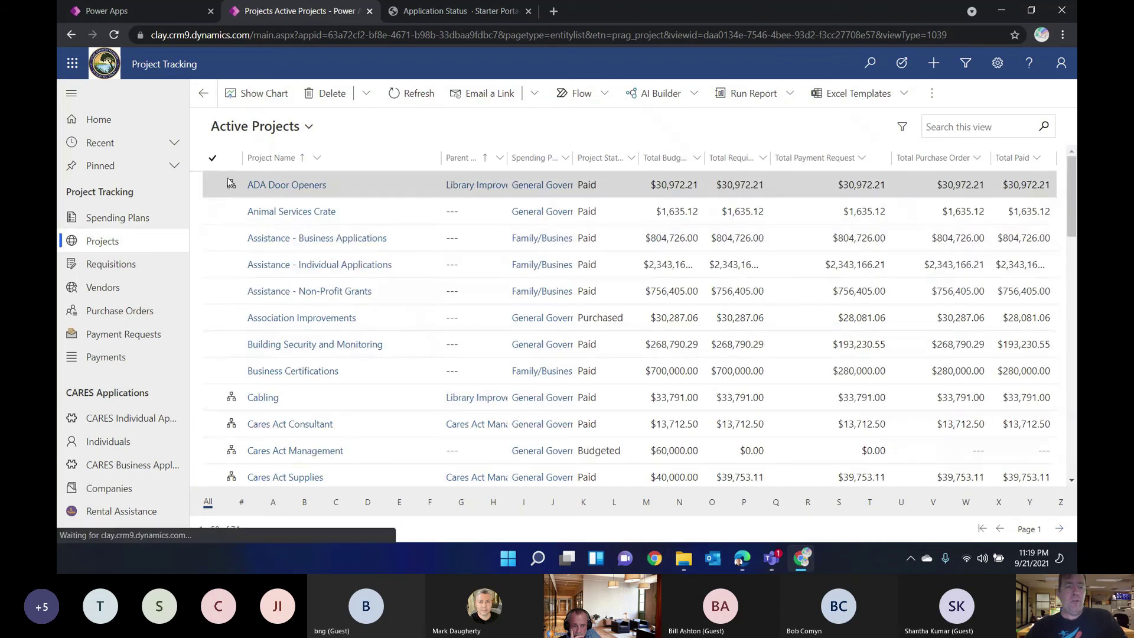
left_click(231, 186)
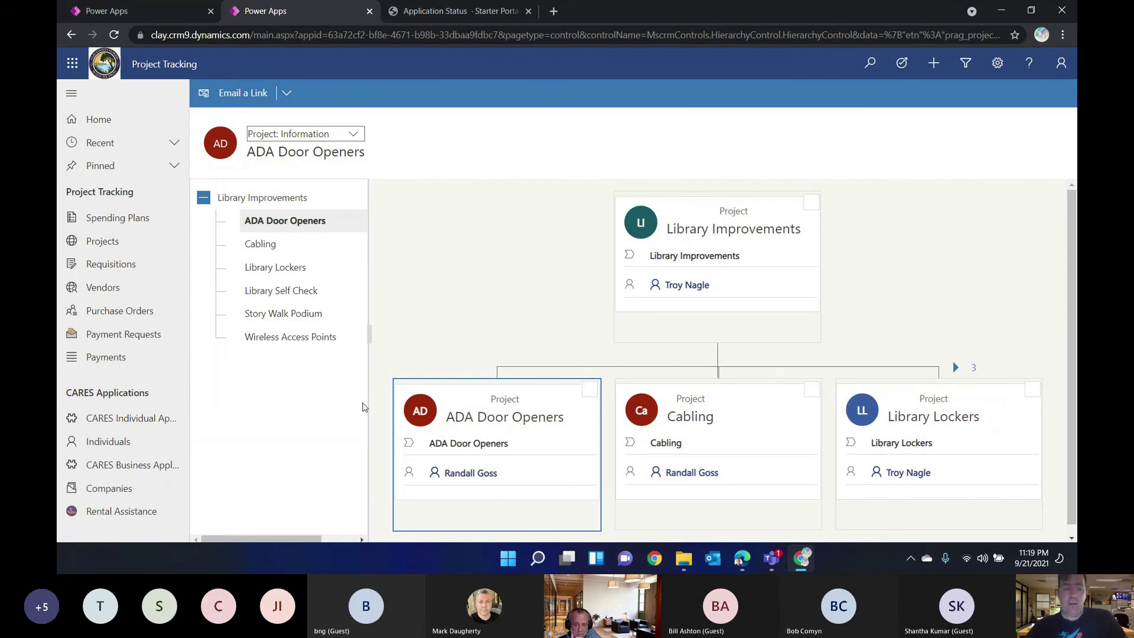
left_click(144, 511)
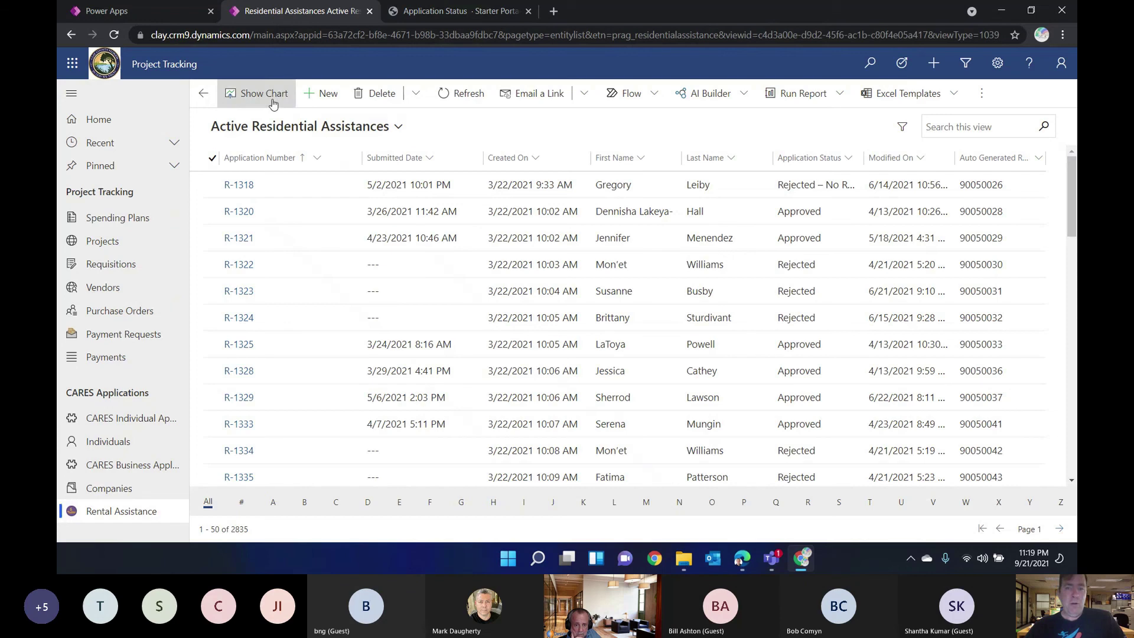
left_click(273, 104)
key("ctrl+v")
key("Return")
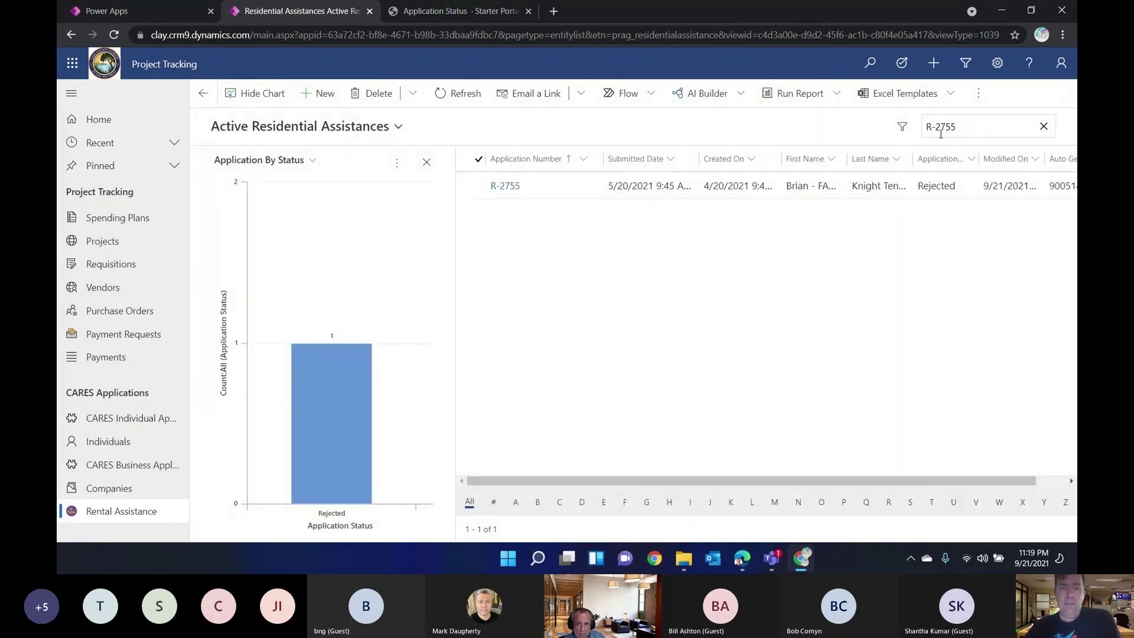
left_click(427, 162)
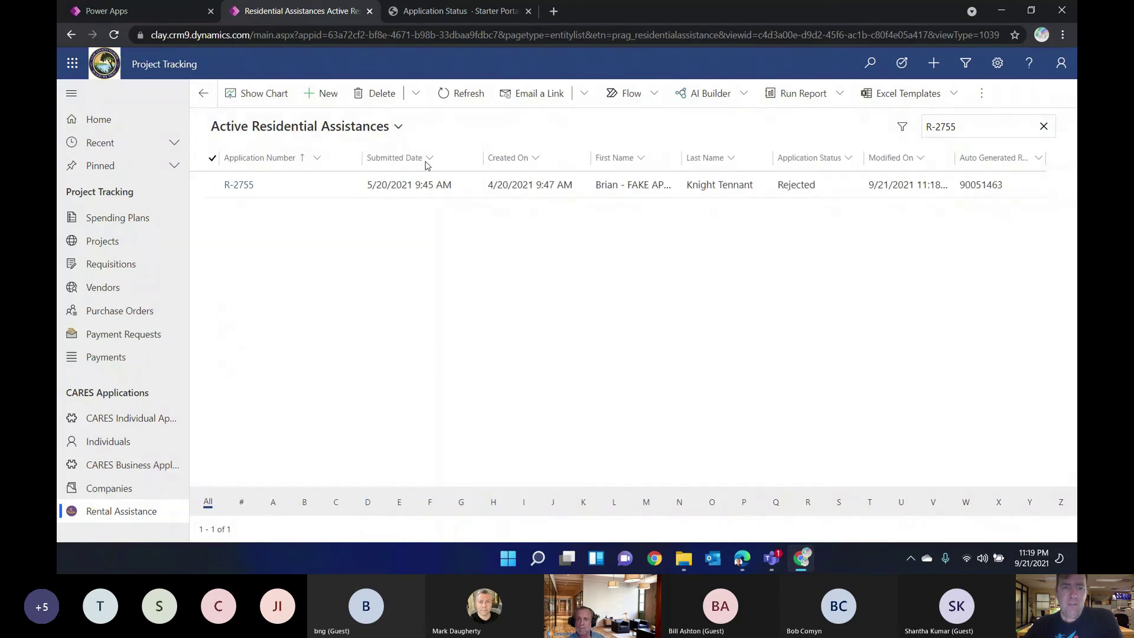
left_click(241, 185)
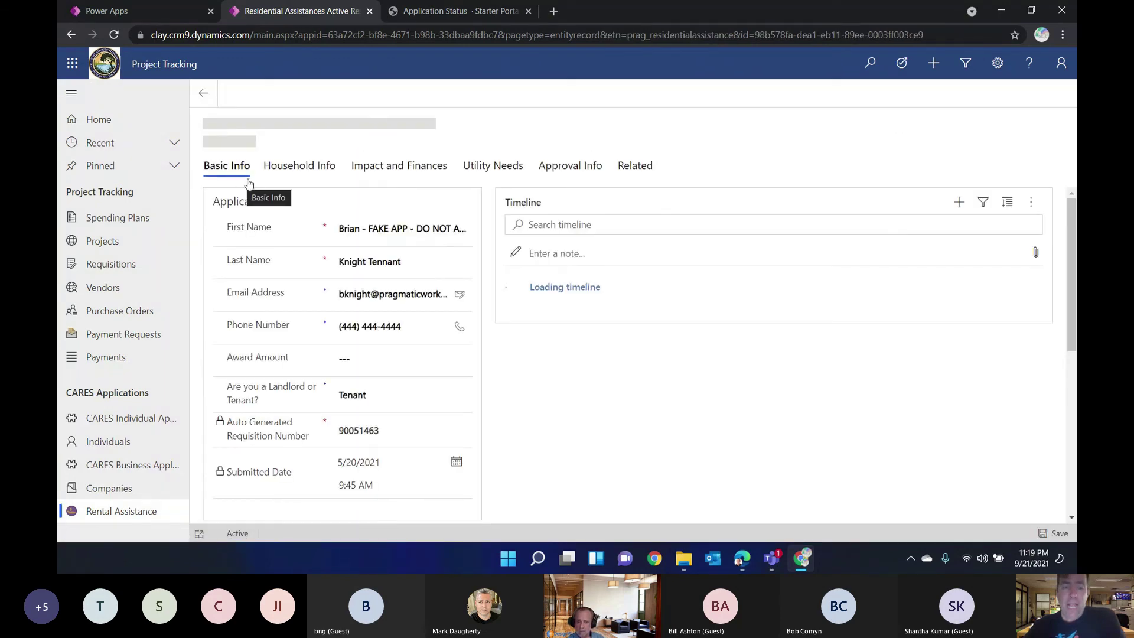
left_click_drag(446, 265, 472, 262)
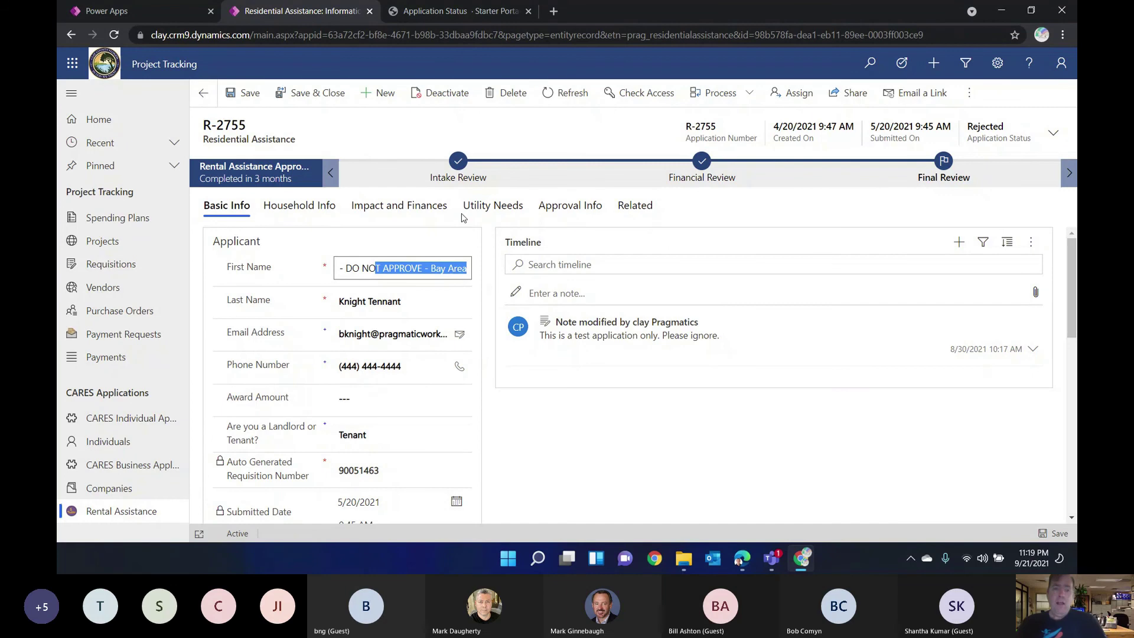
Step: Inspect R-2755's completed Intake Review and Financial Review stage details
left_click(455, 165)
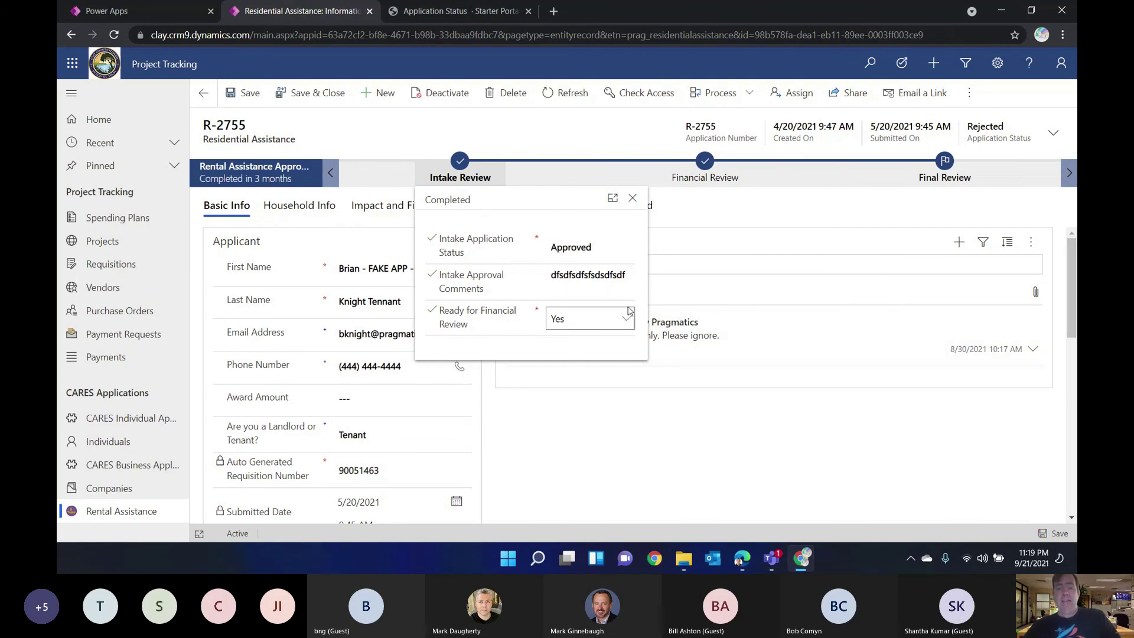
left_click(697, 176)
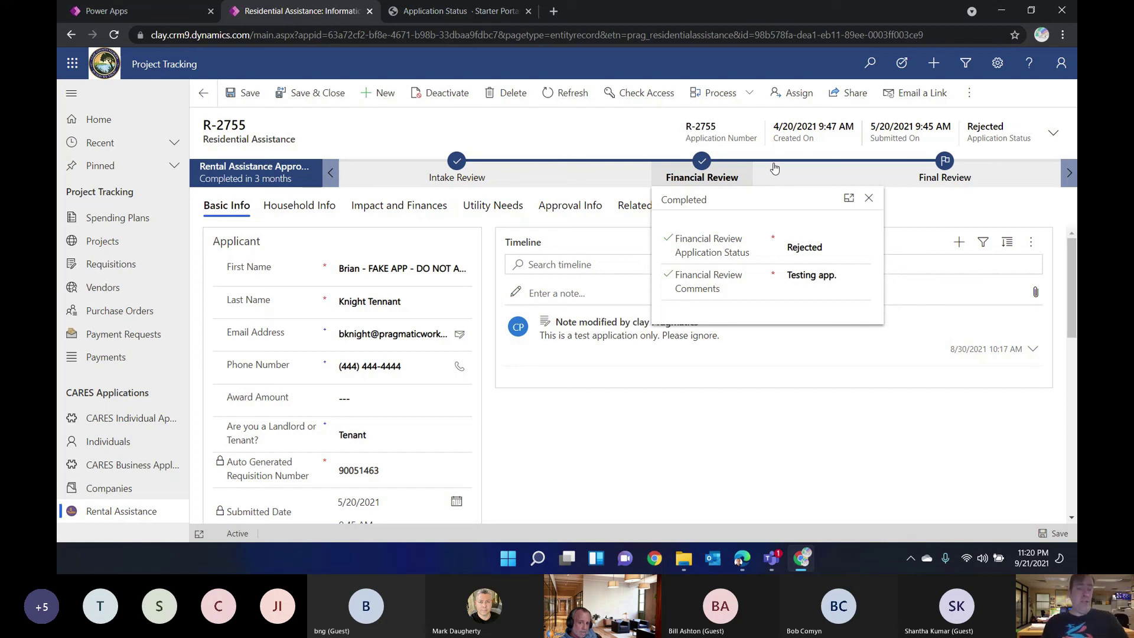
scroll(715, 349, "down", 3)
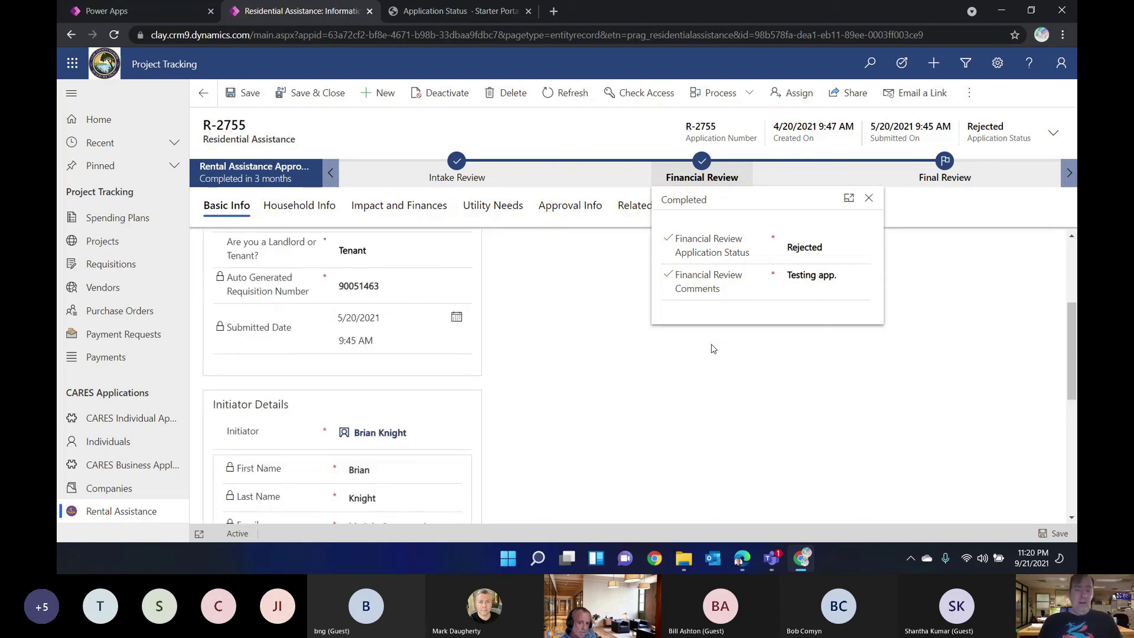
scroll(654, 418, "up", 3)
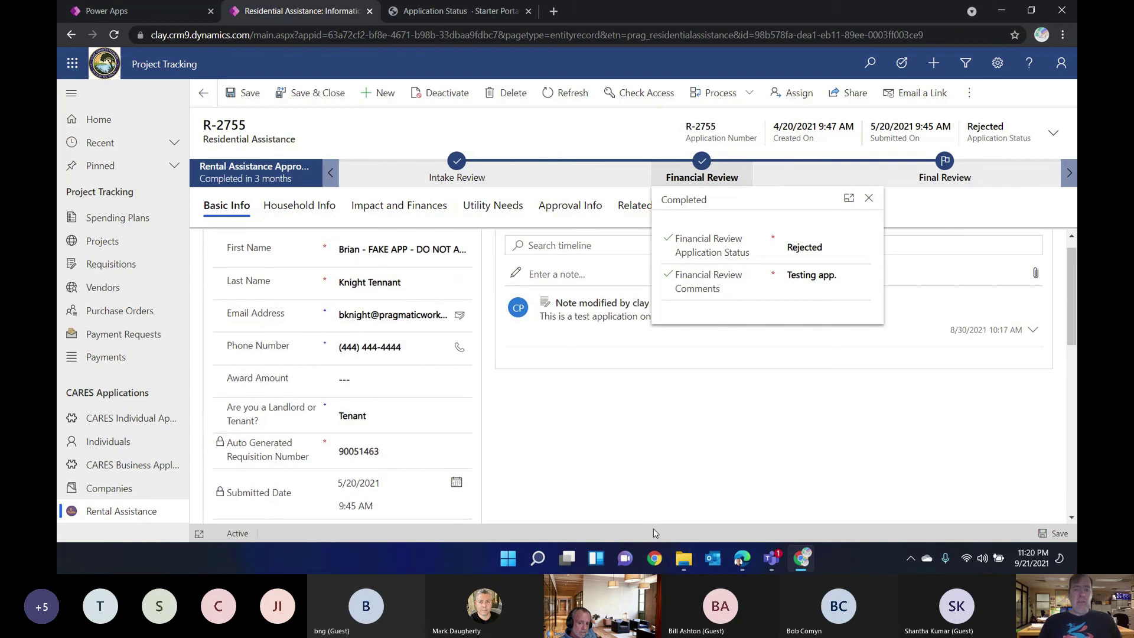
left_click(655, 426)
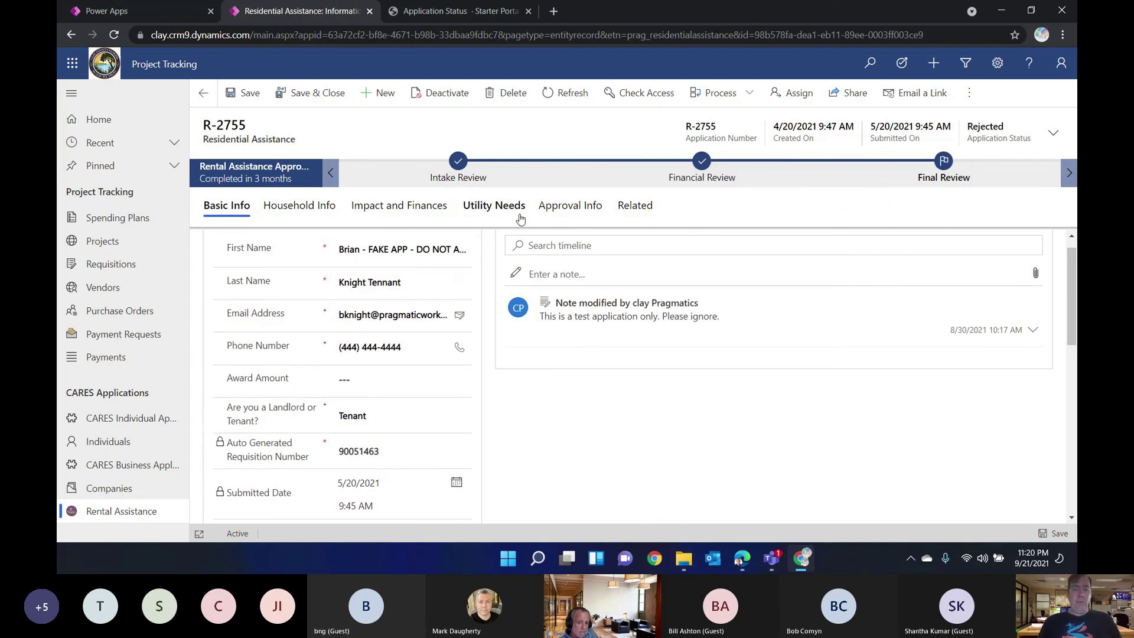
Step: View R-2755's Utility Needs, Impact and Finances, and Approval Info tabs
left_click(507, 217)
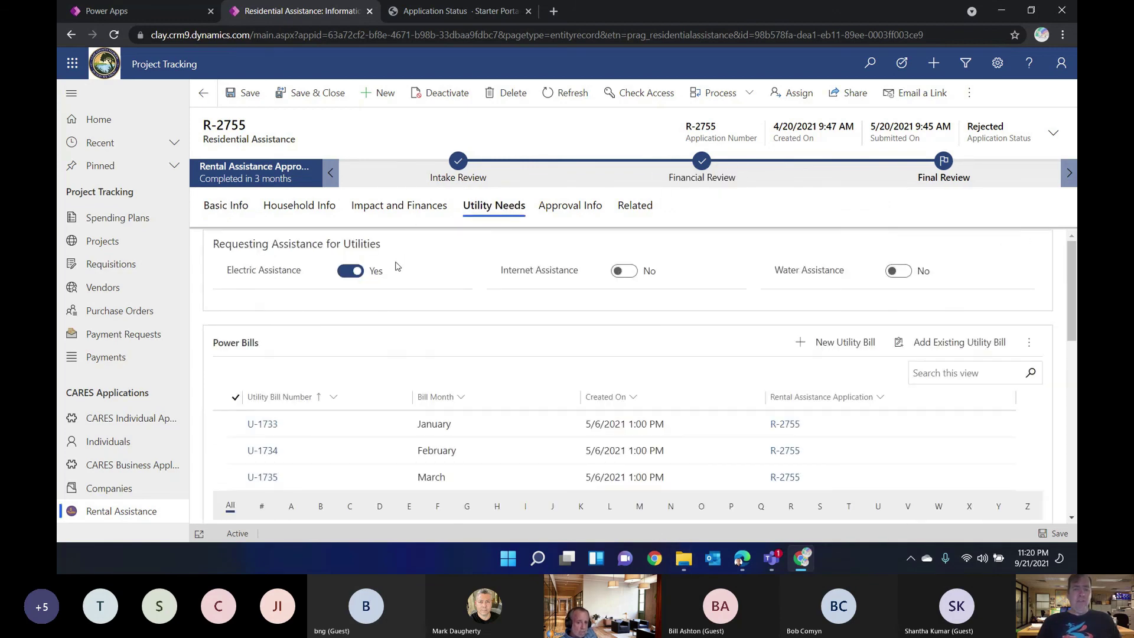
left_click(417, 207)
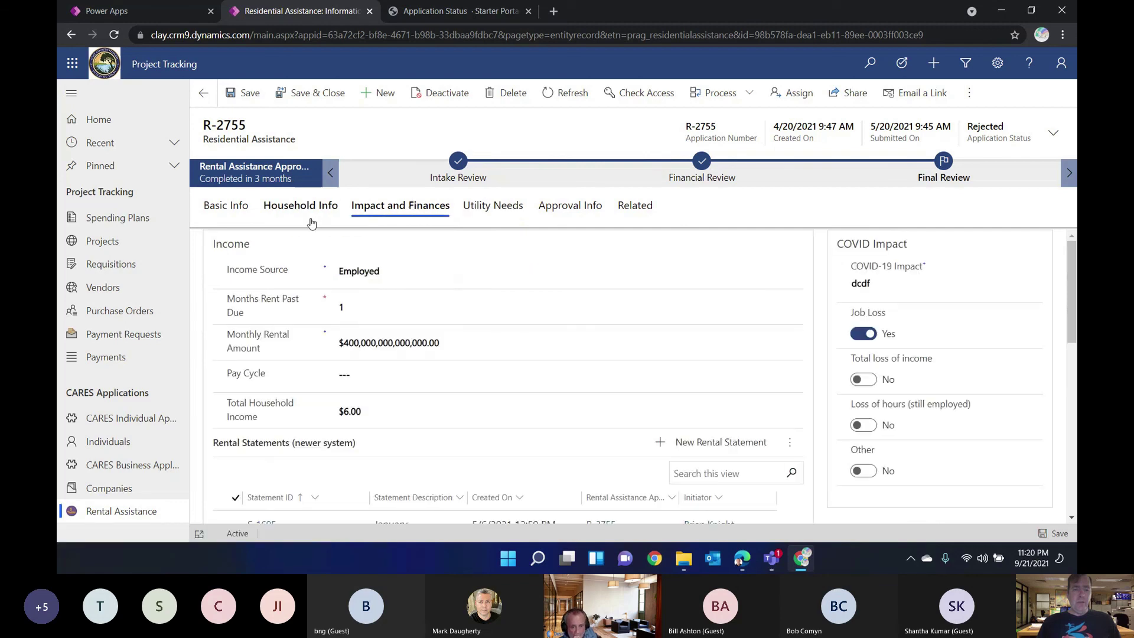
left_click(585, 207)
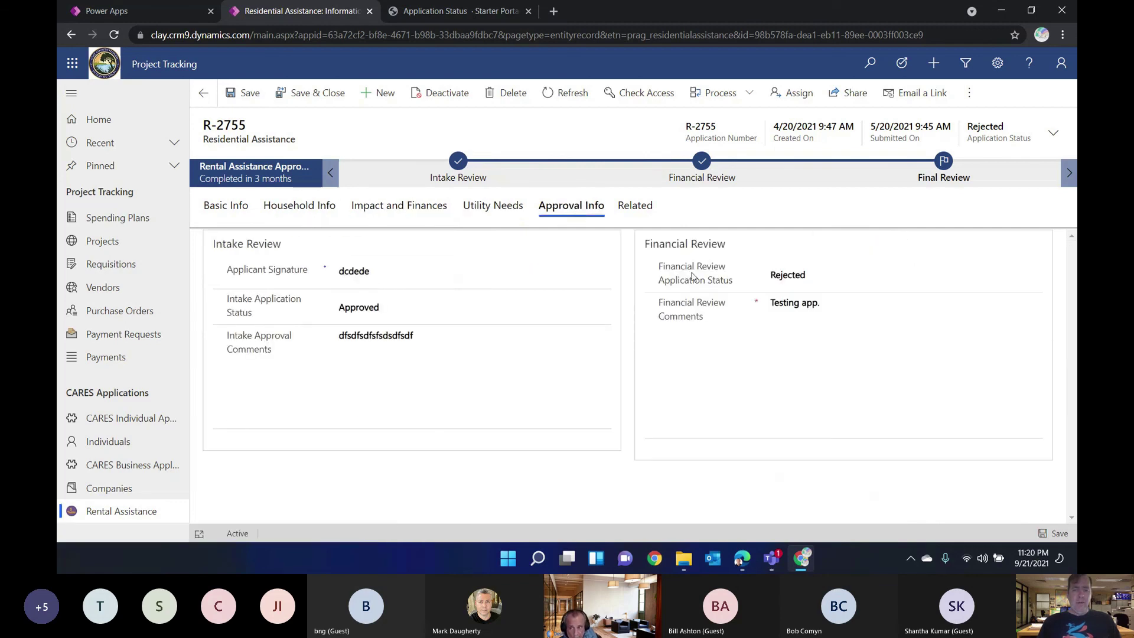
Step: Change the Financial Review status to Approved, then set it back to Rejected
left_click(793, 274)
left_click(795, 316)
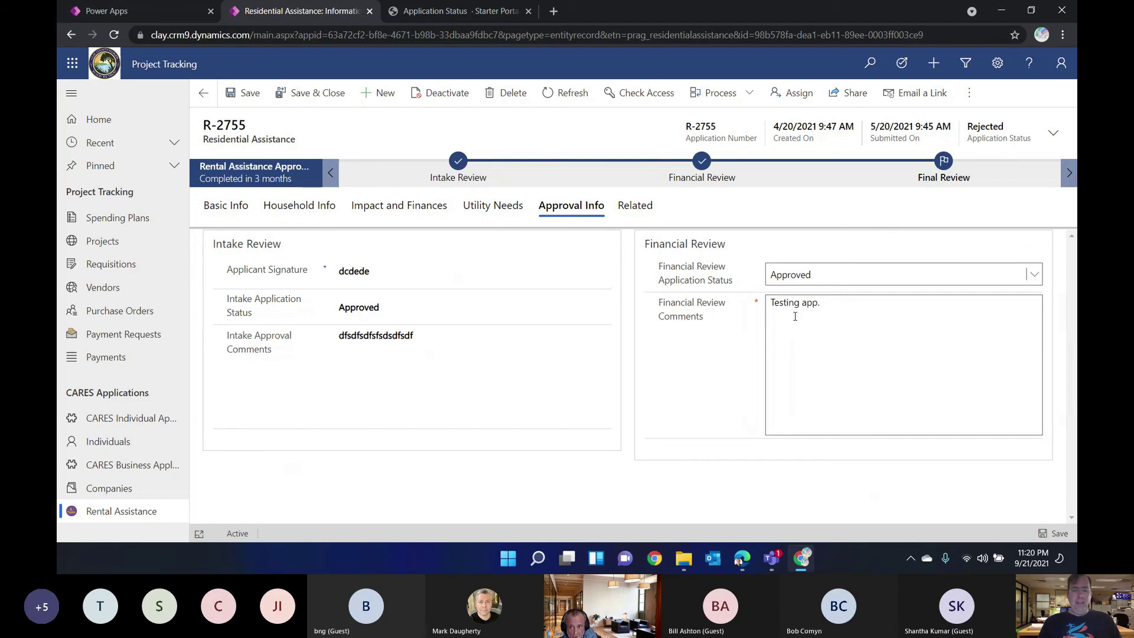
left_click(306, 503)
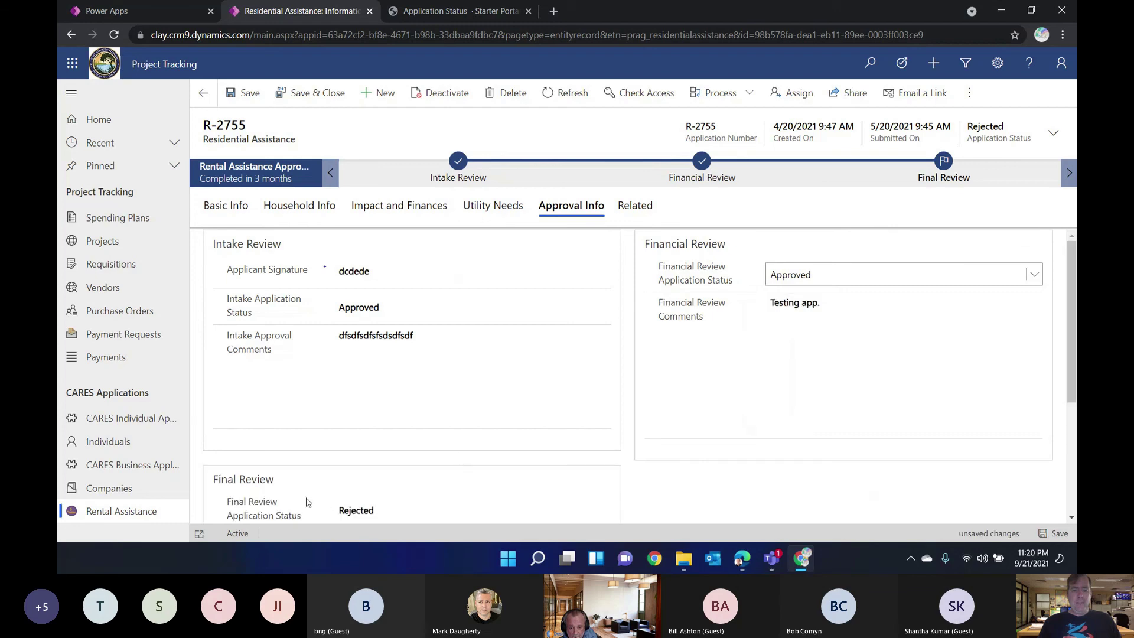
left_click(833, 282)
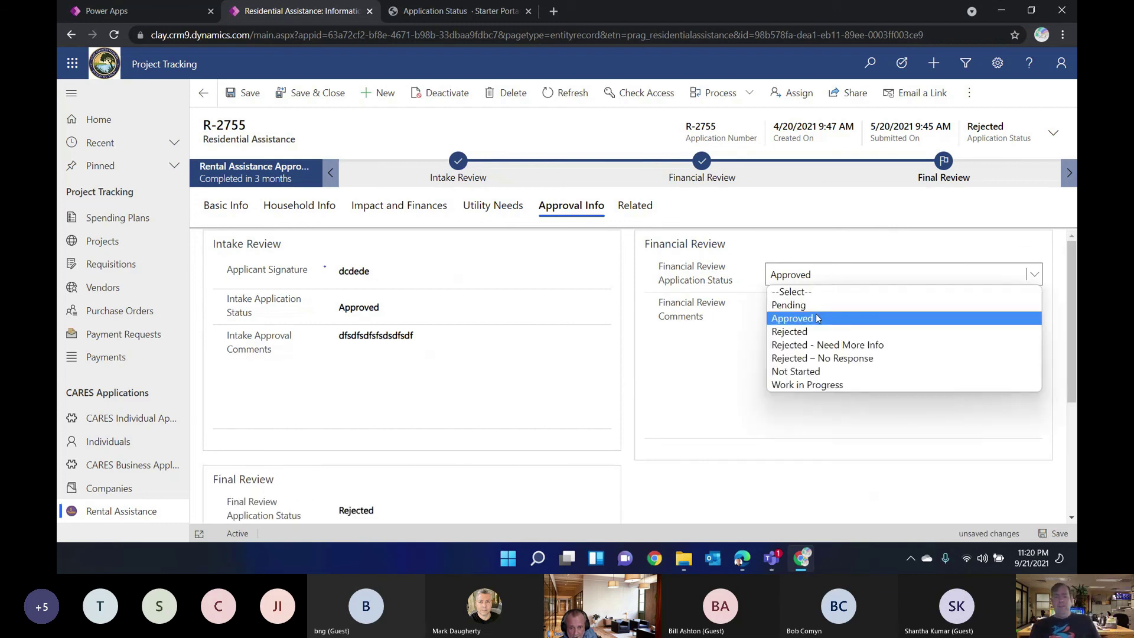
left_click(809, 331)
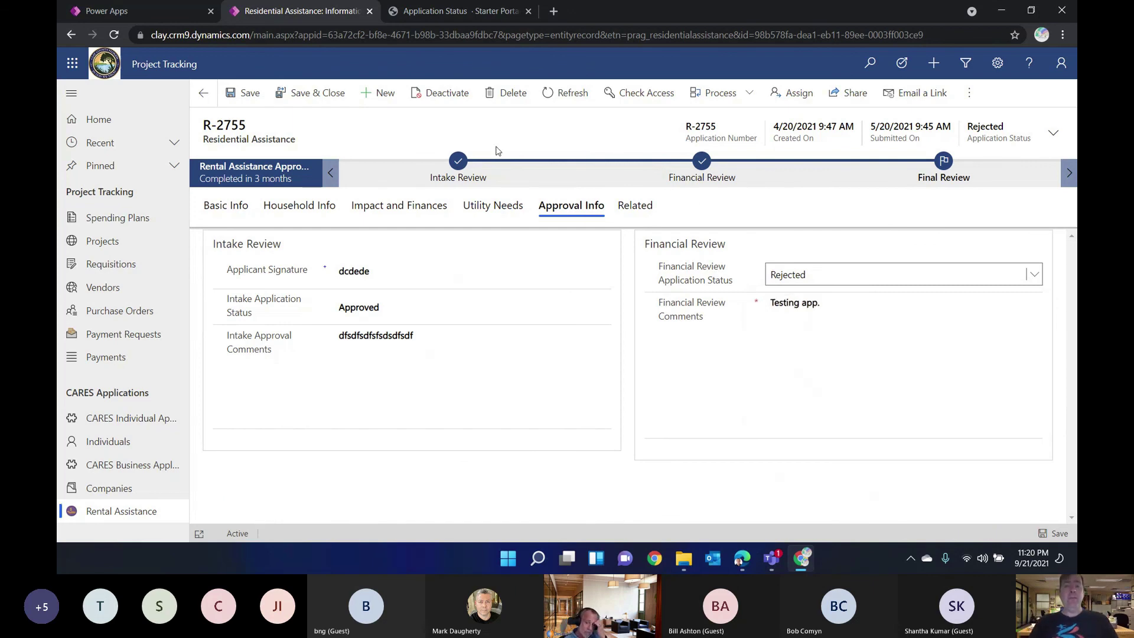
Step: Compare the R-2755 record with the portal's application status page, then bring Teams forward
left_click(416, 13)
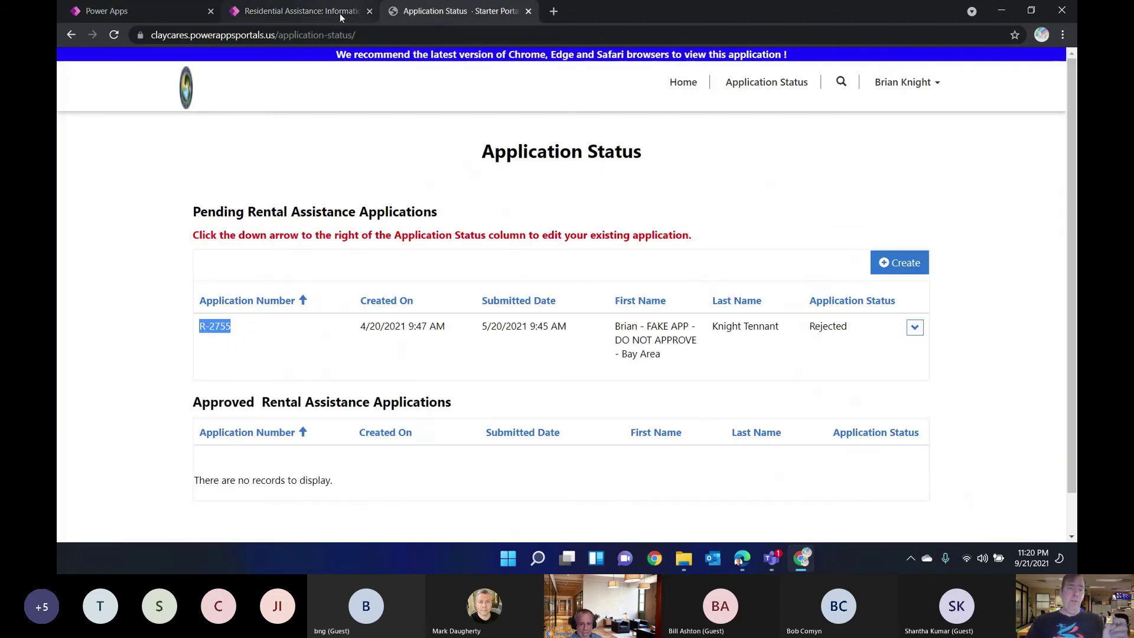
left_click(332, 12)
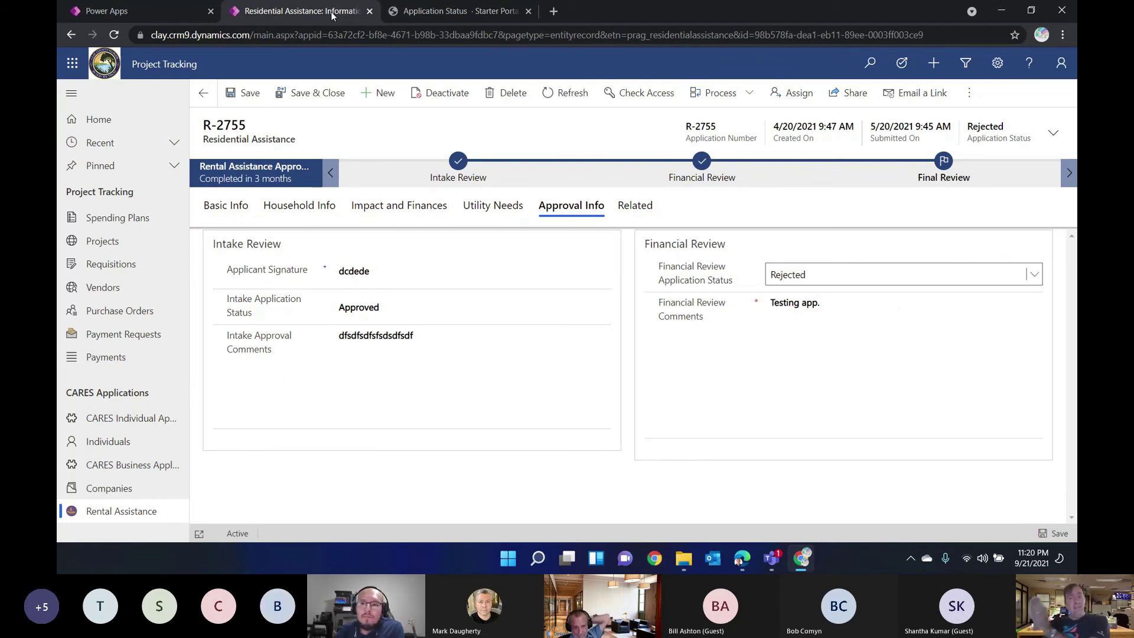
left_click(412, 12)
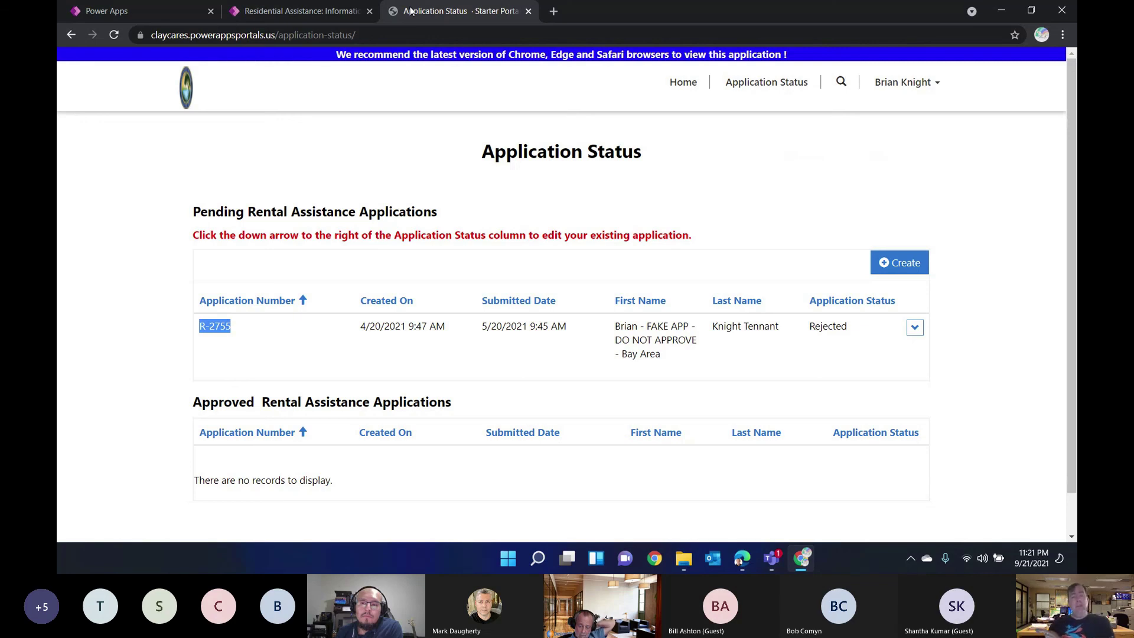
left_click(336, 14)
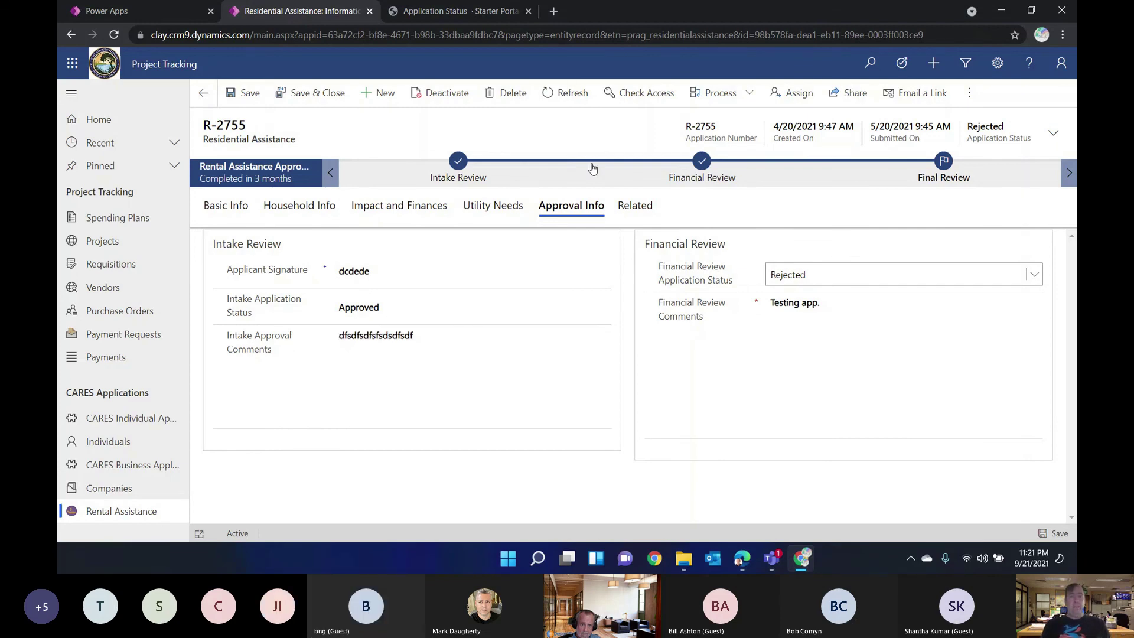
left_click(484, 13)
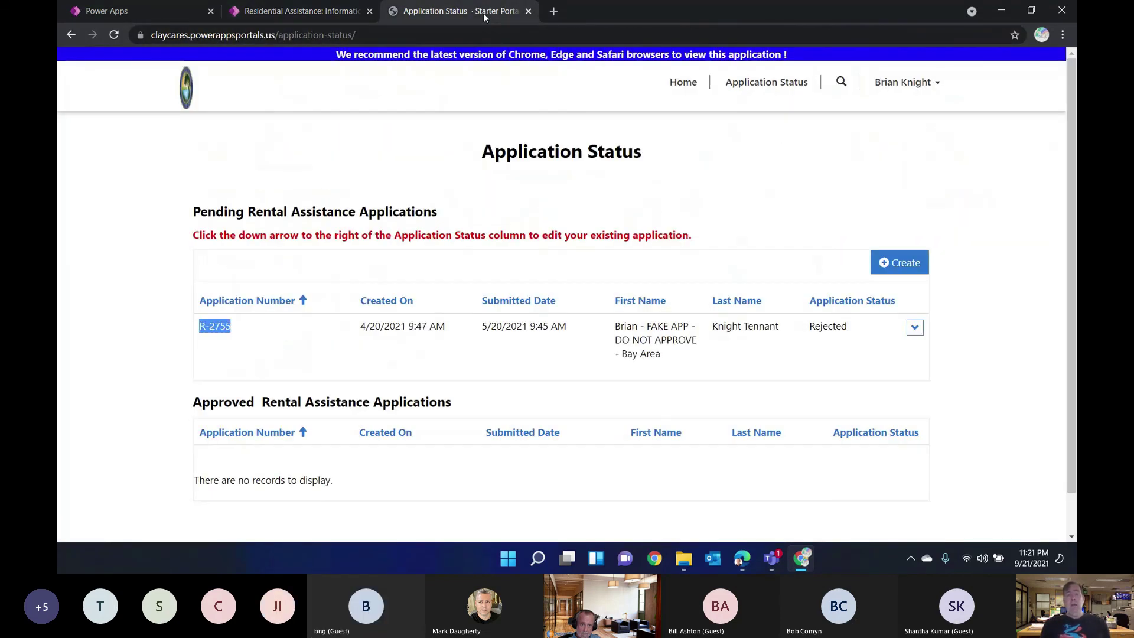
left_click(316, 22)
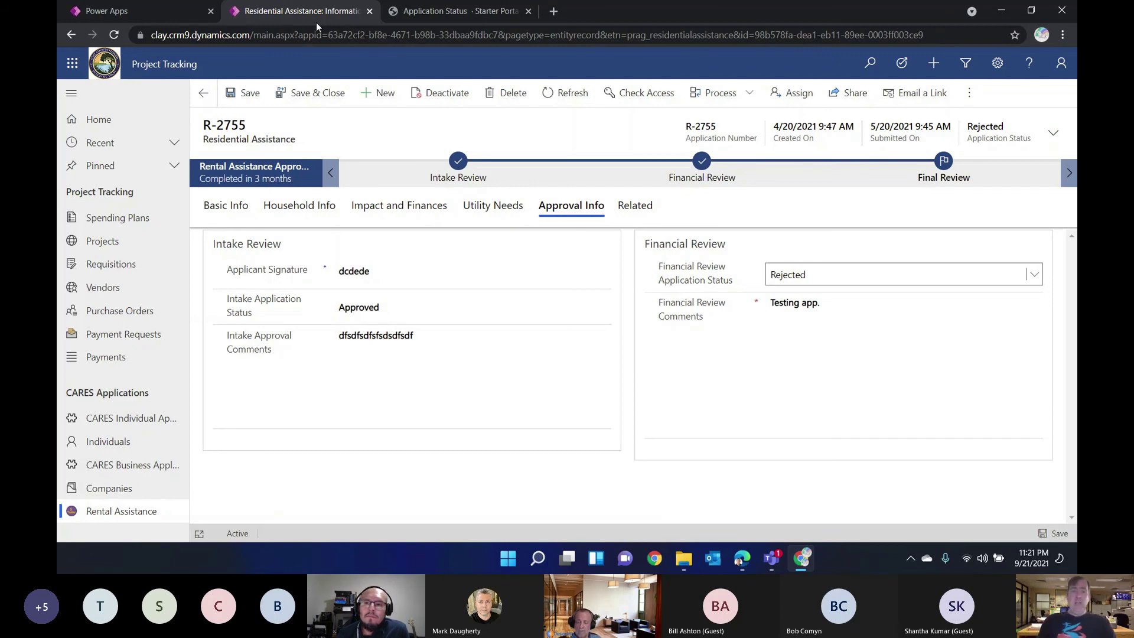
key("alt+Tab")
key("Tab")
key("alt+Tab")
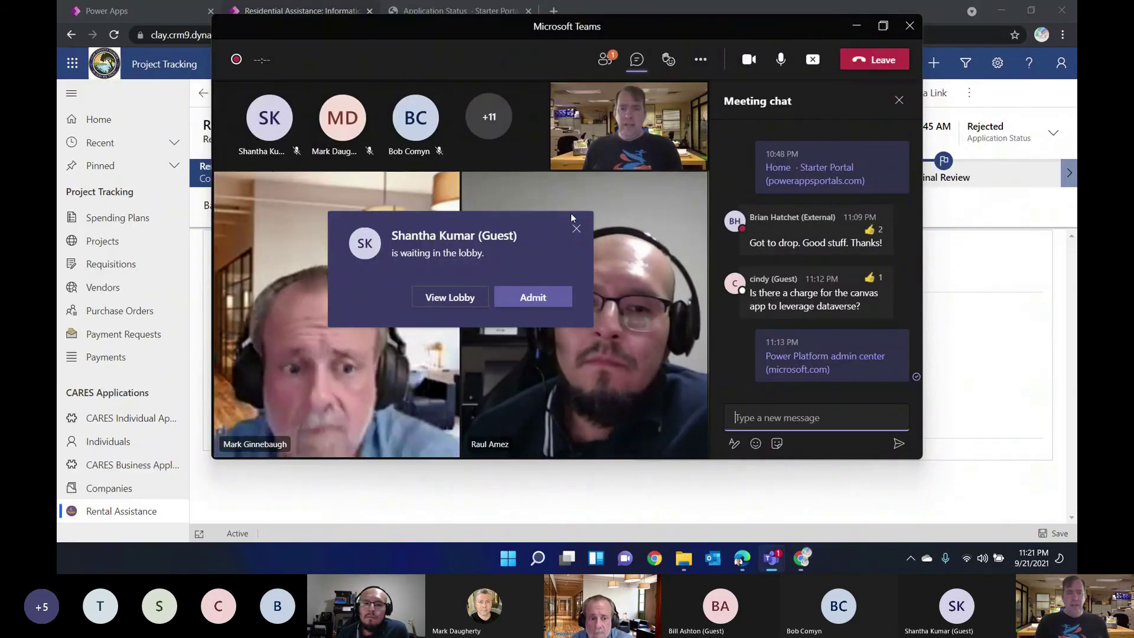
Step: Dismiss the Teams guest lobby notification and return to the Power Apps home tab in Chrome
left_click(576, 229)
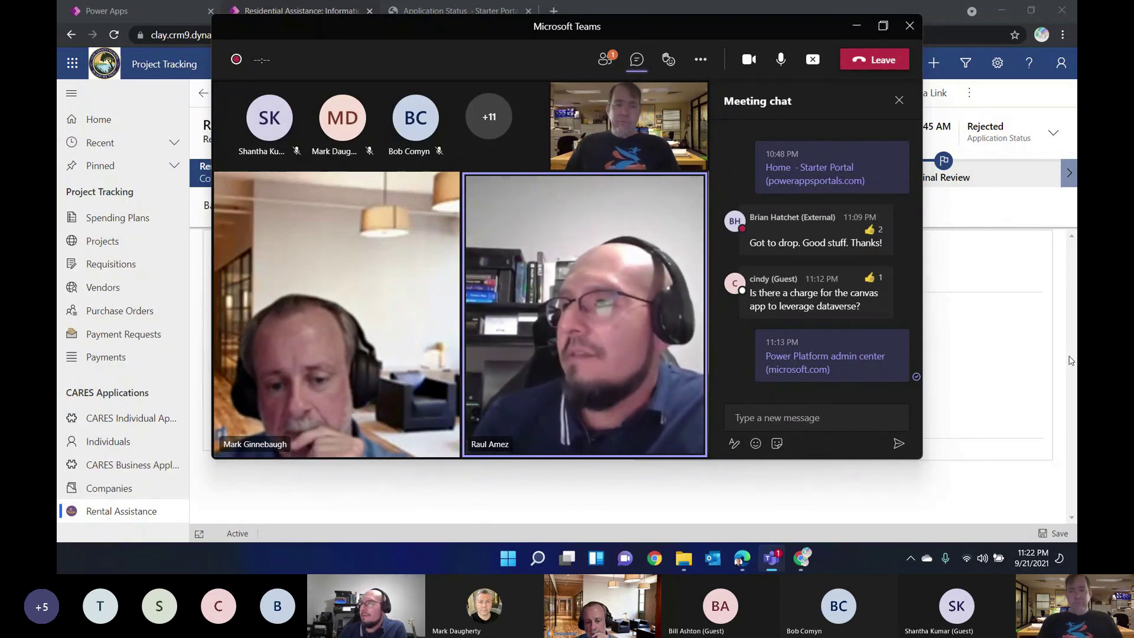
left_click(1064, 299)
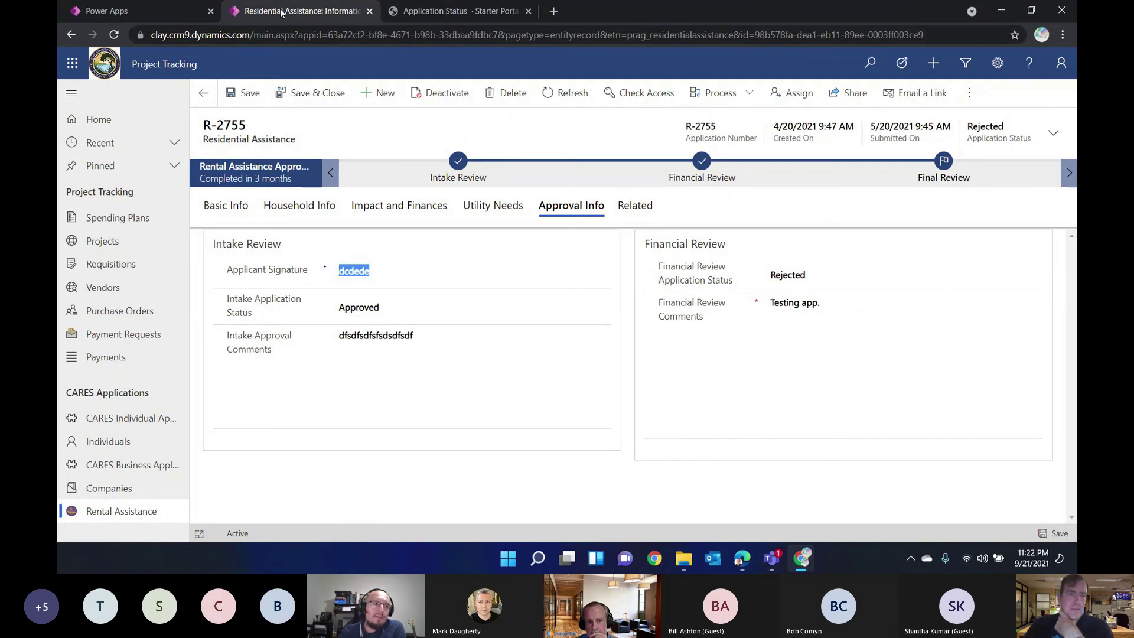
left_click(158, 12)
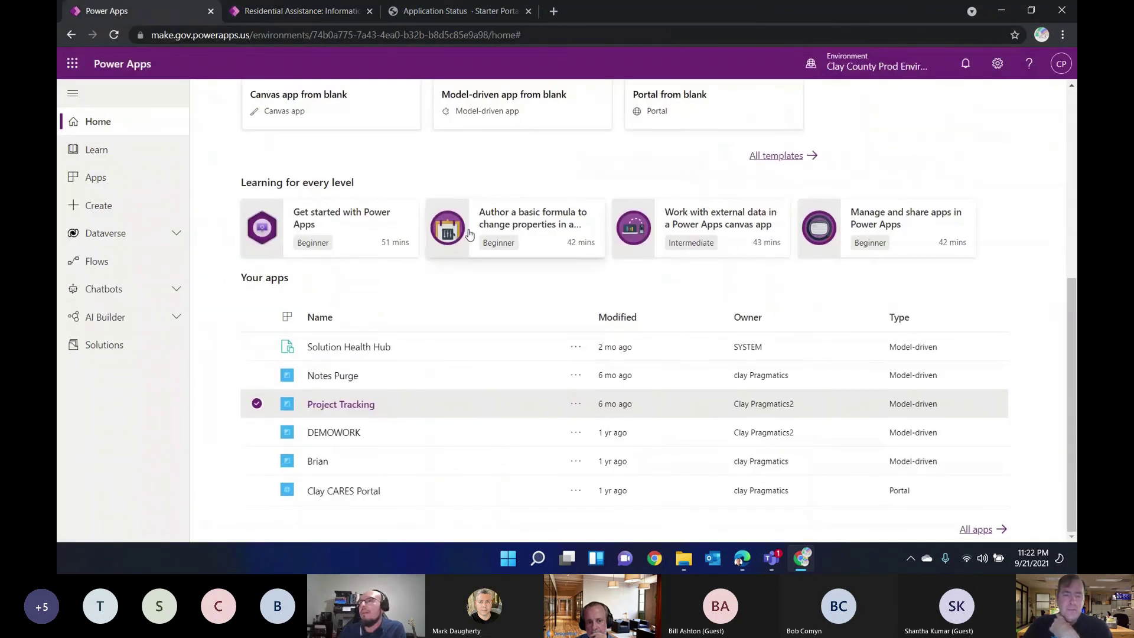
Step: Switch to the Clay County Board of County Commissioners environment and launch Vehicle Inspection
scroll(481, 370, "up", 2)
scroll(481, 370, "down", 2)
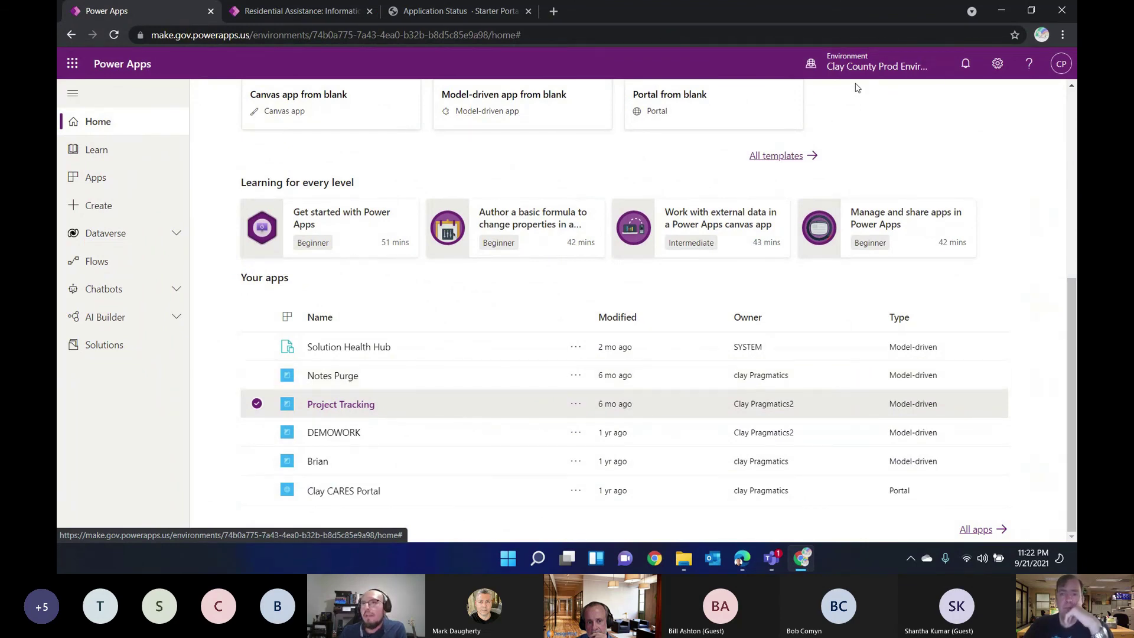
left_click(863, 66)
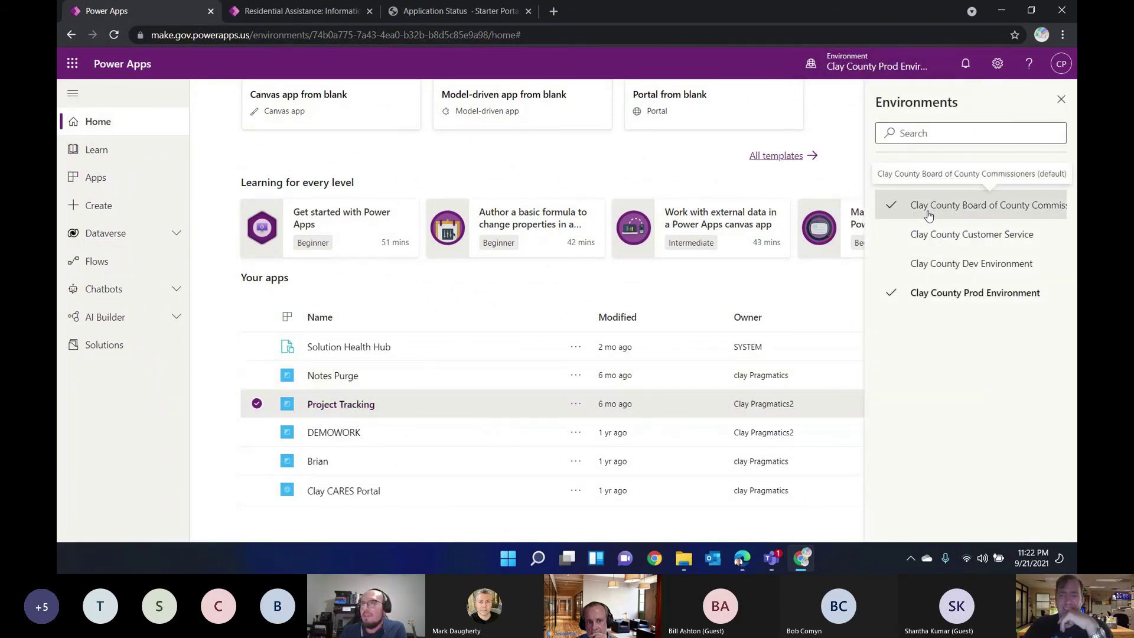
left_click(960, 212)
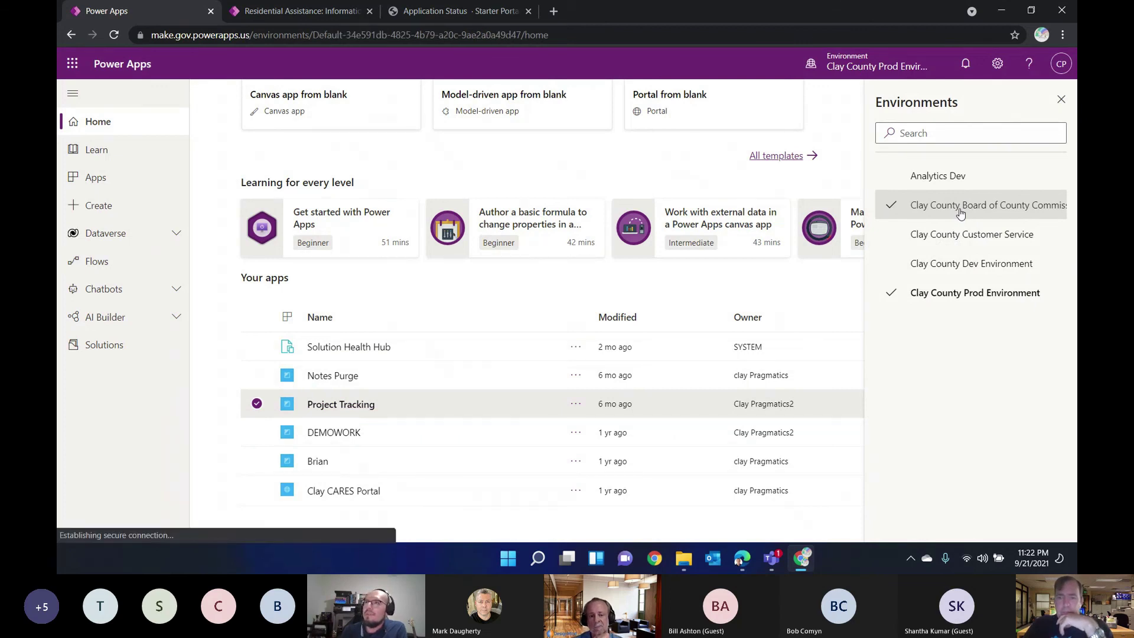
scroll(645, 403, "down", 5)
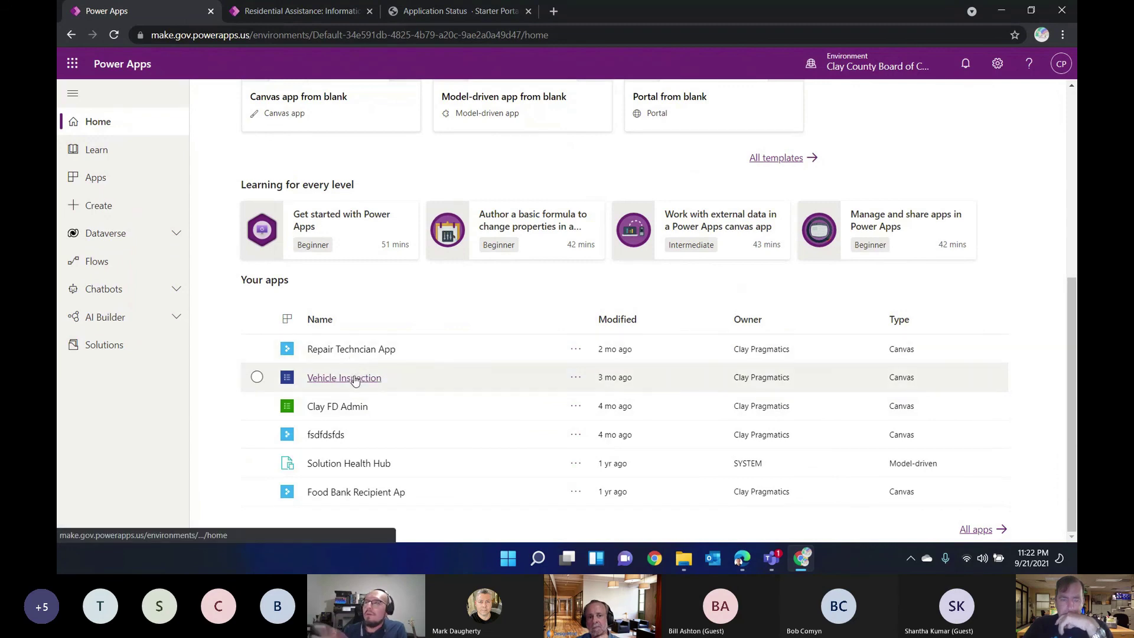
left_click(355, 380)
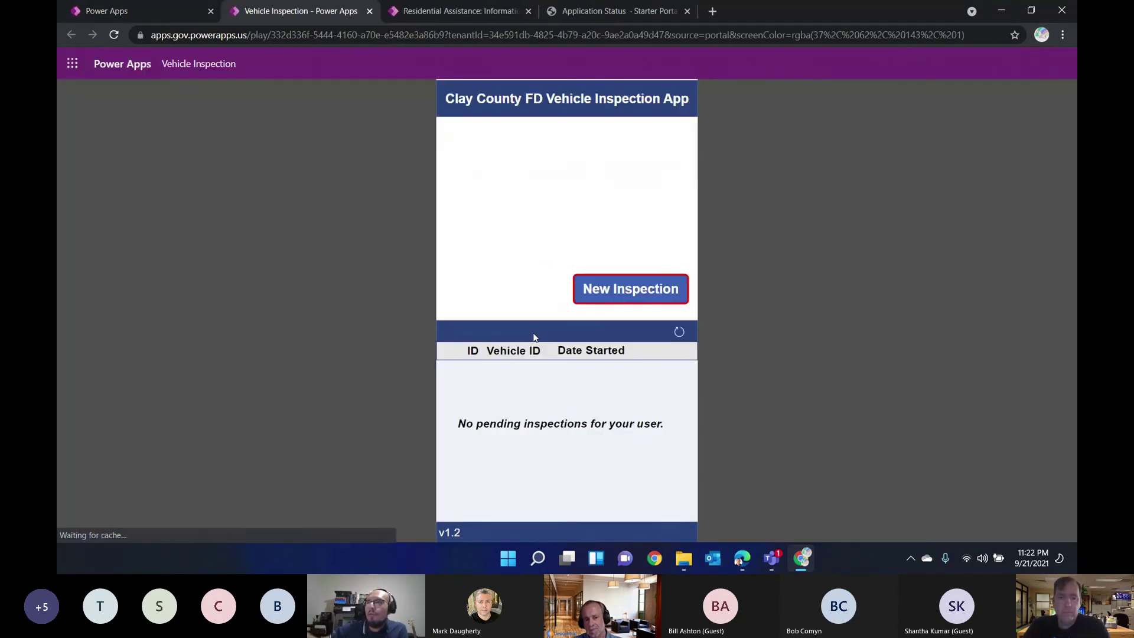
Step: Create a new inspection for Utility unit UtilityTest 1 and start it at mileage 3
left_click(625, 292)
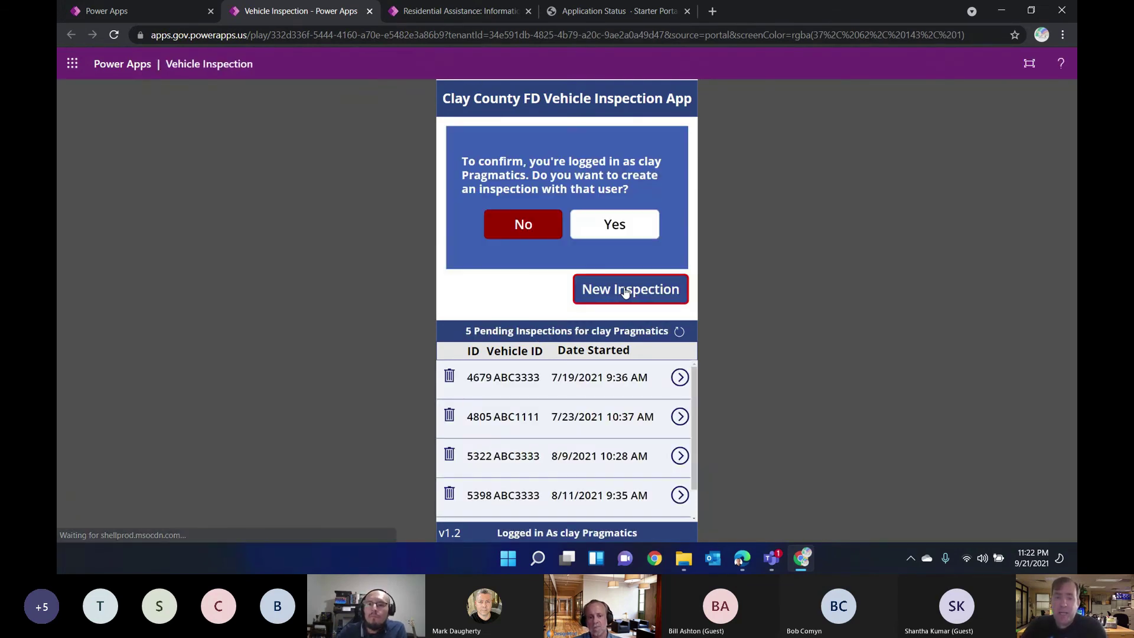
left_click(615, 233)
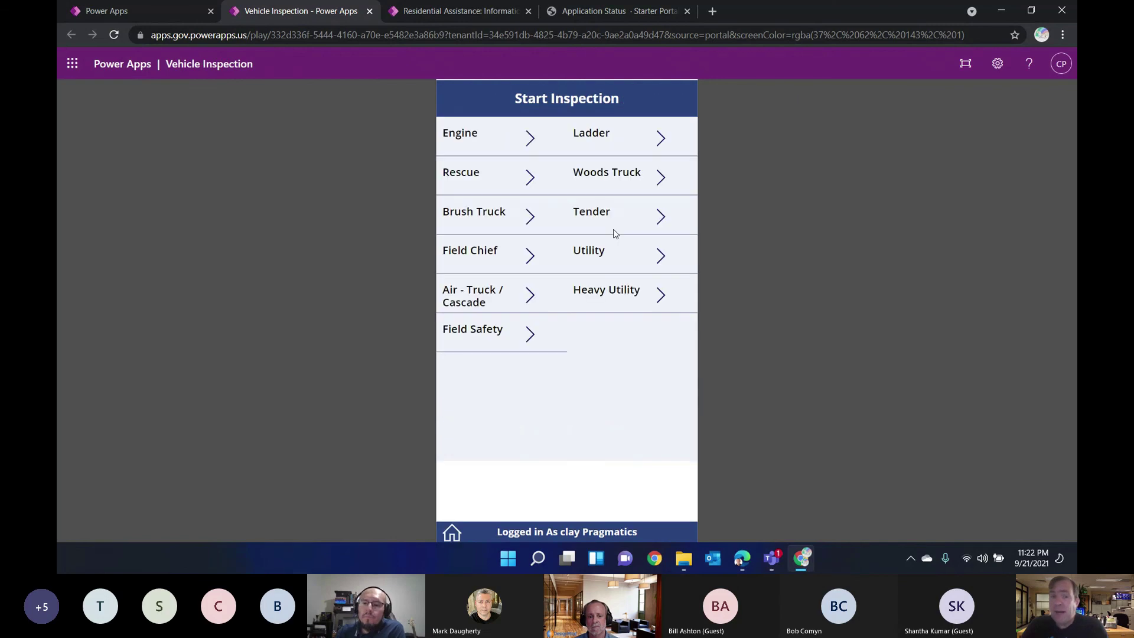
left_click(660, 257)
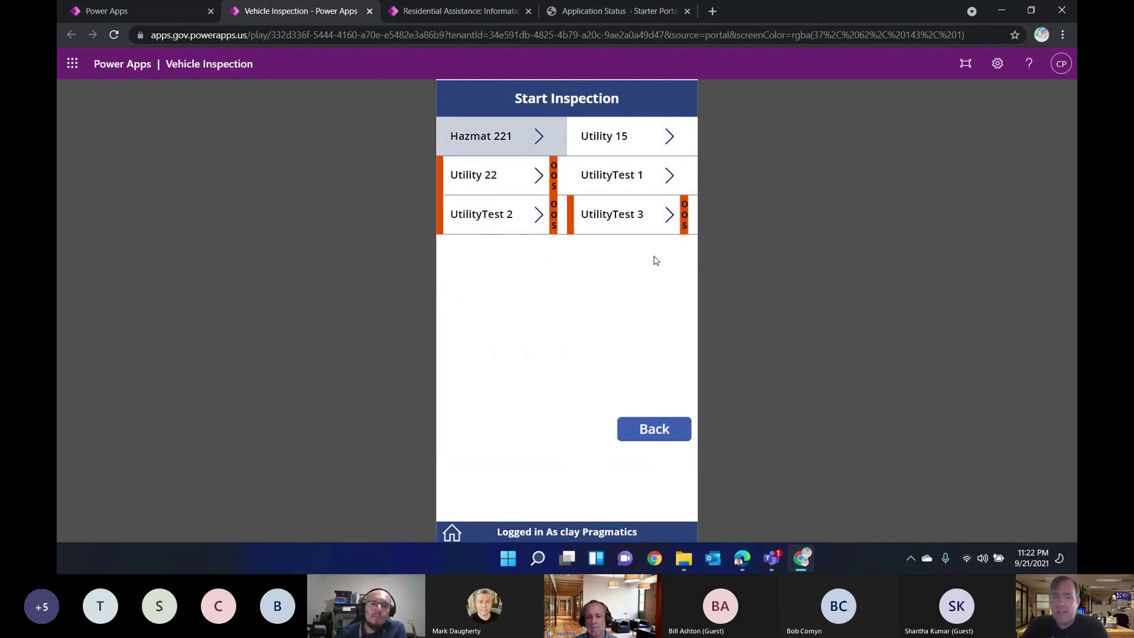
left_click(665, 187)
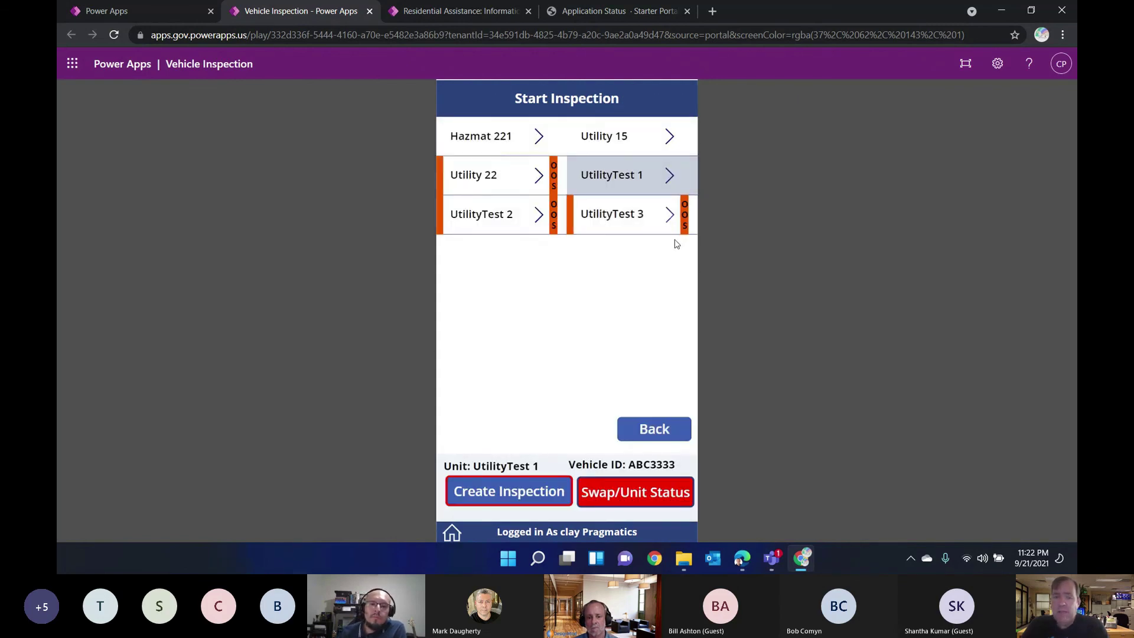
left_click(499, 499)
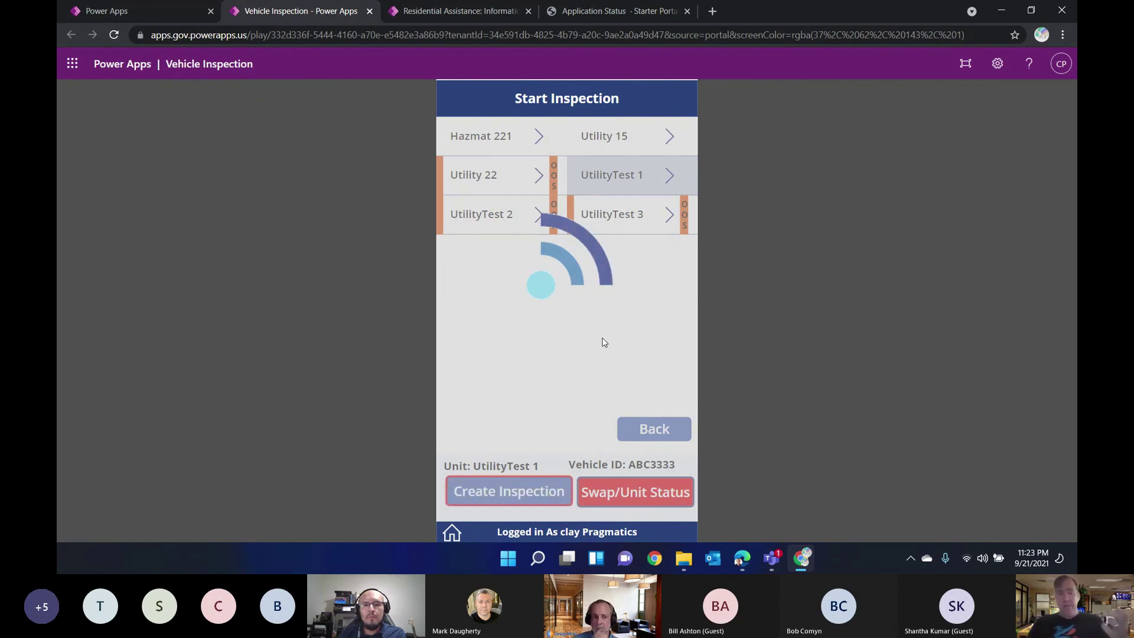
left_click(587, 272)
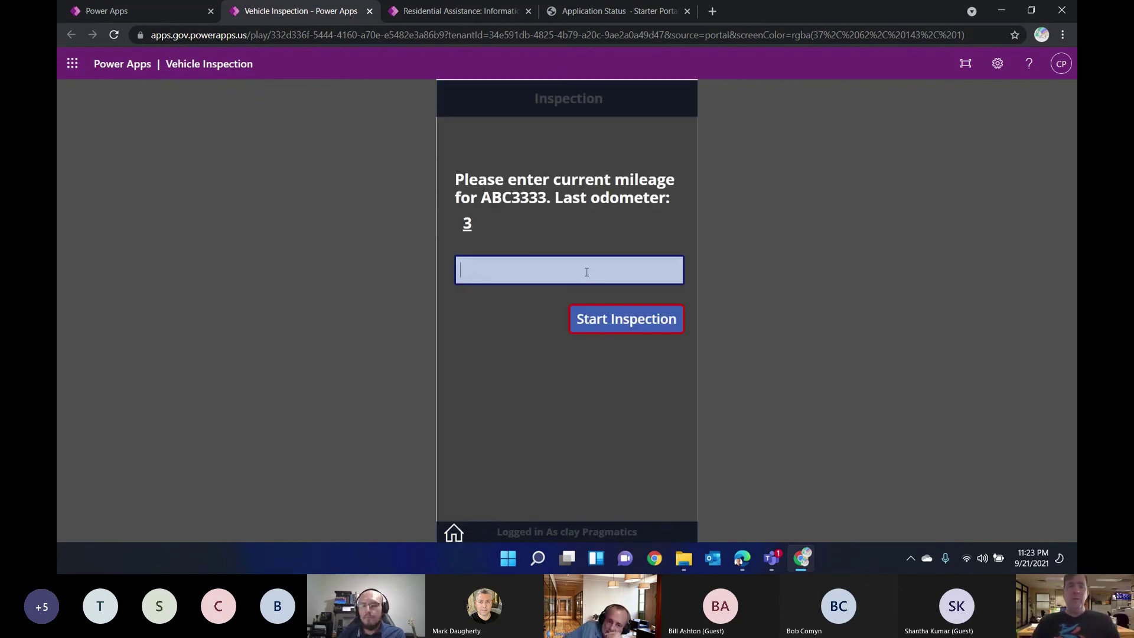
left_click(598, 320)
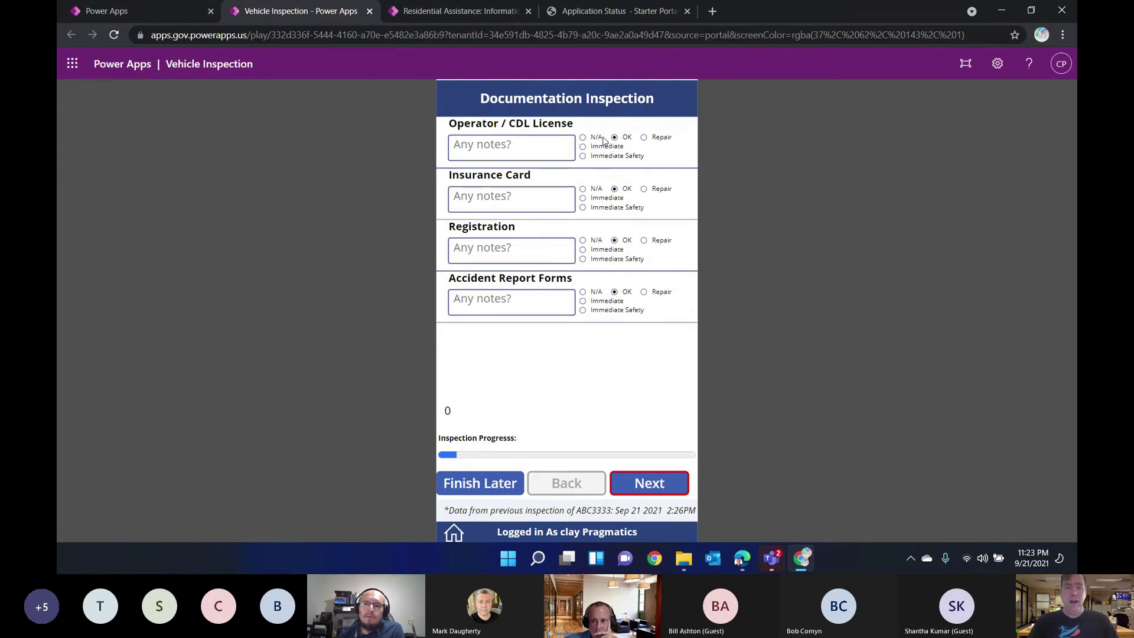
Step: Flag Operator / CDL License for repair and advance through the remaining checklist pages to the preview
left_click(644, 138)
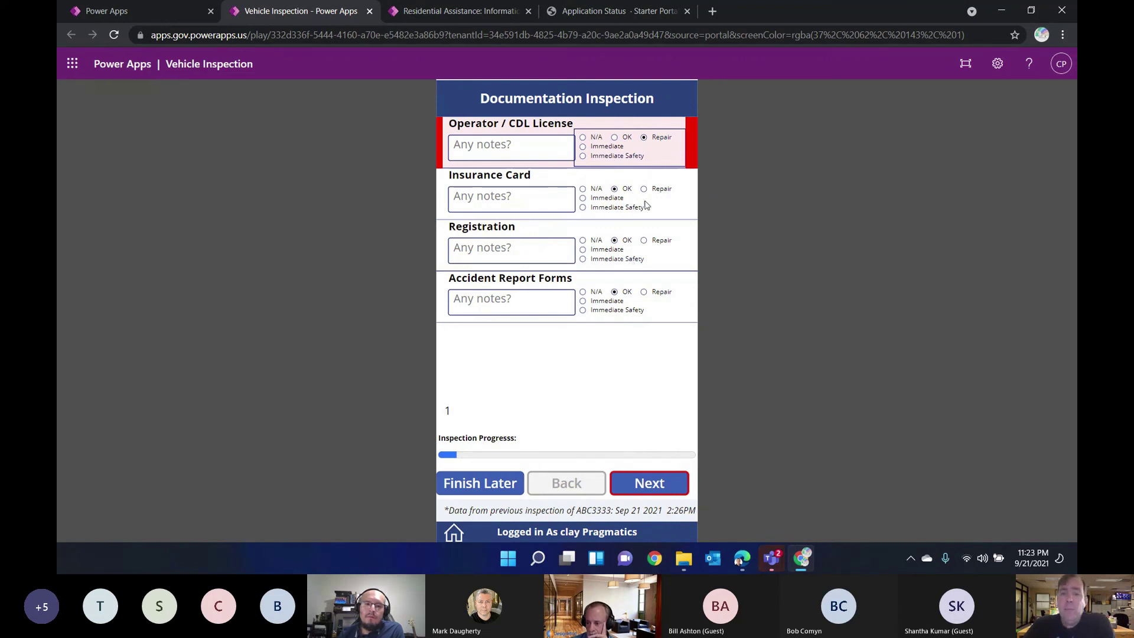
left_click(656, 481)
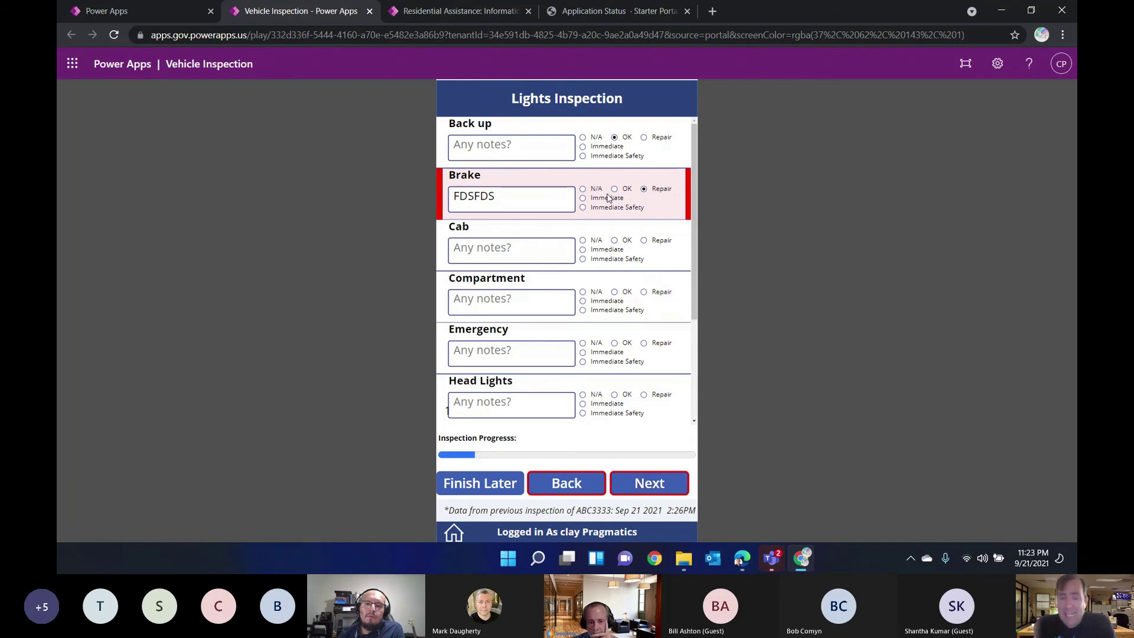
left_click(637, 494)
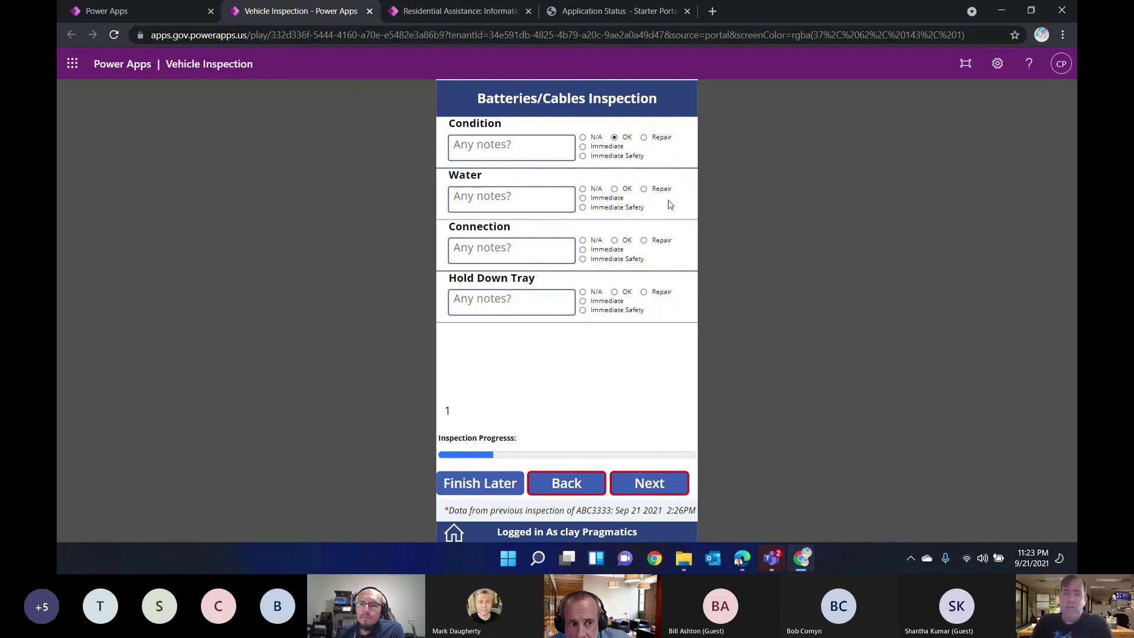
left_click(642, 483)
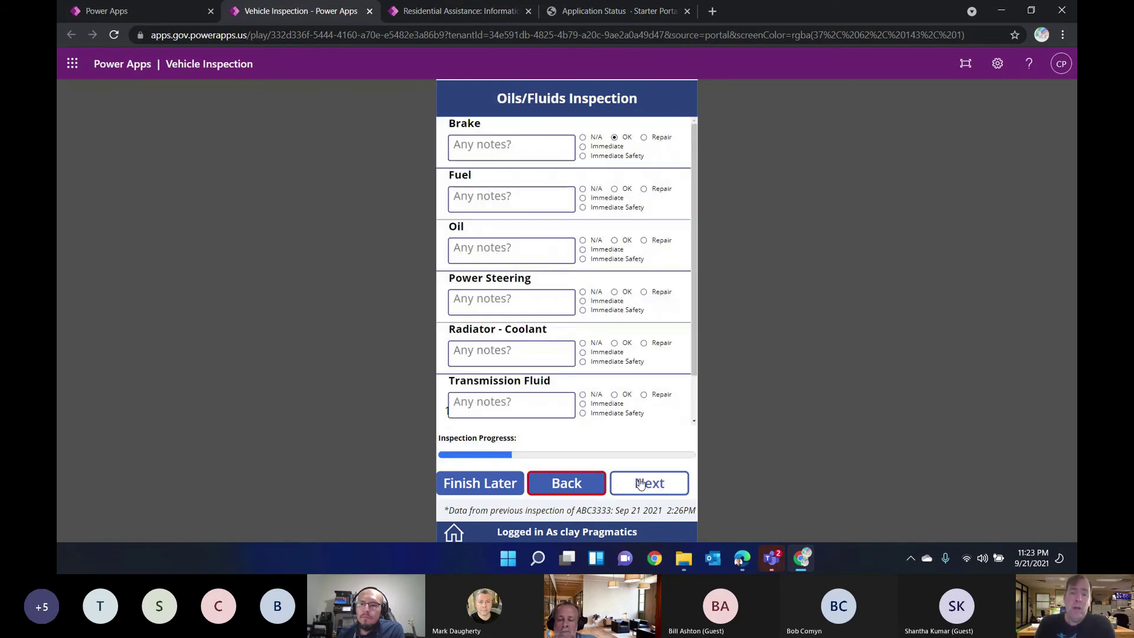
left_click(641, 483)
left_click(641, 483)
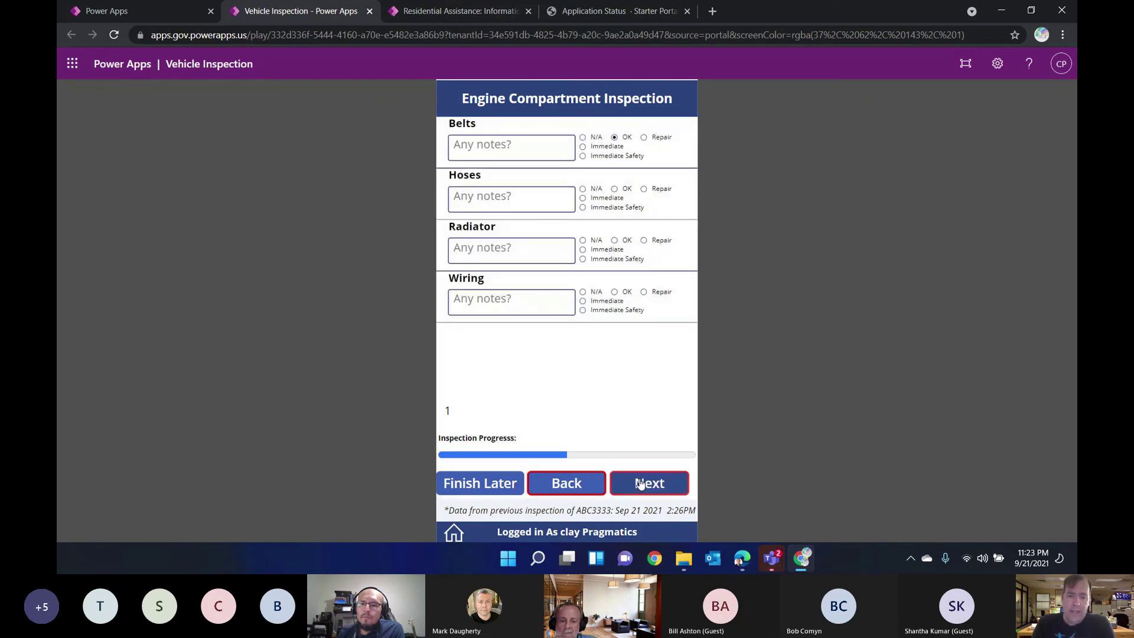
left_click(641, 483)
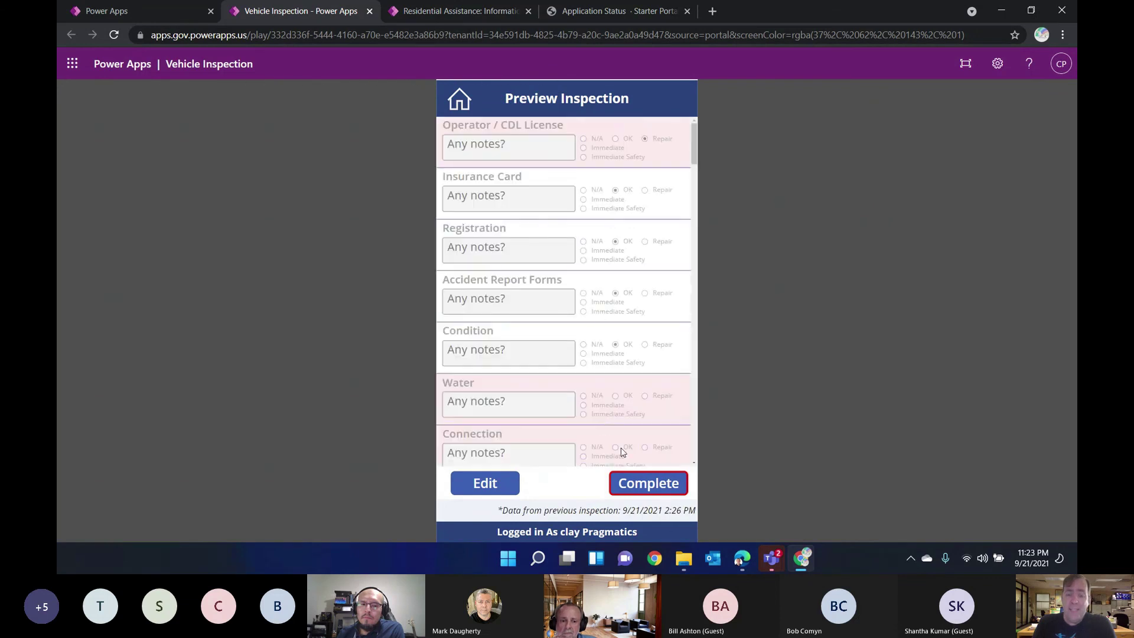
Step: Complete the inspection, sign the affirmation and agree to it
left_click(632, 483)
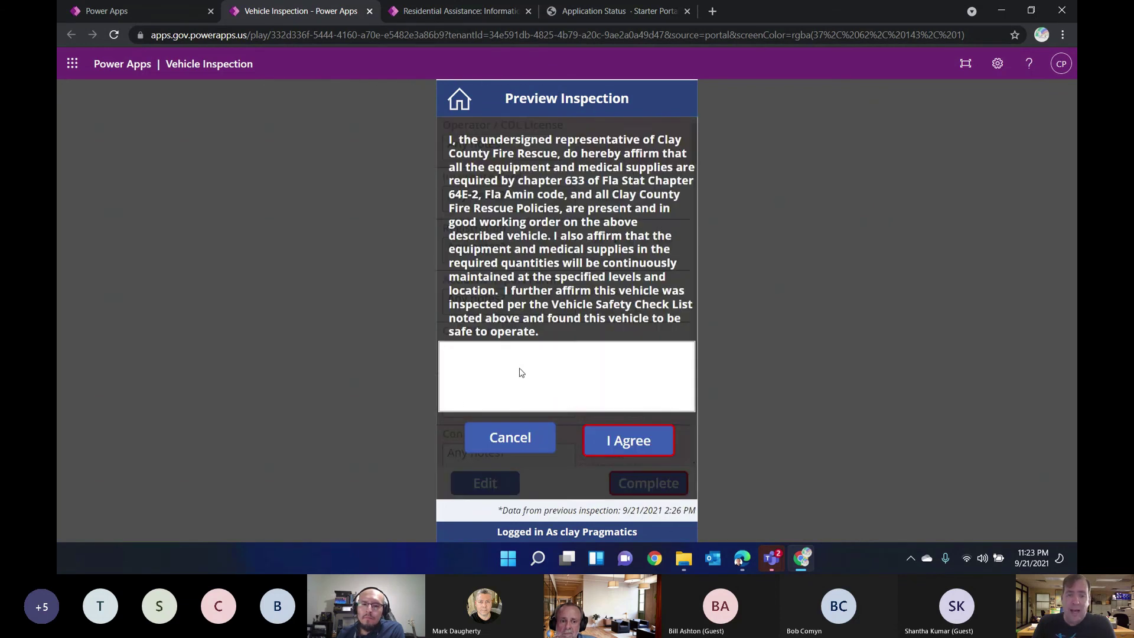
left_click_drag(577, 379, 590, 399)
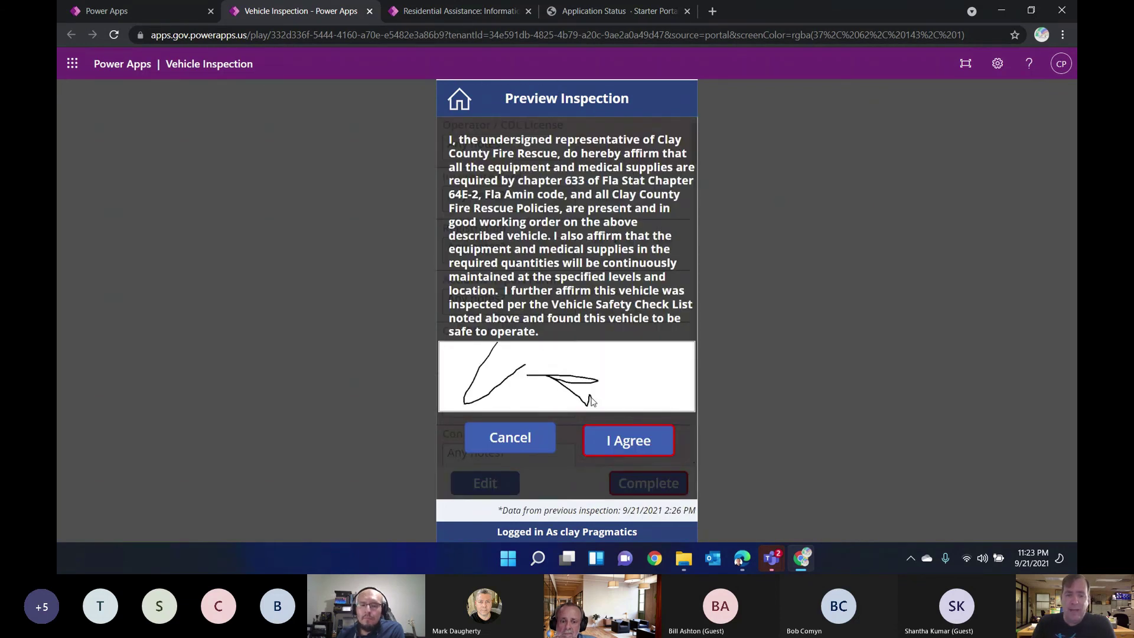
left_click(614, 439)
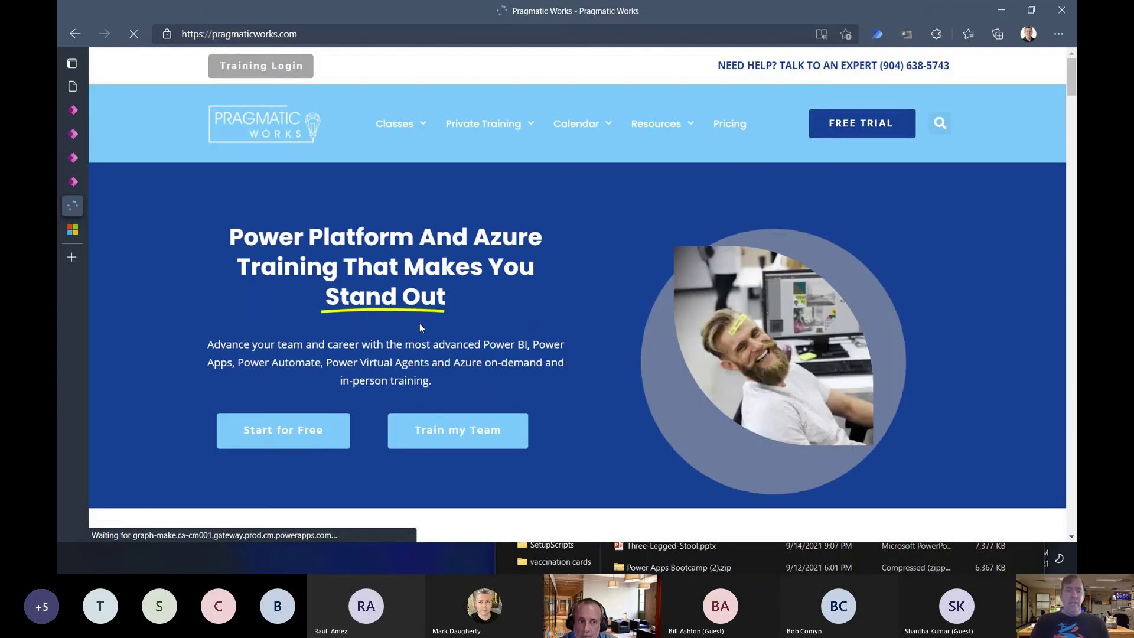
Step: Go to the Boot Camps page from the Classes menu on the Pragmatic Works site
mouse_move(477, 125)
mouse_move(385, 128)
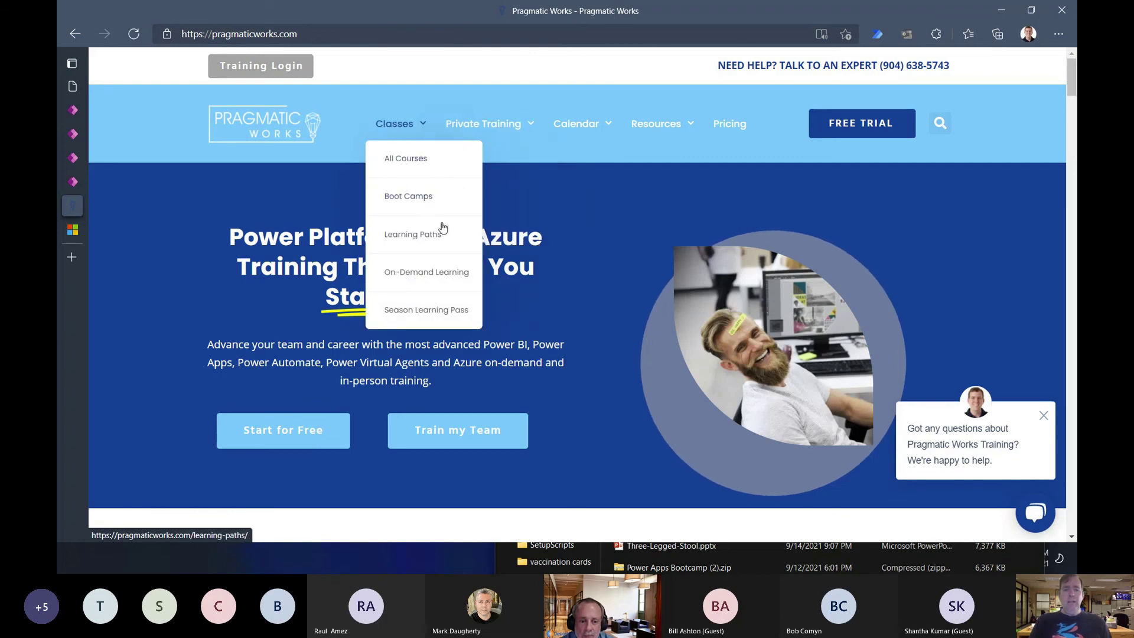
left_click(431, 198)
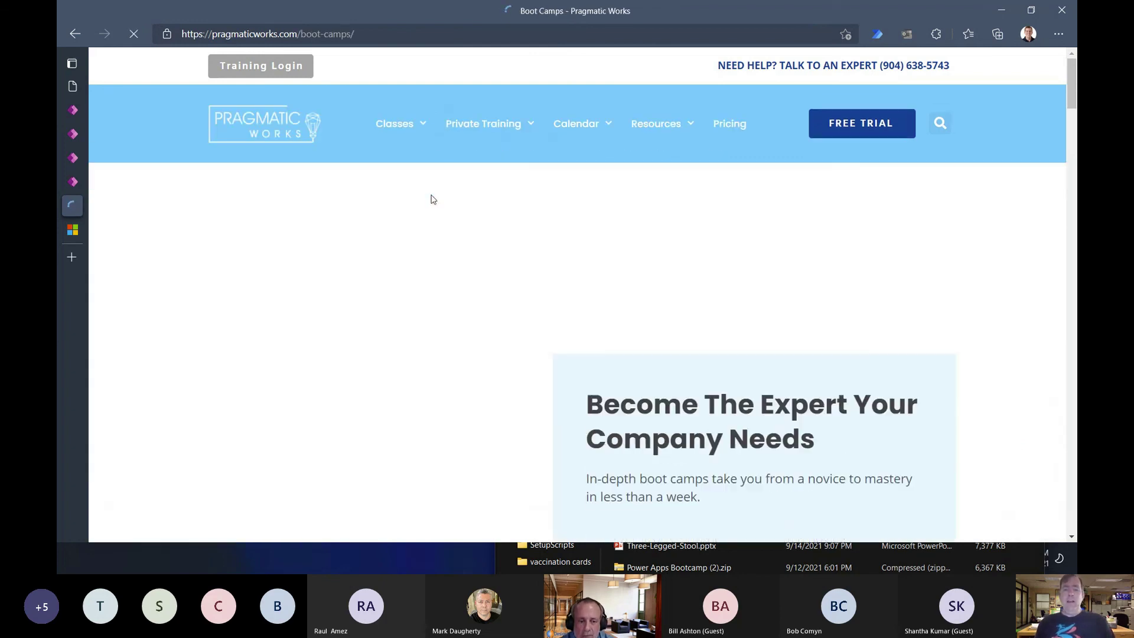
Step: Browse the boot camp listings, dismissing the Azure Synapse conference popup
scroll(432, 198, "down", 14)
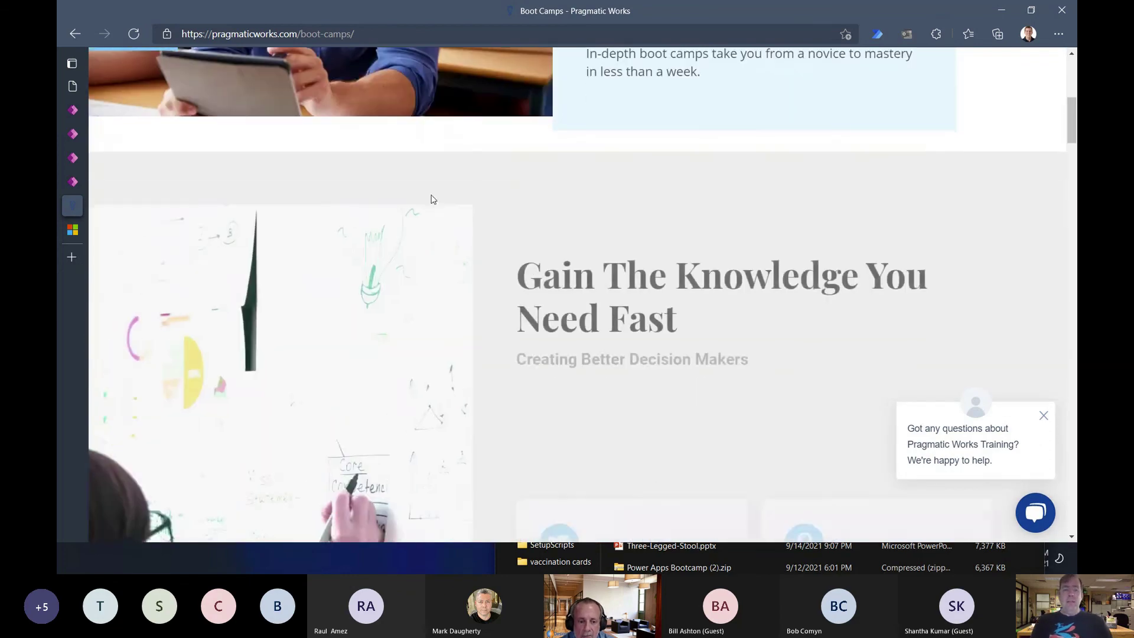
scroll(431, 194, "down", 8)
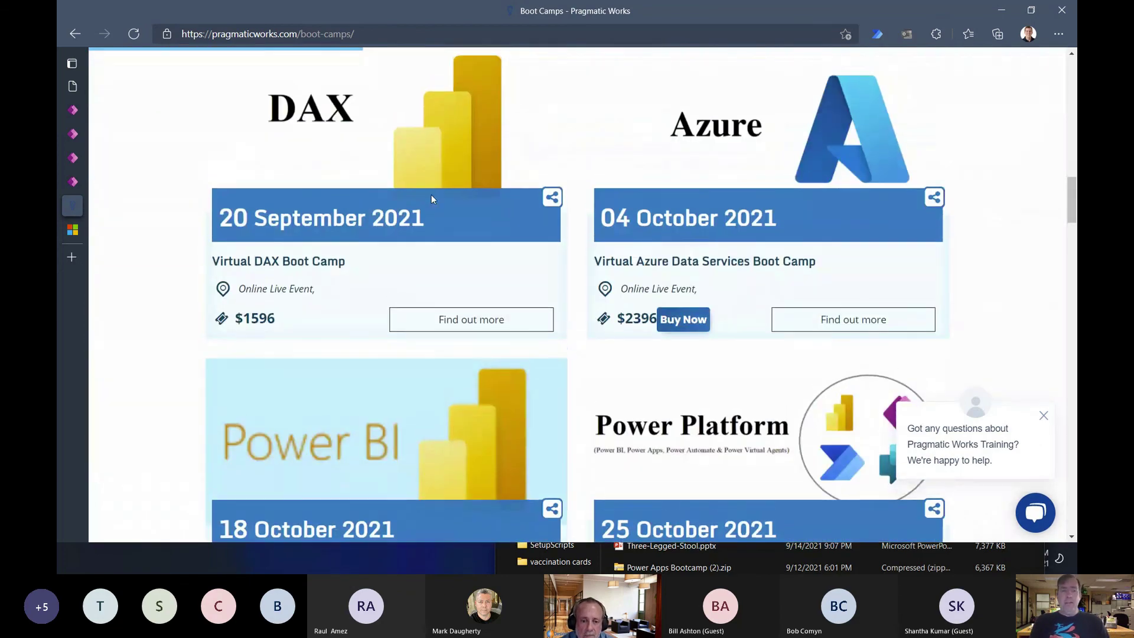
scroll(432, 194, "up", 2)
scroll(699, 377, "down", 8)
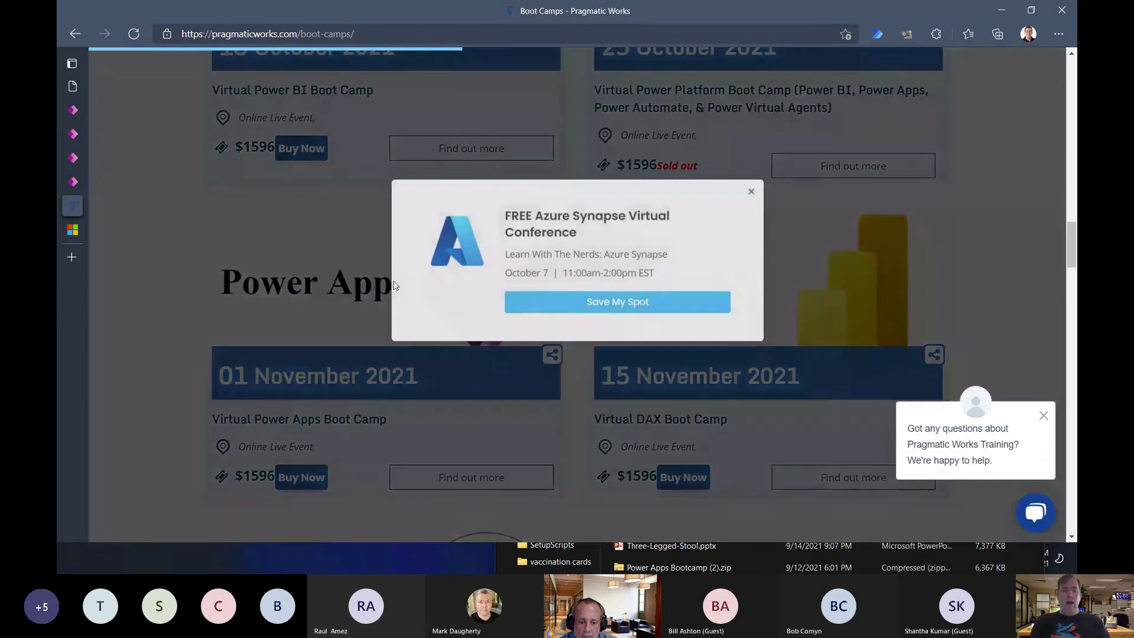
left_click(755, 191)
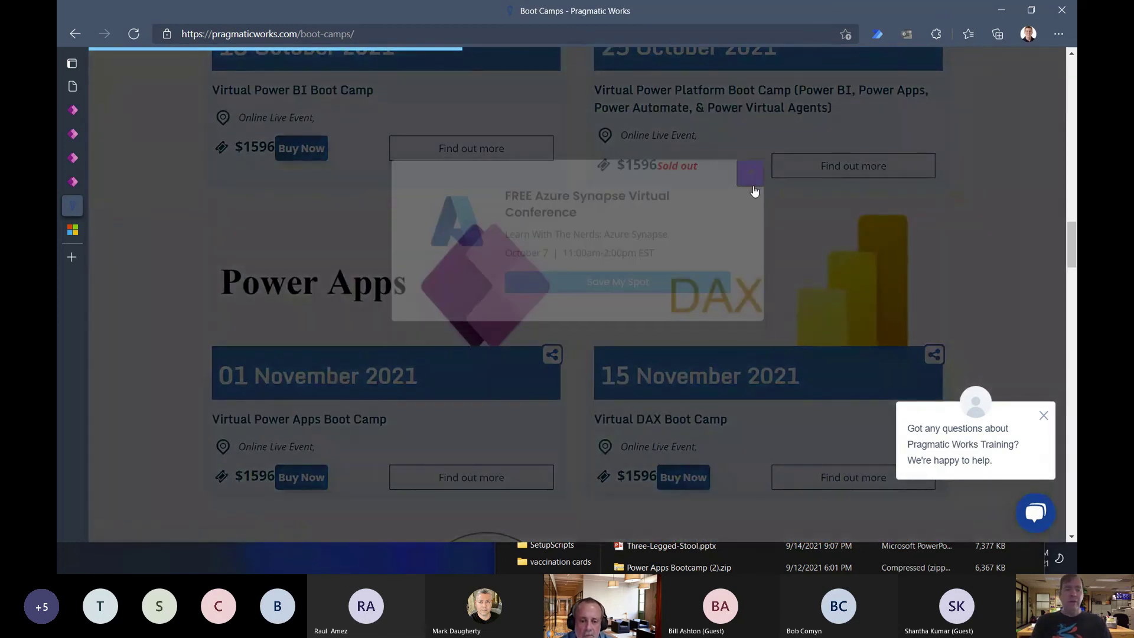
scroll(429, 305, "up", 12)
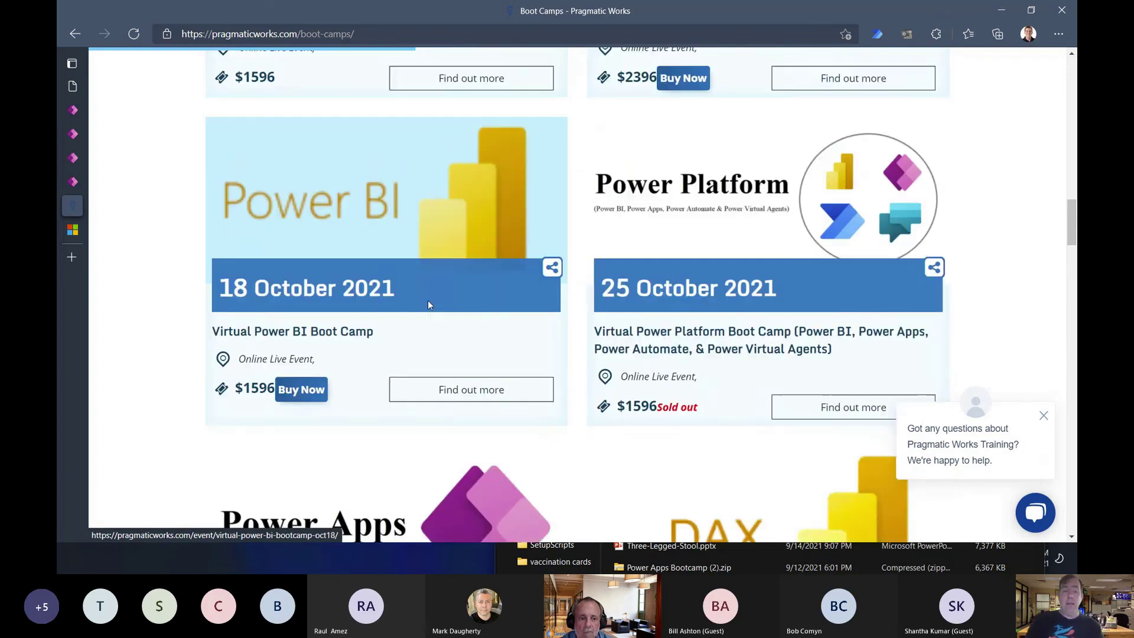